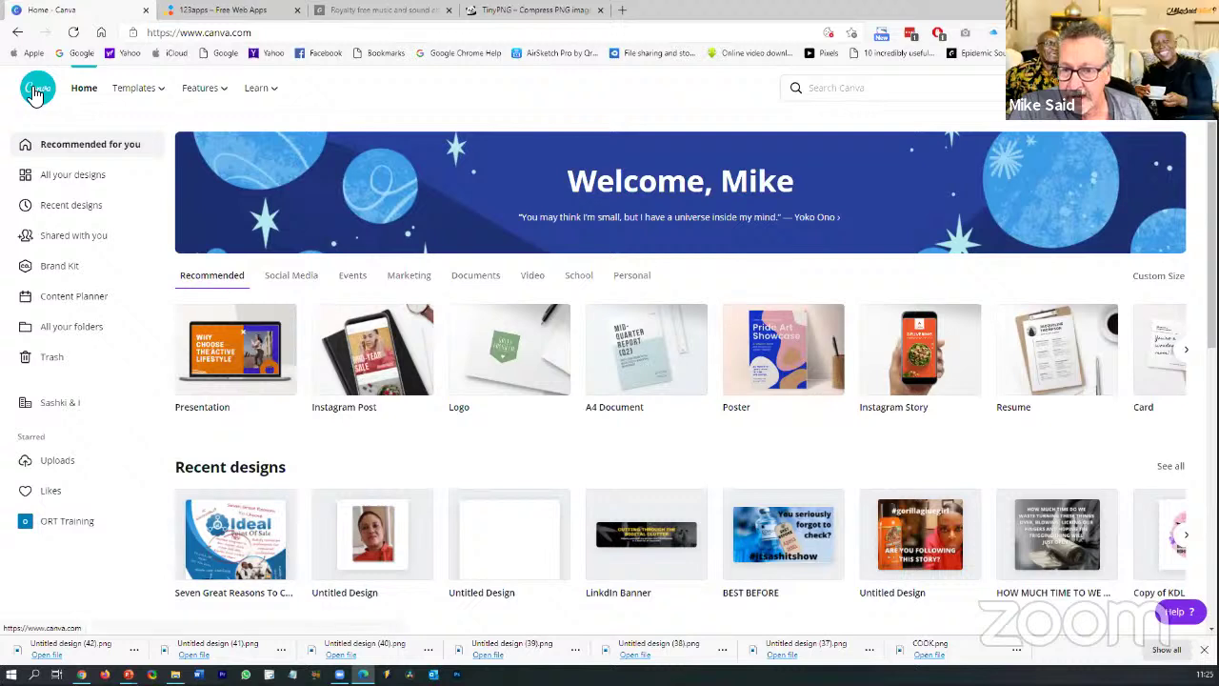
# Refresh the home page and create a new blank Logo design
pyautogui.click(73, 32)
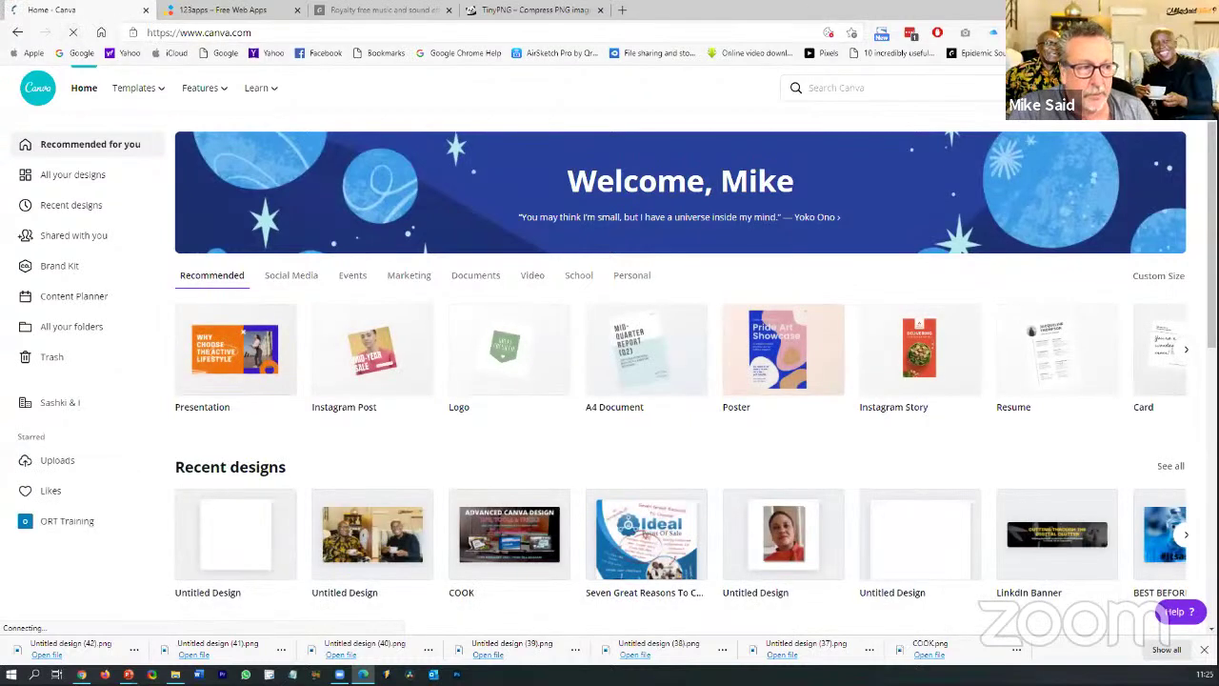
pyautogui.click(1098, 88)
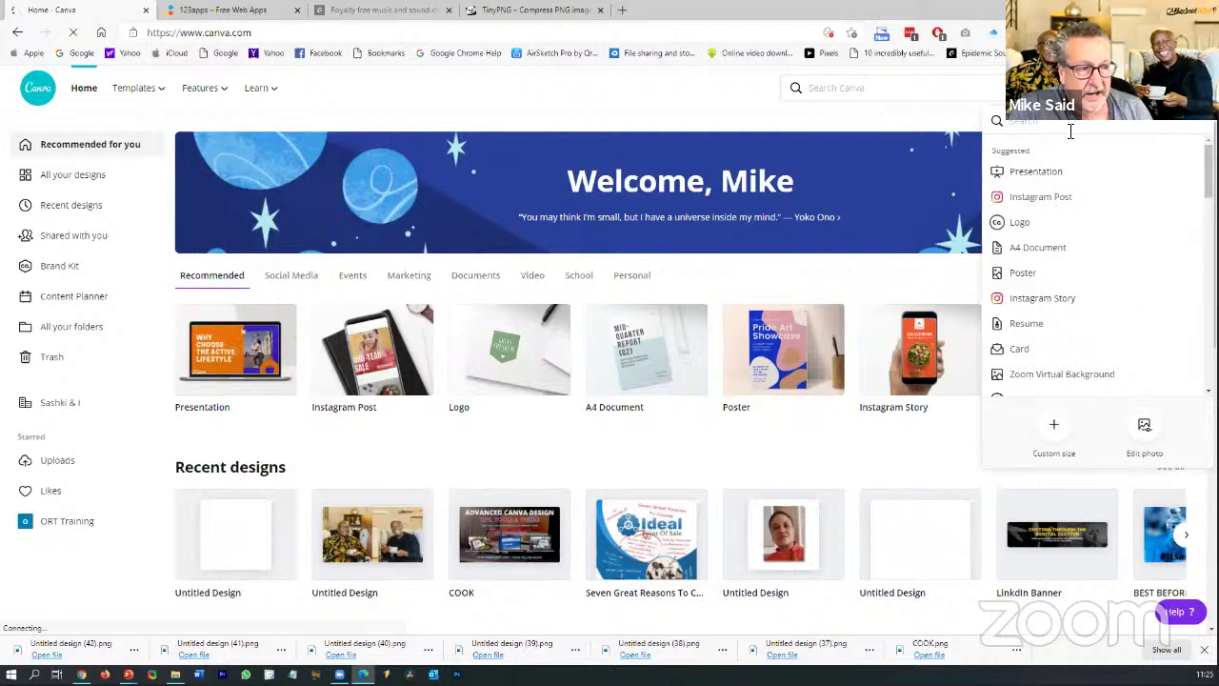
pyautogui.click(1022, 223)
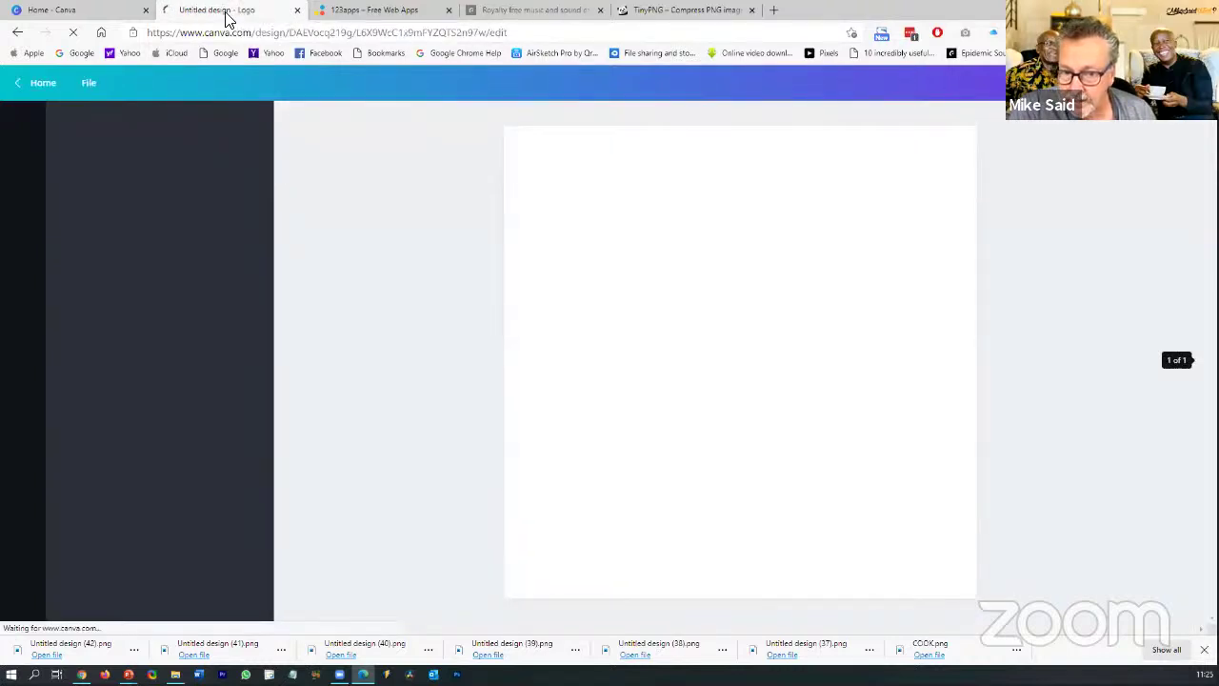
# Return to the home page and look through the recommended design types, from Presentation to Proposal
pyautogui.click(81, 12)
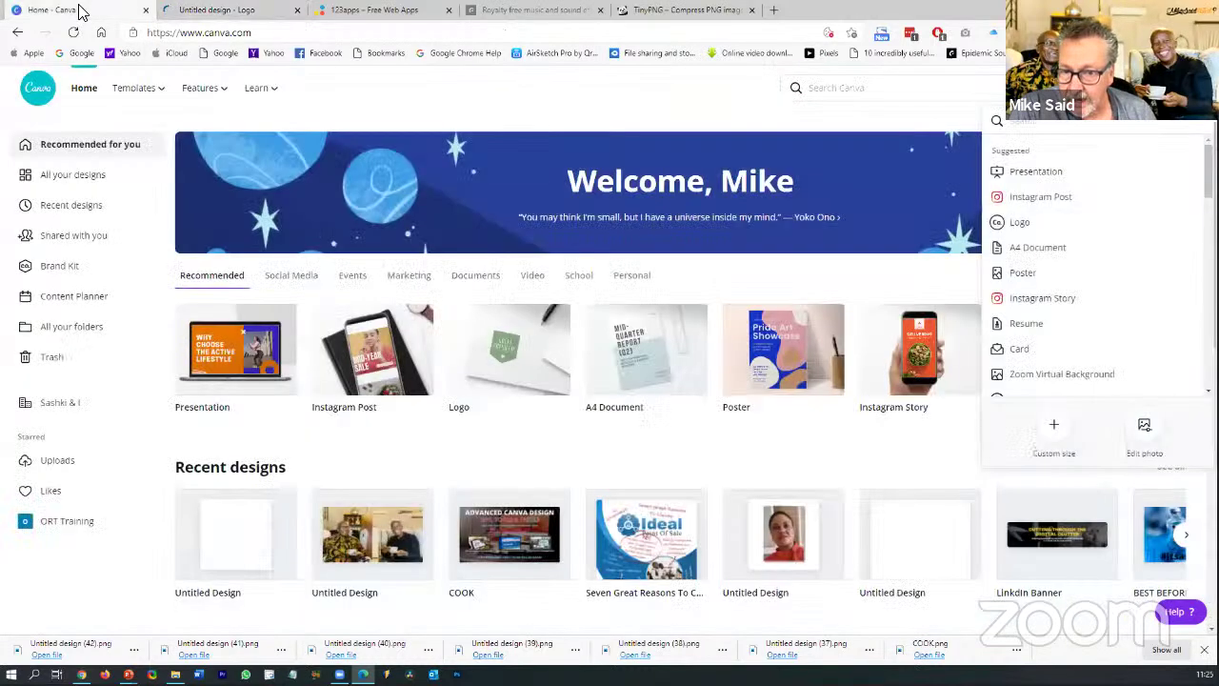
pyautogui.click(657, 109)
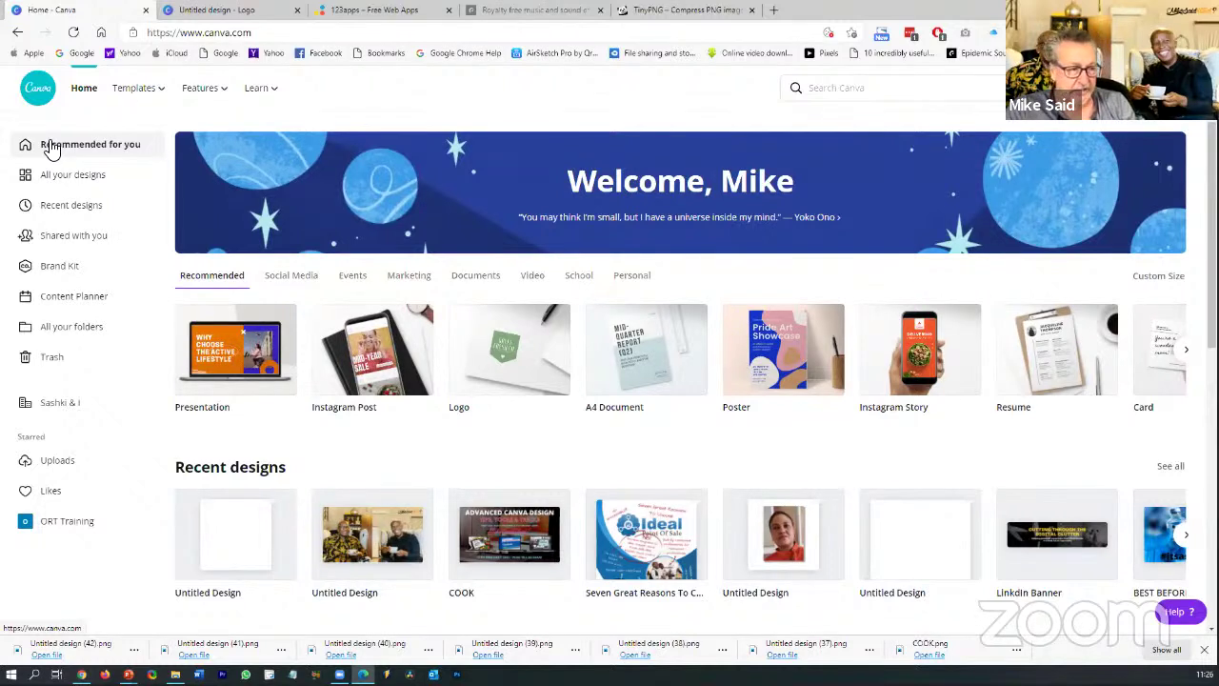
pyautogui.click(50, 150)
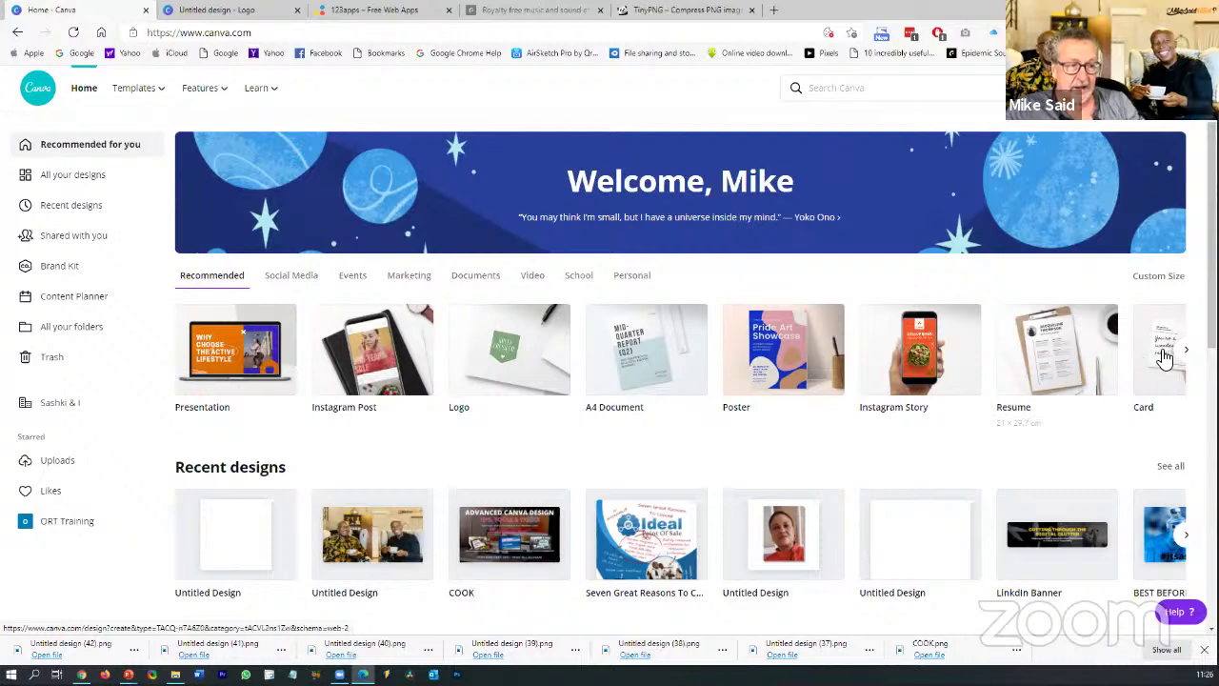
pyautogui.click(1192, 352)
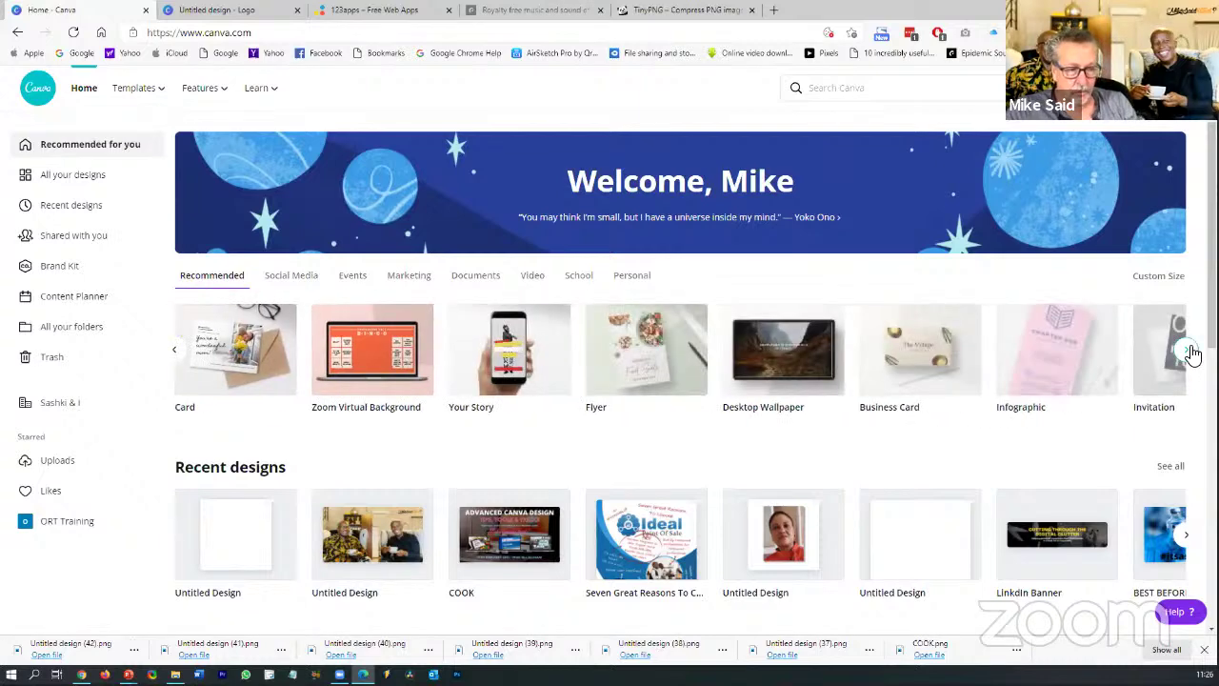
pyautogui.click(1192, 352)
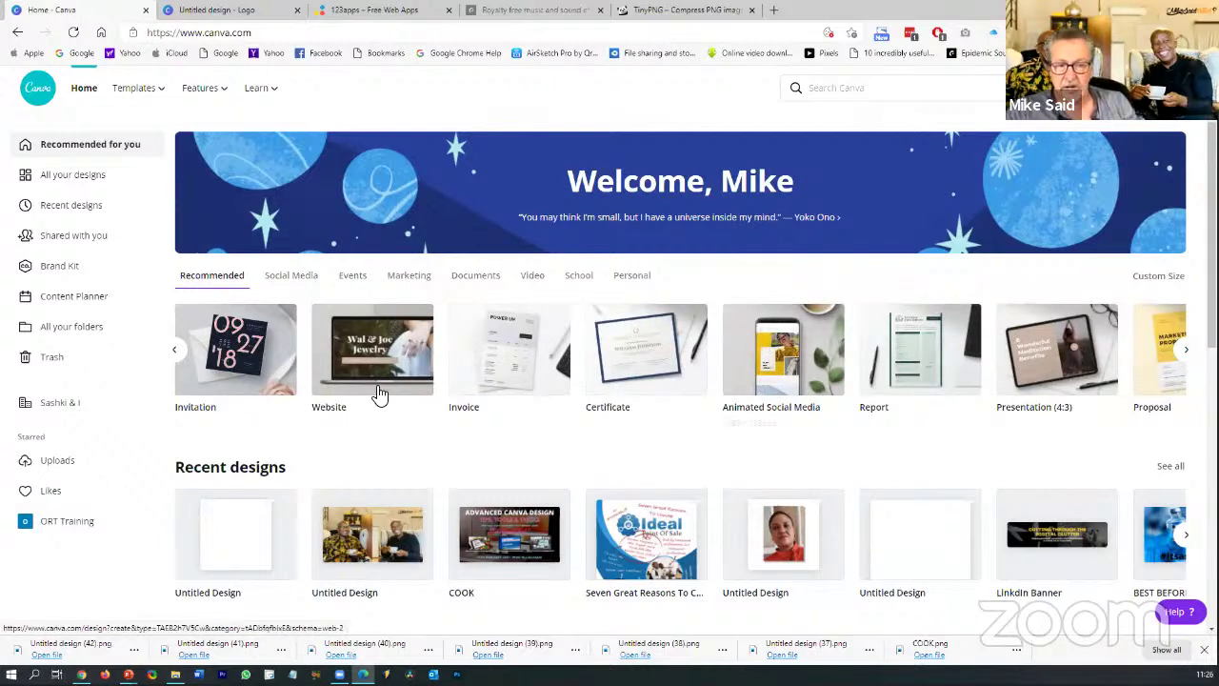
pyautogui.click(175, 350)
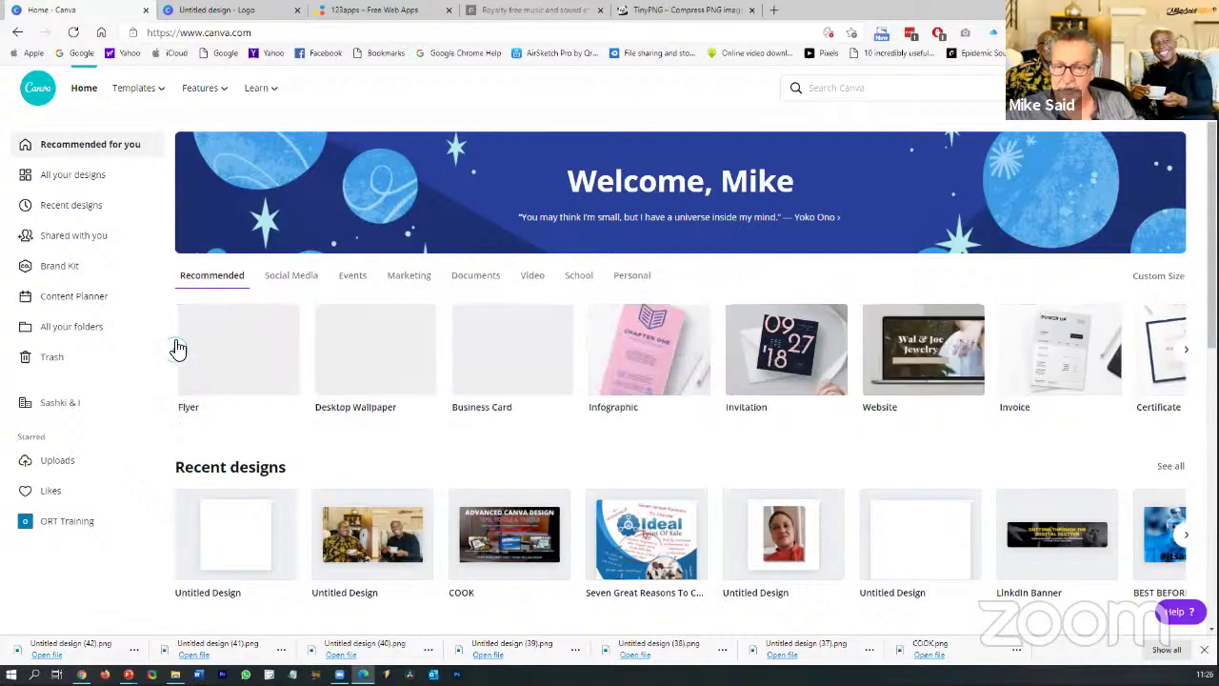
# Look through the gallery of all saved designs and return to its beginning
pyautogui.click(79, 177)
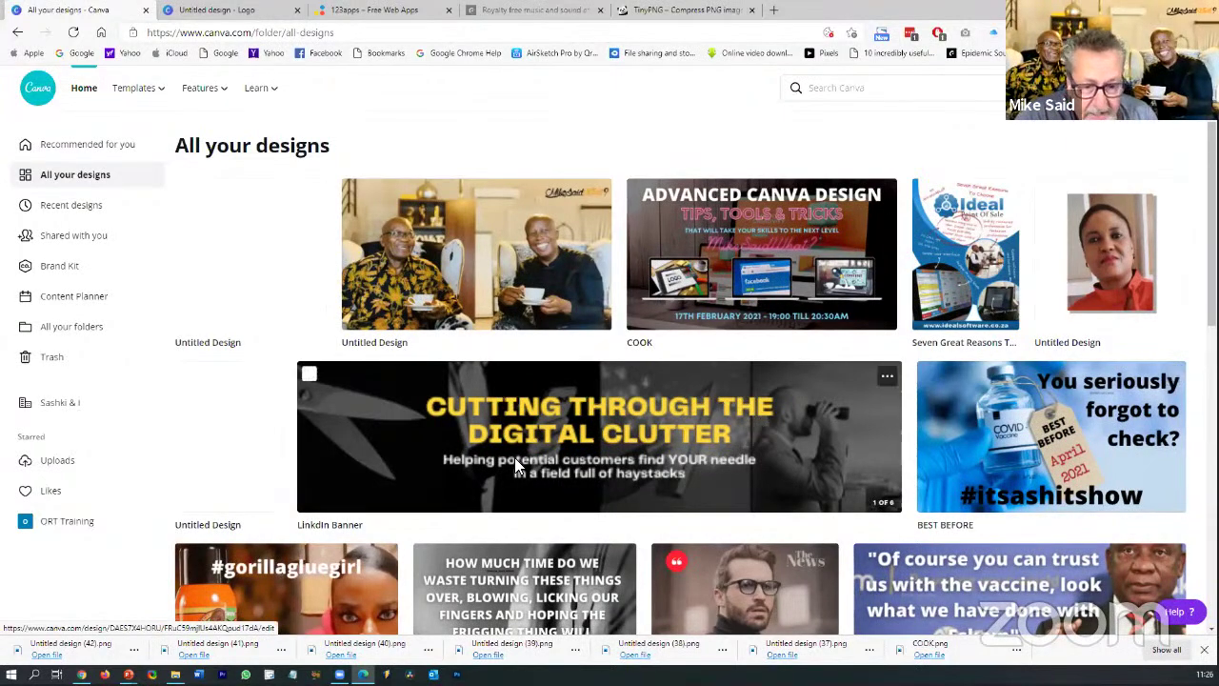
pyautogui.scroll(-1, 476, 464)
pyautogui.scroll(-1, 450, 470)
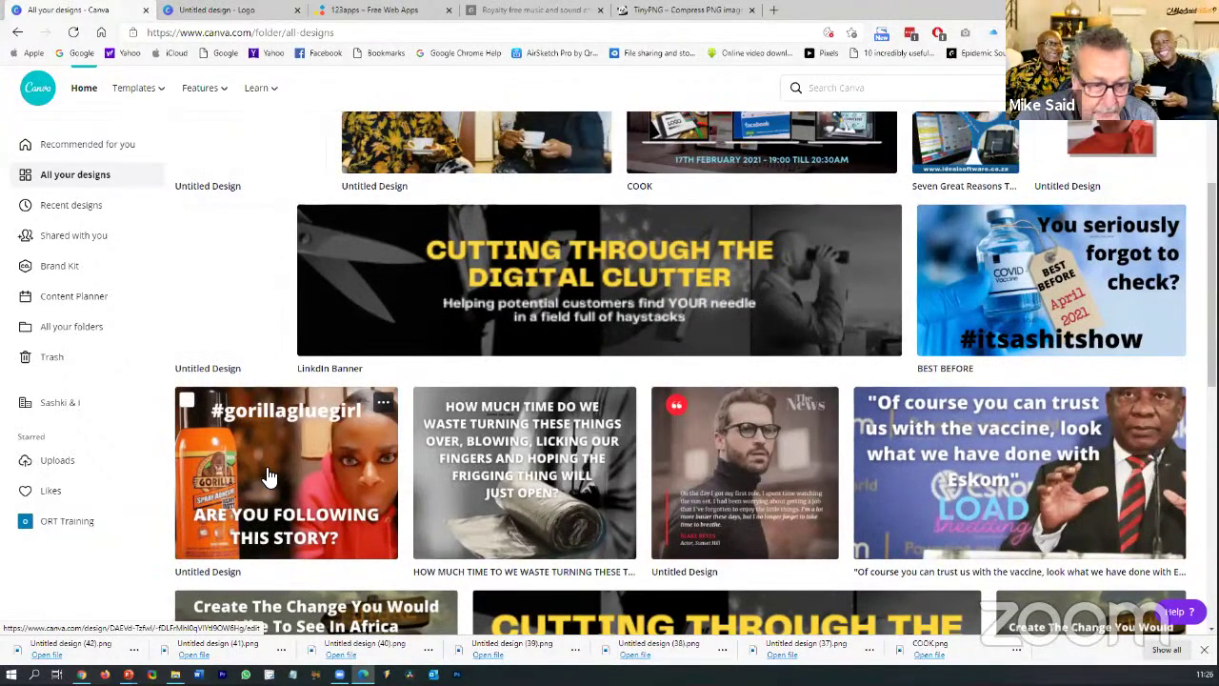
pyautogui.scroll(2, 604, 514)
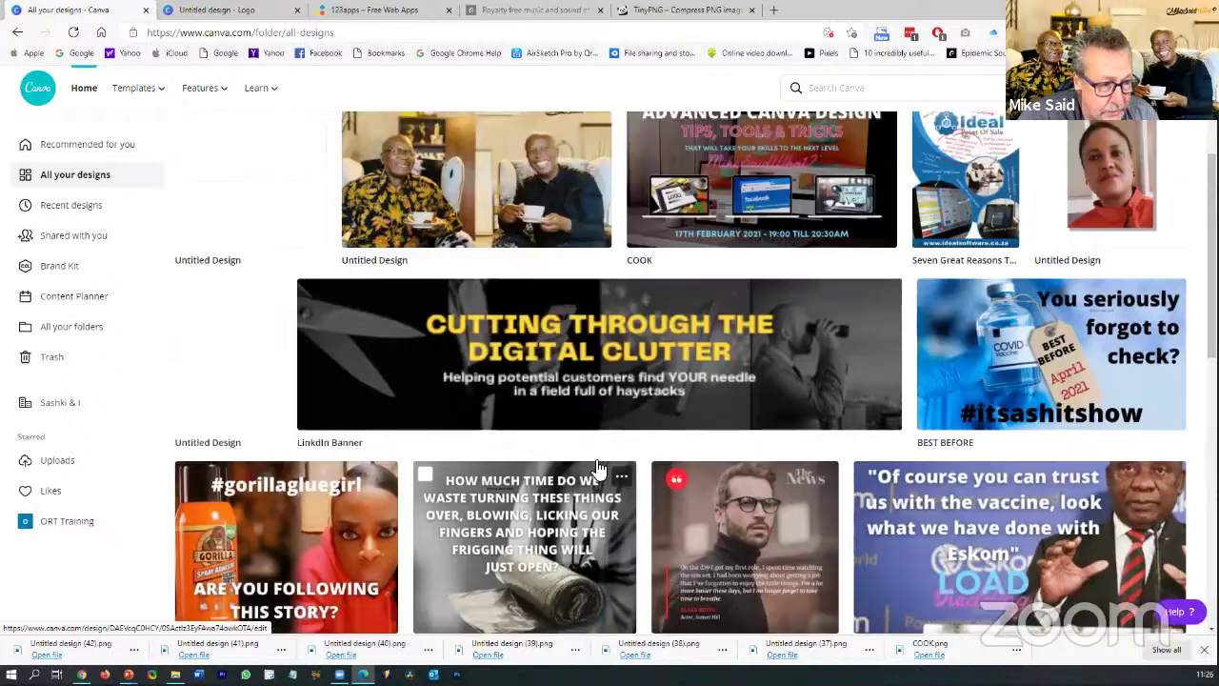
pyautogui.scroll(-10, 597, 447)
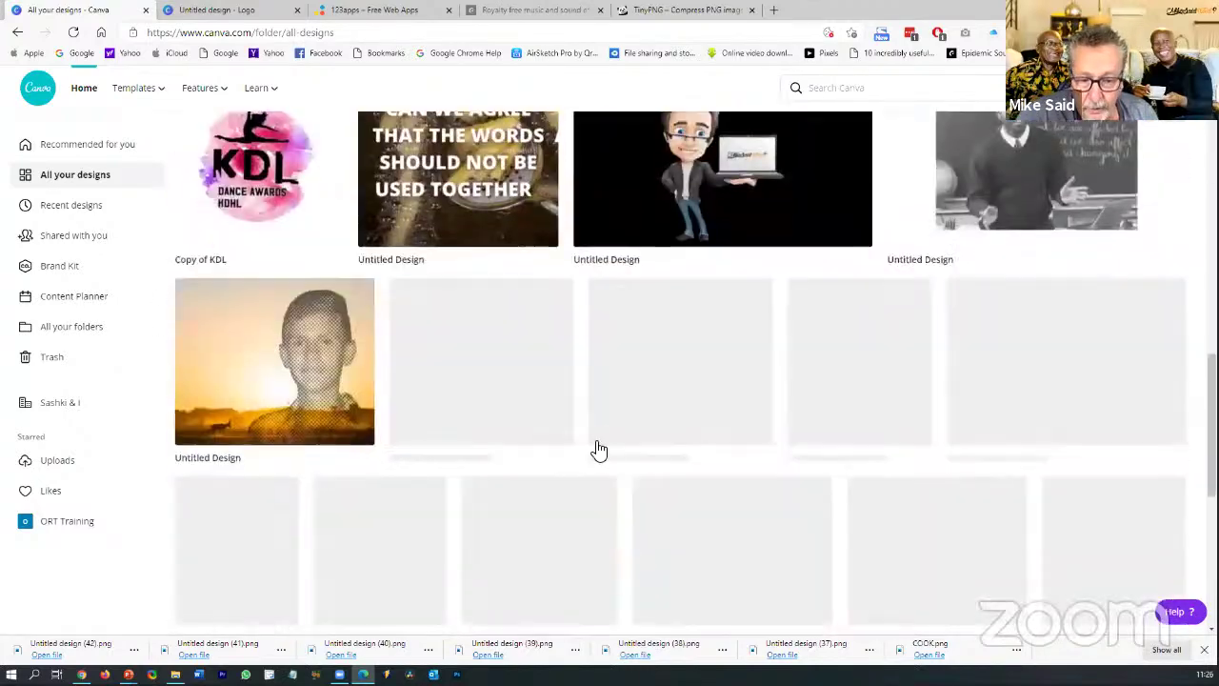
pyautogui.scroll(-5, 598, 448)
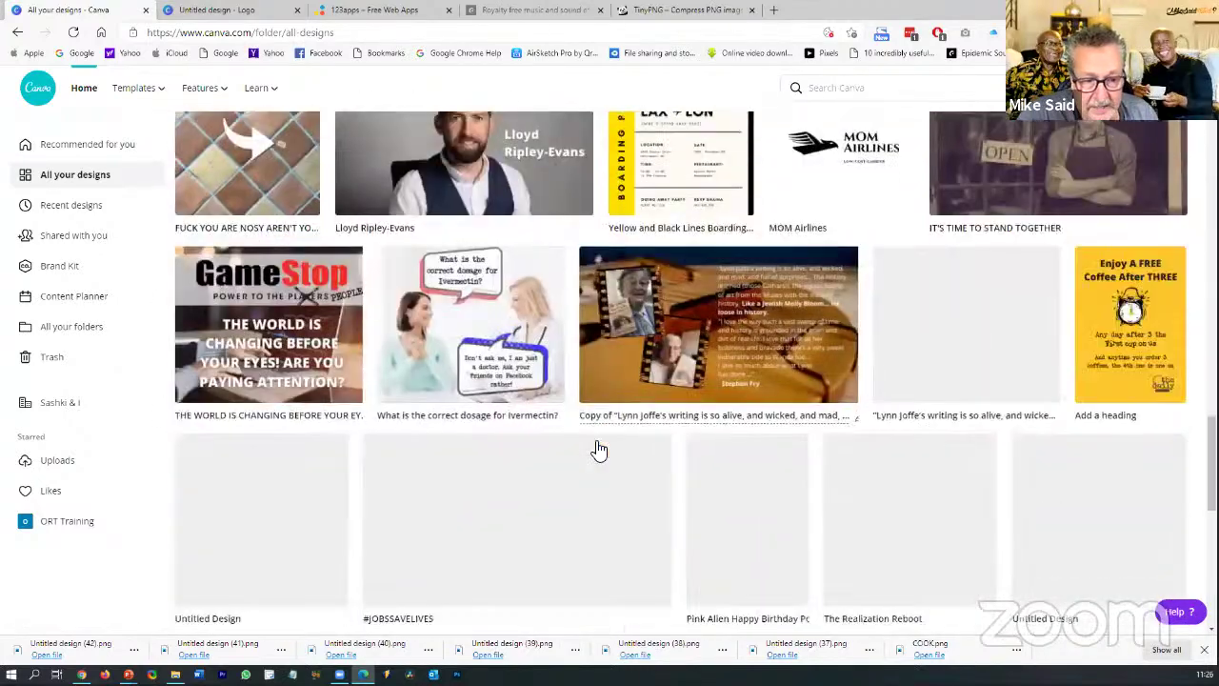
pyautogui.scroll(4, 598, 447)
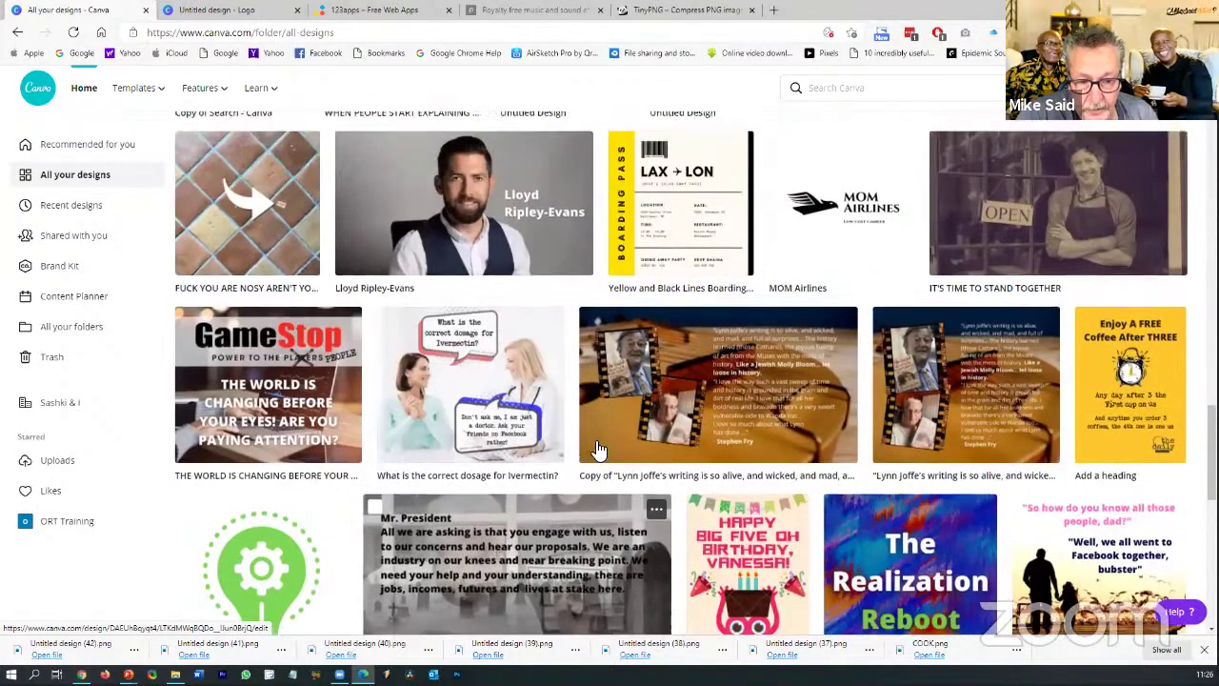
pyautogui.scroll(15, 598, 448)
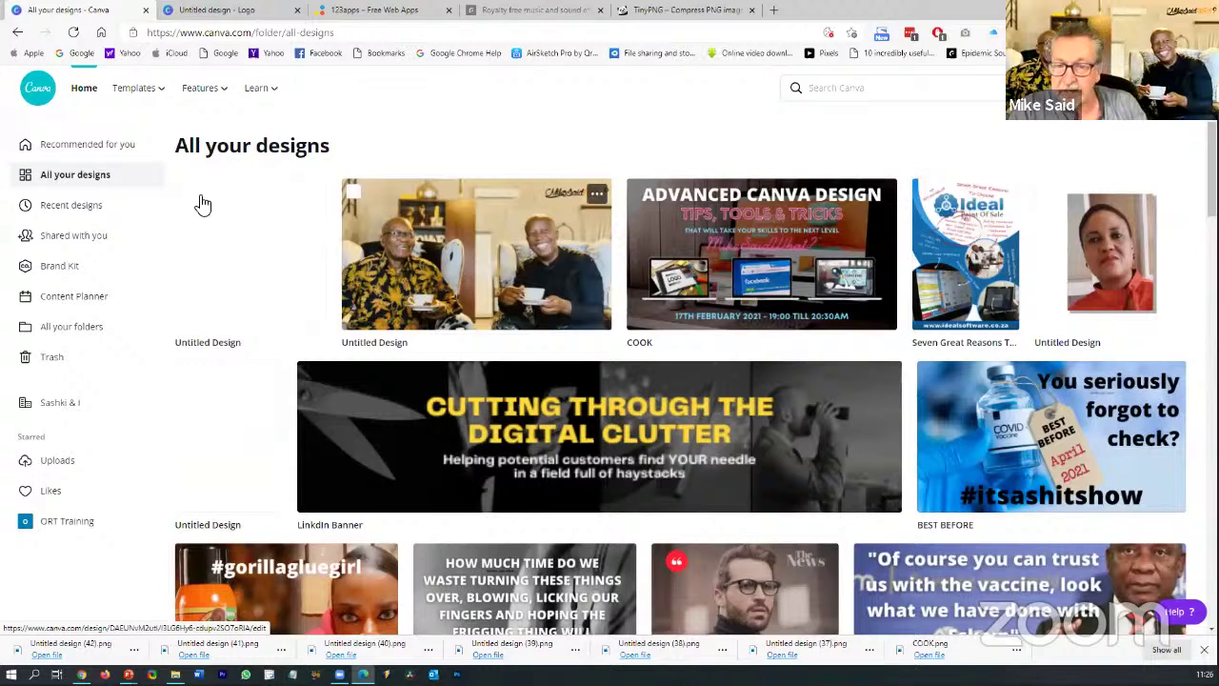
# Examine the logos, colour palettes and uploaded fonts in the Brand Kit
pyautogui.click(38, 90)
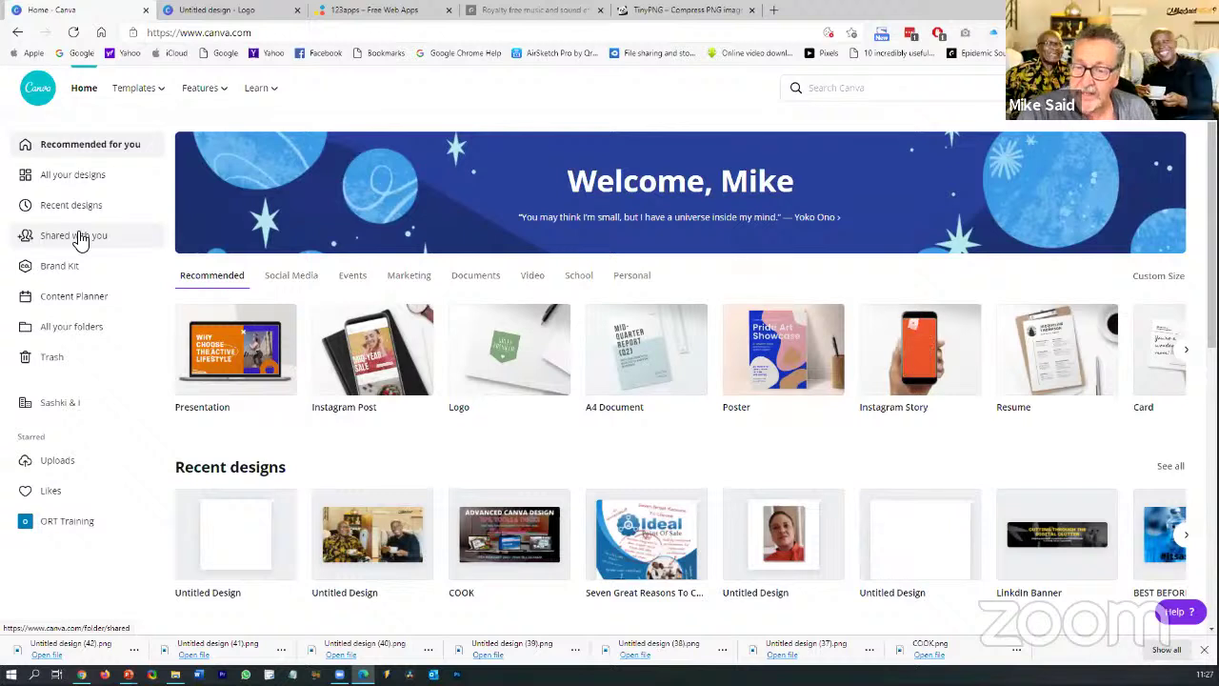
pyautogui.click(67, 273)
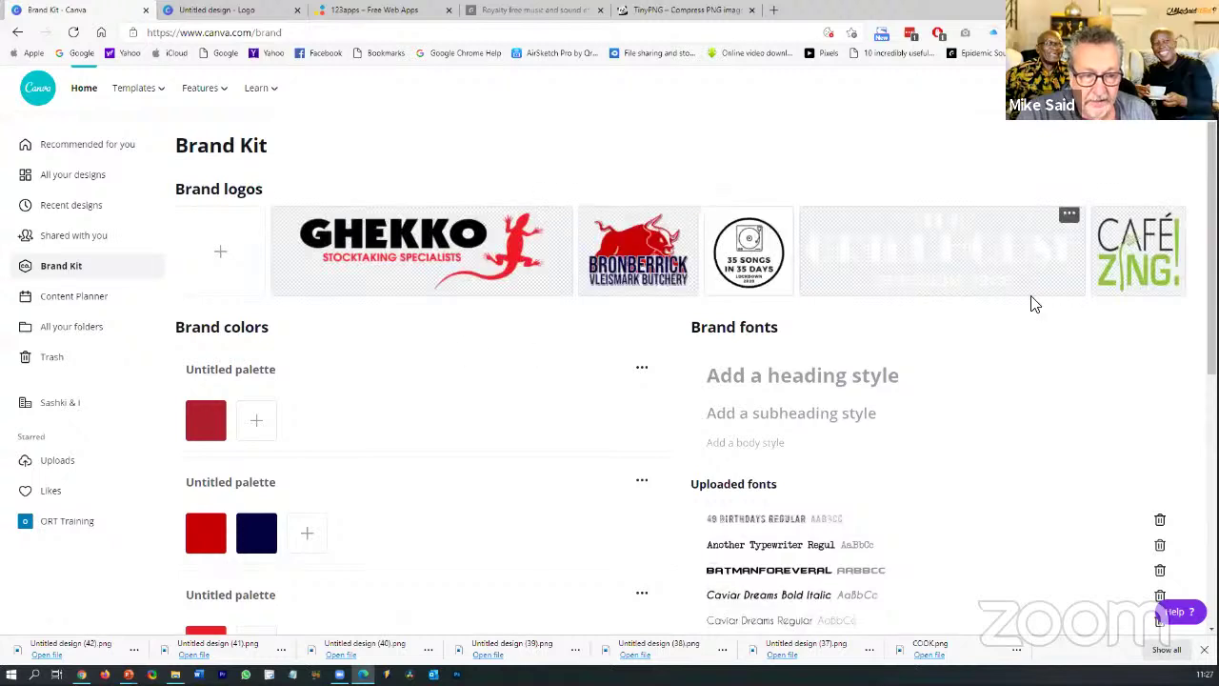
pyautogui.scroll(-3, 392, 400)
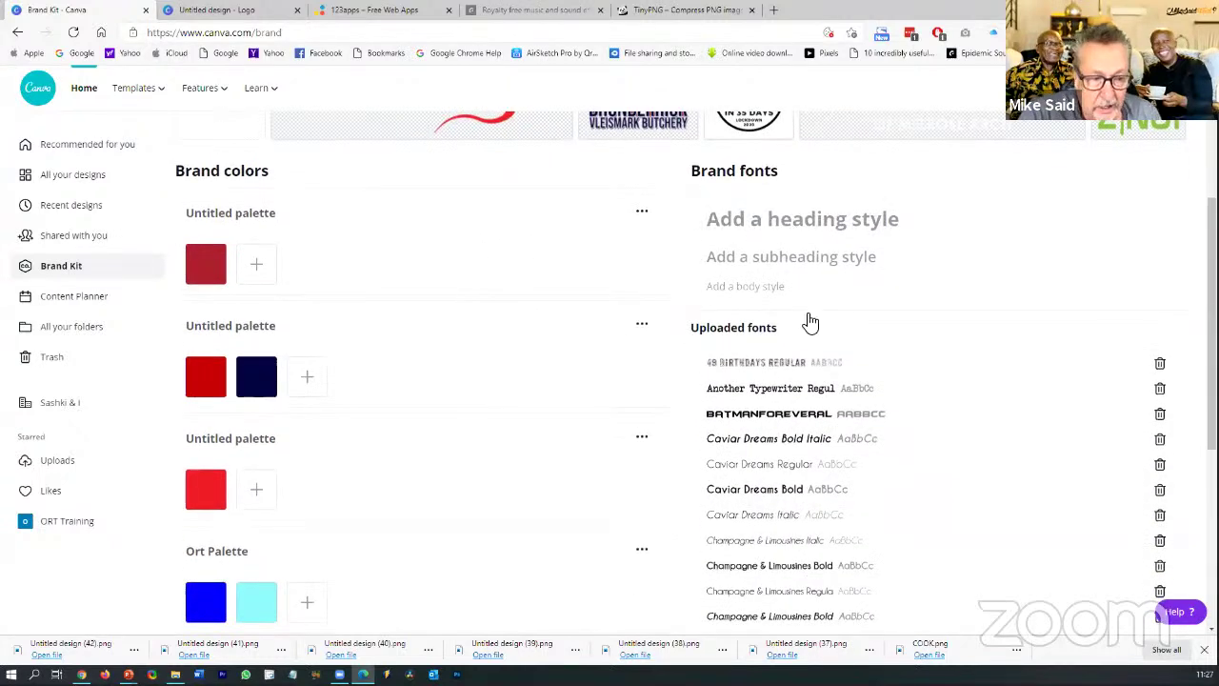
pyautogui.scroll(-5, 862, 445)
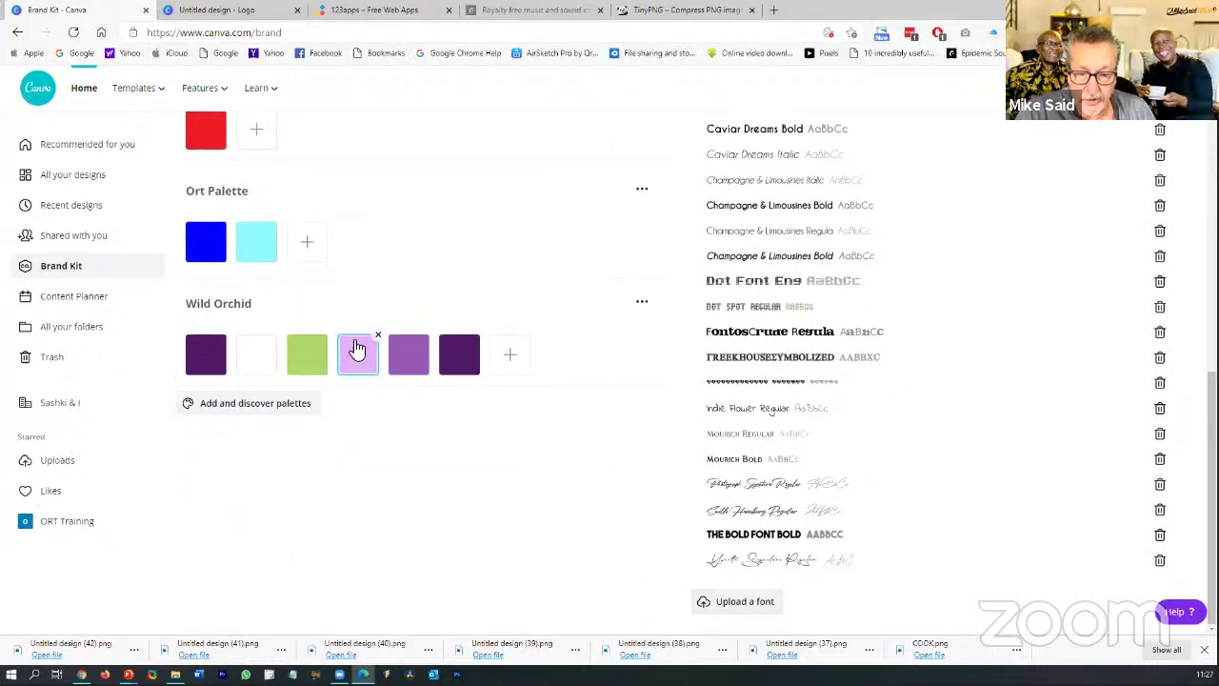
pyautogui.scroll(8, 381, 299)
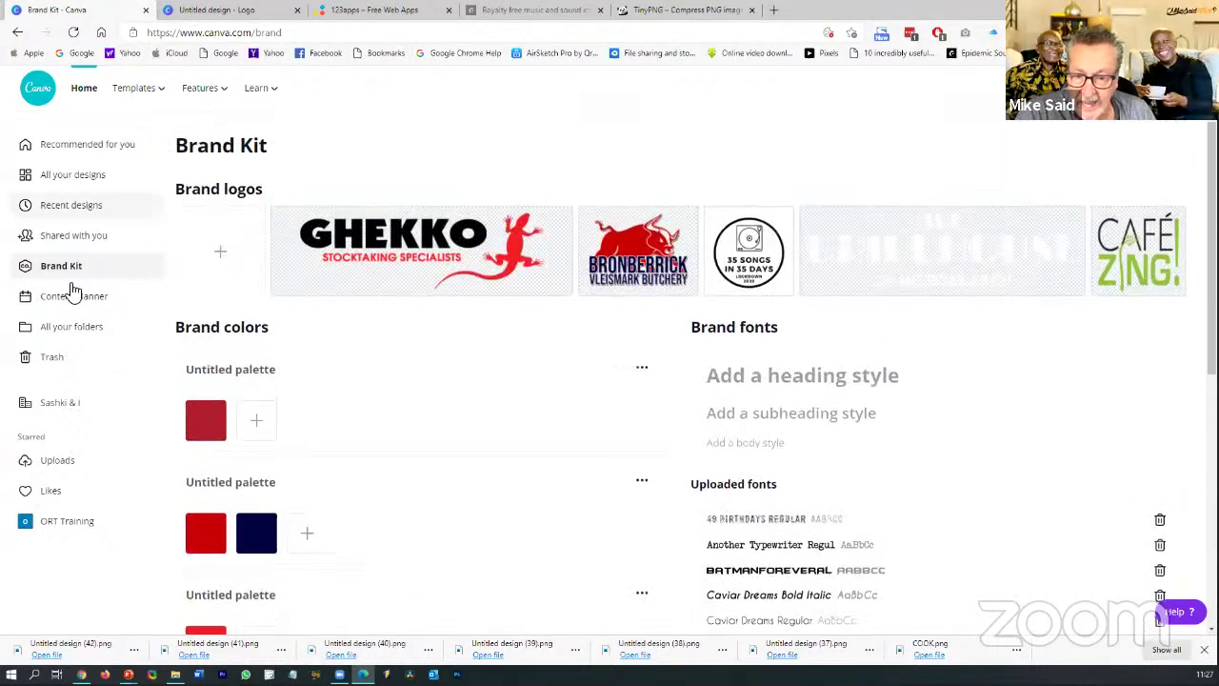
# View the Content Planner calendar and open the ORT Training folder from the folder list
pyautogui.click(67, 299)
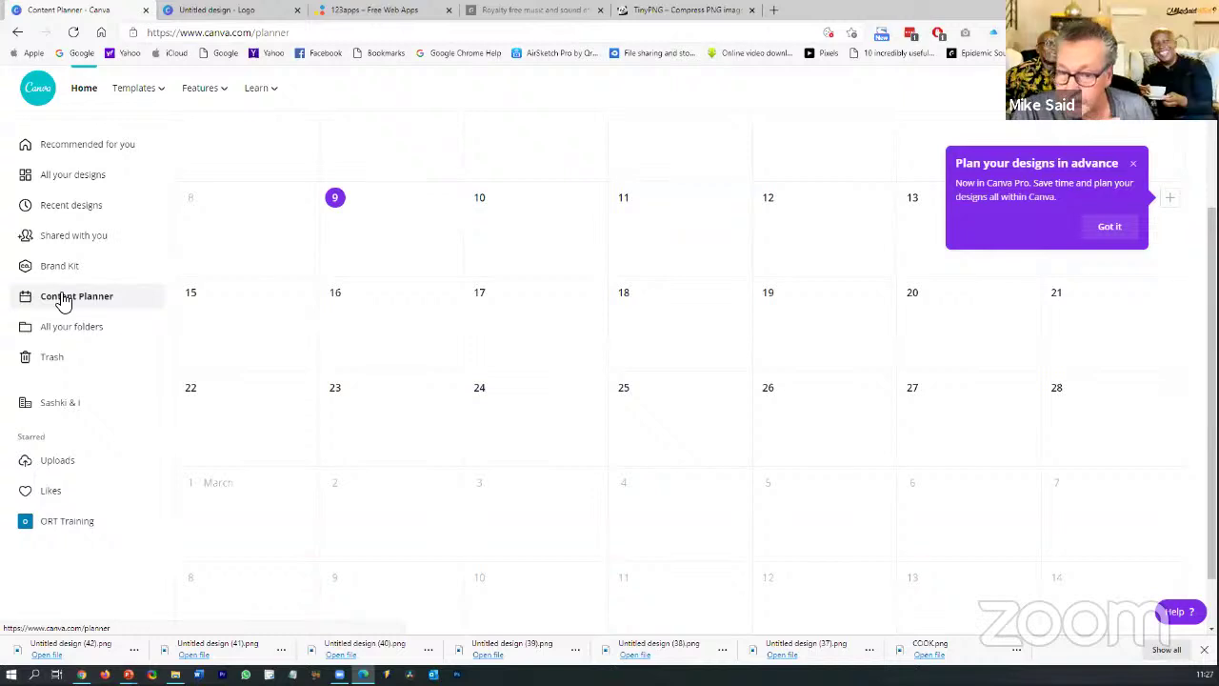
pyautogui.click(64, 332)
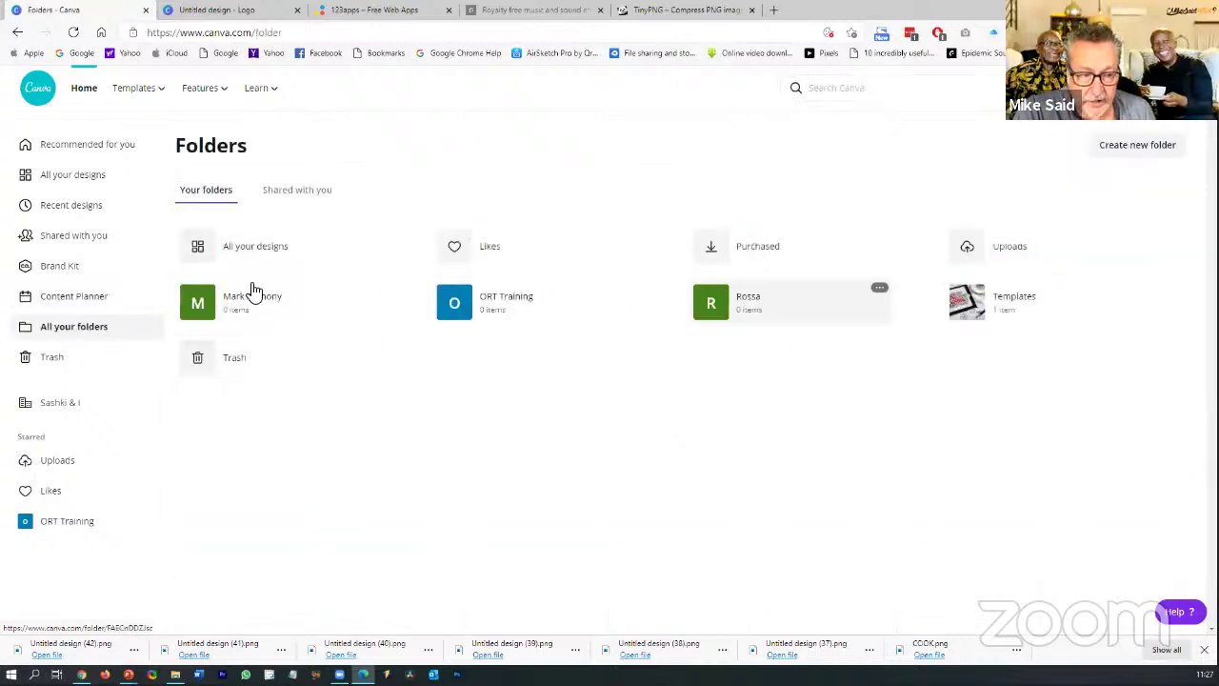
pyautogui.click(502, 314)
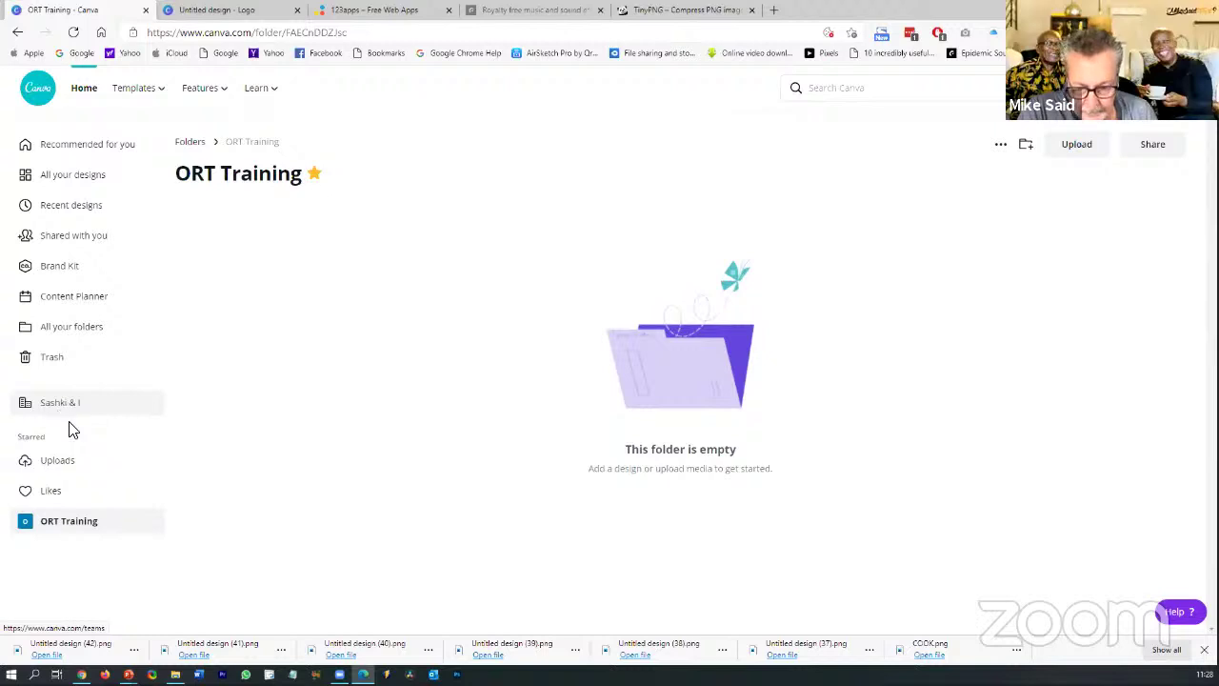
# Look through the images stored in the Uploads folder
pyautogui.click(64, 465)
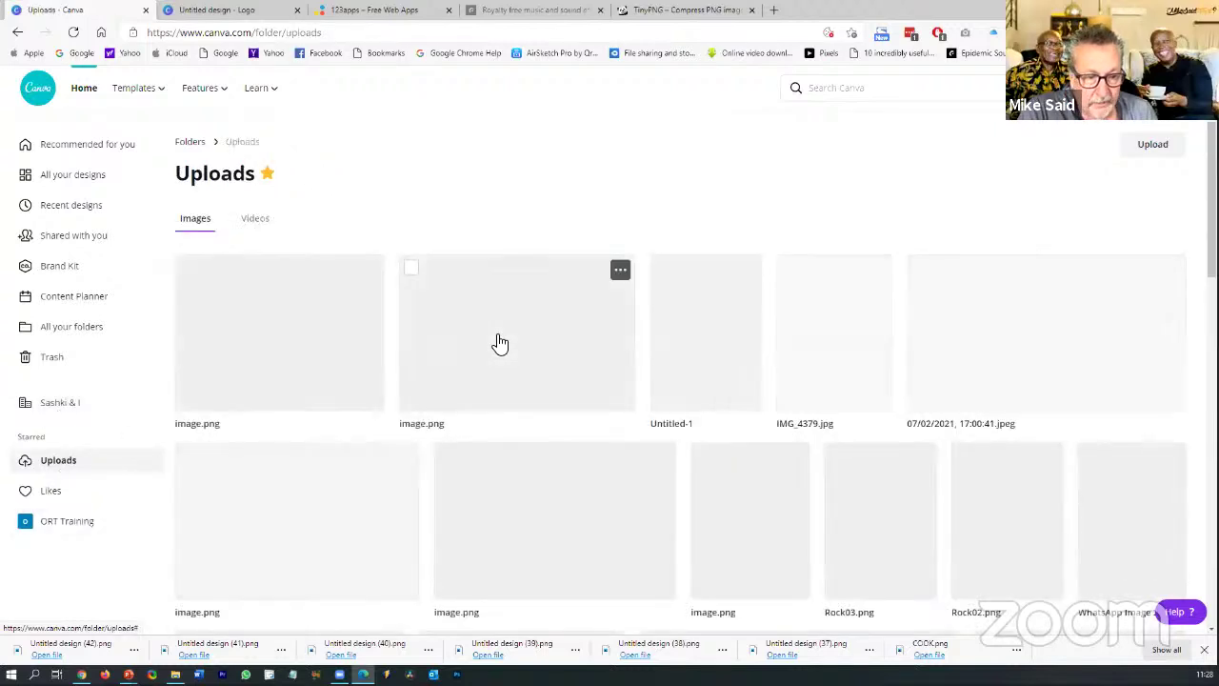
pyautogui.scroll(-3, 535, 439)
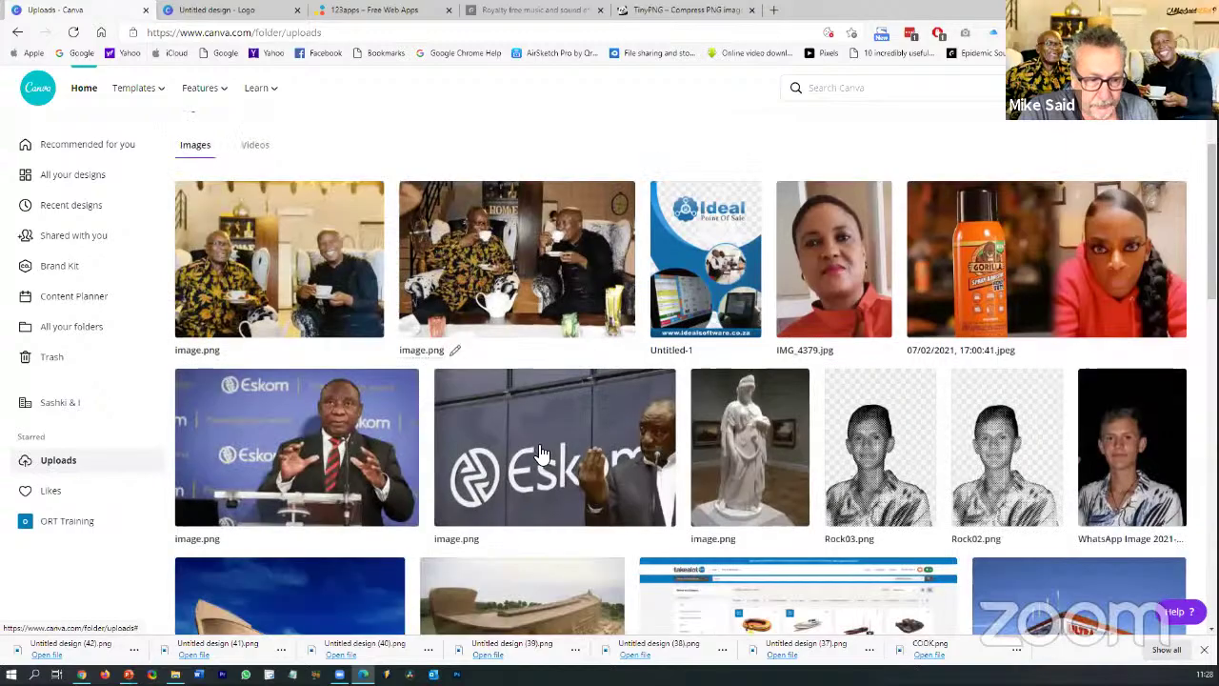
pyautogui.scroll(-8, 539, 449)
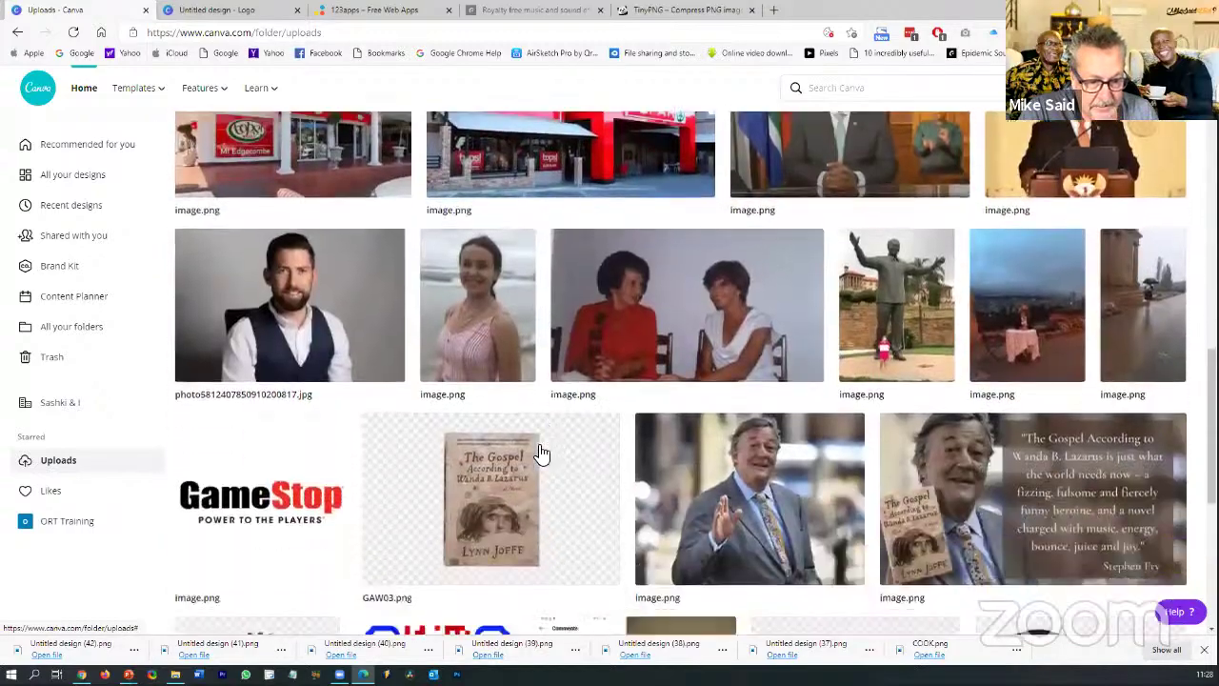
pyautogui.scroll(3, 537, 448)
pyautogui.scroll(-2, 539, 452)
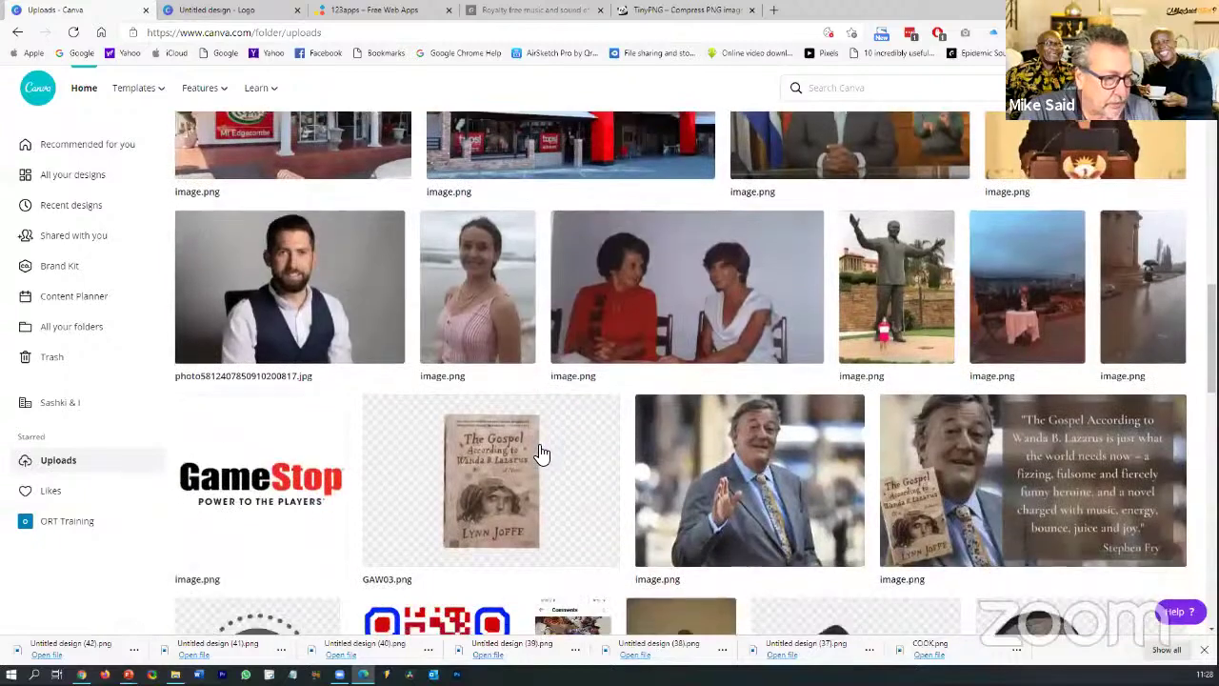
pyautogui.scroll(9, 539, 449)
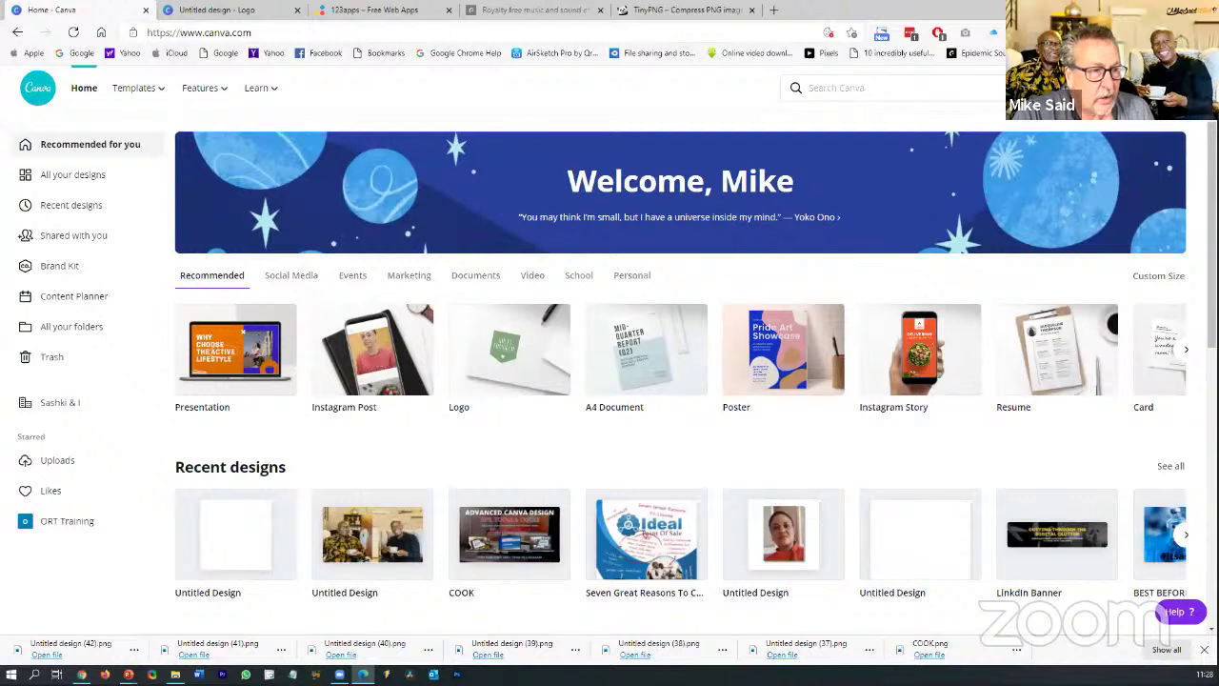
# Browse the full list of suggested design types for creating a new design
pyautogui.click(1105, 87)
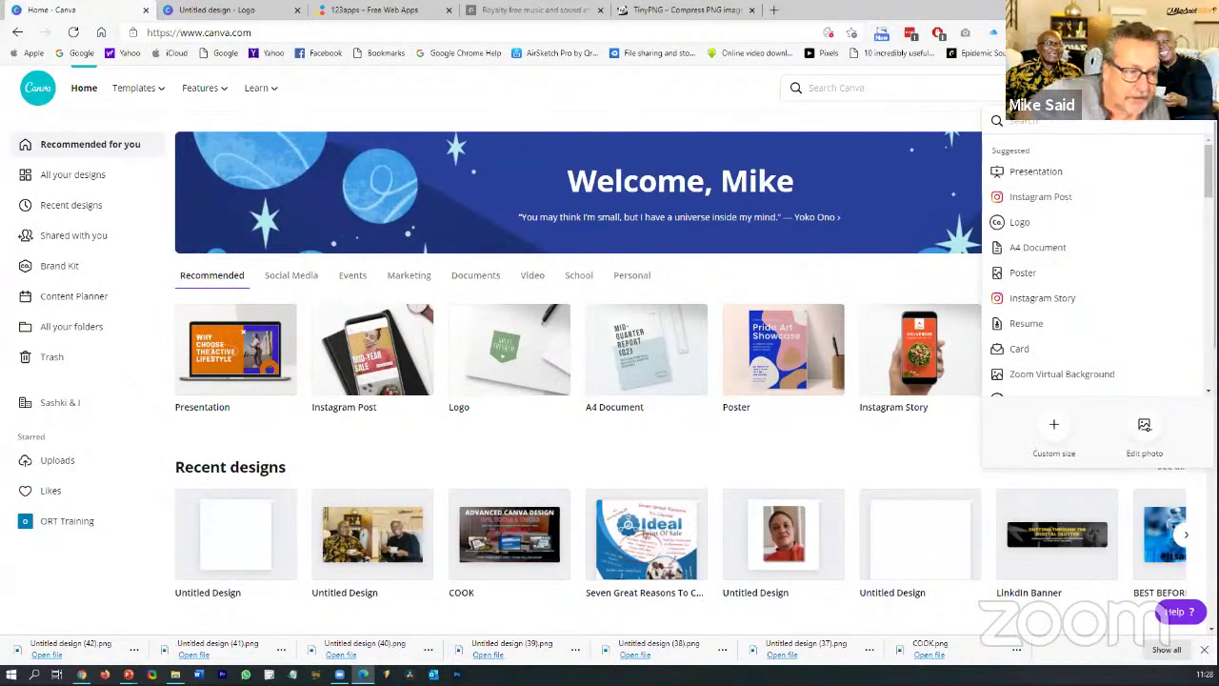
pyautogui.scroll(-1, 1072, 186)
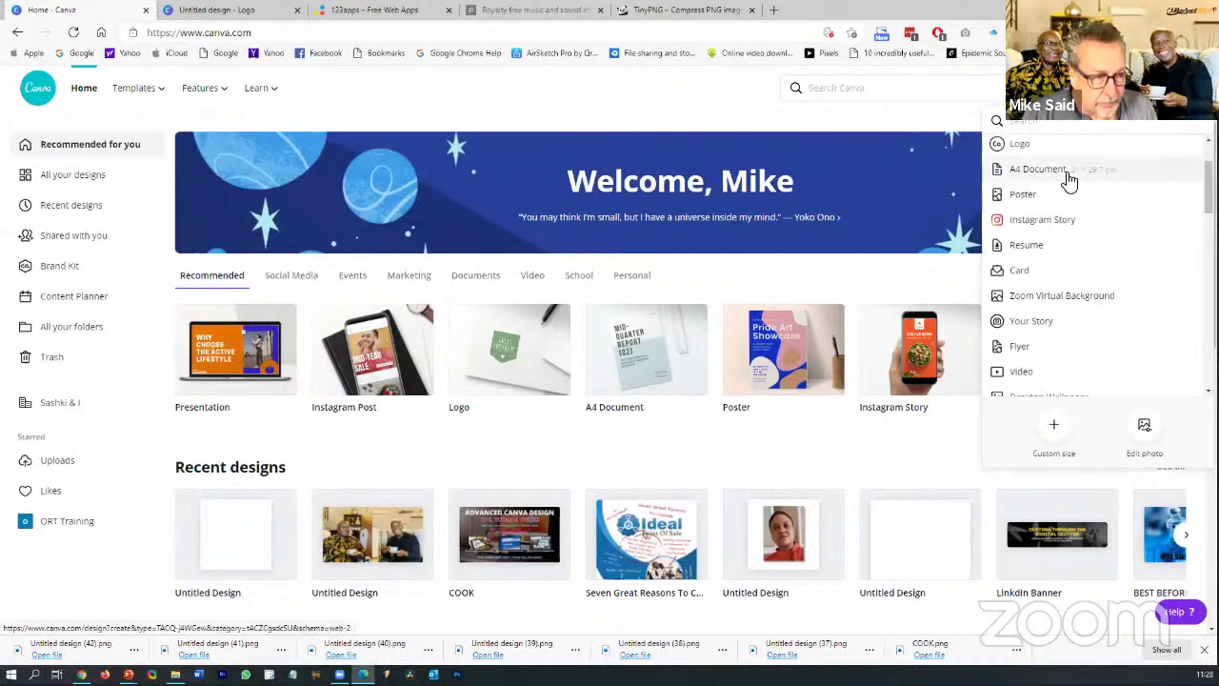
pyautogui.scroll(1, 1068, 179)
pyautogui.scroll(-5, 1052, 238)
pyautogui.scroll(-6, 1069, 276)
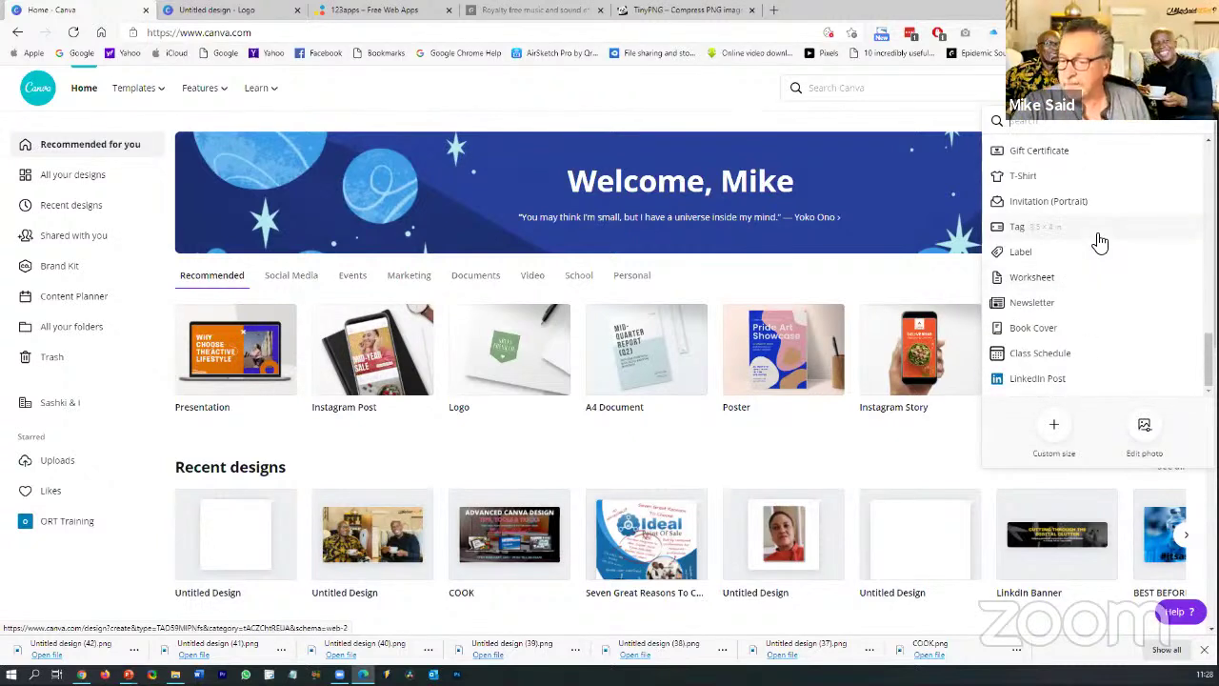
pyautogui.scroll(11, 1100, 243)
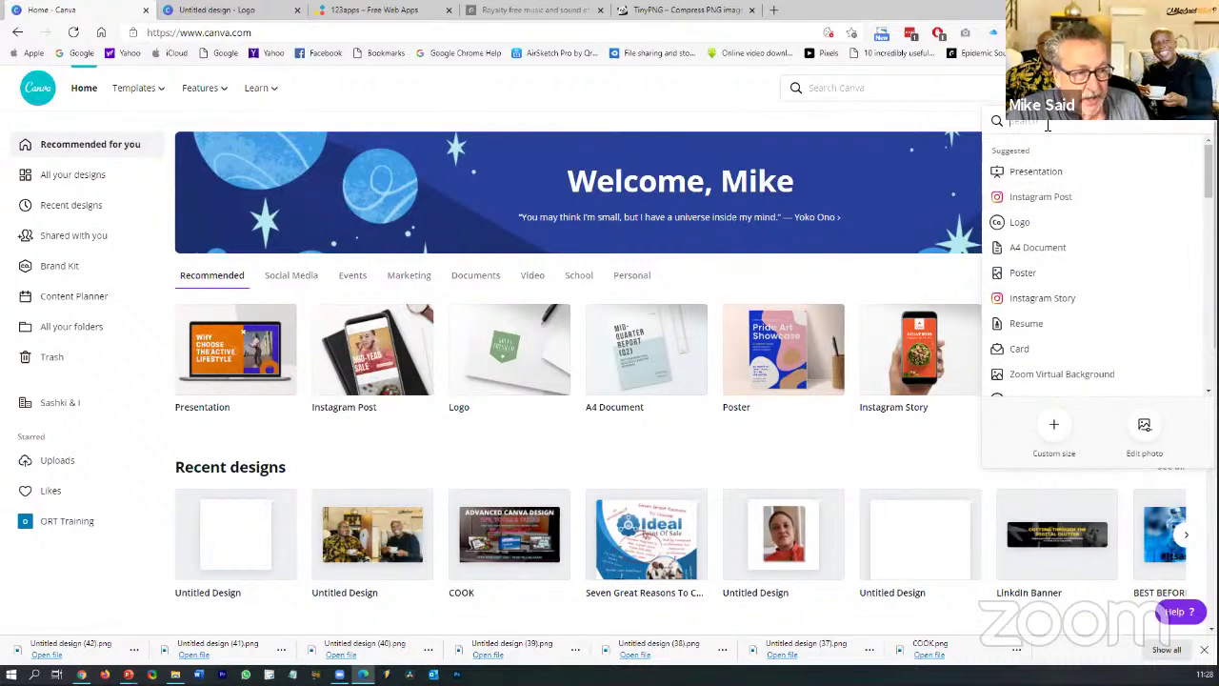
# Search the new-design types for FACEBOOK and clear the search
pyautogui.write('FACEBOOK')
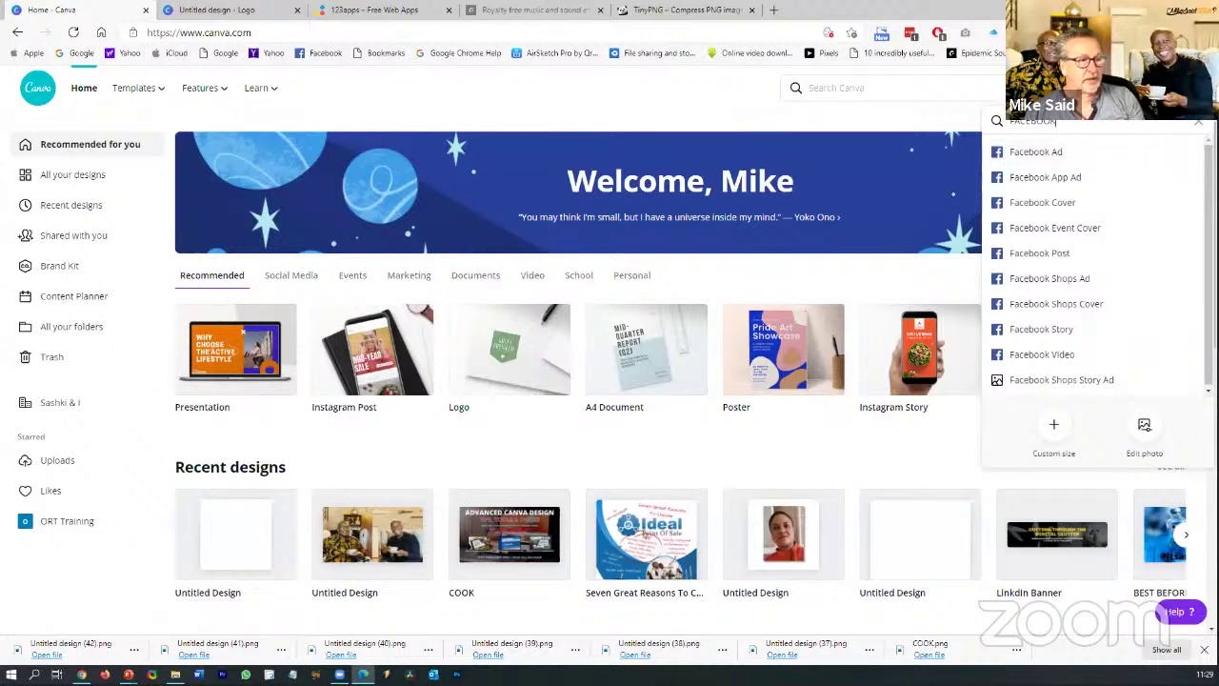
pyautogui.press('BackSpace')
pyautogui.press('BackSpace')
pyautogui.press('BackSpace')
pyautogui.press('BackSpace')
pyautogui.press('BackSpace')
pyautogui.press('BackSpace')
pyautogui.press('BackSpace')
pyautogui.press('BackSpace')
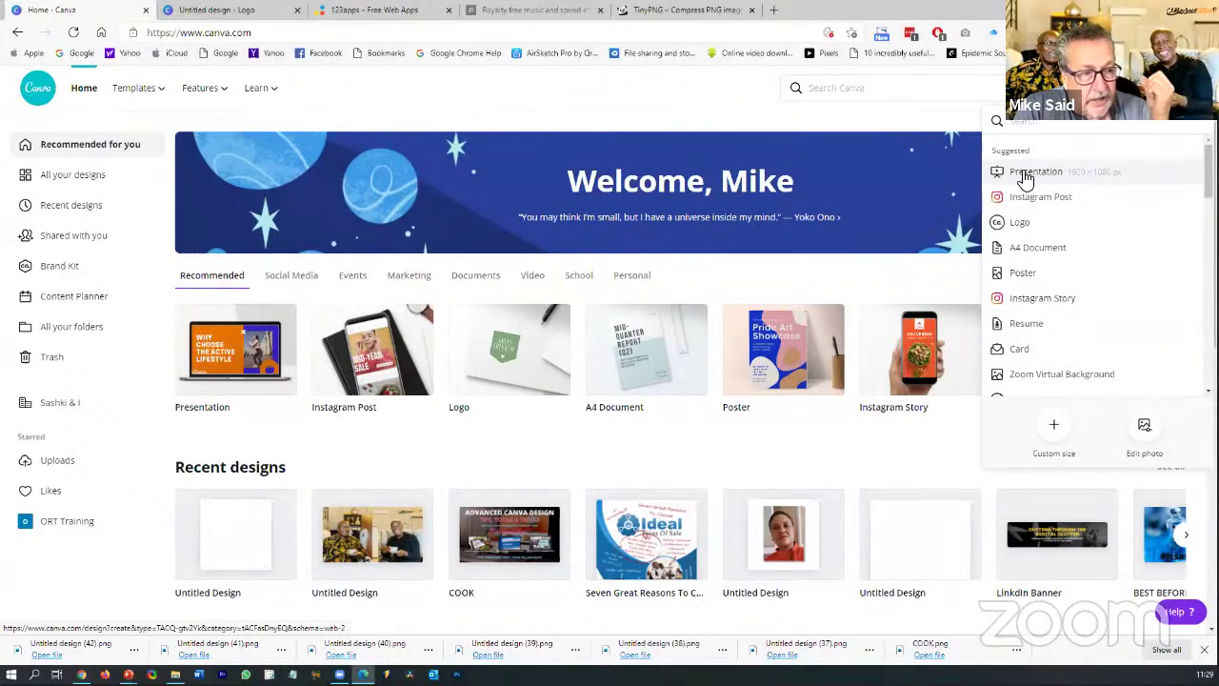
# Fill in a custom design size of 800 x 800 px and dismiss the size form without creating the design
pyautogui.scroll(-3, 1044, 257)
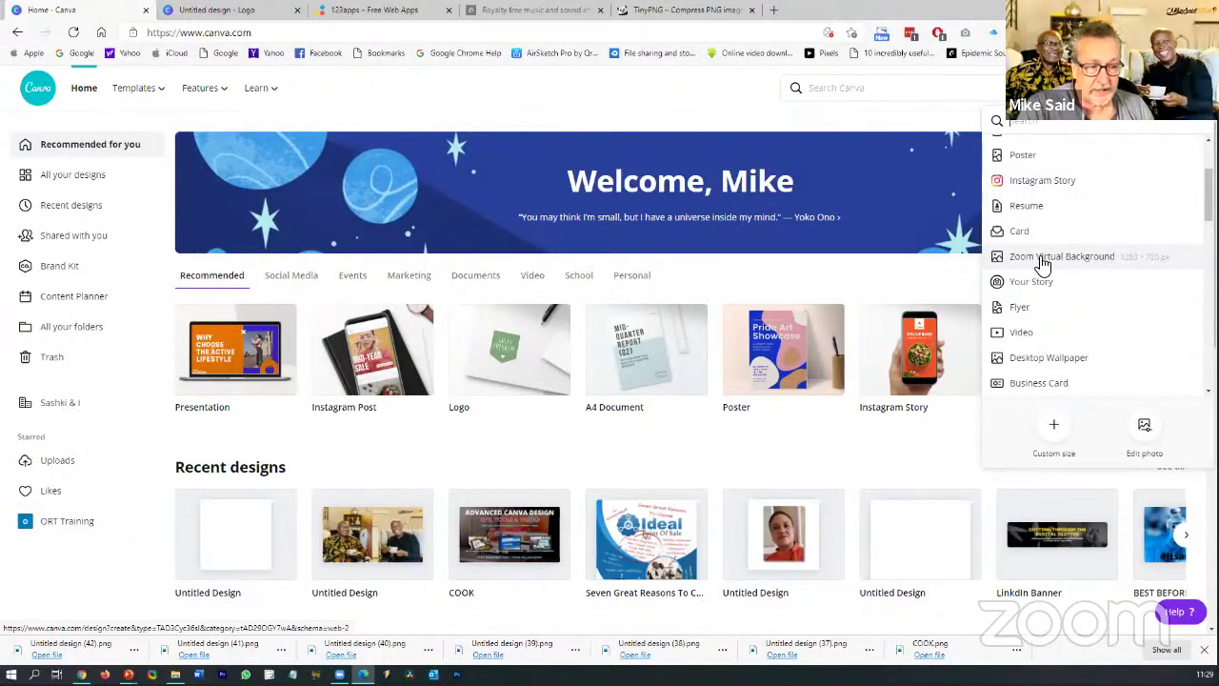
pyautogui.scroll(3, 1042, 262)
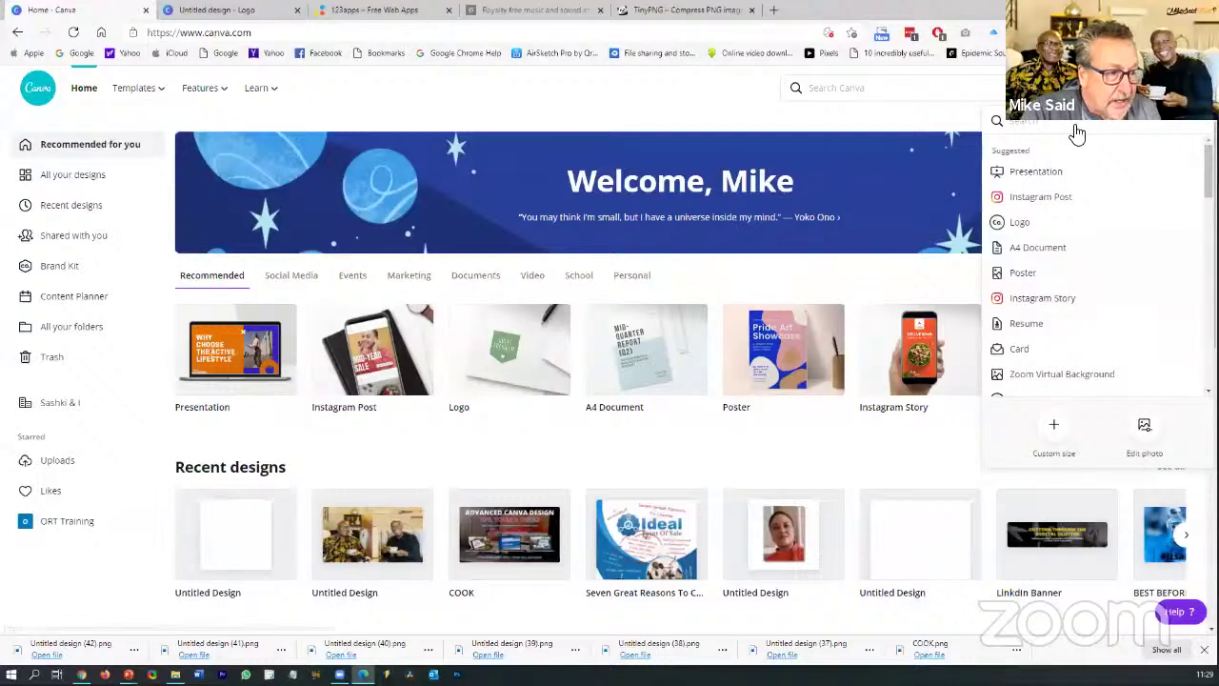
pyautogui.click(1054, 430)
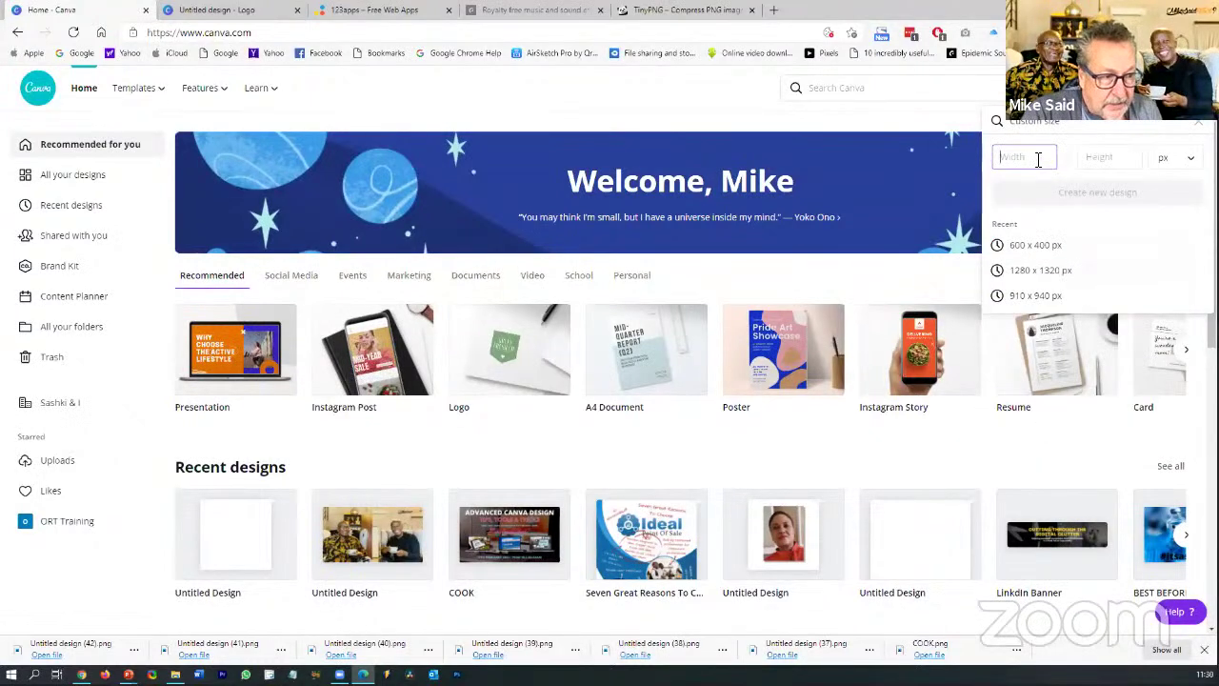
pyautogui.write('800')
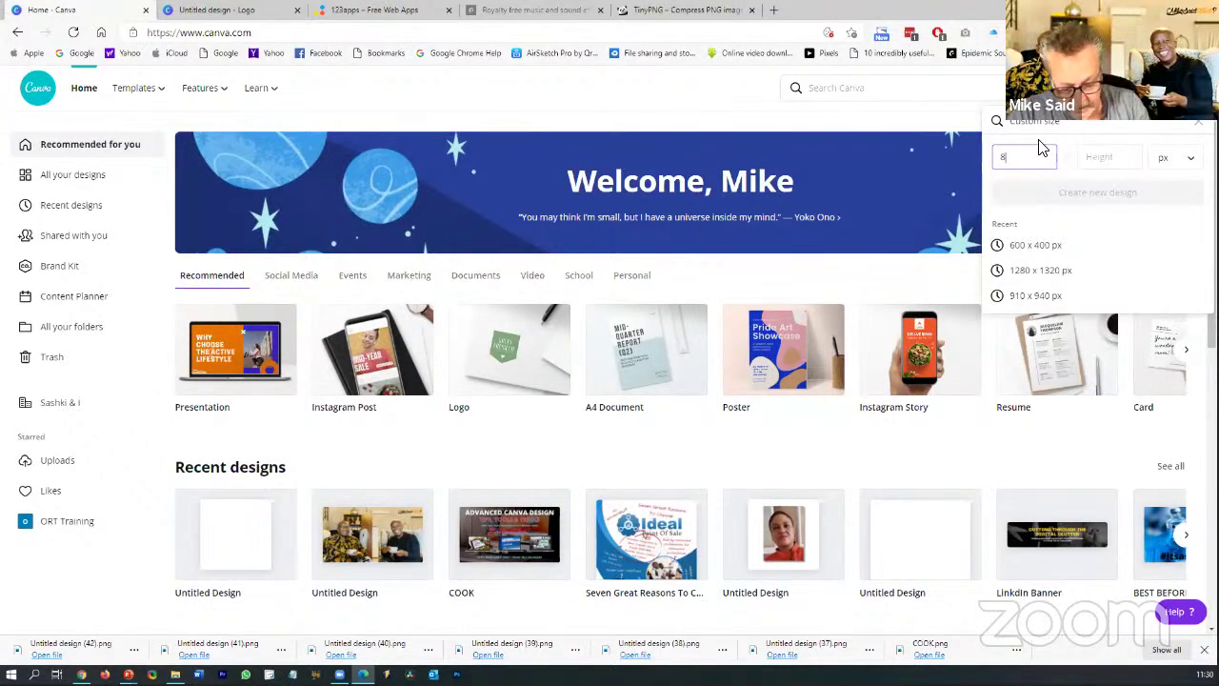
pyautogui.click(1131, 161)
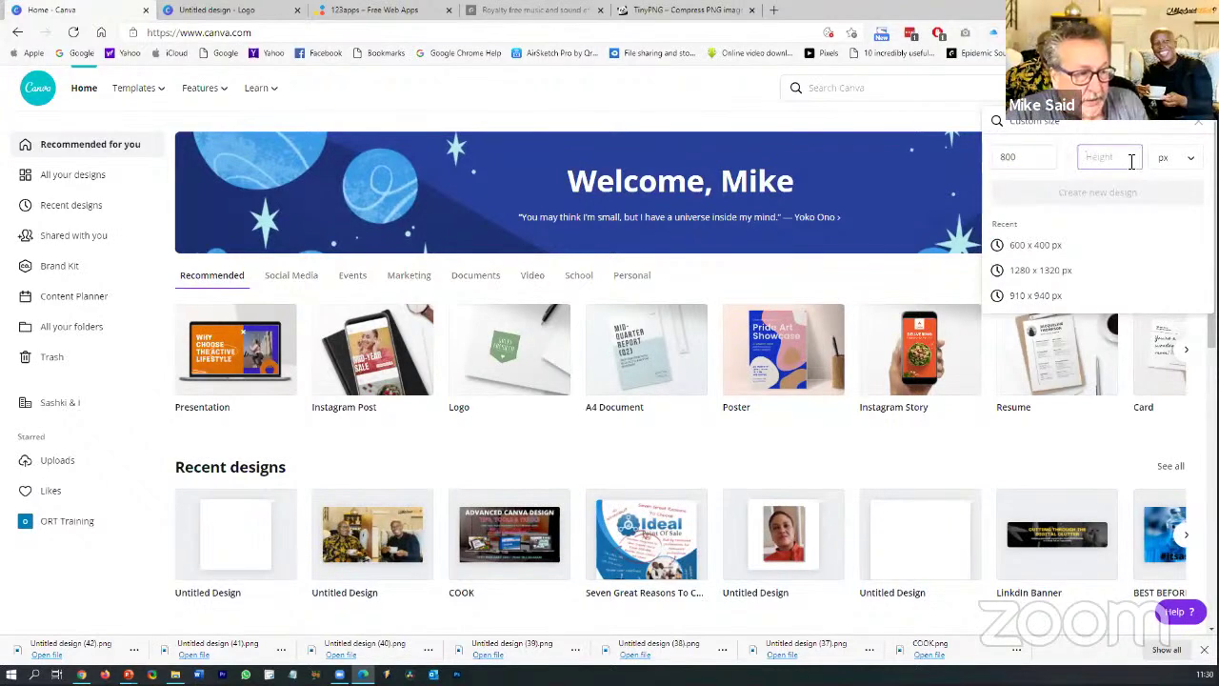
pyautogui.write('800')
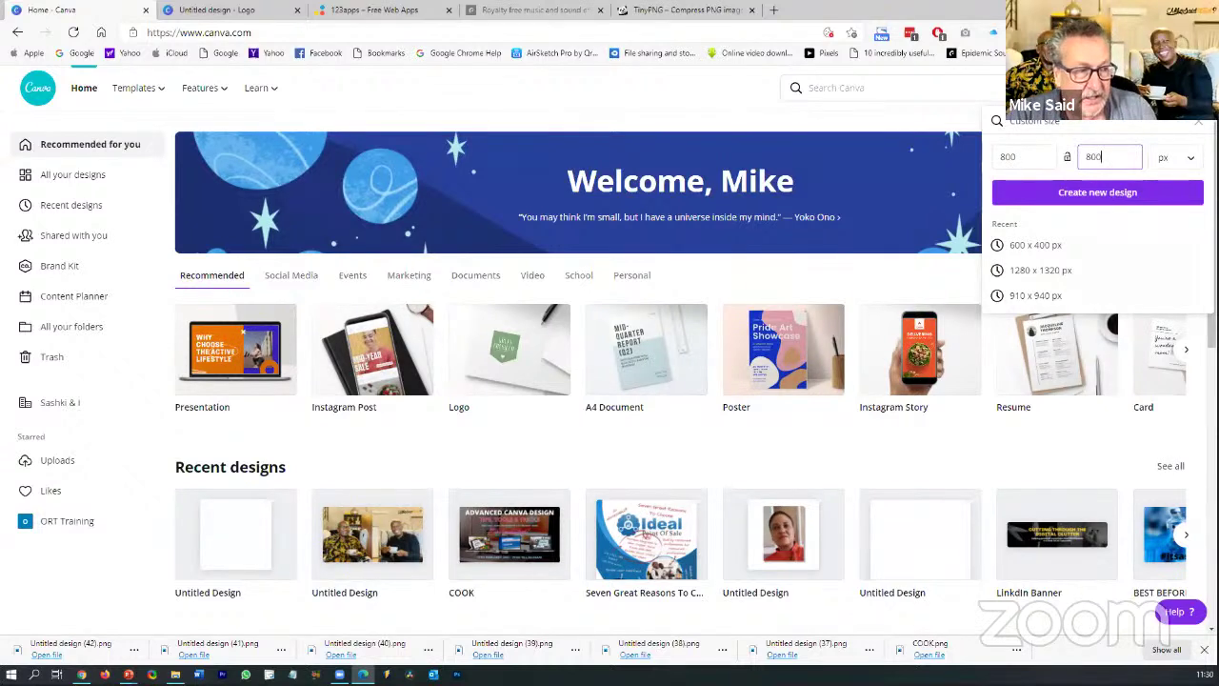
pyautogui.click(1196, 123)
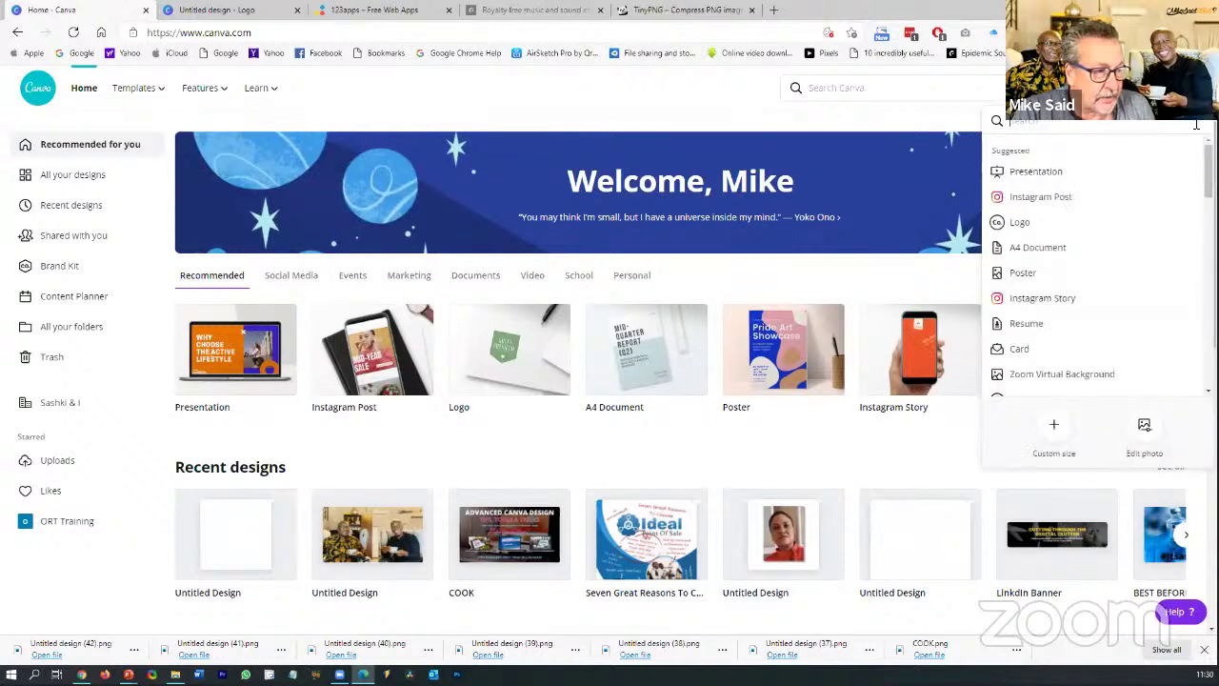
# Open the file chooser for editing a photo and cancel it without choosing a file
pyautogui.click(1142, 430)
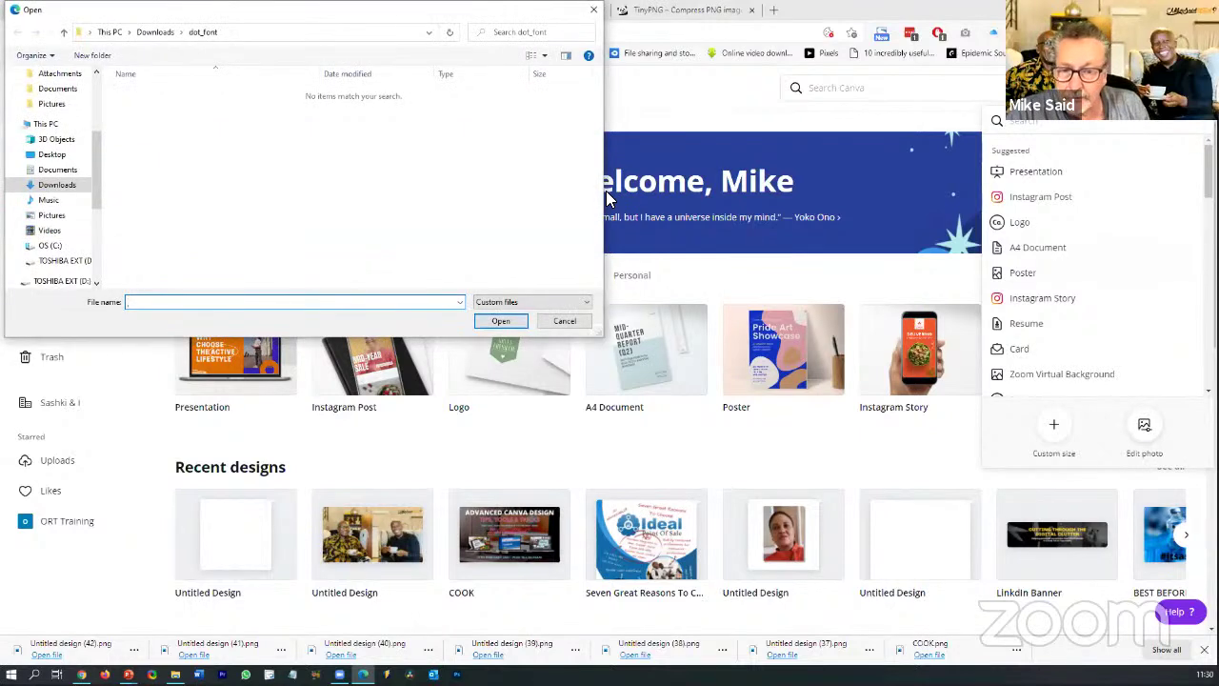
pyautogui.click(556, 301)
pyautogui.click(562, 317)
pyautogui.click(563, 321)
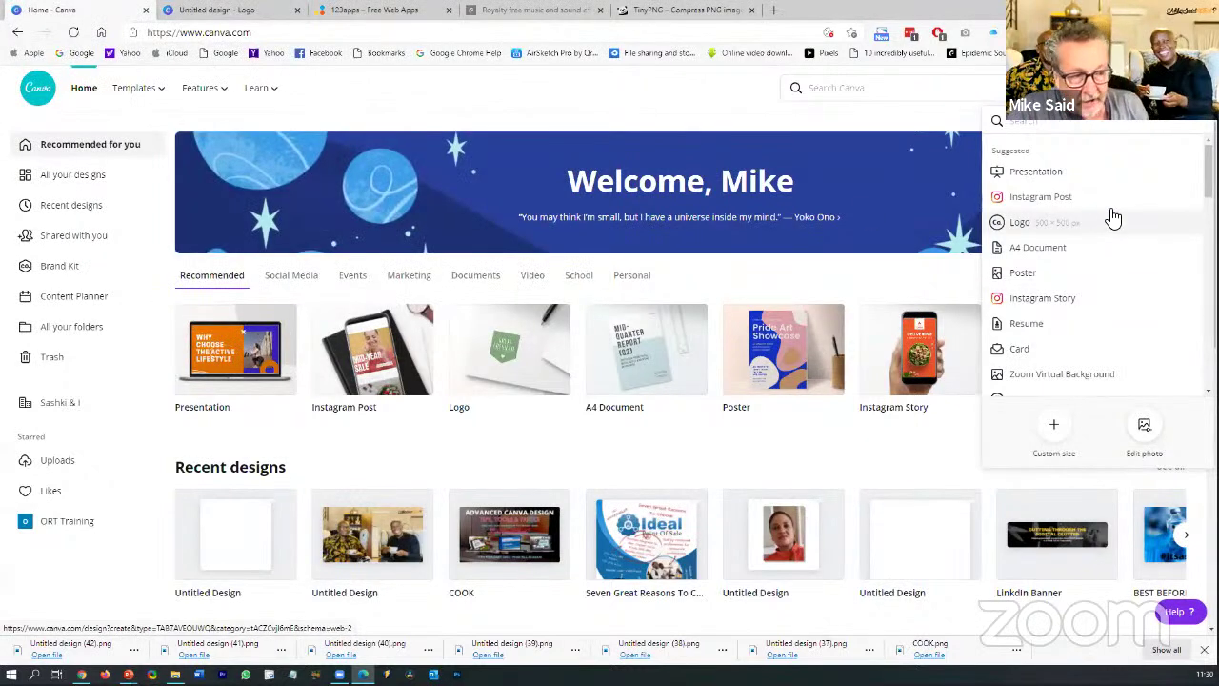
# Create a new blank Logo design, select its page and browse the suggested logo templates
pyautogui.click(1038, 229)
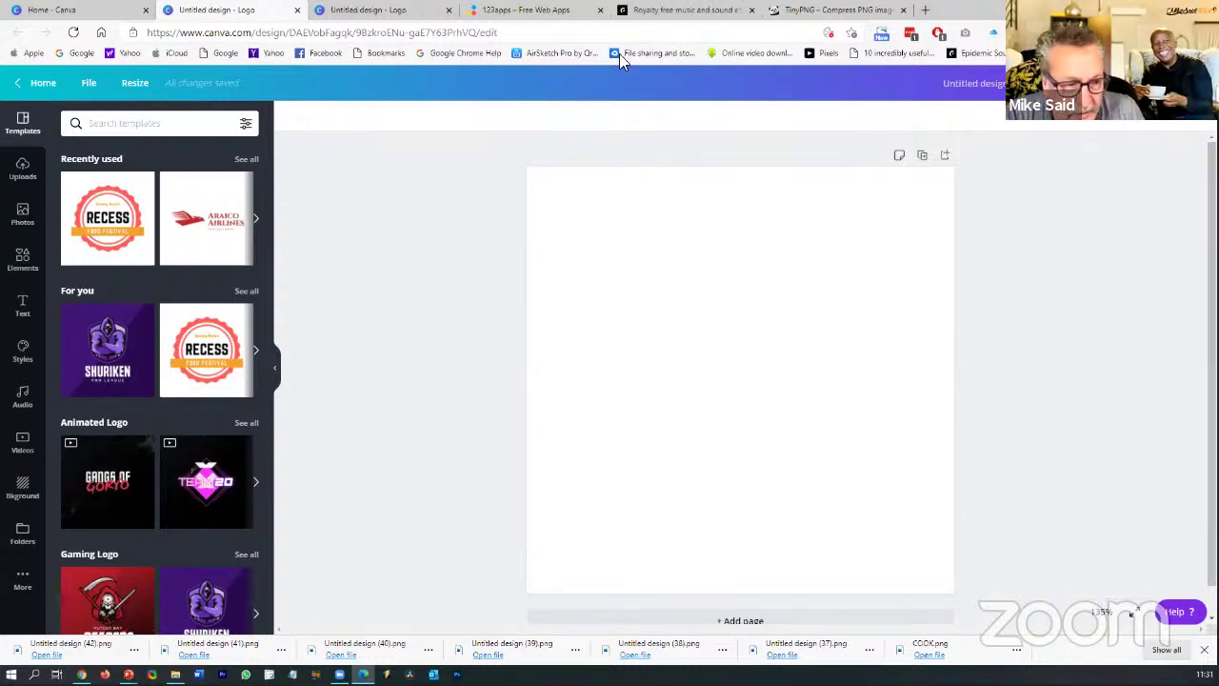
pyautogui.click(720, 257)
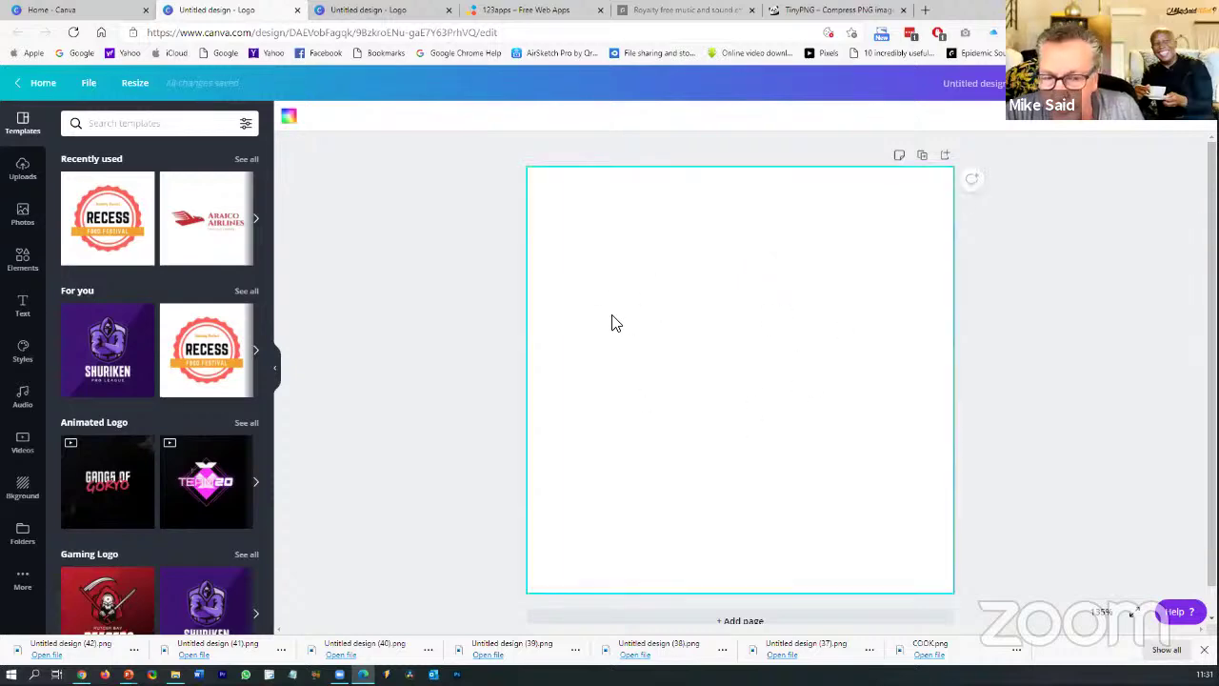
pyautogui.scroll(-5, 133, 333)
pyautogui.scroll(-4, 136, 340)
pyautogui.scroll(5, 136, 238)
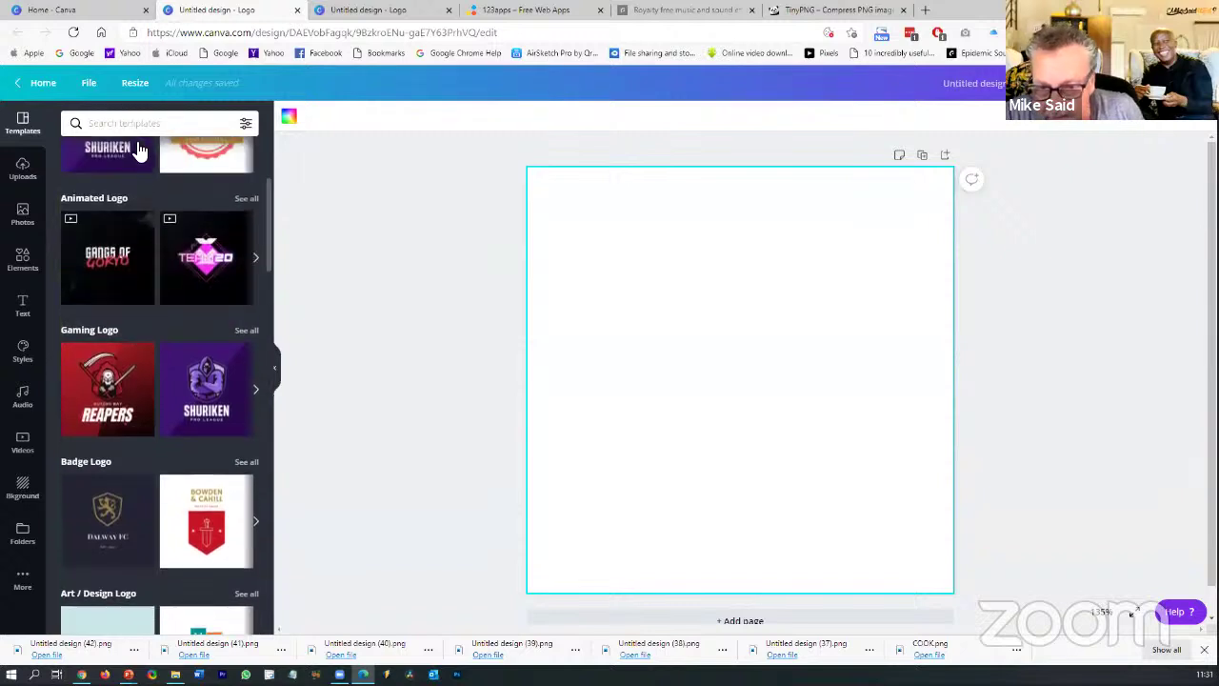
# Search the logo templates for "create"
pyautogui.click(146, 127)
pyautogui.write('create')
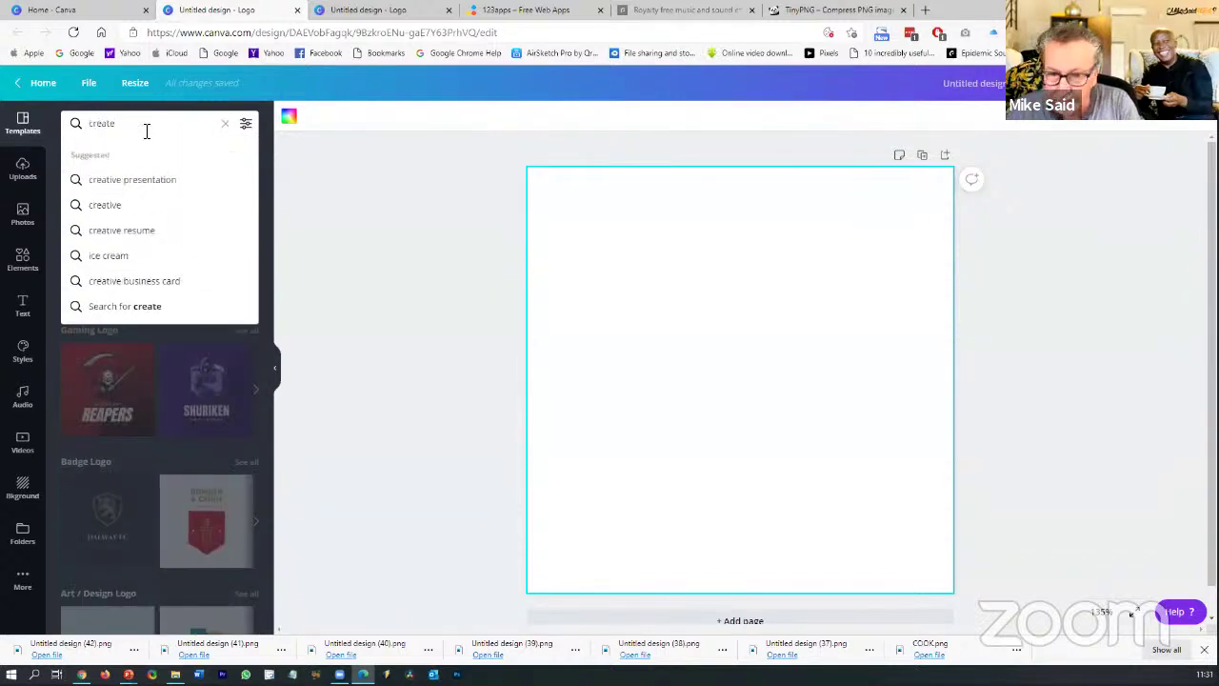
pyautogui.press('Return')
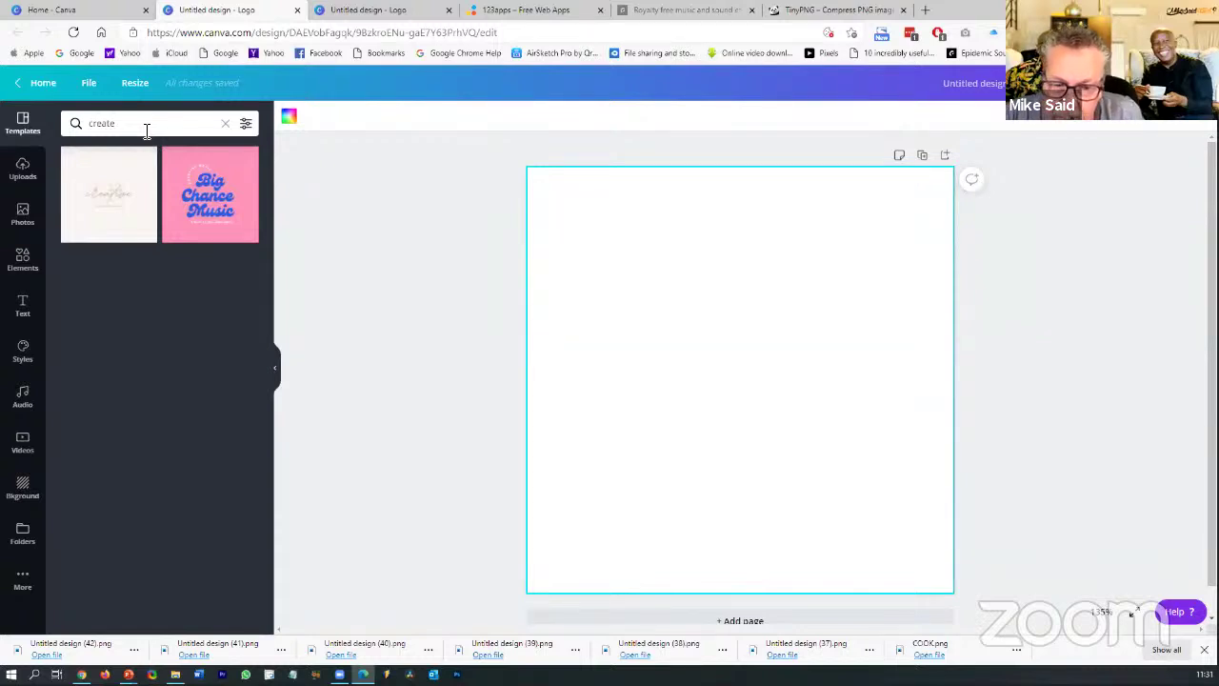
# Replace the template search term with "idea" and view the matching logo templates
pyautogui.click(147, 128)
pyautogui.moveTo(116, 124); pyautogui.dragTo(88, 124)
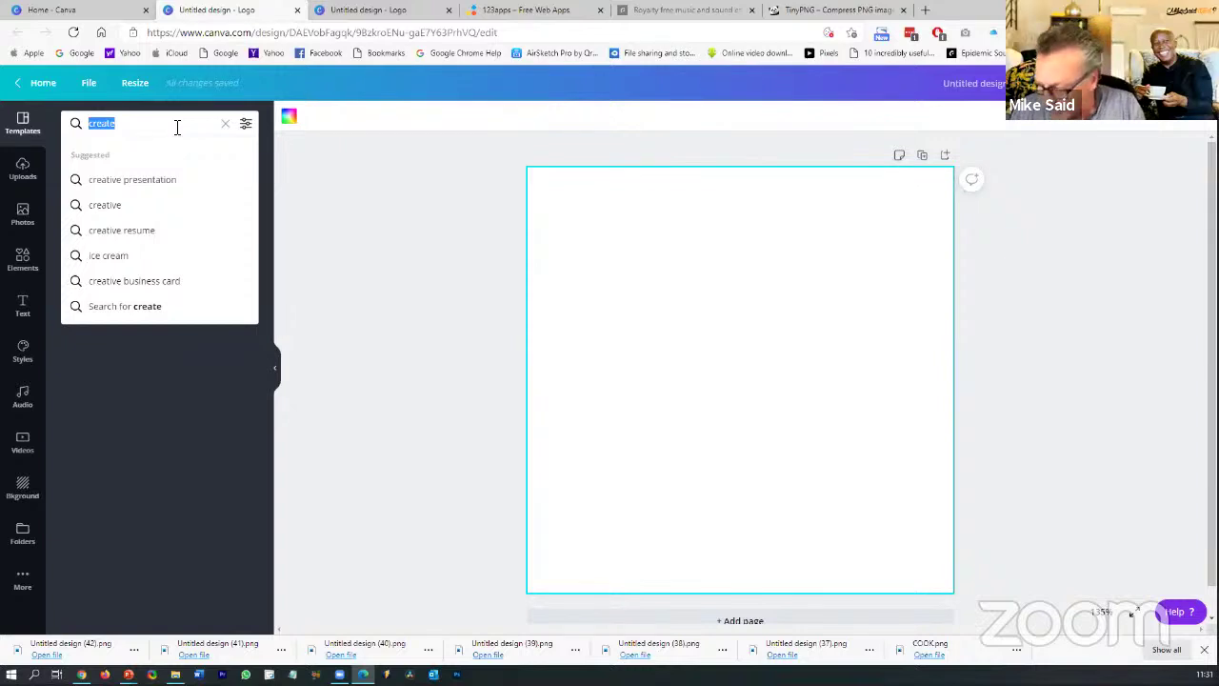
pyautogui.write('idea')
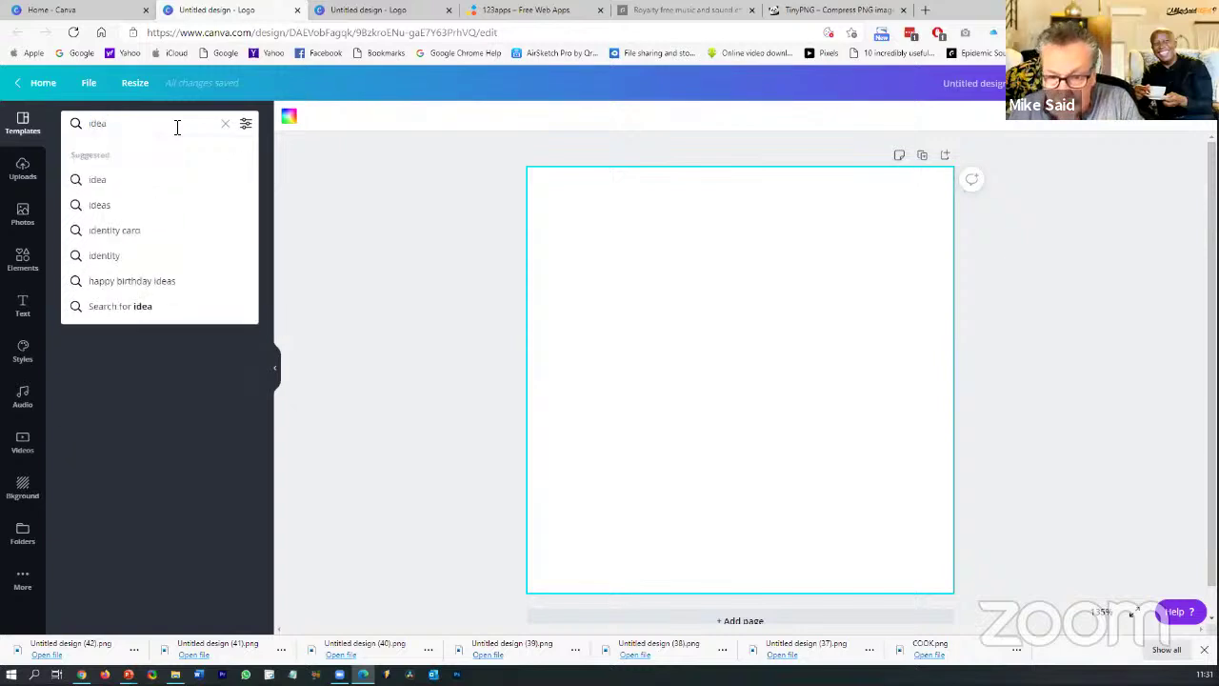
pyautogui.press('Return')
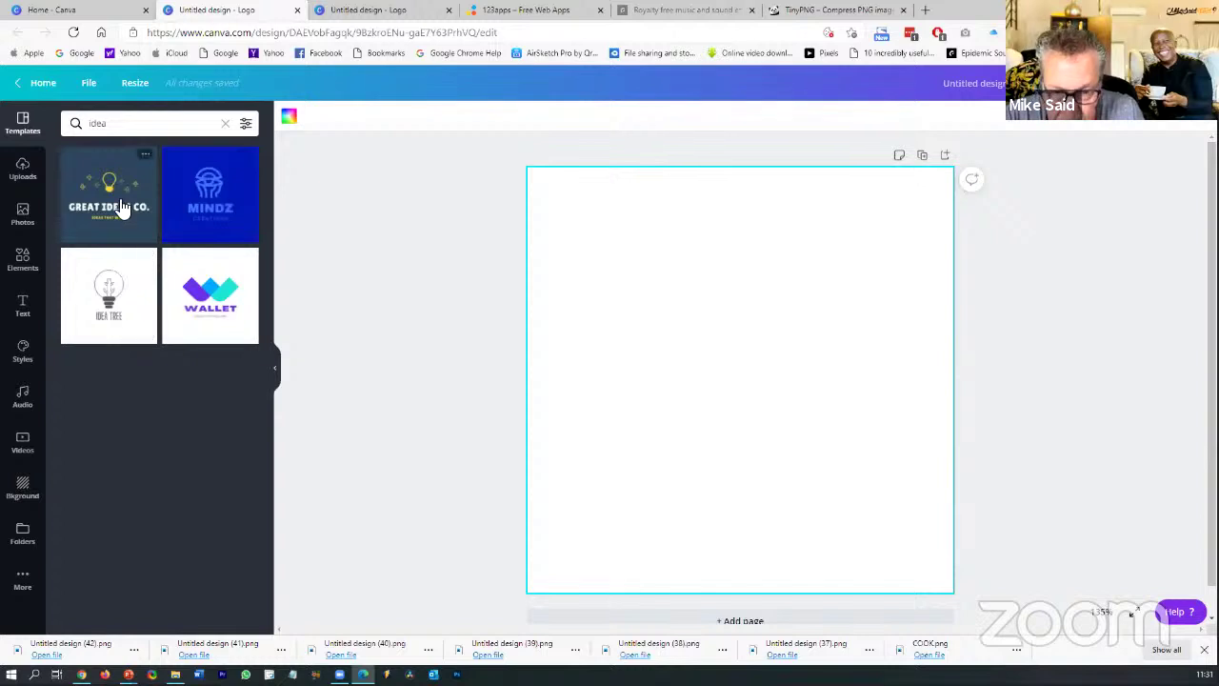
pyautogui.click(123, 126)
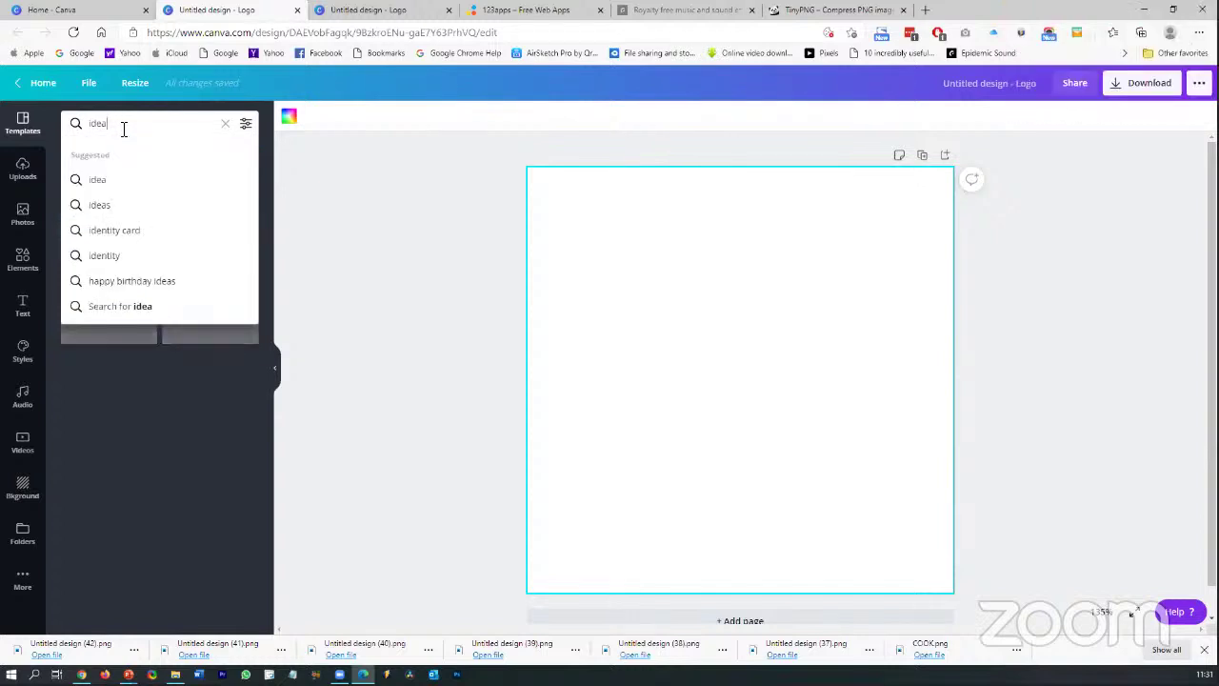
pyautogui.click(145, 405)
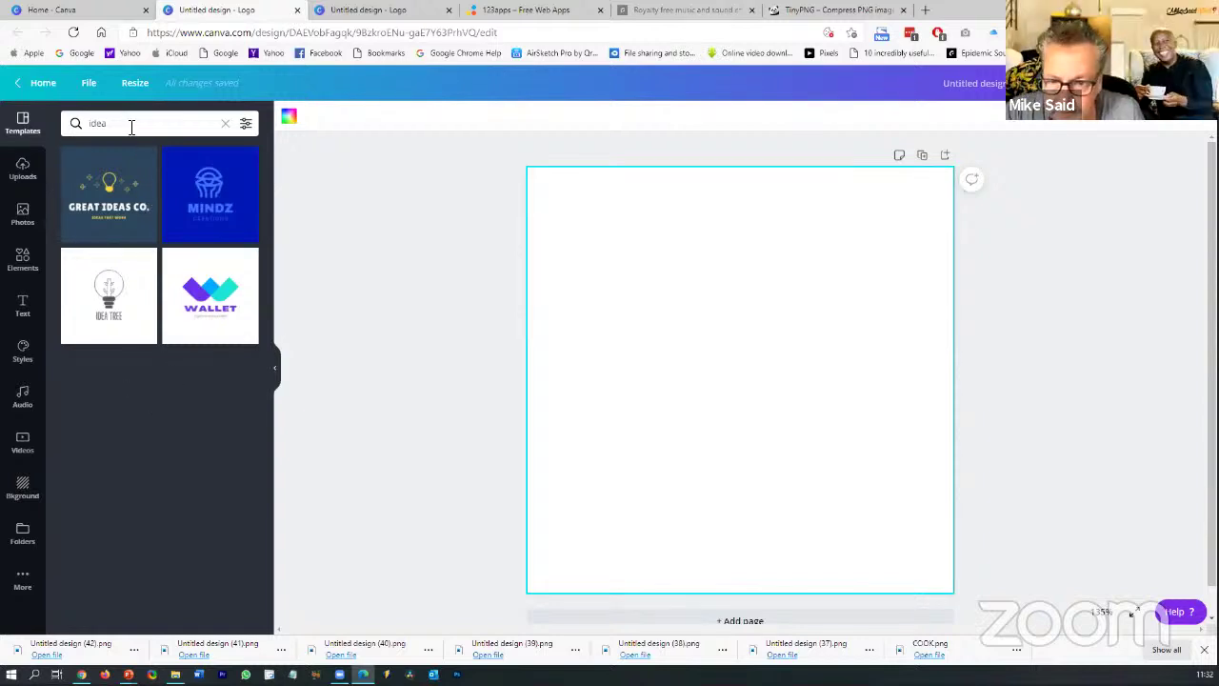
# Search the logo templates for "brain" and clear the search
pyautogui.moveTo(132, 127); pyautogui.dragTo(81, 126)
pyautogui.write('brain')
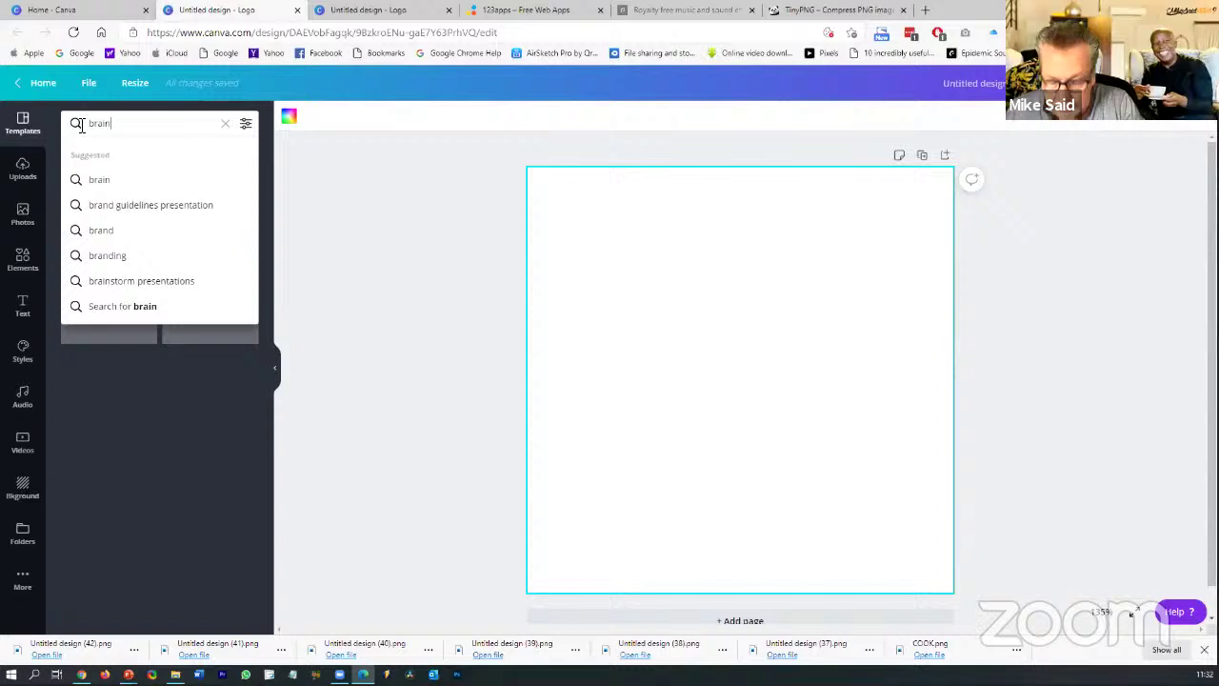
pyautogui.press('Return')
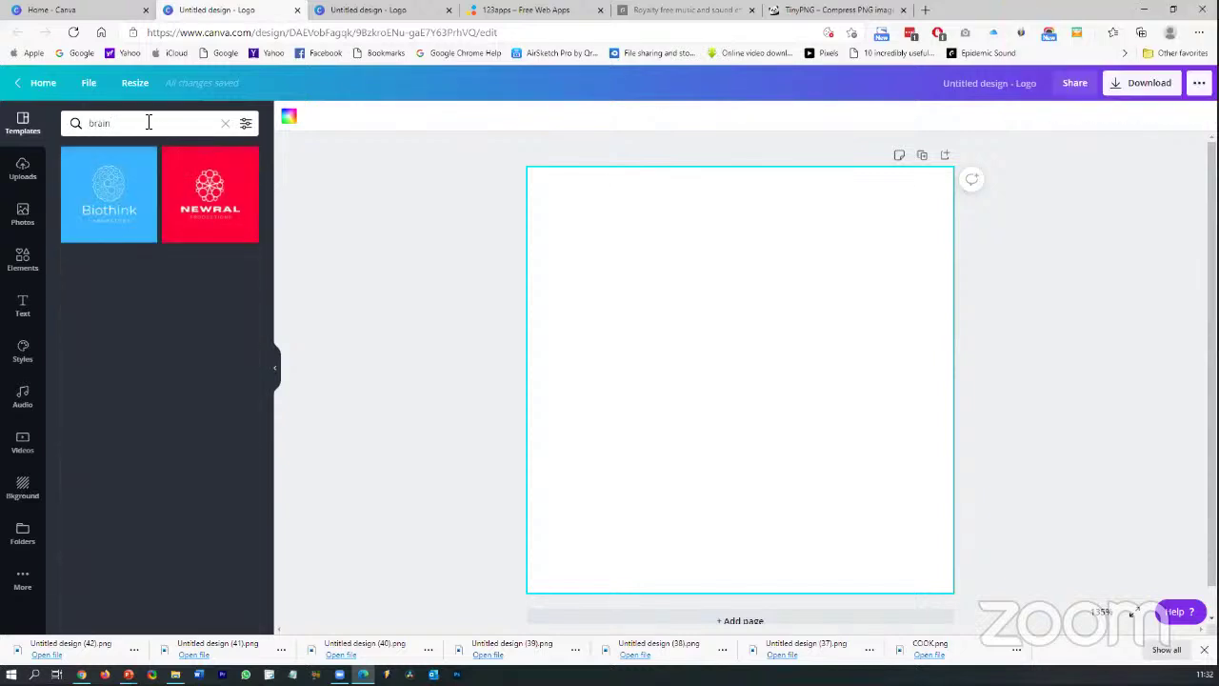
pyautogui.click(226, 125)
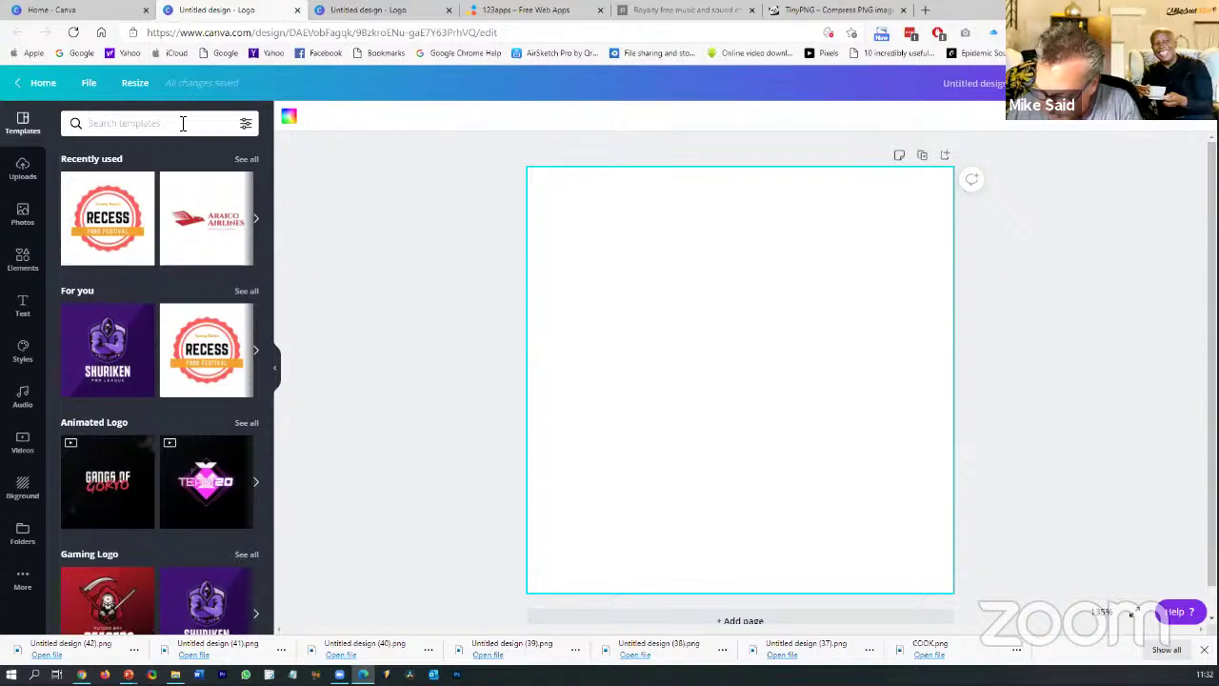
pyautogui.write('ide')
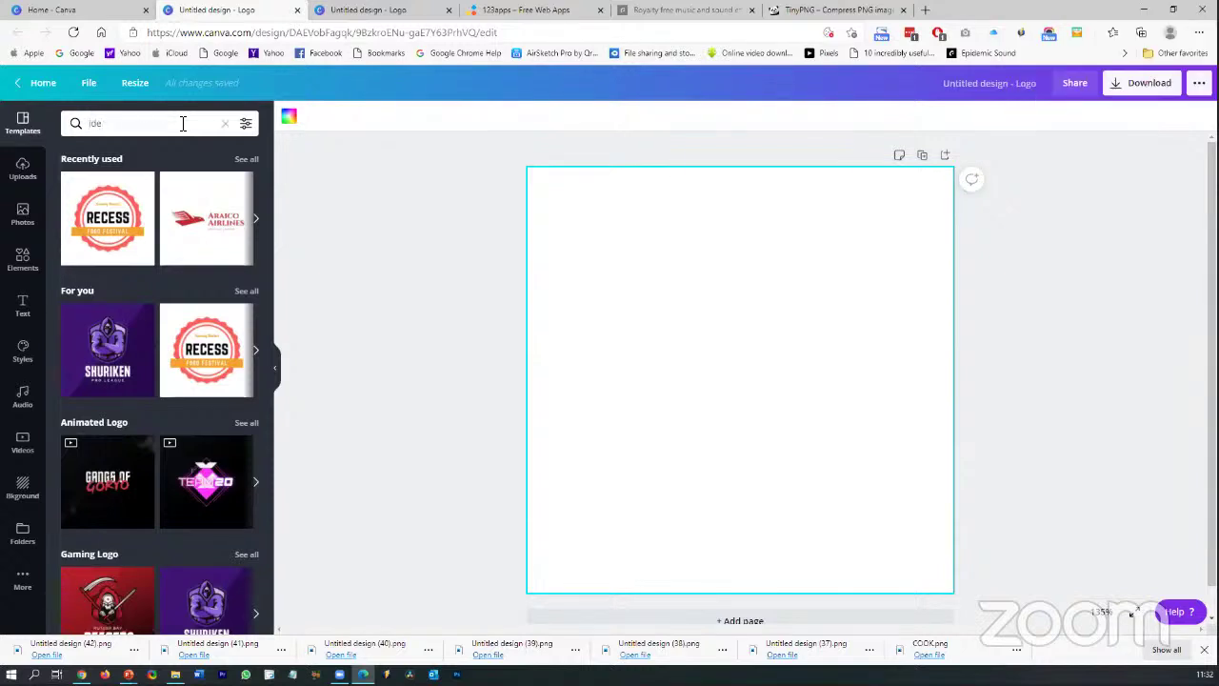
pyautogui.press('BackSpace')
pyautogui.press('BackSpace')
pyautogui.press('BackSpace')
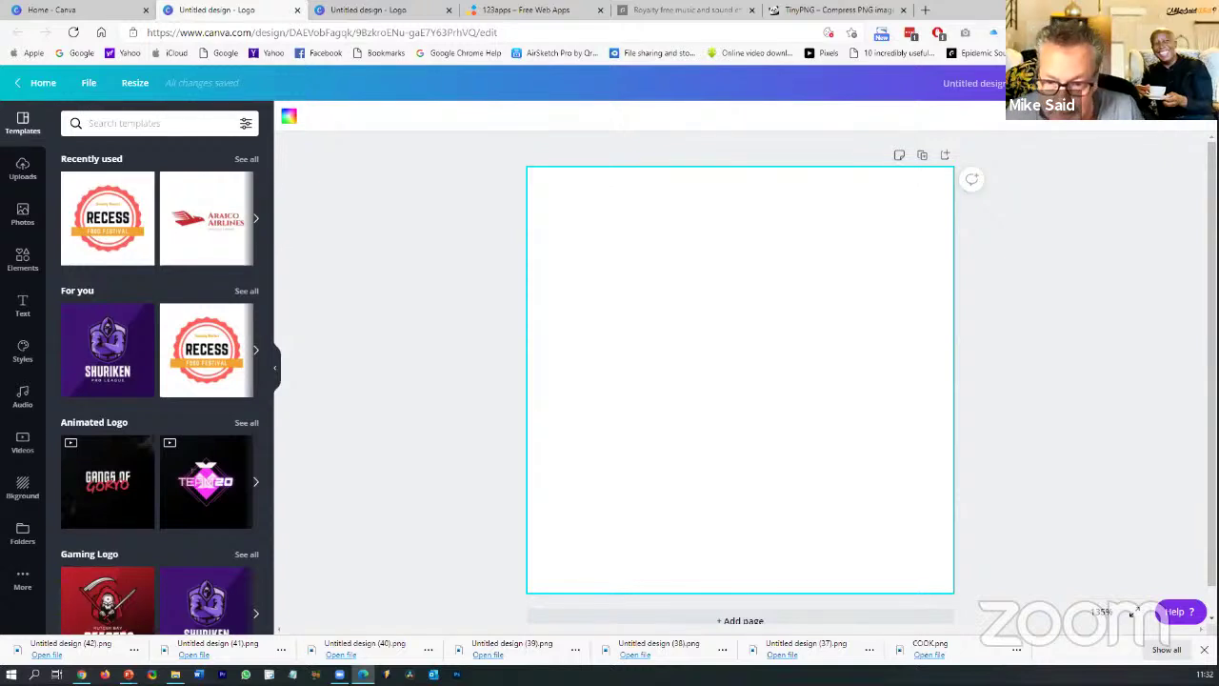
# Search the graphic elements for "brain"
pyautogui.click(23, 259)
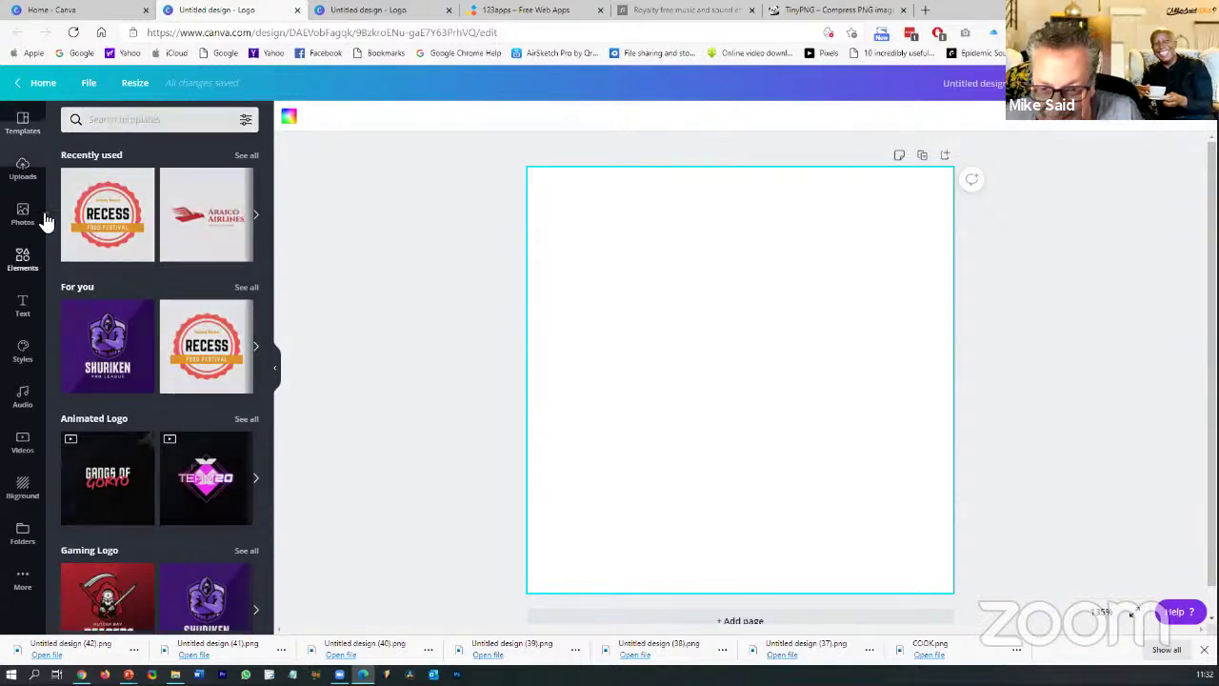
pyautogui.click(121, 123)
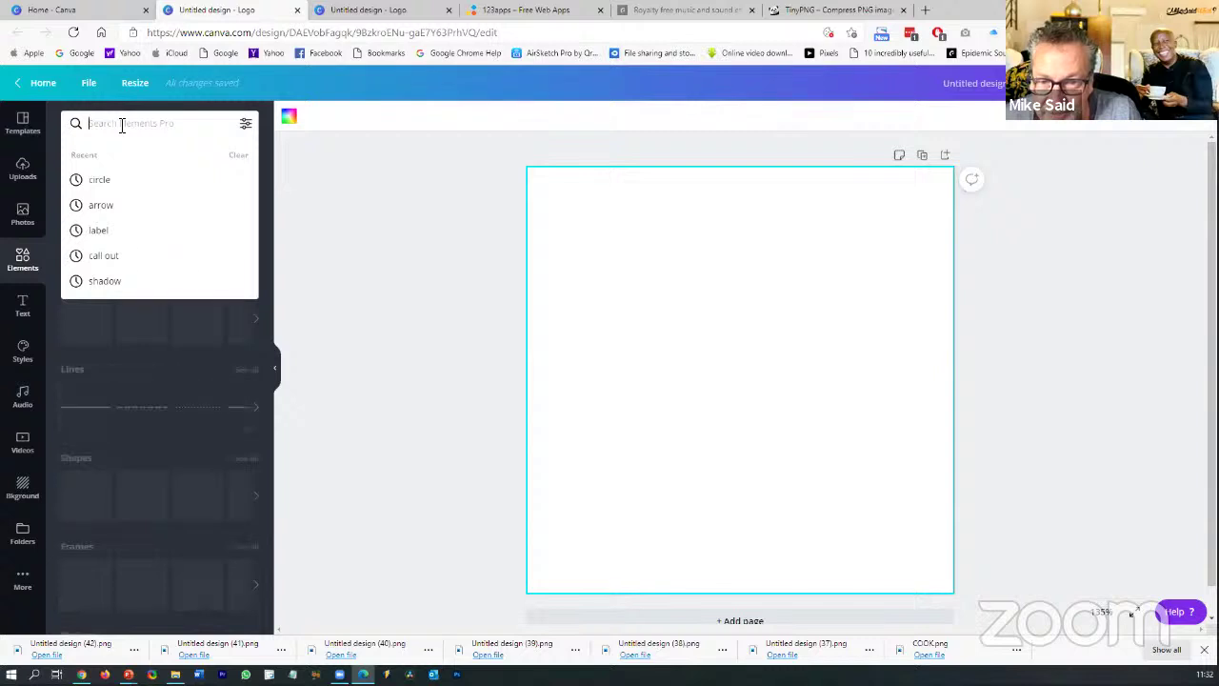
pyautogui.write('brain')
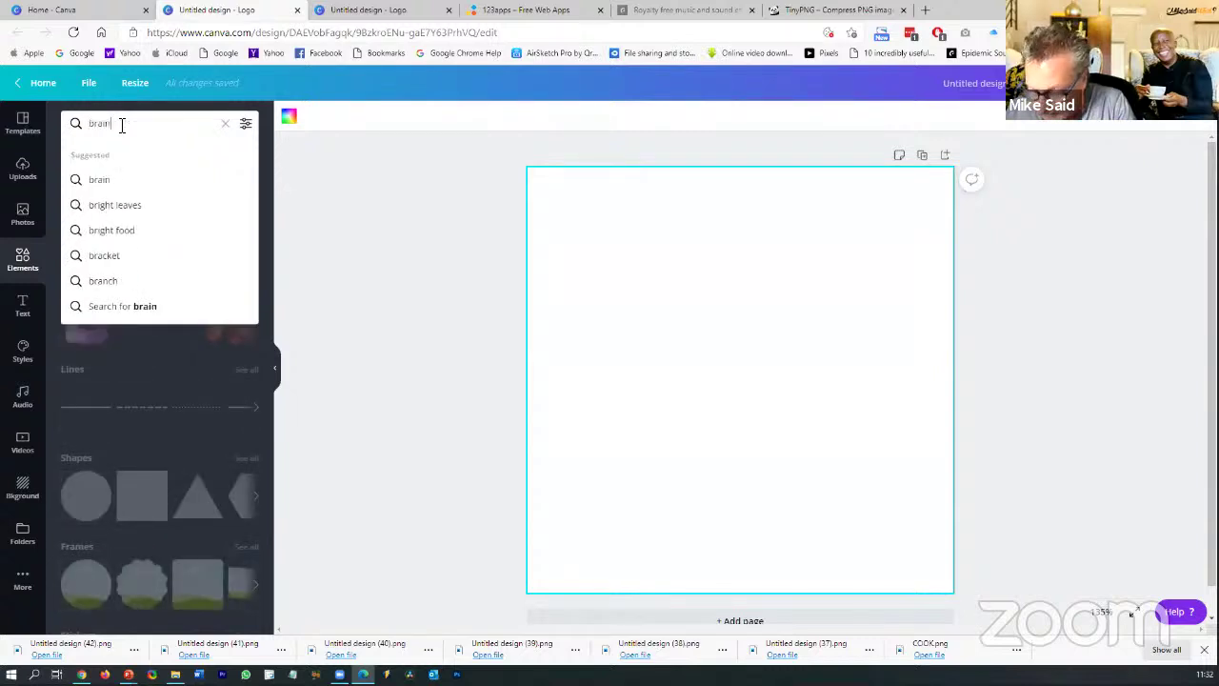
pyautogui.press('Return')
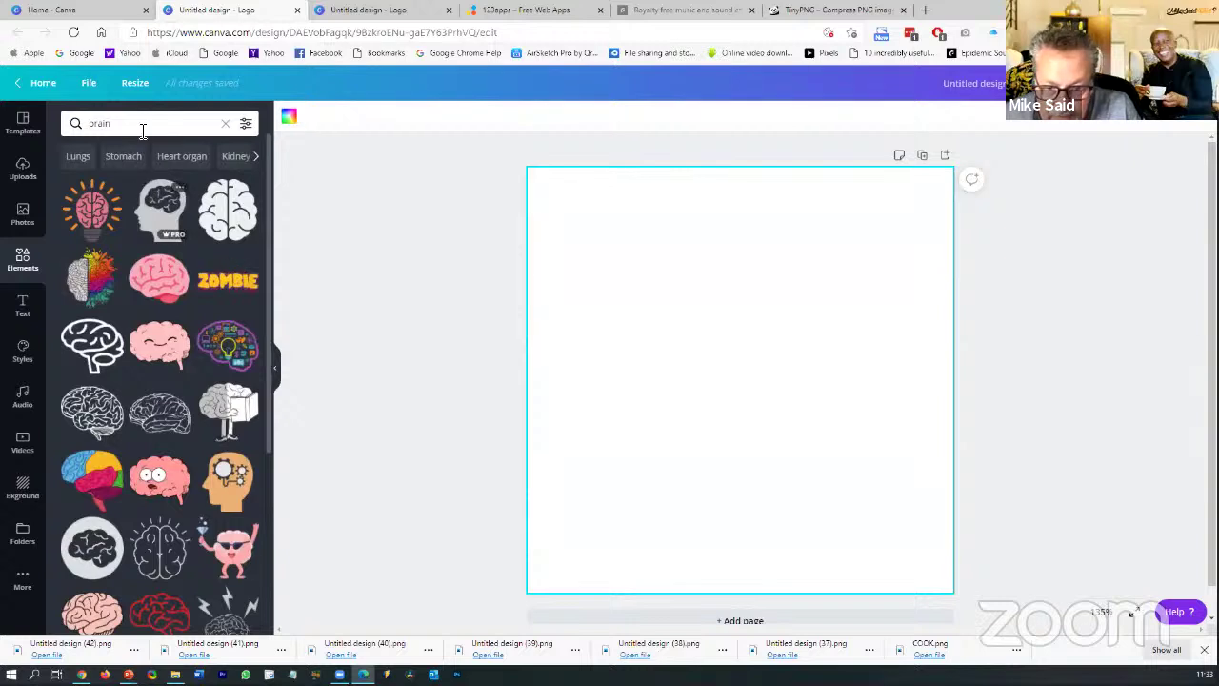
# Search the graphic elements for "idea" instead
pyautogui.click(136, 123)
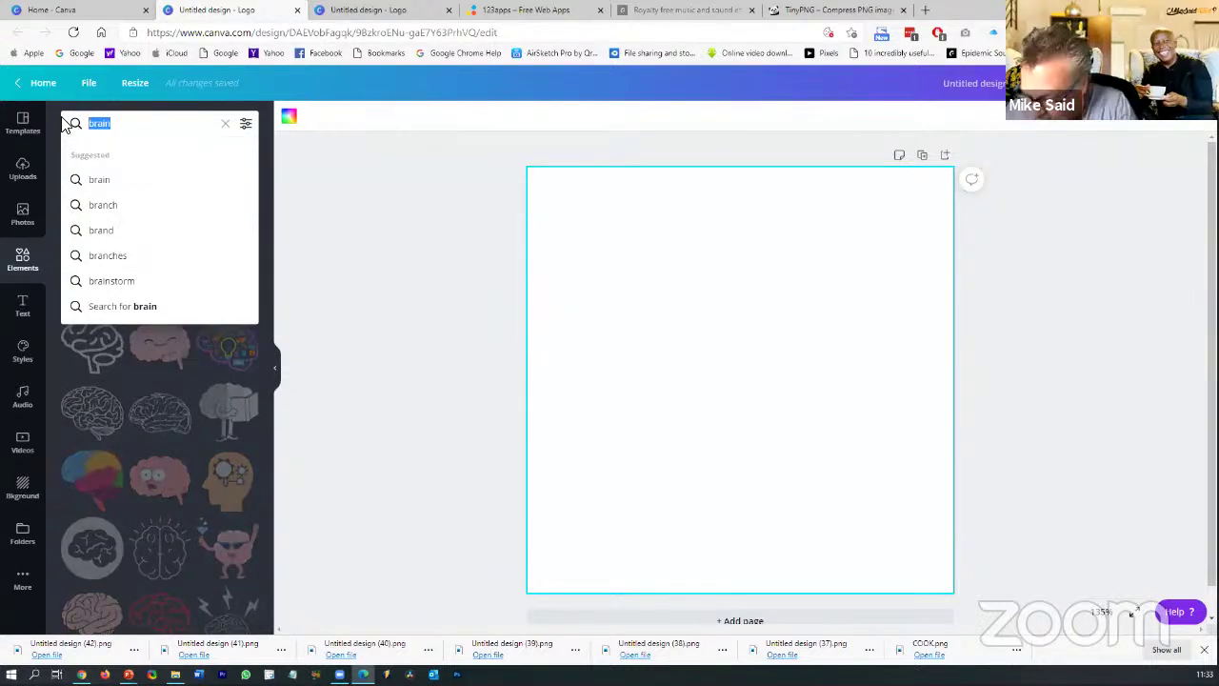
pyautogui.write('idea')
pyautogui.press('Return')
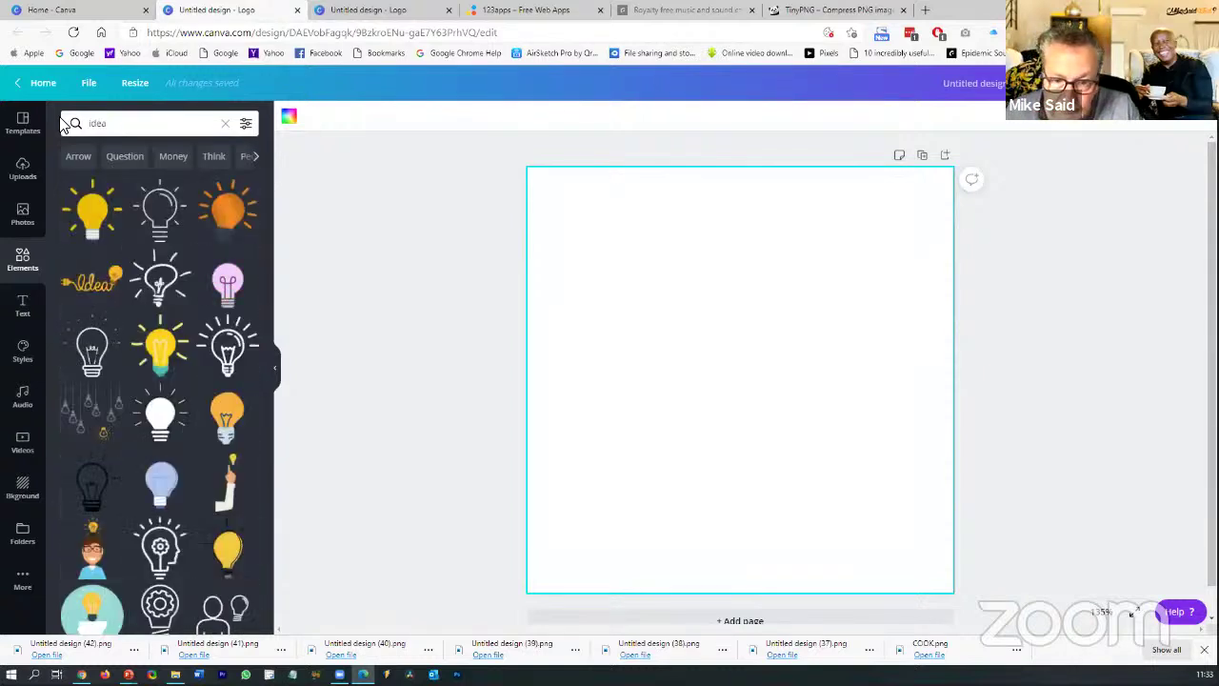
# Add the outlined head-shaped light bulb with a gear inside to the page and enlarge it to about 60% of the page width
pyautogui.scroll(-2, 189, 467)
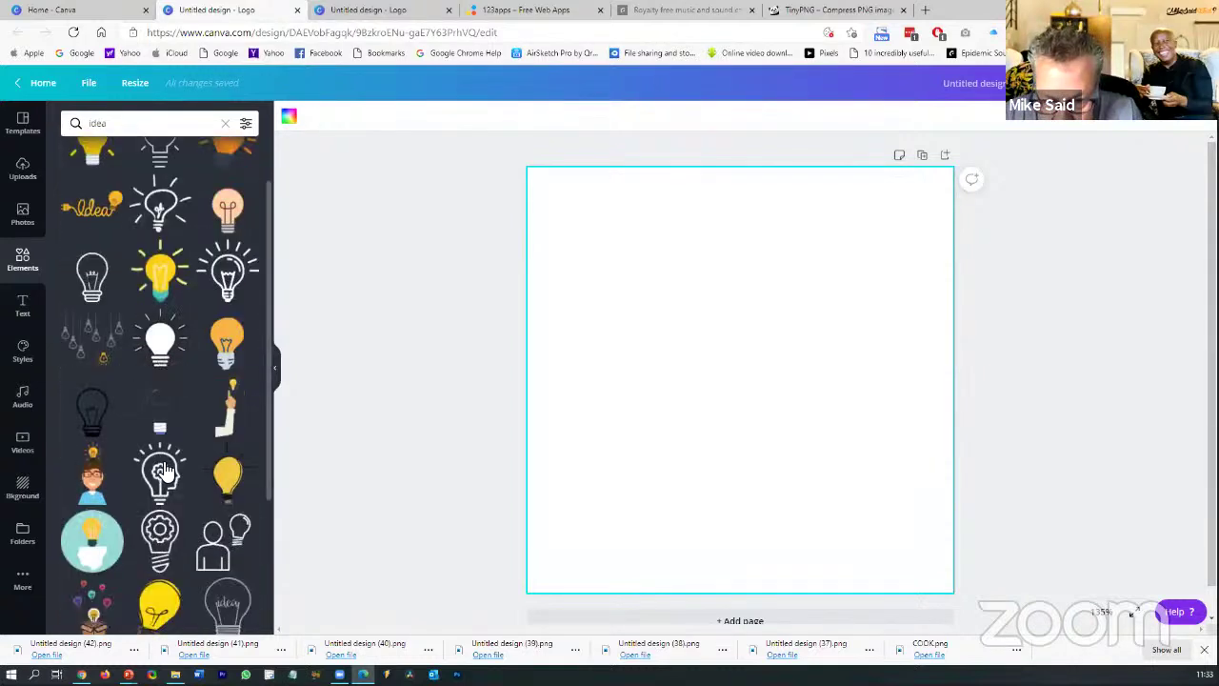
pyautogui.scroll(-2, 189, 467)
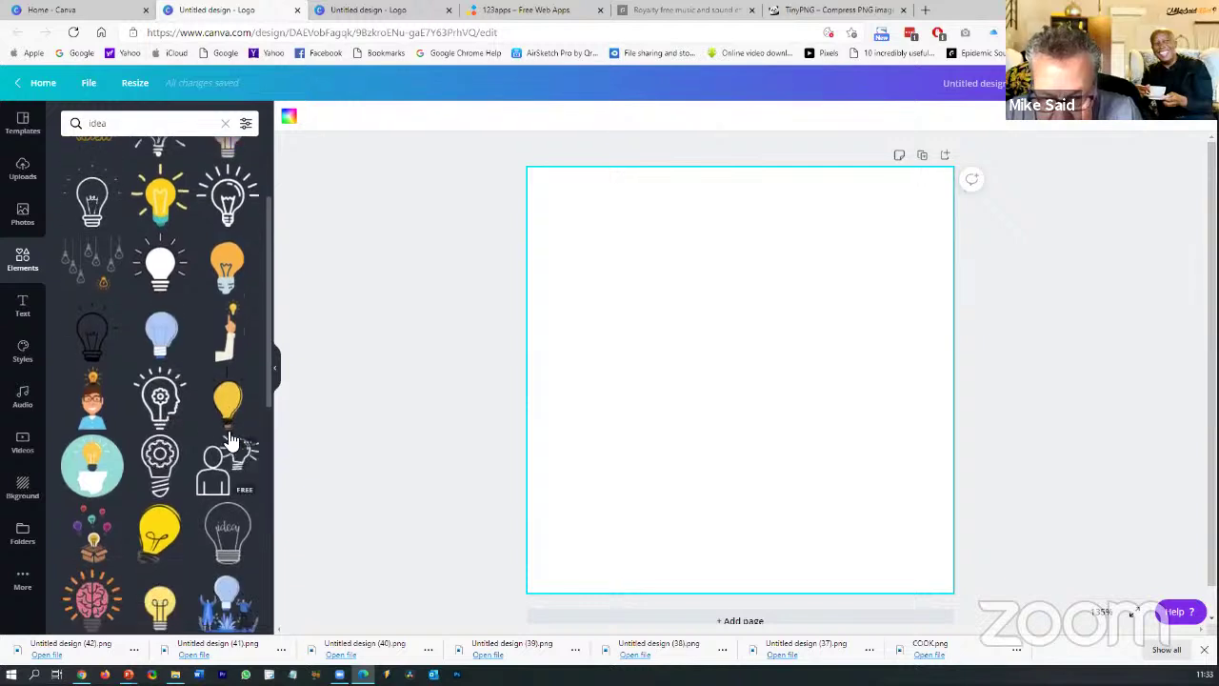
pyautogui.click(162, 398)
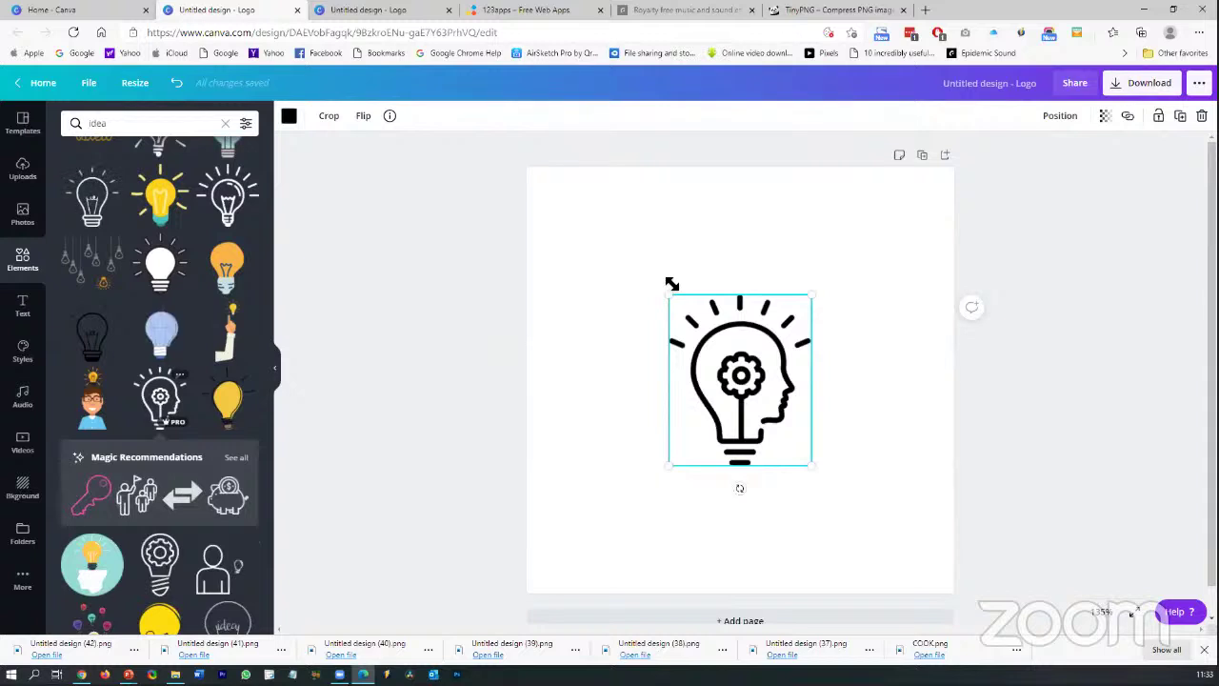
pyautogui.moveTo(665, 292); pyautogui.dragTo(569, 236)
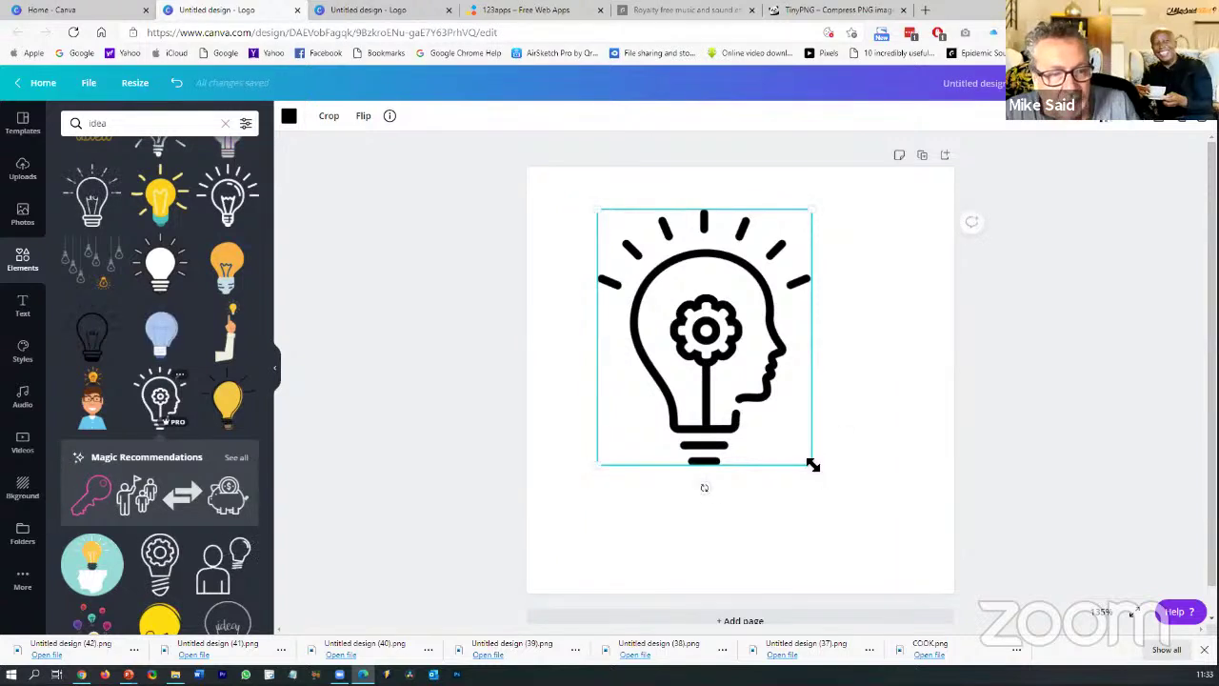
pyautogui.moveTo(833, 495); pyautogui.dragTo(860, 517)
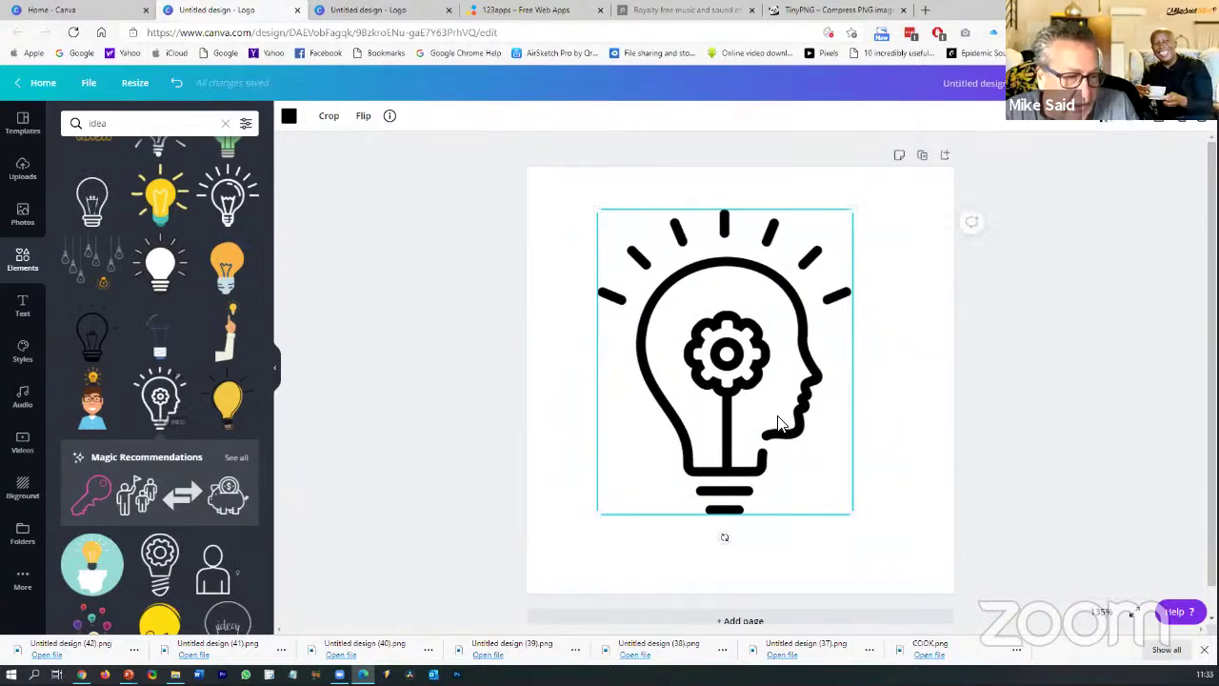
# Centre the light-bulb graphic horizontally on the page
pyautogui.moveTo(793, 420); pyautogui.dragTo(789, 417)
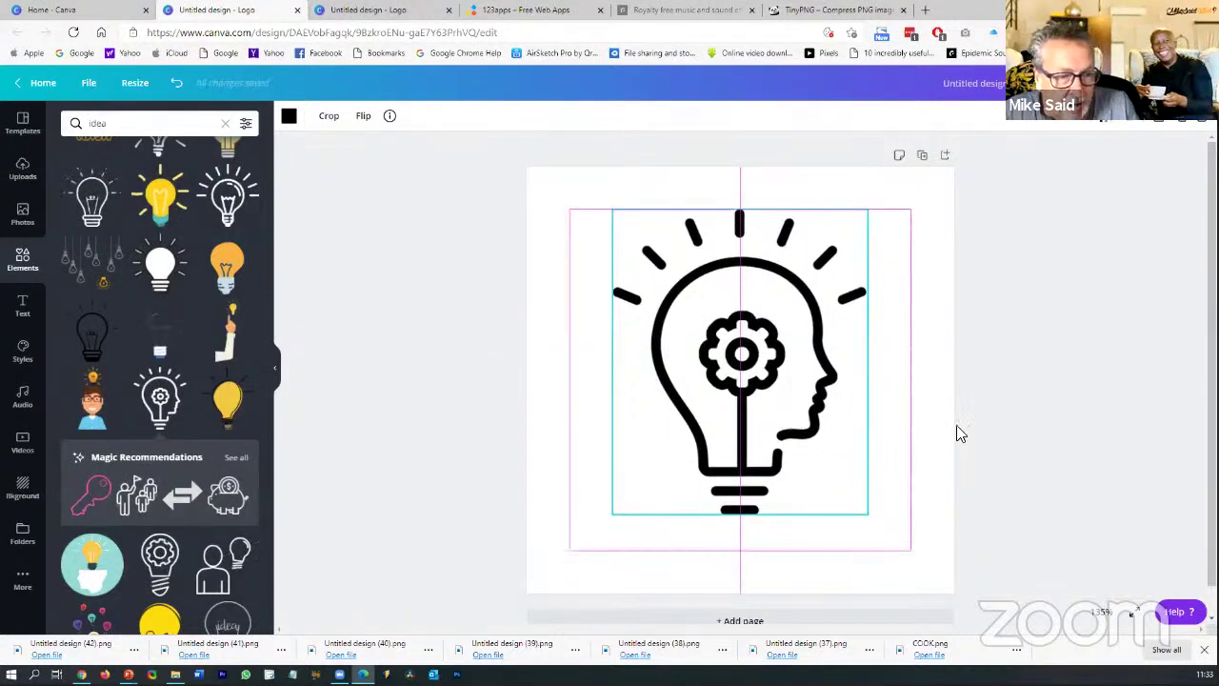
pyautogui.click(986, 434)
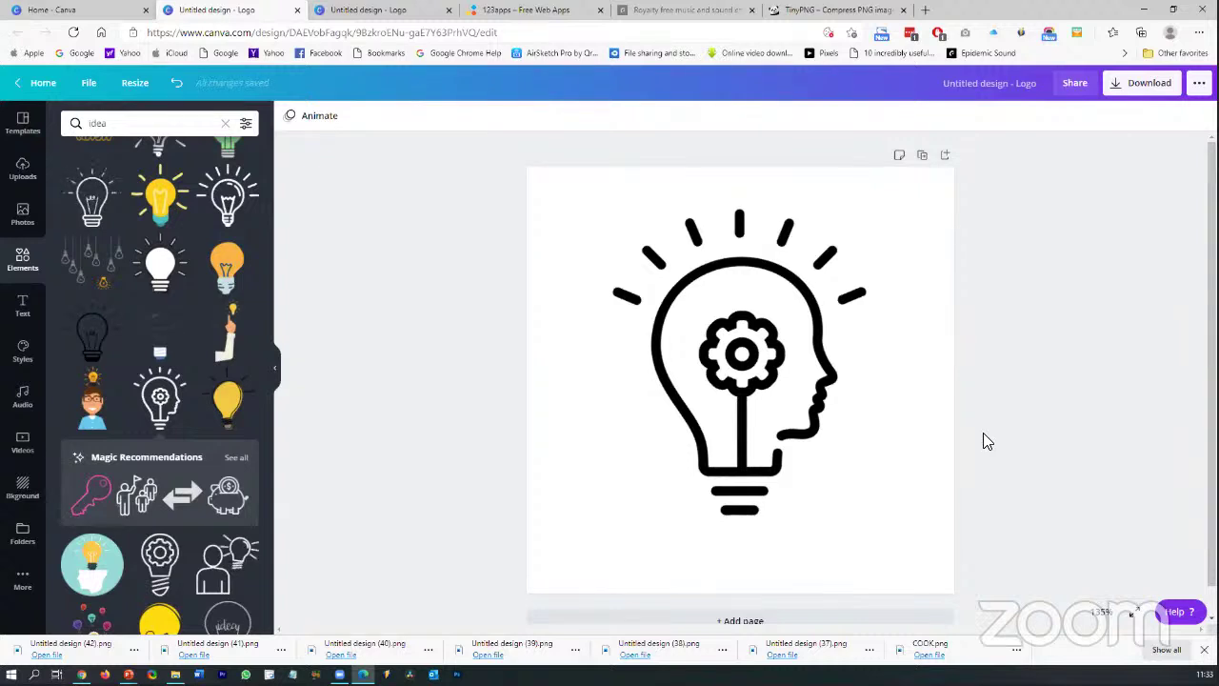
pyautogui.click(770, 357)
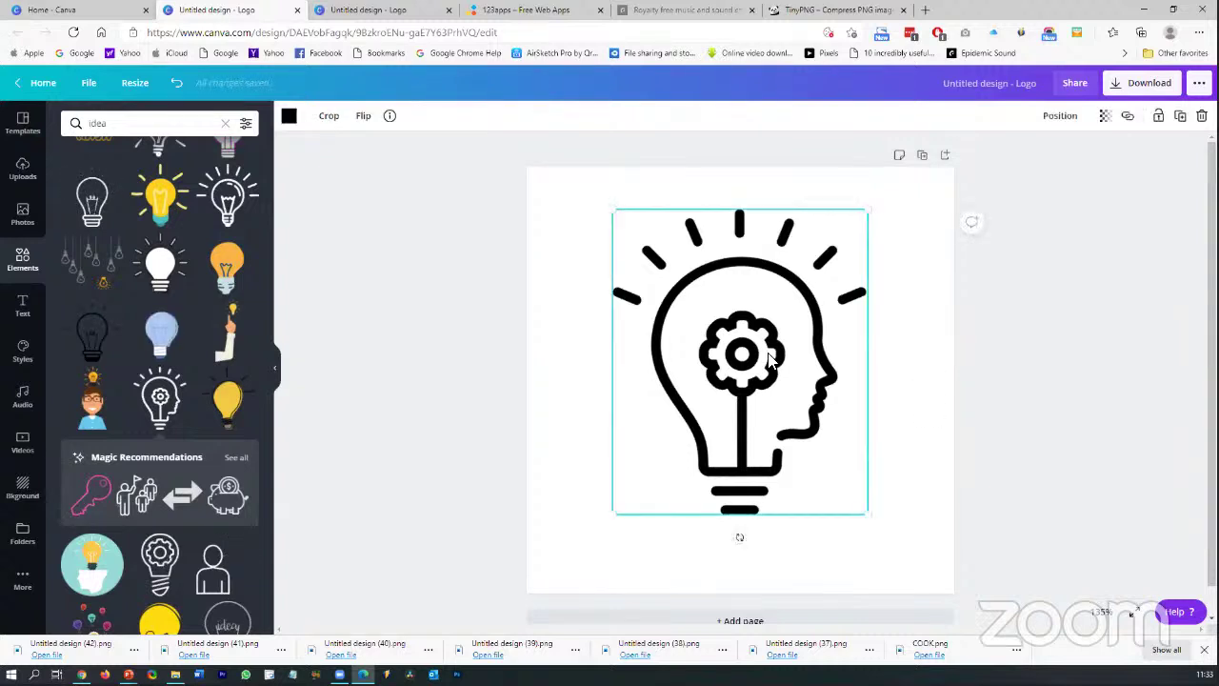
pyautogui.click(963, 360)
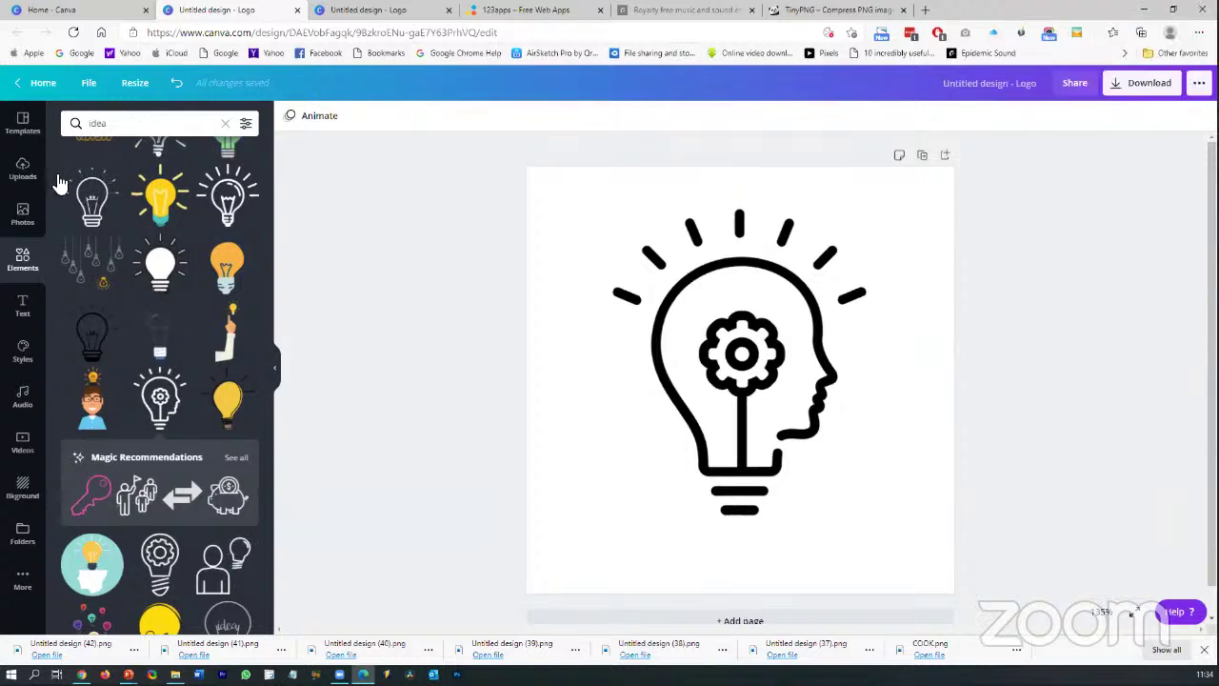
# Recolour the light-bulb graphic, trying pink and light lilac before settling on the medium purple from the Wild Orchid palette
pyautogui.click(707, 362)
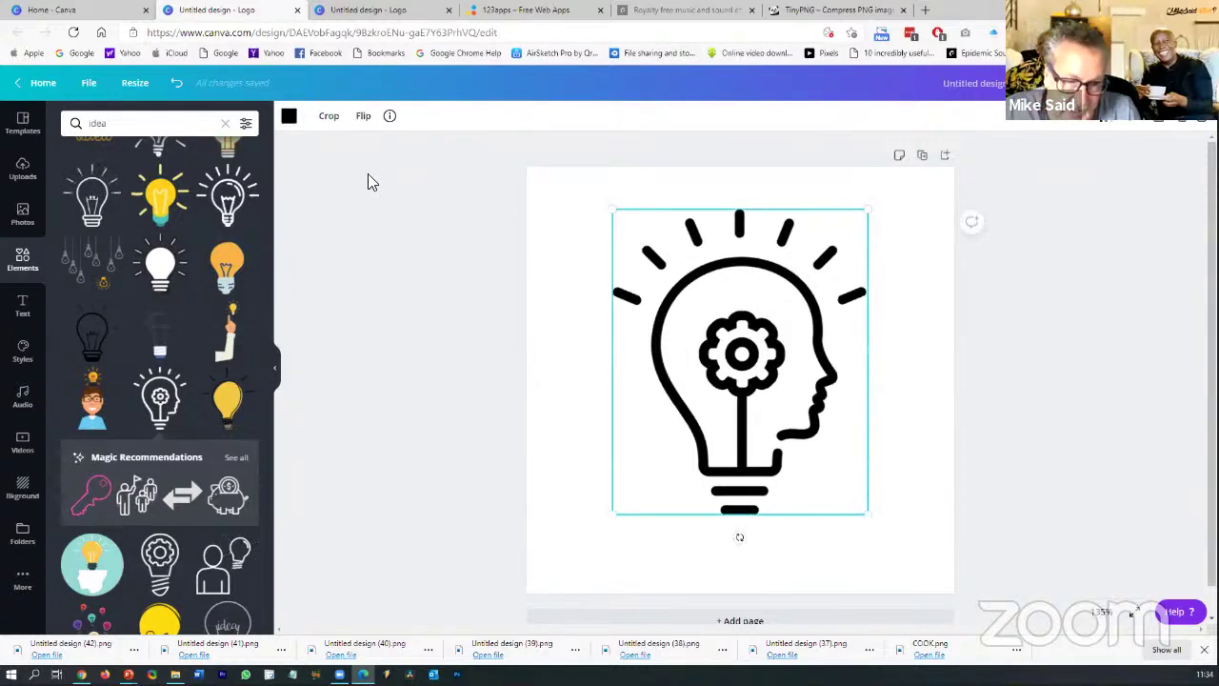
pyautogui.click(291, 121)
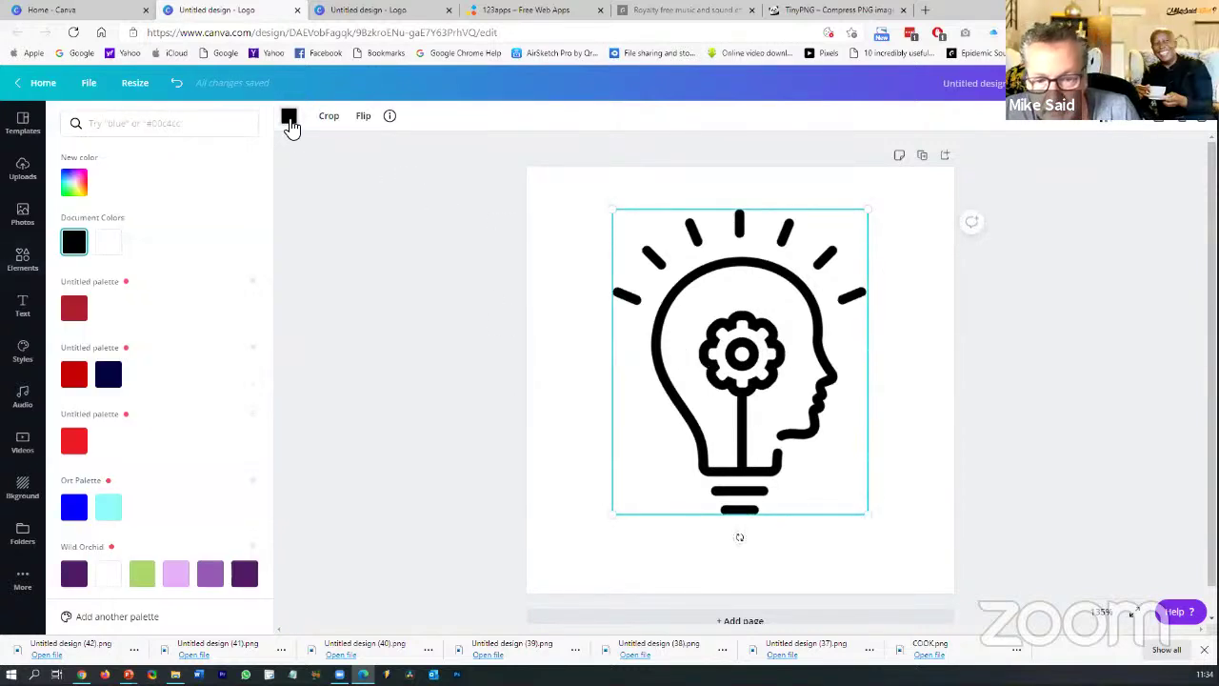
pyautogui.scroll(-3, 206, 380)
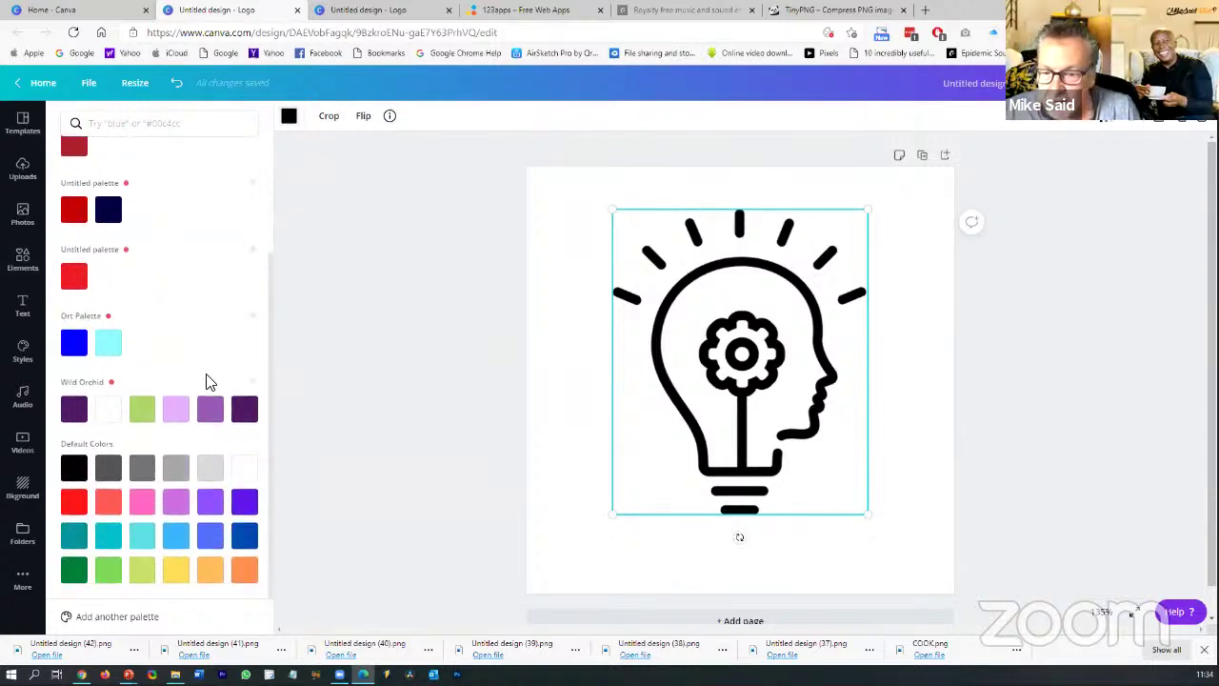
pyautogui.click(146, 509)
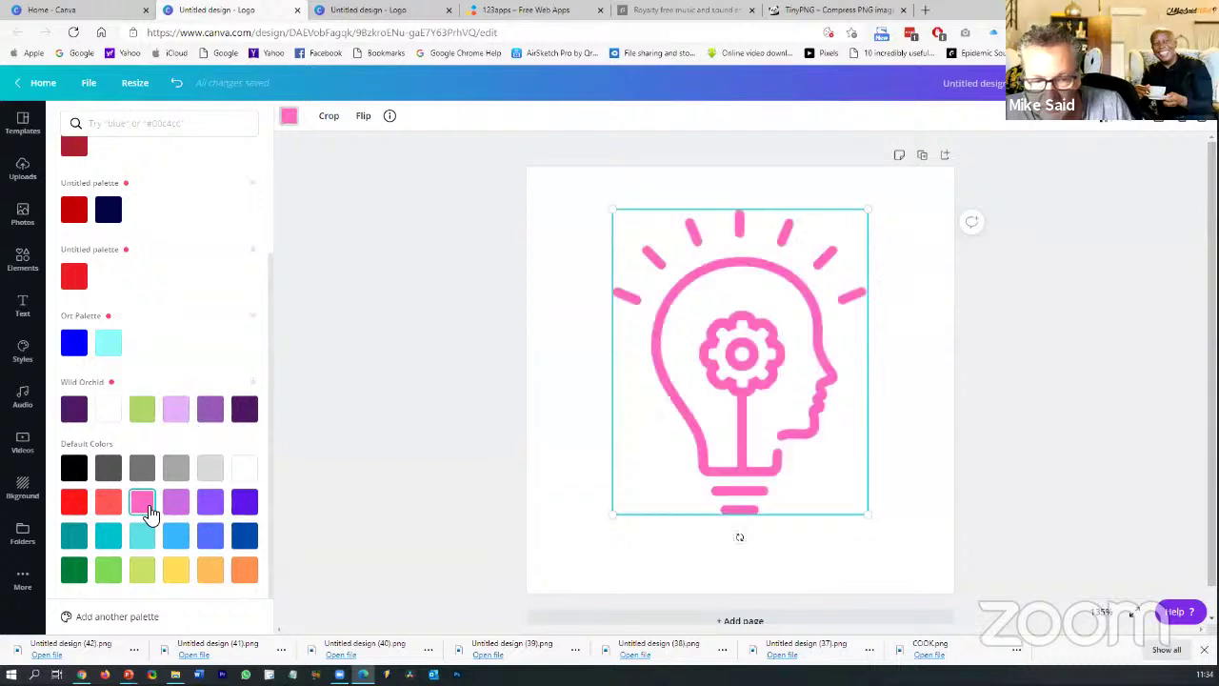
pyautogui.click(180, 411)
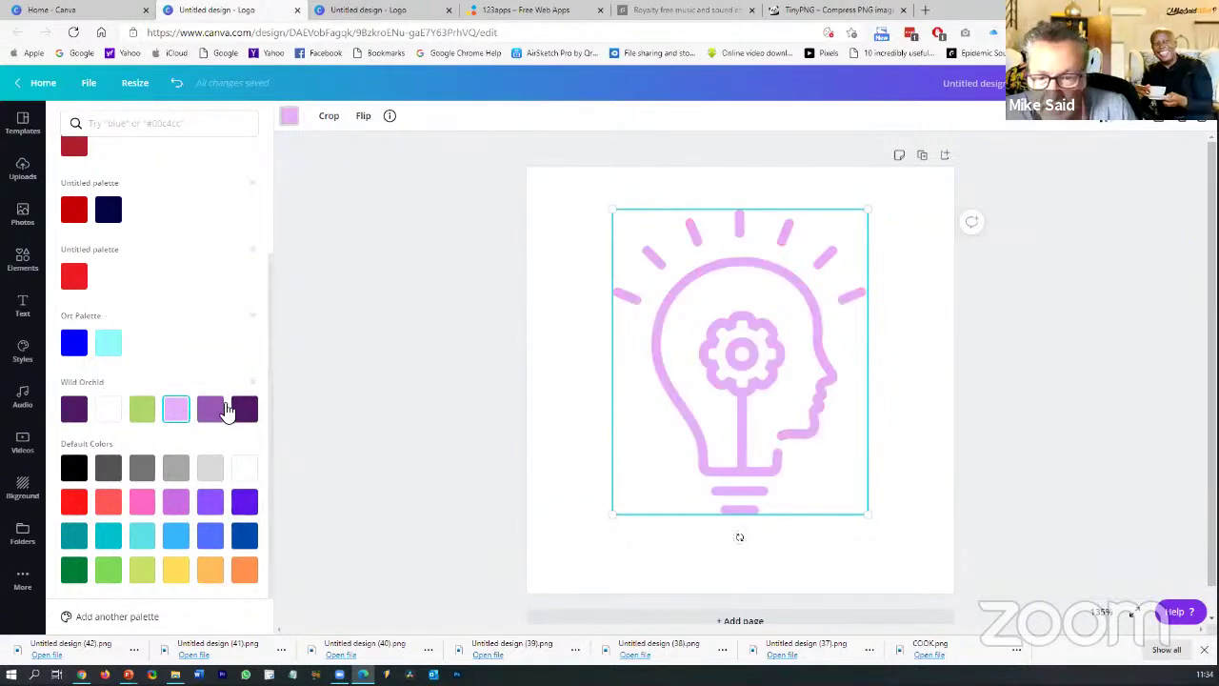
pyautogui.click(212, 411)
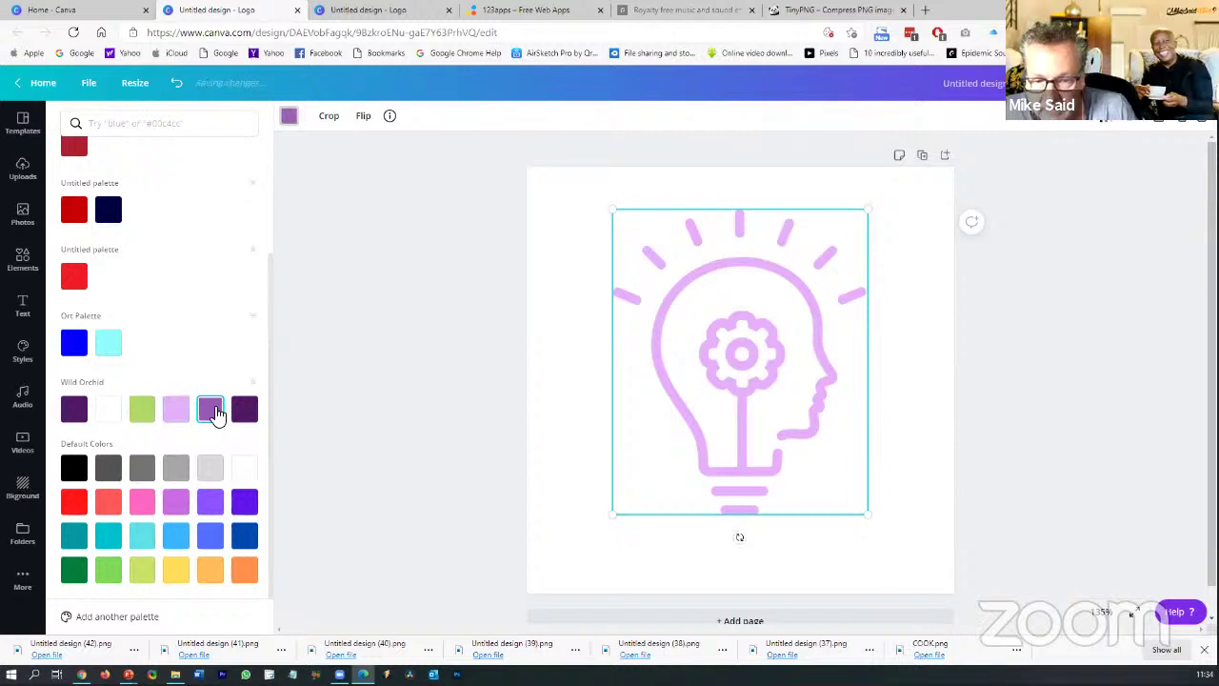
pyautogui.click(362, 346)
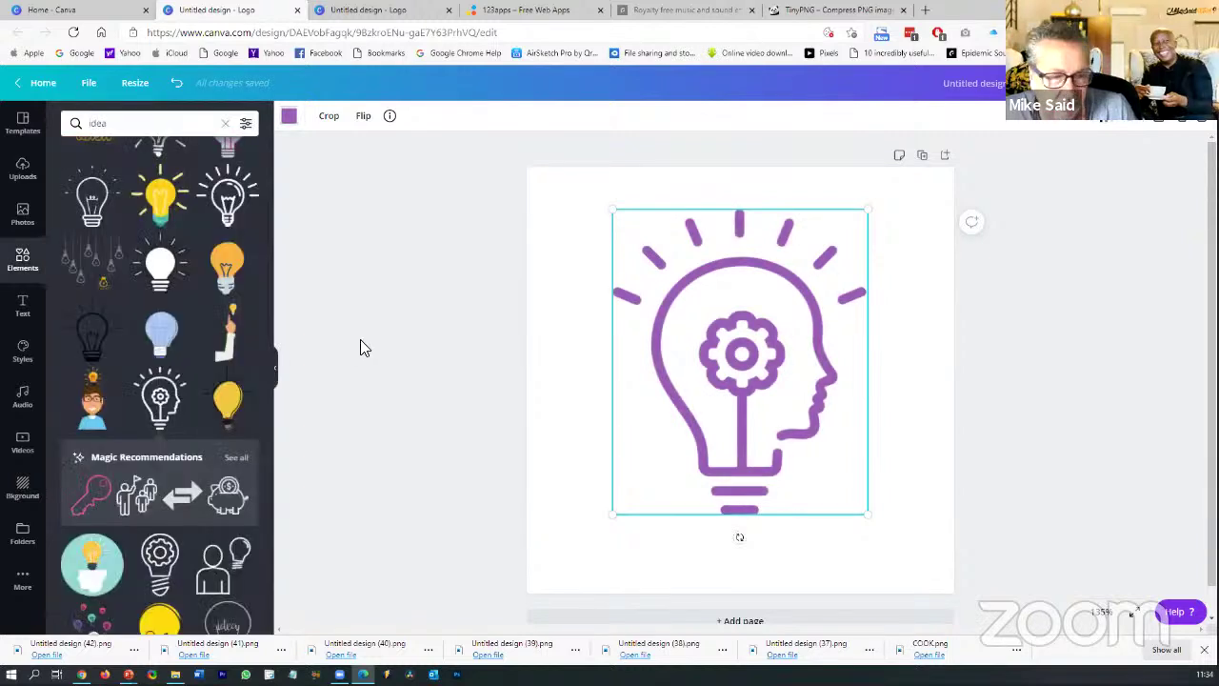
# Shrink the light-bulb graphic to about half the page width, keeping it centred in the upper part of the page
pyautogui.click(671, 366)
pyautogui.moveTo(861, 517); pyautogui.dragTo(825, 464)
pyautogui.moveTo(776, 393); pyautogui.dragTo(852, 421)
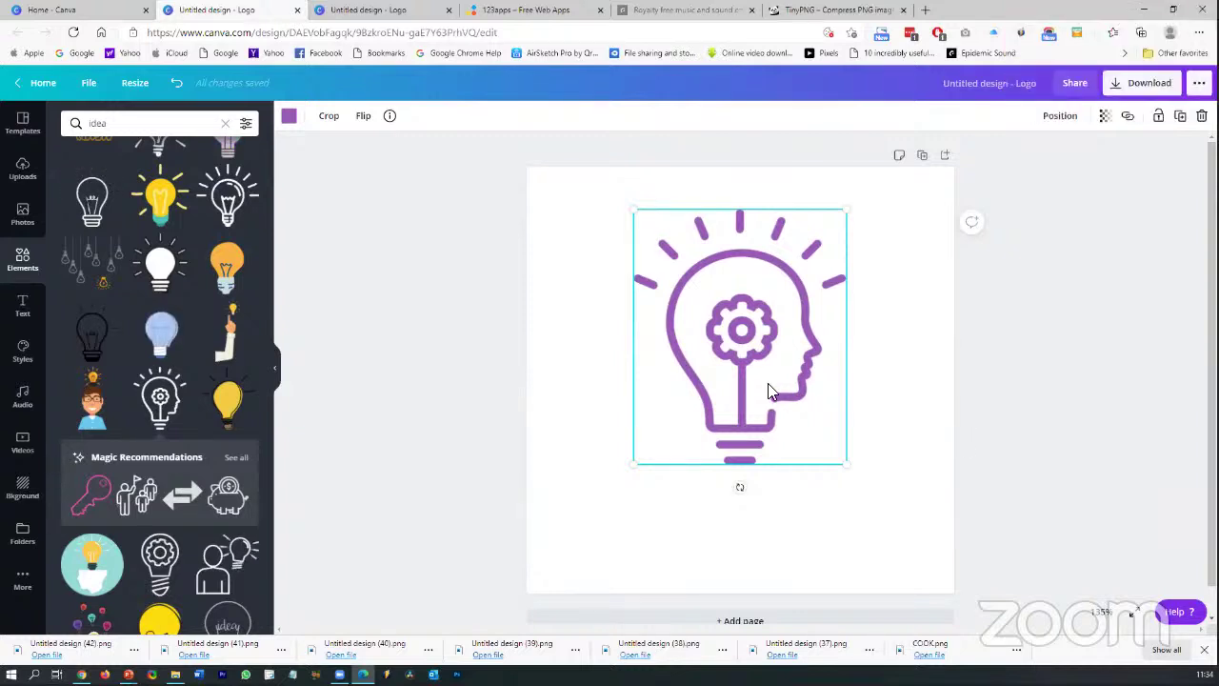
# Try the dark purple from the Wild Orchid palette as the page background and undo it
pyautogui.click(938, 445)
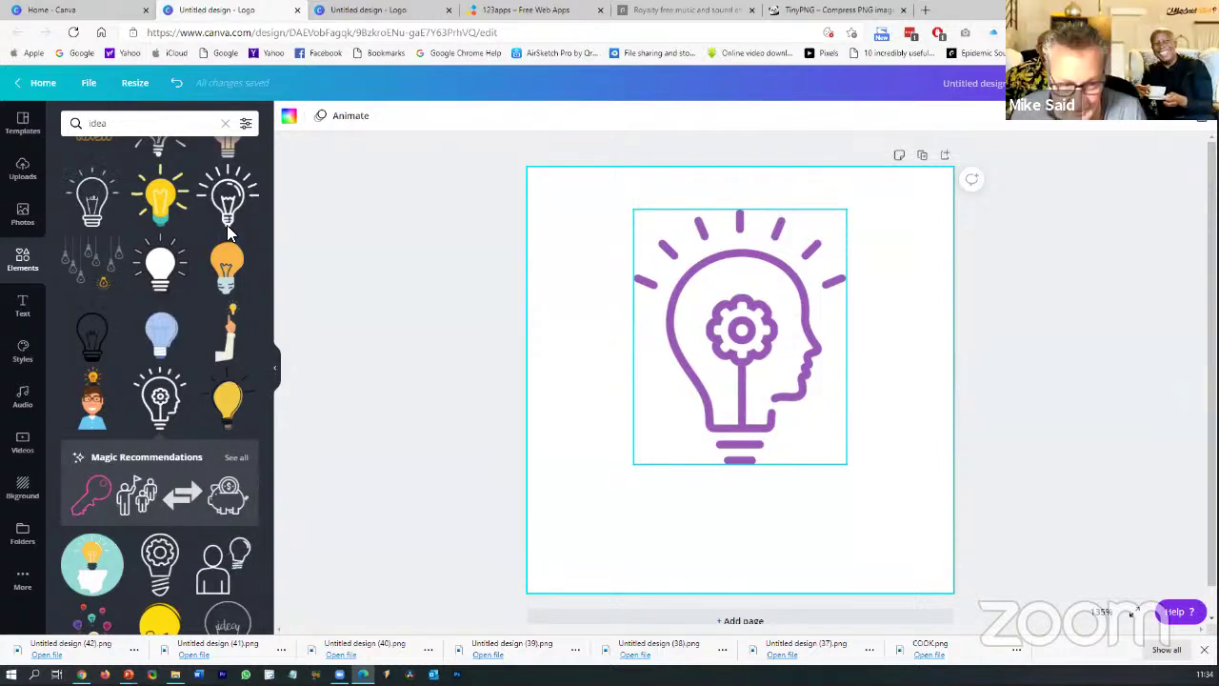
pyautogui.click(288, 117)
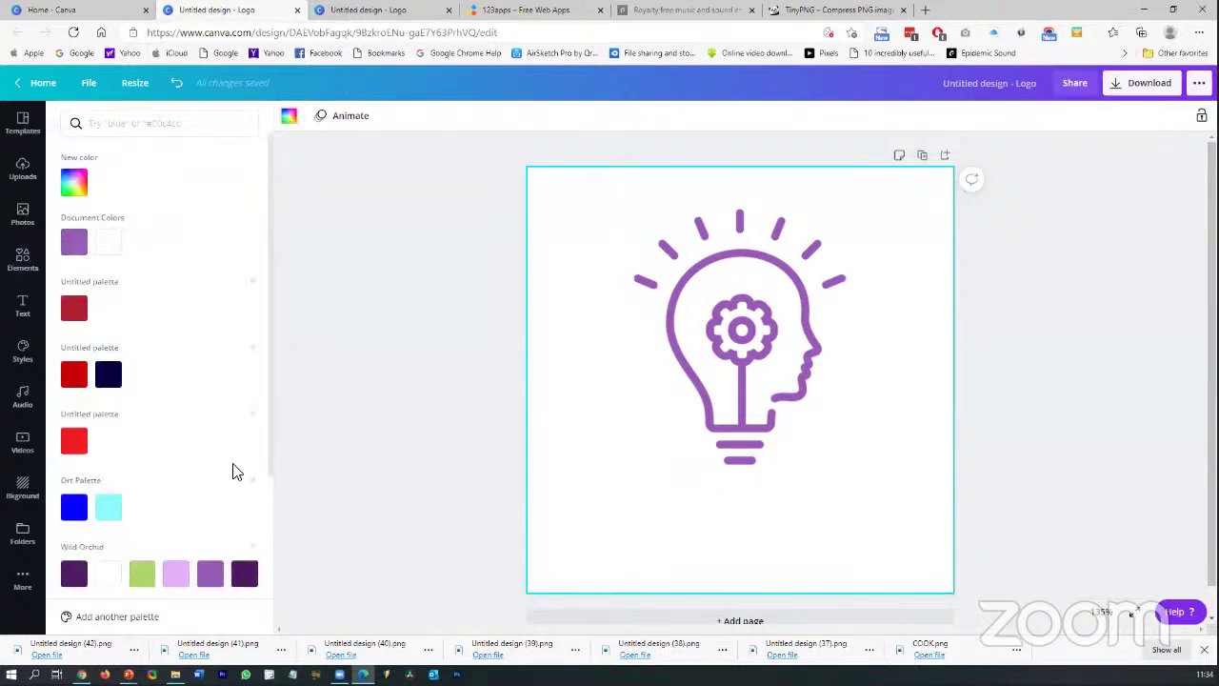
pyautogui.click(244, 573)
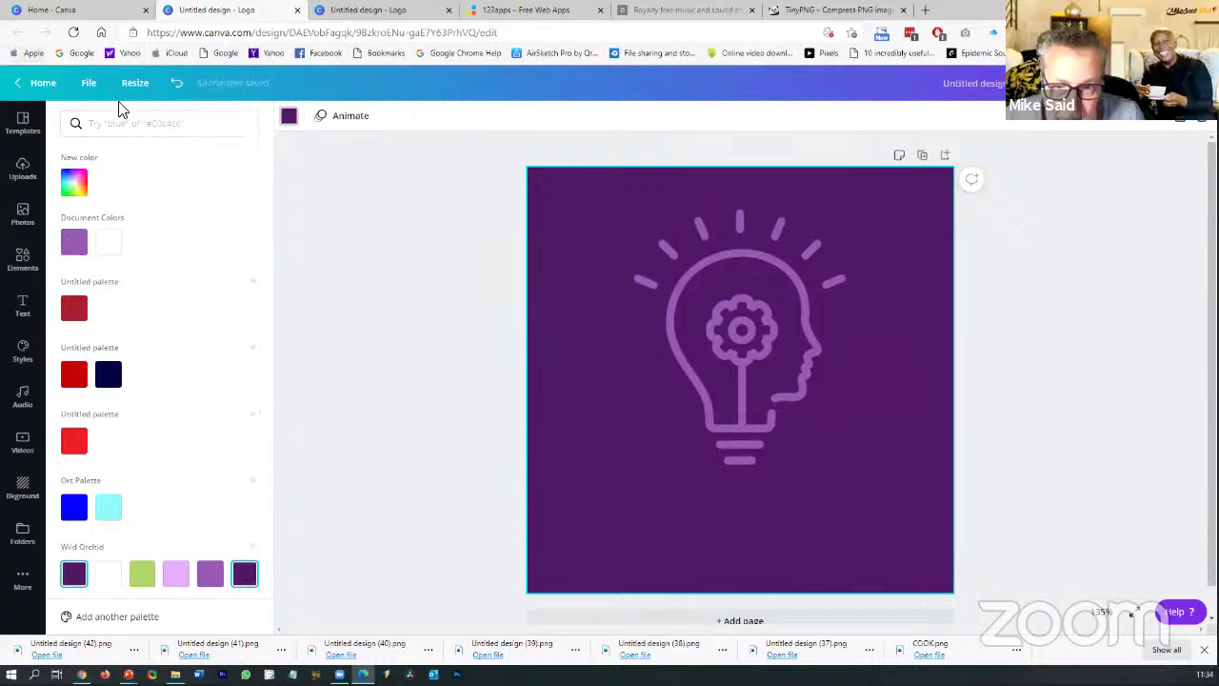
pyautogui.click(179, 88)
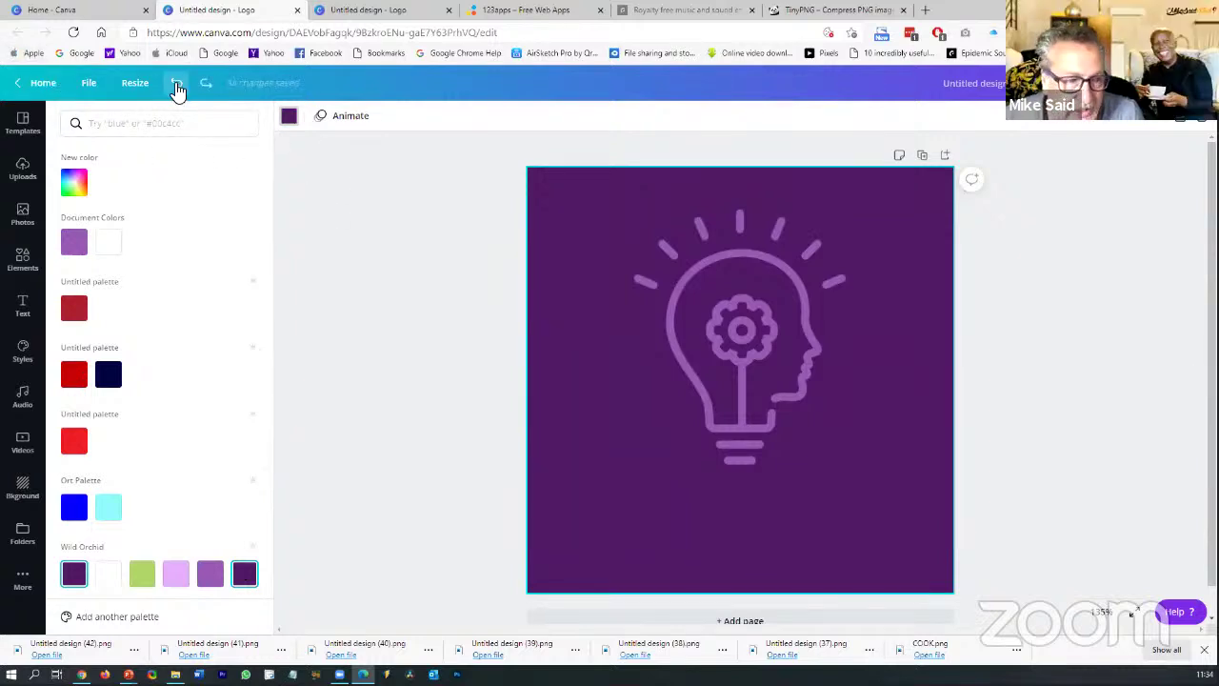
pyautogui.click(177, 87)
# Recolour the light-bulb graphic with the slightly darker custom purple #844AA2
pyautogui.click(718, 266)
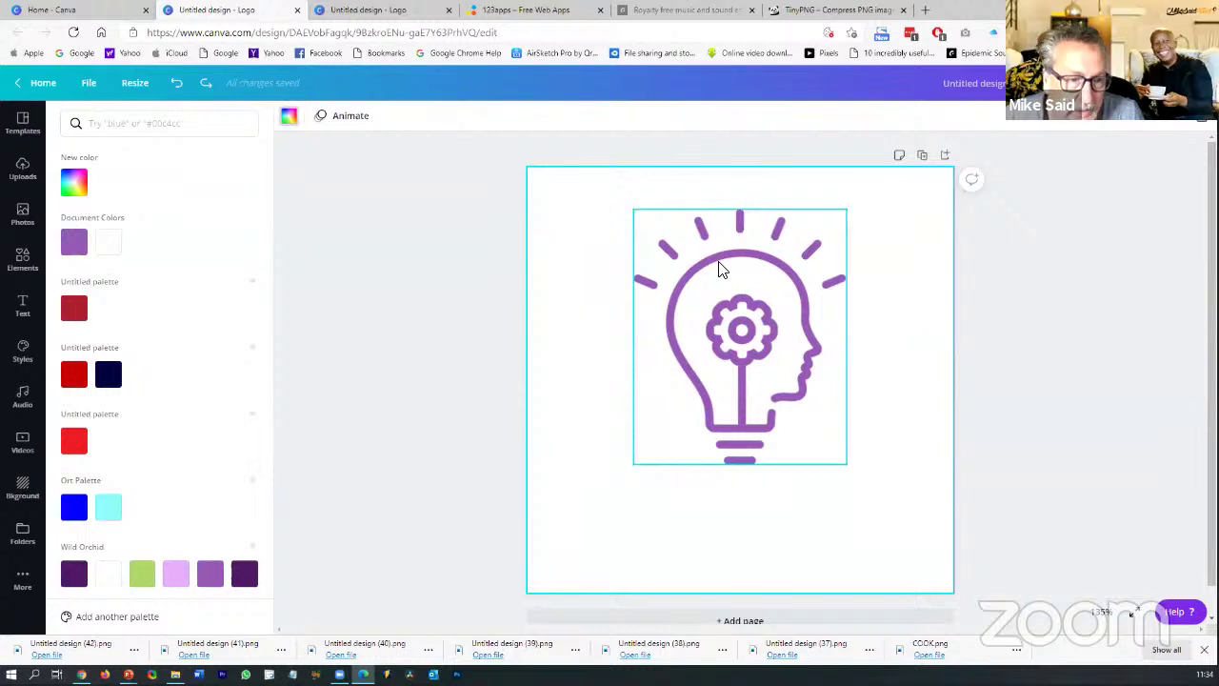
pyautogui.click(289, 116)
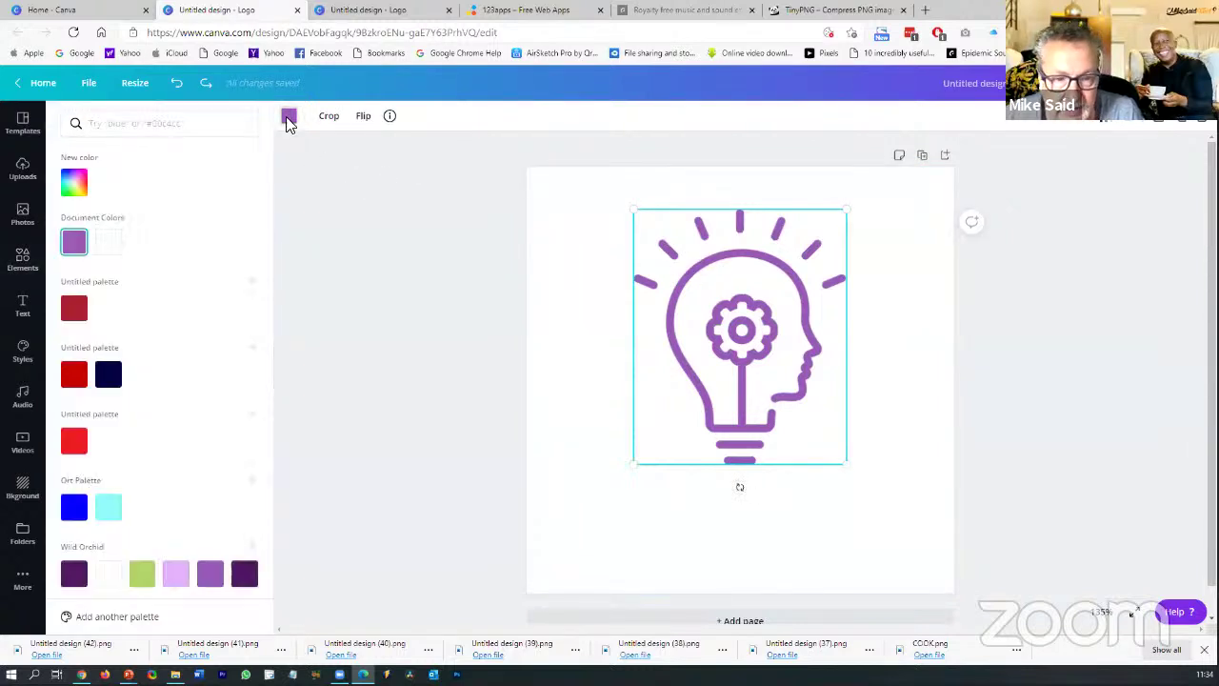
pyautogui.click(74, 573)
pyautogui.click(244, 573)
pyautogui.scroll(-1, 239, 566)
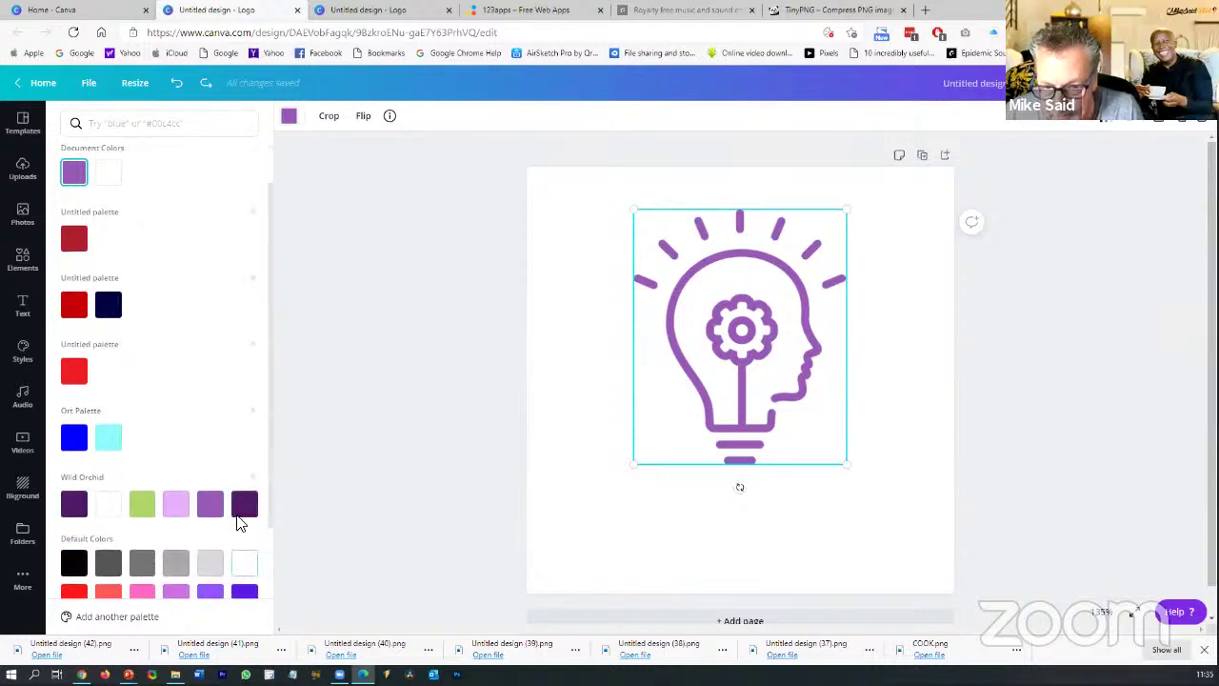
pyautogui.scroll(1, 152, 267)
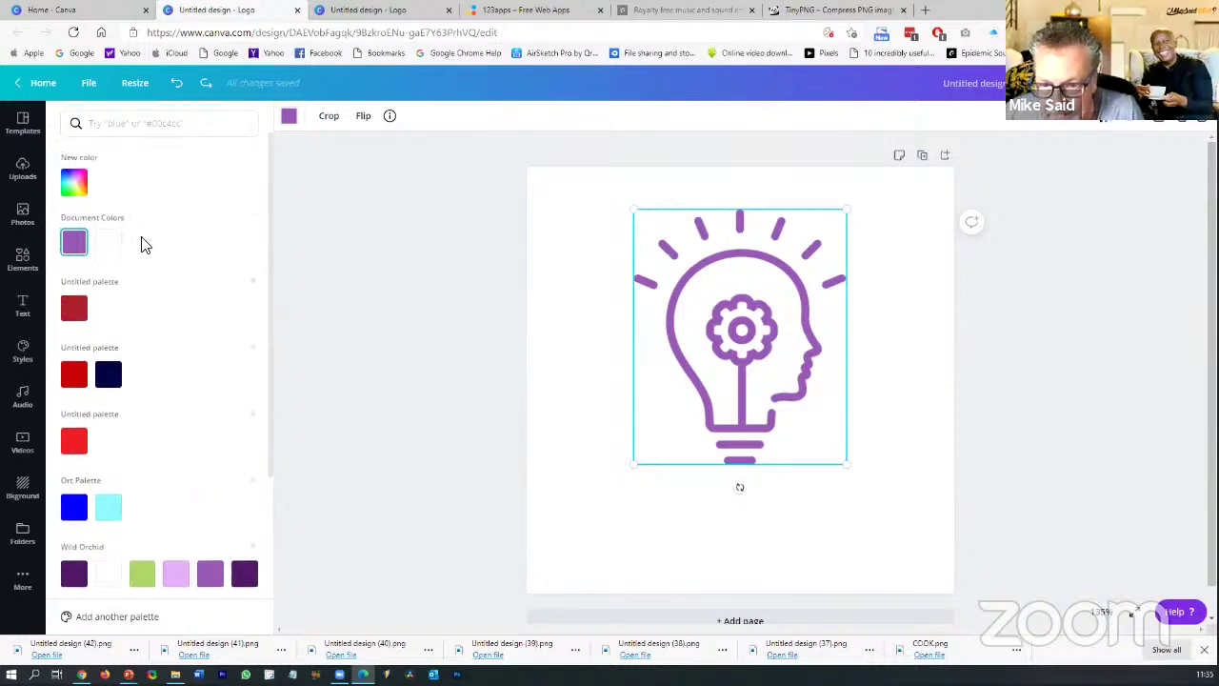
pyautogui.click(73, 186)
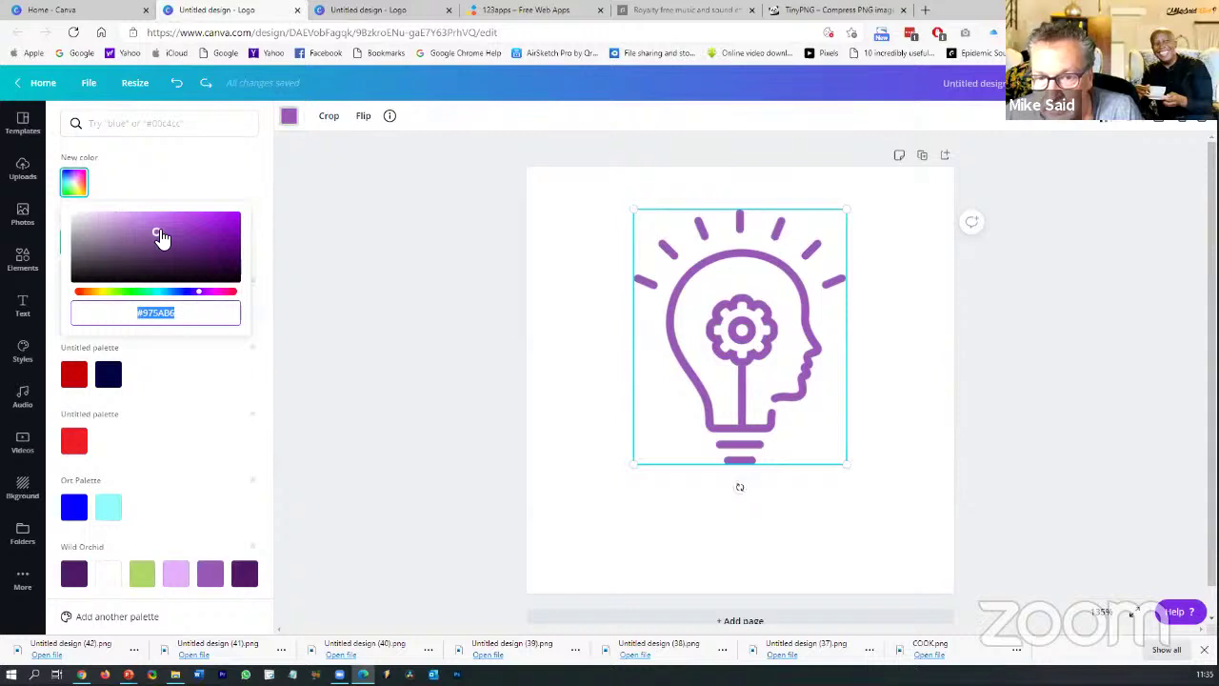
pyautogui.moveTo(163, 236)
pyautogui.mouseDown()
pyautogui.moveTo(184, 253)
pyautogui.moveTo(163, 237)
pyautogui.mouseUp()
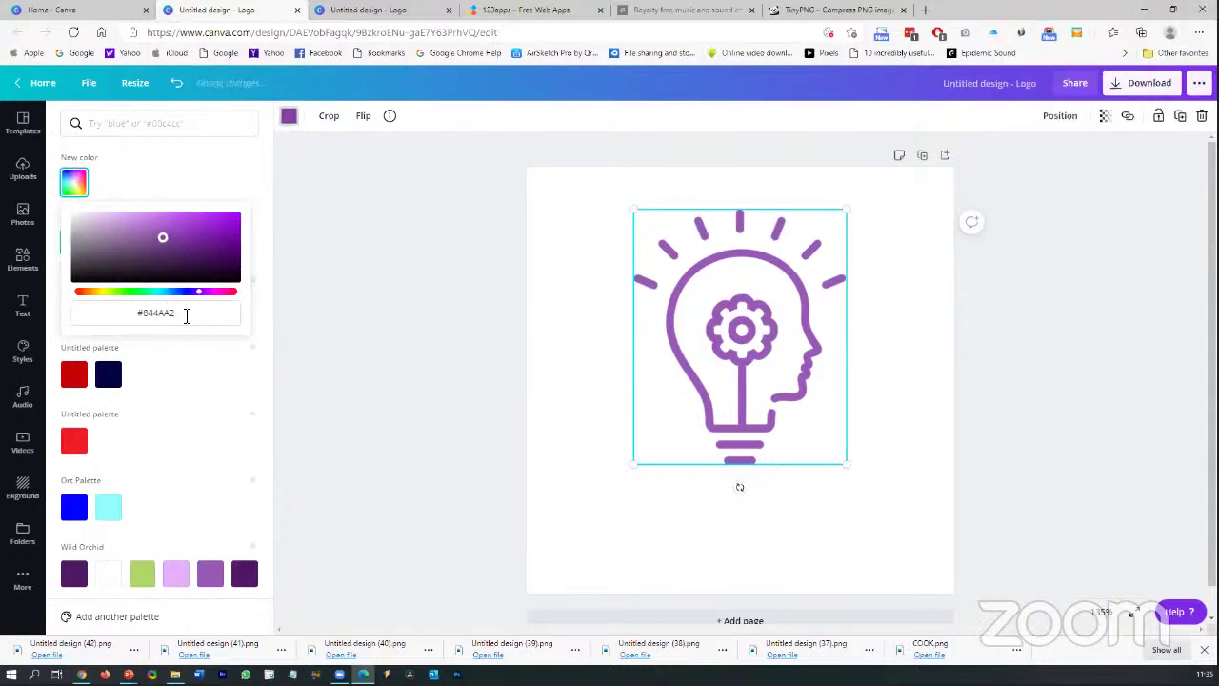
pyautogui.click(142, 313)
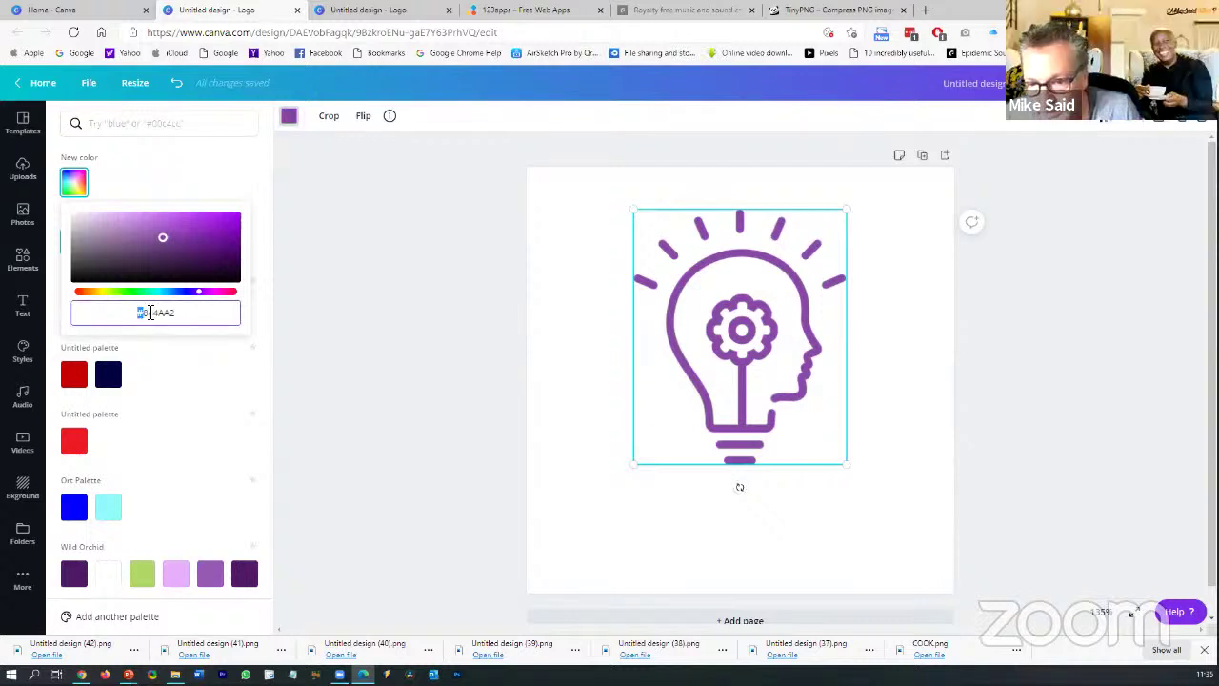
pyautogui.doubleClick(145, 314)
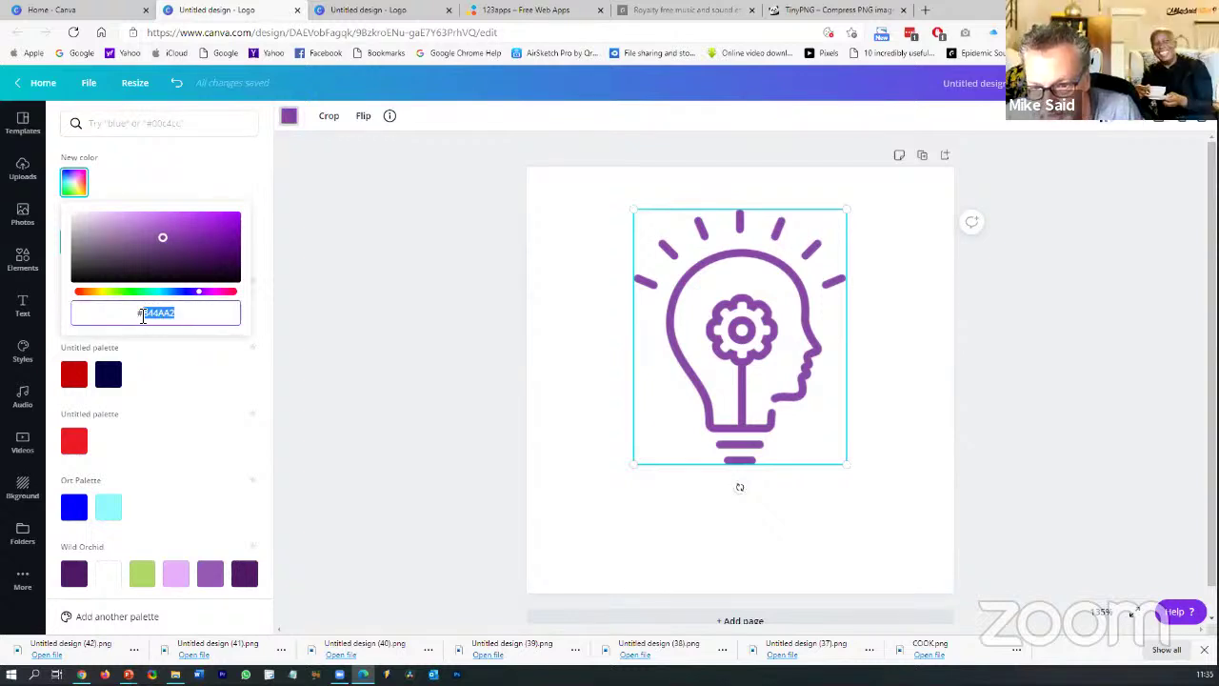
pyautogui.click(191, 317)
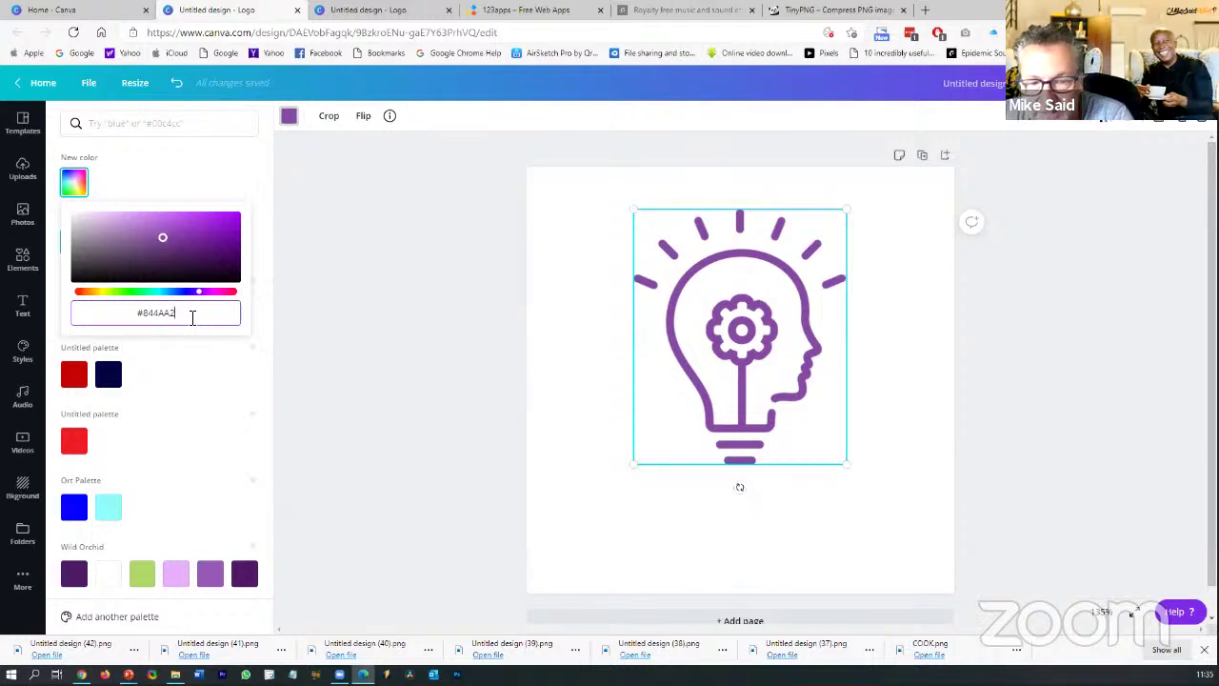
pyautogui.click(925, 451)
pyautogui.click(860, 344)
pyautogui.click(781, 321)
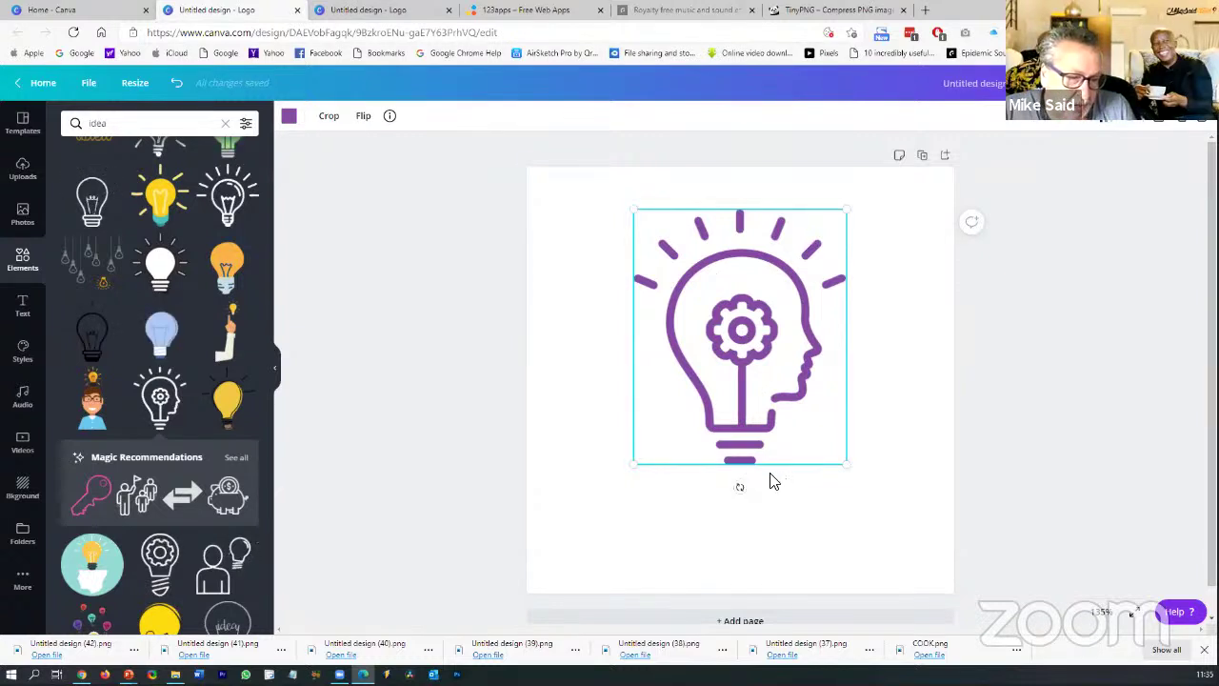
pyautogui.click(855, 458)
pyautogui.click(771, 415)
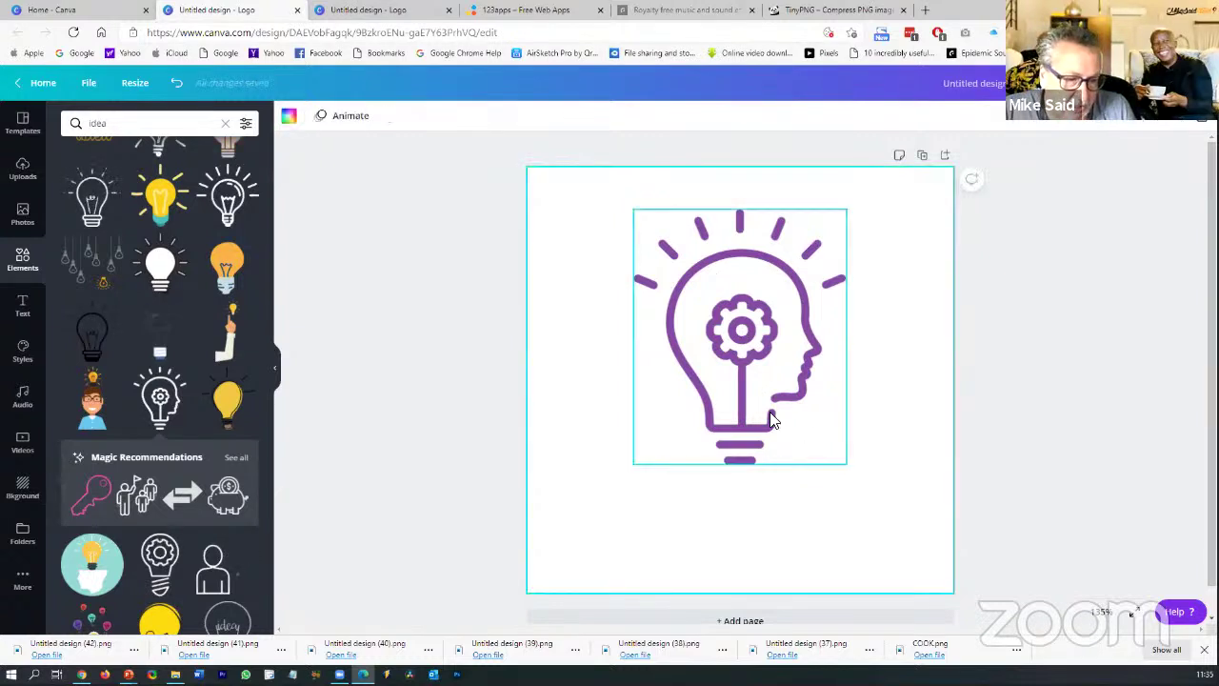
pyautogui.click(998, 417)
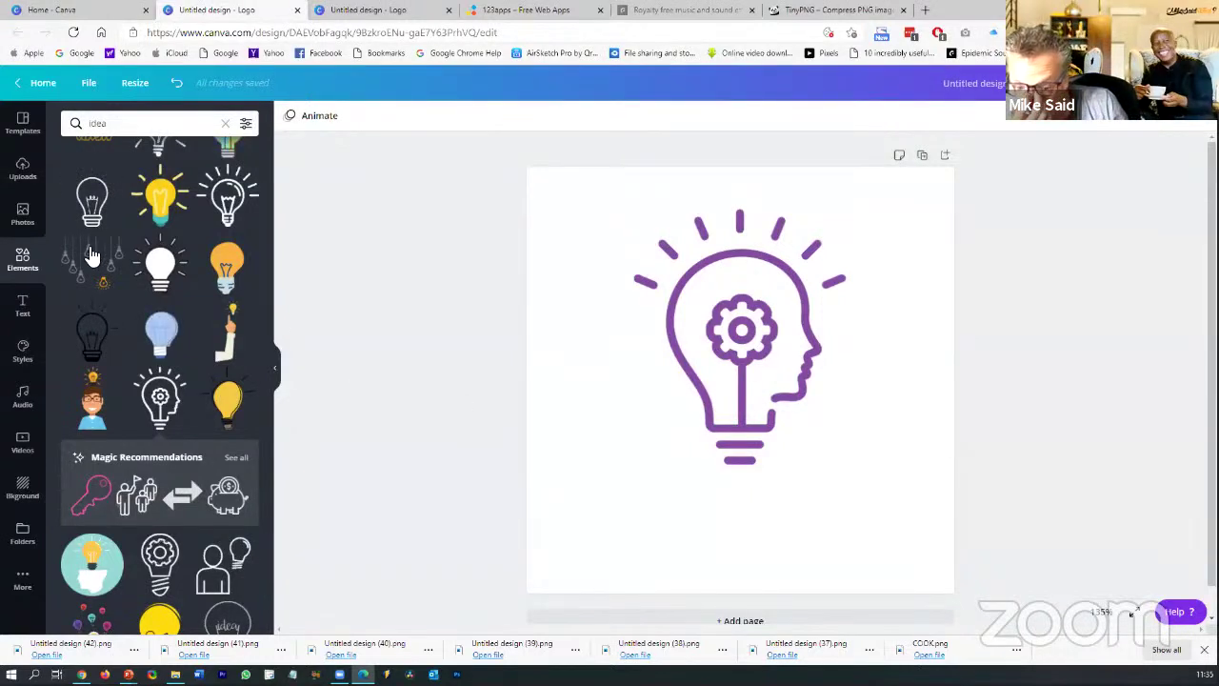
# Add a heading to the page with the text "CREATRIX"
pyautogui.click(22, 304)
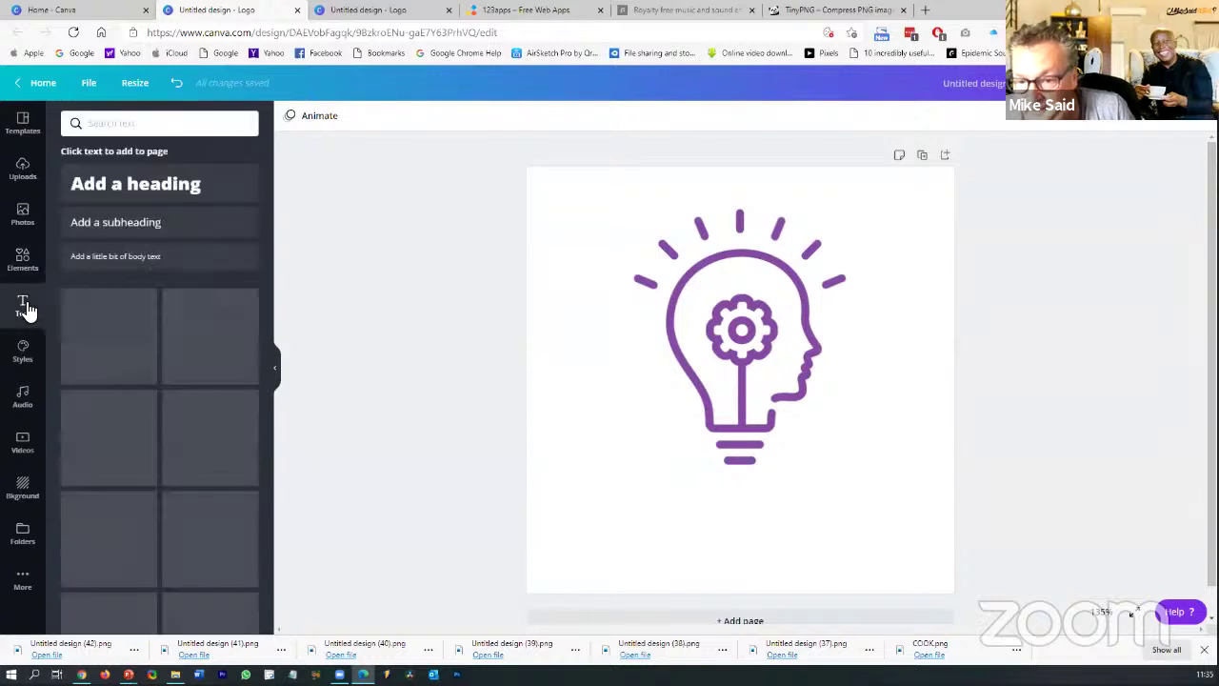
pyautogui.click(120, 186)
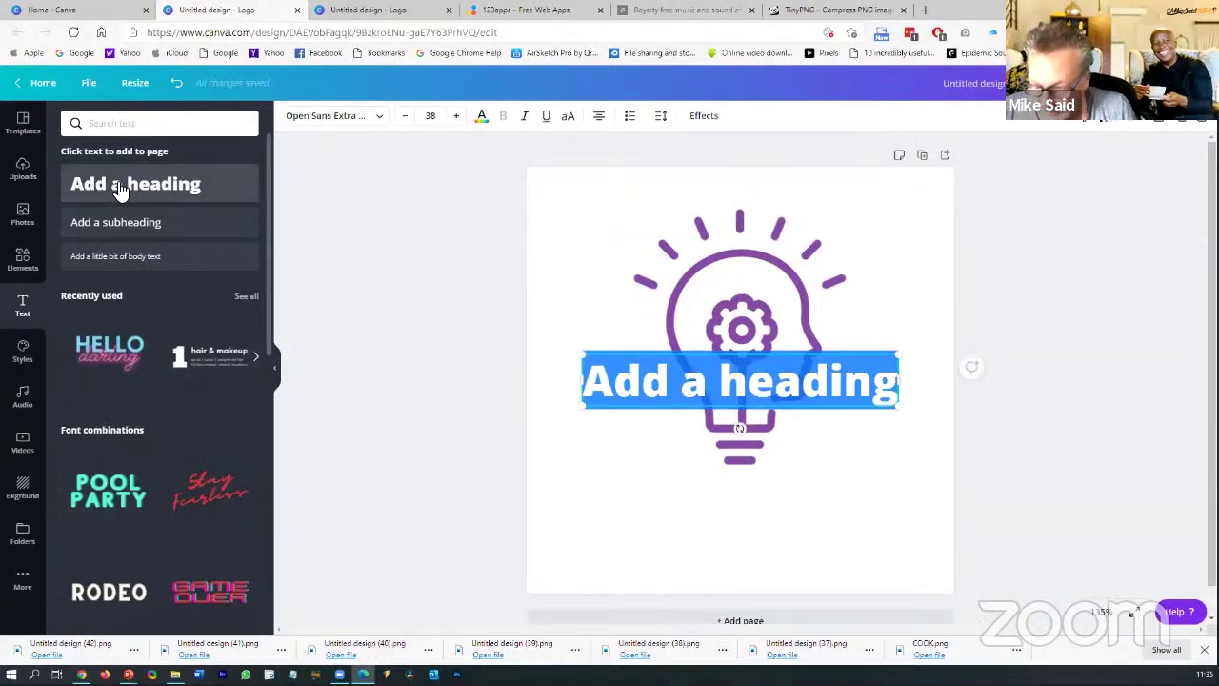
pyautogui.write('CREATRI')
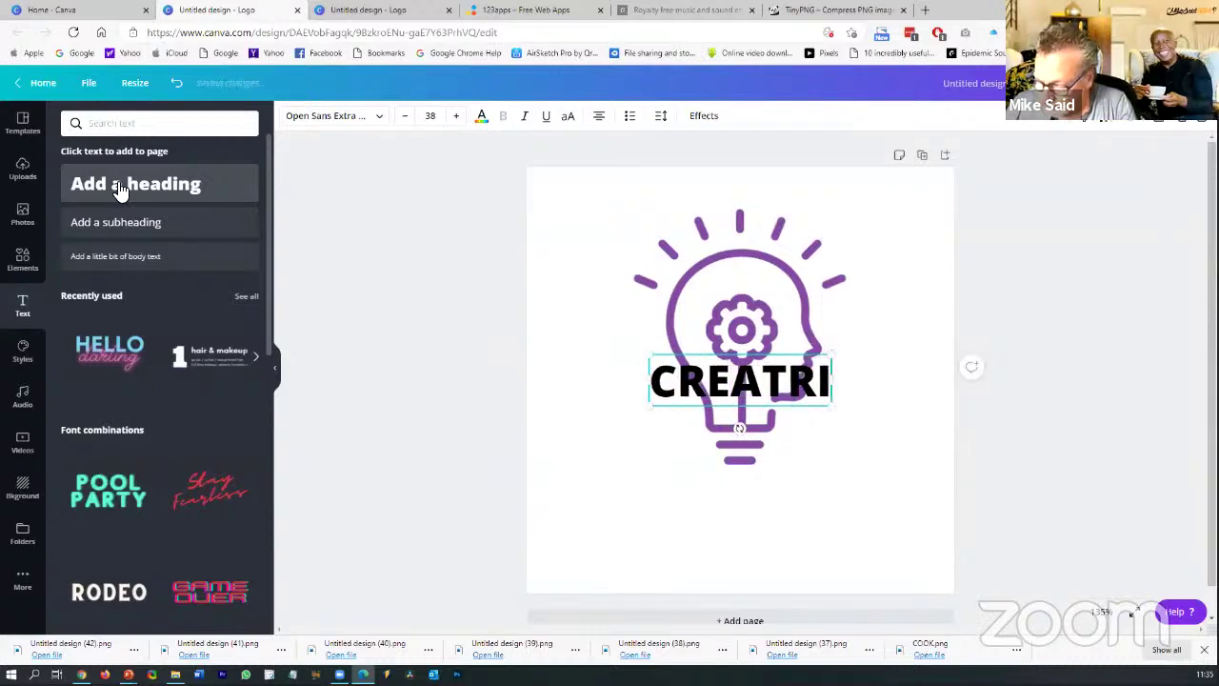
pyautogui.write('X')
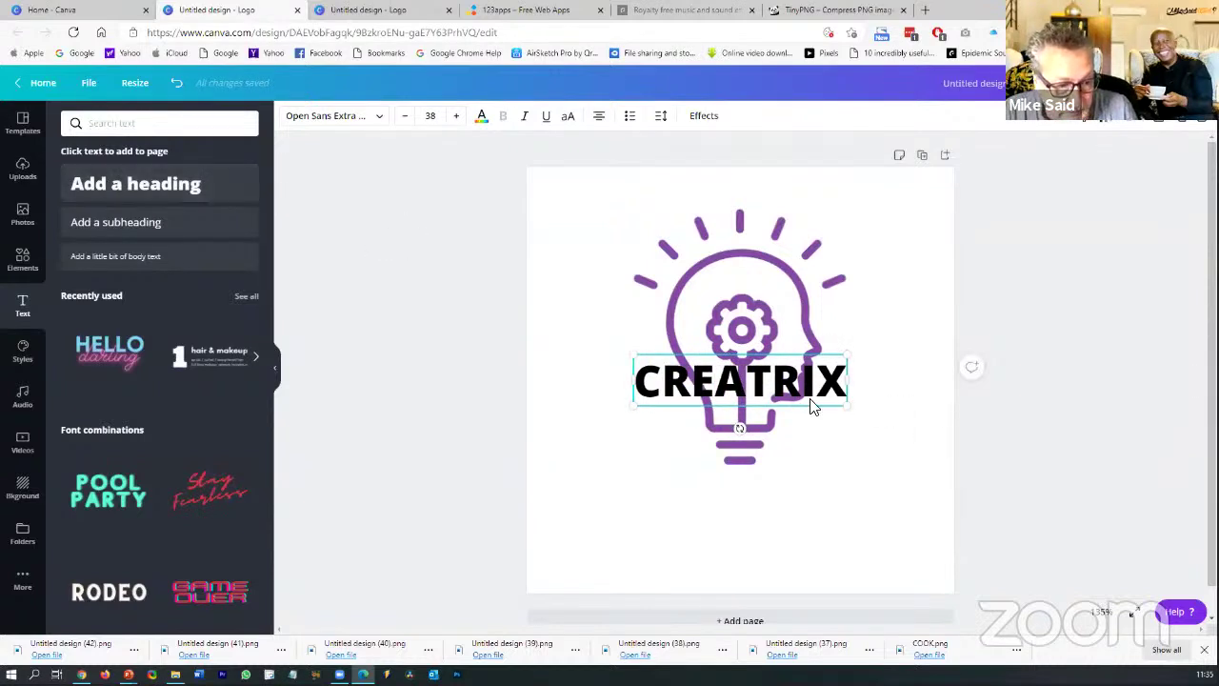
# Place the CREATRIX heading centred just below the light bulb and fit it to the graphic's width at size 37.9
pyautogui.moveTo(787, 436); pyautogui.dragTo(795, 512)
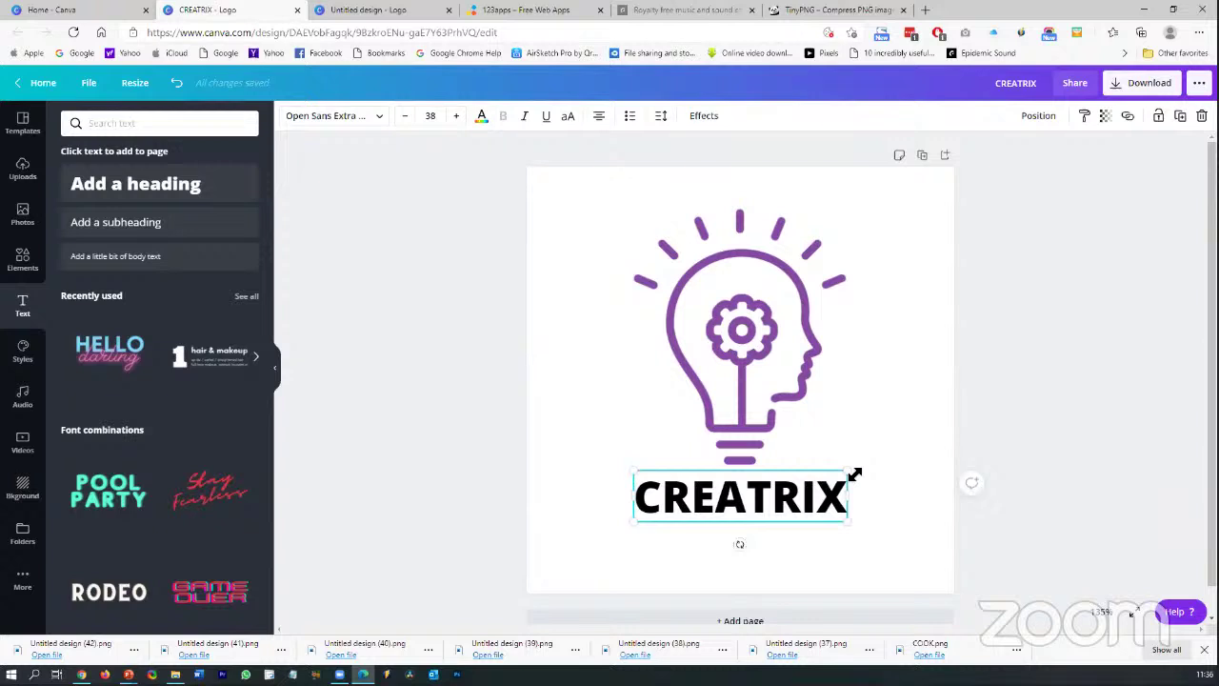
pyautogui.moveTo(856, 472); pyautogui.dragTo(857, 473)
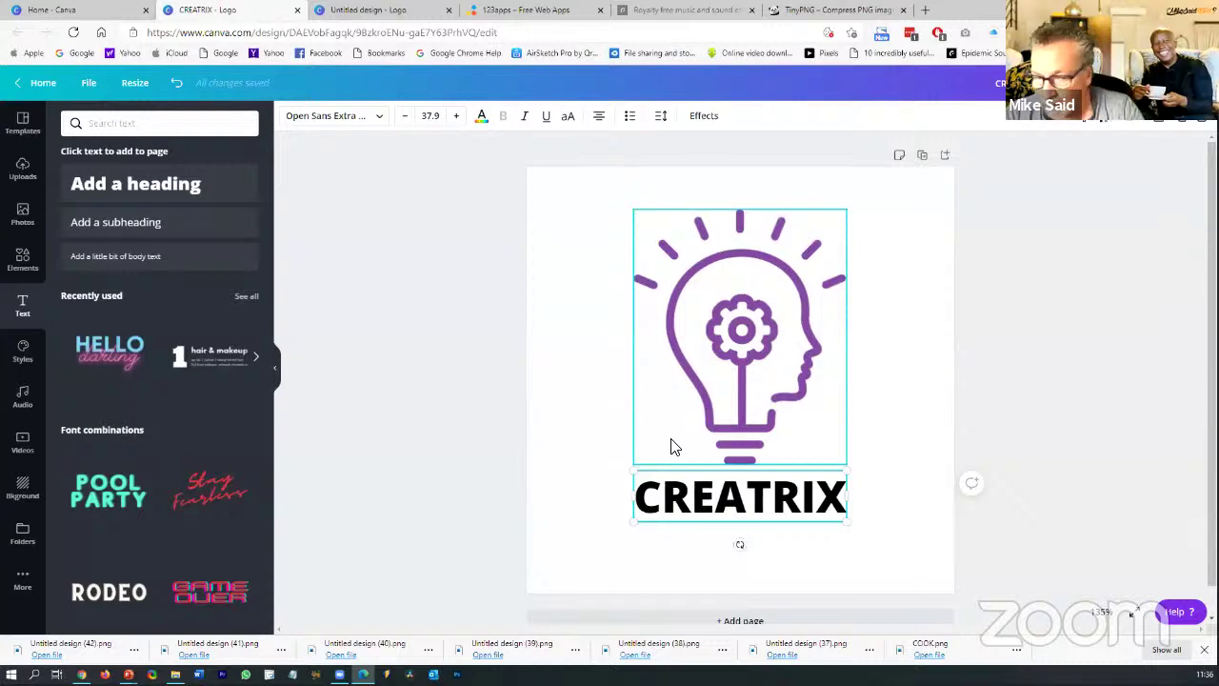
pyautogui.click(886, 505)
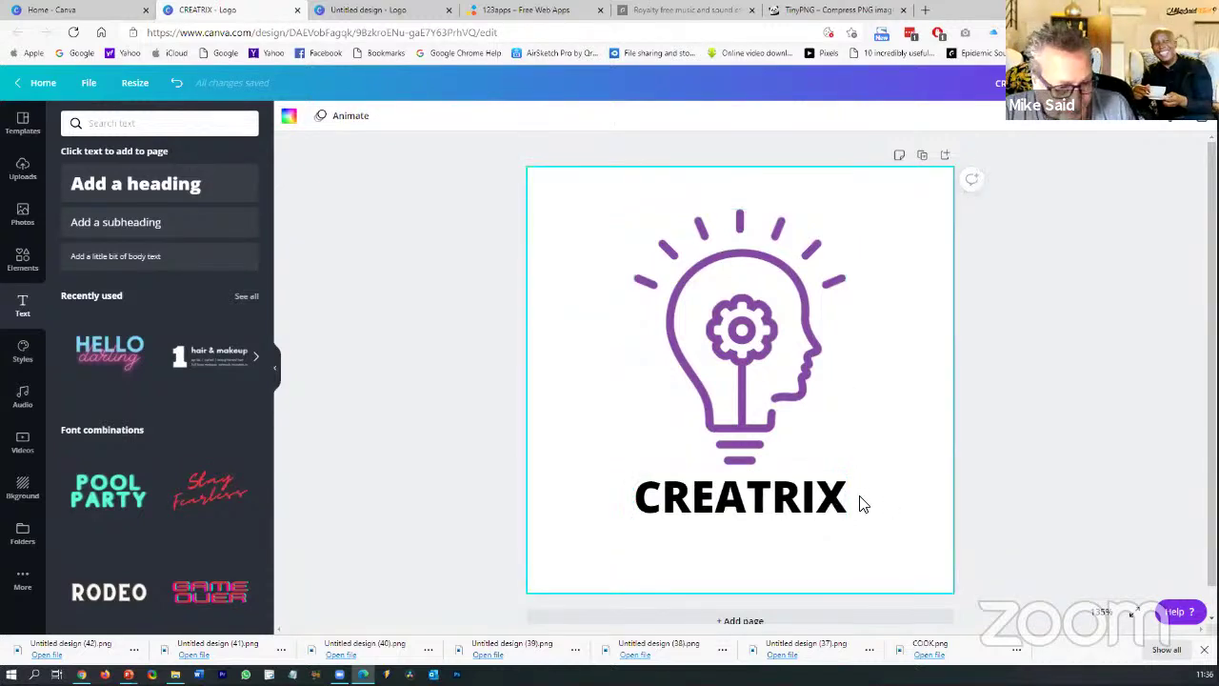
# Recolour the letters TRIX in the CREATRIX heading with the document's purple
pyautogui.click(779, 502)
pyautogui.click(772, 500)
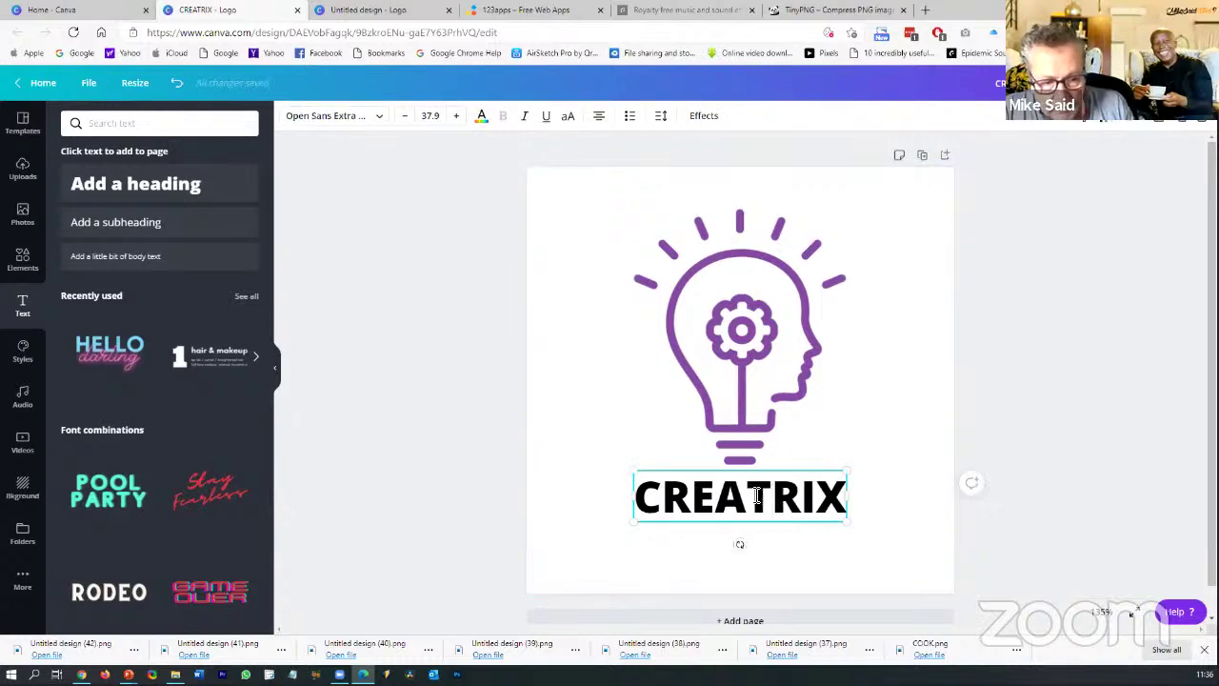
pyautogui.moveTo(757, 495); pyautogui.dragTo(837, 496)
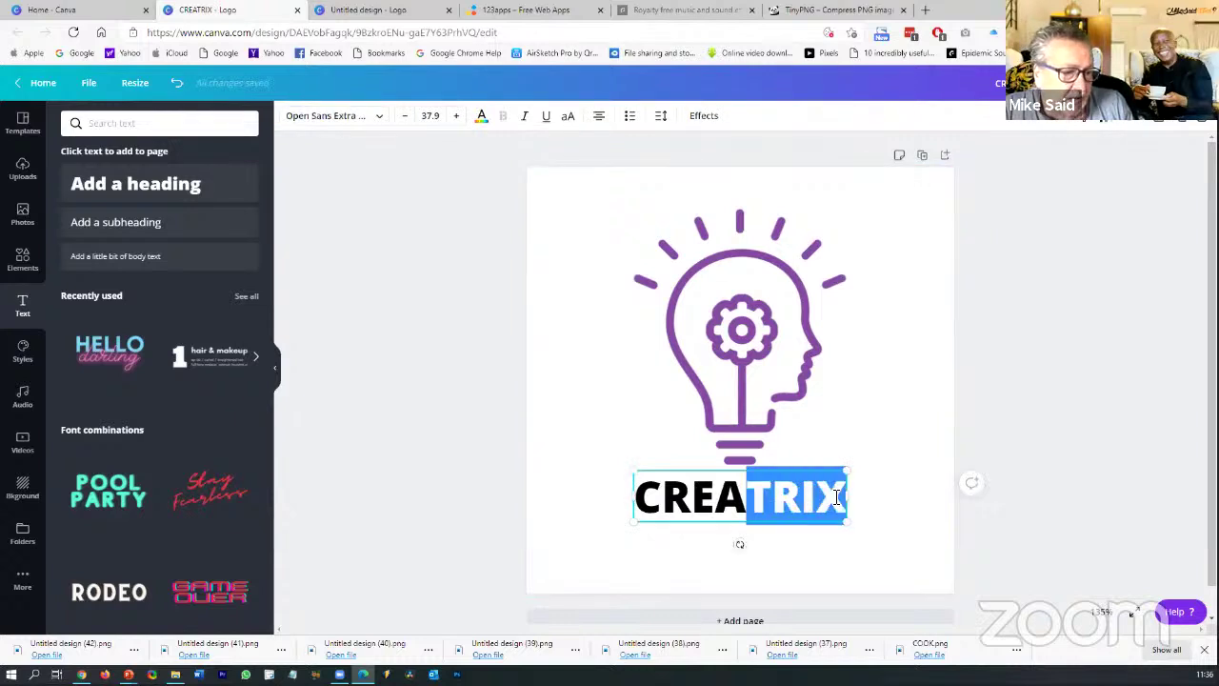
pyautogui.click(481, 116)
pyautogui.click(108, 241)
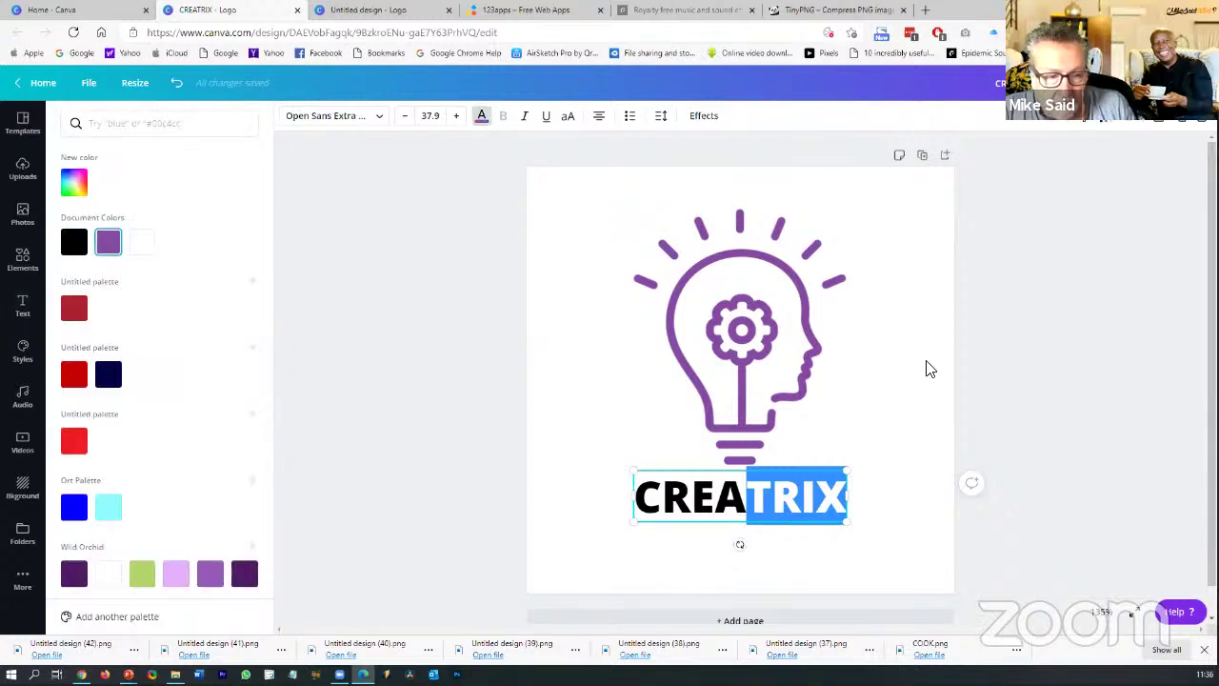
pyautogui.click(928, 367)
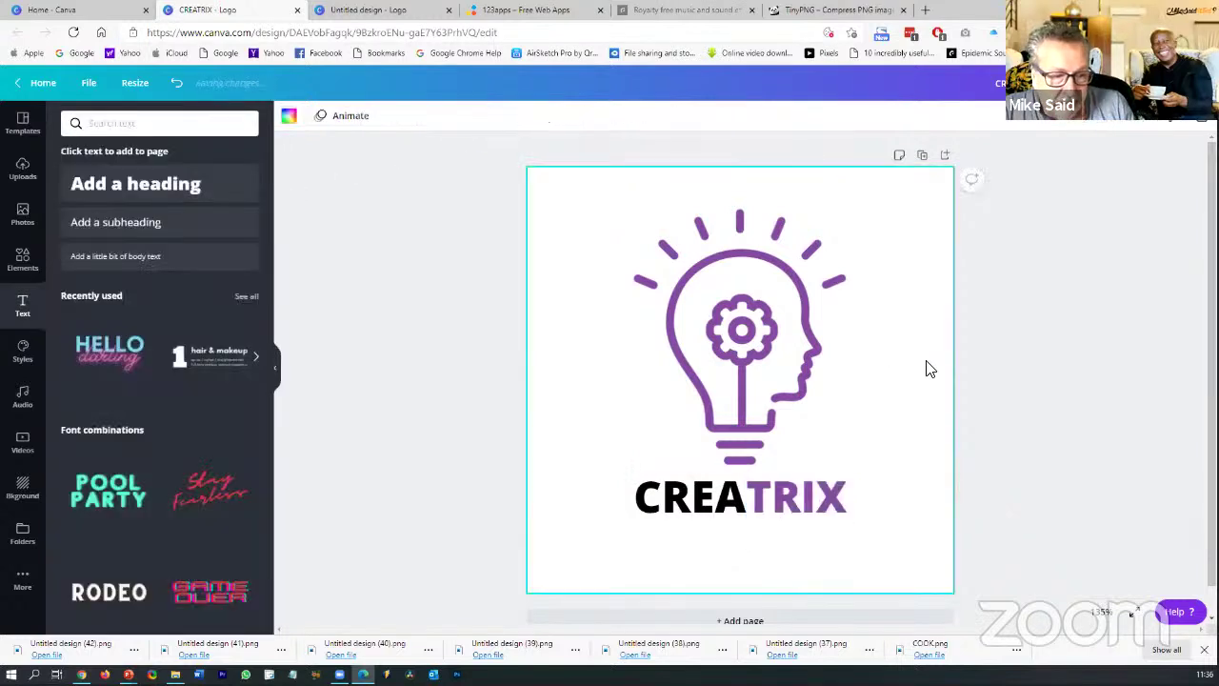
# Recolour the letters CREA in the heading with the bright light green from the default colours
pyautogui.click(739, 498)
pyautogui.click(736, 493)
pyautogui.moveTo(724, 493); pyautogui.dragTo(650, 496)
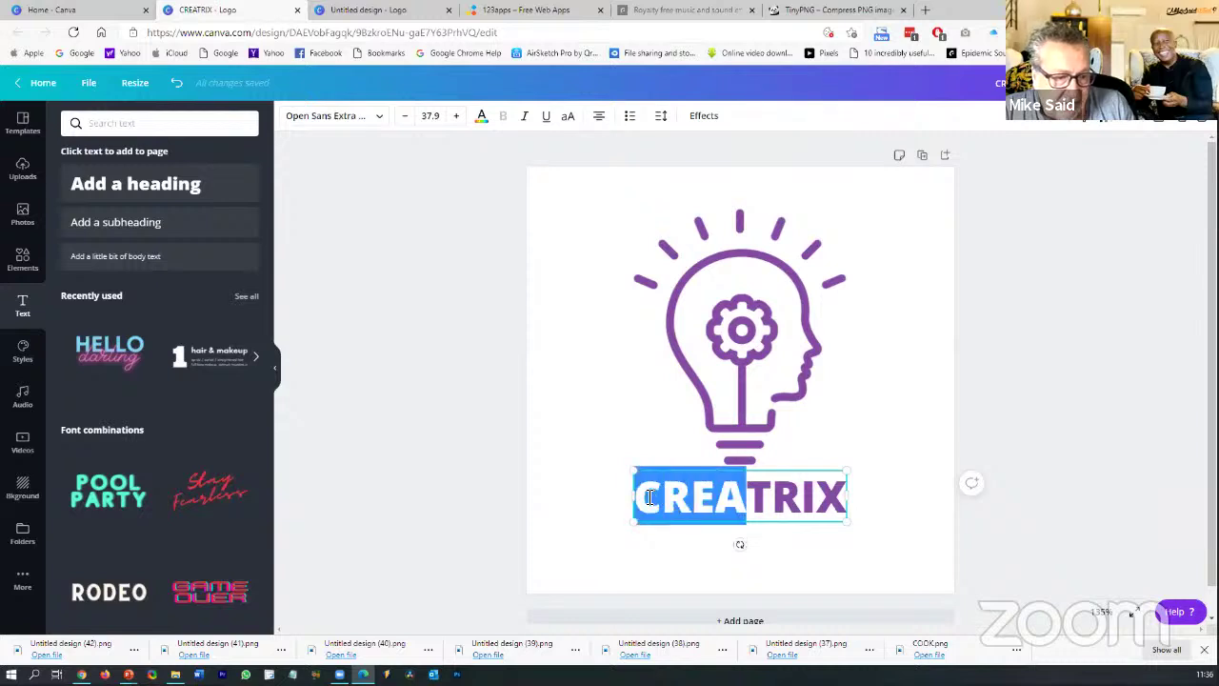
pyautogui.click(483, 118)
pyautogui.click(143, 573)
pyautogui.scroll(-3, 185, 422)
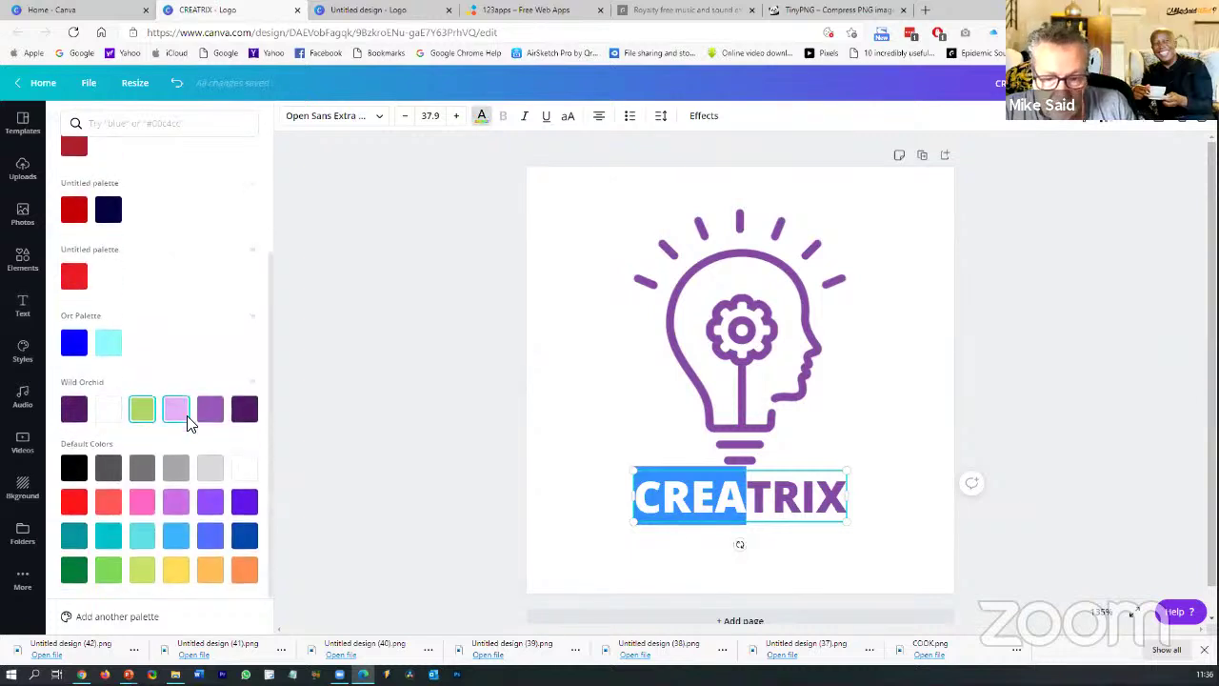
pyautogui.click(560, 441)
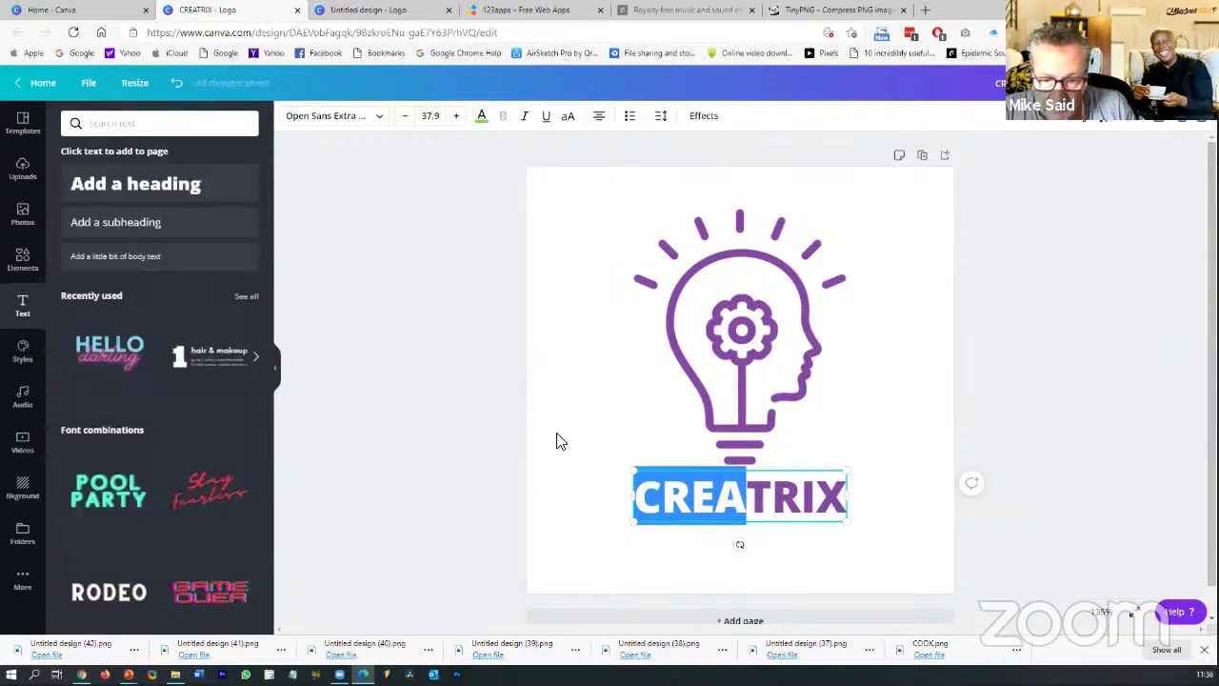
pyautogui.click(560, 441)
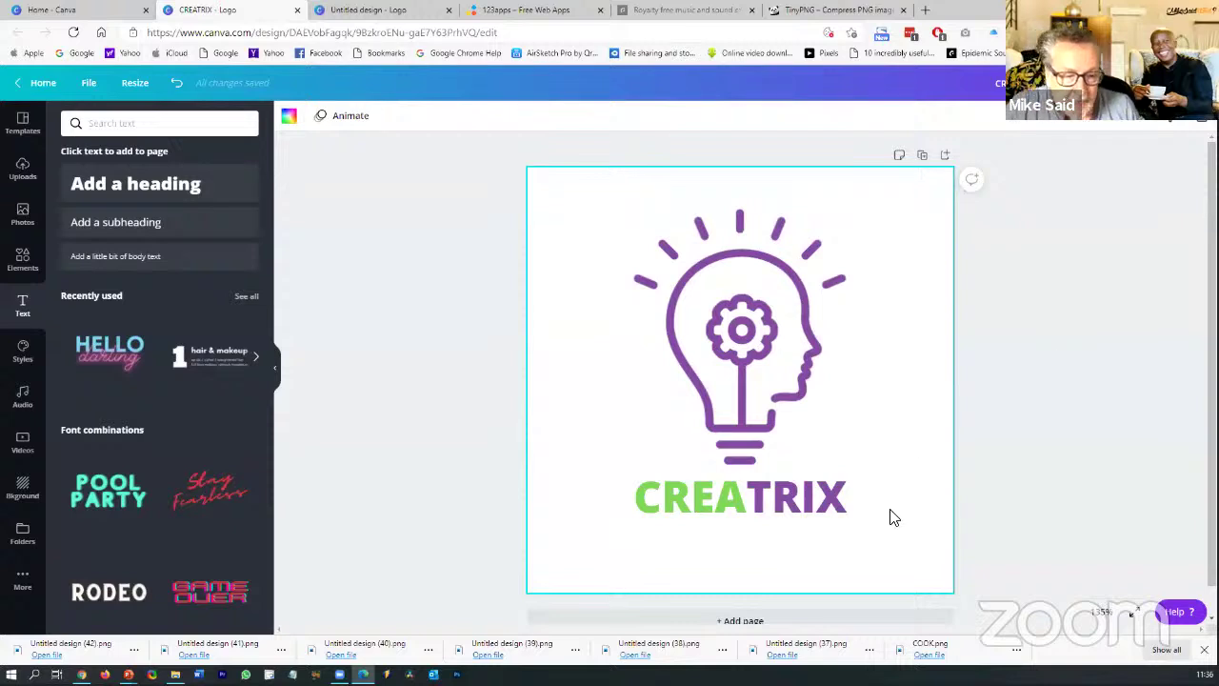
# Delete TRIX from the heading and shift the remaining CREA slightly left to leave room beside it
pyautogui.click(843, 504)
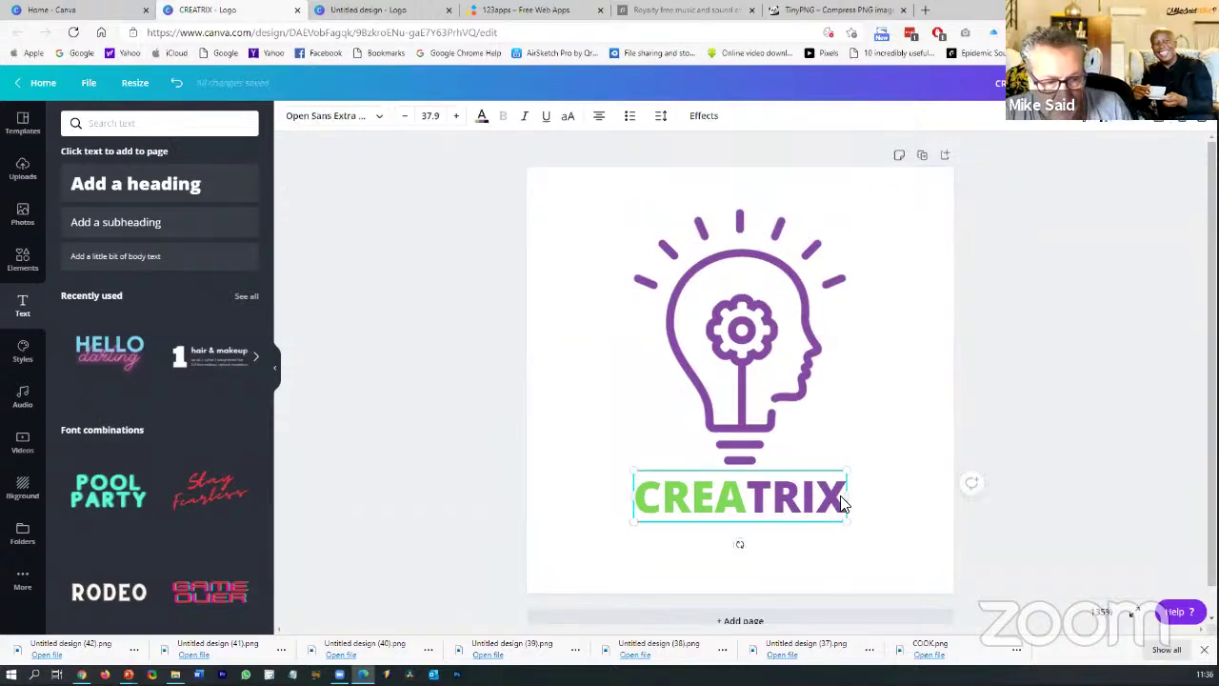
pyautogui.moveTo(747, 496); pyautogui.dragTo(842, 505)
pyautogui.press('BackSpace')
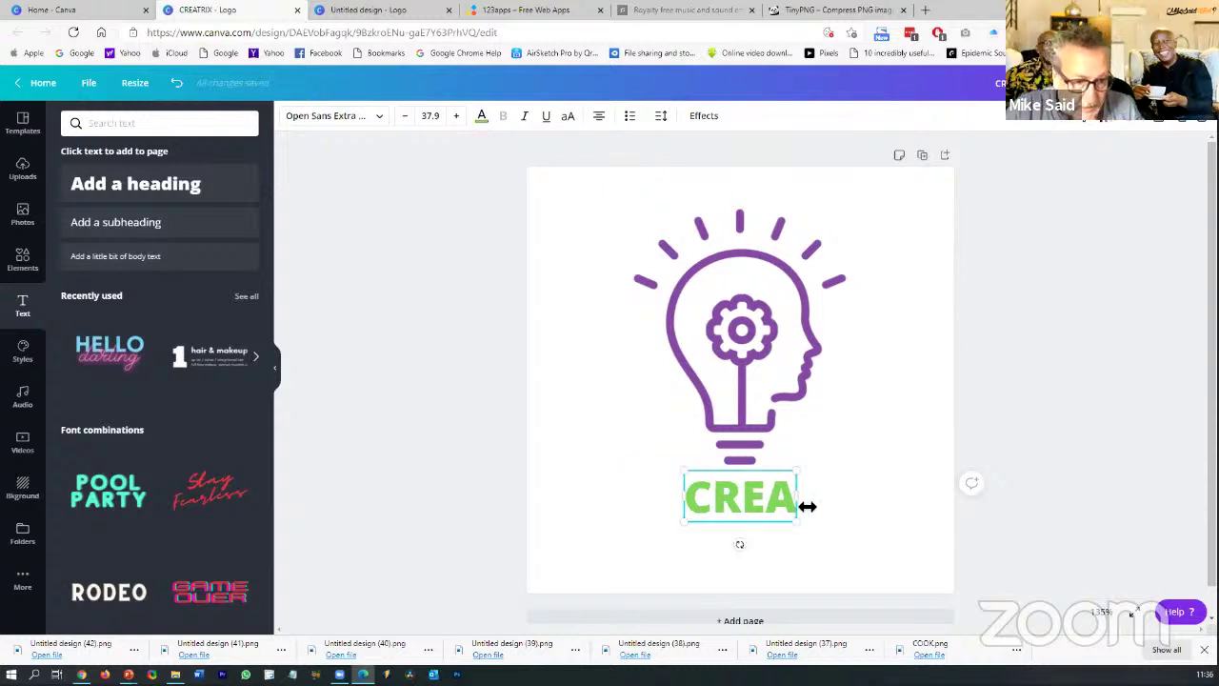
pyautogui.click(821, 508)
pyautogui.click(749, 502)
pyautogui.moveTo(749, 502); pyautogui.dragTo(713, 501)
pyautogui.click(831, 515)
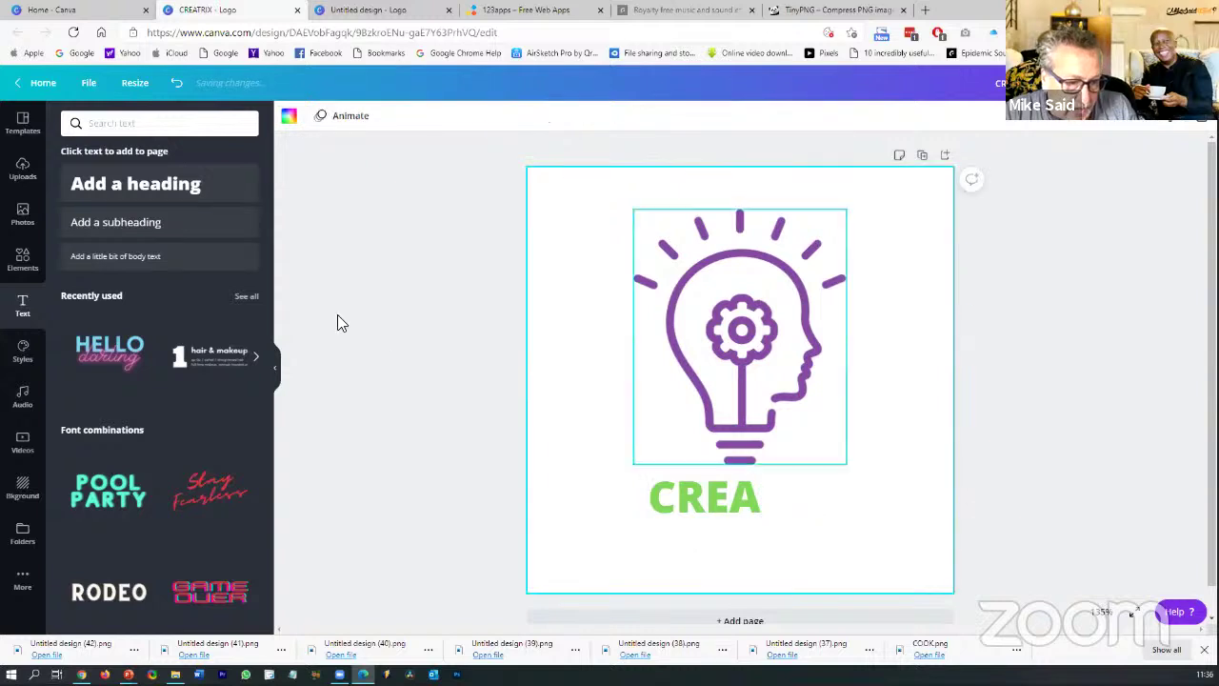
# Add a separate heading with the text "trix" and place it directly to the right of CREA, aligned with it
pyautogui.click(153, 190)
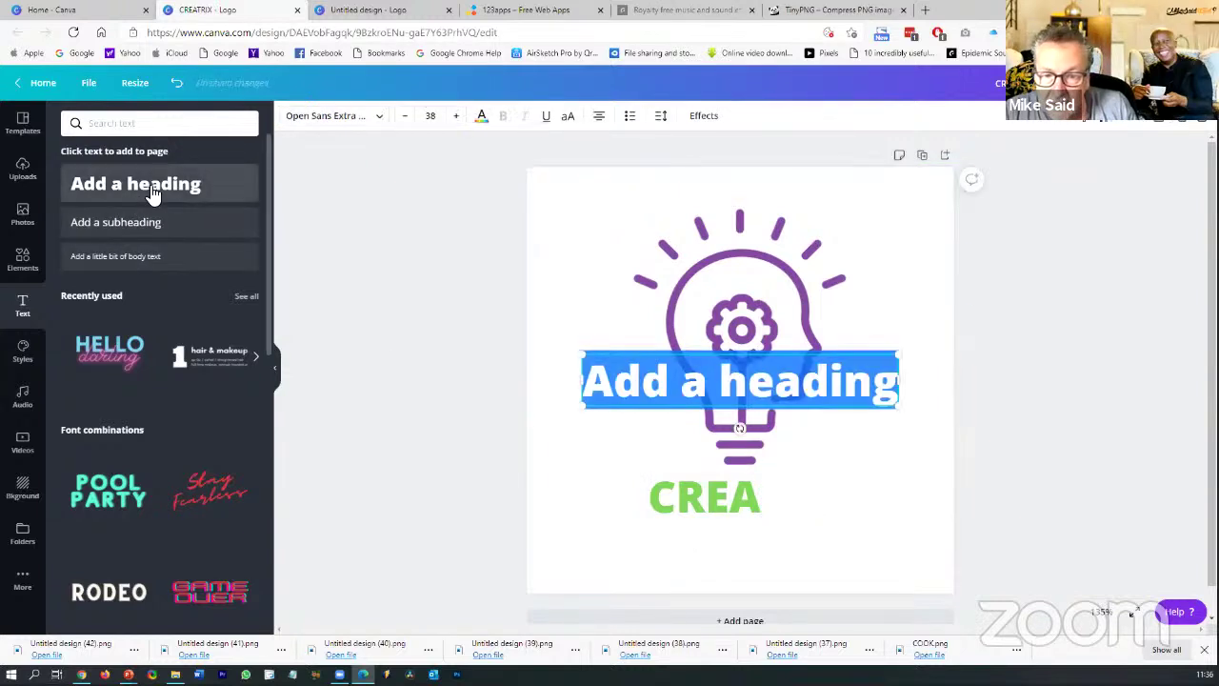
pyautogui.write('tric')
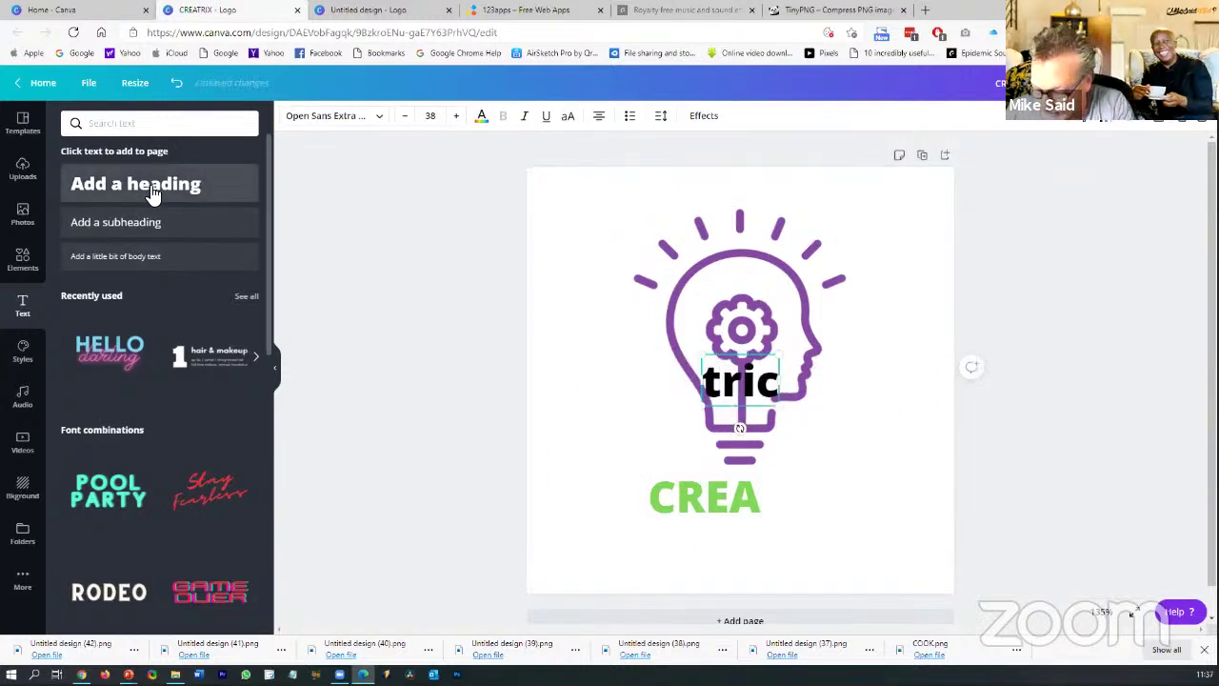
pyautogui.press('BackSpace')
pyautogui.write('x')
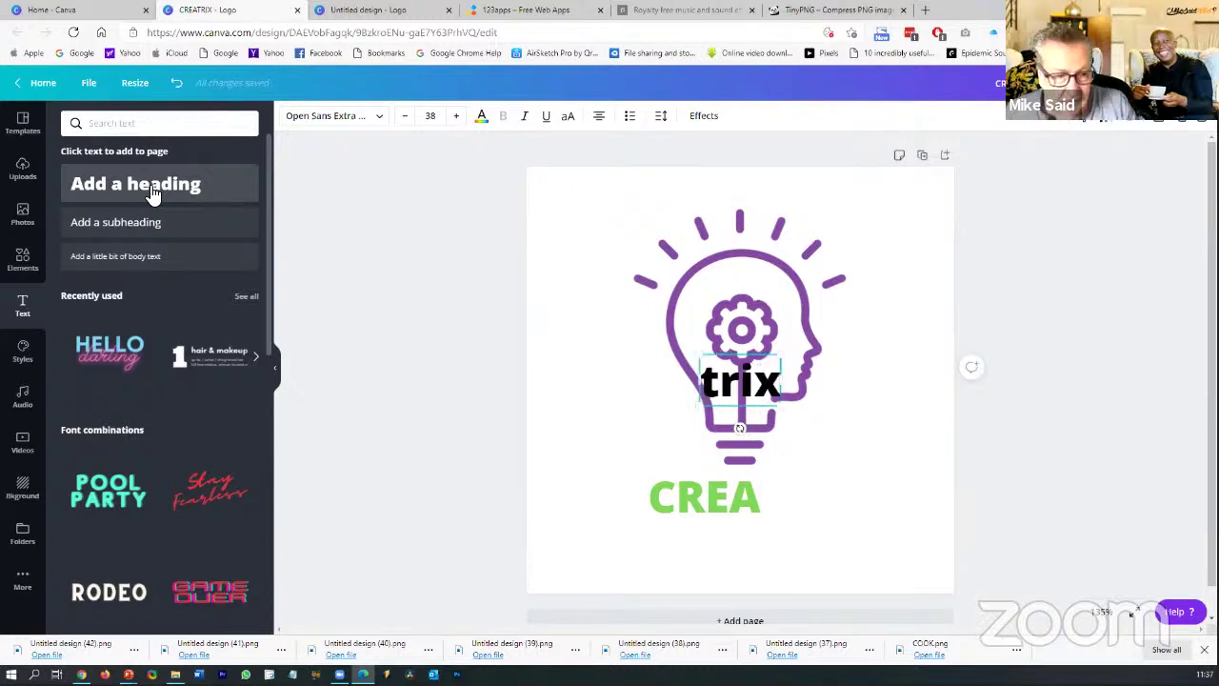
pyautogui.click(949, 471)
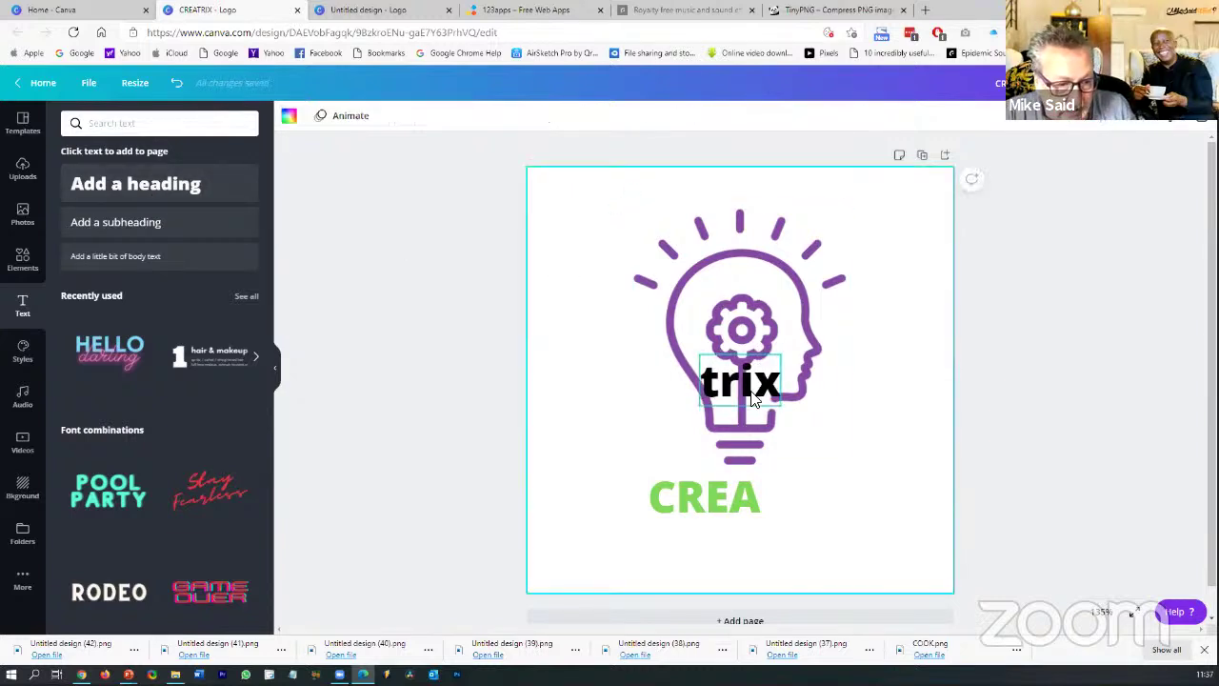
pyautogui.moveTo(755, 393); pyautogui.dragTo(810, 508)
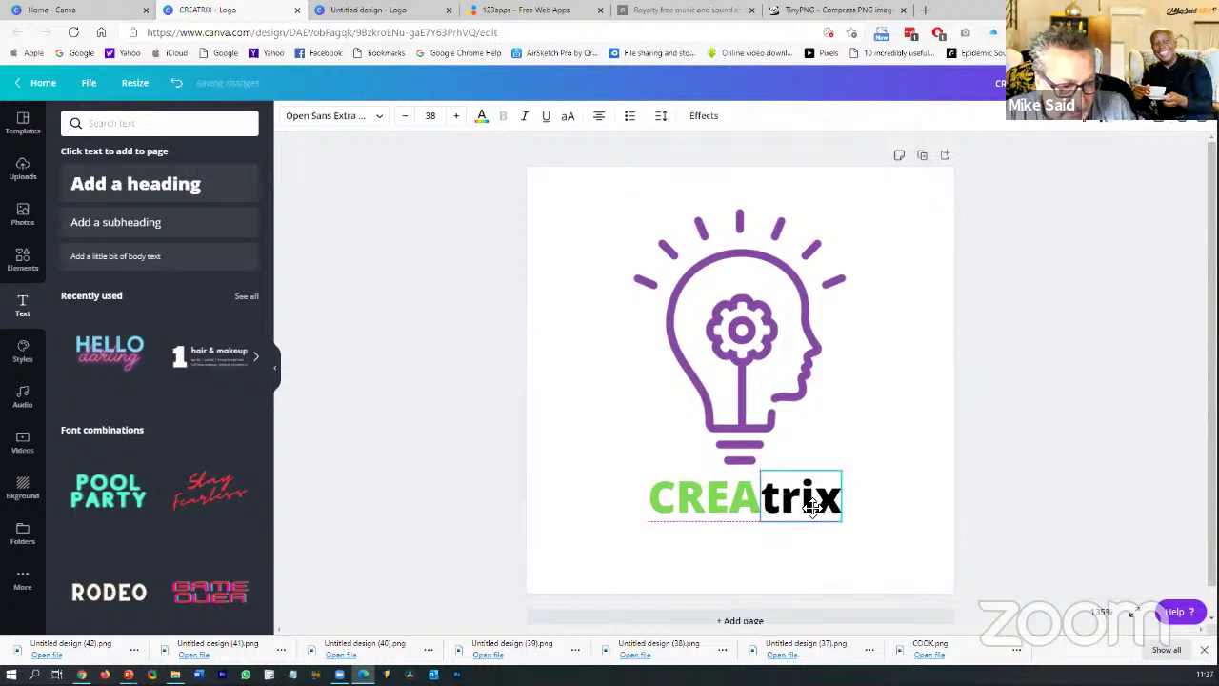
pyautogui.click(895, 511)
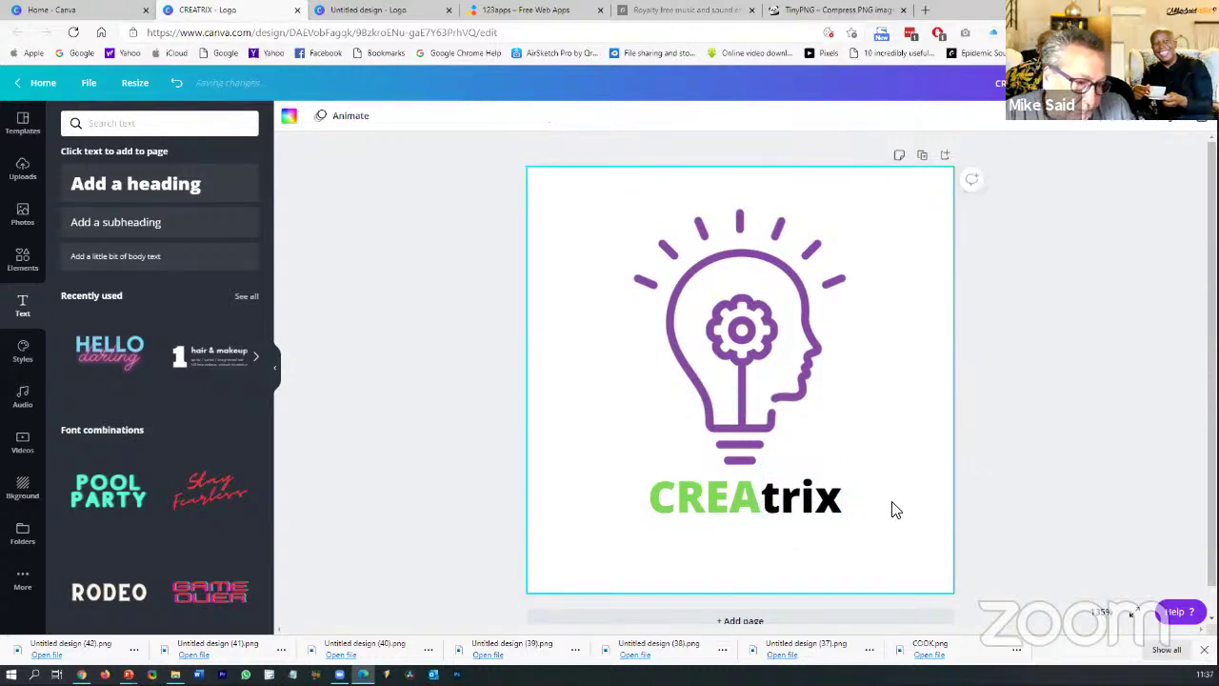
# Try the default yellow on the "trix" text, and recolour it with the document's purple instead
pyautogui.click(814, 496)
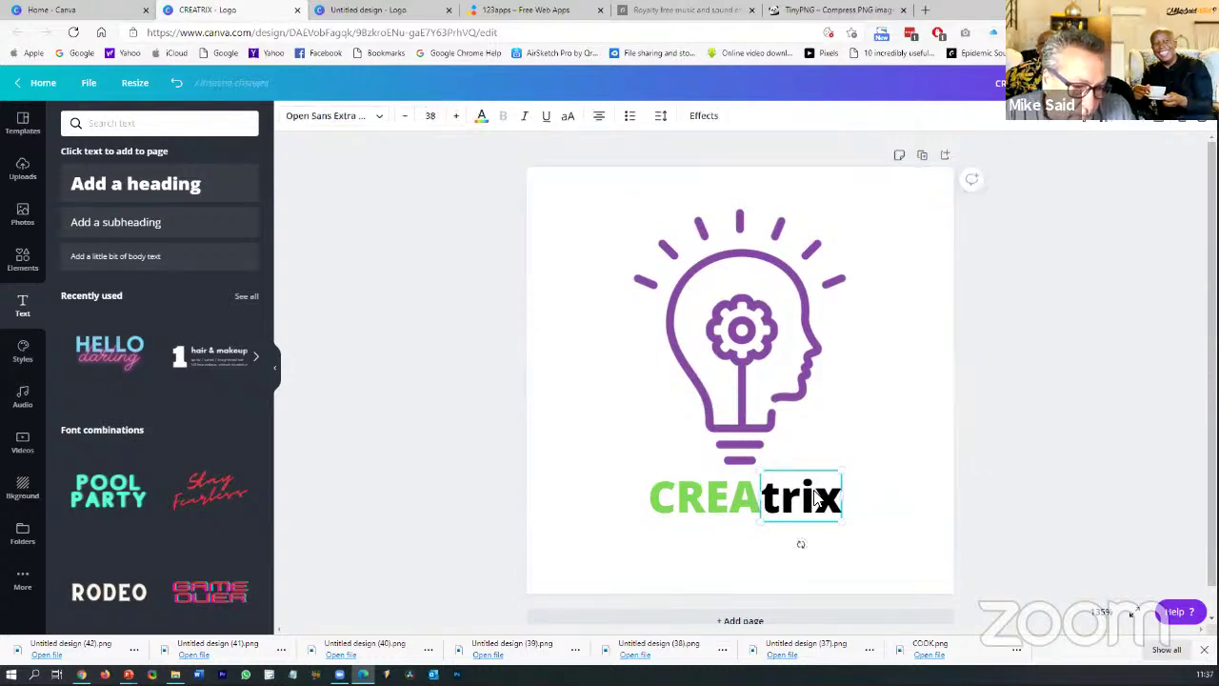
pyautogui.click(482, 118)
pyautogui.scroll(-3, 171, 481)
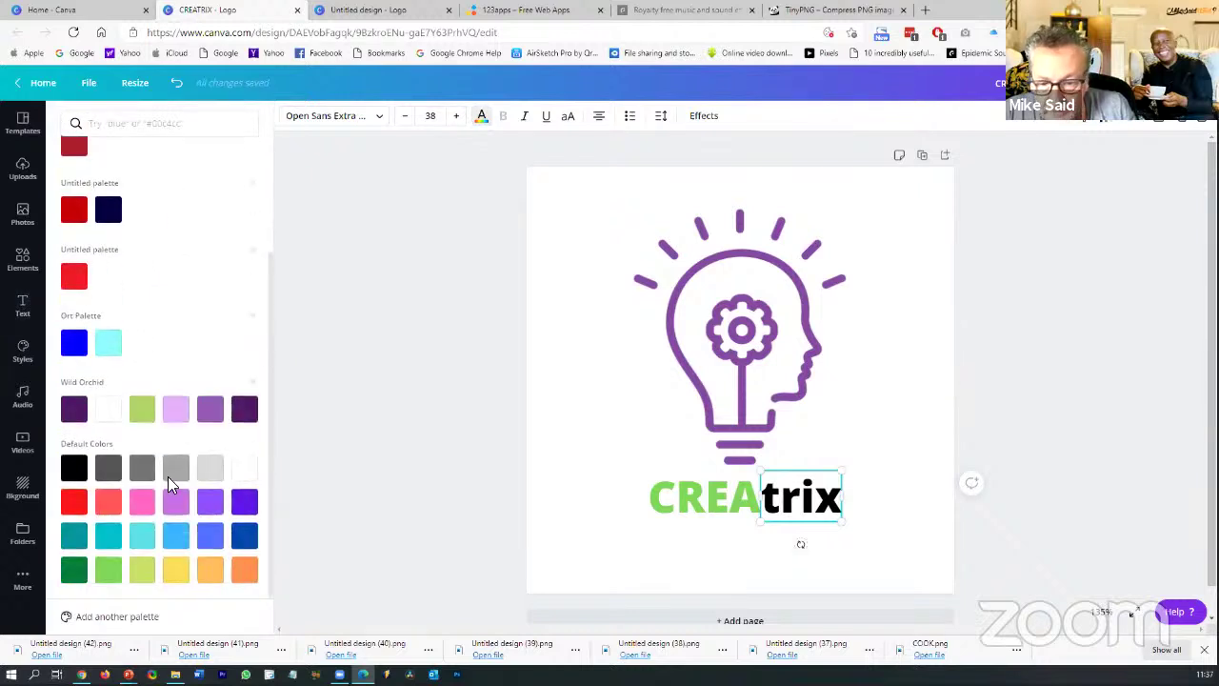
pyautogui.click(176, 569)
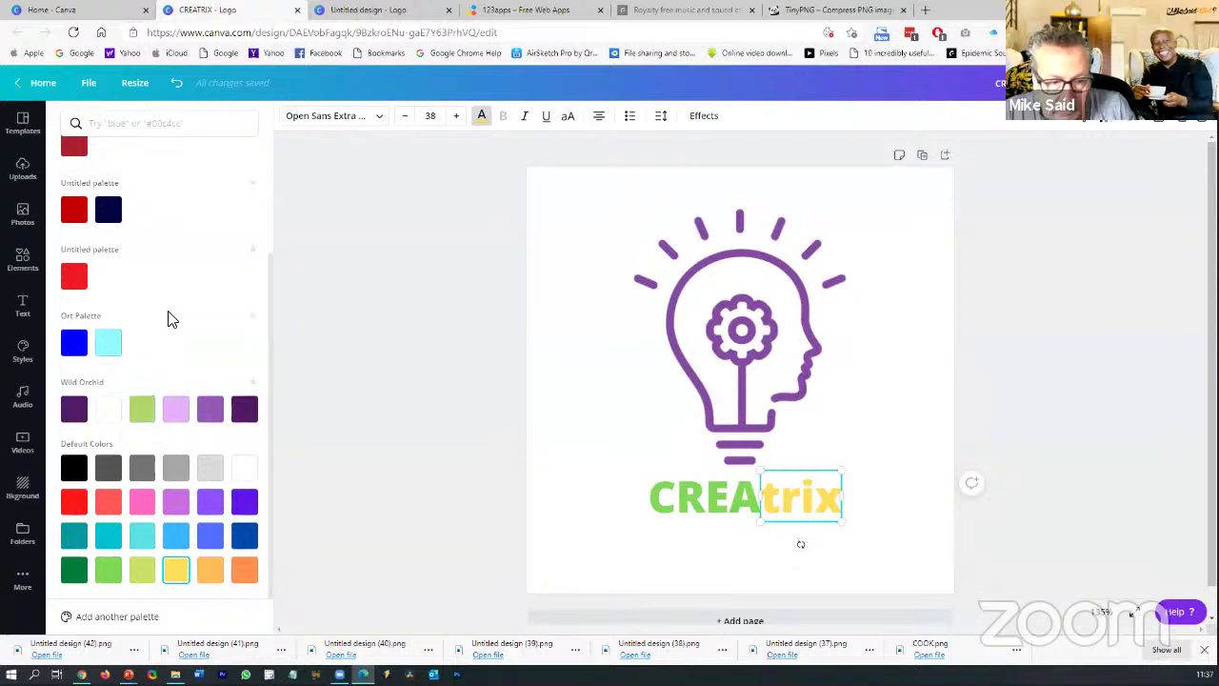
pyautogui.scroll(3, 153, 238)
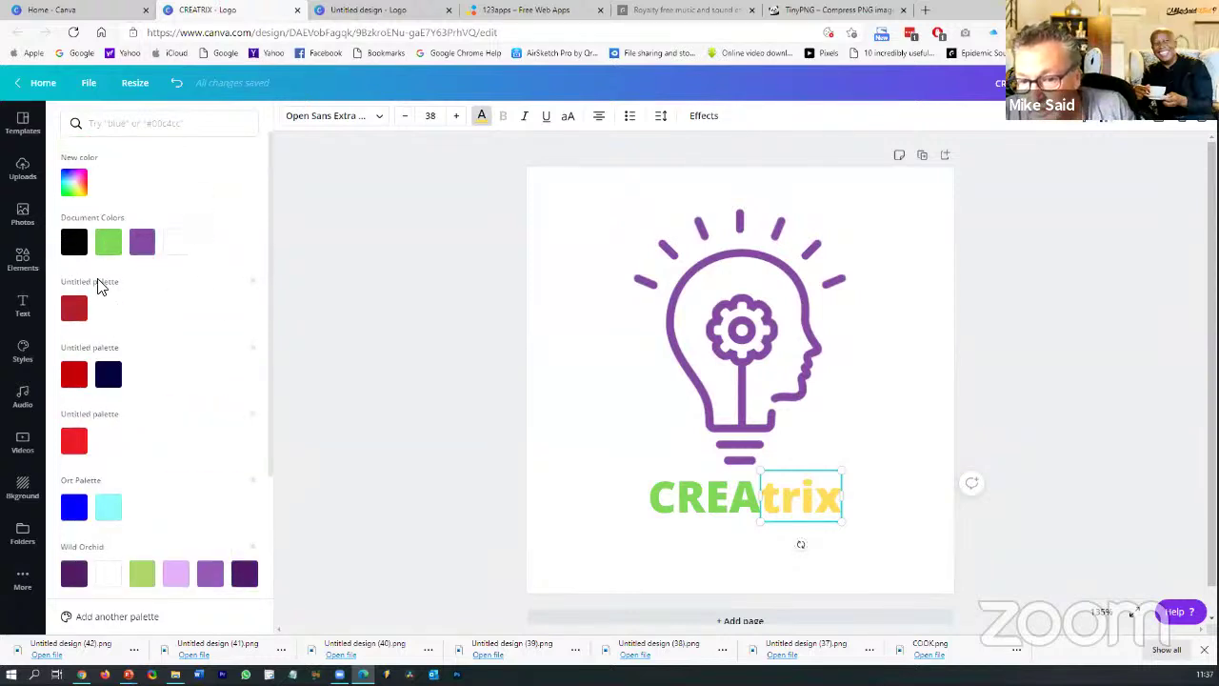
pyautogui.click(143, 246)
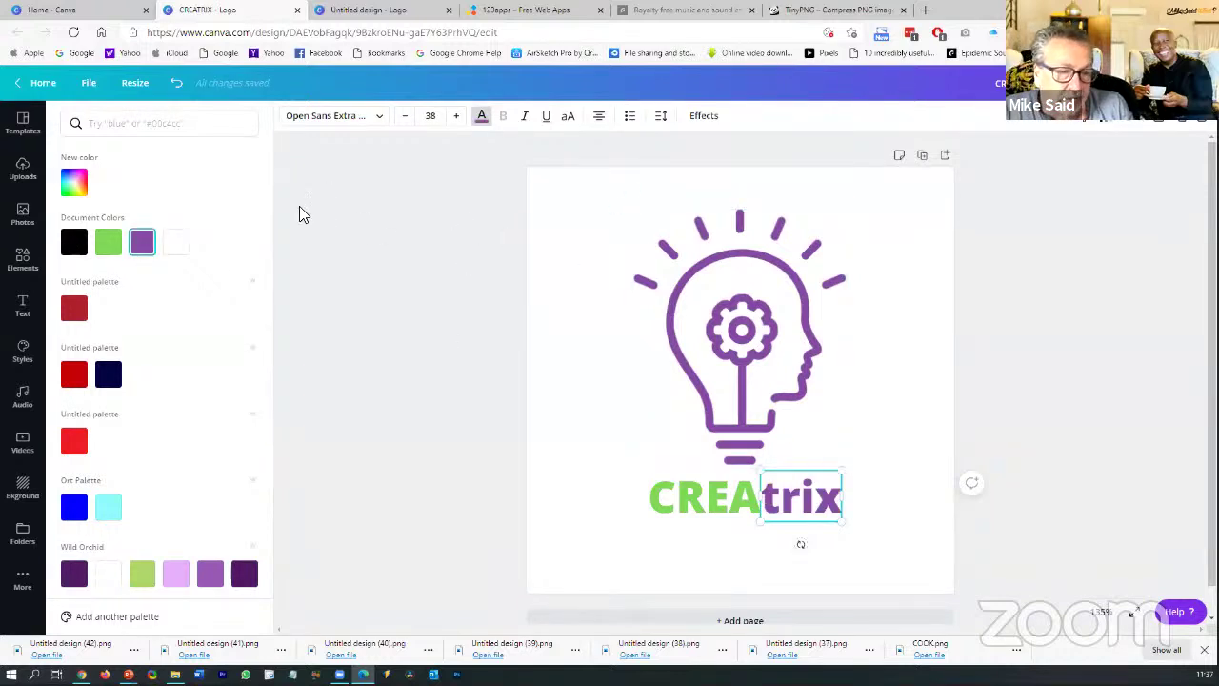
# Change the font of the "trix" text to Caviar Dreams Regular
pyautogui.click(358, 120)
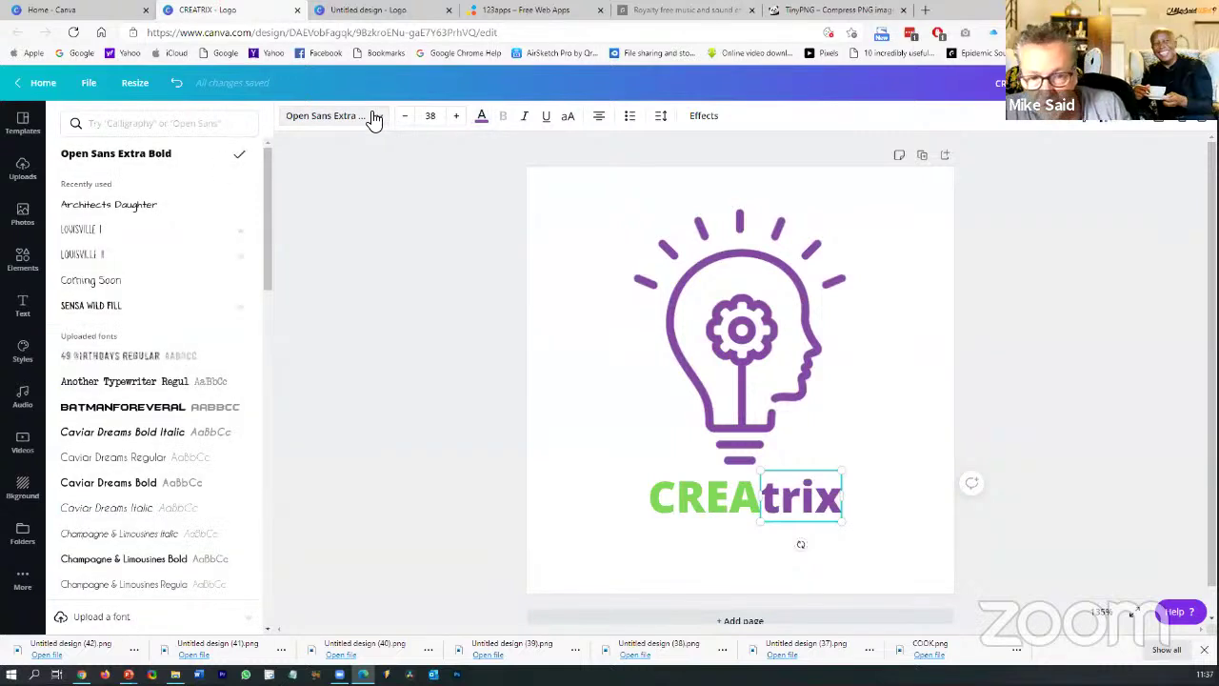
pyautogui.click(373, 119)
pyautogui.click(373, 118)
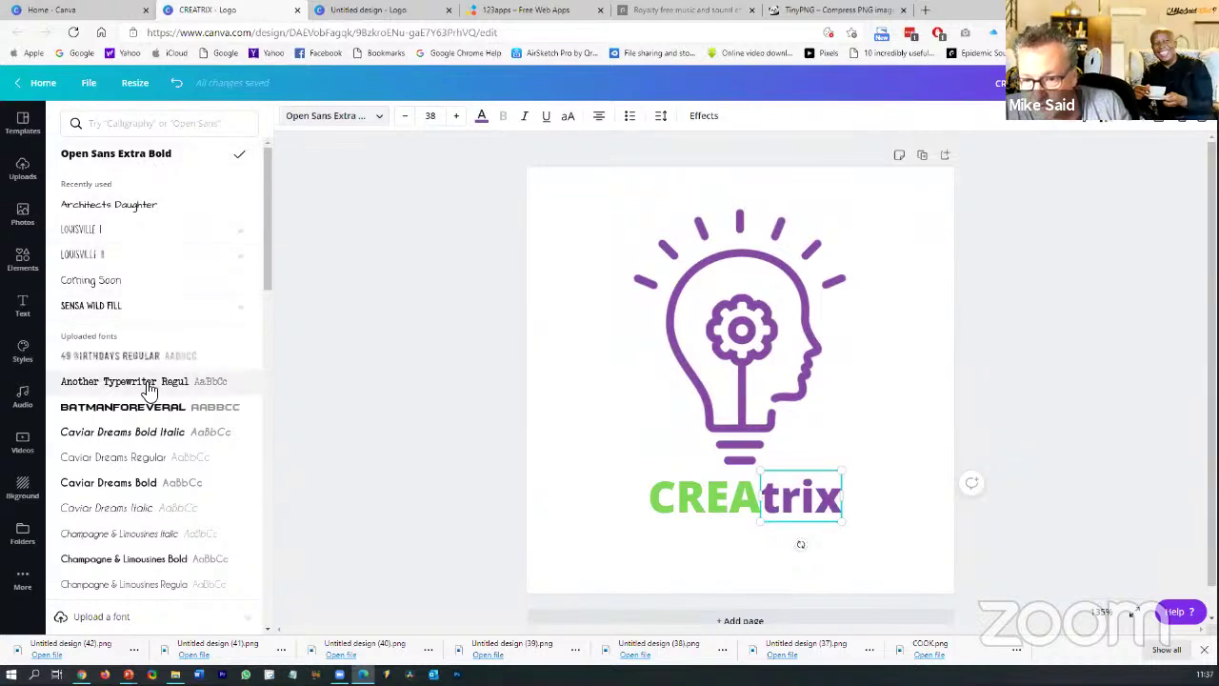
pyautogui.scroll(-1, 162, 343)
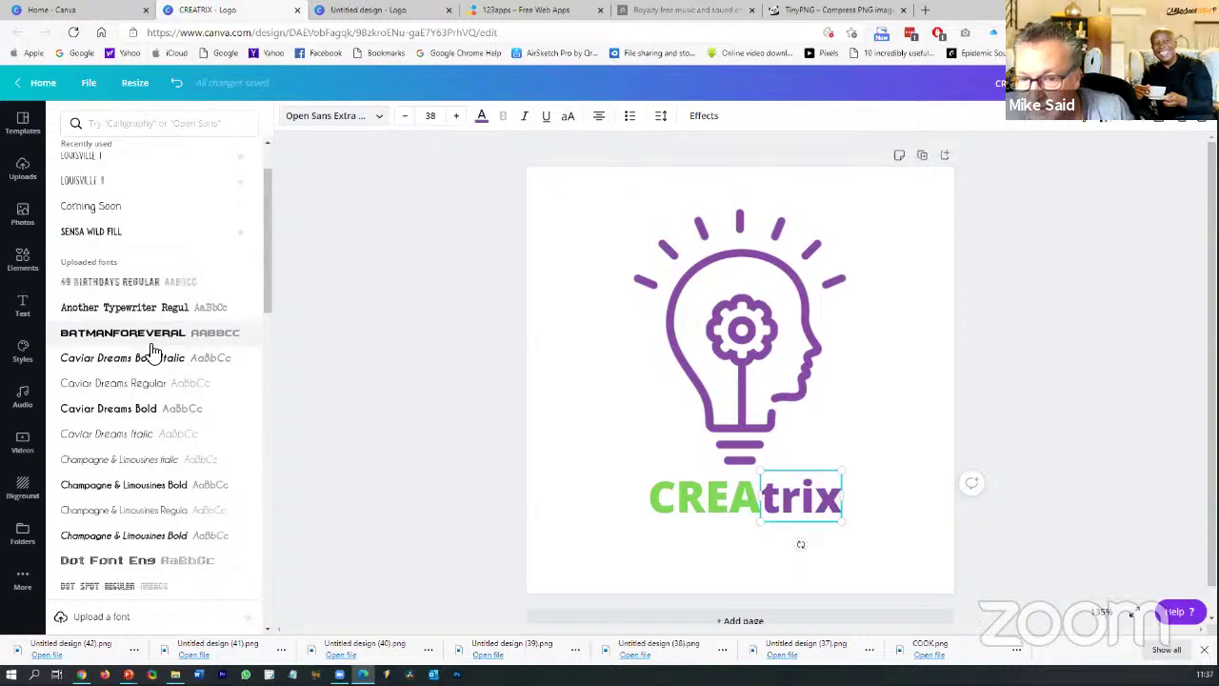
pyautogui.click(113, 386)
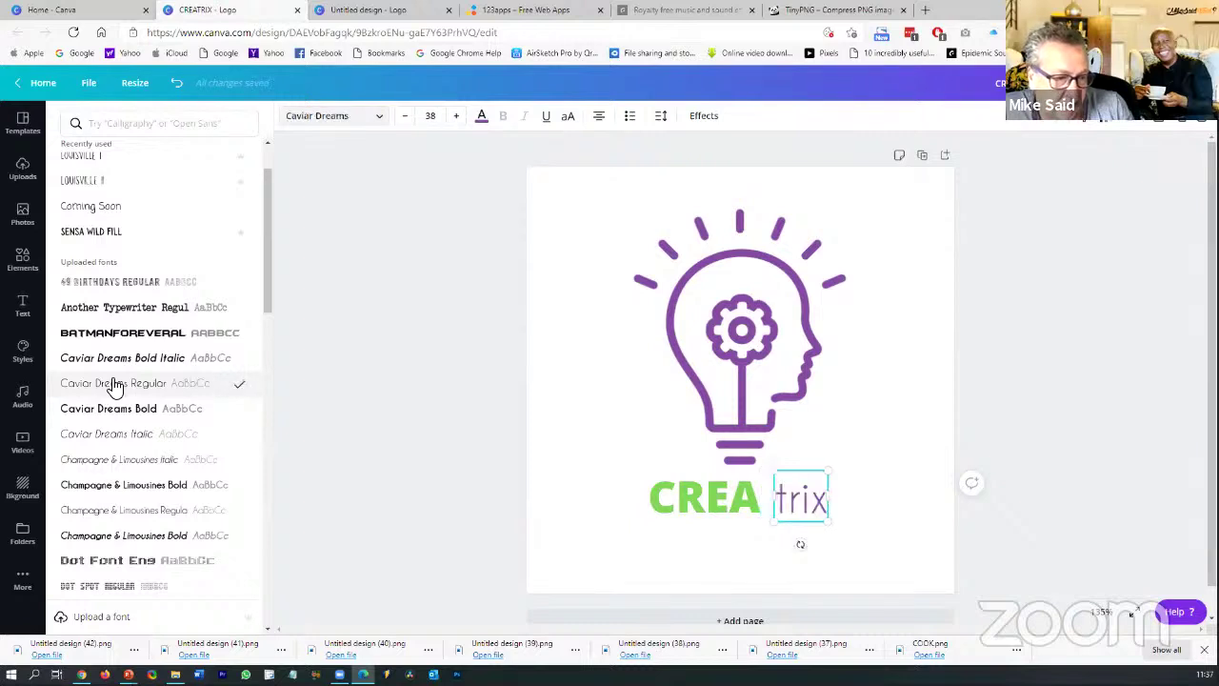
# Close the gap between CREA and "trix" by moving both texts together below the light bulb
pyautogui.click(753, 499)
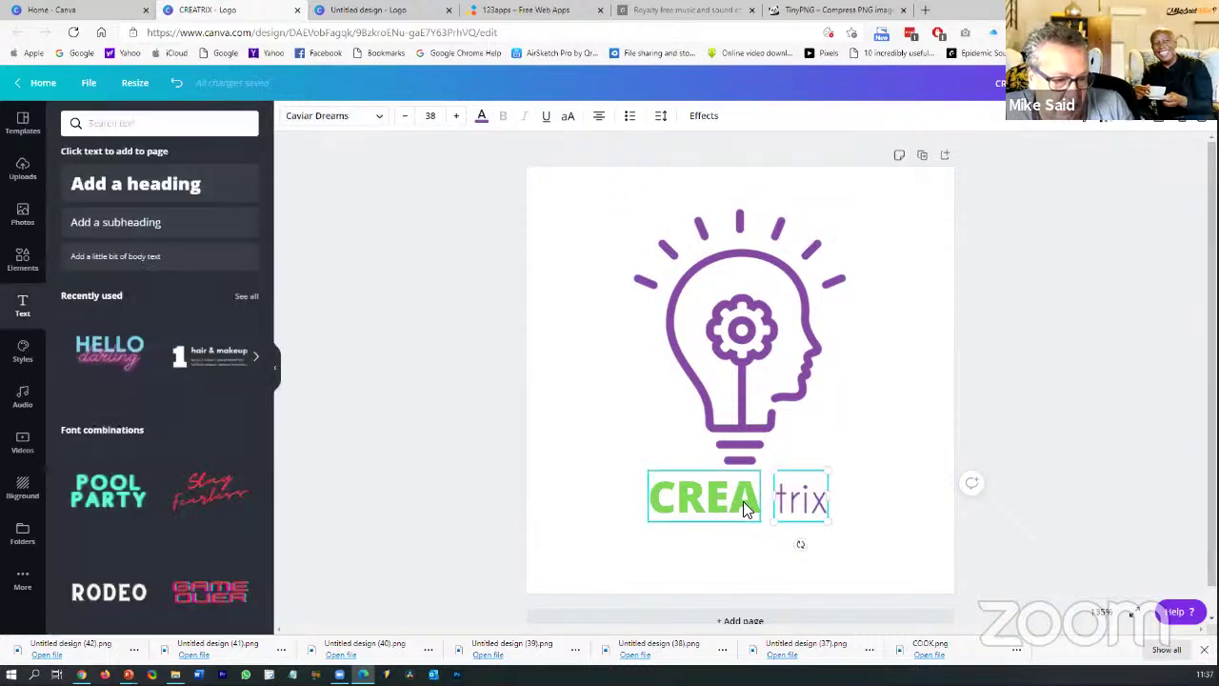
pyautogui.moveTo(751, 502); pyautogui.dragTo(786, 511)
pyautogui.click(795, 513)
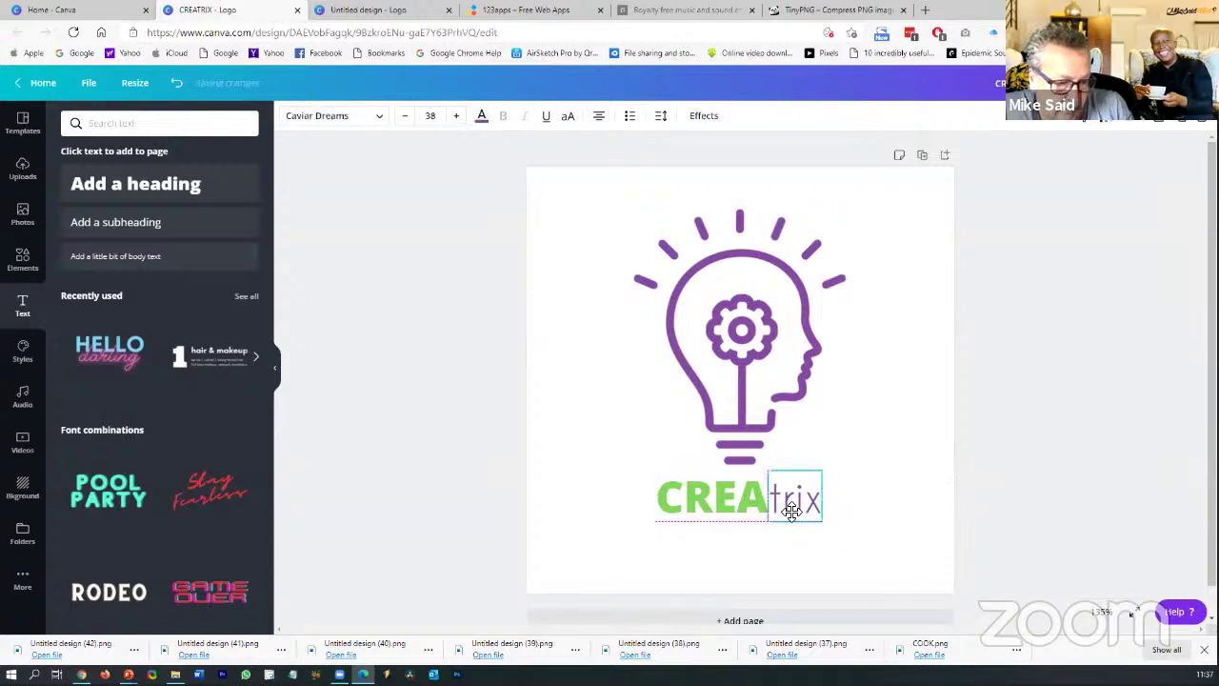
pyautogui.click(907, 515)
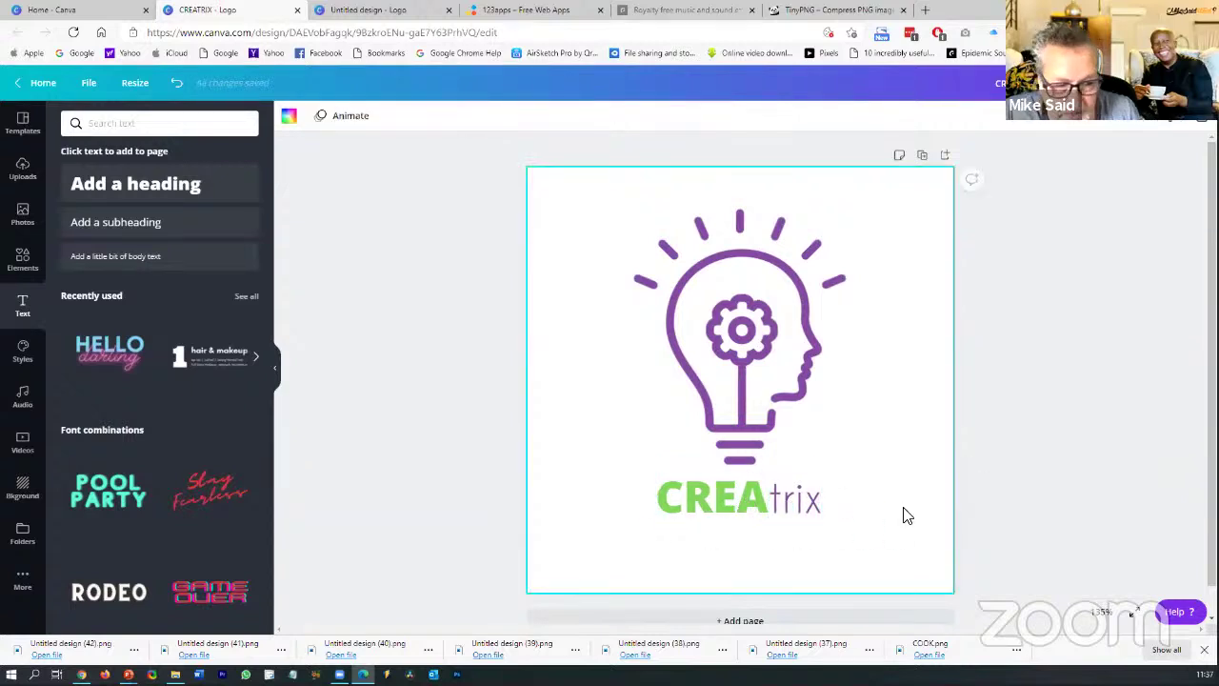
# Set the "trix" text in Caviar Dreams Bold and shift it slightly right so it no longer overlaps CREA
pyautogui.click(804, 500)
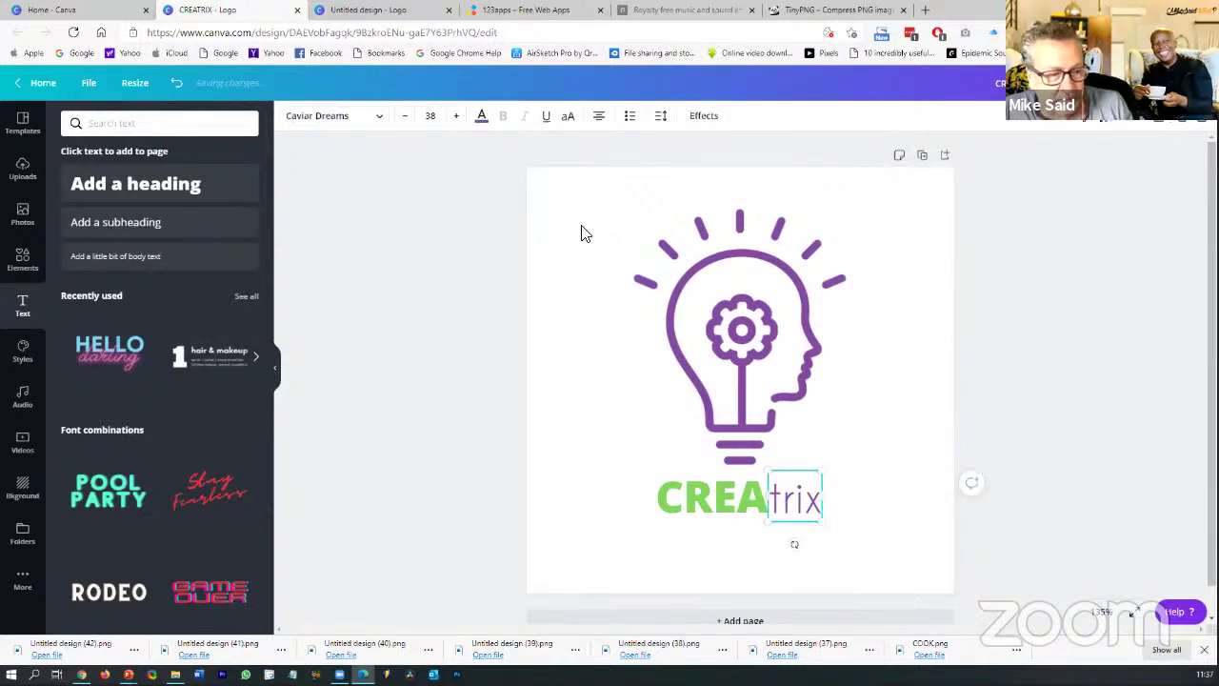
pyautogui.click(381, 117)
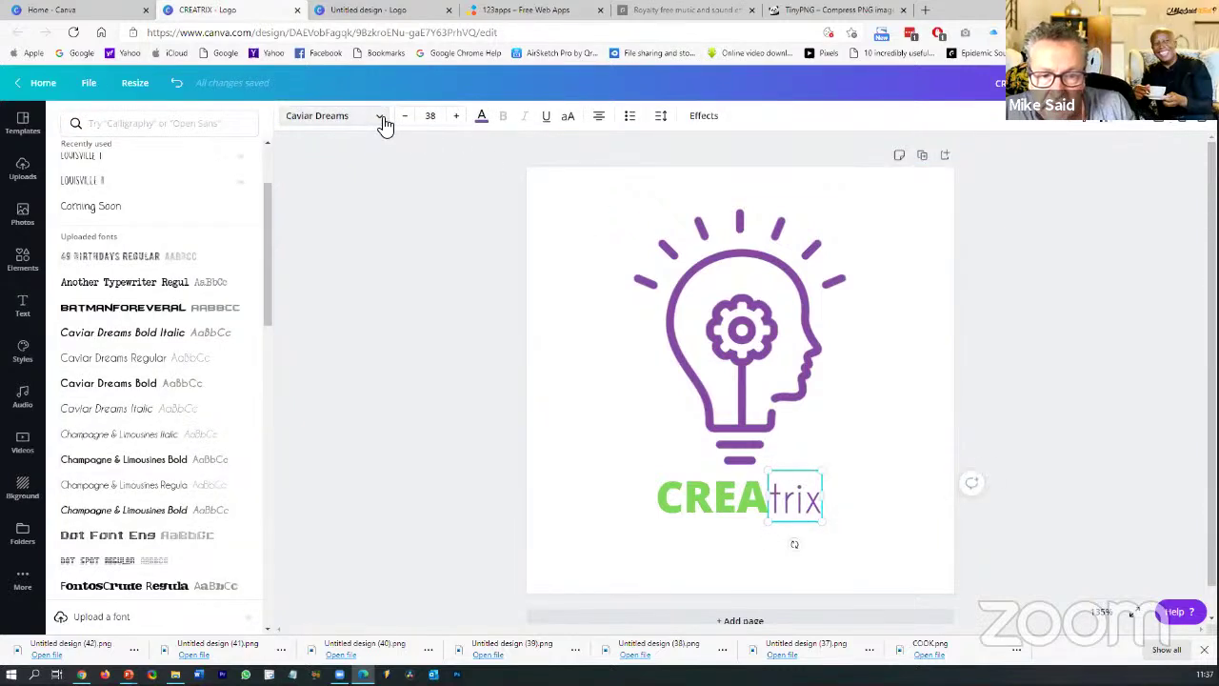
pyautogui.click(112, 385)
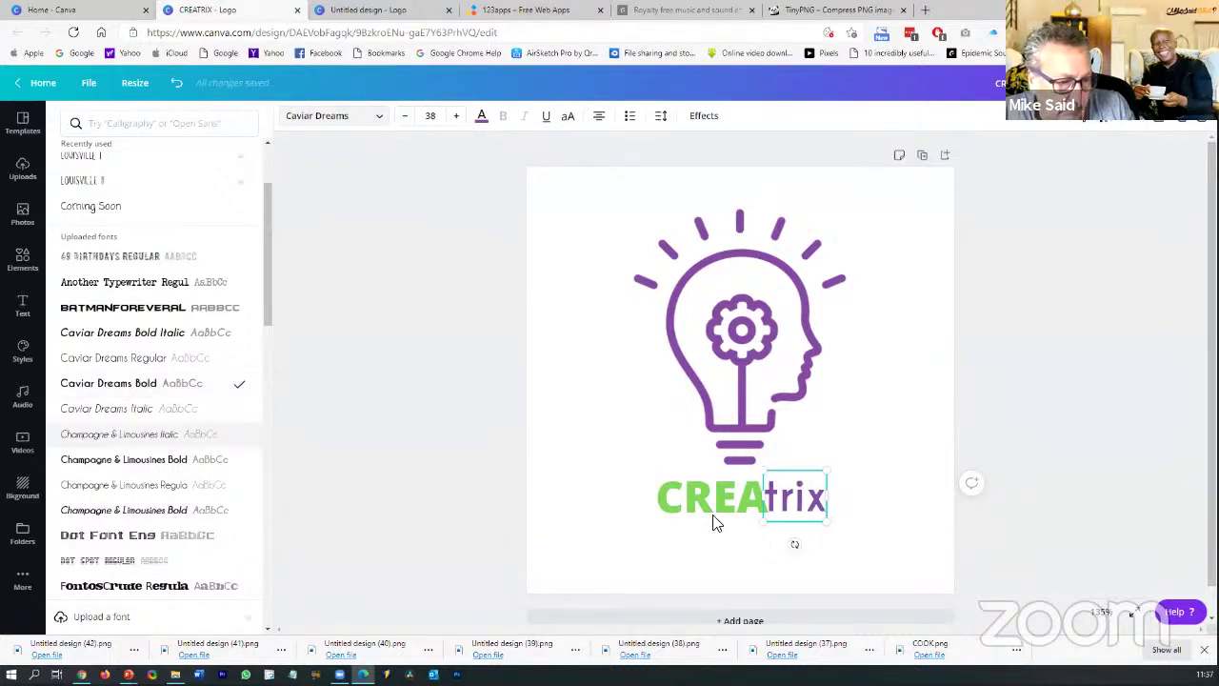
pyautogui.click(808, 514)
pyautogui.moveTo(805, 509); pyautogui.dragTo(822, 517)
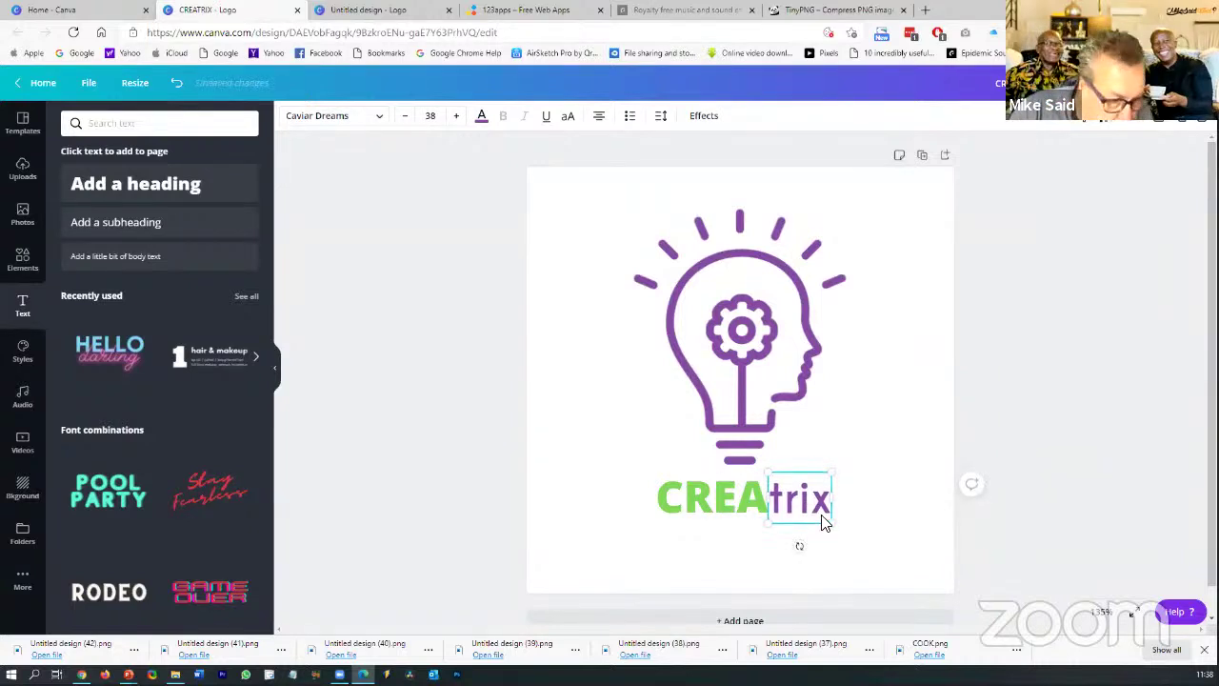
pyautogui.click(918, 490)
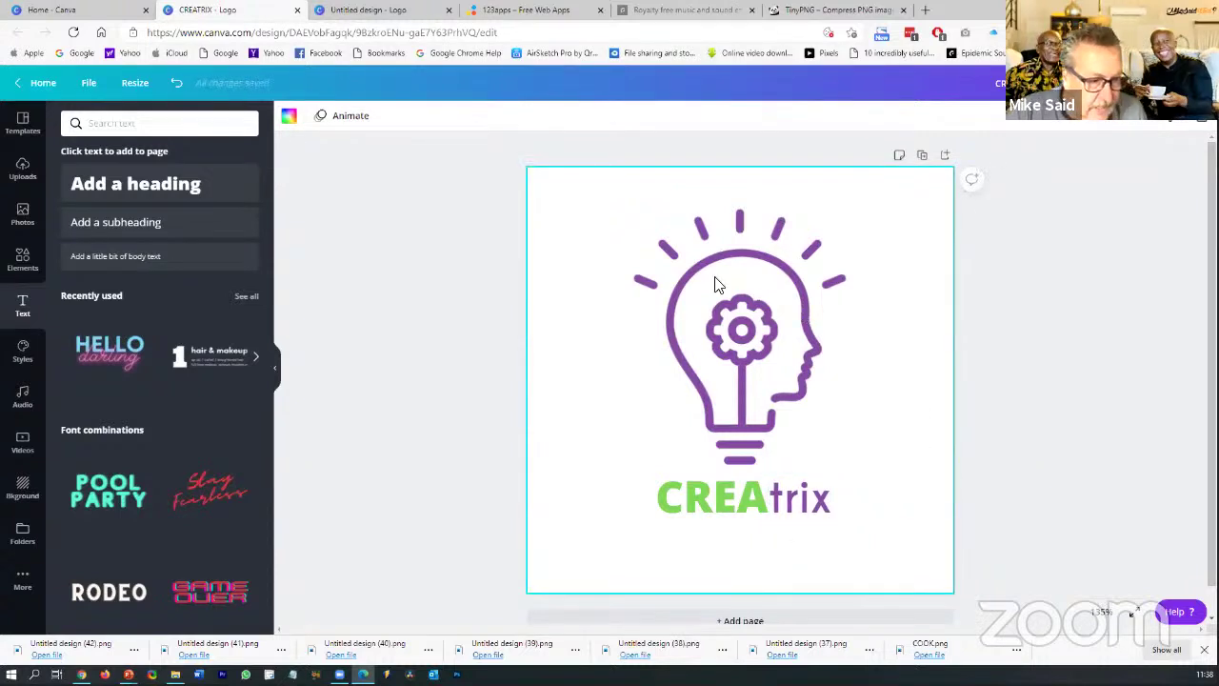
# Show the rulers and place a horizontal guide along the name's baseline and vertical guides at the light bulb's outermost left and right rays
pyautogui.click(89, 84)
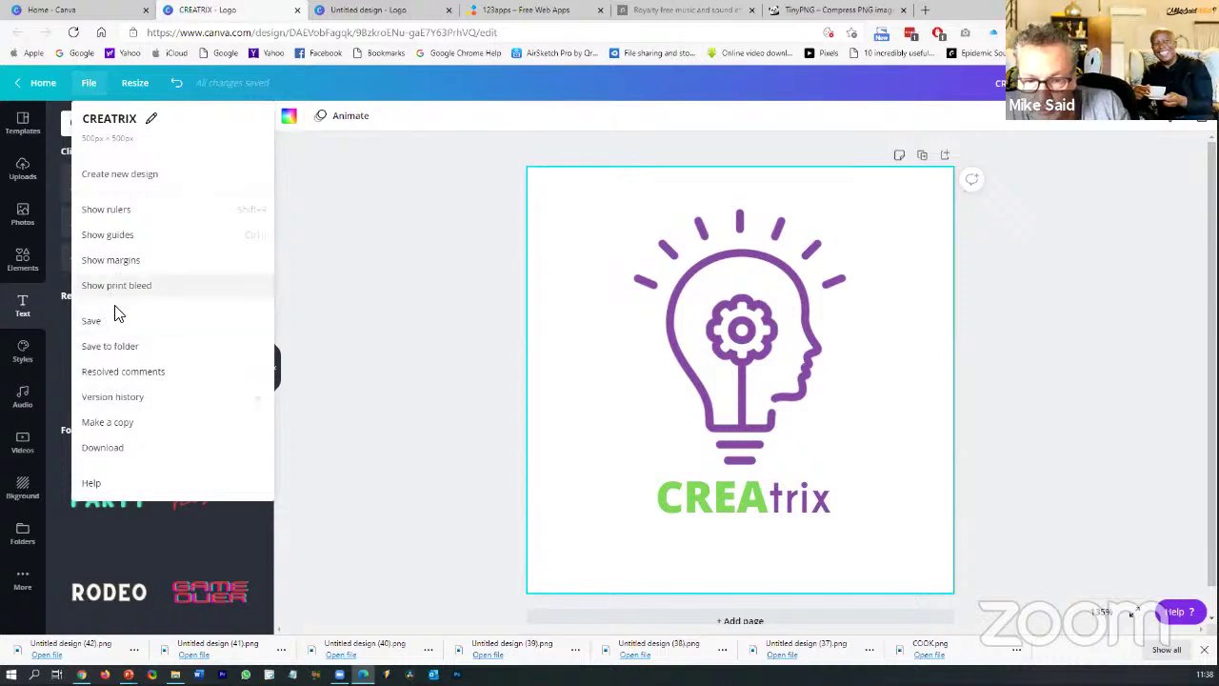
pyautogui.click(122, 210)
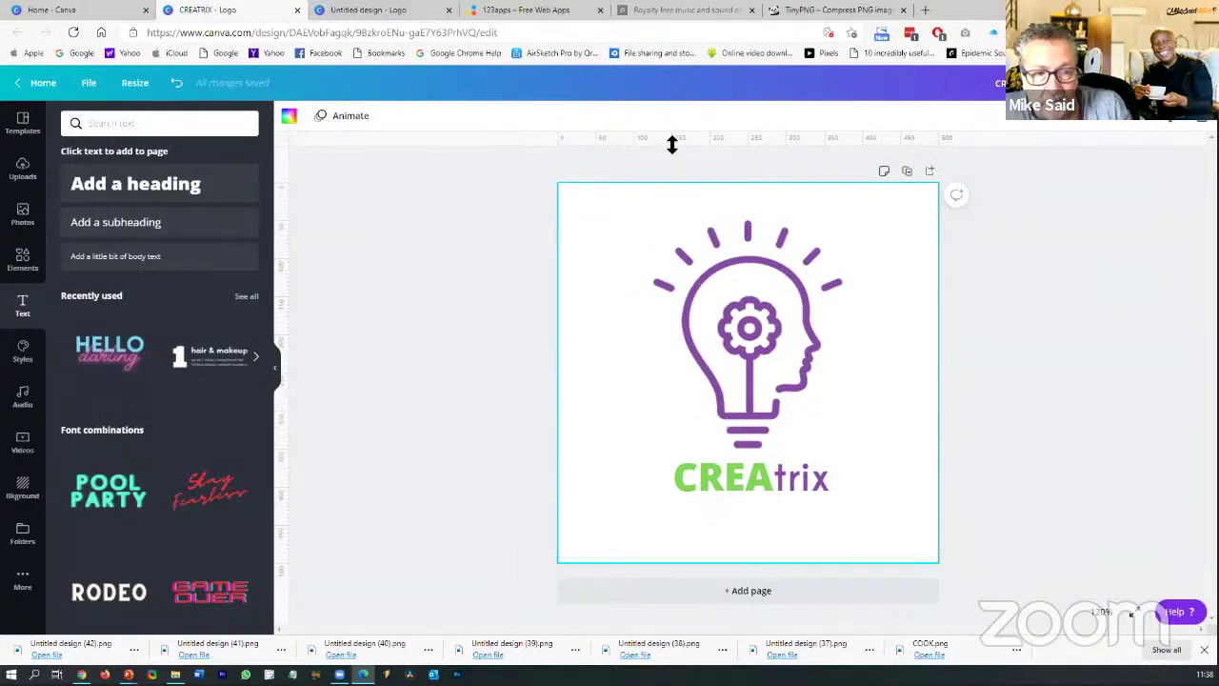
pyautogui.moveTo(652, 148); pyautogui.dragTo(635, 493)
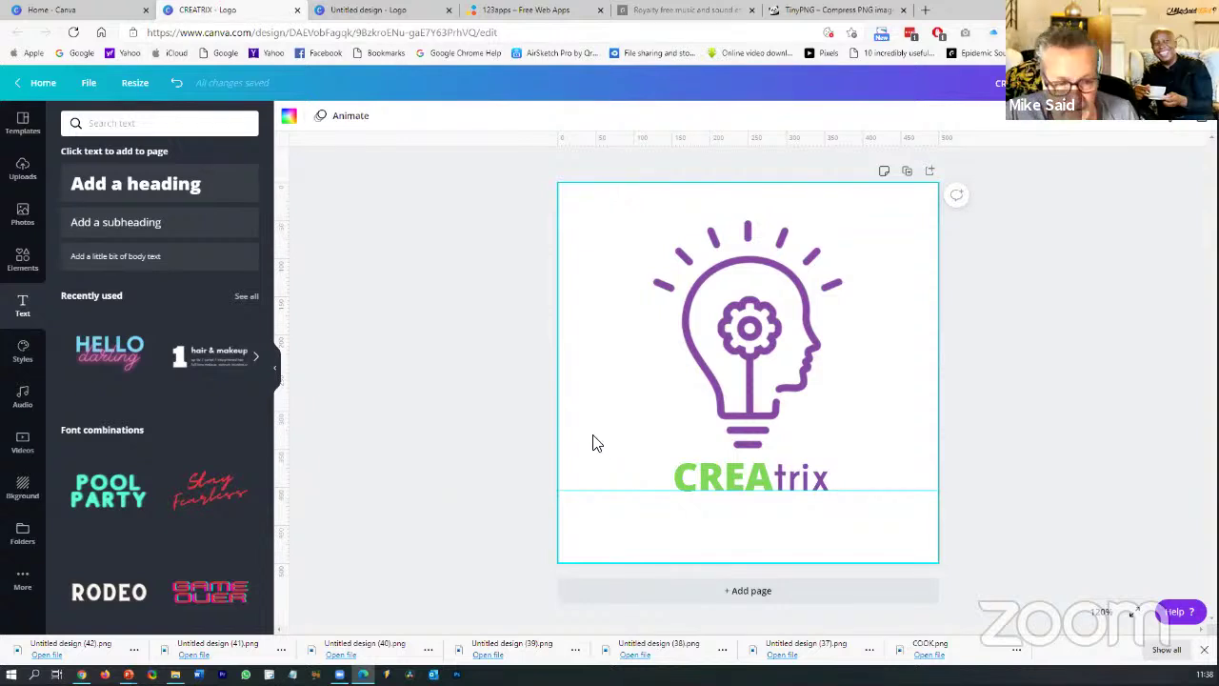
pyautogui.moveTo(280, 409); pyautogui.dragTo(655, 412)
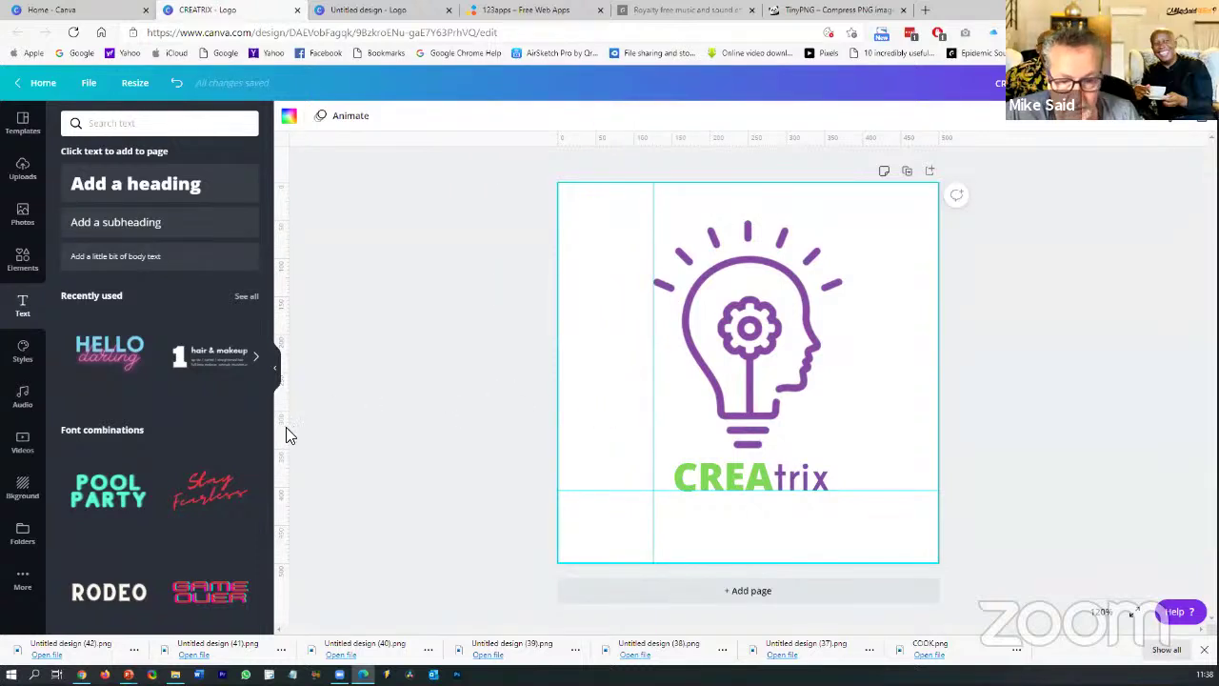
pyautogui.moveTo(605, 430); pyautogui.dragTo(787, 430)
pyautogui.moveTo(829, 431); pyautogui.dragTo(853, 426)
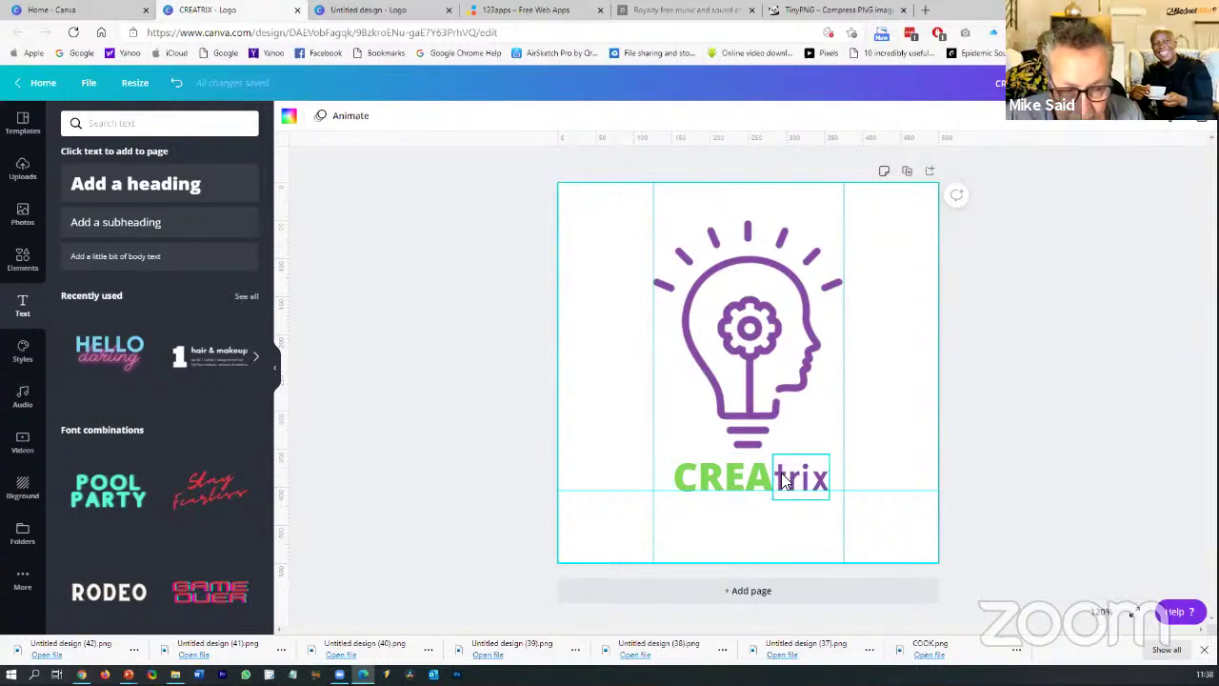
# Group the CREA and "trix" texts into one object
pyautogui.click(745, 472)
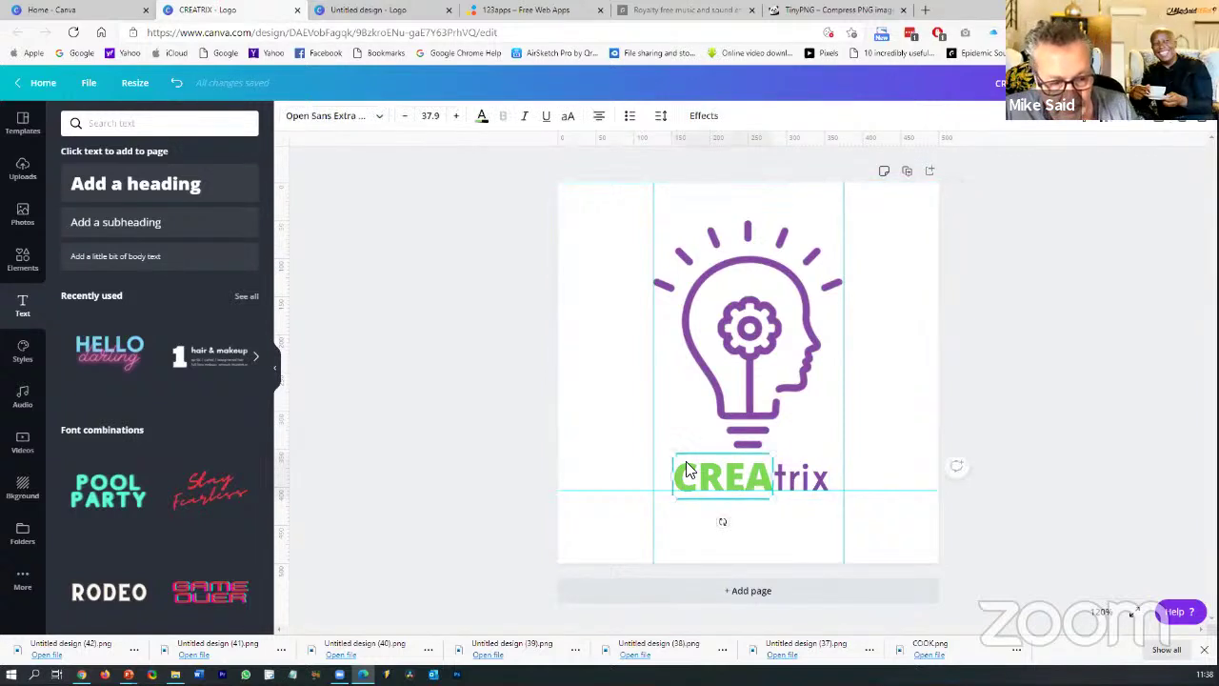
pyautogui.click(773, 545)
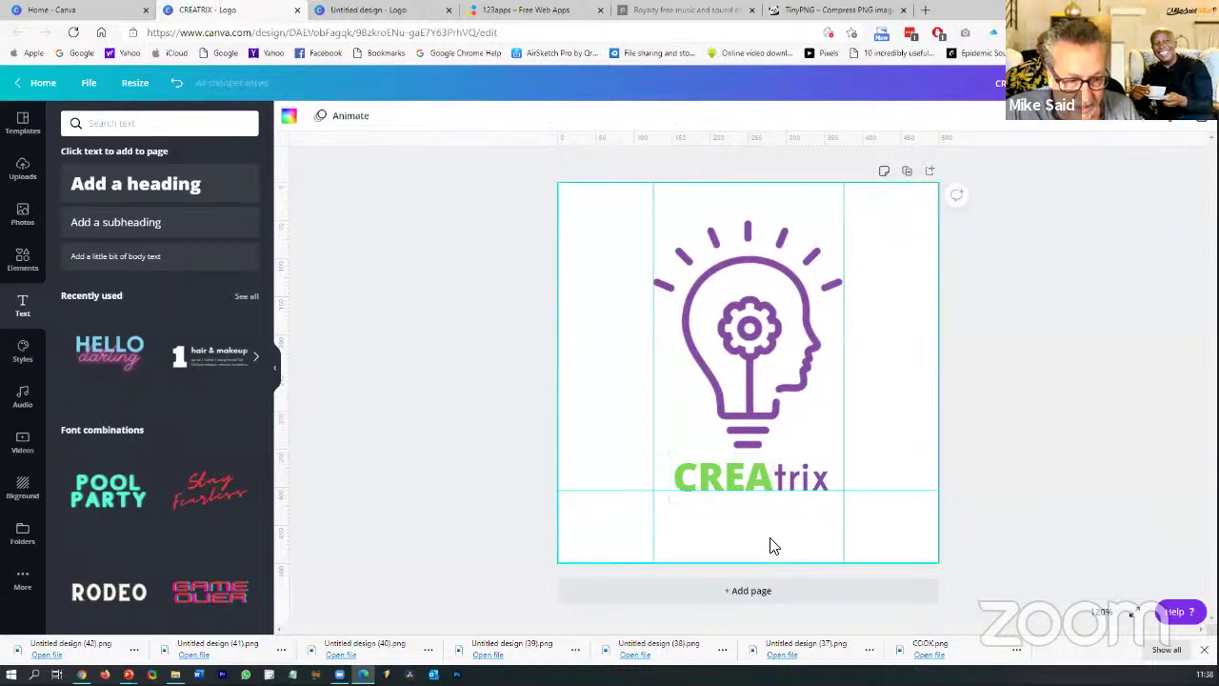
pyautogui.click(747, 475)
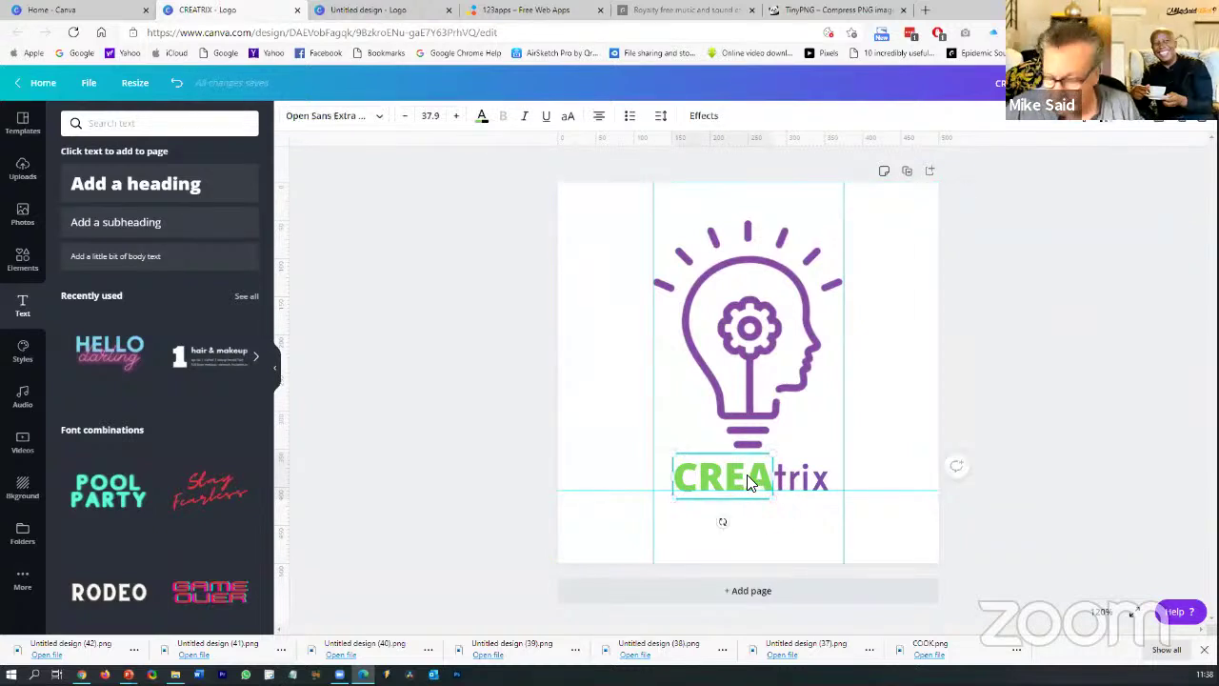
pyautogui.keyDown('shift'); pyautogui.click(798, 483); pyautogui.keyUp('shift')
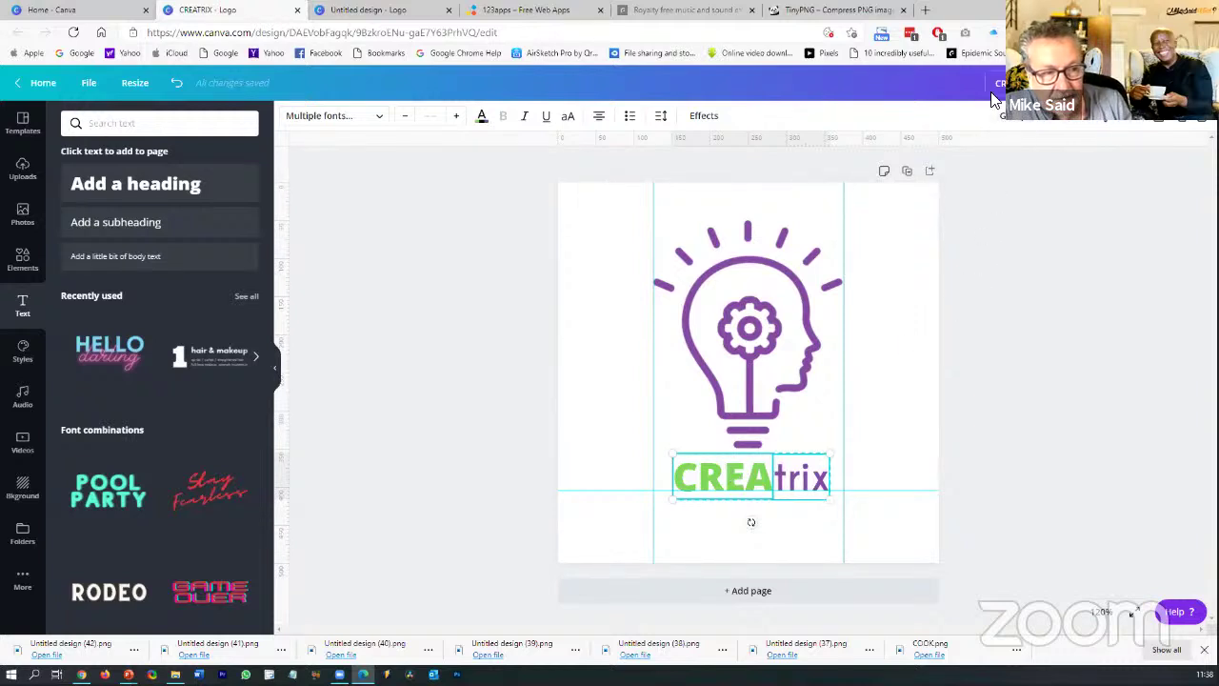
pyautogui.click(1017, 122)
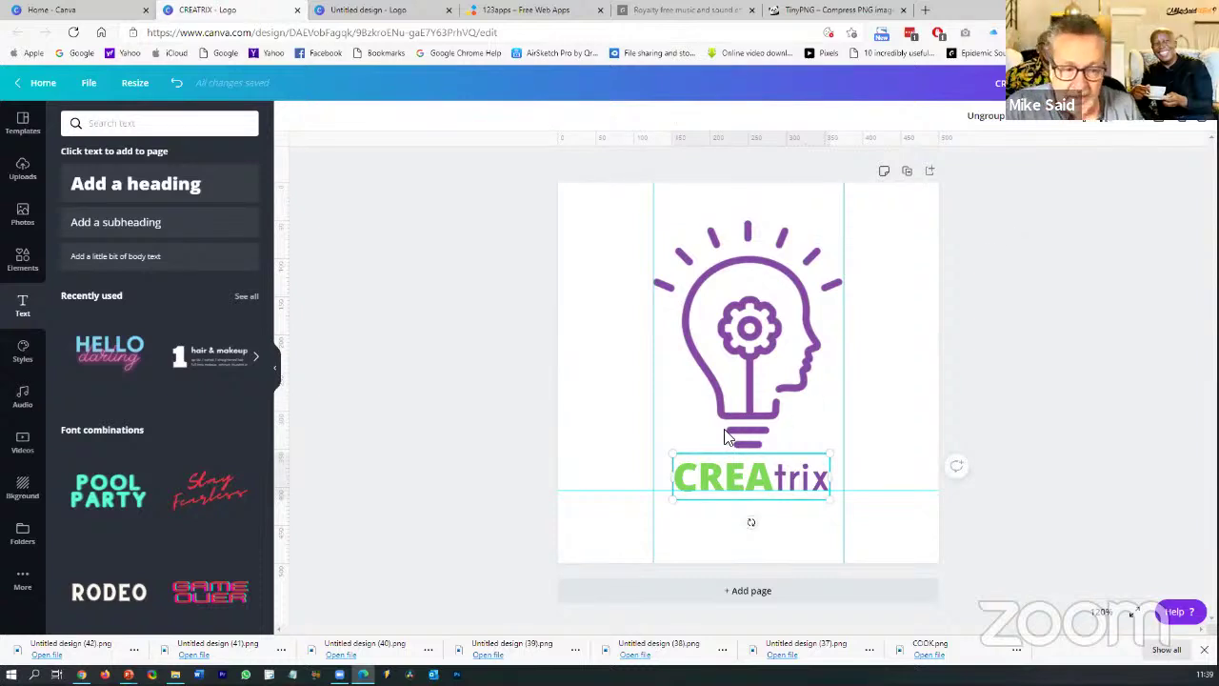
# Enlarge the grouped CREAtrix name so it spans the full width between the two vertical guides
pyautogui.moveTo(674, 457); pyautogui.dragTo(653, 449)
pyautogui.moveTo(836, 446); pyautogui.dragTo(843, 448)
pyautogui.click(810, 473)
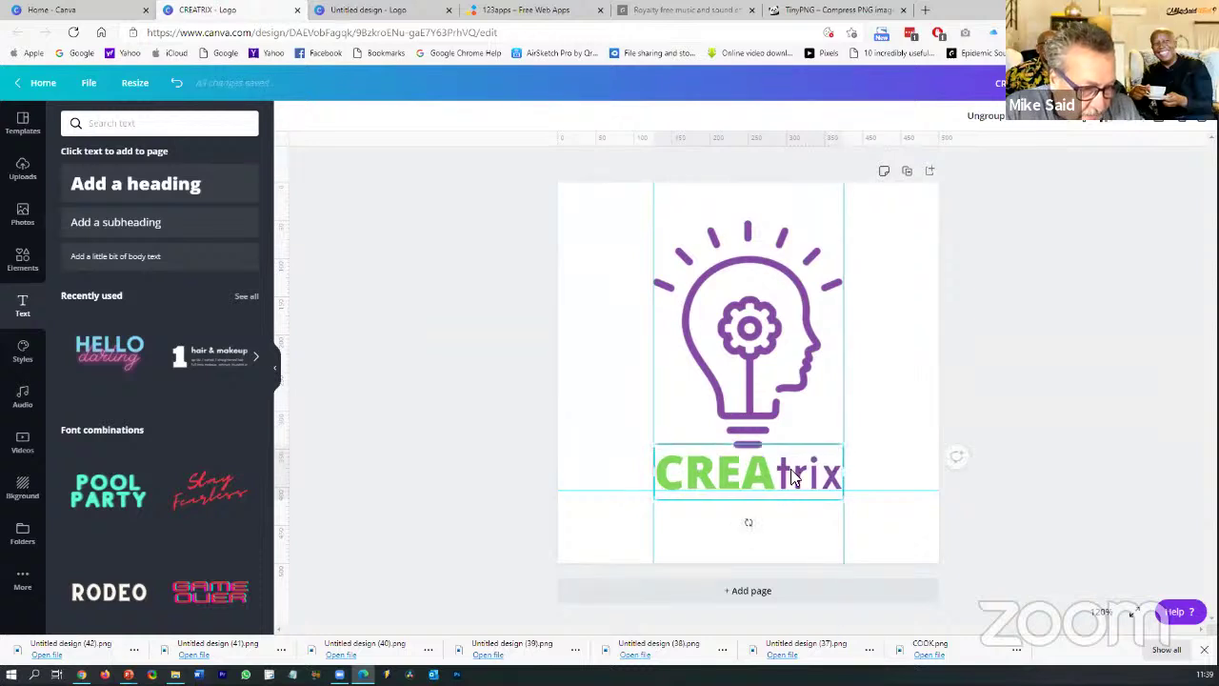
pyautogui.click(967, 482)
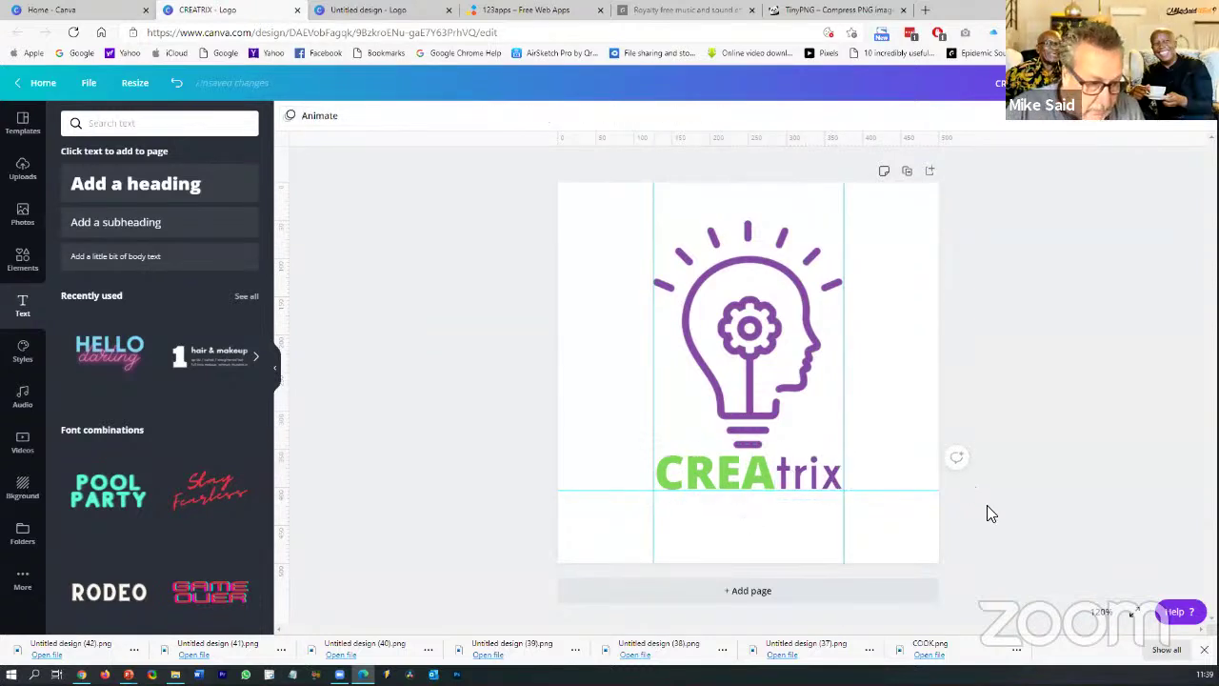
# Nudge the grouped CREAtrix name down to leave a small gap below the light bulb's base
pyautogui.click(769, 493)
pyautogui.press('Down')
pyautogui.press('Down')
pyautogui.press('Down')
pyautogui.press('Down')
pyautogui.press('Down')
pyautogui.press('Down')
pyautogui.press('Down')
pyautogui.press('Down')
pyautogui.press('Down')
pyautogui.press('Down')
pyautogui.press('Down')
pyautogui.press('Down')
pyautogui.press('Down')
pyautogui.press('Down')
pyautogui.press('Down')
pyautogui.press('Down')
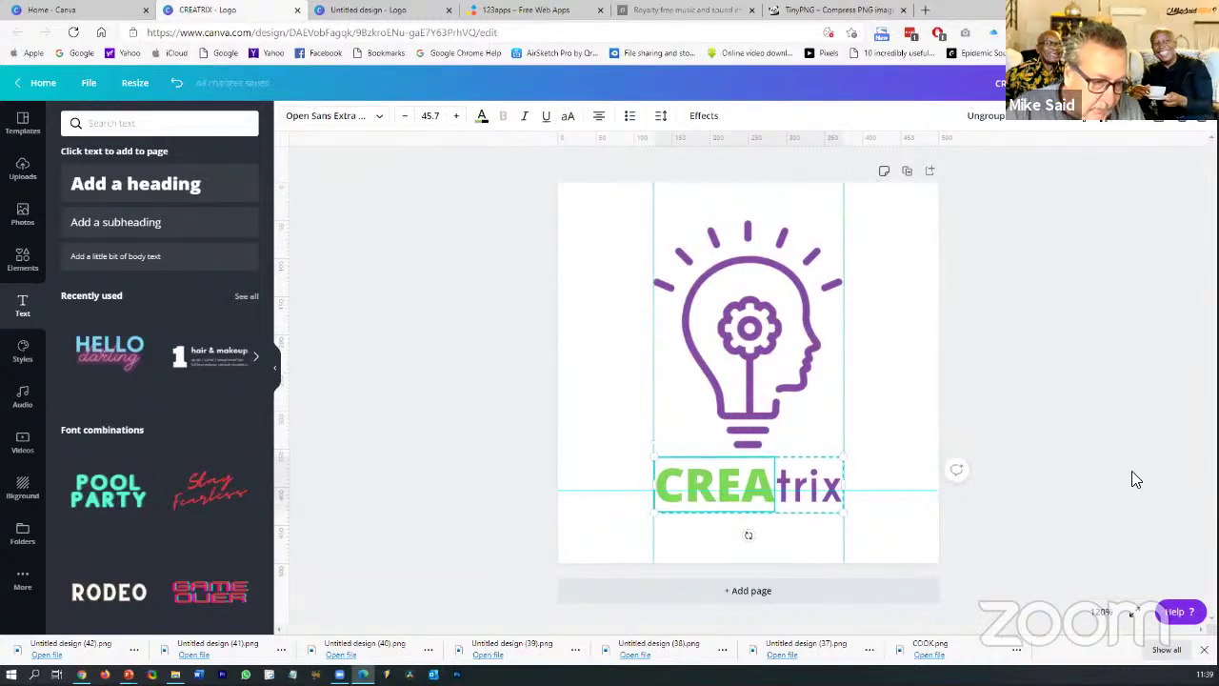
pyautogui.click(1132, 470)
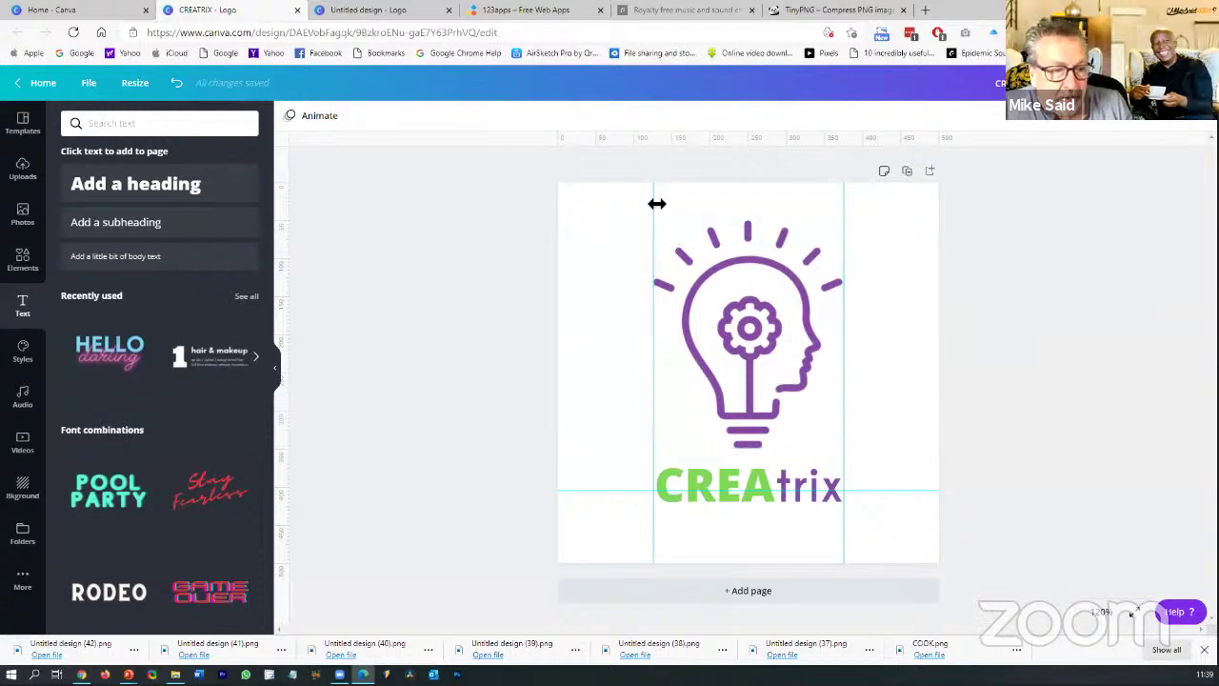
# Remove the two vertical guides and the horizontal guide from the logo page
pyautogui.moveTo(653, 201); pyautogui.dragTo(391, 227)
pyautogui.moveTo(842, 207); pyautogui.dragTo(1040, 248)
pyautogui.moveTo(887, 490); pyautogui.dragTo(886, 577)
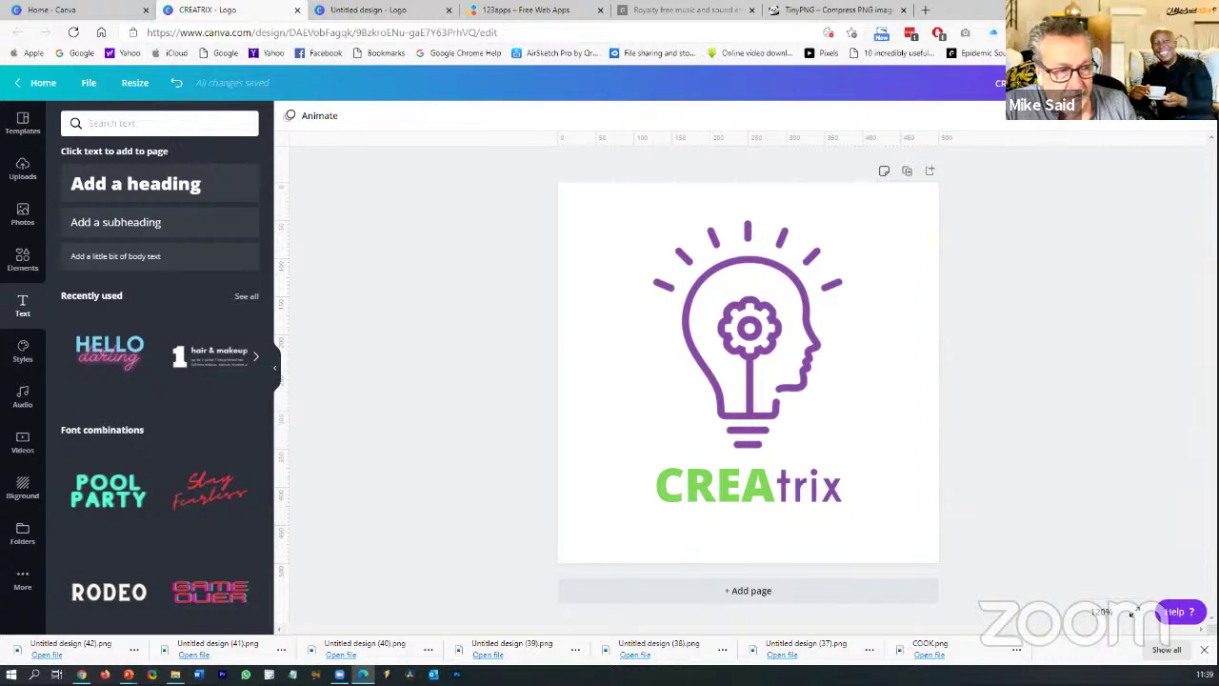
# Review the download file types, download the logo as a PNG at size 1, and return to editing
pyautogui.click(1163, 83)
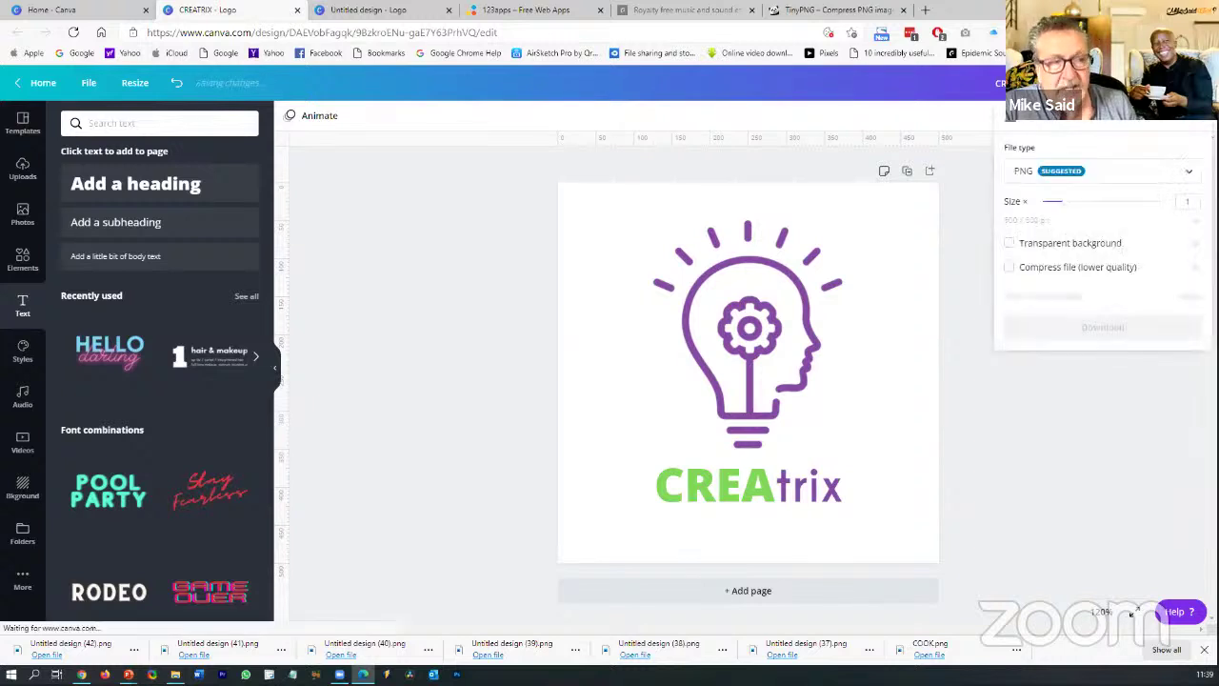
pyautogui.click(1123, 171)
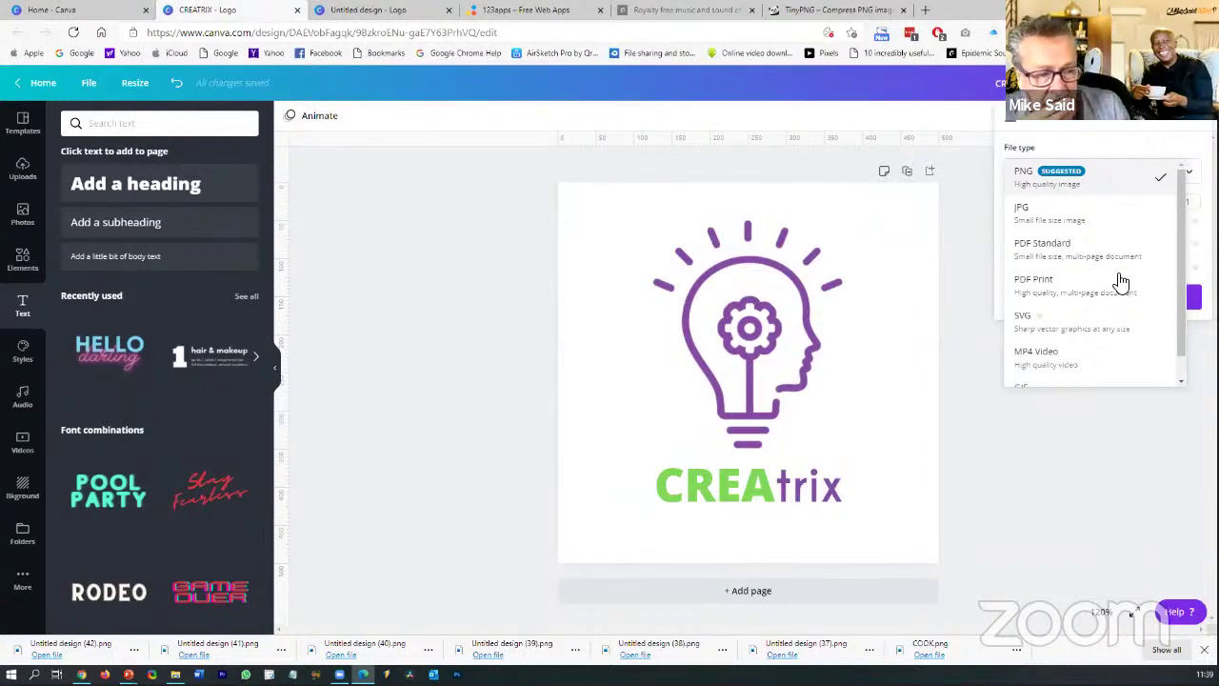
pyautogui.scroll(-1, 1104, 285)
pyautogui.scroll(1, 1097, 303)
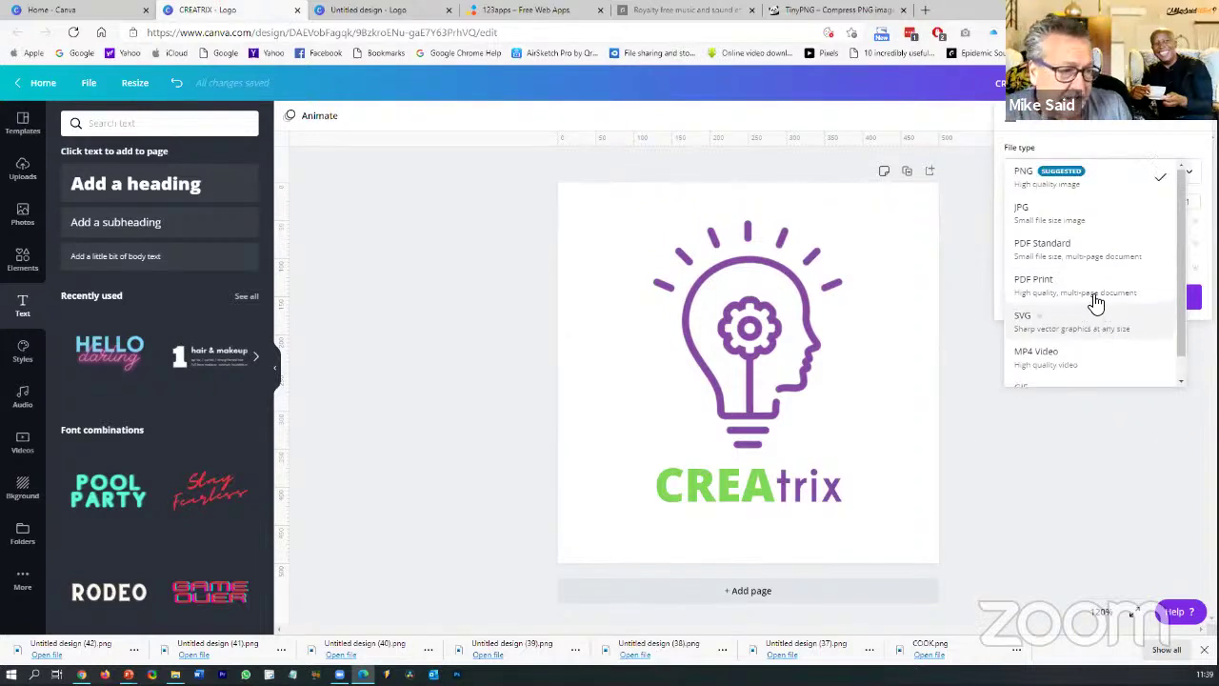
pyautogui.click(1104, 179)
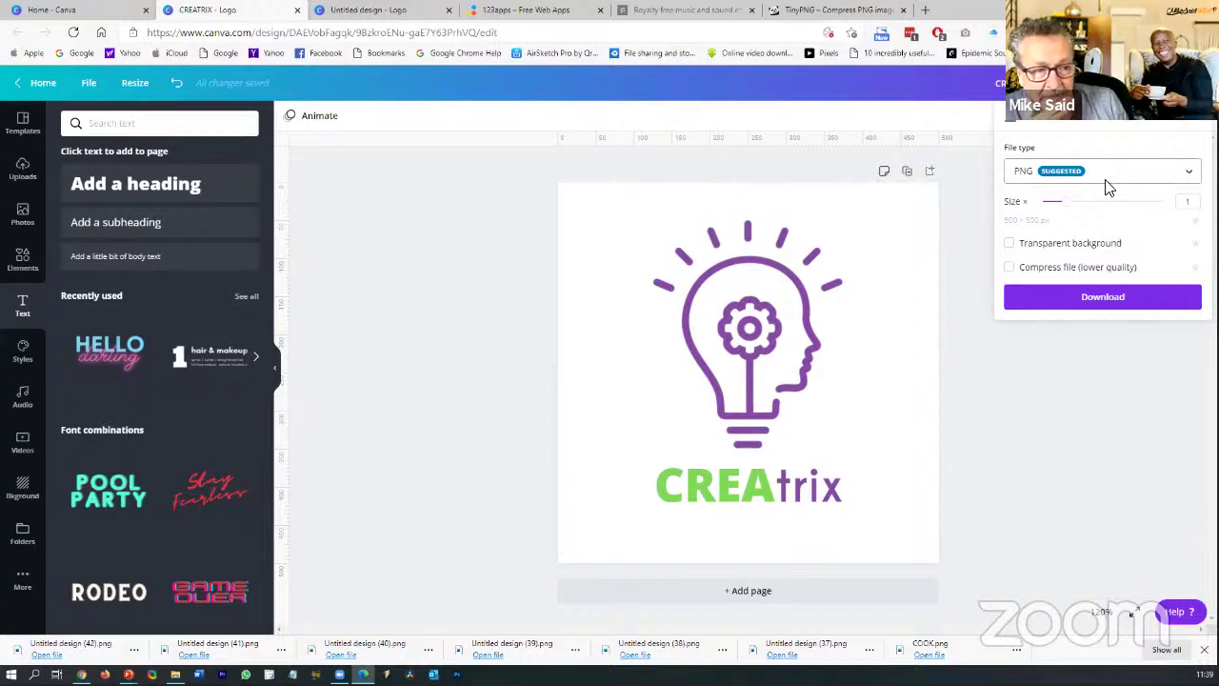
pyautogui.click(1104, 298)
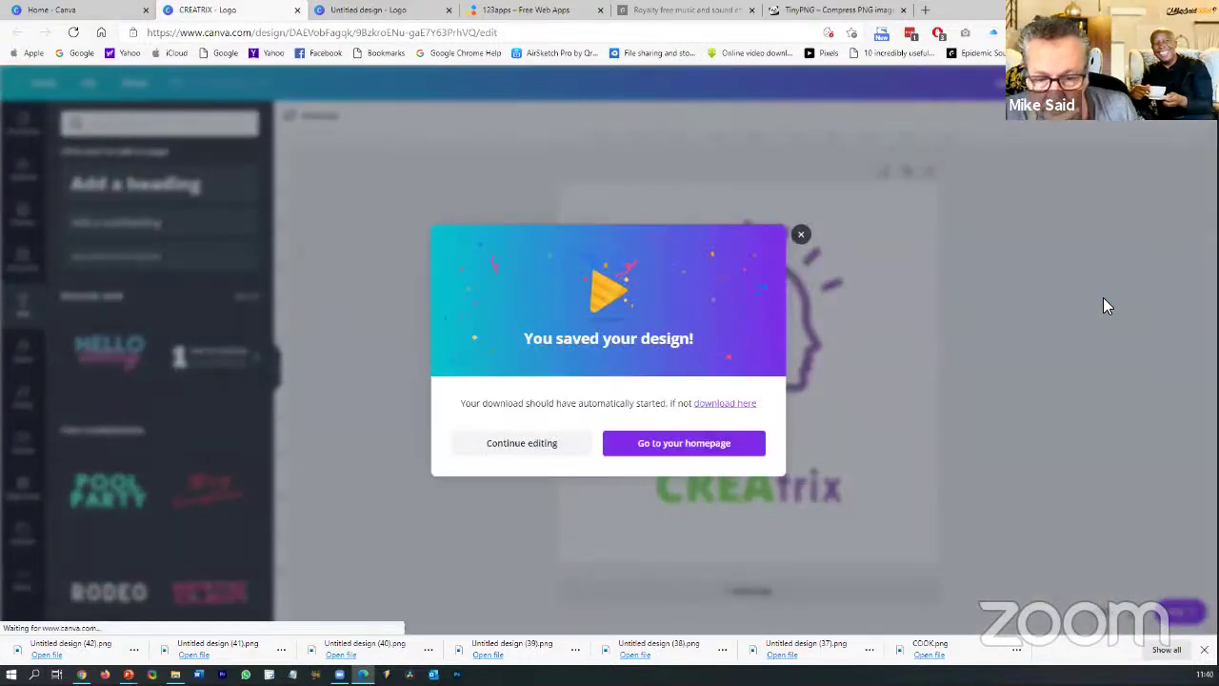
pyautogui.click(520, 454)
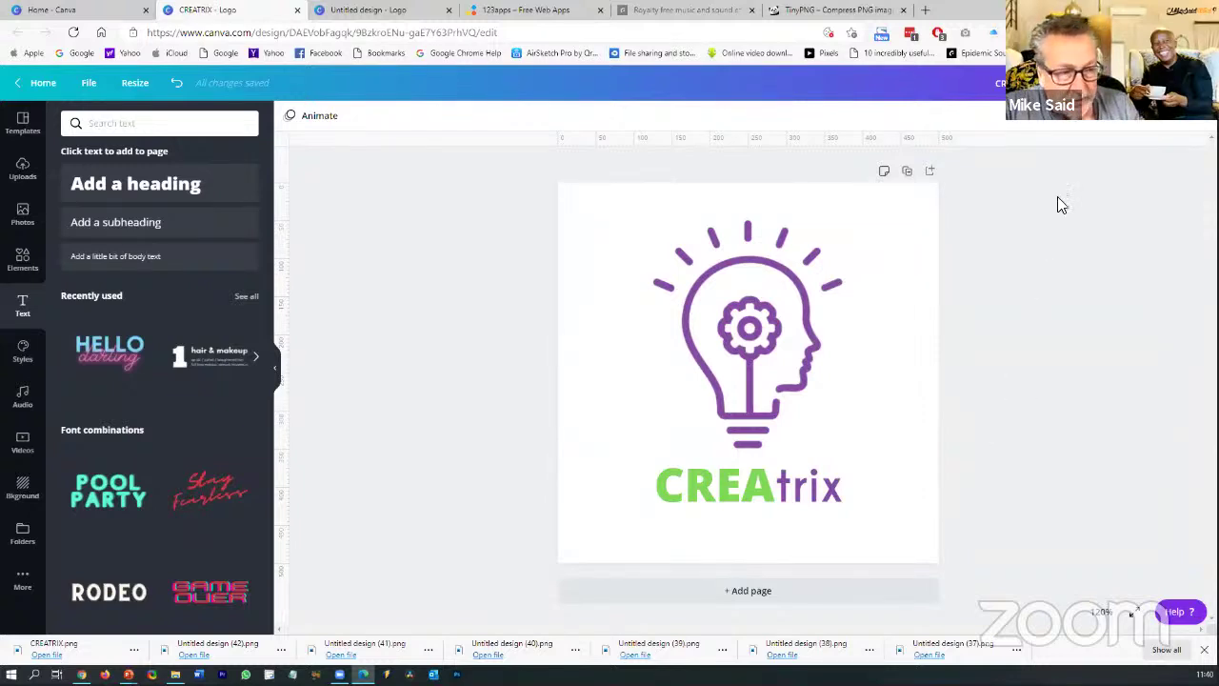
# Download the logo again as a PNG with a transparent background, and return to editing
pyautogui.click(1143, 83)
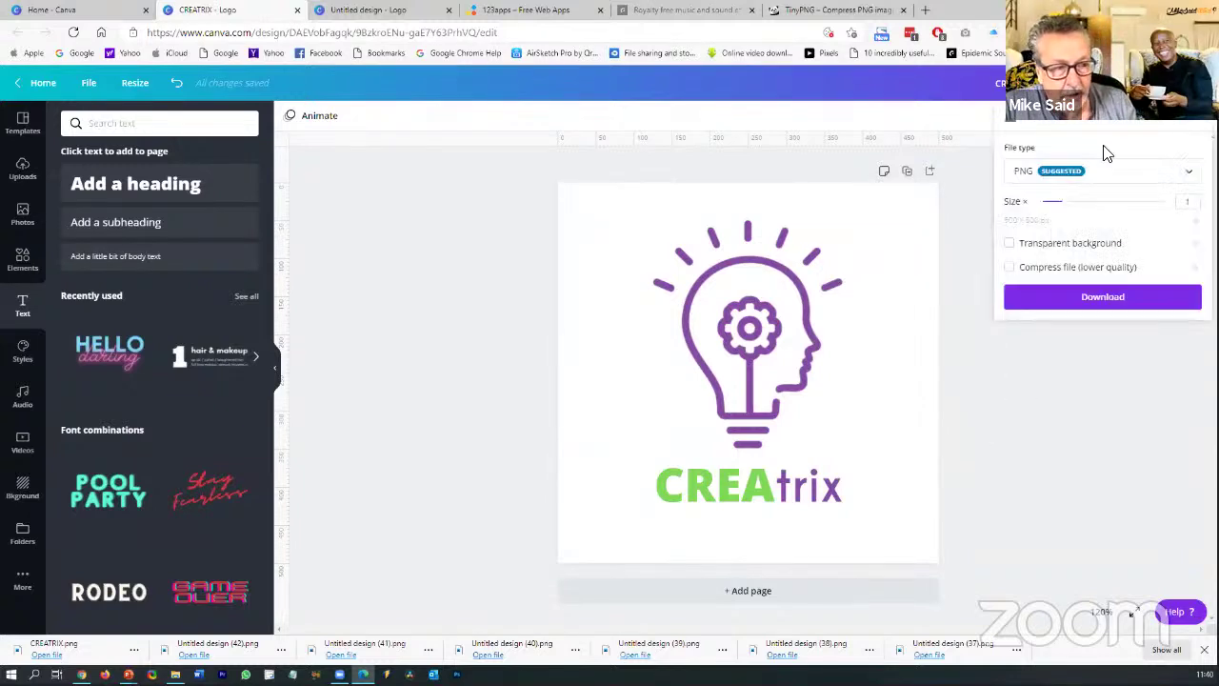
pyautogui.click(1064, 245)
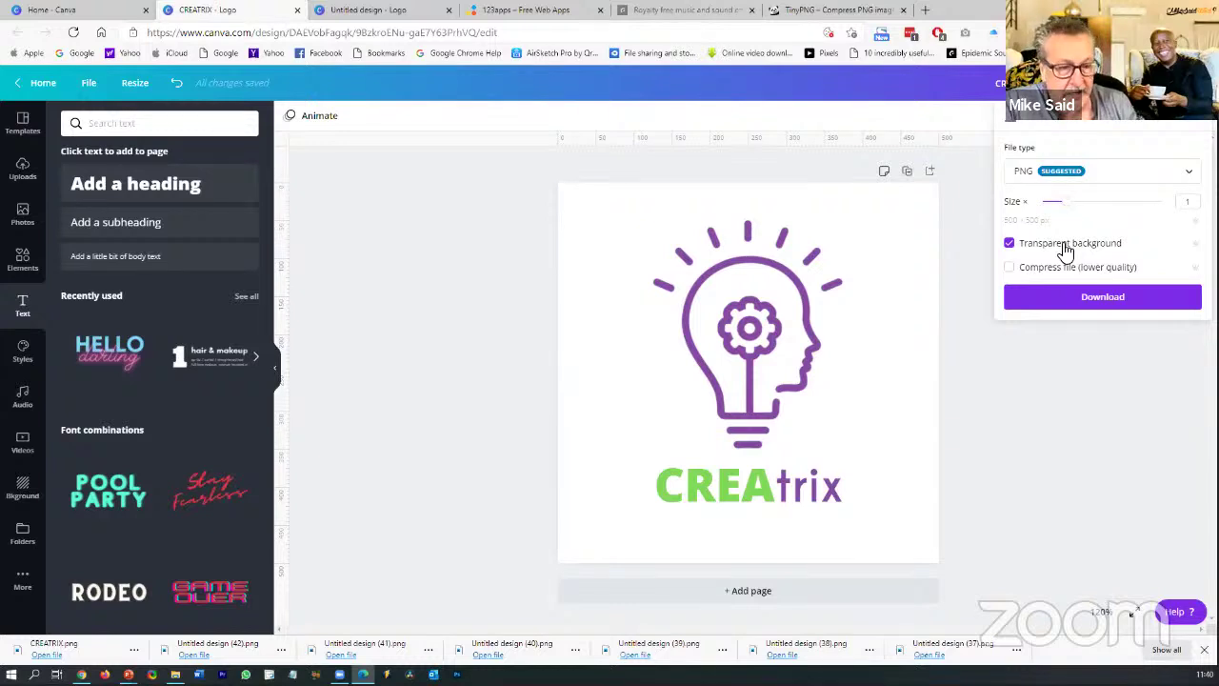
pyautogui.click(1074, 303)
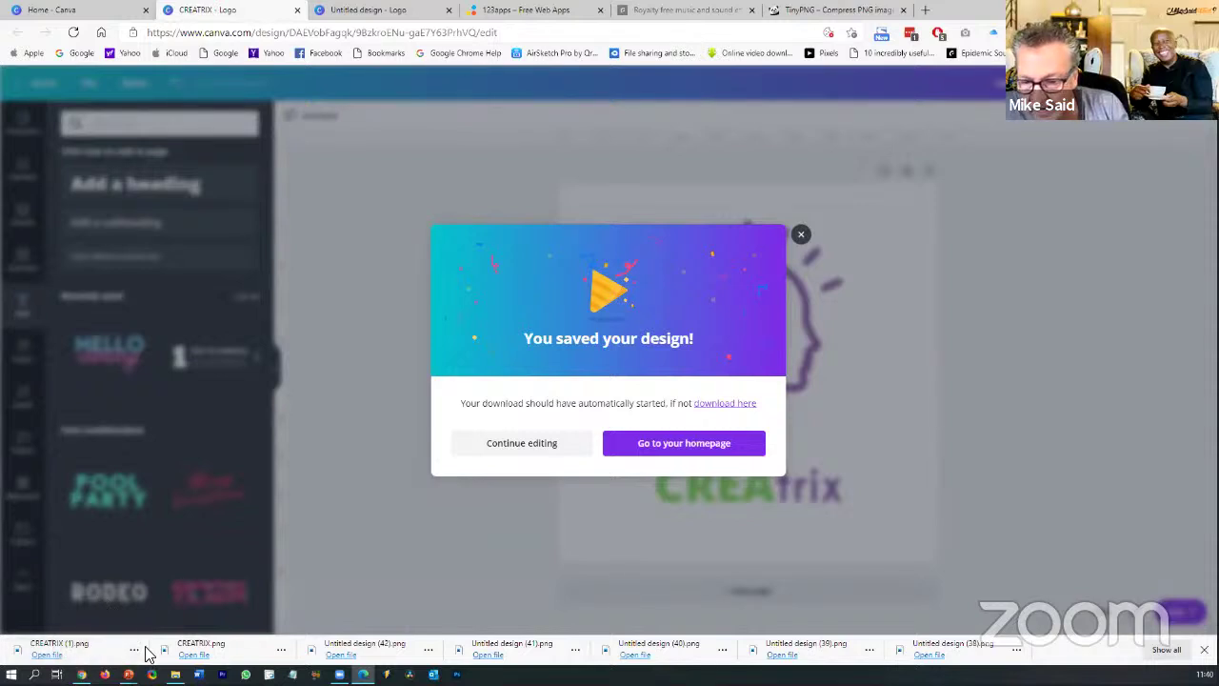
pyautogui.click(514, 447)
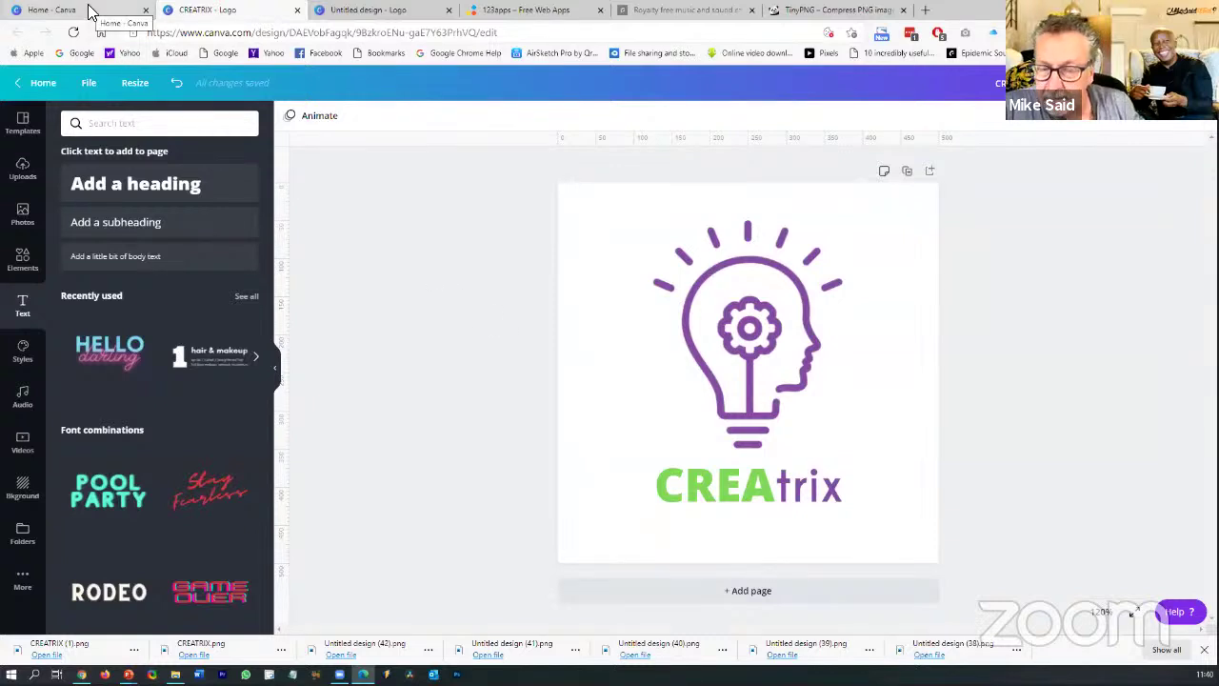
# Upload the downloaded CREATRIX.png and the transparent CREATRIX (1).png to the image uploads
pyautogui.click(28, 168)
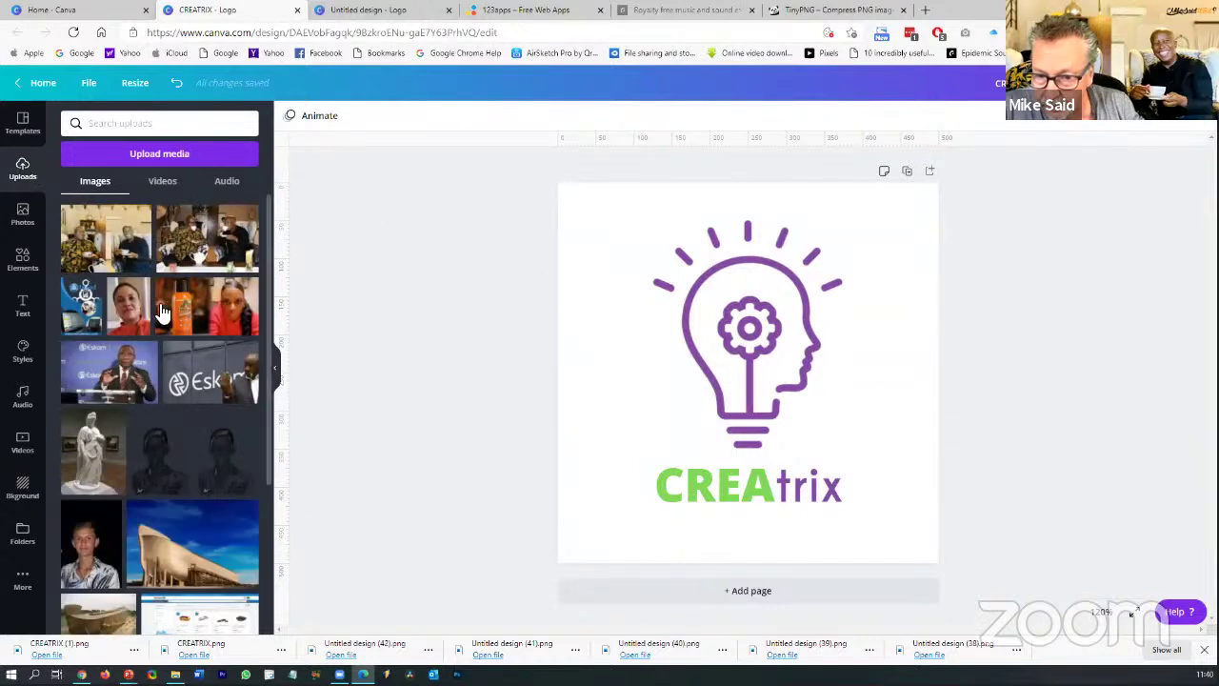
pyautogui.click(83, 655)
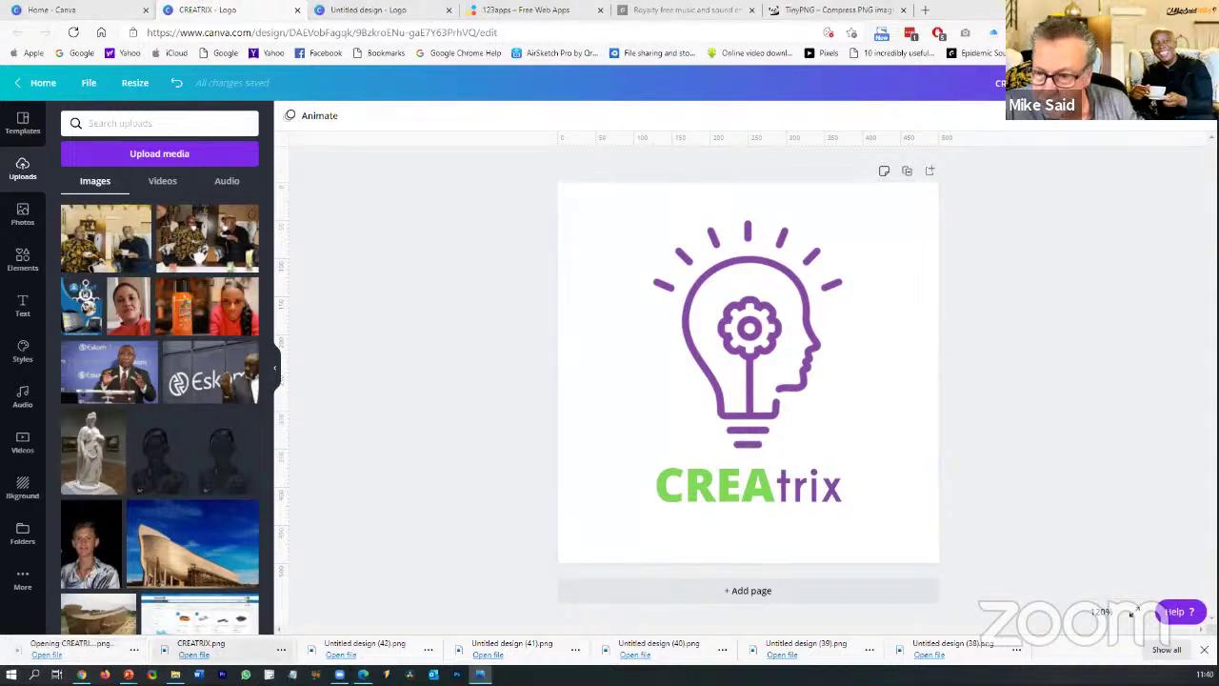
pyautogui.moveTo(231, 648); pyautogui.dragTo(158, 248)
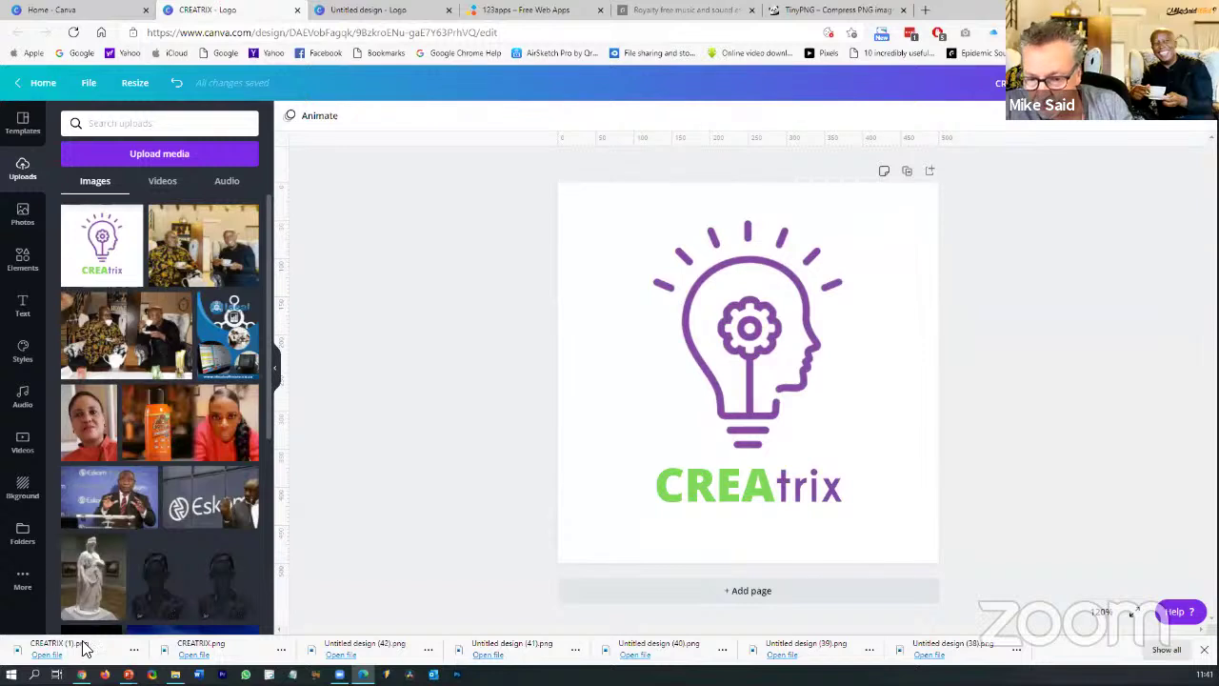
pyautogui.moveTo(78, 655); pyautogui.dragTo(118, 286)
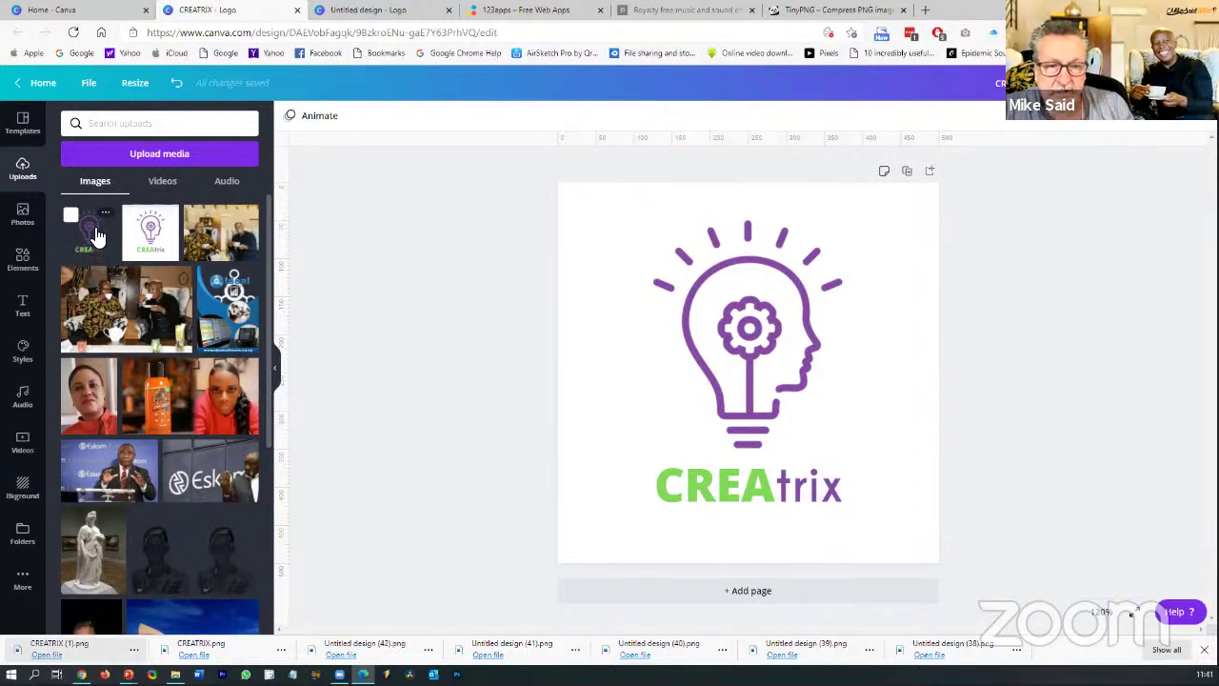
# Go to the list of all designs from the Canva home page, refresh it, and open the CREATRIX design
pyautogui.click(93, 9)
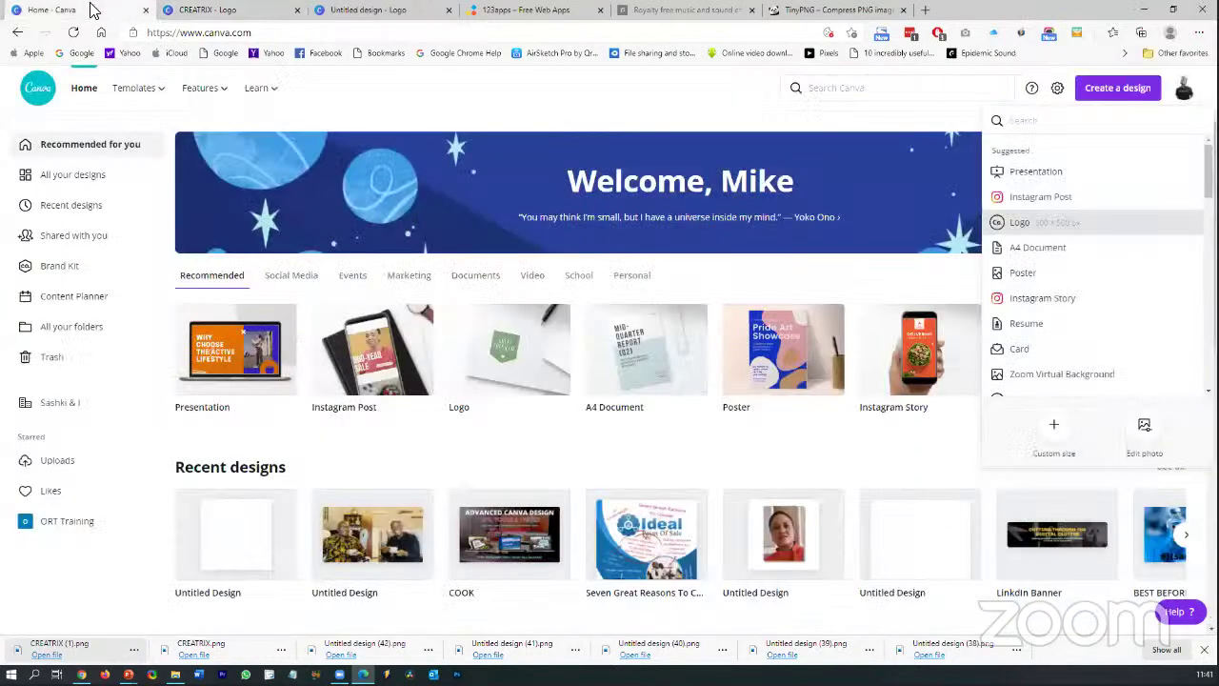
pyautogui.click(202, 12)
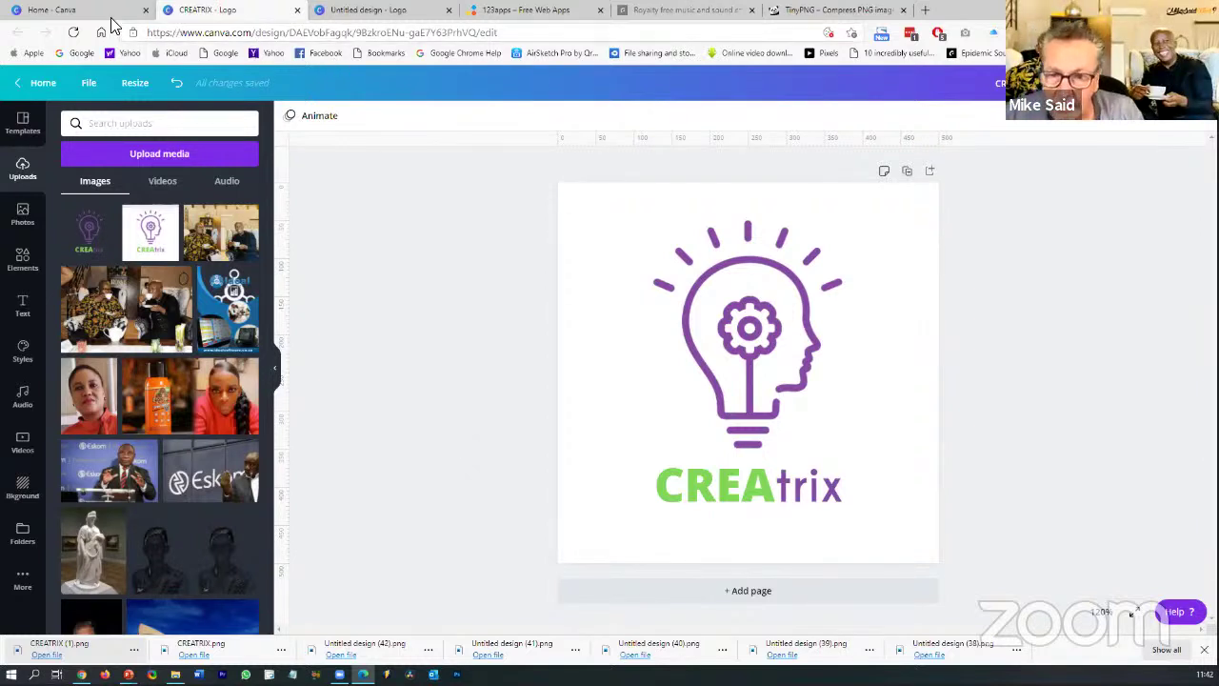
pyautogui.click(63, 11)
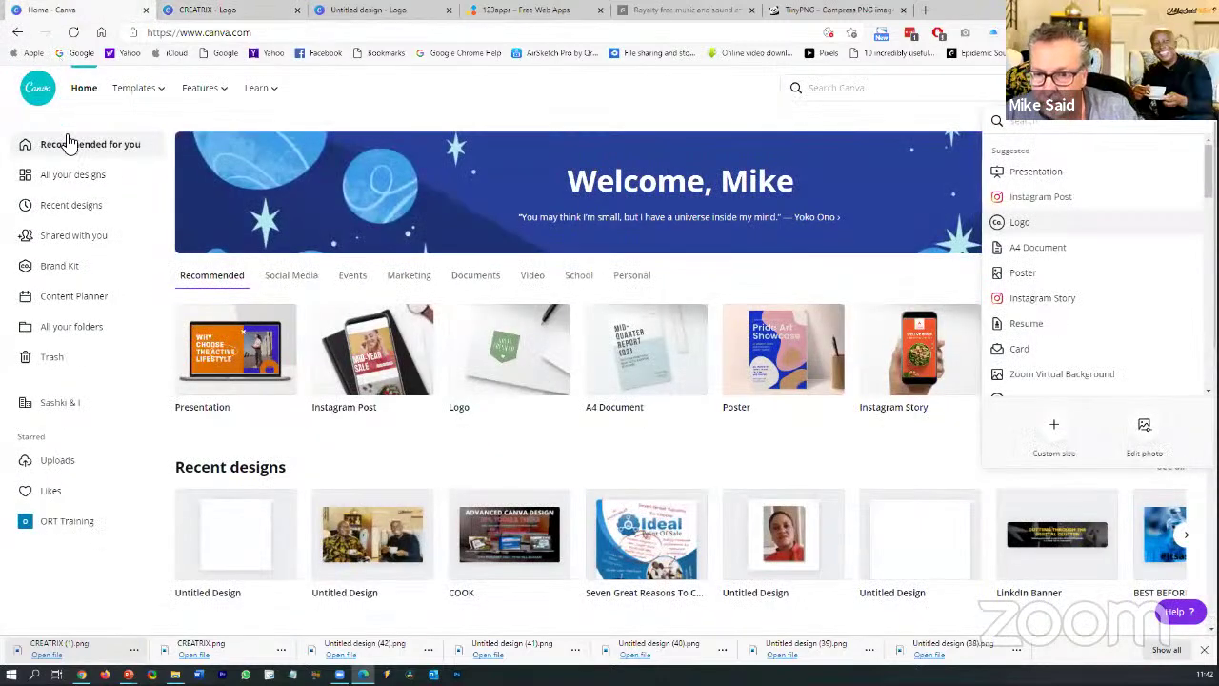
pyautogui.click(67, 176)
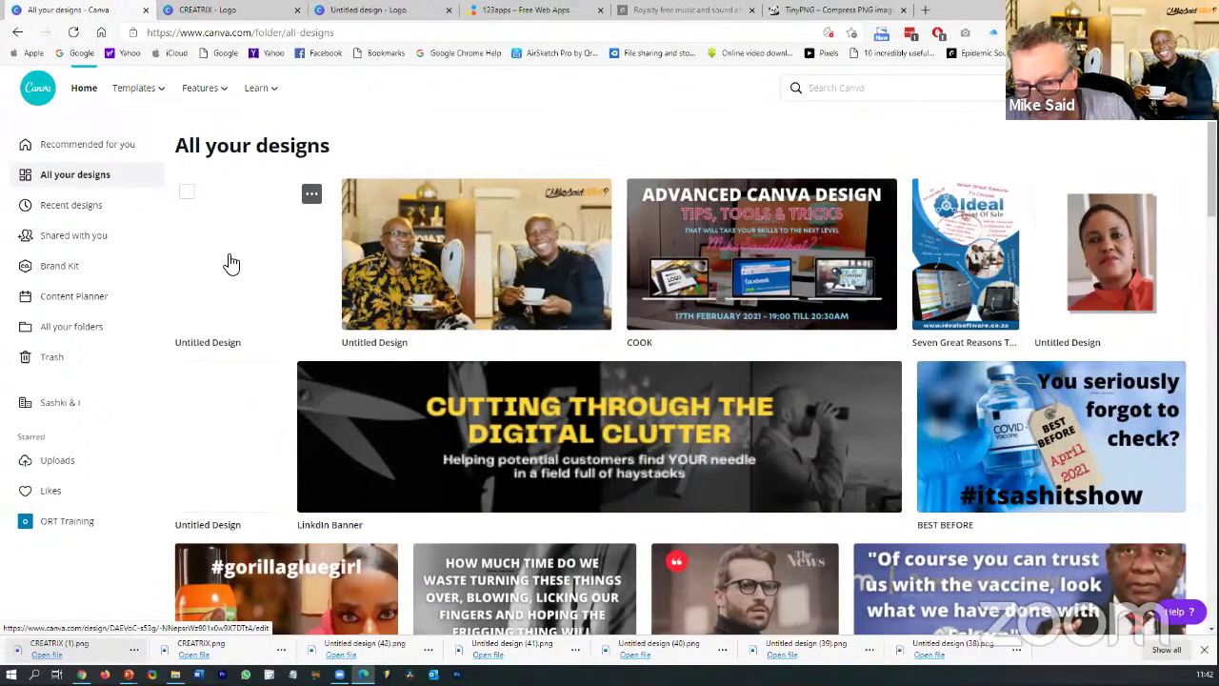
pyautogui.click(76, 34)
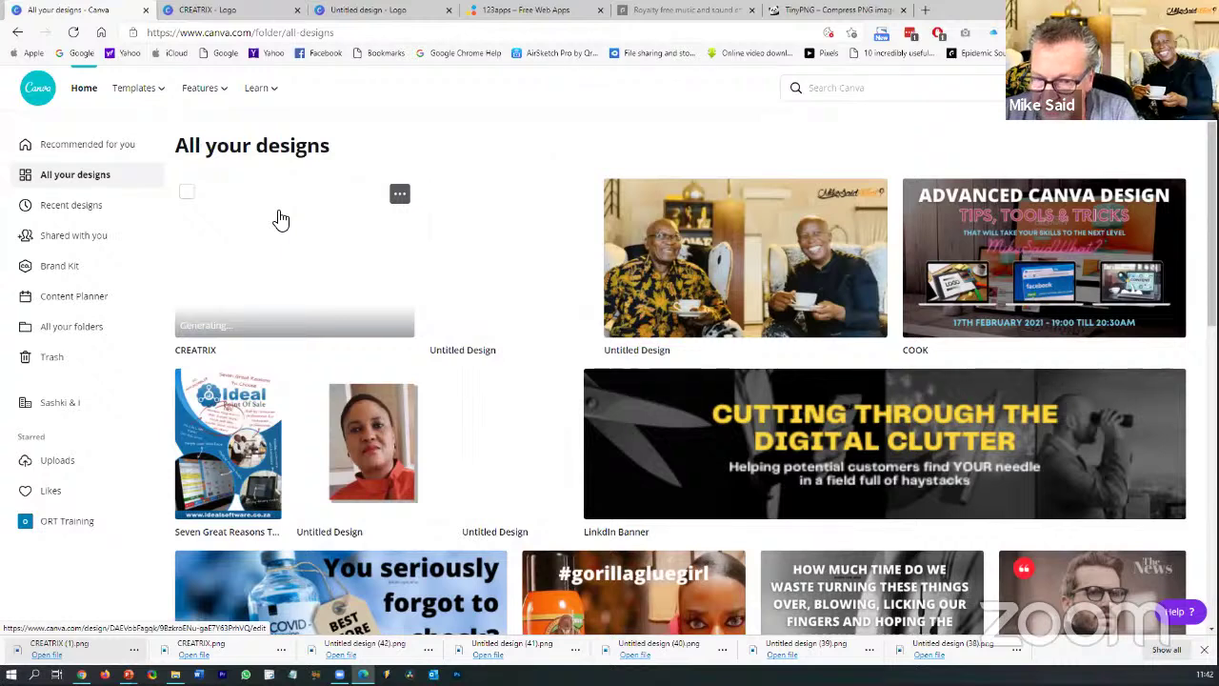
pyautogui.click(309, 255)
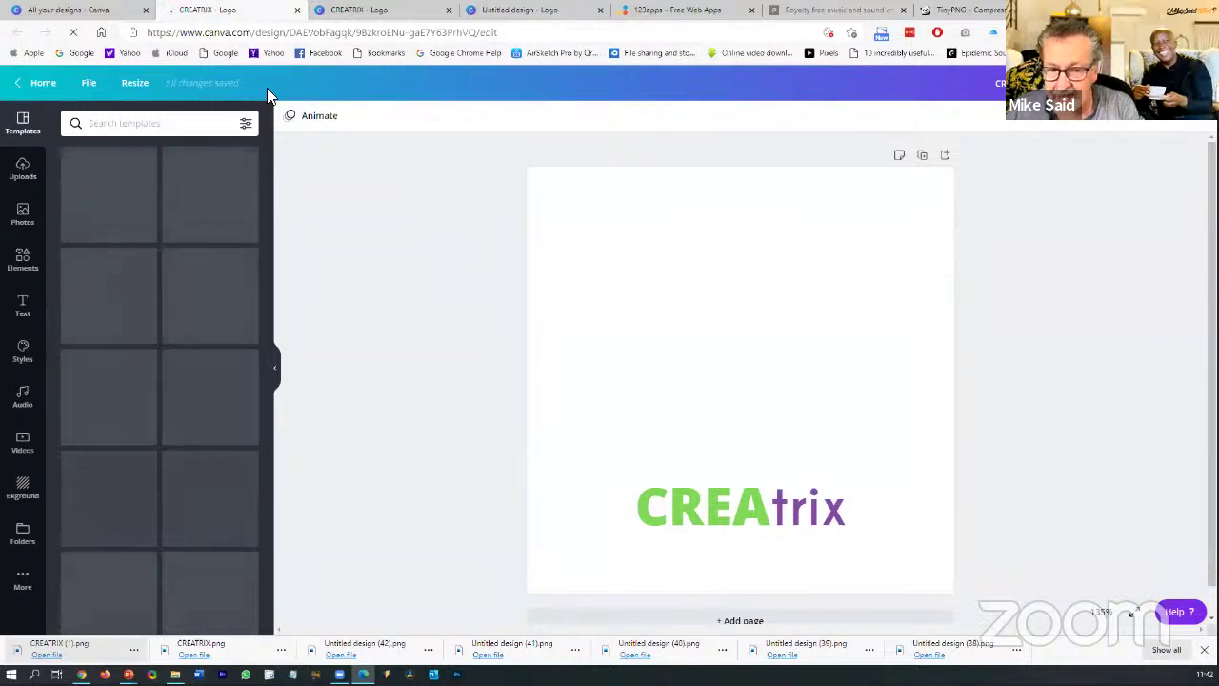
# Check the list of all designs, return to the CREATRIX logo design, and review its PNG download options
pyautogui.click(62, 10)
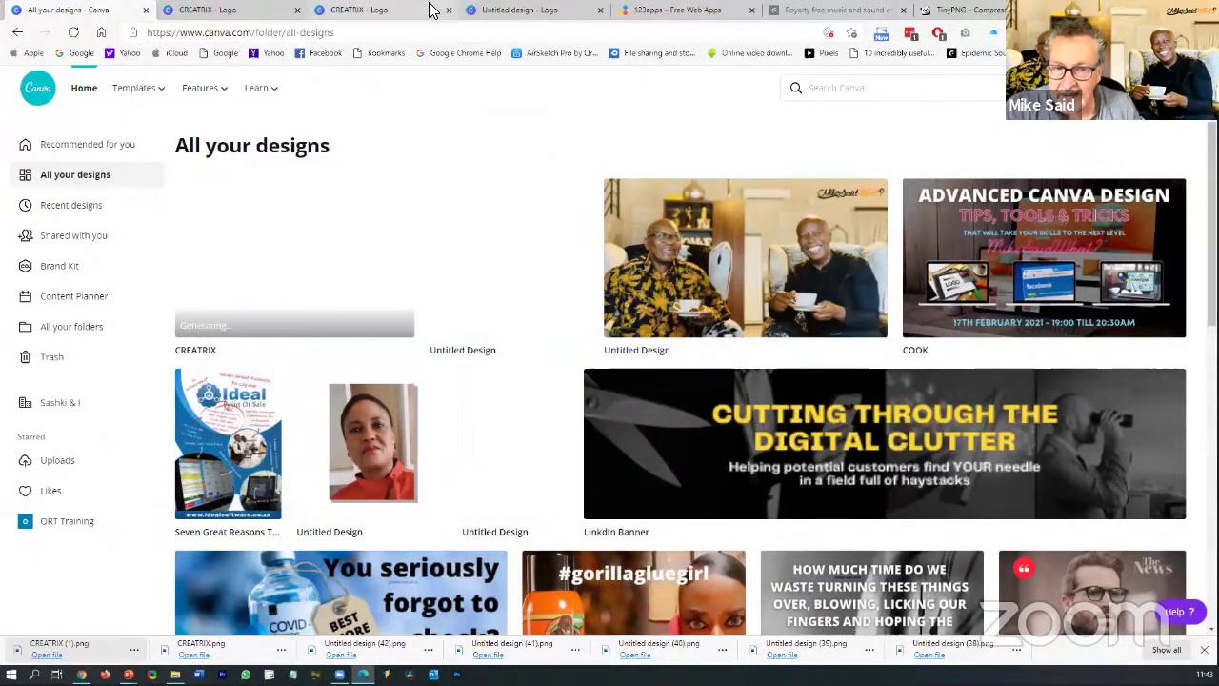
pyautogui.click(385, 19)
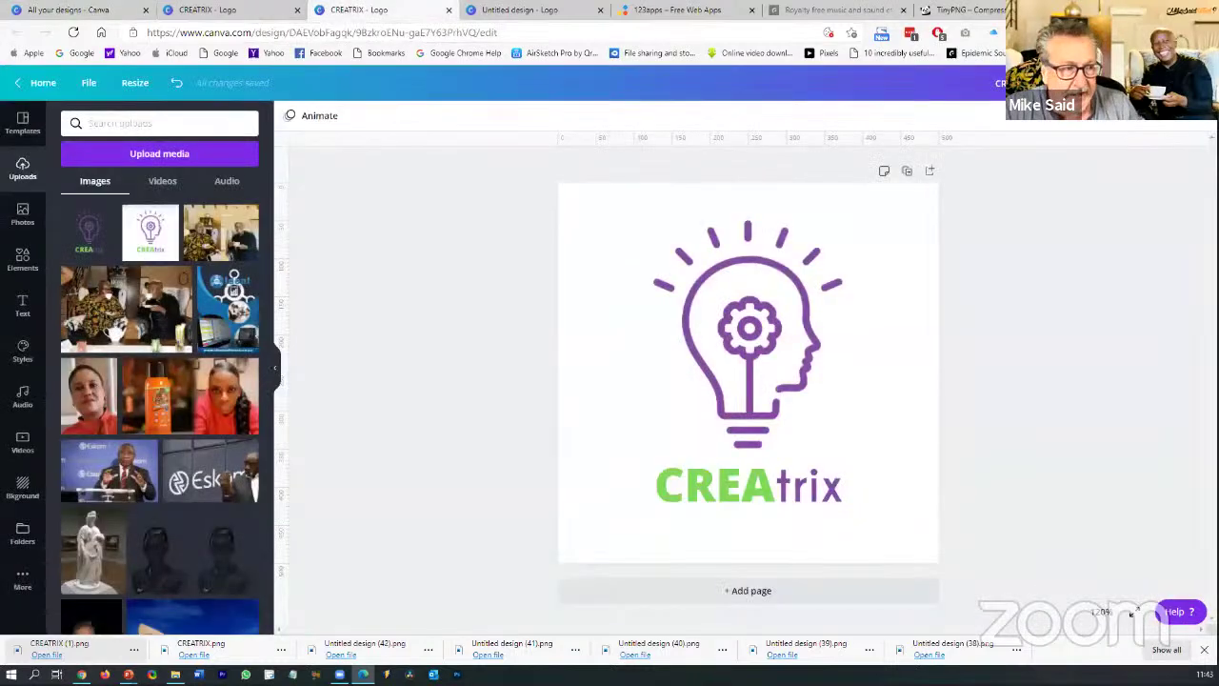
pyautogui.click(1167, 83)
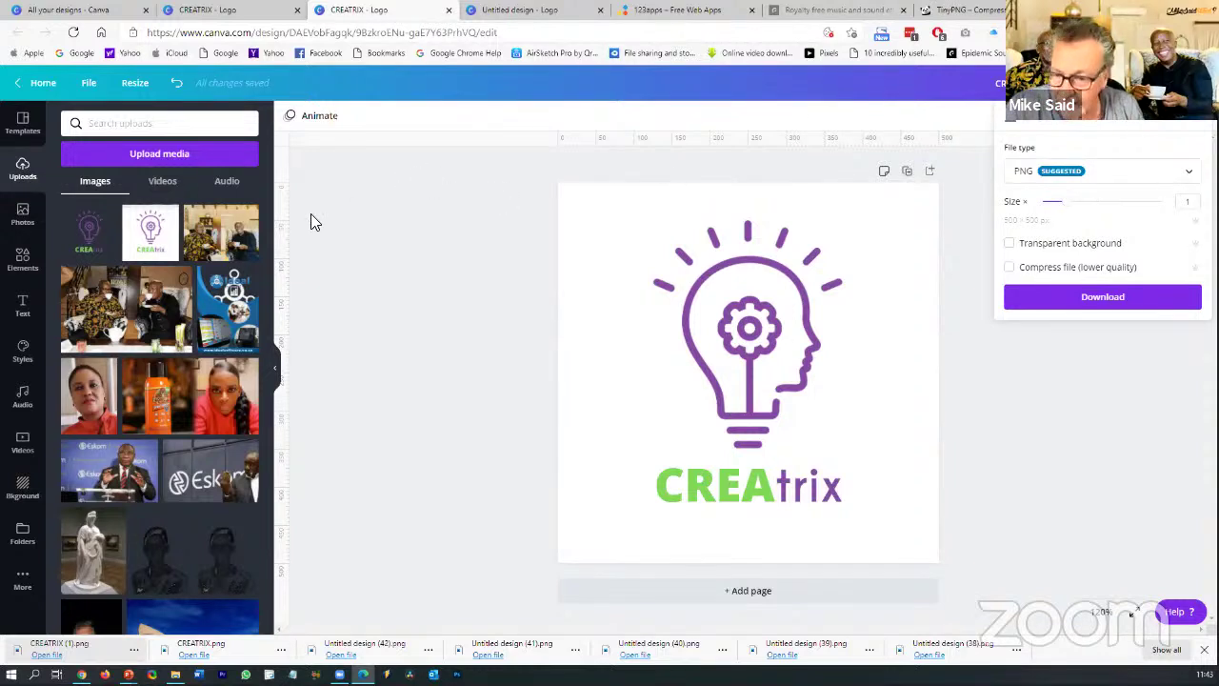
pyautogui.moveTo(76, 650)
pyautogui.mouseDown()
pyautogui.moveTo(155, 378)
pyautogui.moveTo(705, 397)
pyautogui.moveTo(38, 659)
pyautogui.moveTo(57, 653)
pyautogui.mouseUp()
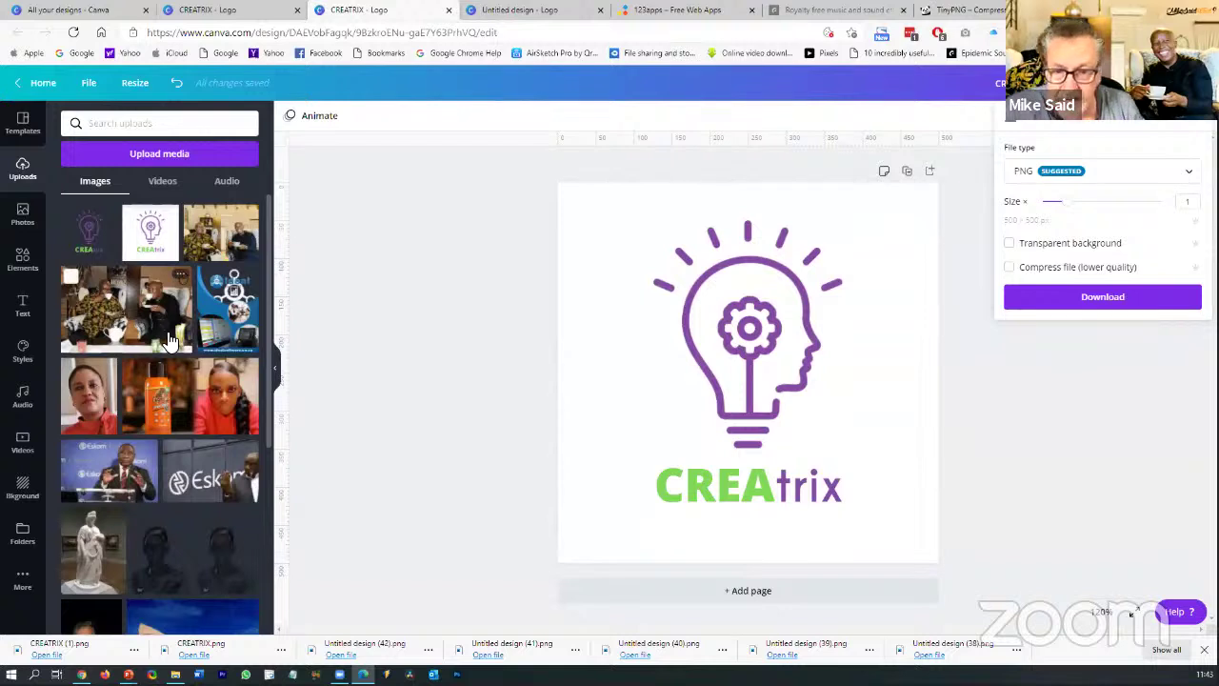
# Review uploading media from the device with all file types shown, cancel the file selection, and return to the uploaded images
pyautogui.click(160, 154)
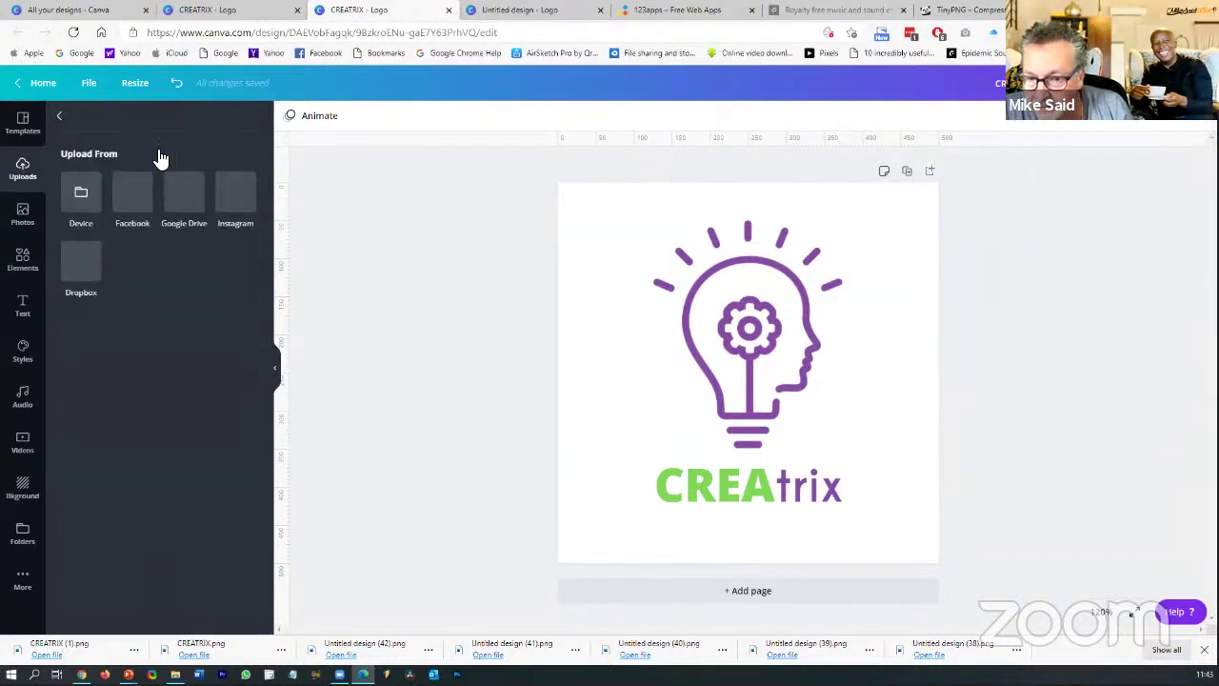
pyautogui.click(82, 198)
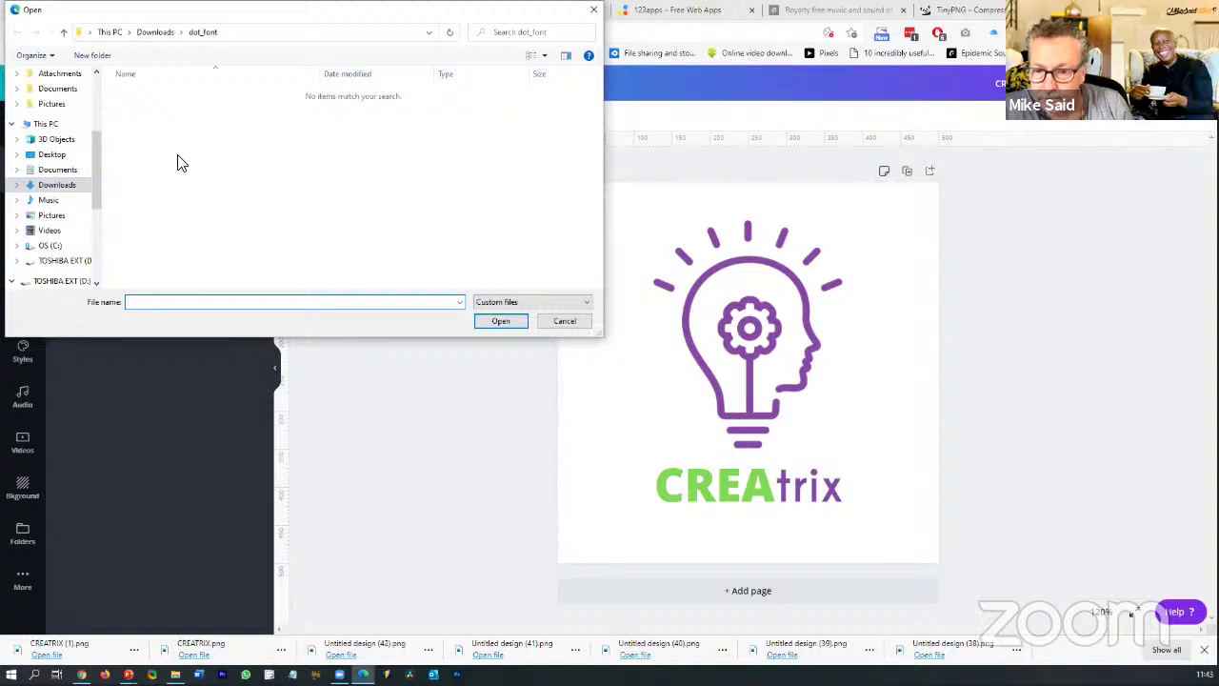
pyautogui.click(526, 301)
pyautogui.click(510, 326)
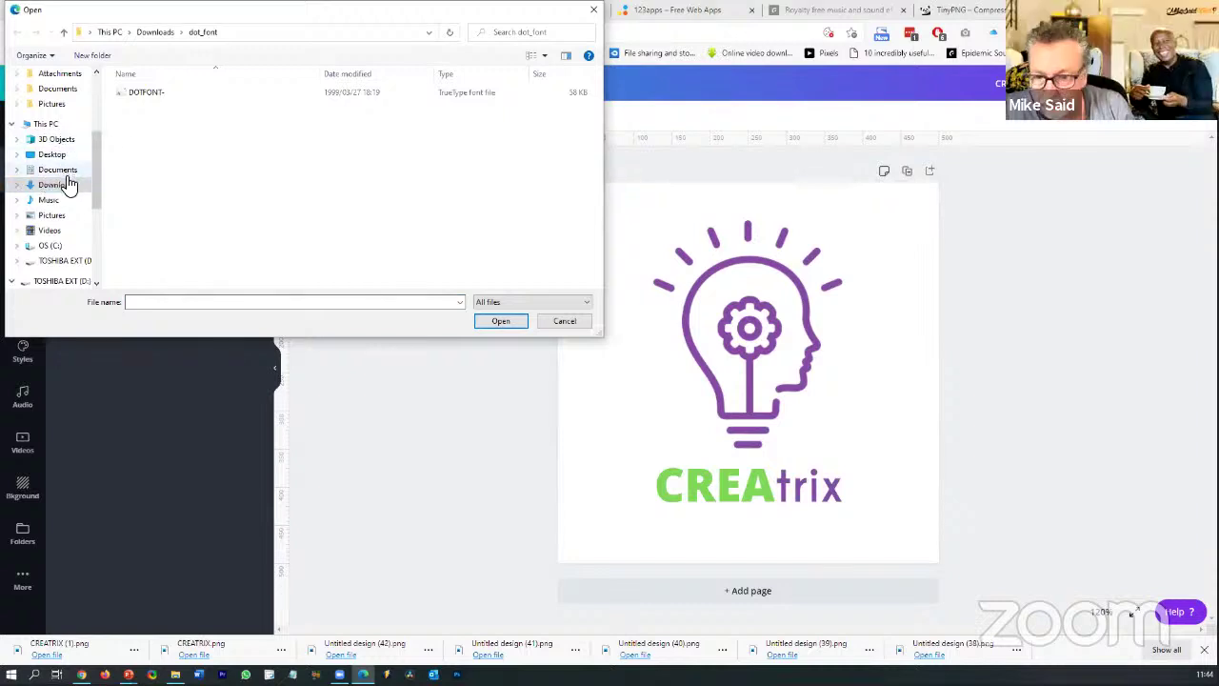
pyautogui.click(564, 321)
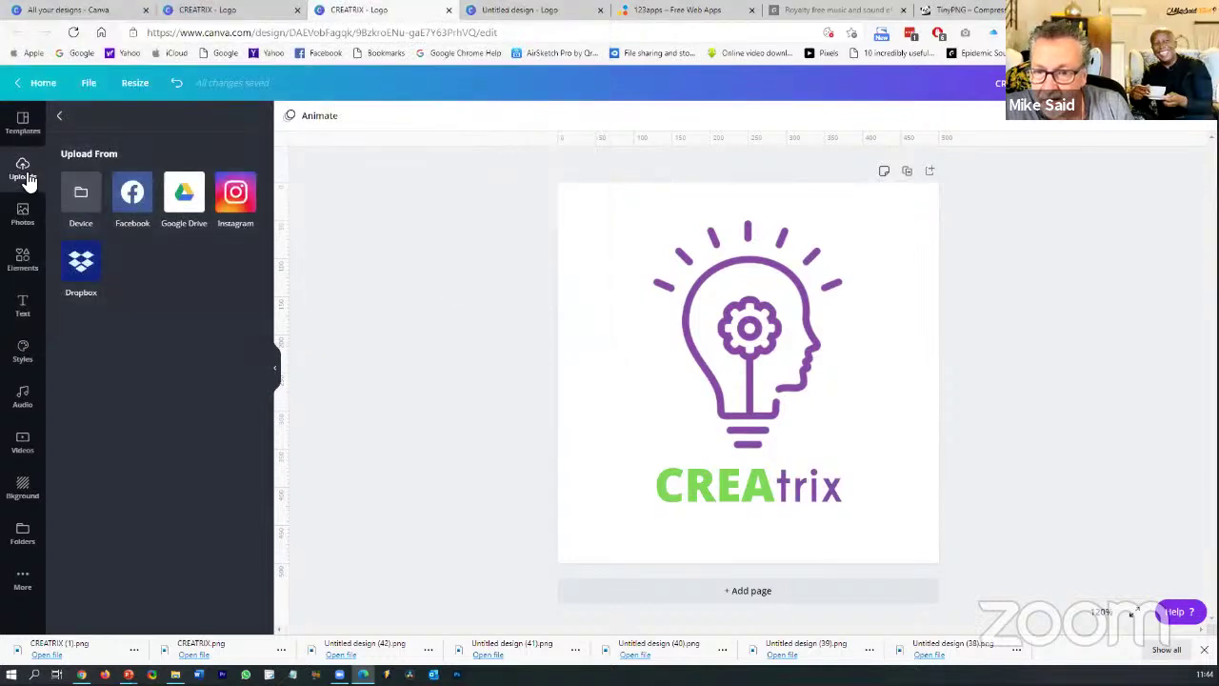
pyautogui.click(58, 117)
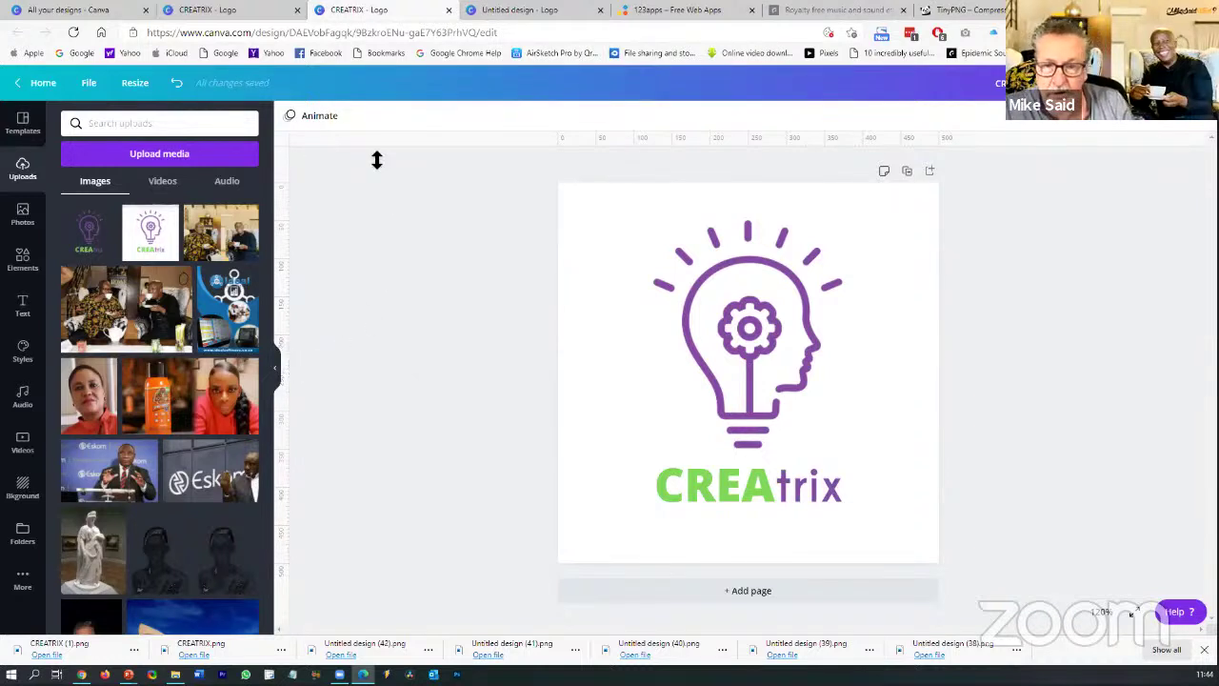
# From the list of all designs, search the design types for facebook and create a Facebook Cover design
pyautogui.click(84, 11)
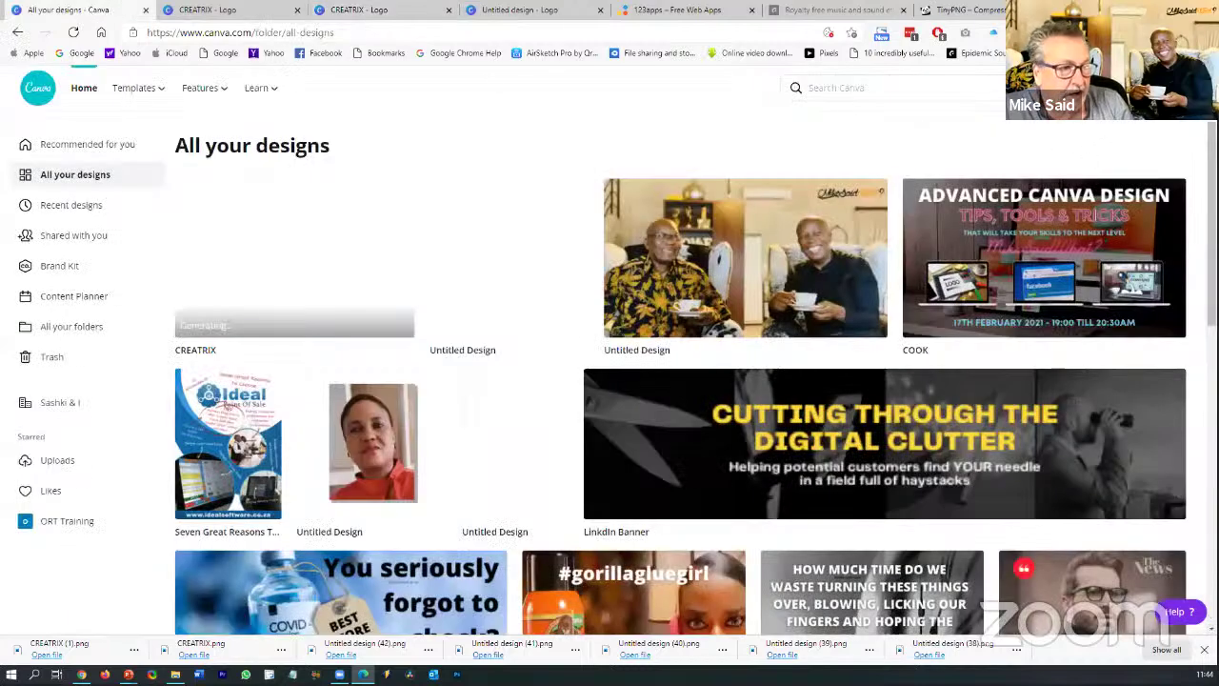
pyautogui.click(1095, 88)
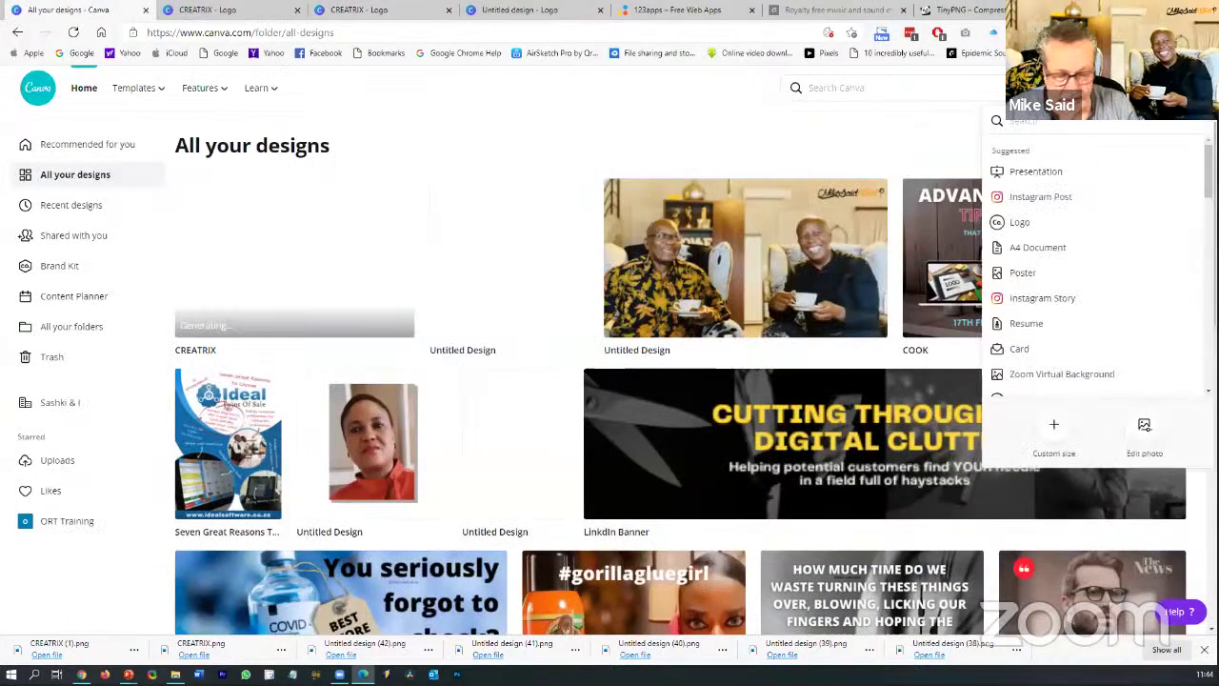
pyautogui.write('lo')
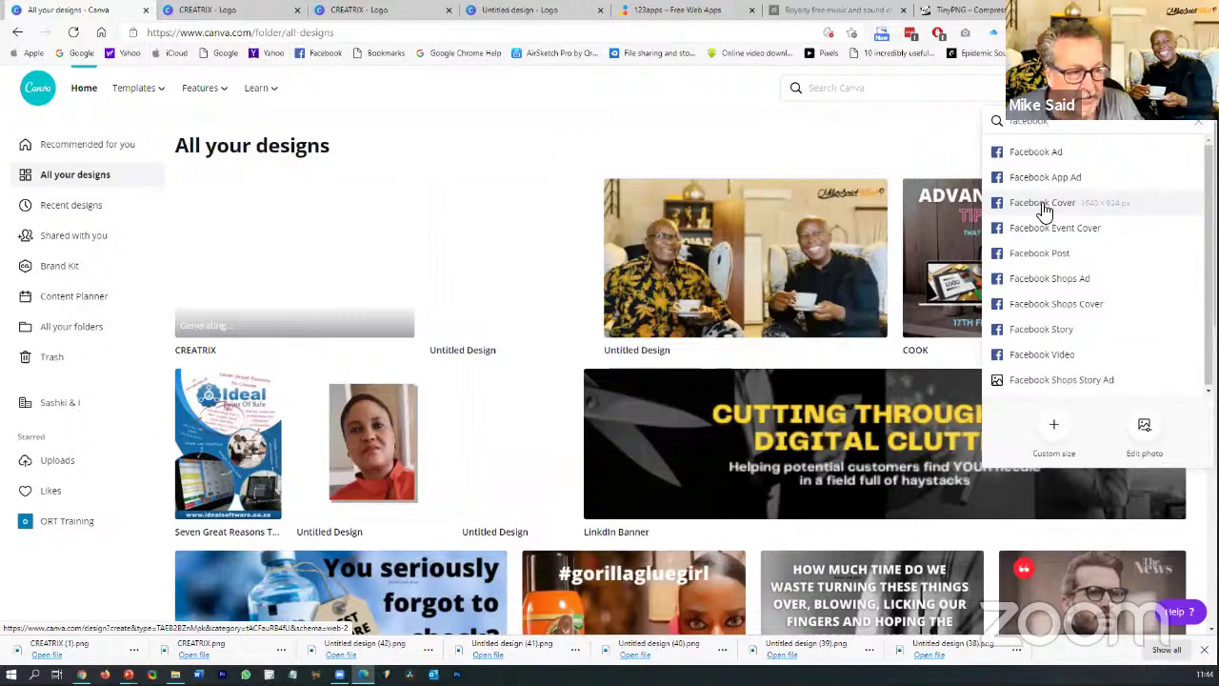
pyautogui.click(1043, 205)
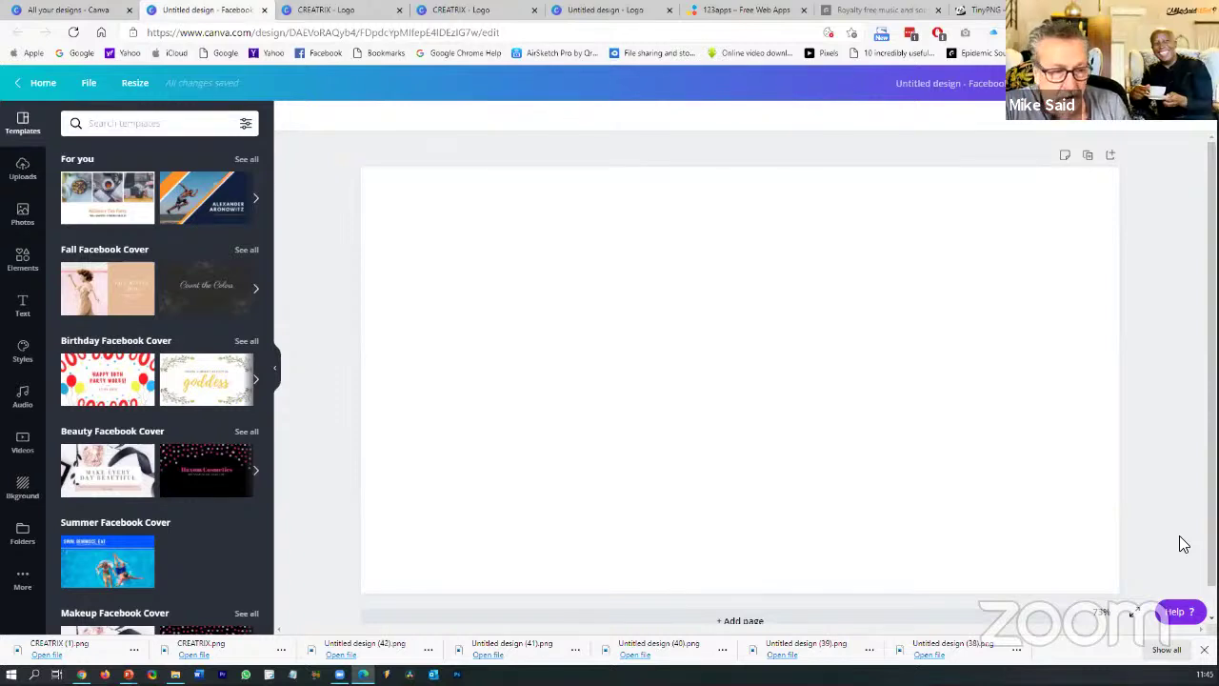
# Filter the photo library to free images and search it for creative
pyautogui.click(938, 416)
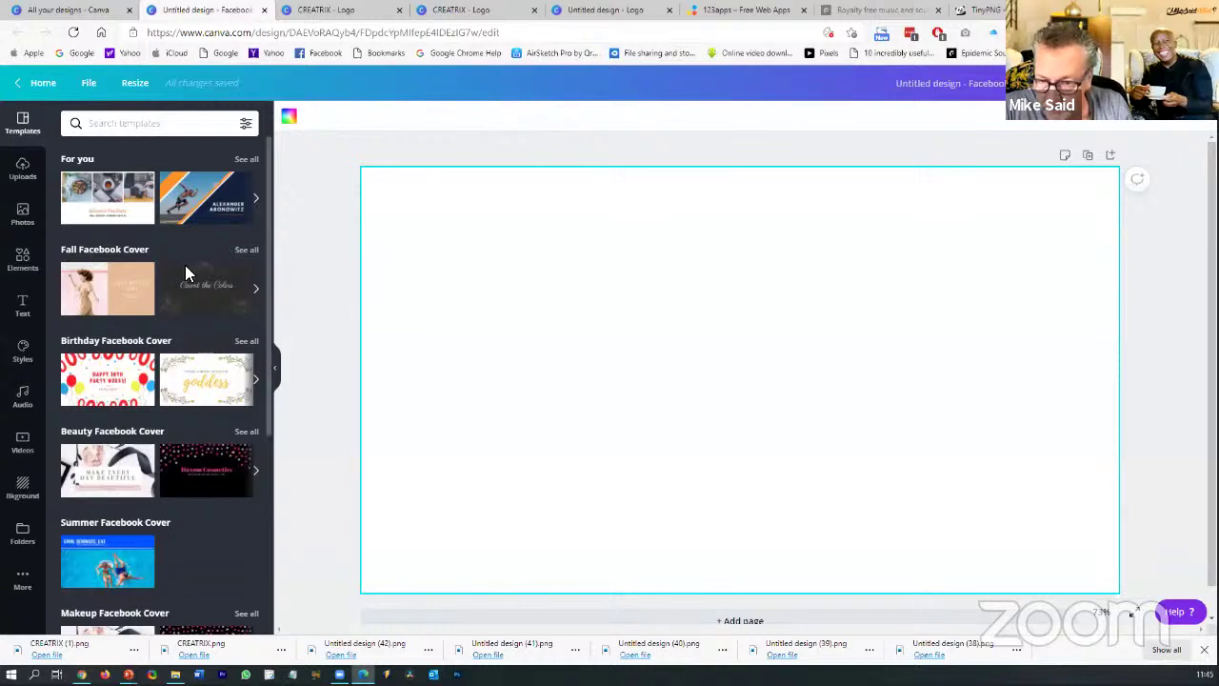
pyautogui.click(24, 217)
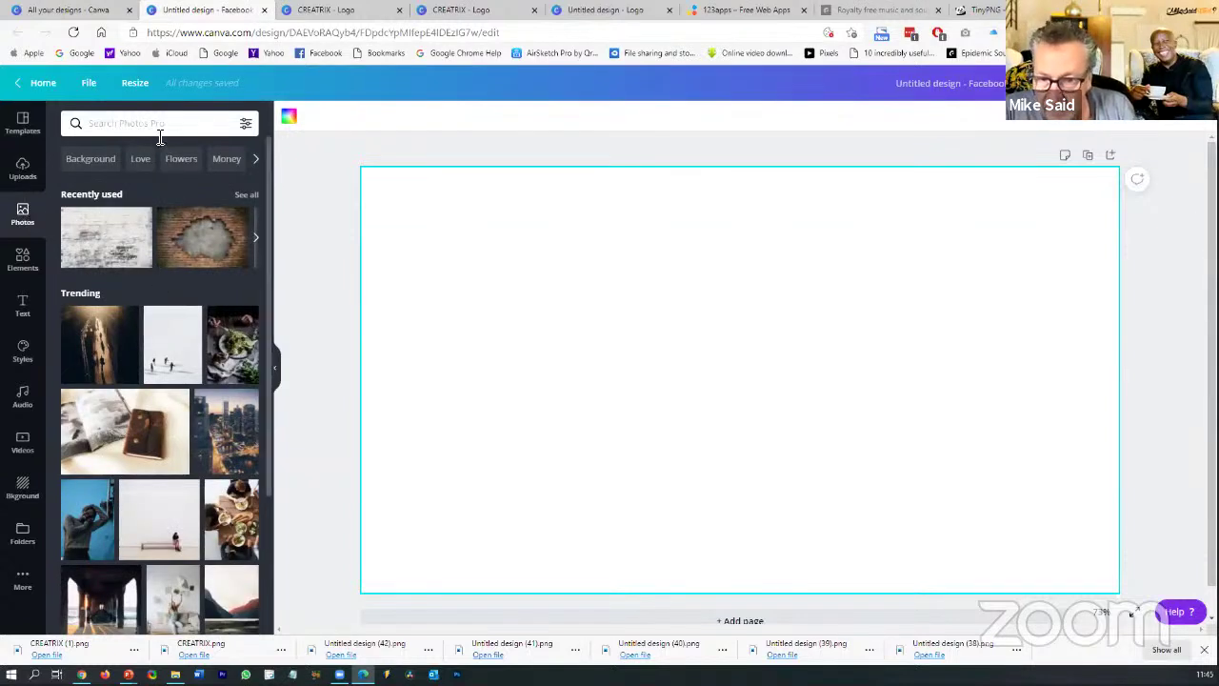
pyautogui.click(246, 126)
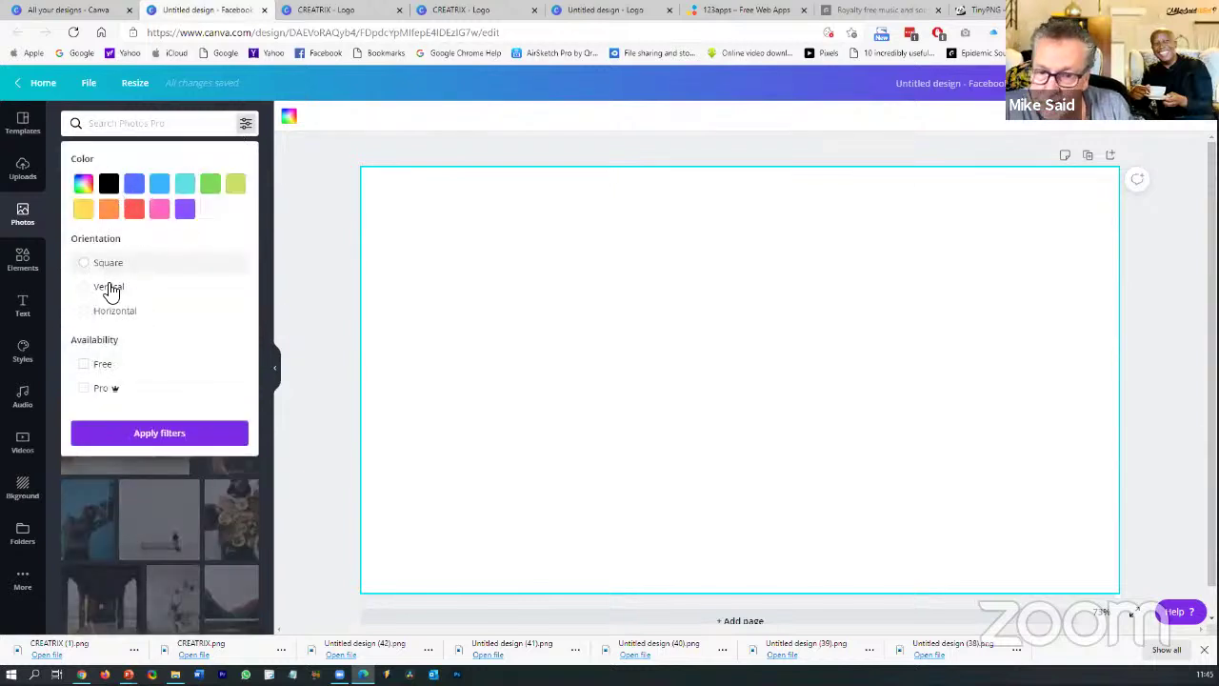
pyautogui.click(103, 371)
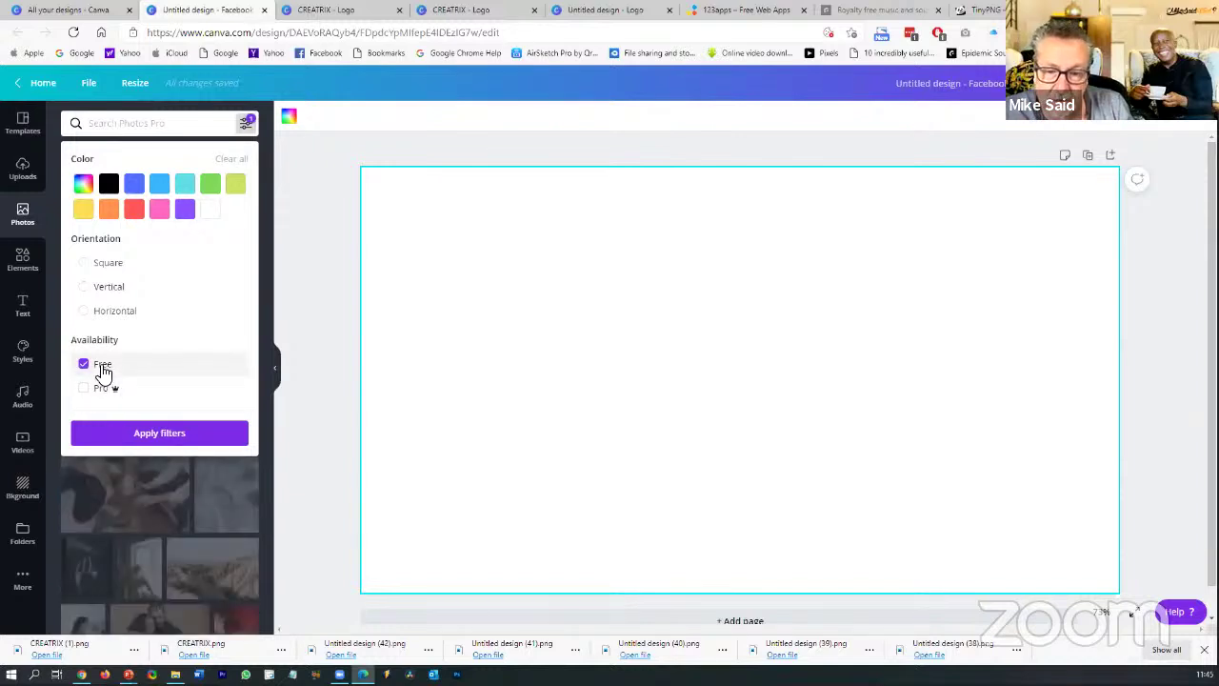
pyautogui.click(209, 125)
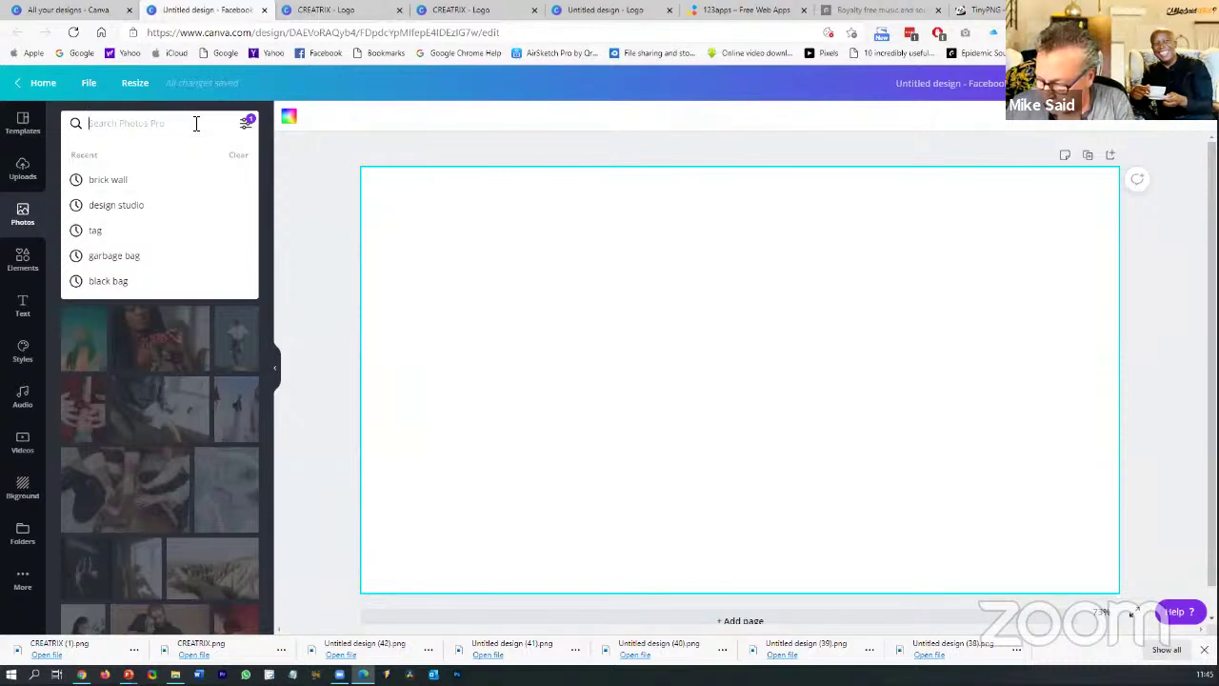
pyautogui.write('create')
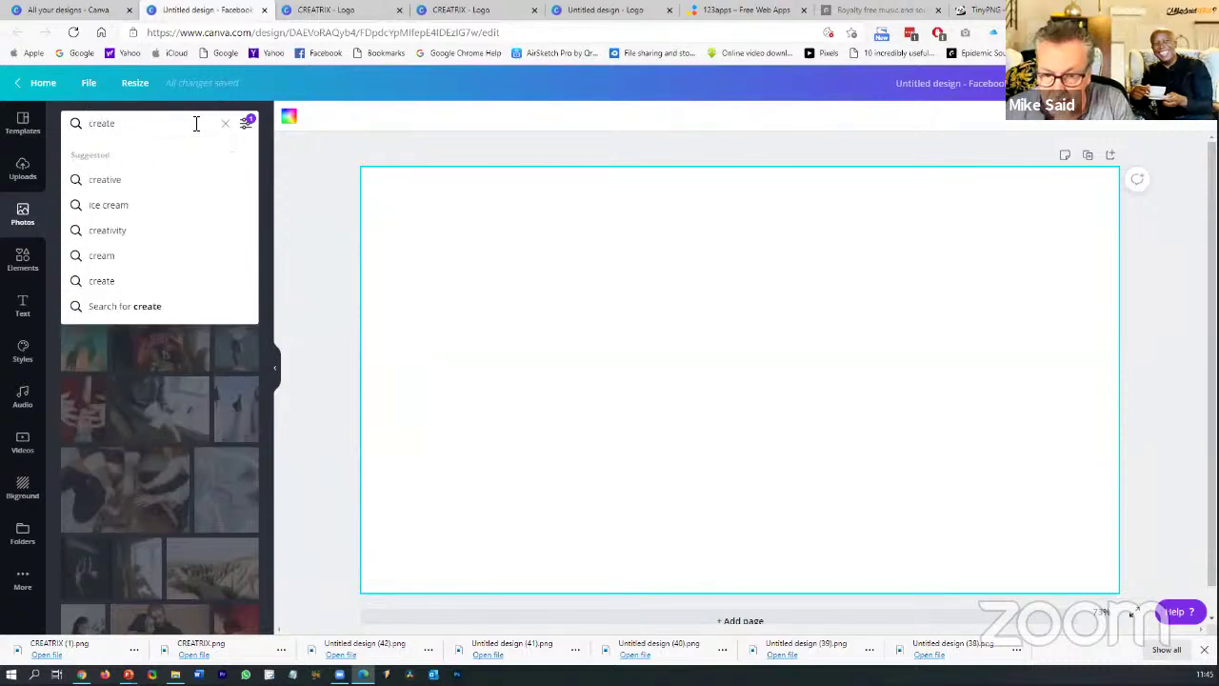
pyautogui.click(104, 187)
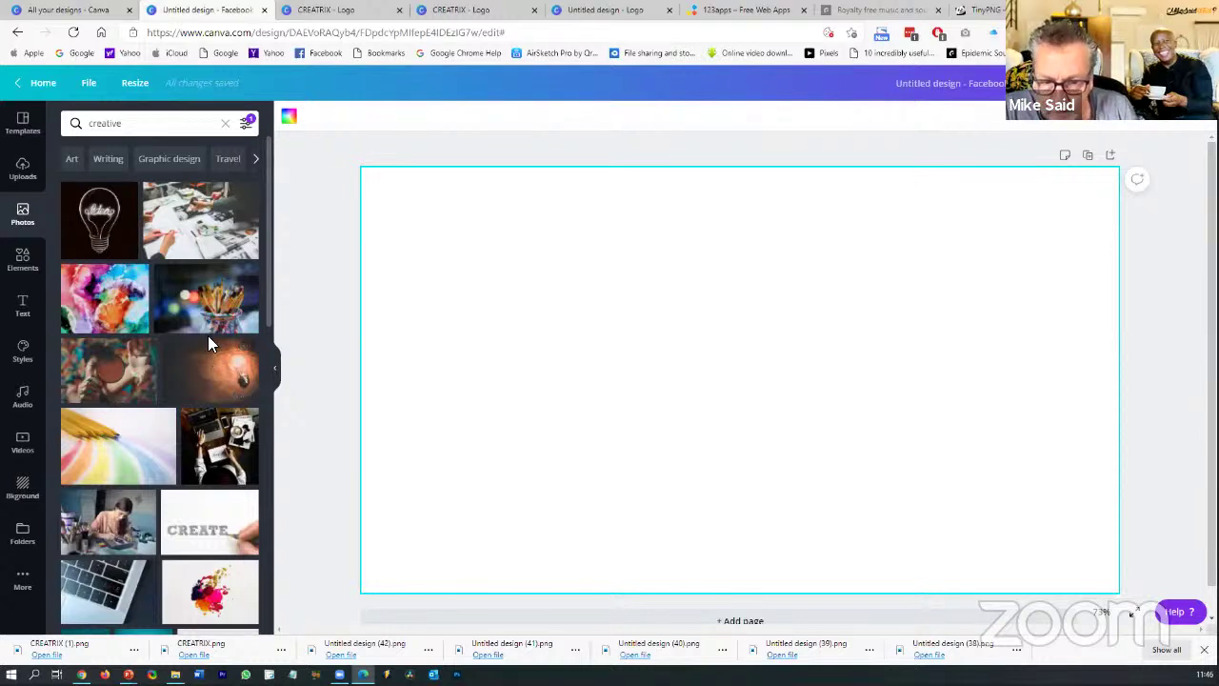
# Add the photo of coloured pencils with rainbow strokes to the cover and set it as the background
pyautogui.scroll(-2, 209, 339)
pyautogui.scroll(-3, 211, 343)
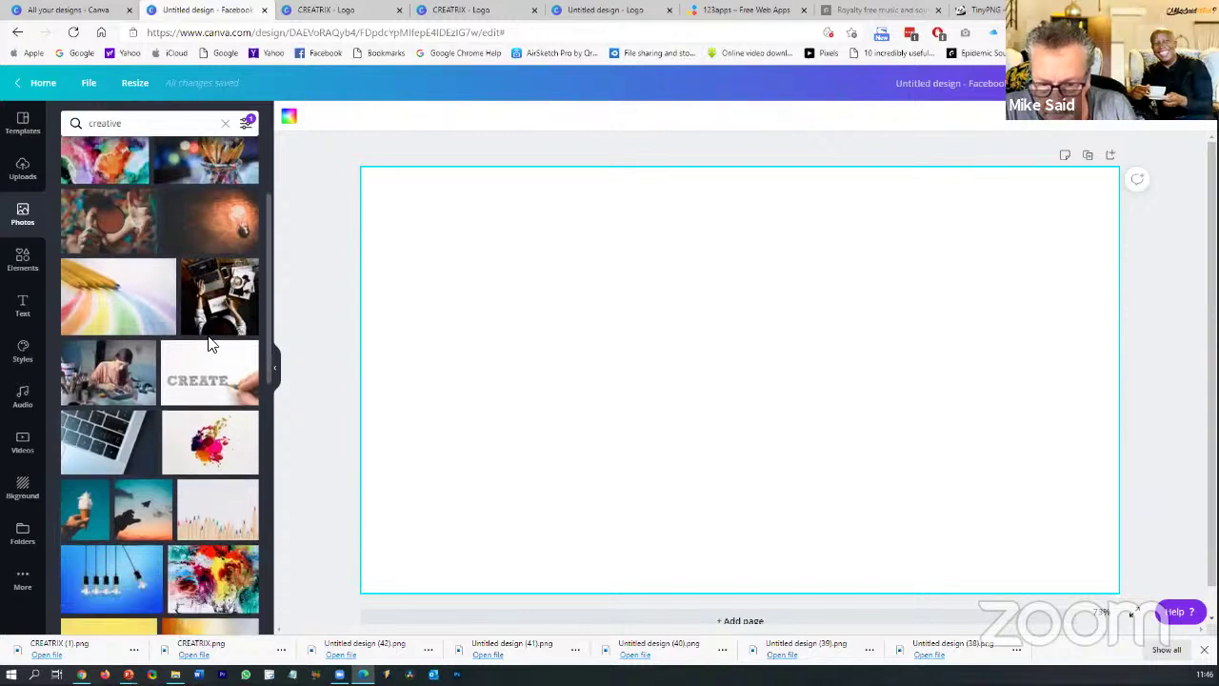
pyautogui.scroll(3, 210, 343)
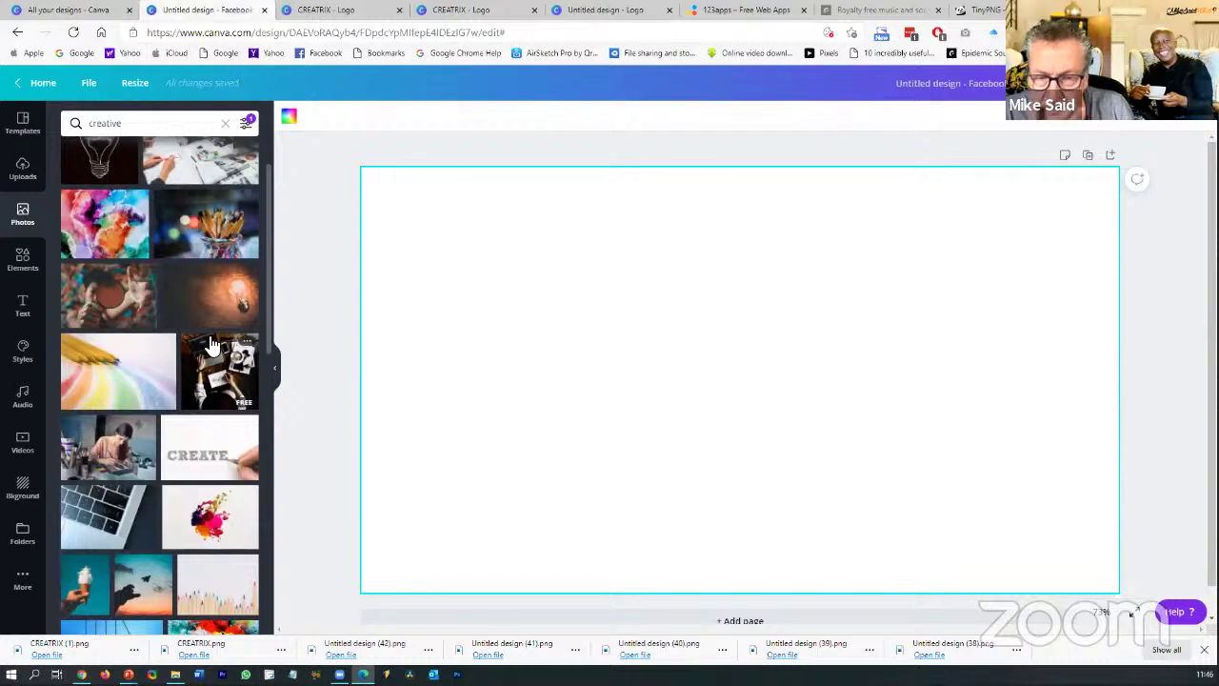
pyautogui.scroll(2, 209, 343)
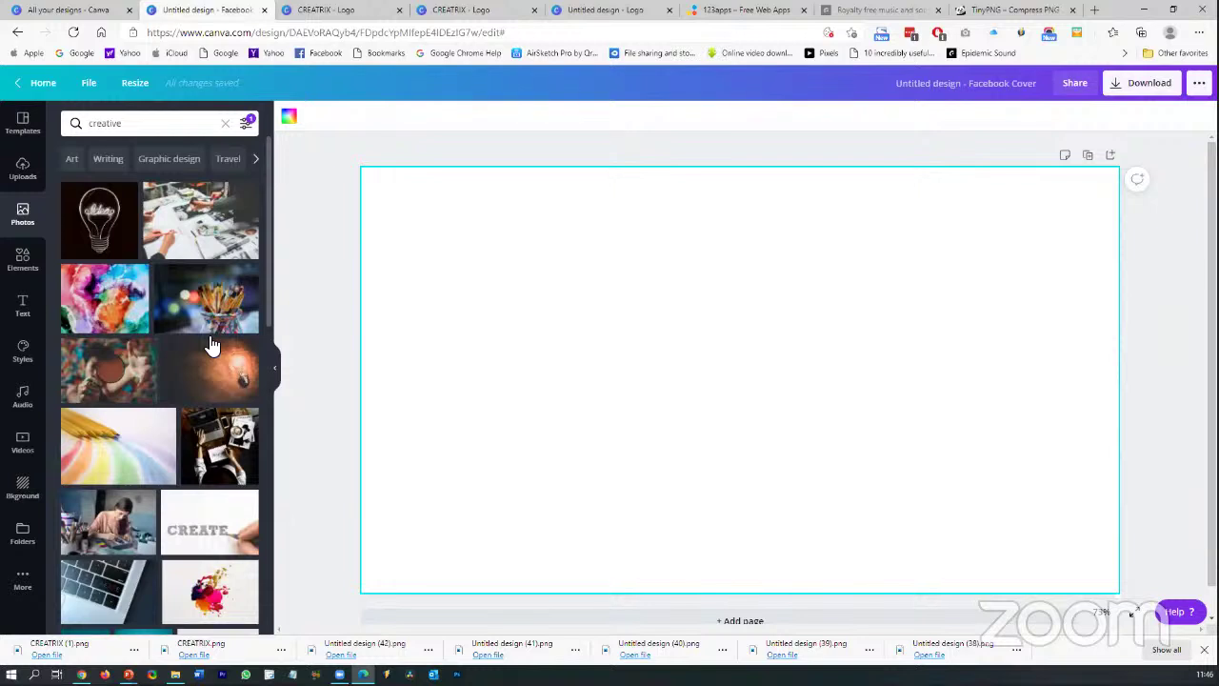
pyautogui.click(124, 450)
pyautogui.rightClick(729, 355)
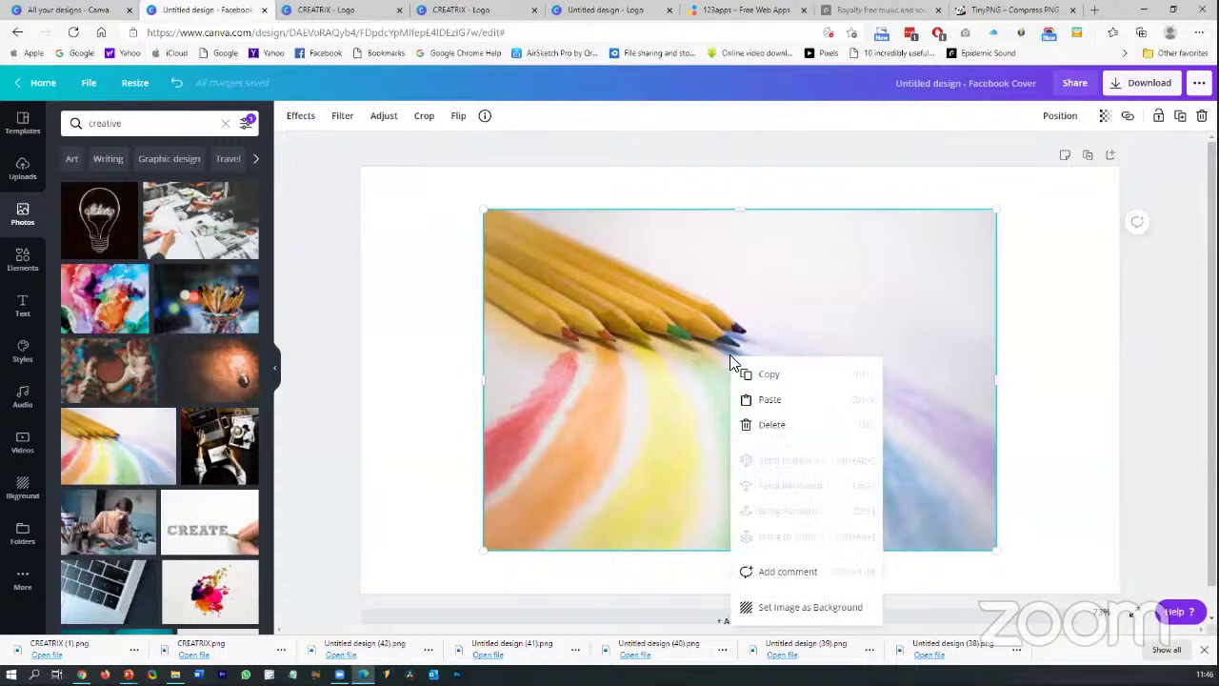
pyautogui.click(1165, 360)
pyautogui.click(761, 375)
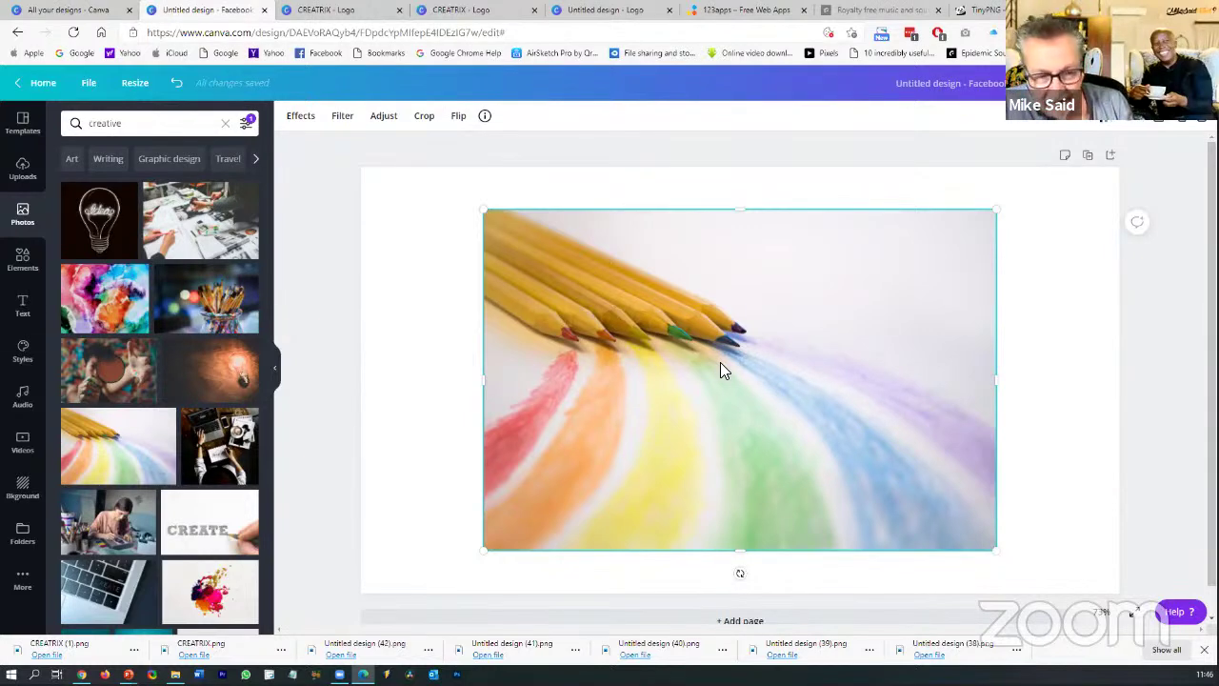
pyautogui.rightClick(721, 369)
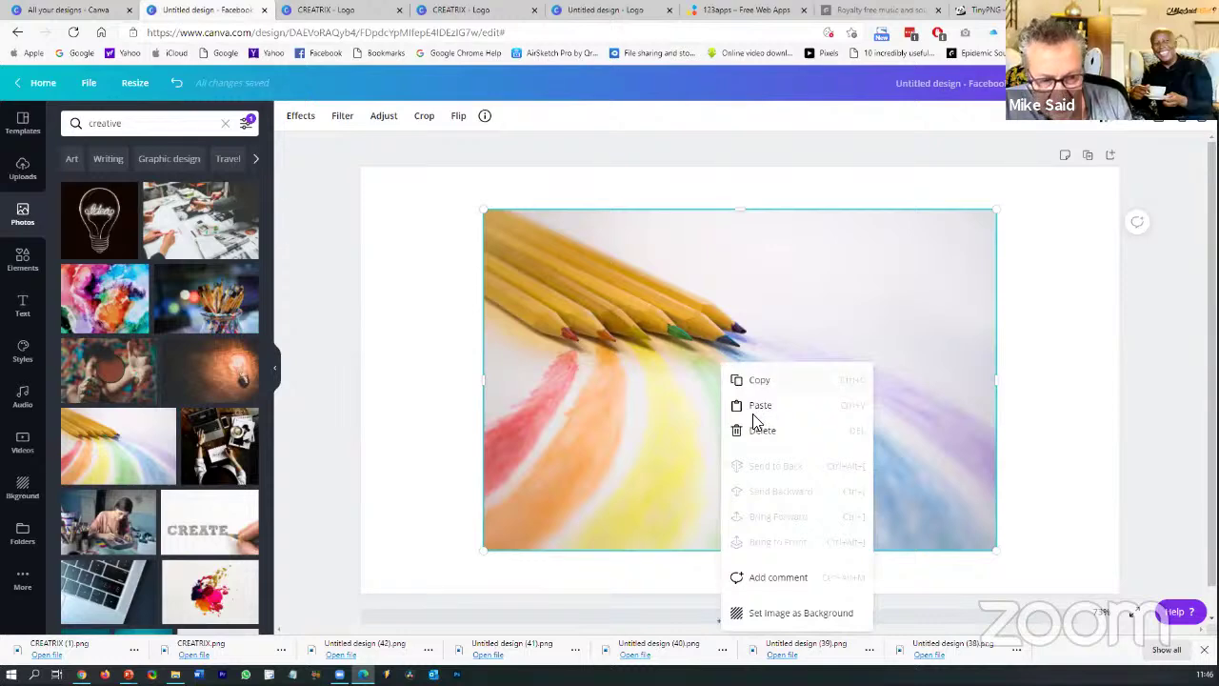
pyautogui.click(780, 615)
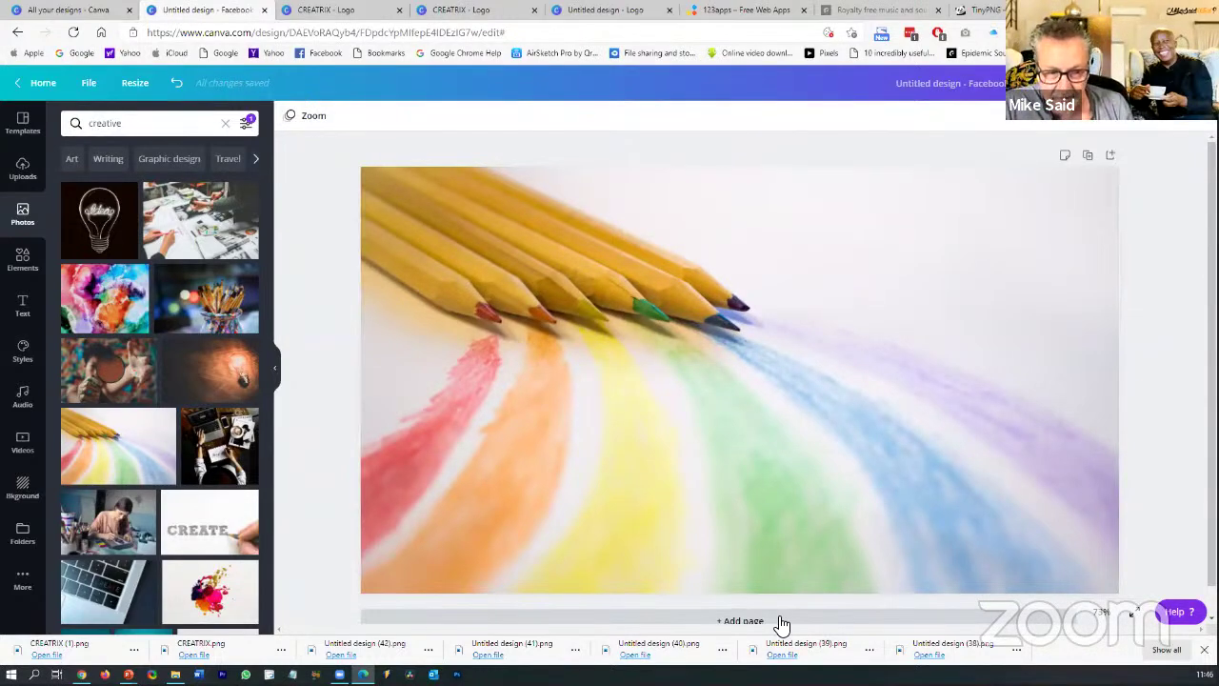
# Crop the background photo by shifting it down until its upper edge meets the page's upper edge
pyautogui.click(672, 400)
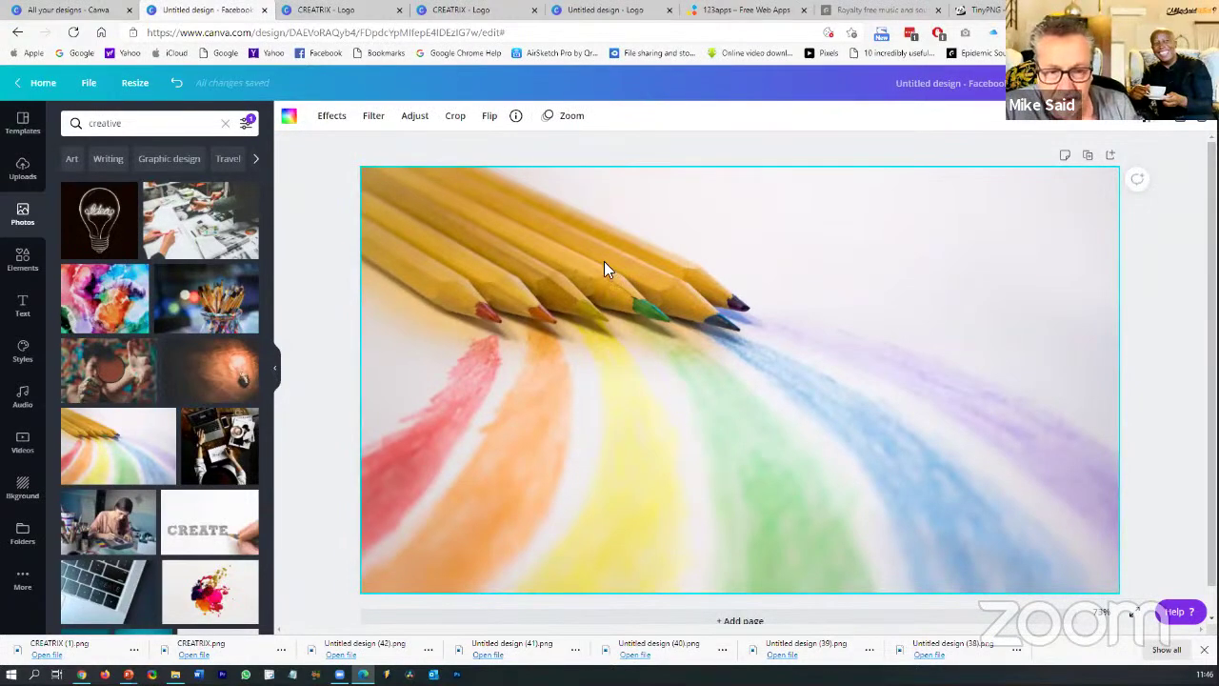
pyautogui.click(457, 118)
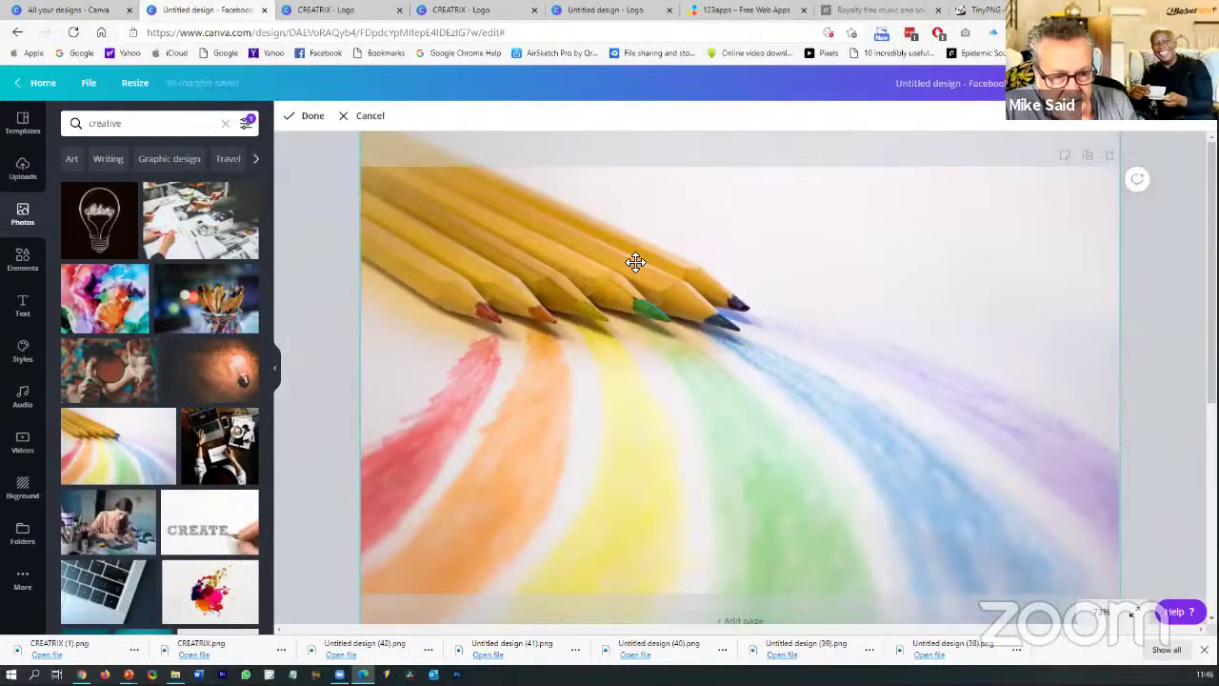
pyautogui.moveTo(635, 272); pyautogui.dragTo(629, 318)
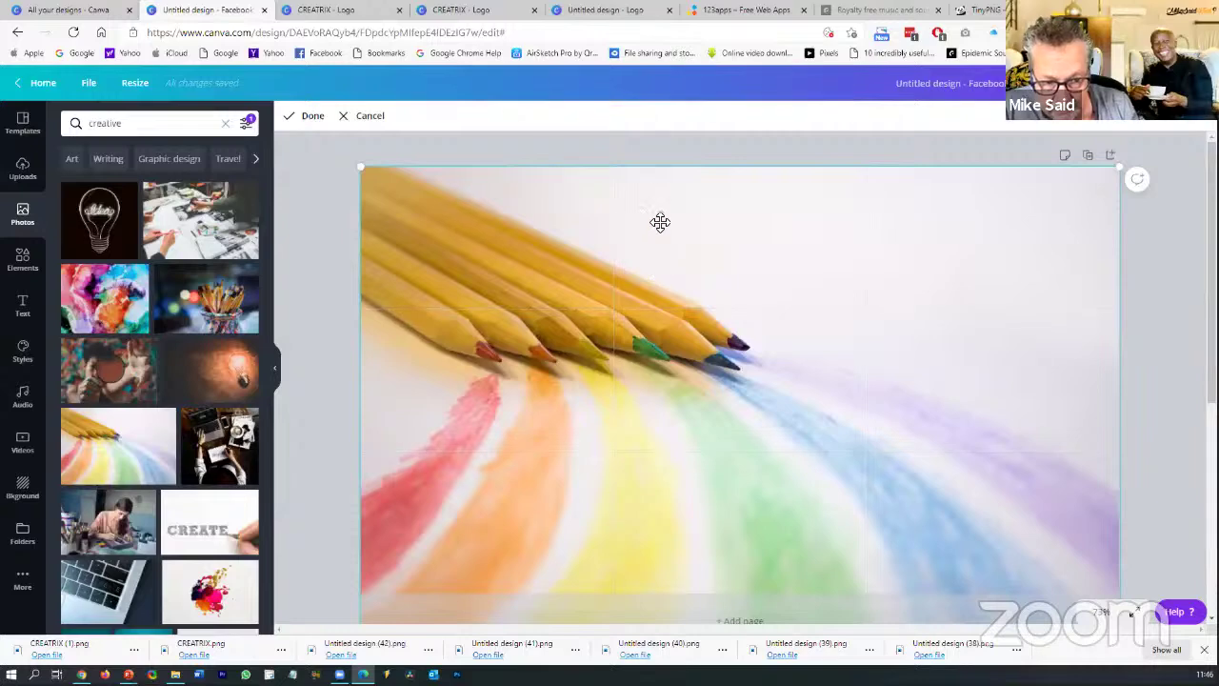
pyautogui.moveTo(648, 155); pyautogui.dragTo(647, 223)
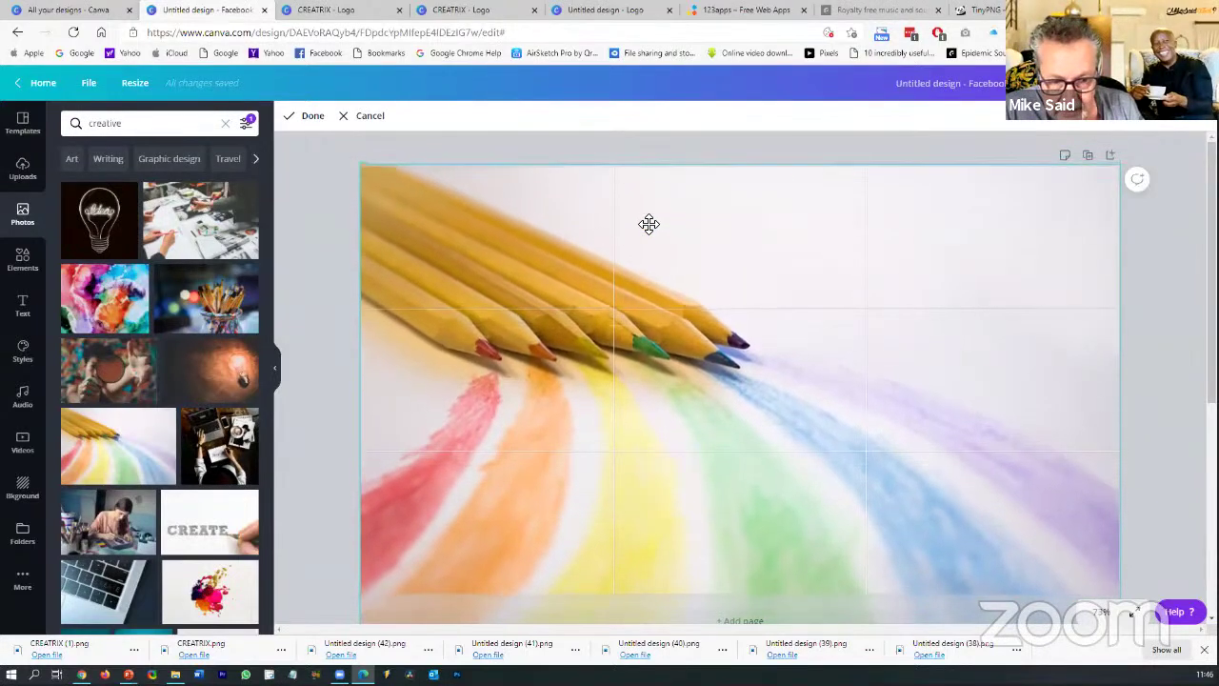
pyautogui.click(310, 335)
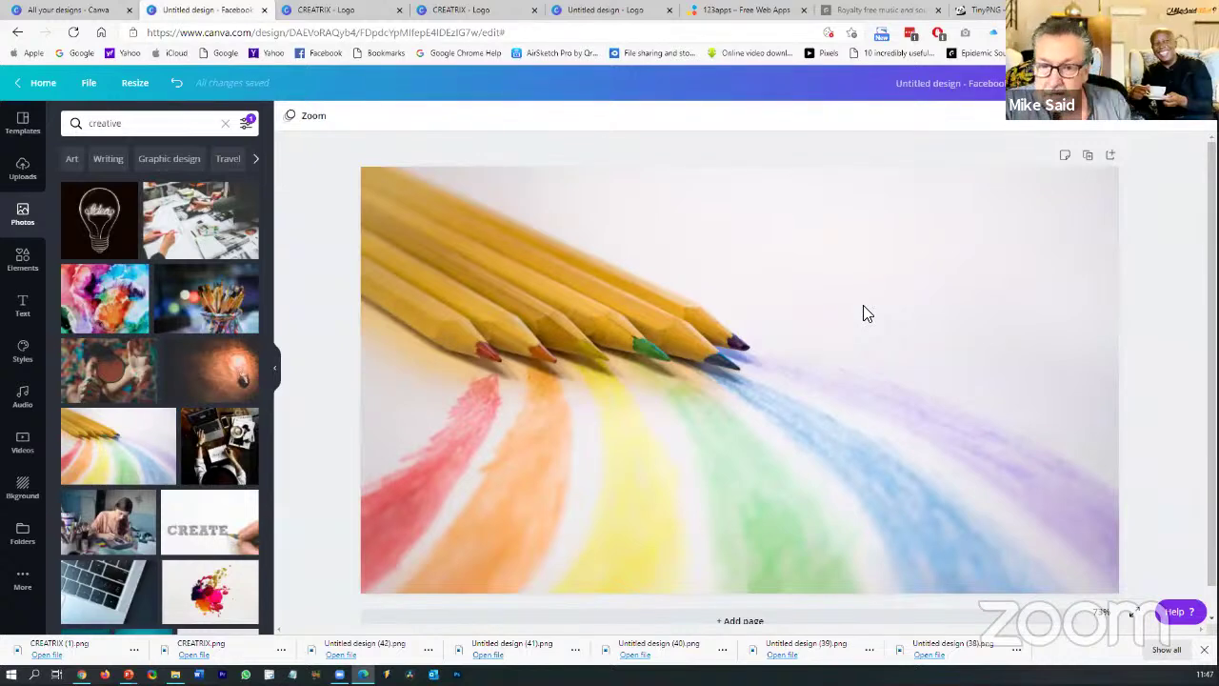
# Try the uploaded CREATRIX logo with the white background on the right side of the cover, and delete it
pyautogui.click(21, 168)
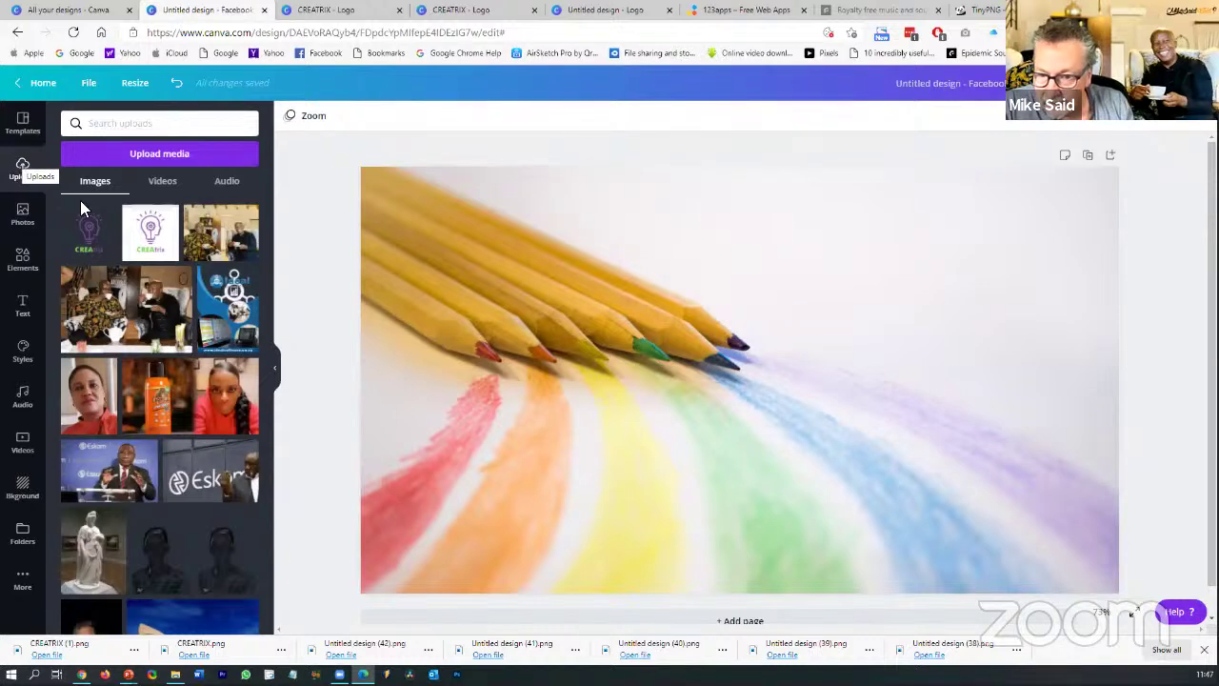
pyautogui.click(155, 233)
pyautogui.moveTo(864, 376); pyautogui.dragTo(952, 375)
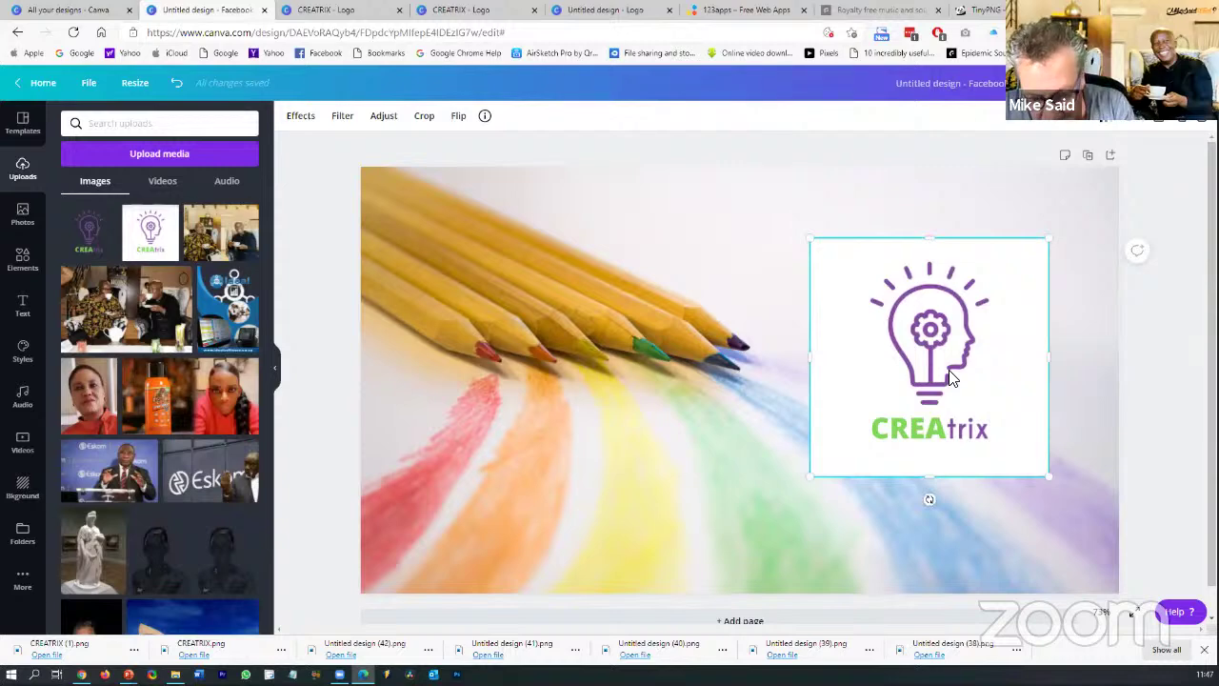
pyautogui.press('Delete')
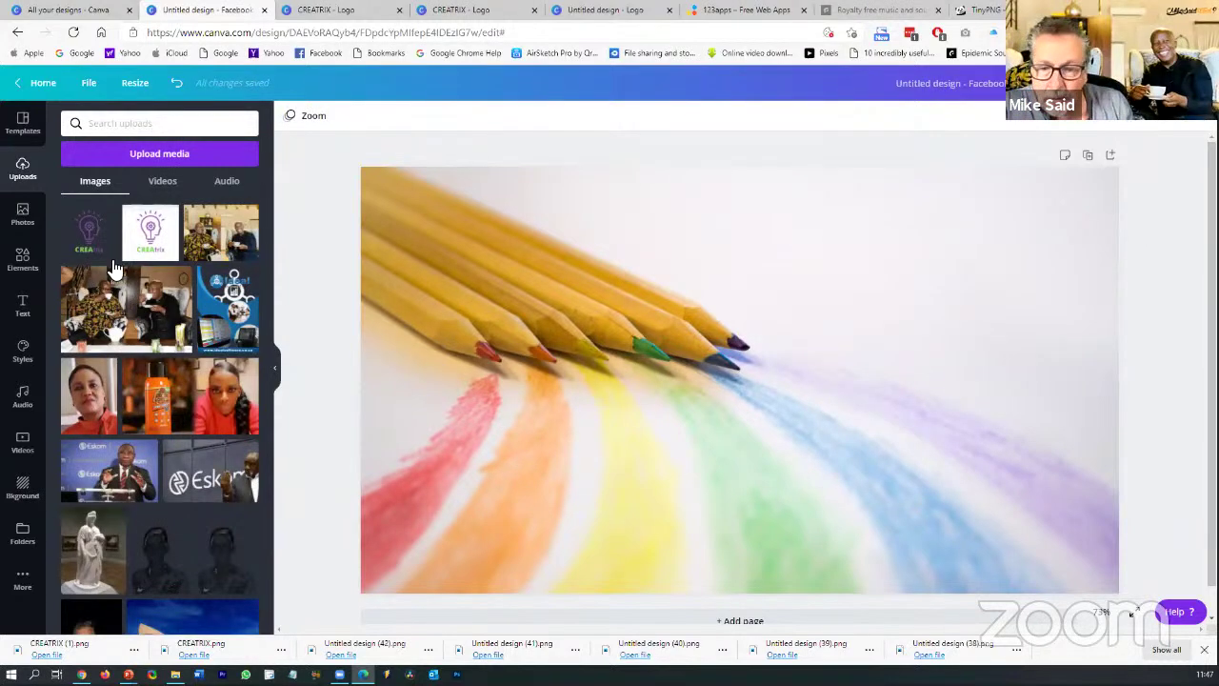
# Place the transparent CREATRIX logo on the right half of the cover and enlarge it to about 733 by 733
pyautogui.click(96, 245)
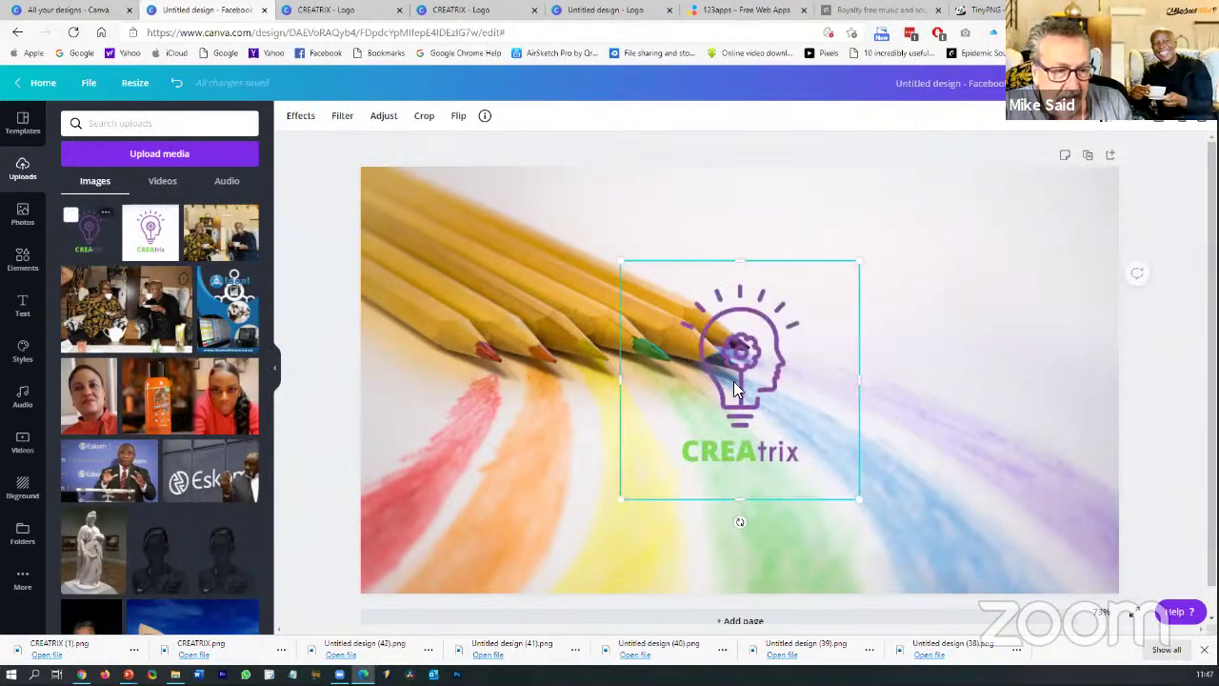
pyautogui.moveTo(797, 384); pyautogui.dragTo(966, 384)
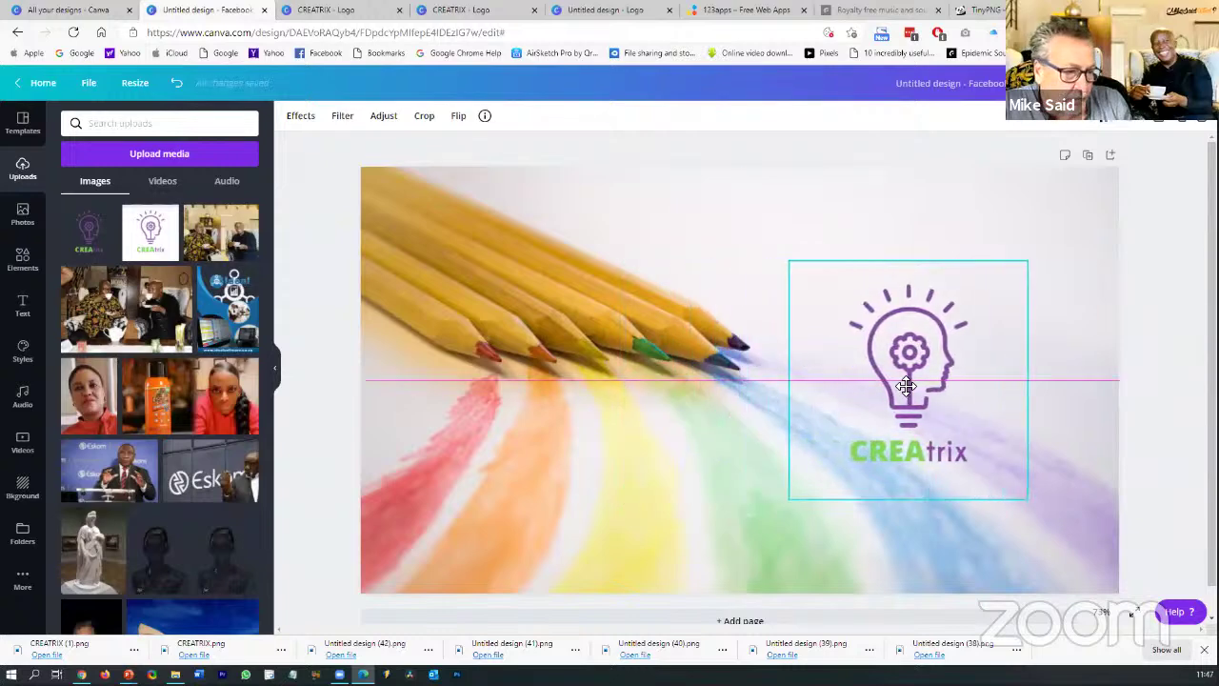
pyautogui.moveTo(783, 258); pyautogui.dragTo(728, 224)
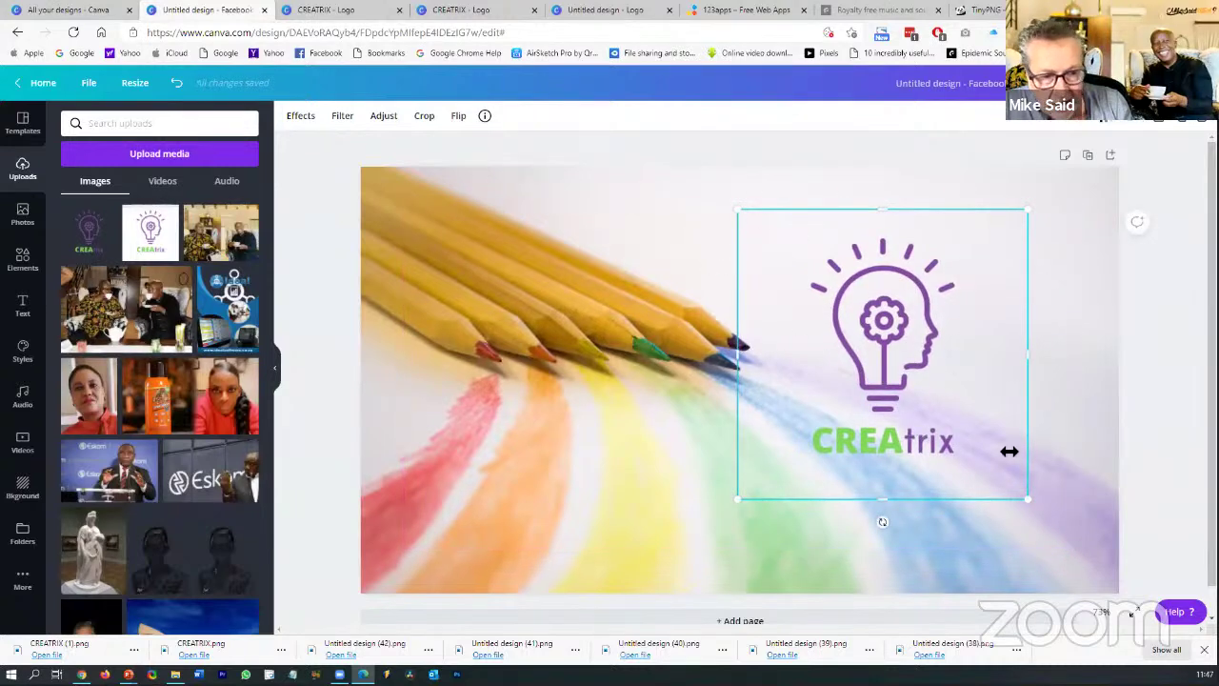
pyautogui.moveTo(1034, 508); pyautogui.dragTo(1068, 560)
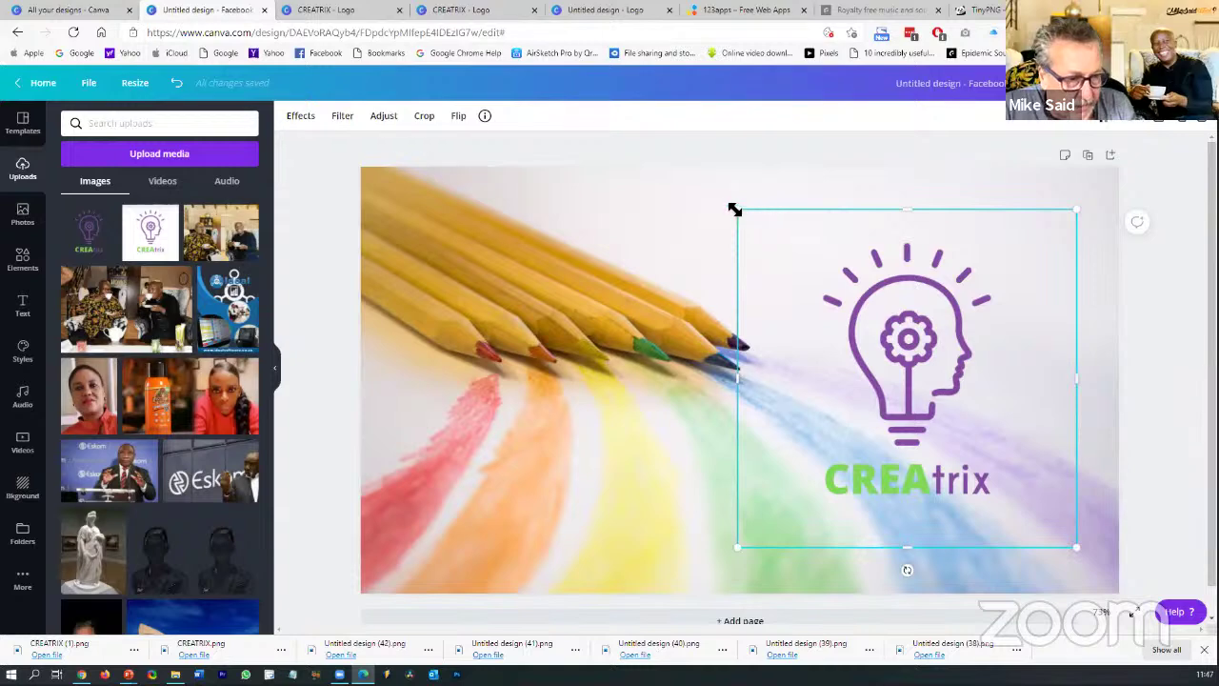
pyautogui.moveTo(740, 210); pyautogui.dragTo(725, 215)
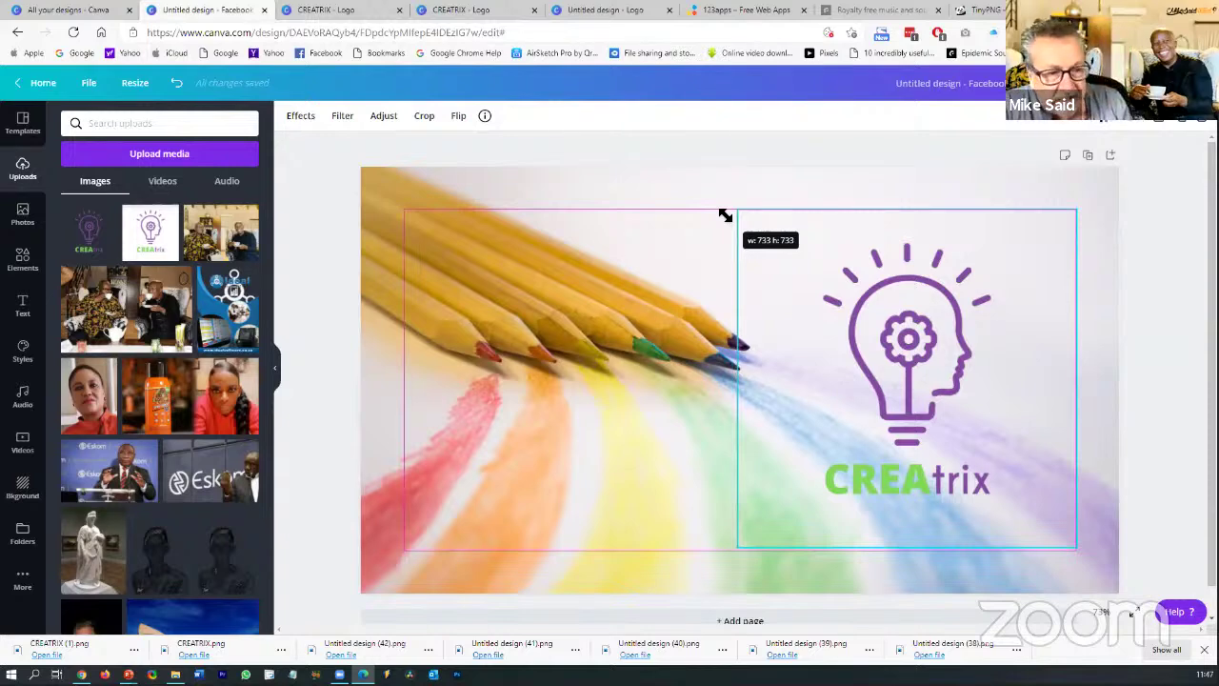
pyautogui.moveTo(724, 215); pyautogui.dragTo(724, 215)
pyautogui.click(1097, 379)
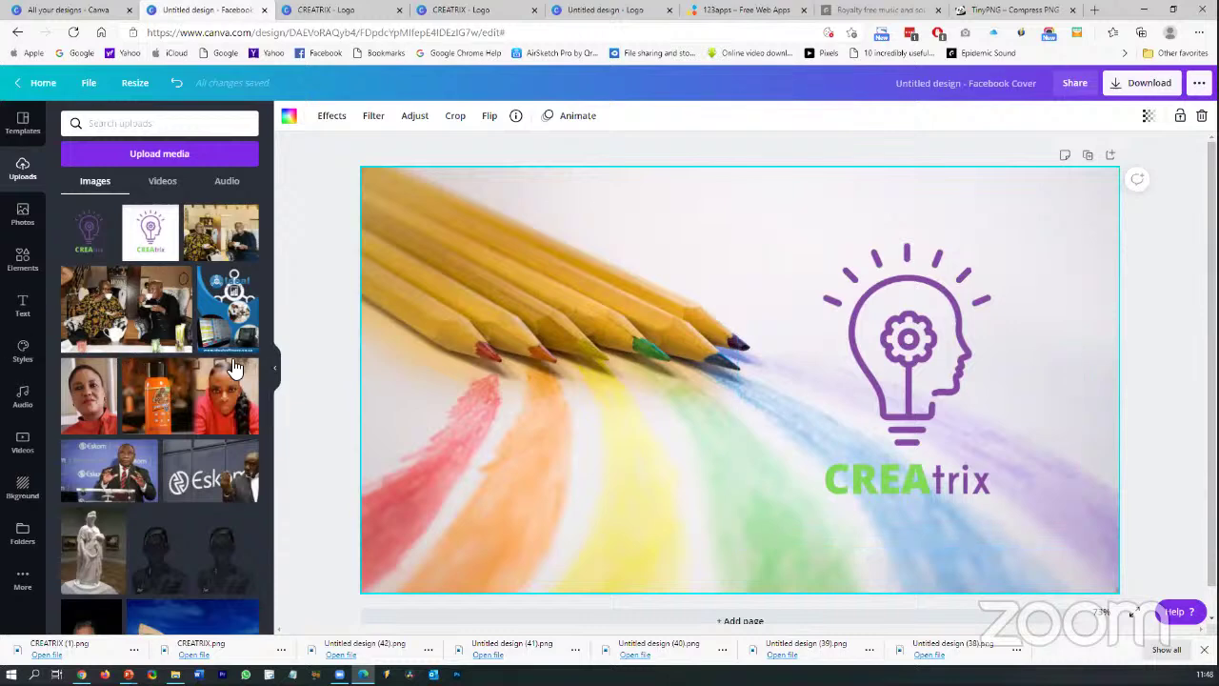
# Shrink the logo to roughly two thirds of its size and place it in the cover's upper right, inside the page margins
pyautogui.click(833, 419)
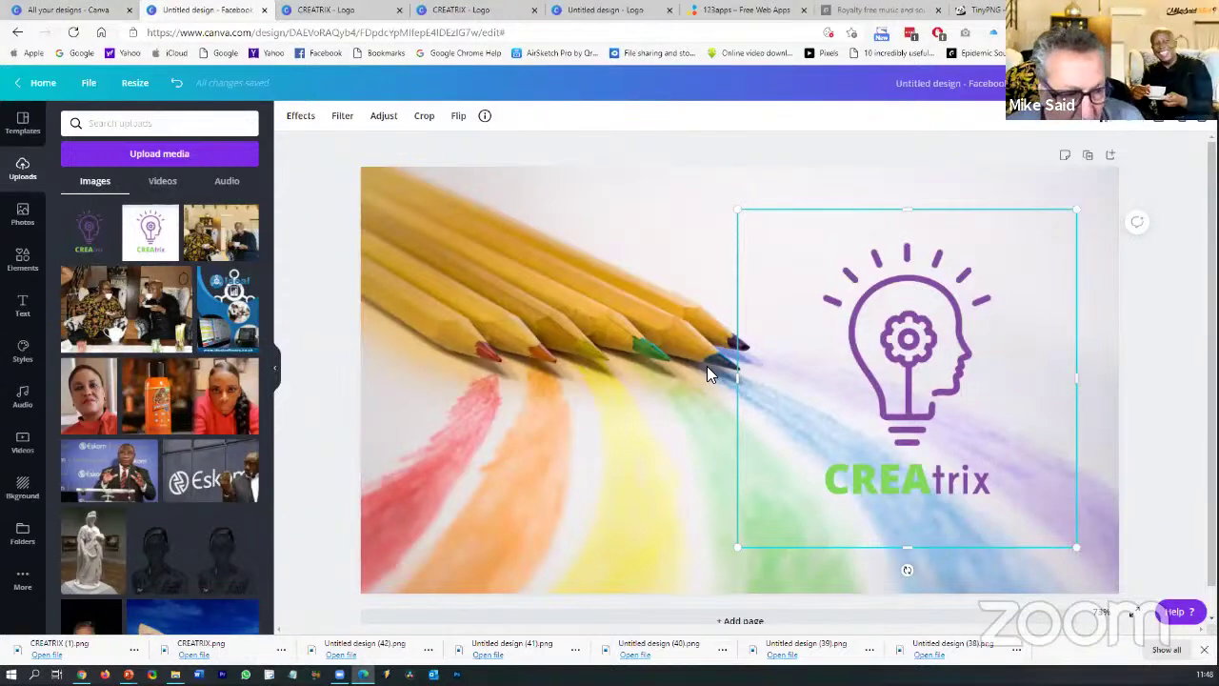
pyautogui.click(770, 146)
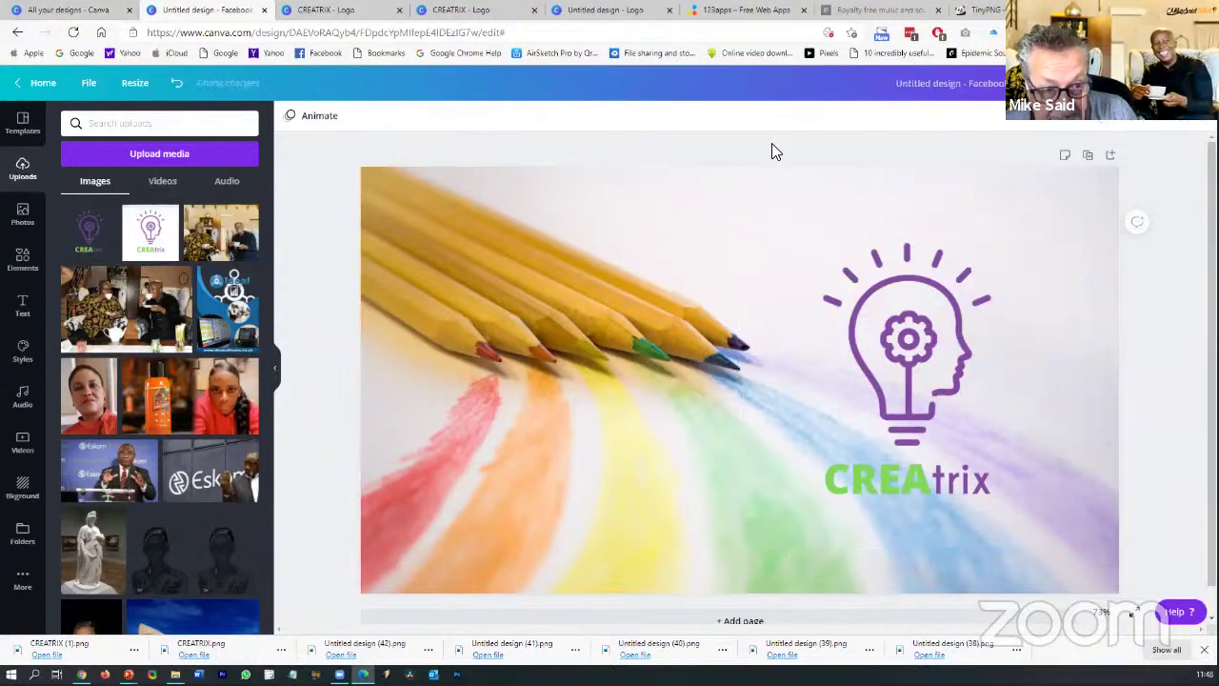
pyautogui.moveTo(933, 305)
pyautogui.mouseDown()
pyautogui.moveTo(631, 299)
pyautogui.moveTo(558, 321)
pyautogui.moveTo(642, 314)
pyautogui.mouseUp()
pyautogui.moveTo(844, 308); pyautogui.dragTo(955, 319)
pyautogui.moveTo(806, 511); pyautogui.dragTo(844, 477)
pyautogui.moveTo(962, 368); pyautogui.dragTo(976, 328)
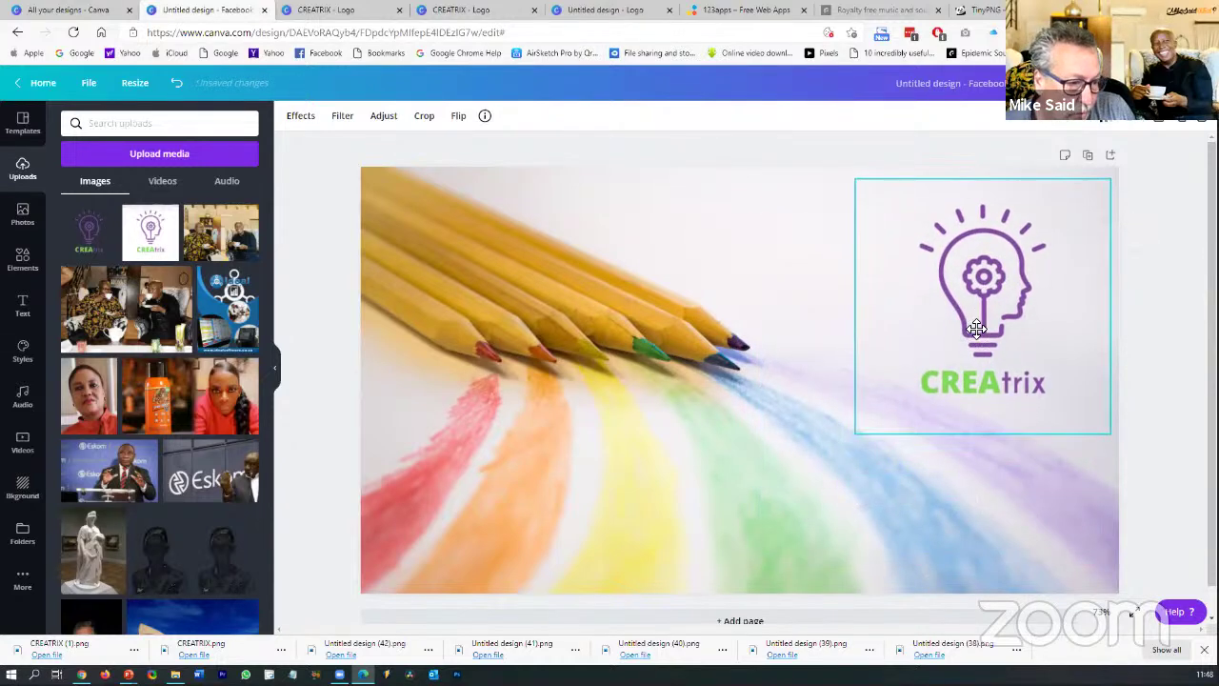
pyautogui.moveTo(871, 429); pyautogui.dragTo(960, 381)
pyautogui.moveTo(1002, 307); pyautogui.dragTo(964, 333)
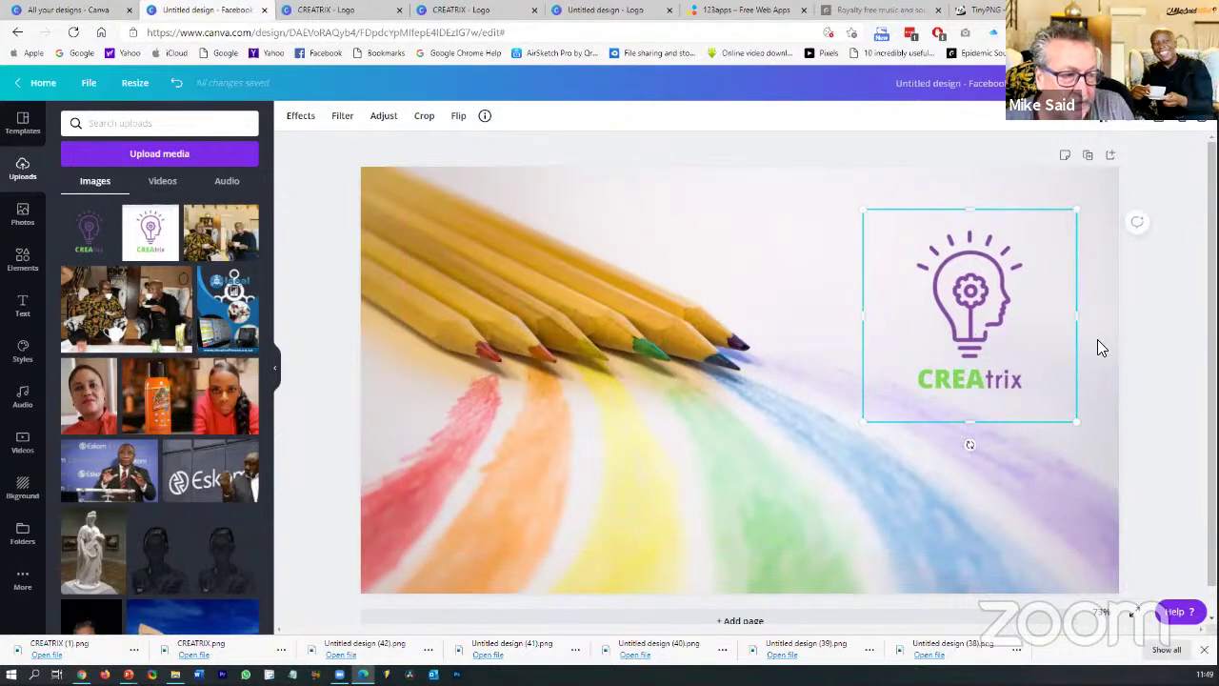
pyautogui.click(1098, 341)
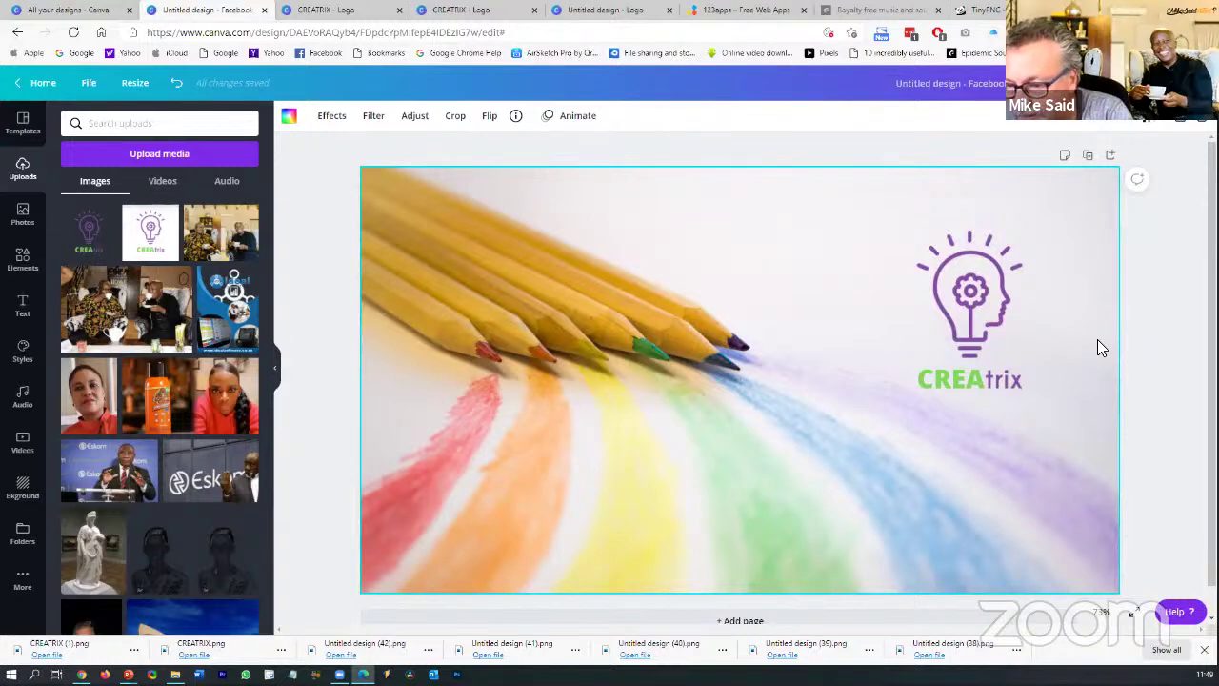
# Move the logo sideways until its frame meets the page's right edge
pyautogui.click(1000, 310)
pyautogui.moveTo(1004, 311); pyautogui.dragTo(1043, 314)
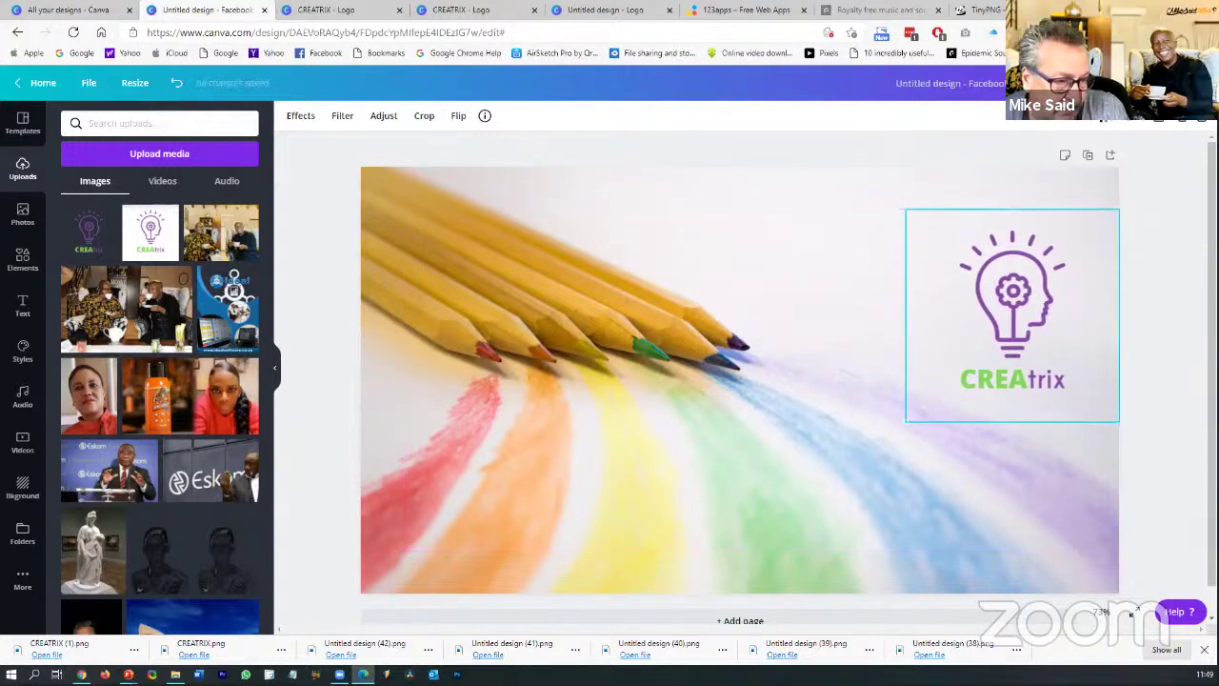
pyautogui.click(1158, 371)
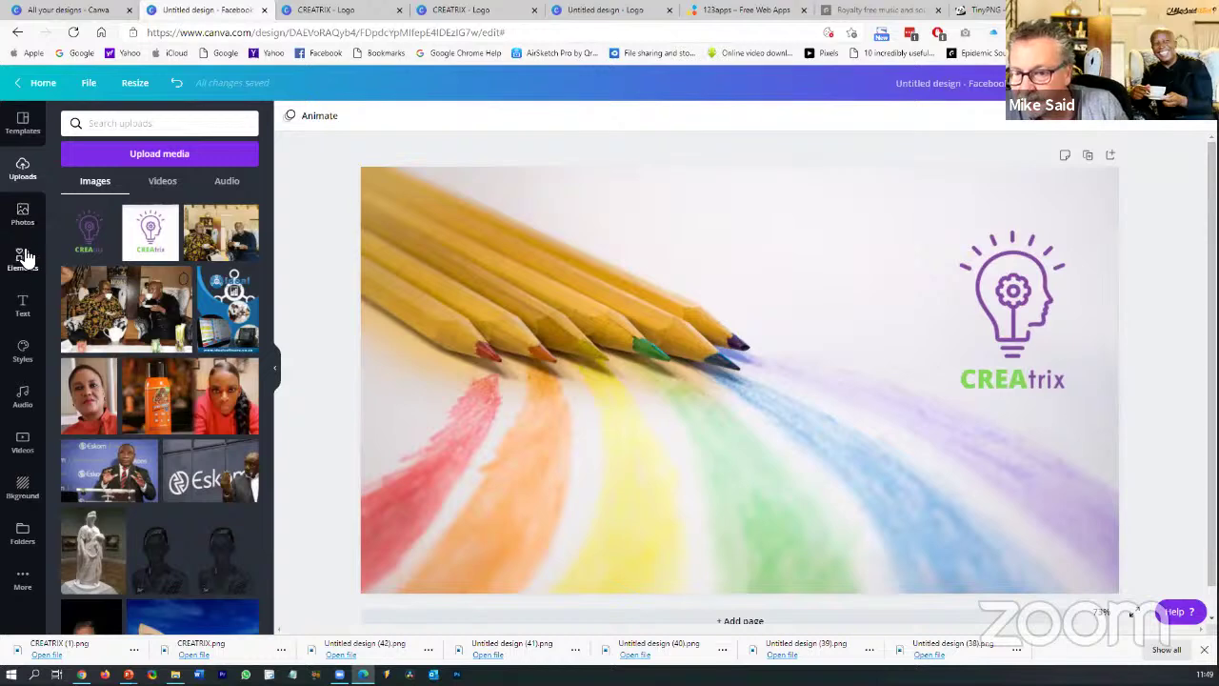
# Try the HELLO darling font combination on the cover, placed slightly below the middle of the page
pyautogui.click(22, 305)
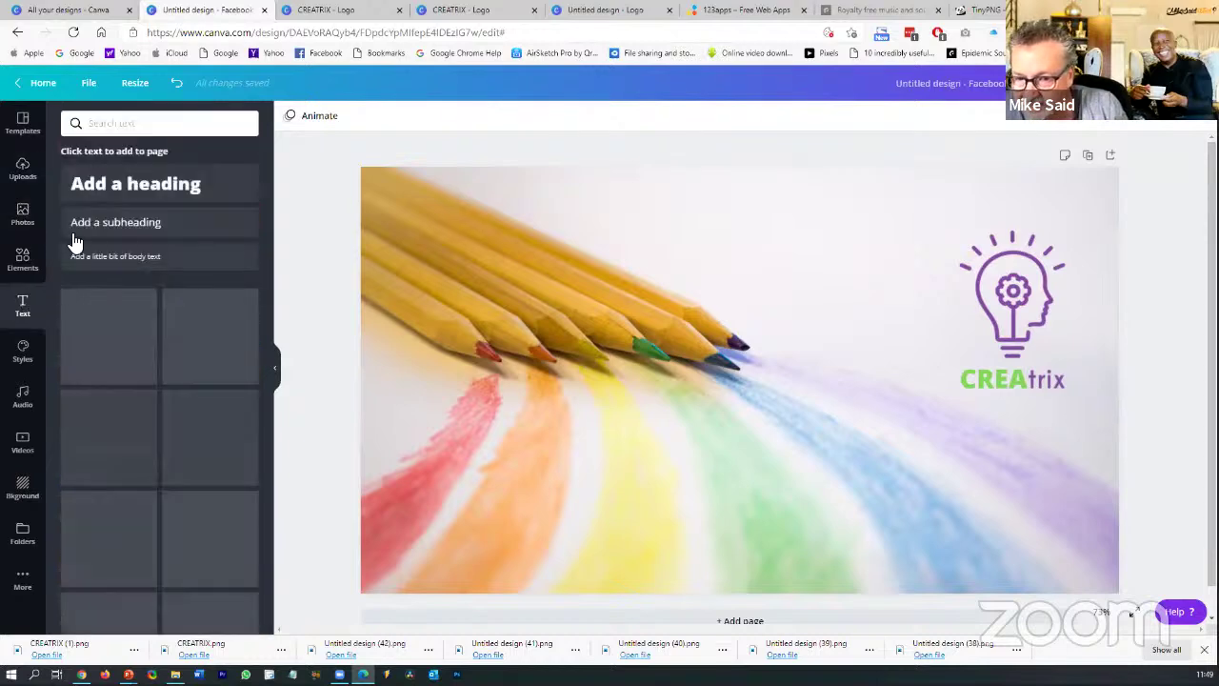
pyautogui.scroll(-1, 152, 433)
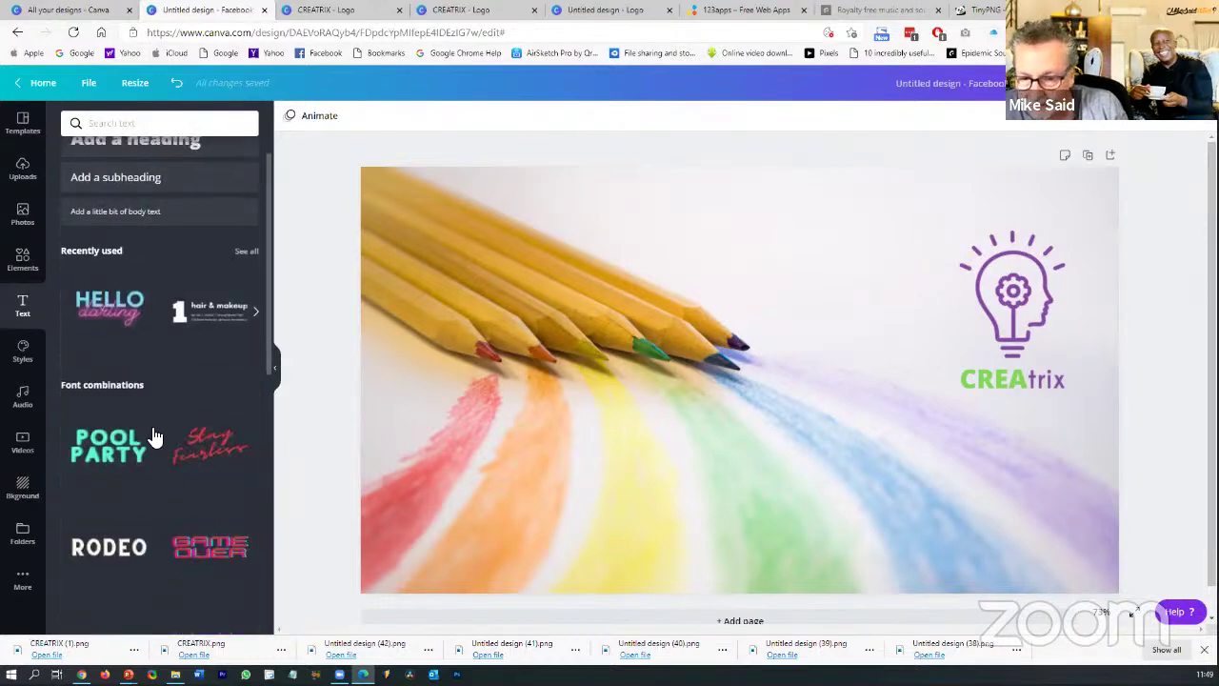
pyautogui.scroll(-5, 154, 436)
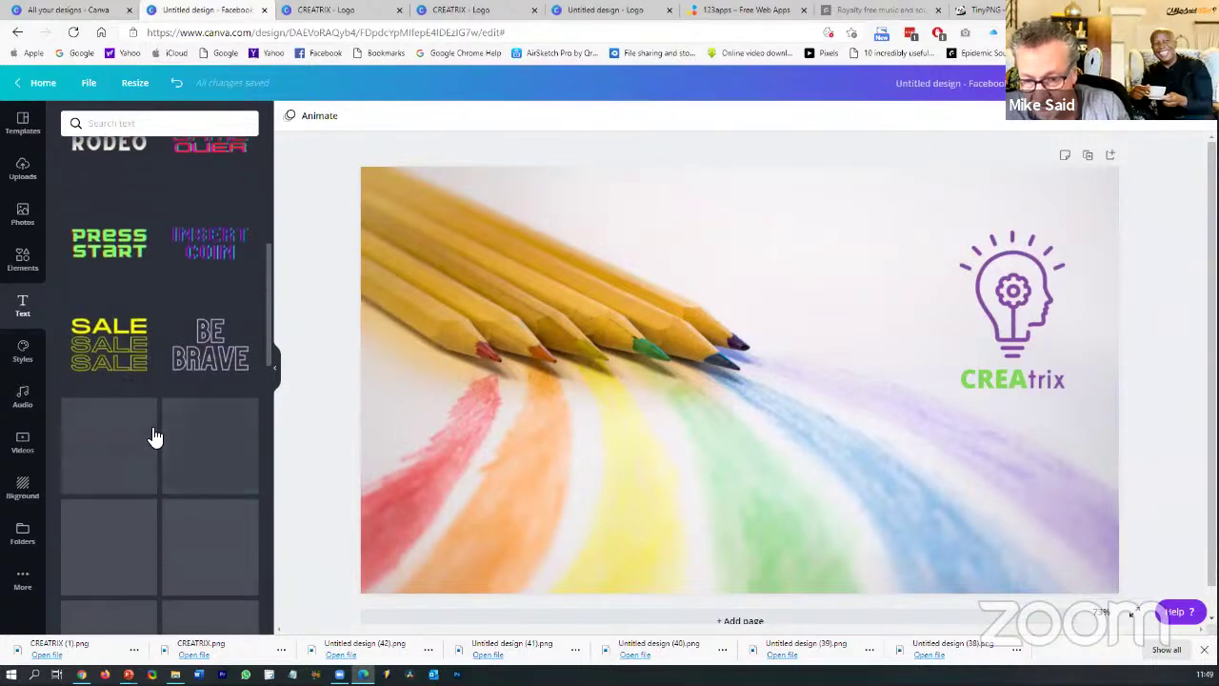
pyautogui.scroll(-1, 156, 436)
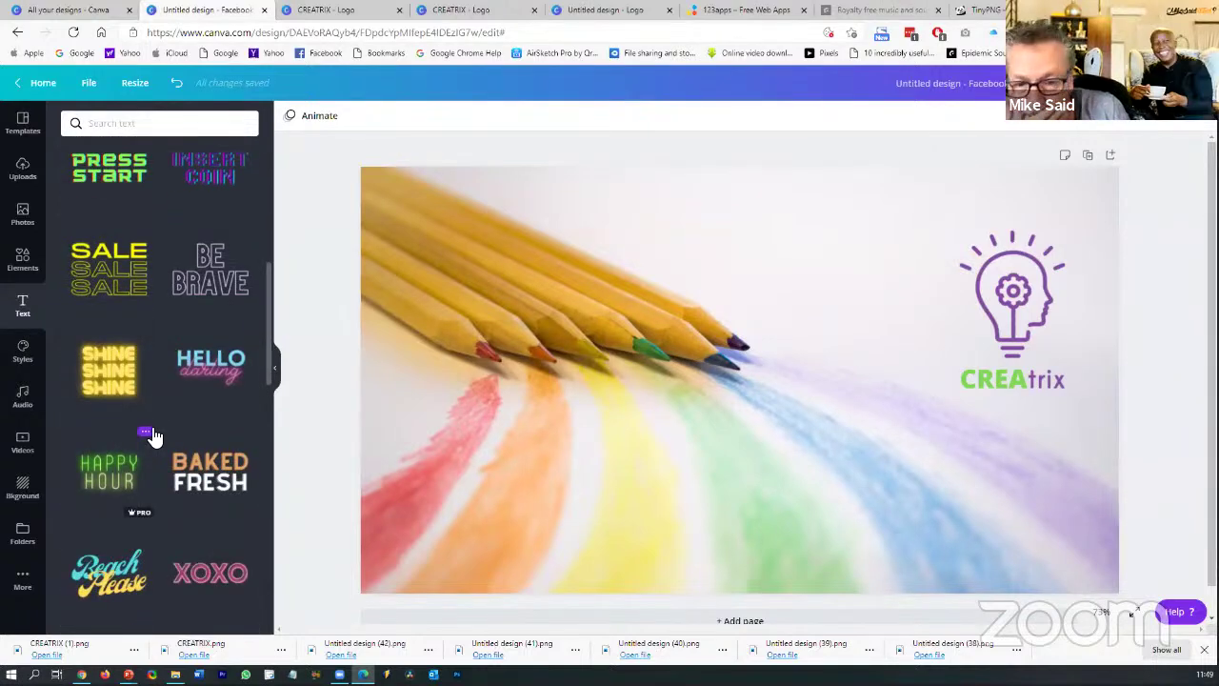
pyautogui.click(218, 379)
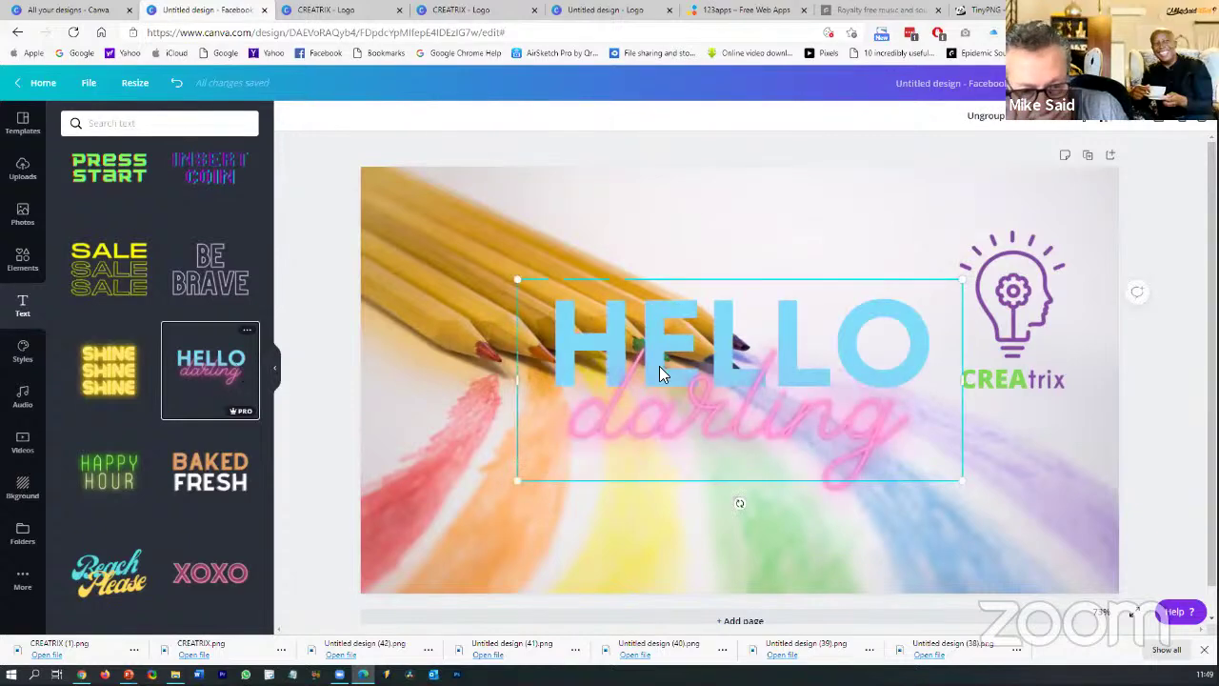
pyautogui.moveTo(735, 388); pyautogui.dragTo(733, 419)
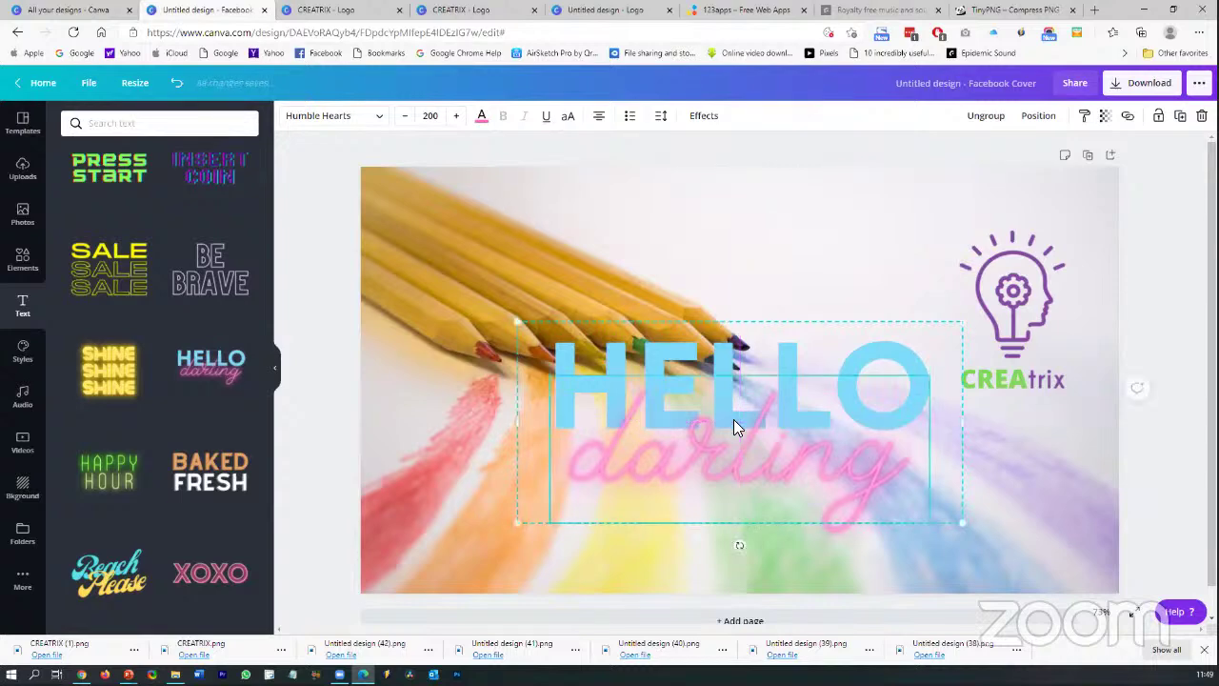
# Delete both parts of the HELLO darling text and restore the background photo removed by mistake
pyautogui.click(733, 419)
pyautogui.press('Delete')
pyautogui.click(733, 419)
pyautogui.press('Delete')
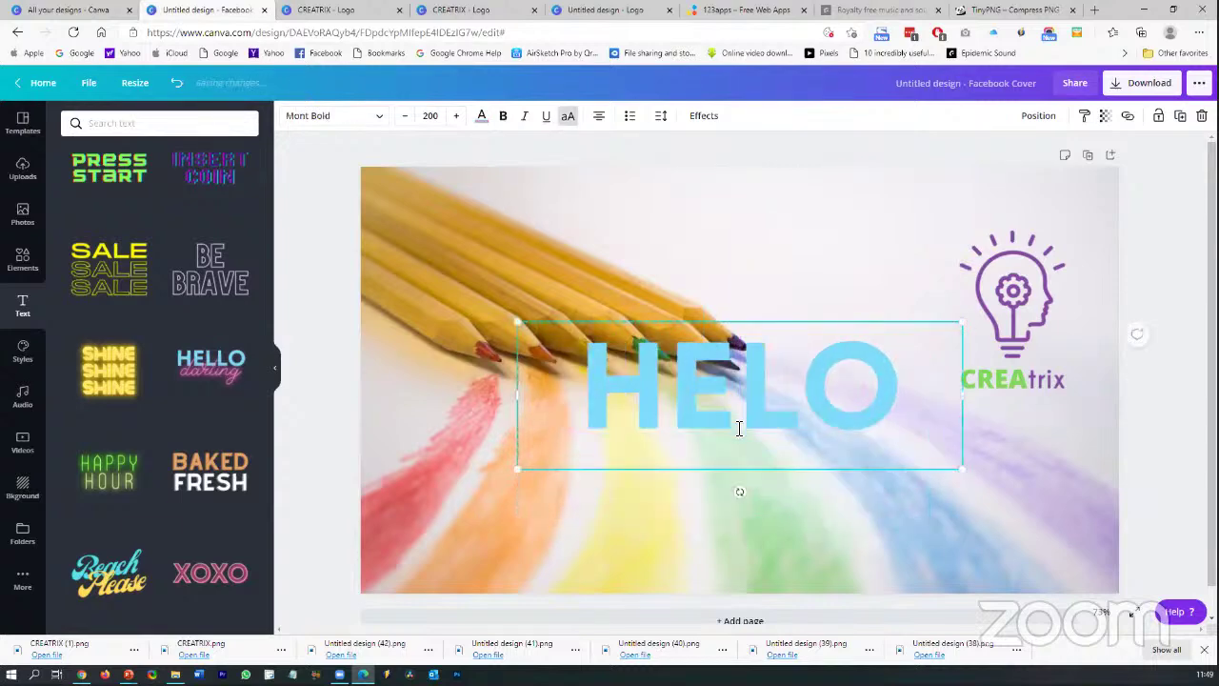
pyautogui.click(778, 475)
pyautogui.press('Delete')
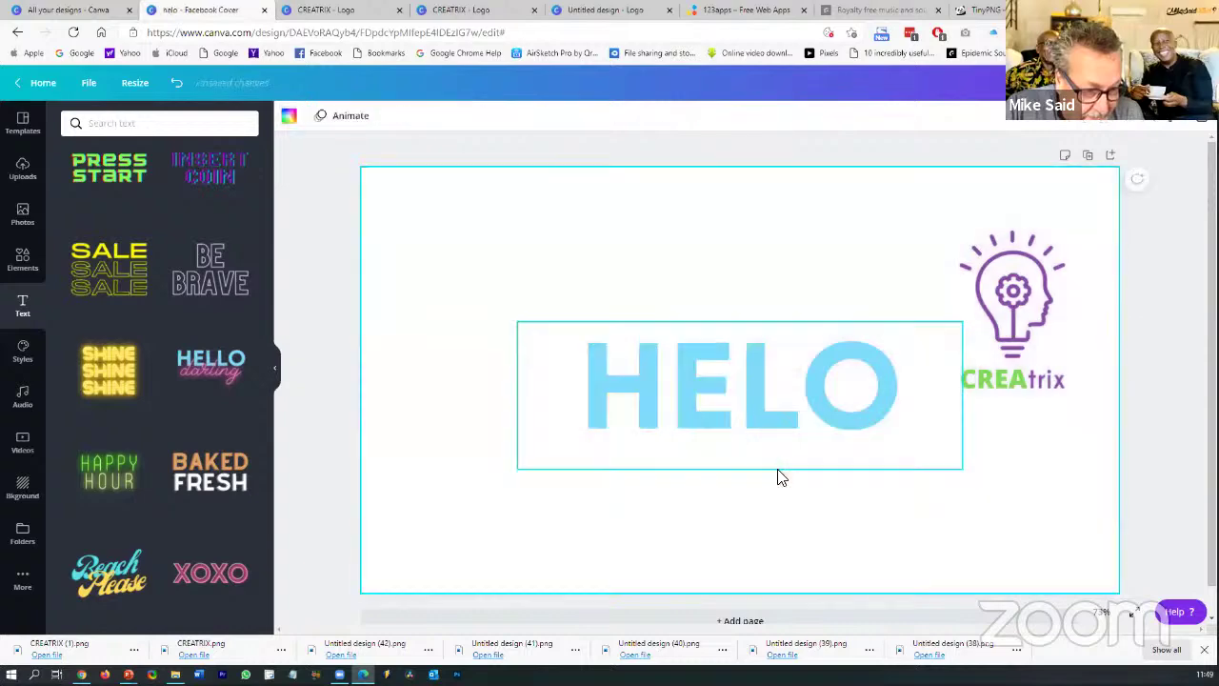
pyautogui.hotkey('ctrl', 'z')
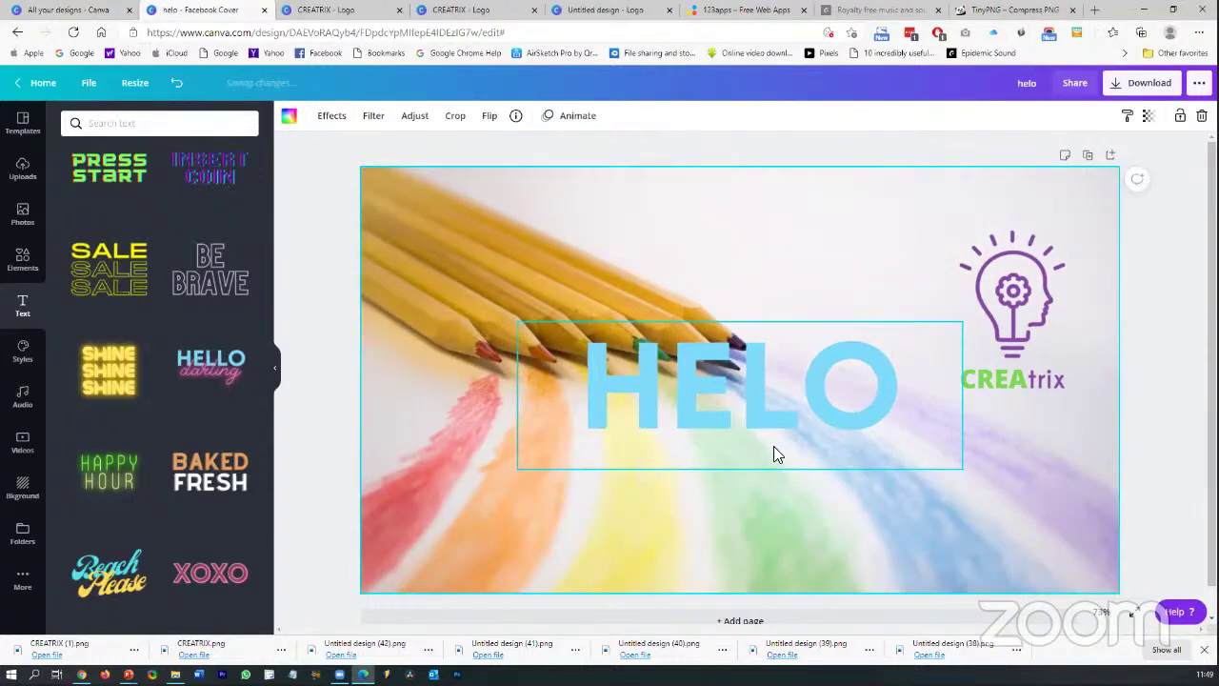
pyautogui.click(774, 451)
pyautogui.press('Delete')
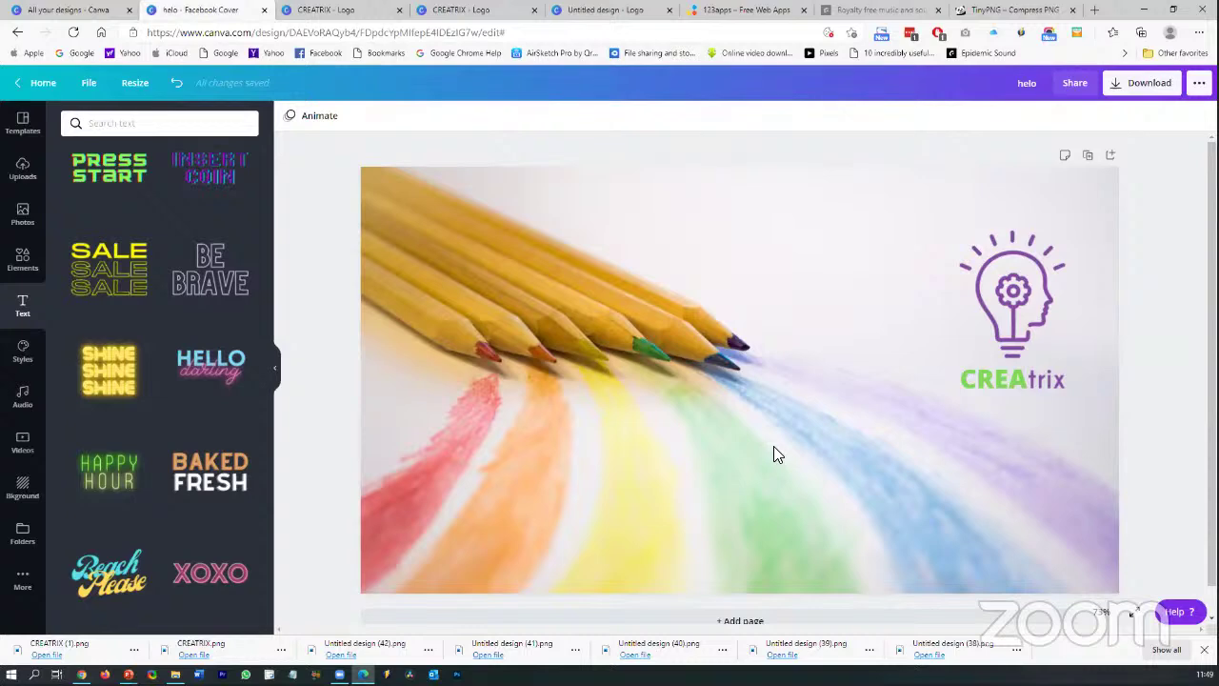
# Try the logo at the lower centre of the cover, and return it to the upper right, aligned with the page margins
pyautogui.moveTo(960, 297)
pyautogui.mouseDown()
pyautogui.moveTo(728, 374)
pyautogui.moveTo(800, 358)
pyautogui.moveTo(787, 400)
pyautogui.moveTo(747, 414)
pyautogui.moveTo(739, 429)
pyautogui.moveTo(754, 437)
pyautogui.moveTo(738, 428)
pyautogui.mouseUp()
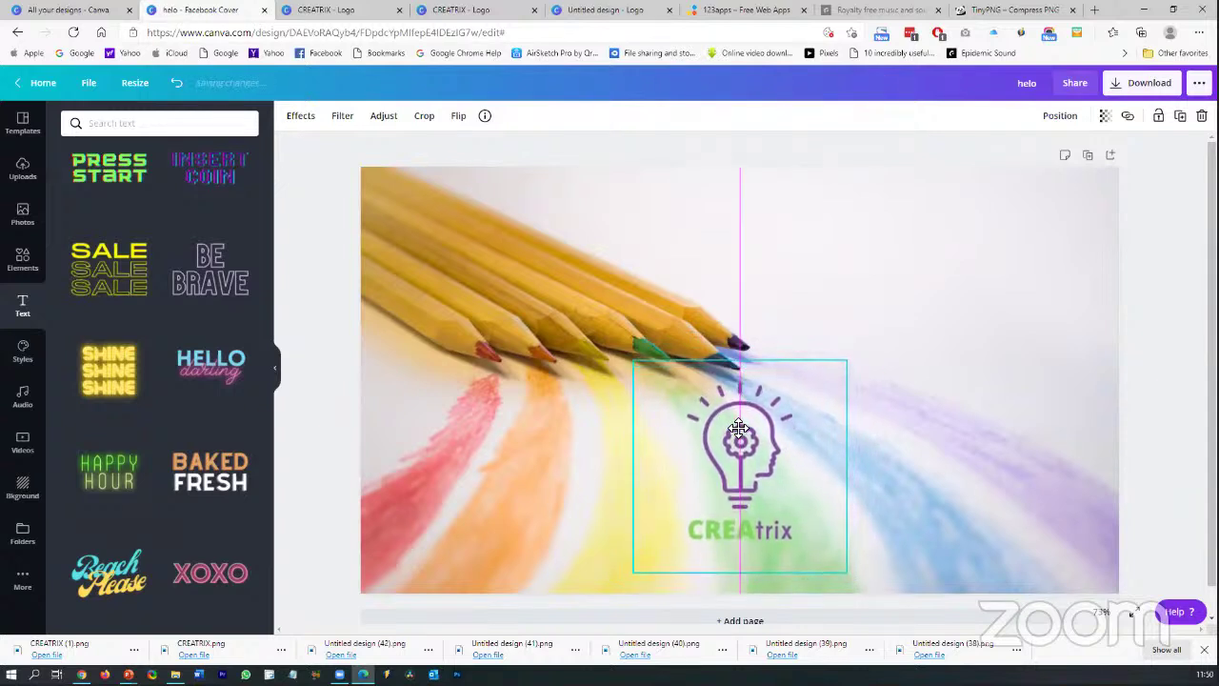
pyautogui.click(914, 397)
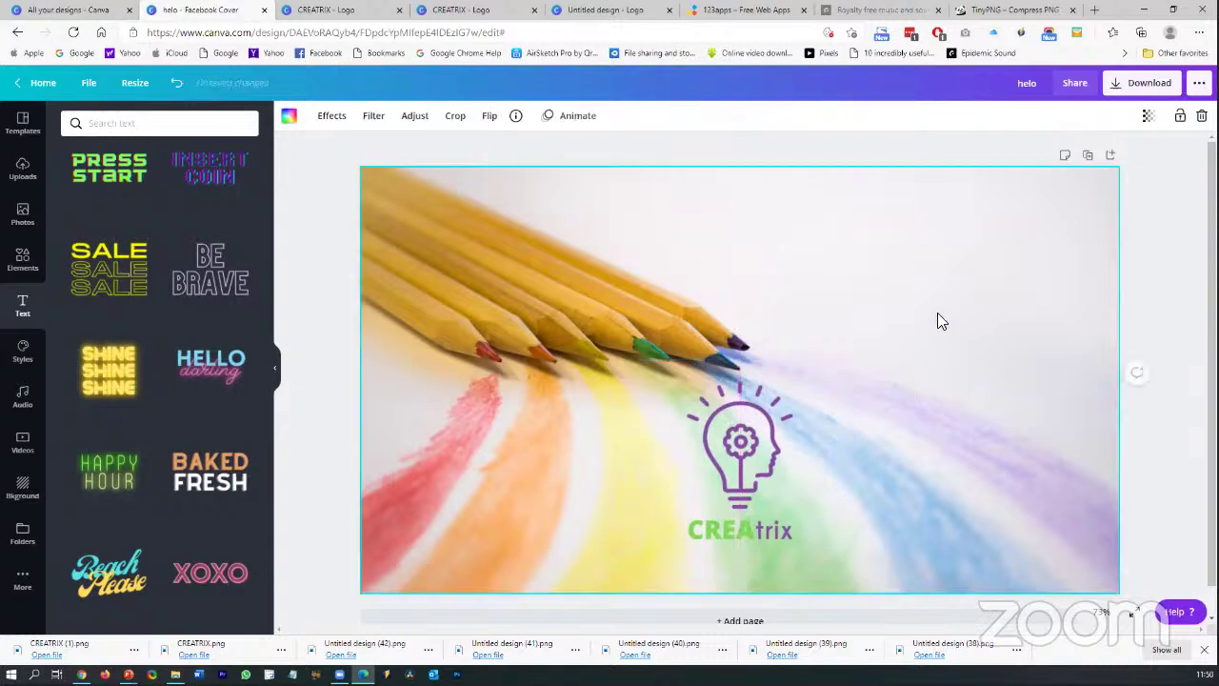
pyautogui.click(765, 452)
pyautogui.moveTo(771, 460); pyautogui.dragTo(1004, 313)
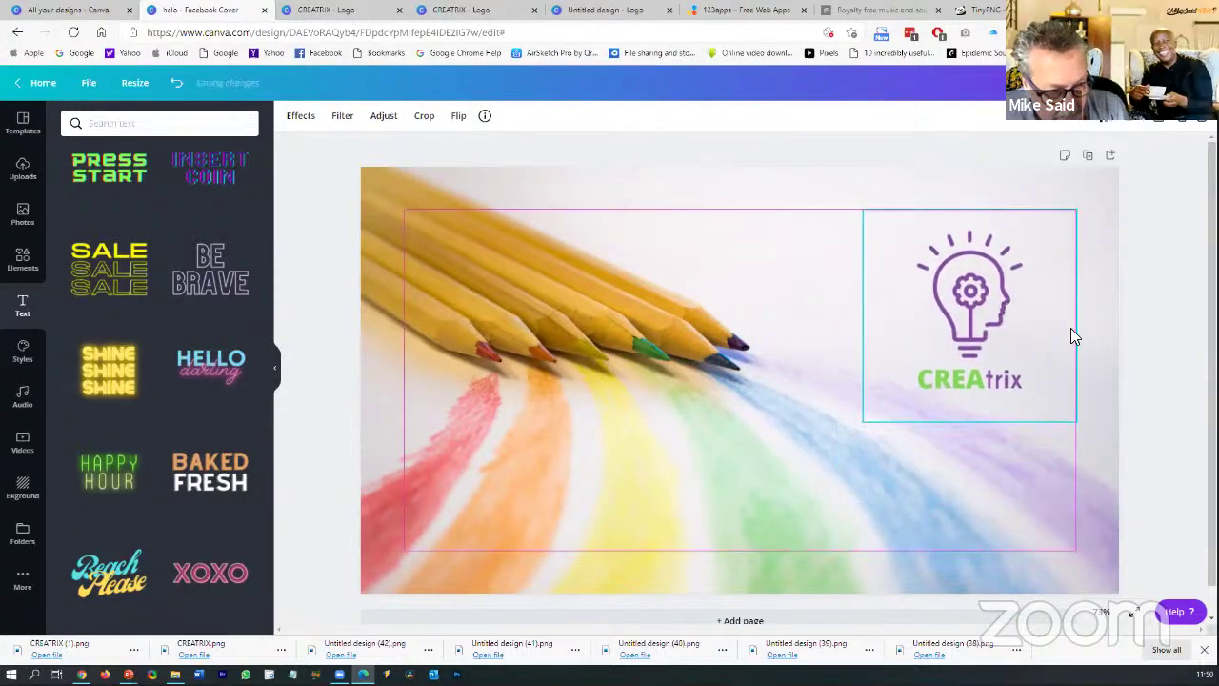
pyautogui.click(1144, 341)
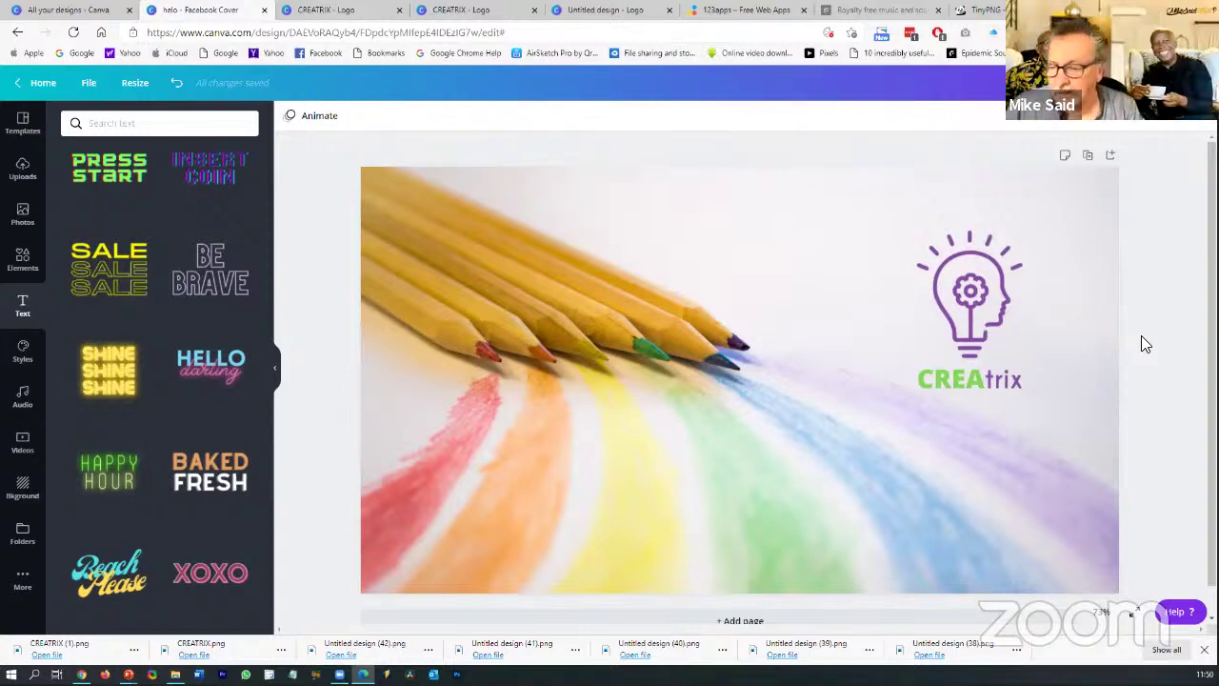
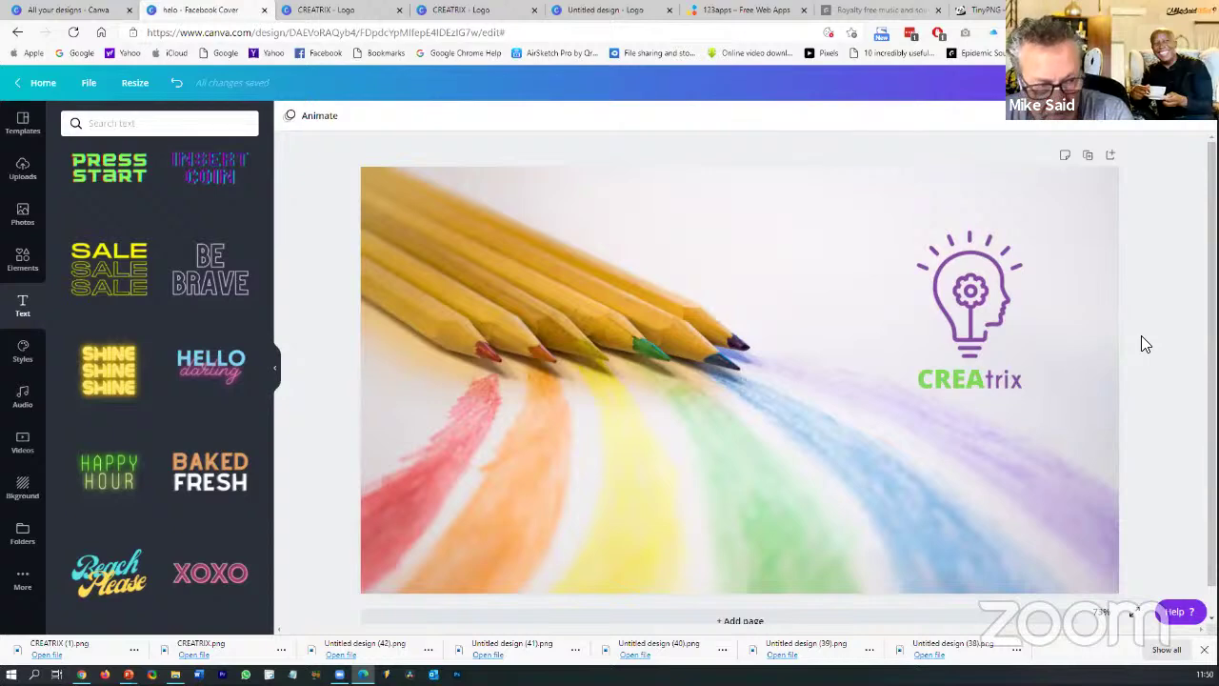
# Duplicate the finished cover page three times to make four pages for layout variations
pyautogui.click(1087, 155)
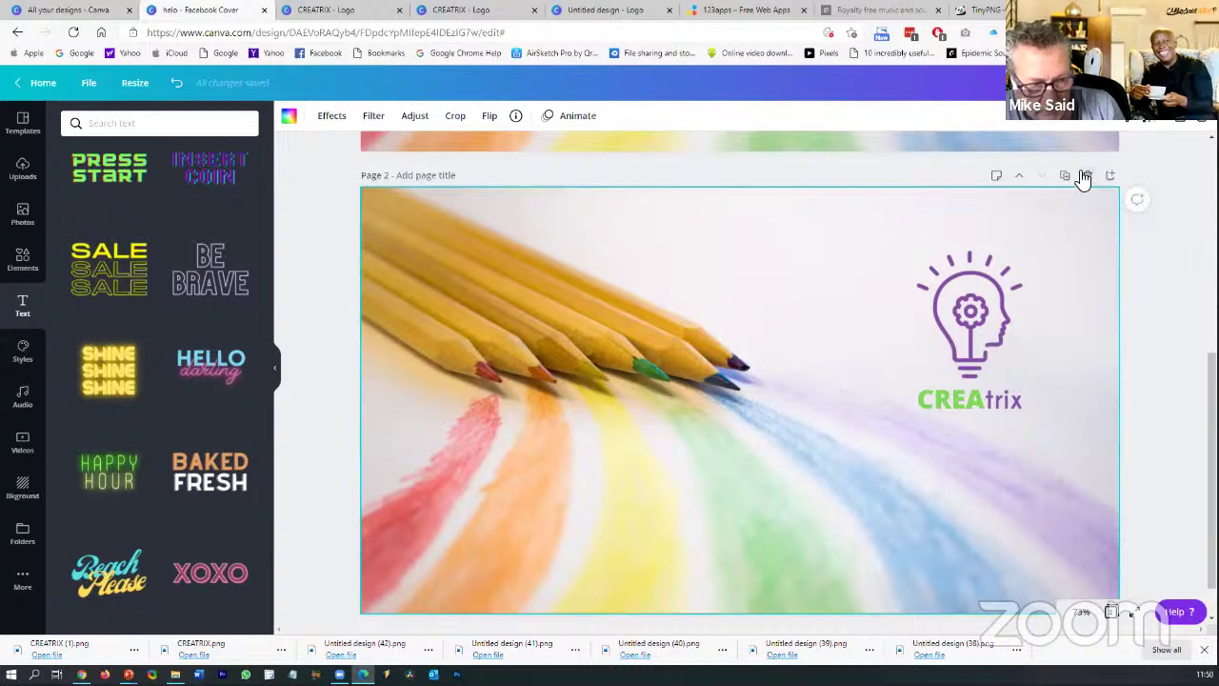
pyautogui.click(1059, 177)
pyautogui.click(1063, 197)
# Enlarge the logo on page 2 so it fills most of the height of the page's right half
pyautogui.scroll(15, 1092, 233)
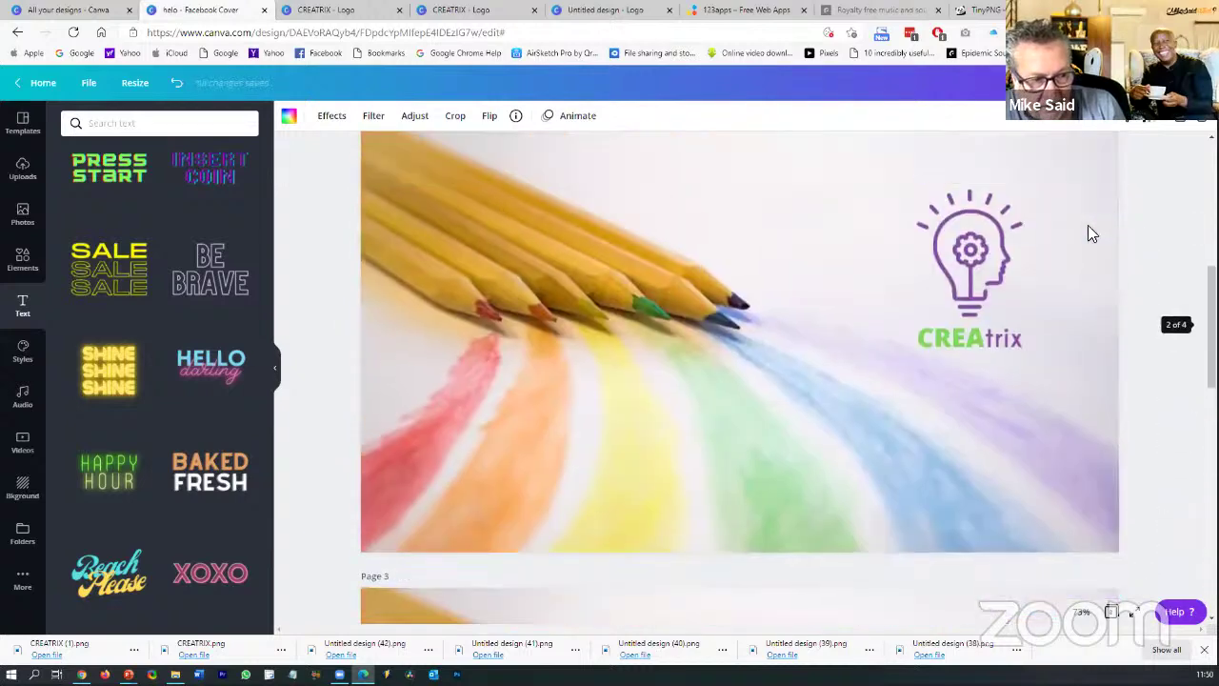
pyautogui.scroll(-3, 981, 248)
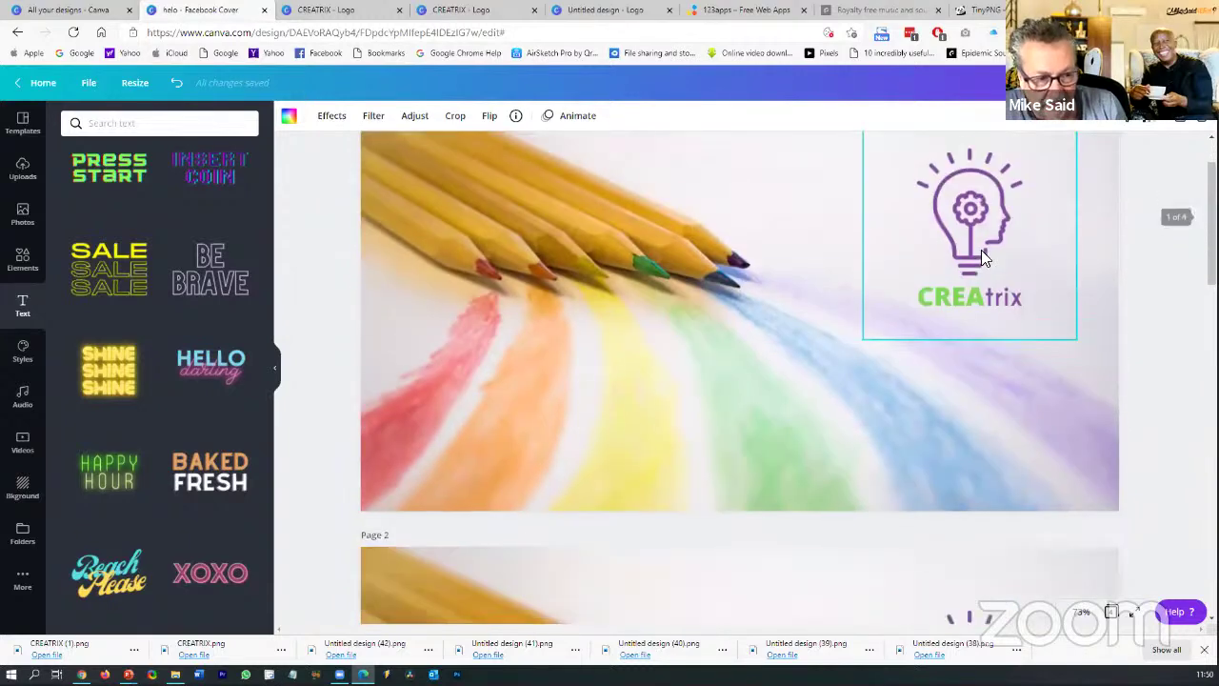
pyautogui.scroll(-2, 998, 457)
pyautogui.click(932, 410)
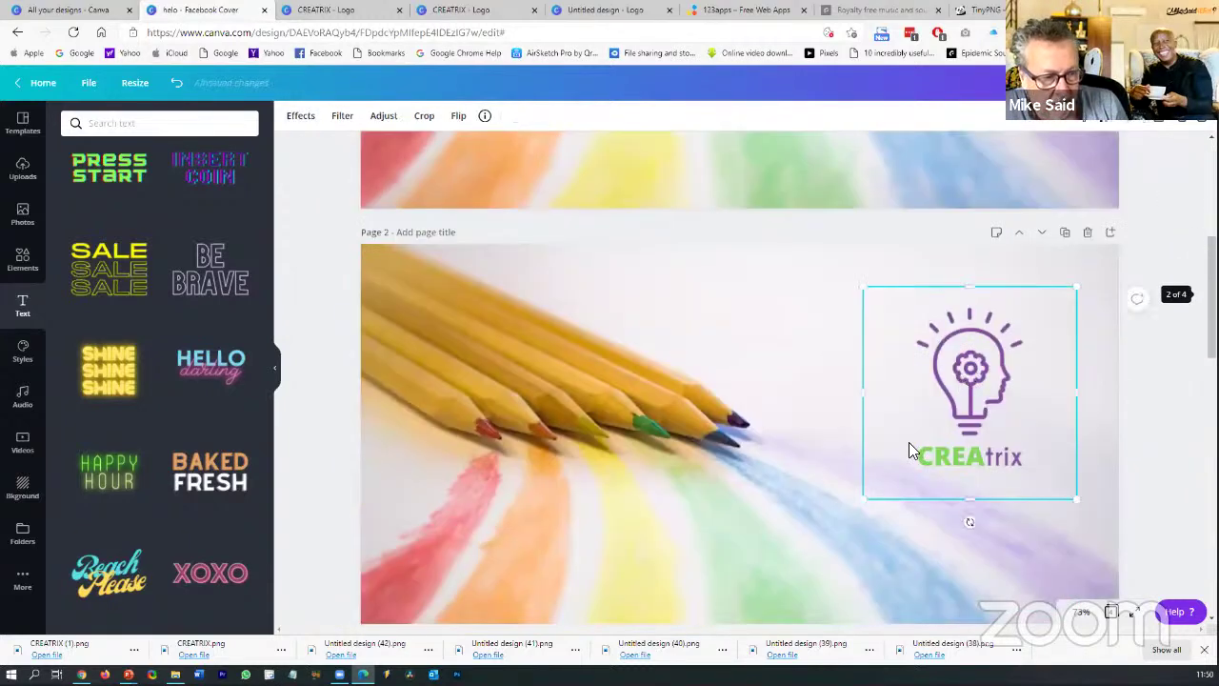
pyautogui.moveTo(839, 533); pyautogui.dragTo(738, 623)
pyautogui.moveTo(925, 472); pyautogui.dragTo(925, 480)
pyautogui.click(1184, 391)
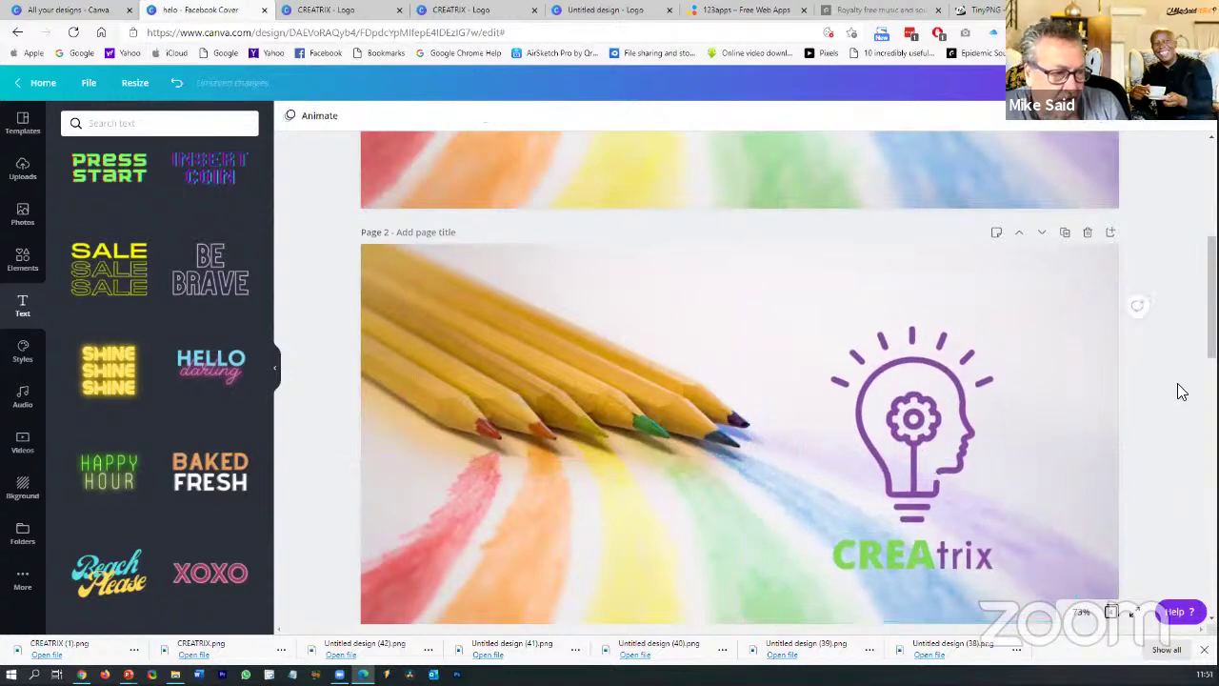
# Move the logo on page 3 down to the lower right of the page
pyautogui.scroll(-8, 1181, 388)
pyautogui.moveTo(990, 226); pyautogui.dragTo(1036, 391)
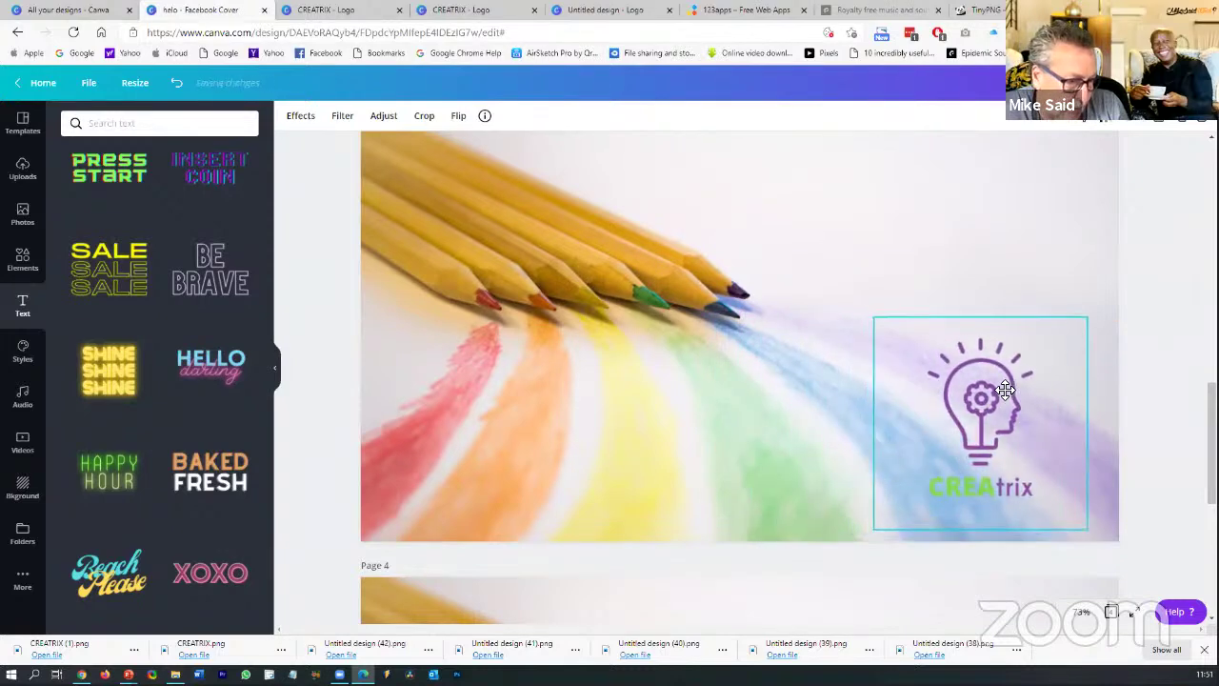
pyautogui.click(1162, 333)
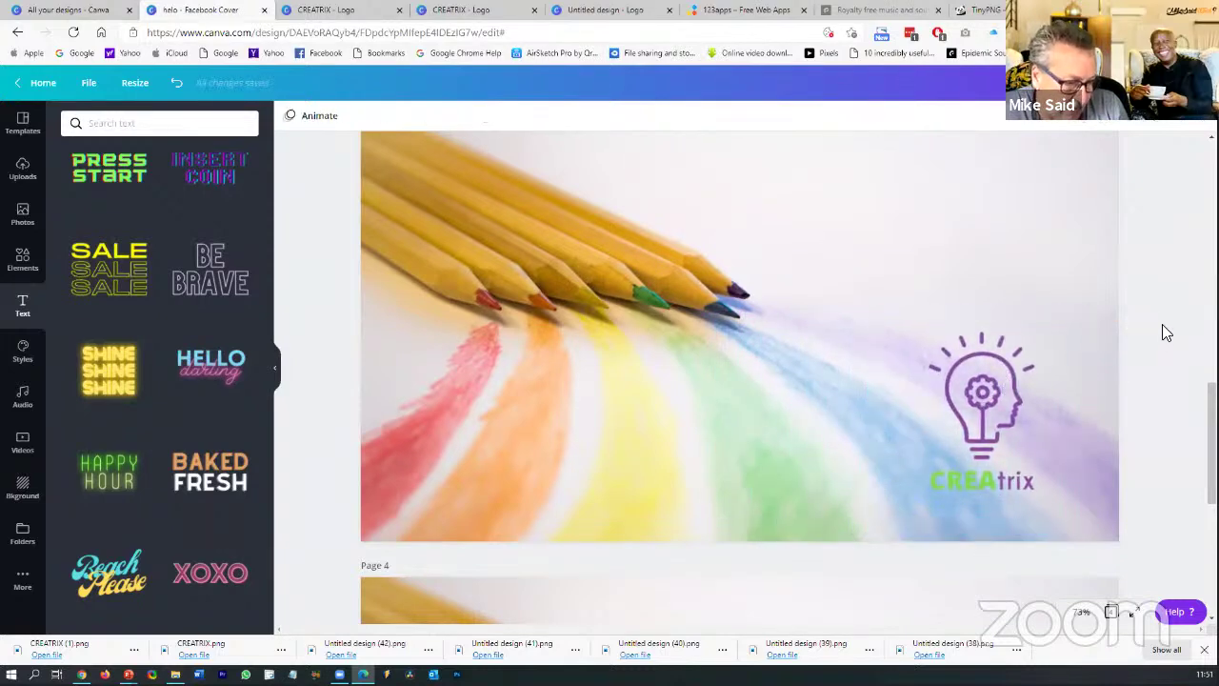
# Add a heading to page 1 and widen its text box to about 1,455 so it spans the page between the margins
pyautogui.scroll(8, 1162, 326)
pyautogui.scroll(5, 1166, 332)
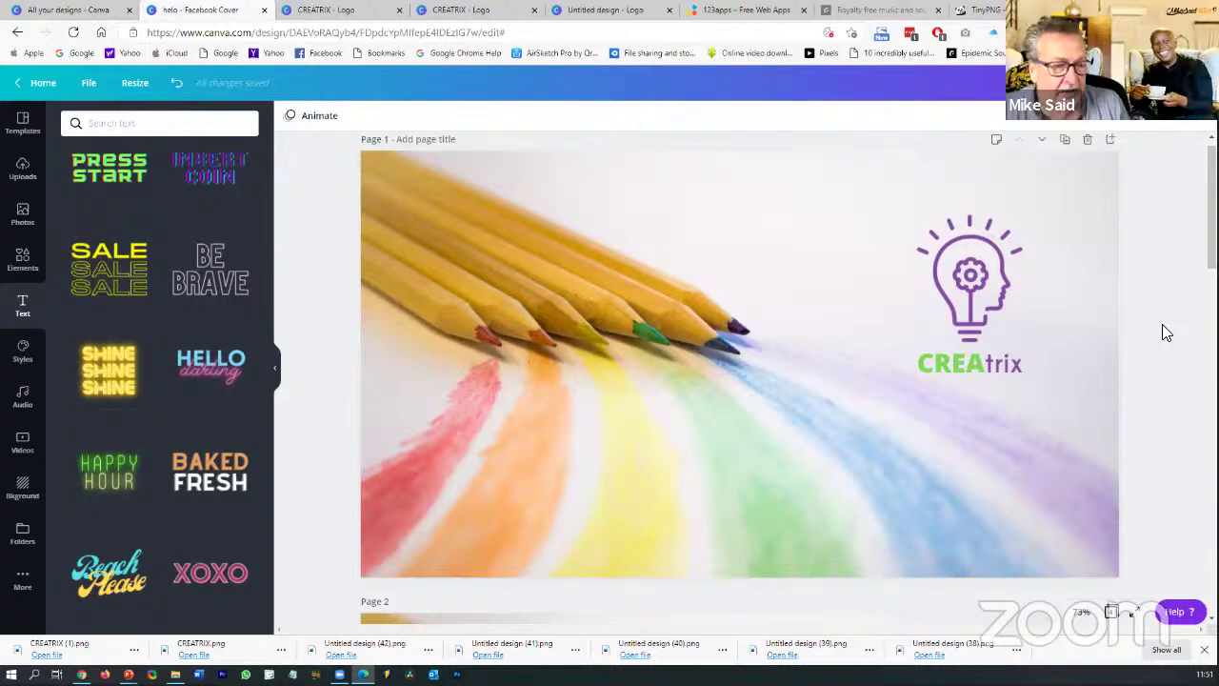
pyautogui.click(1009, 267)
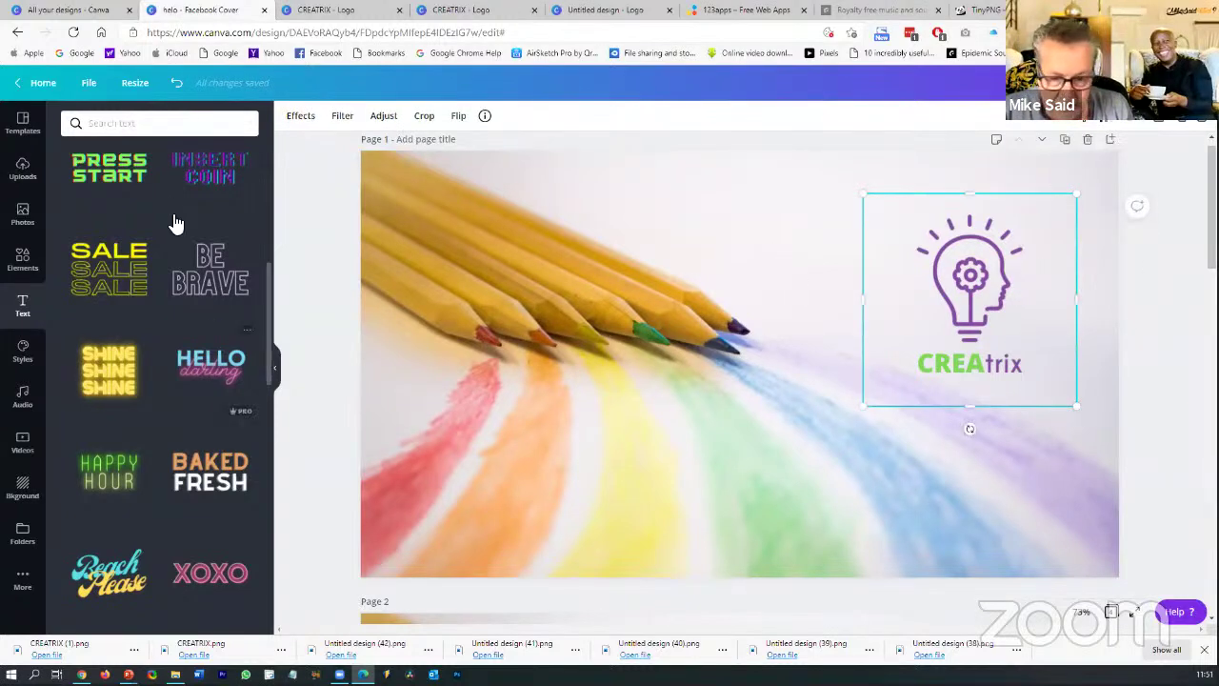
pyautogui.scroll(5, 167, 217)
pyautogui.click(136, 186)
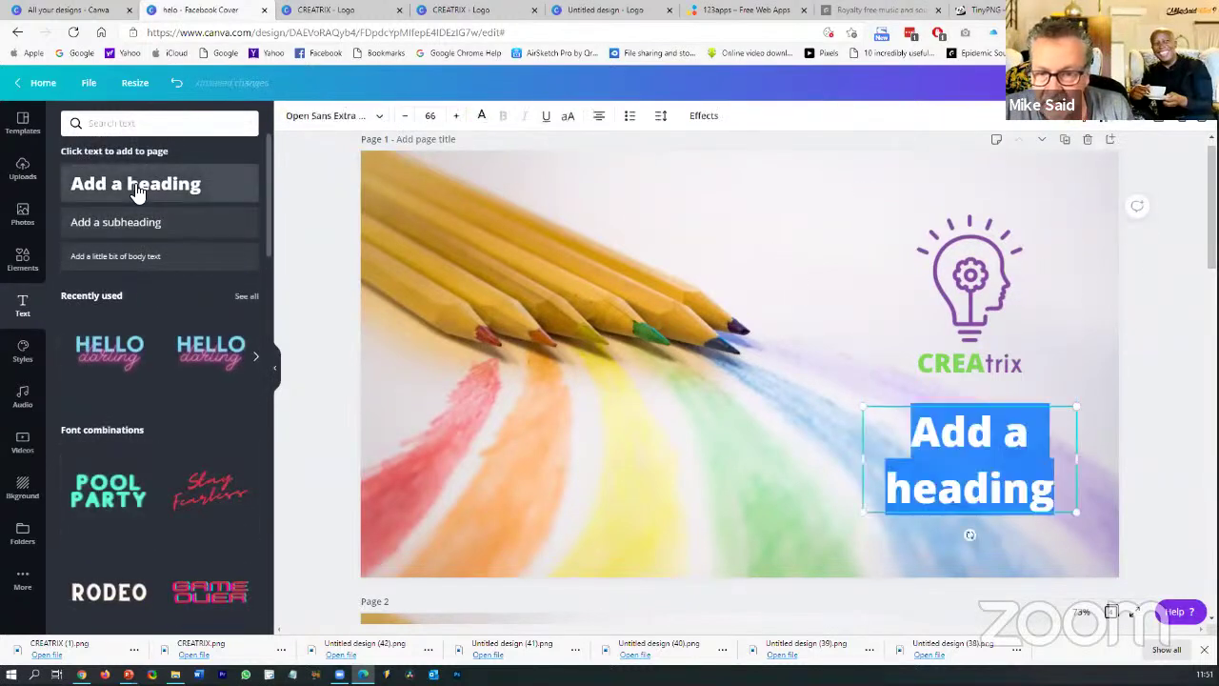
pyautogui.moveTo(843, 463); pyautogui.dragTo(404, 468)
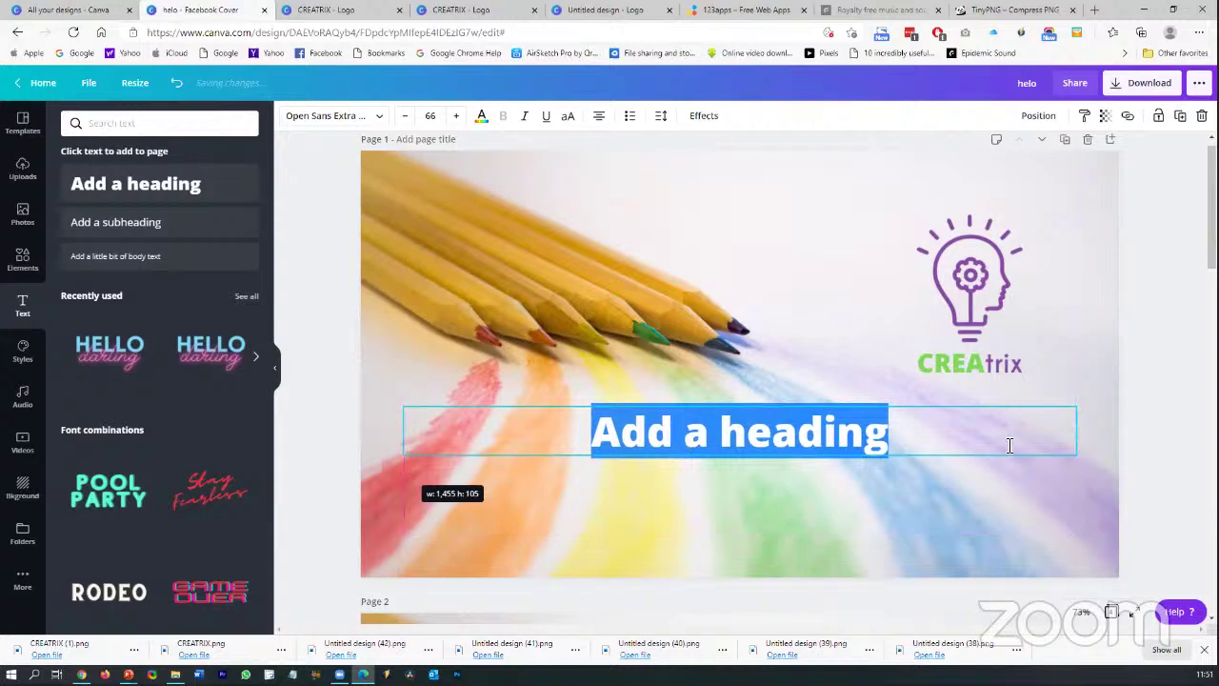
pyautogui.moveTo(1079, 434); pyautogui.dragTo(1078, 434)
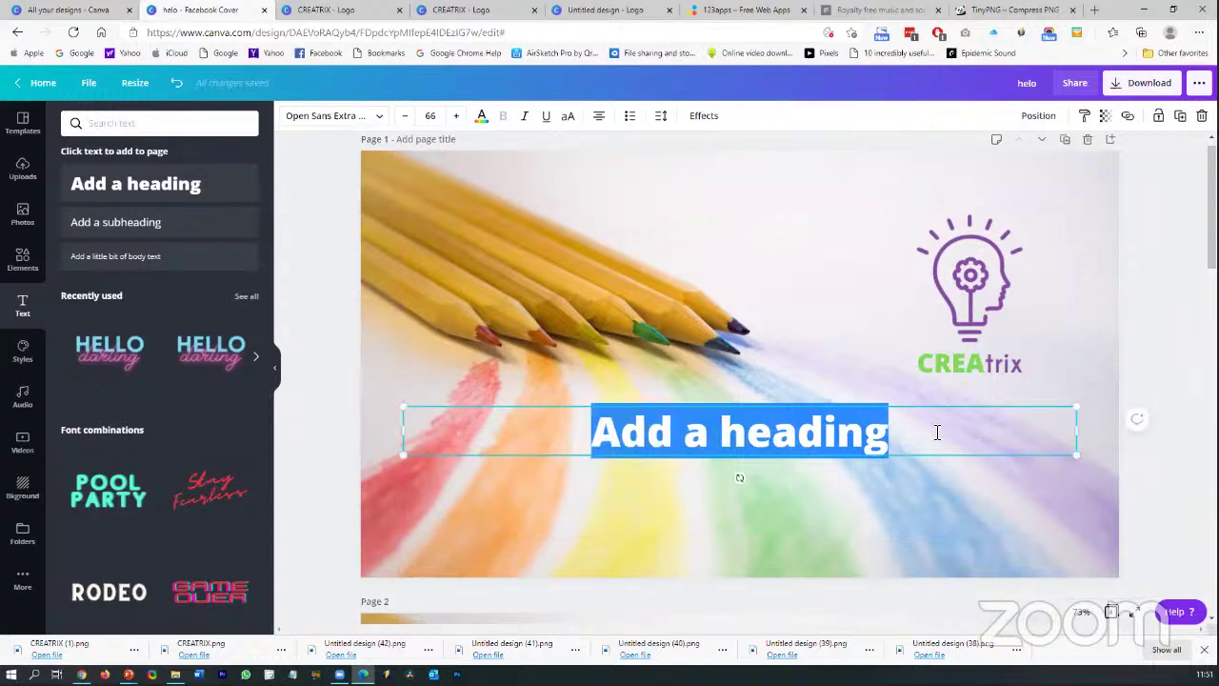
# Replace the heading's placeholder text with "STORYTELLING" in capitals and colour it white
pyautogui.write('Storyu')
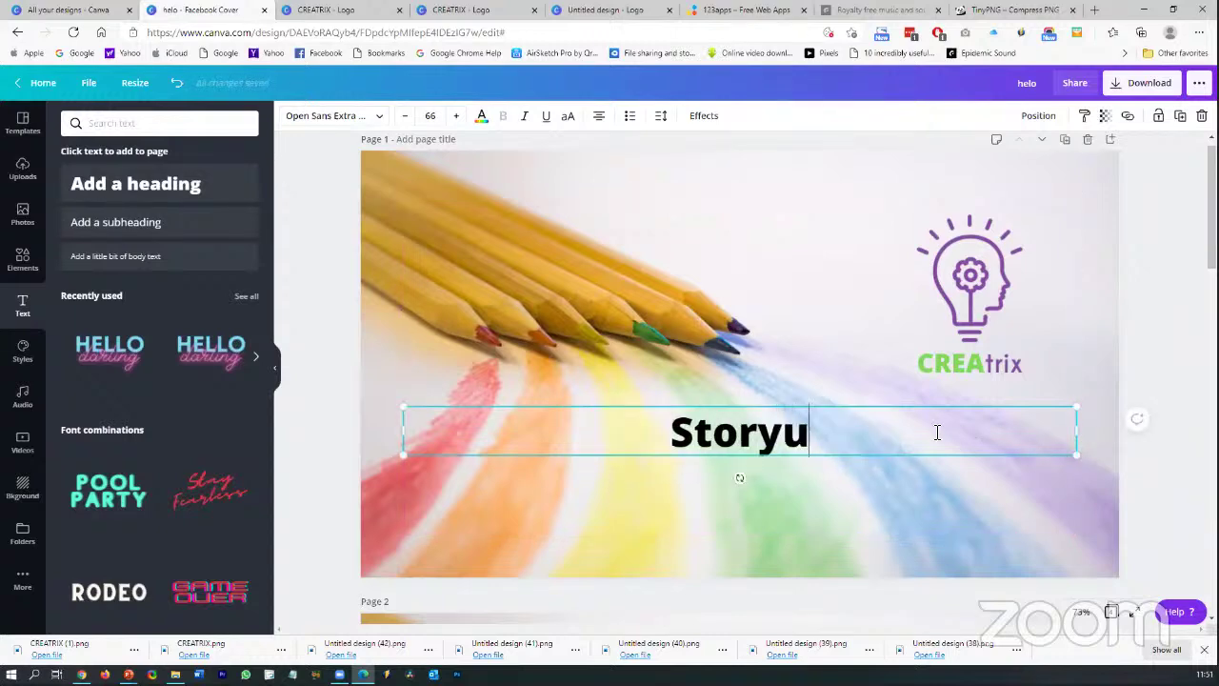
pyautogui.press('BackSpace')
pyautogui.write('telling')
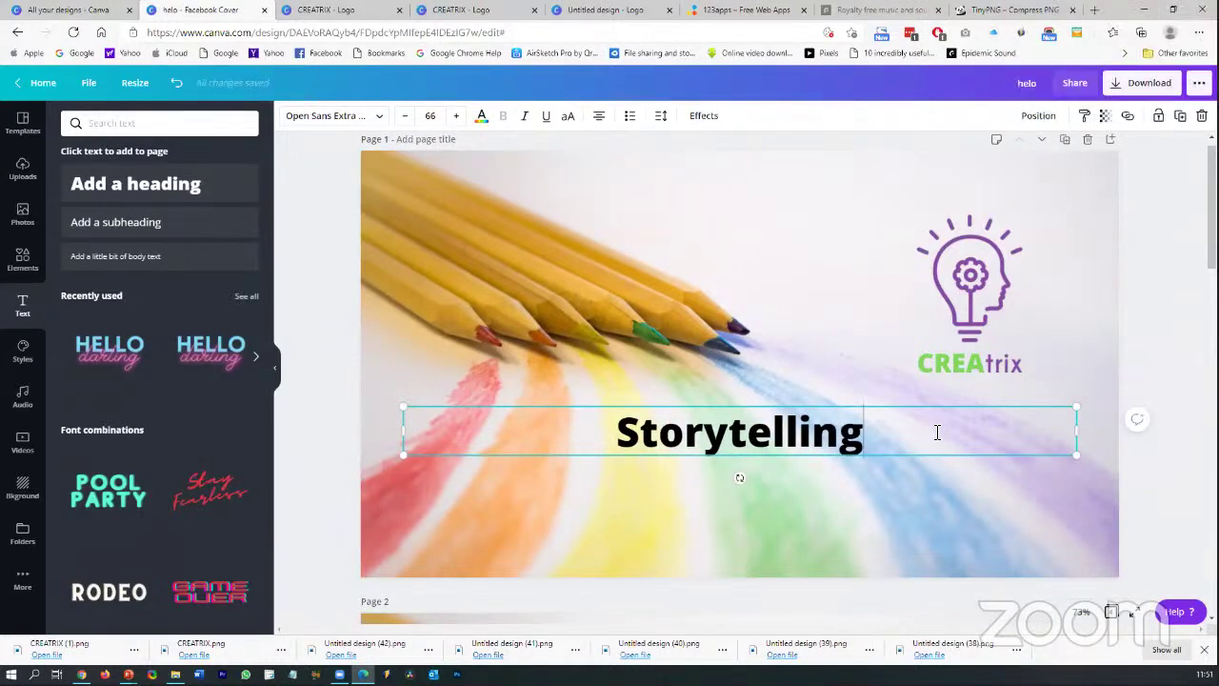
pyautogui.doubleClick(789, 423)
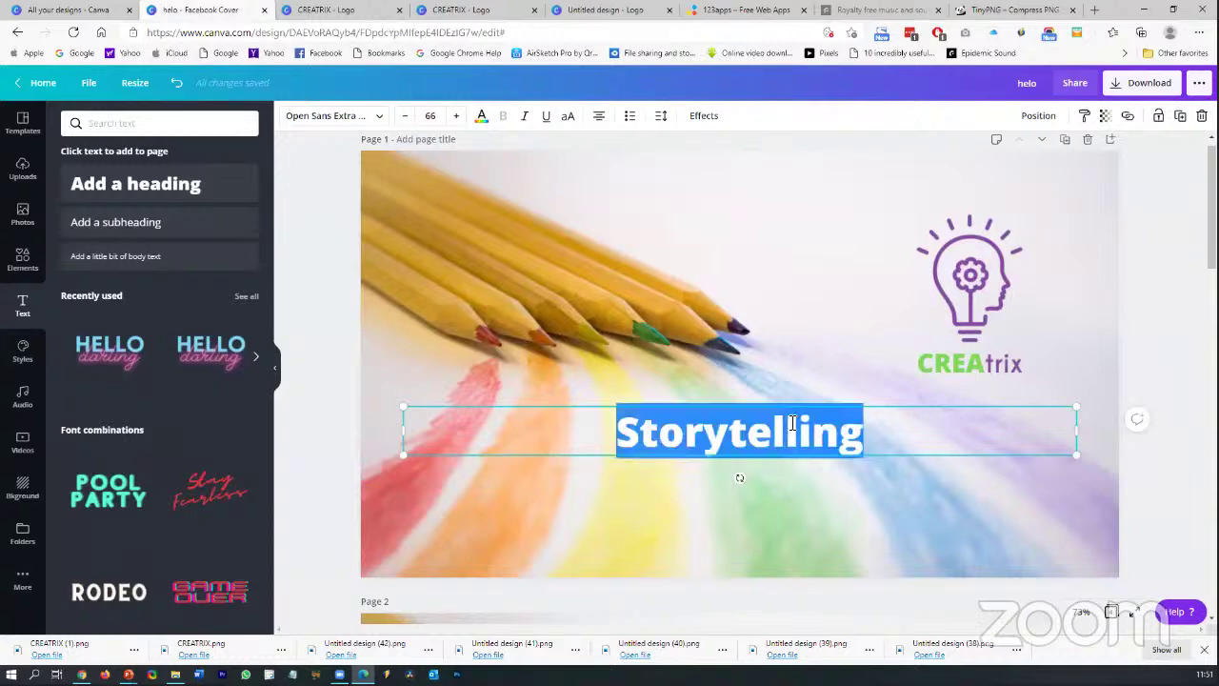
pyautogui.click(482, 117)
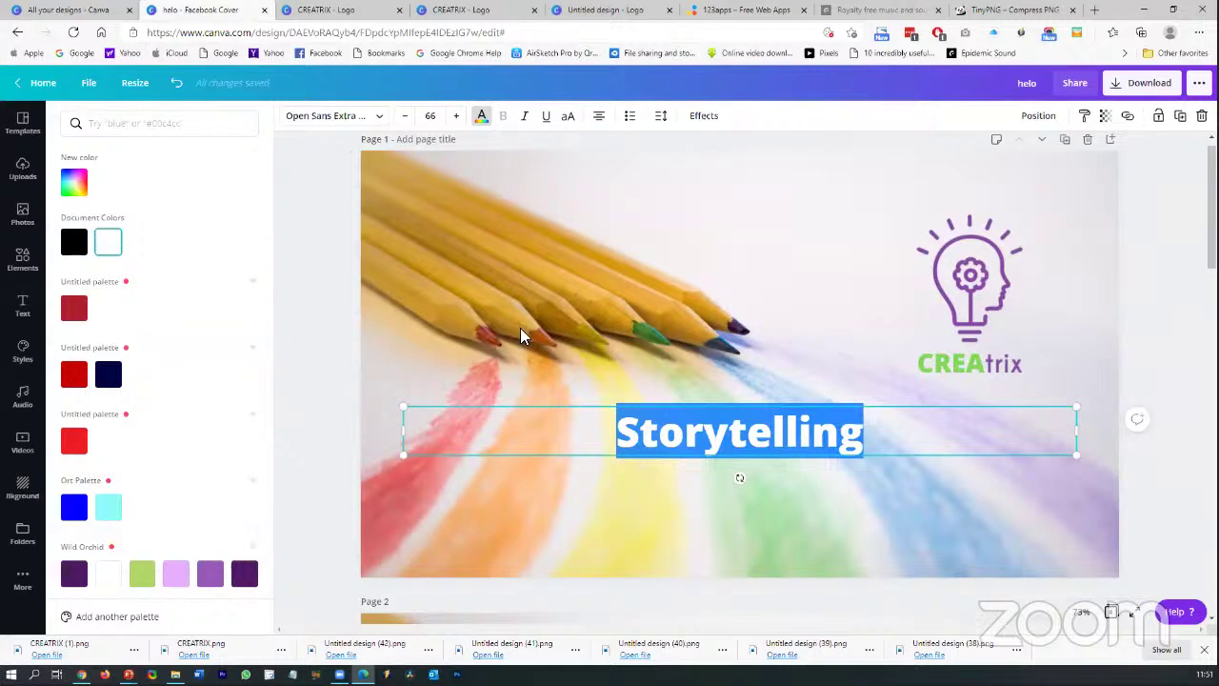
pyautogui.write('STROYTE')
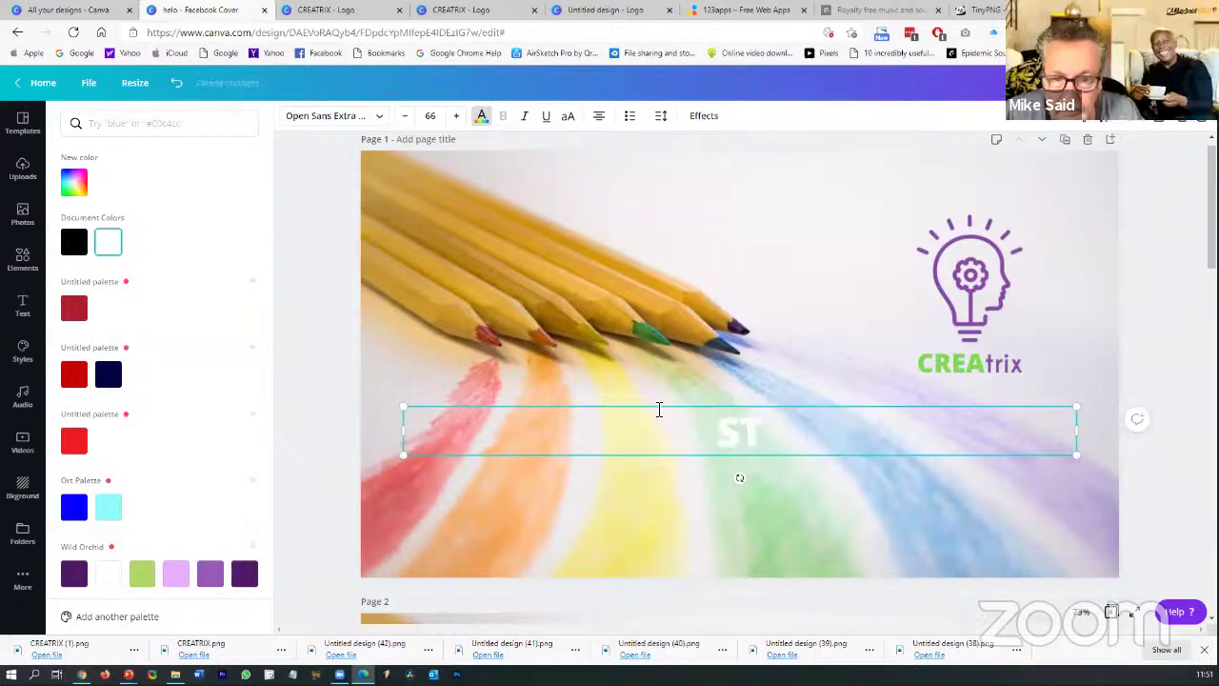
pyautogui.press('BackSpace')
pyautogui.press('BackSpace')
pyautogui.press('BackSpace')
pyautogui.press('BackSpace')
pyautogui.press('BackSpace')
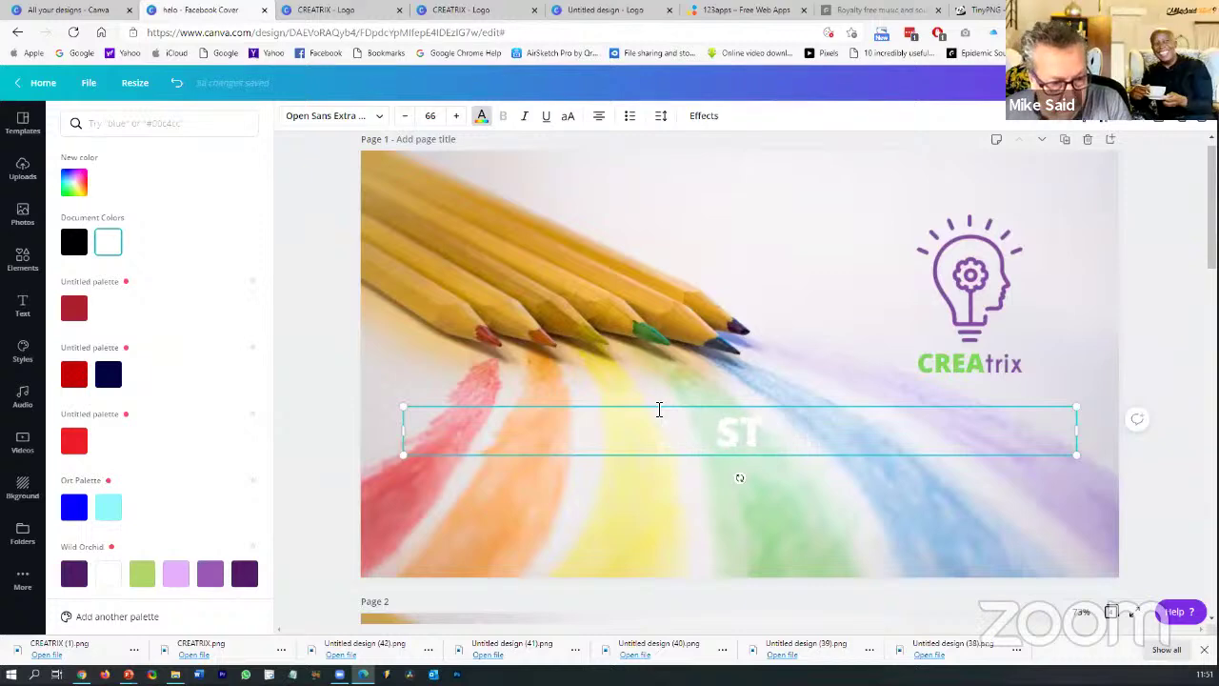
pyautogui.write('ORYTELLING')
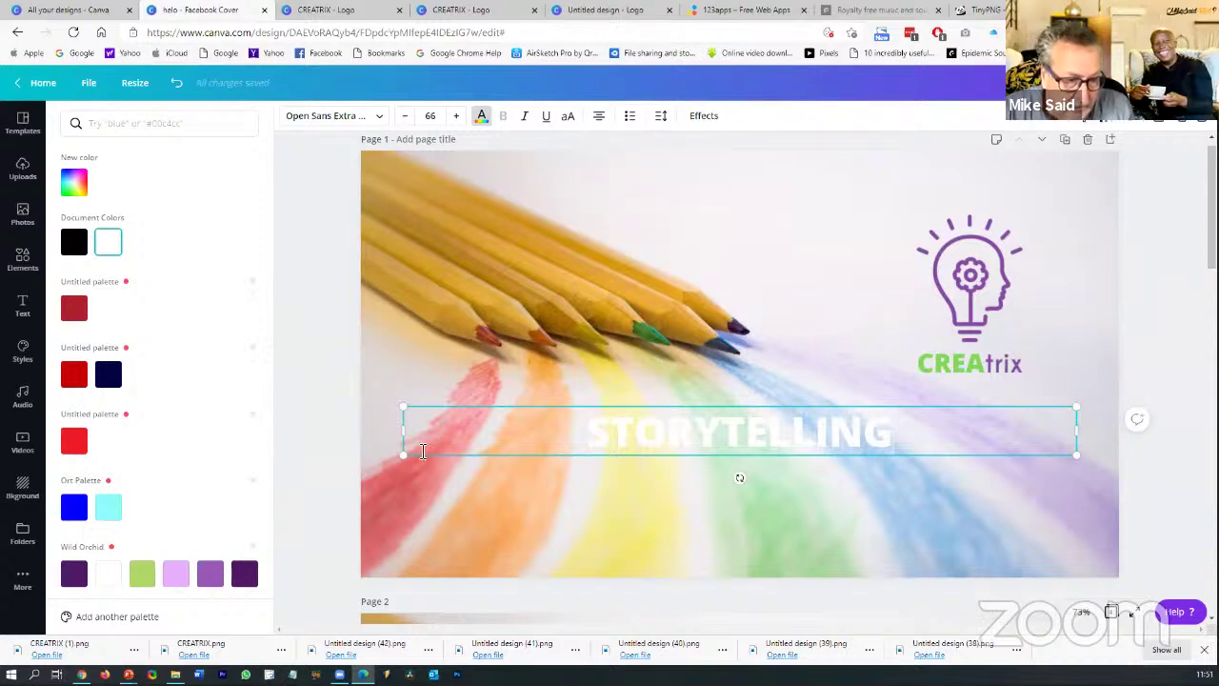
pyautogui.click(816, 448)
pyautogui.click(813, 478)
pyautogui.click(732, 452)
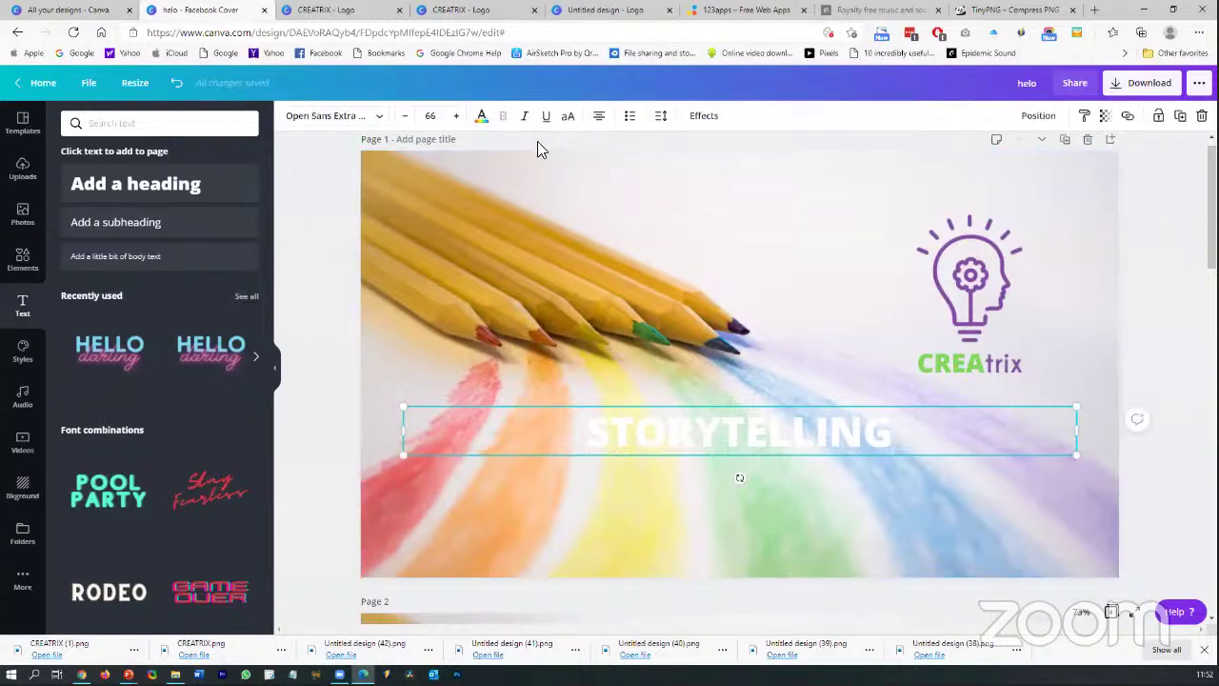
# Enlarge the STORYTELLING heading's font size to 92
pyautogui.click(457, 122)
pyautogui.click(457, 122)
pyautogui.click(457, 122)
pyautogui.click(457, 122)
pyautogui.click(457, 122)
pyautogui.click(457, 122)
pyautogui.click(457, 122)
pyautogui.click(457, 122)
pyautogui.click(457, 122)
pyautogui.click(457, 122)
pyautogui.click(457, 121)
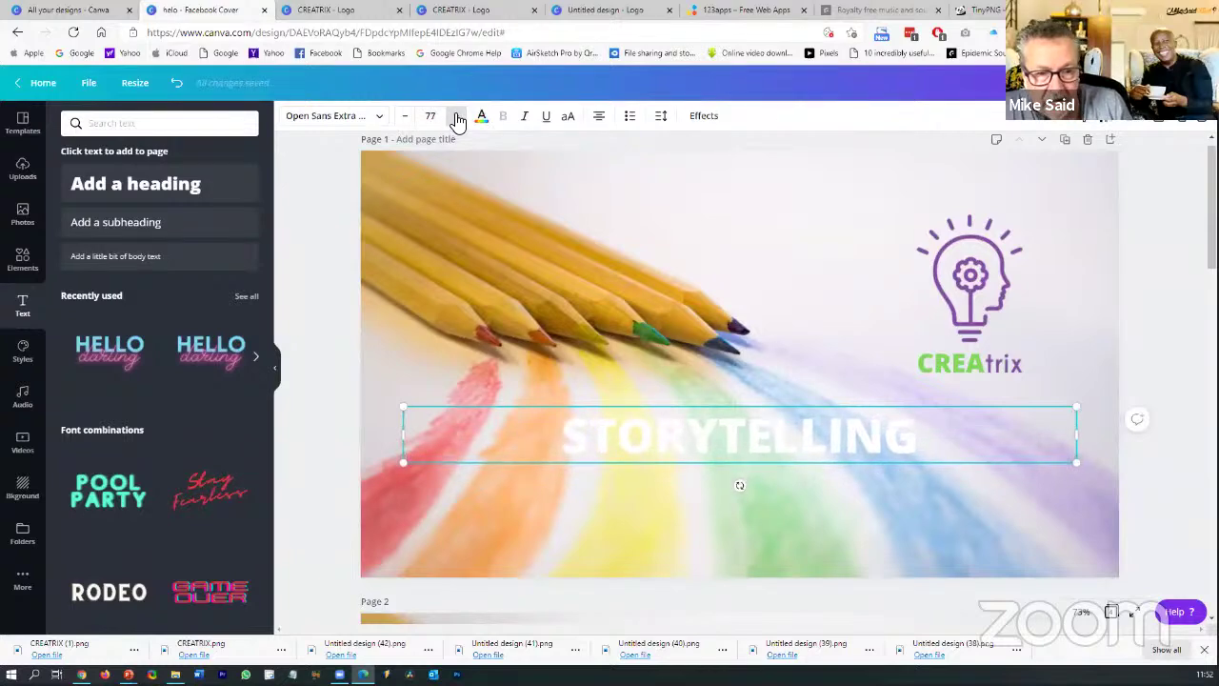
pyautogui.click(457, 122)
pyautogui.click(457, 122)
pyautogui.click(458, 122)
pyautogui.click(457, 121)
pyautogui.click(457, 122)
pyautogui.click(457, 122)
pyautogui.click(457, 121)
pyautogui.click(457, 122)
pyautogui.click(457, 122)
pyautogui.click(457, 122)
pyautogui.click(457, 121)
pyautogui.click(457, 122)
pyautogui.click(458, 121)
pyautogui.click(457, 122)
pyautogui.click(457, 122)
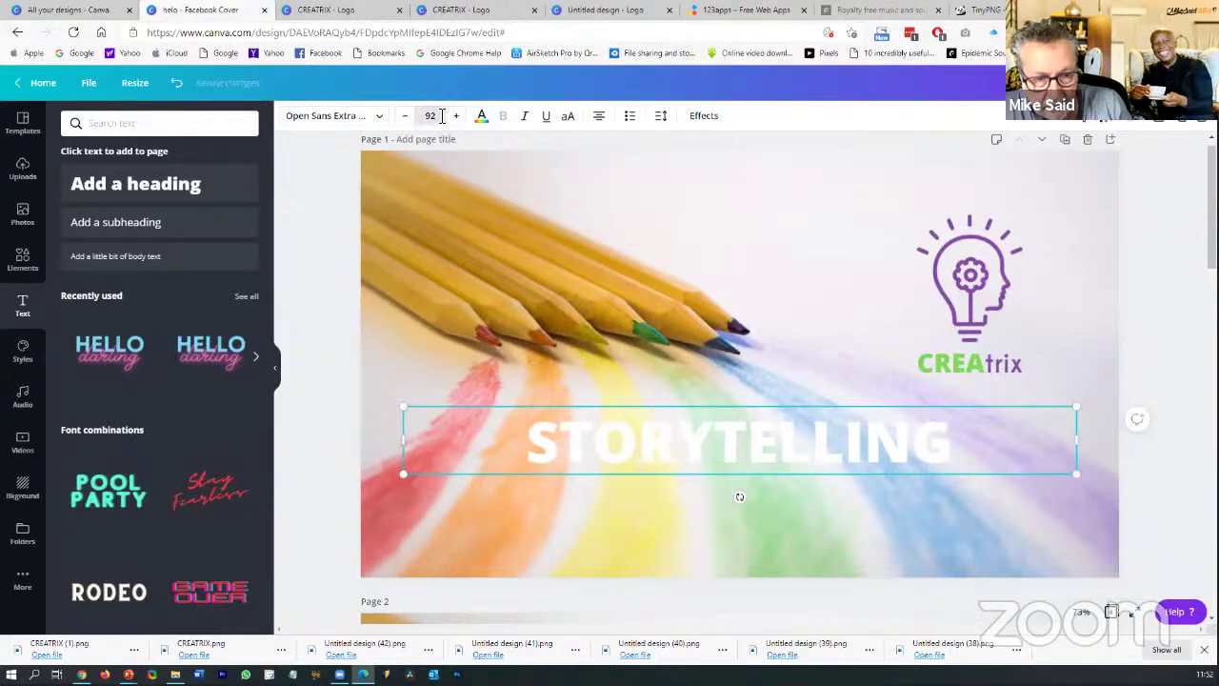
# Set the STORYTELLING heading's font size to 110 and move the heading slightly up, below the logo
pyautogui.click(441, 115)
pyautogui.click(440, 115)
pyautogui.click(437, 115)
pyautogui.click(435, 116)
pyautogui.doubleClick(434, 116)
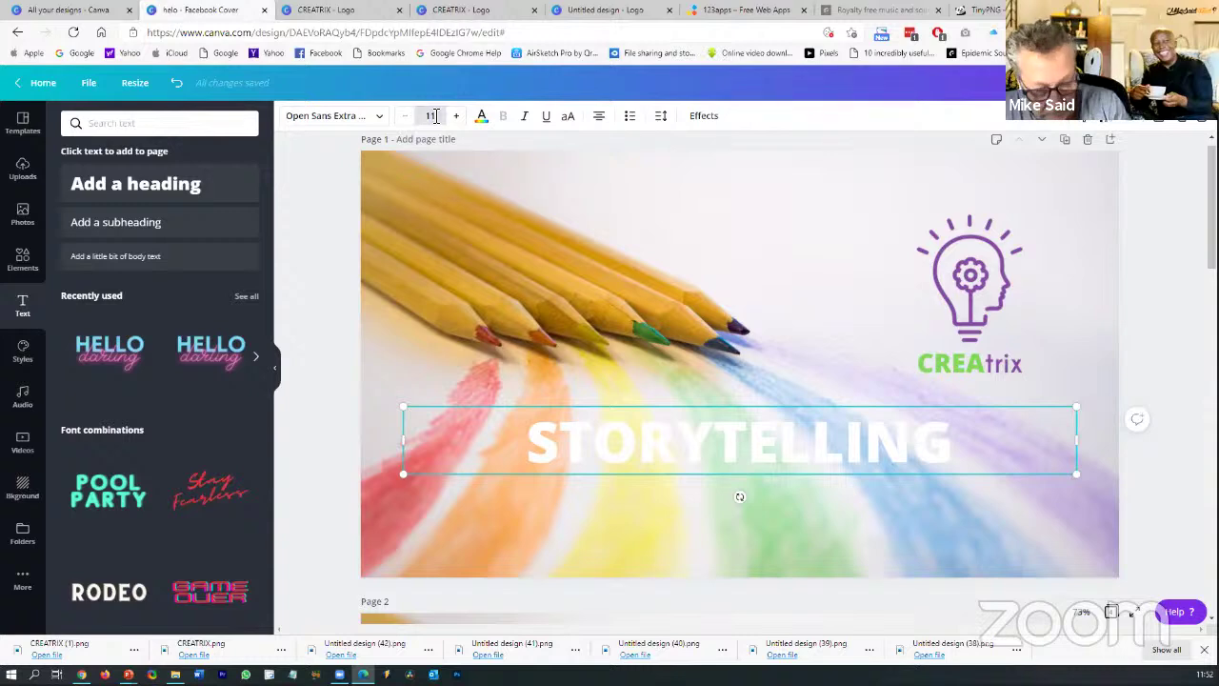
pyautogui.write('110')
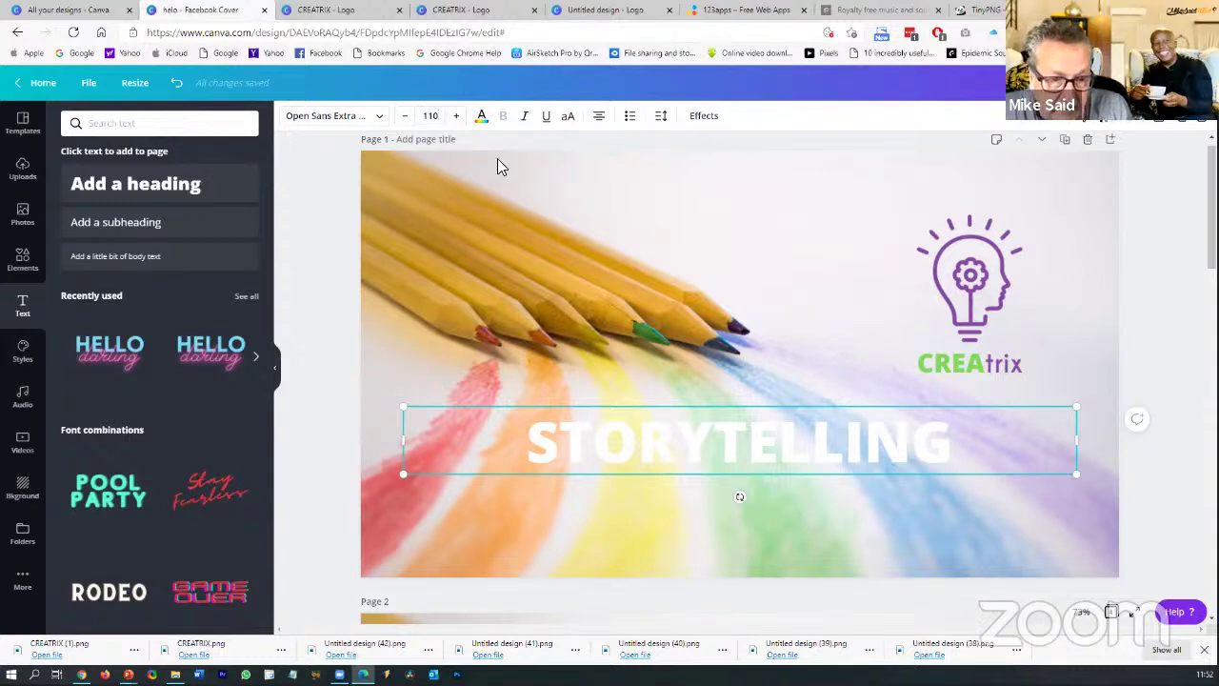
pyautogui.click(625, 231)
pyautogui.moveTo(810, 467); pyautogui.dragTo(816, 450)
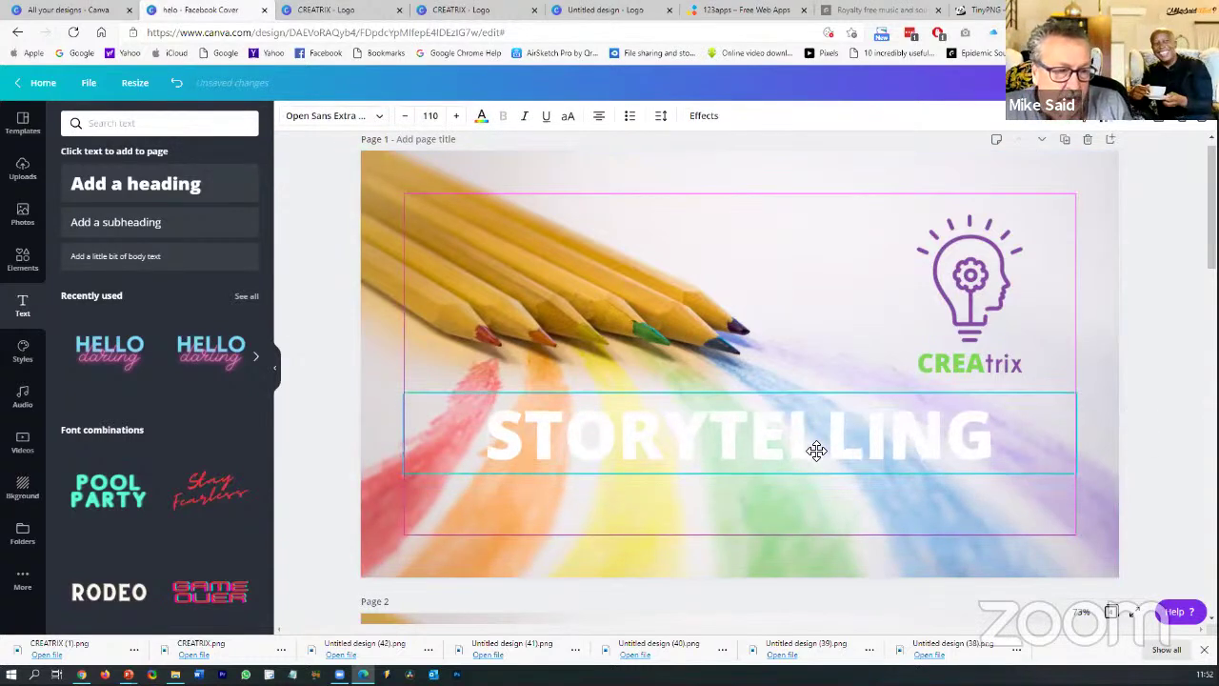
pyautogui.click(1158, 452)
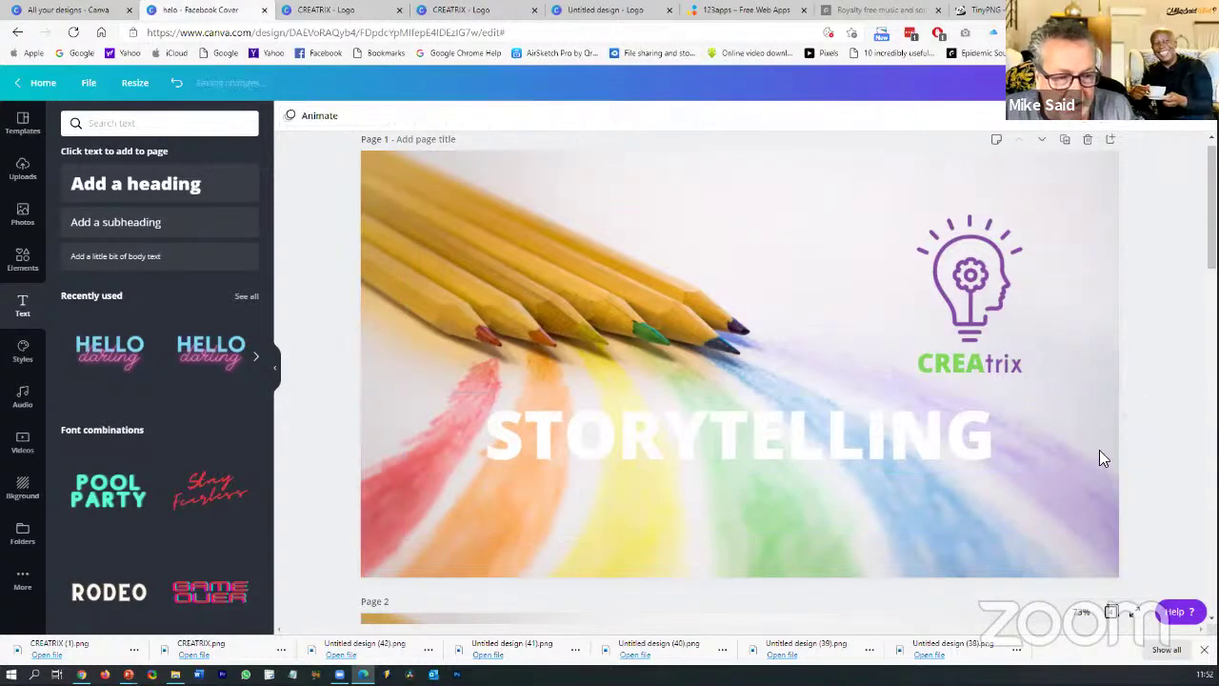
# Apply the Lift text effect to the STORYTELLING heading
pyautogui.click(920, 429)
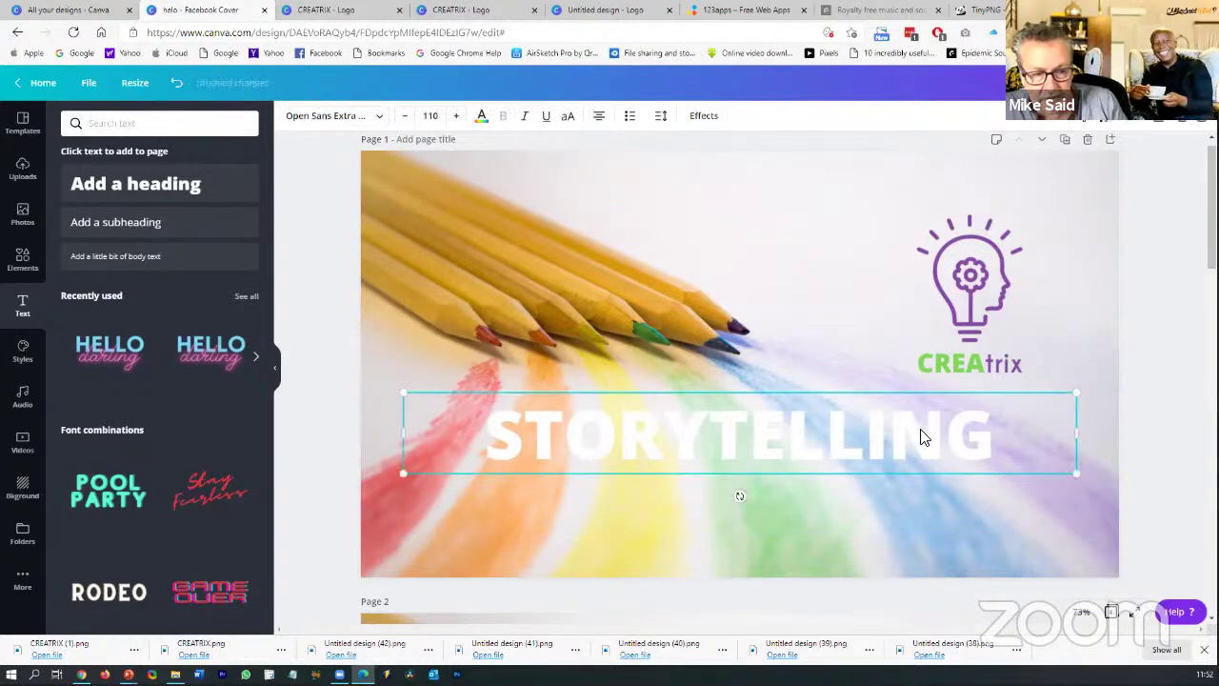
pyautogui.click(705, 118)
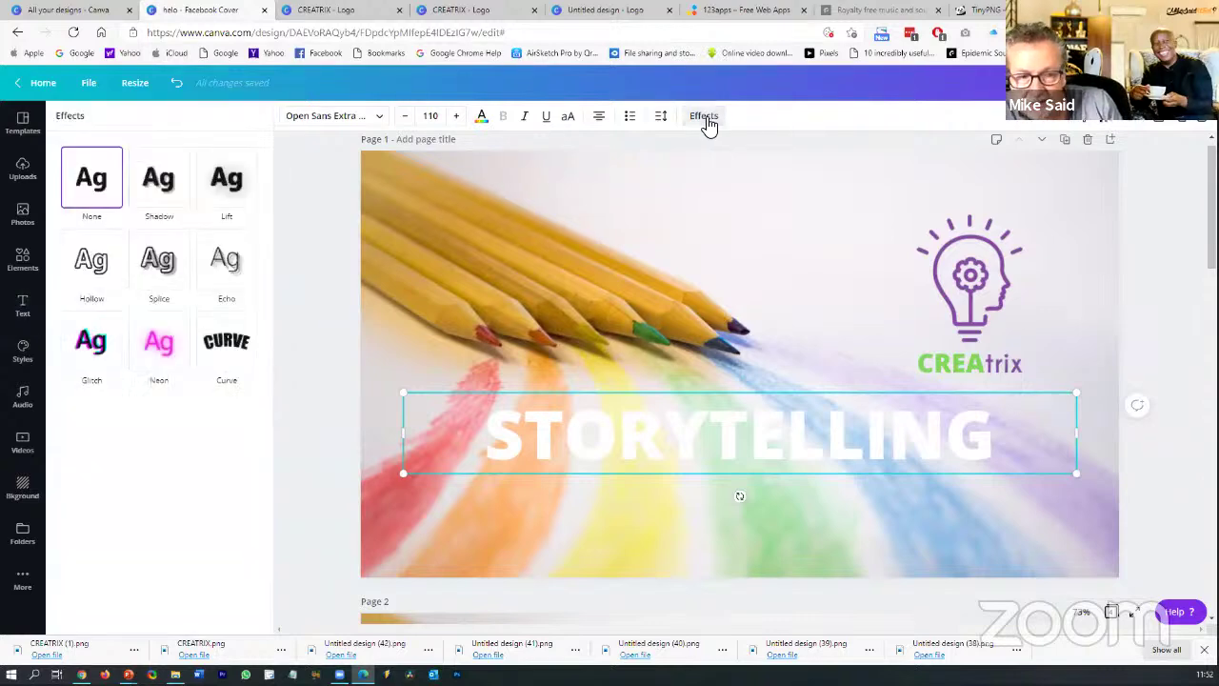
pyautogui.click(235, 181)
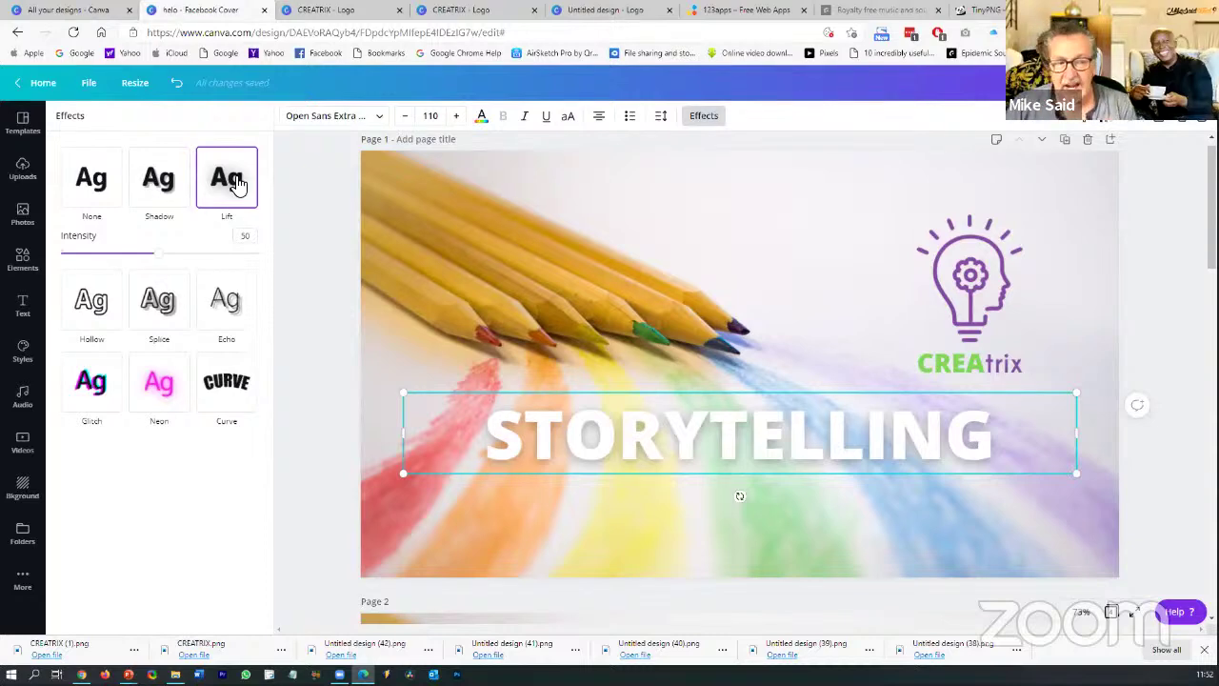
pyautogui.click(1093, 353)
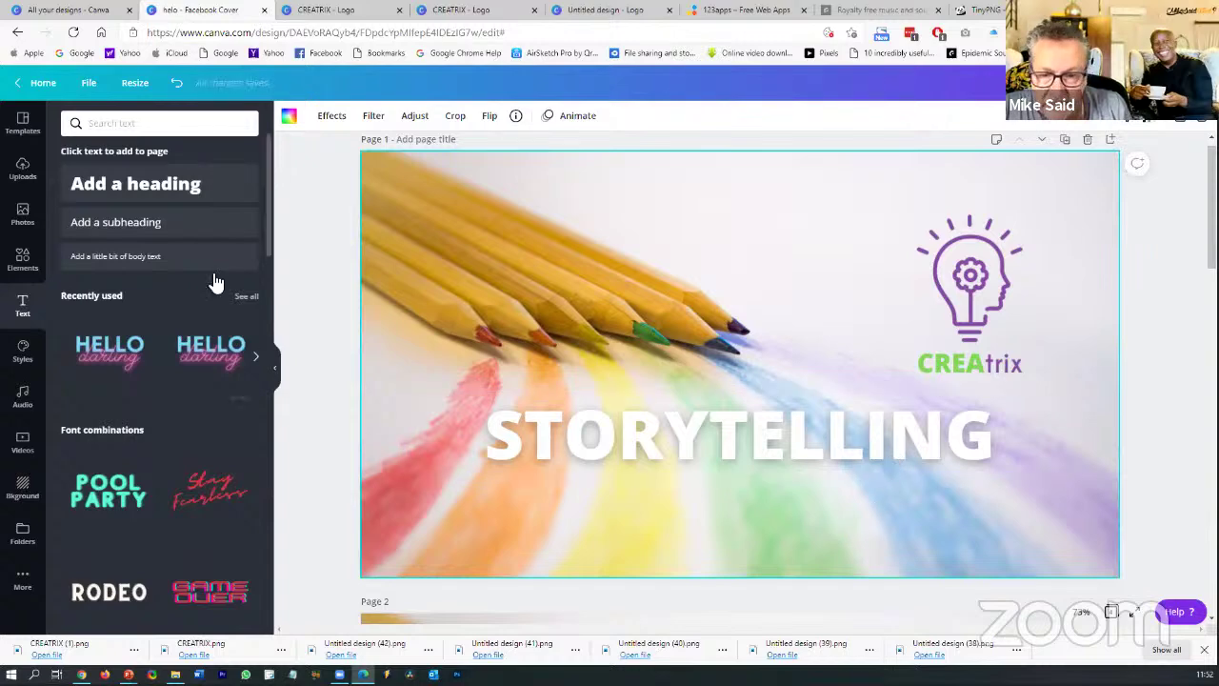
# Add a subheading to page 1 reading "ON YOUR TERMS - ON YOUR TURF - IN YOUR LINGO"
pyautogui.click(149, 223)
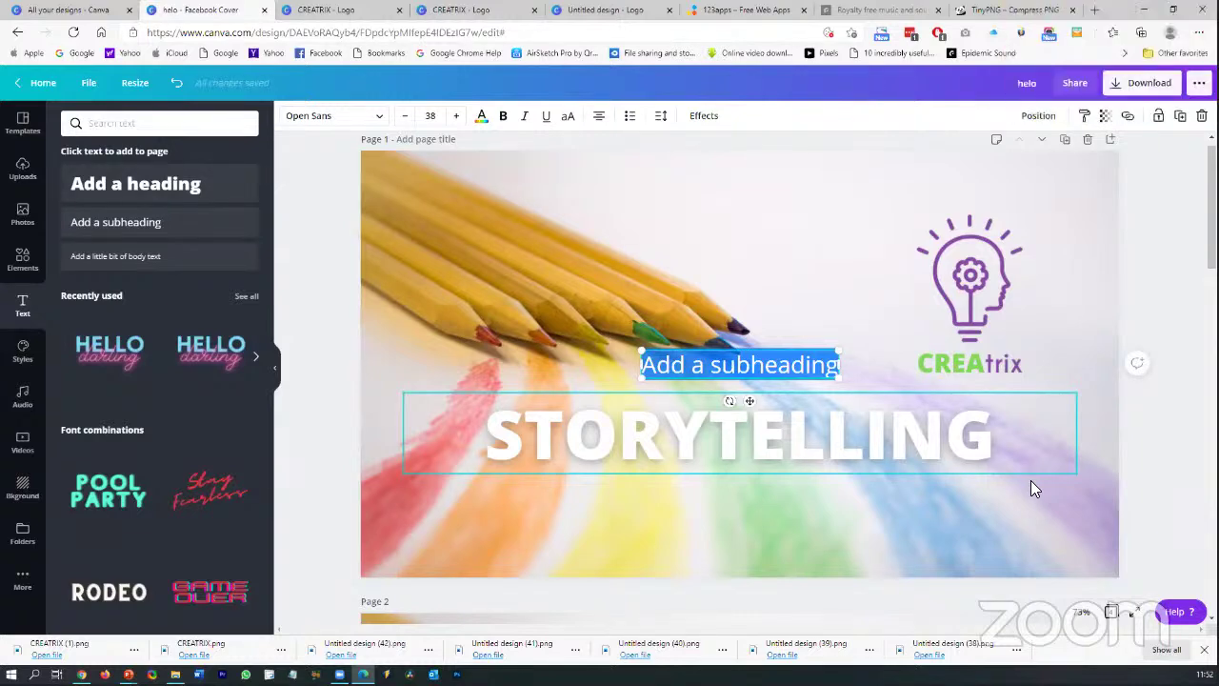
pyautogui.write('ON YOUR TERM')
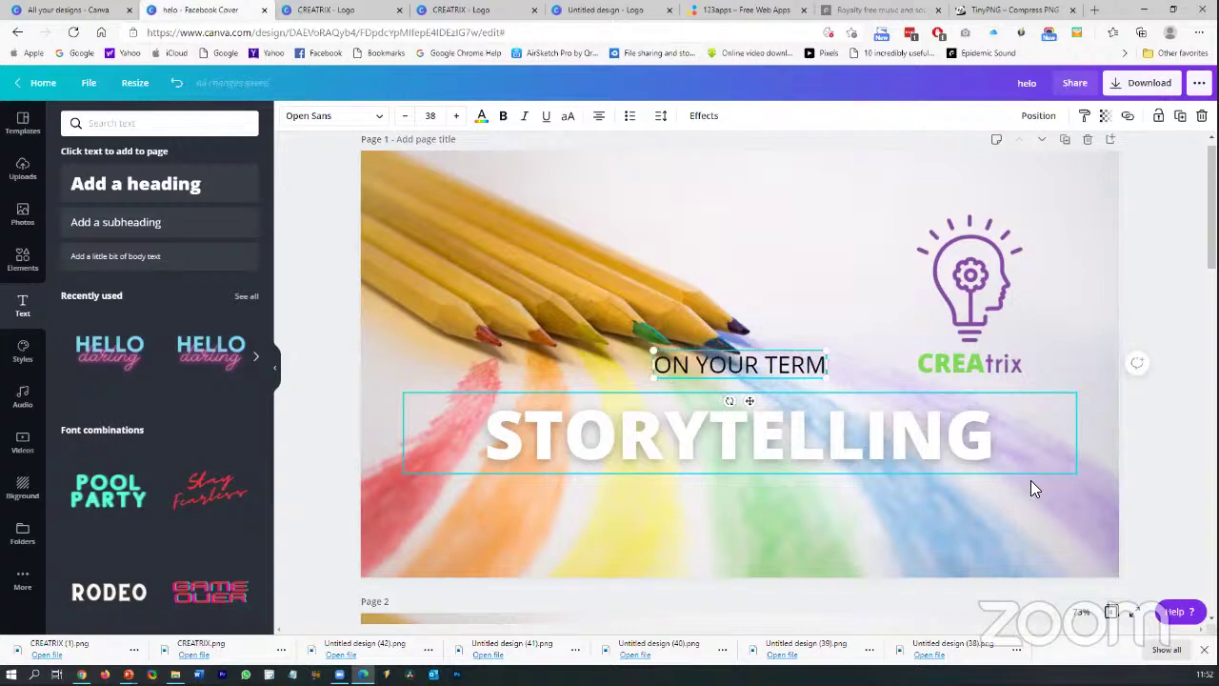
pyautogui.write(' -')
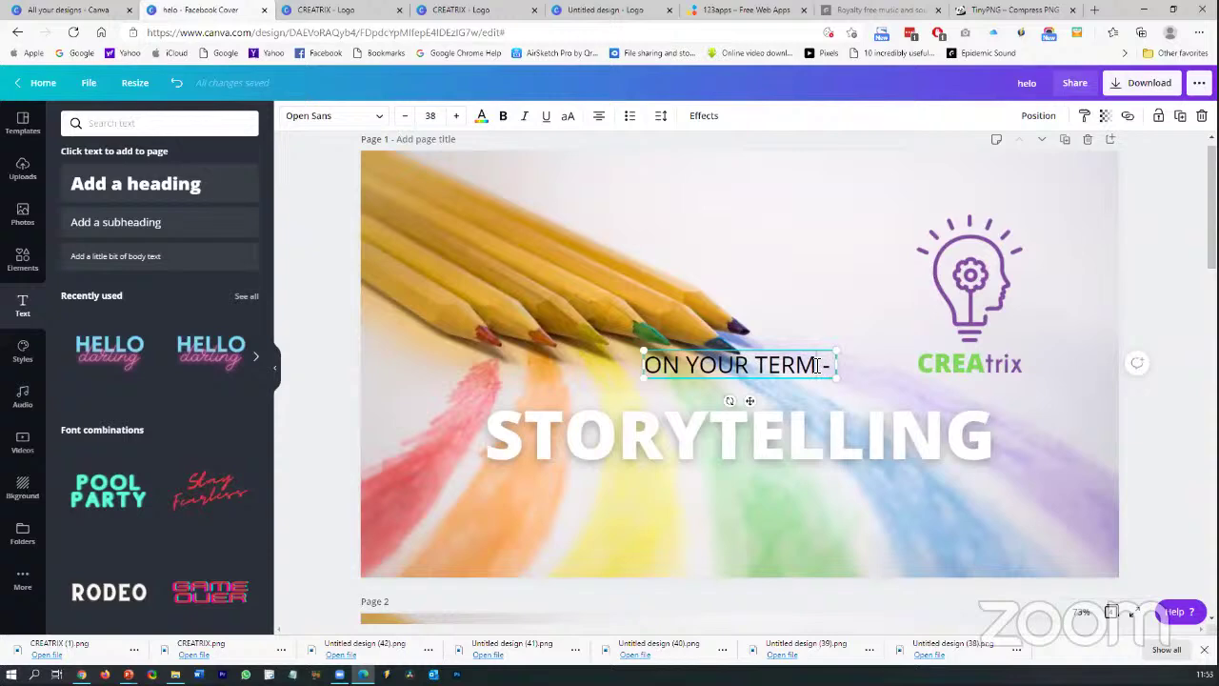
pyautogui.press('BackSpace')
pyautogui.press('BackSpace')
pyautogui.write('S')
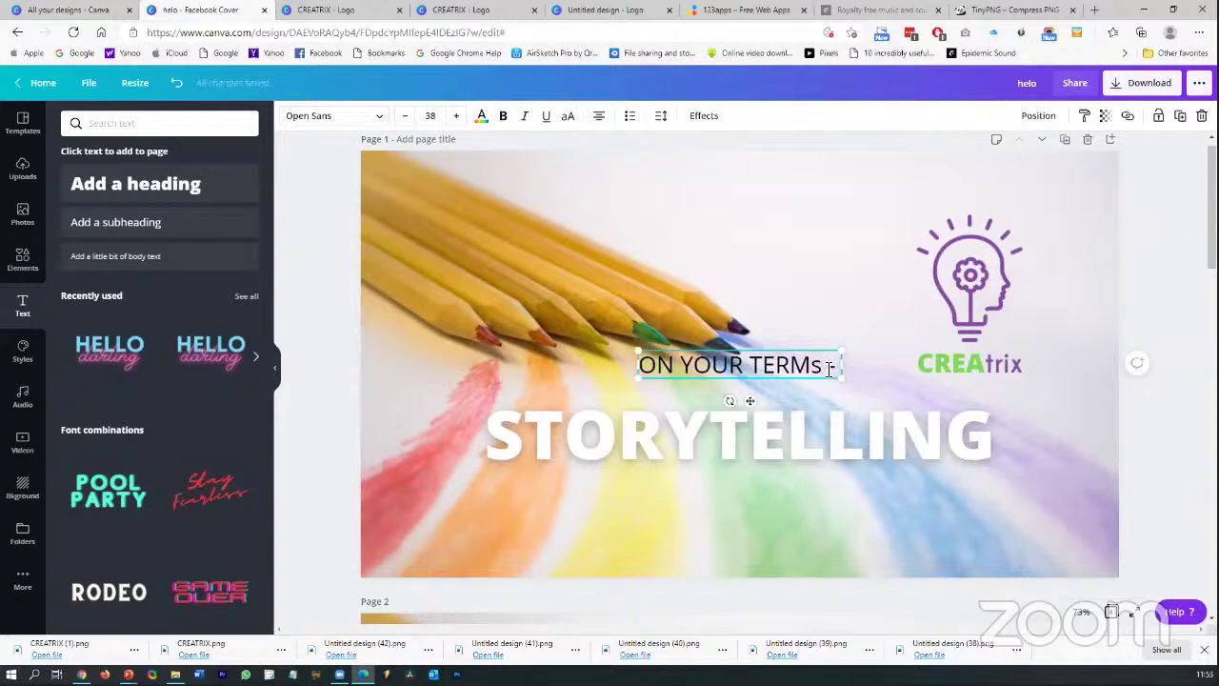
pyautogui.press('BackSpace')
pyautogui.write('S - ')
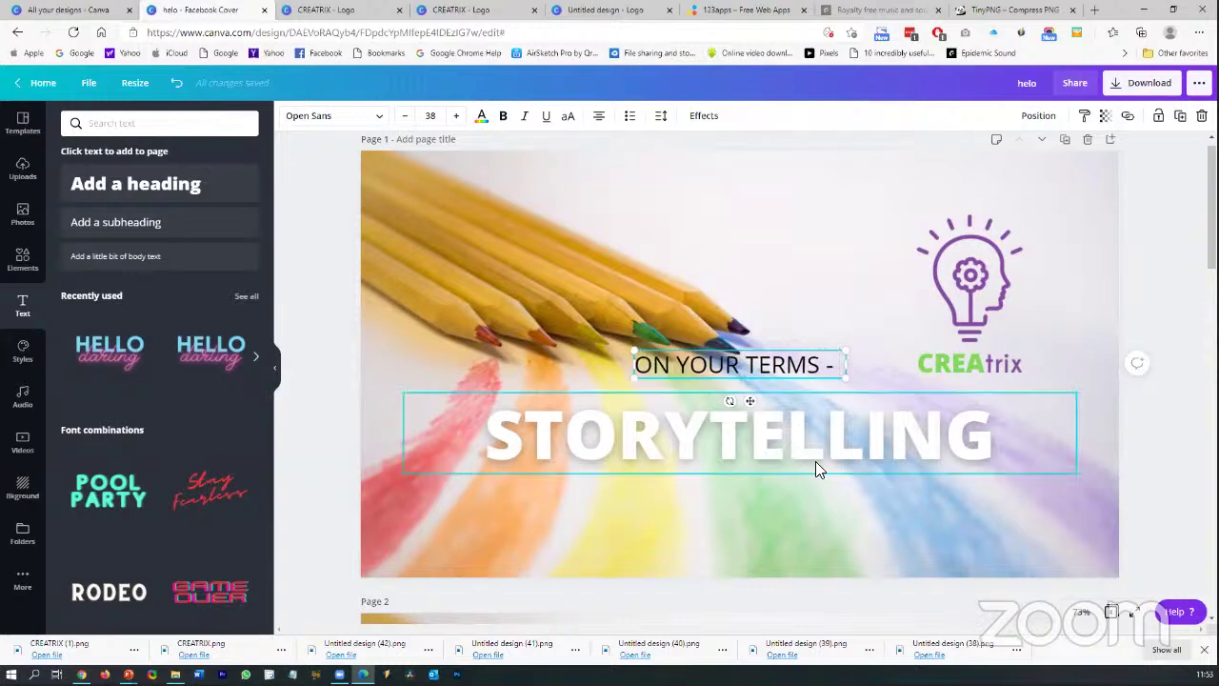
pyautogui.write('ON YHOUR')
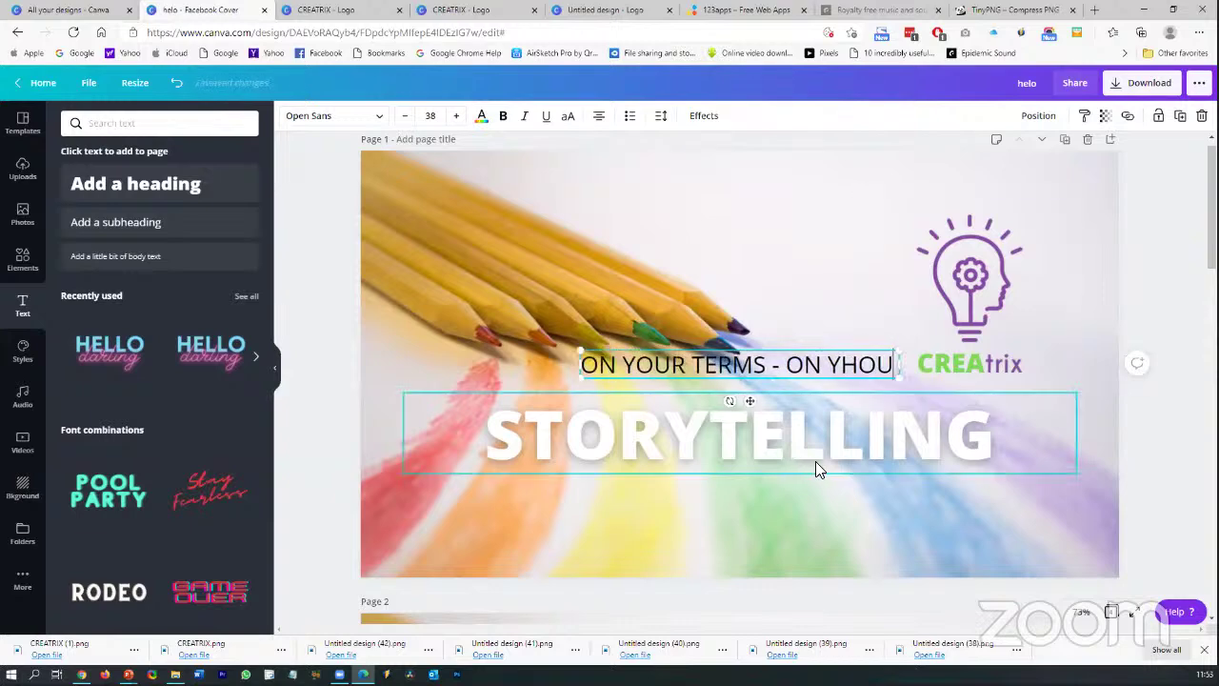
pyautogui.press('BackSpace')
pyautogui.press('BackSpace')
pyautogui.press('BackSpace')
pyautogui.press('BackSpace')
pyautogui.press('BackSpace')
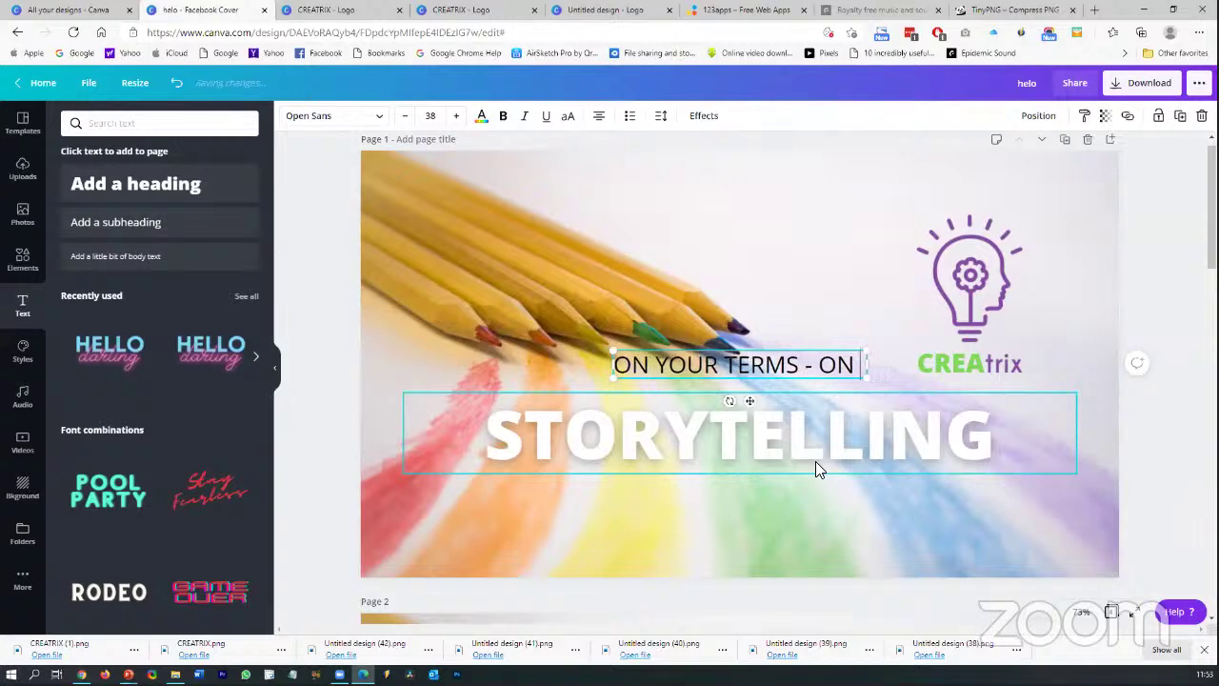
pyautogui.write('YOUR TURF')
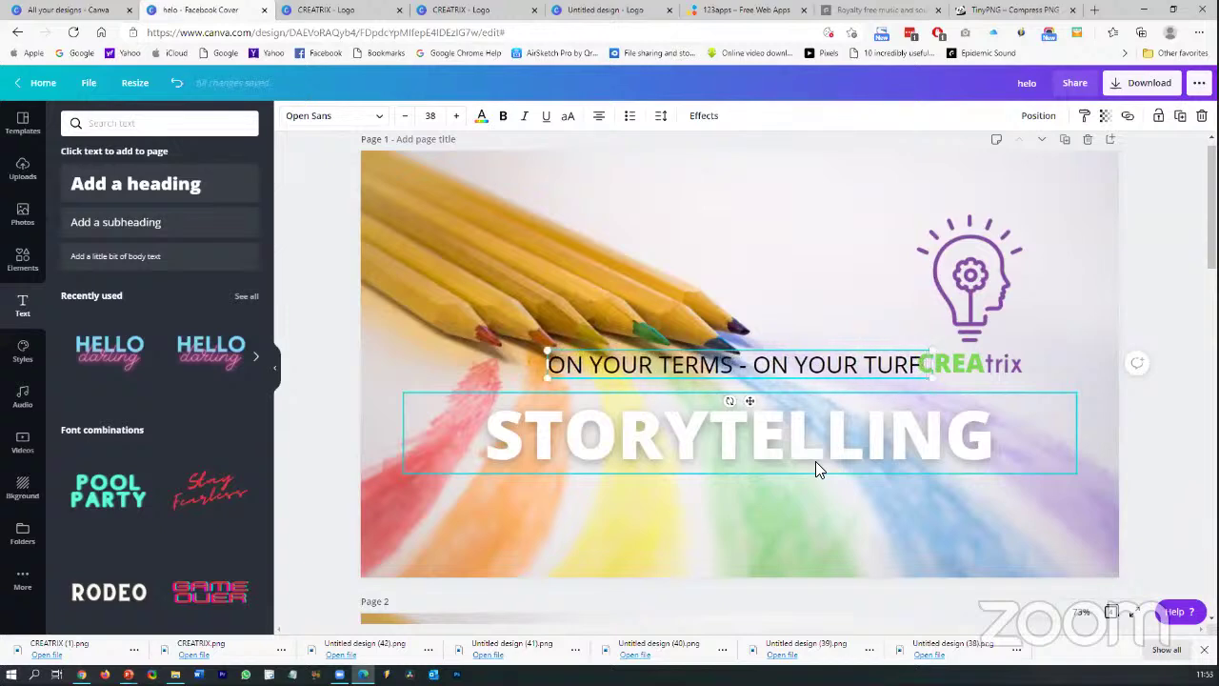
pyautogui.write('  - IN')
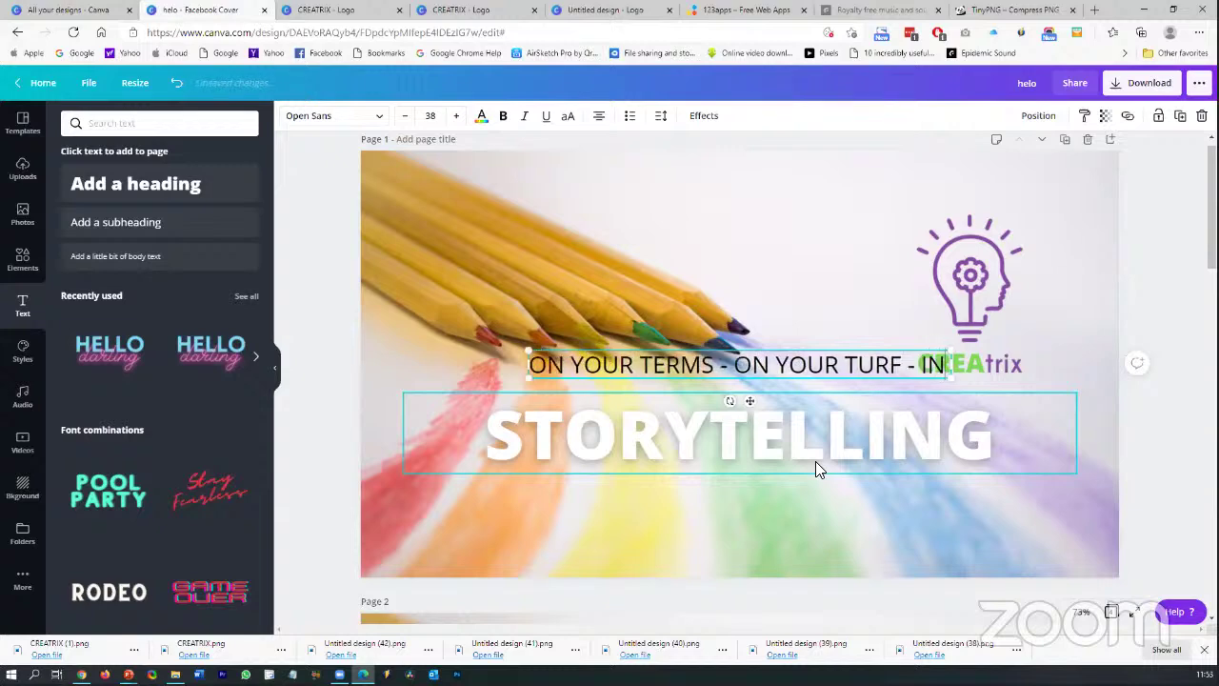
pyautogui.write(' YOUR LINGO')
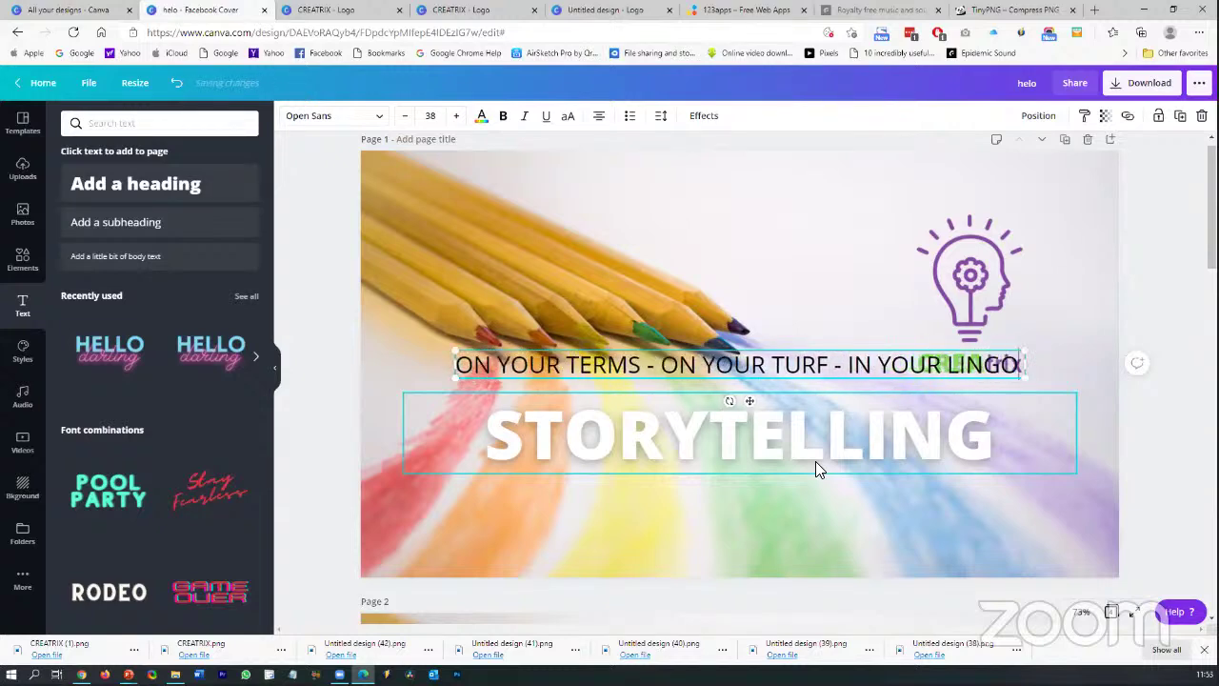
pyautogui.click(1160, 444)
# Move the subheading directly beneath STORYTELLING and scale it down to match the heading's width
pyautogui.moveTo(772, 364); pyautogui.dragTo(773, 480)
pyautogui.moveTo(456, 477); pyautogui.dragTo(492, 473)
pyautogui.moveTo(1008, 487); pyautogui.dragTo(994, 487)
pyautogui.click(971, 522)
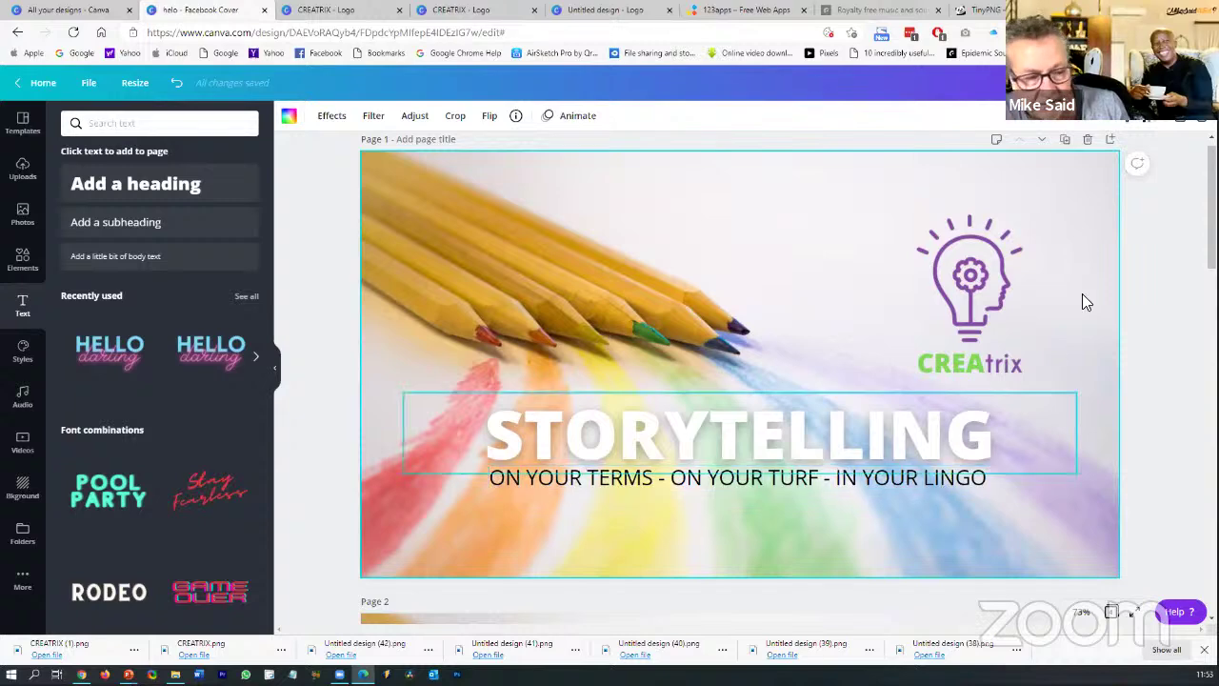
pyautogui.click(932, 479)
pyautogui.click(1020, 473)
pyautogui.click(1076, 496)
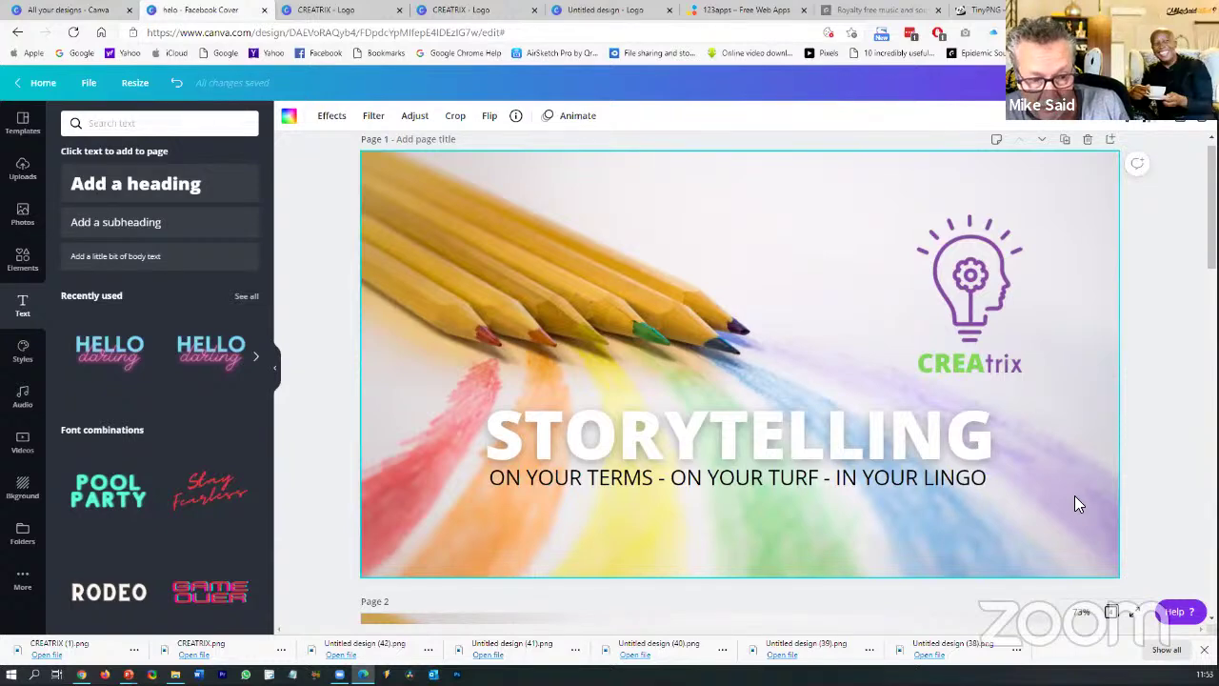
# Duplicate page 1 of the Facebook cover to make a second version of the STORYTELLING layout
pyautogui.click(1067, 140)
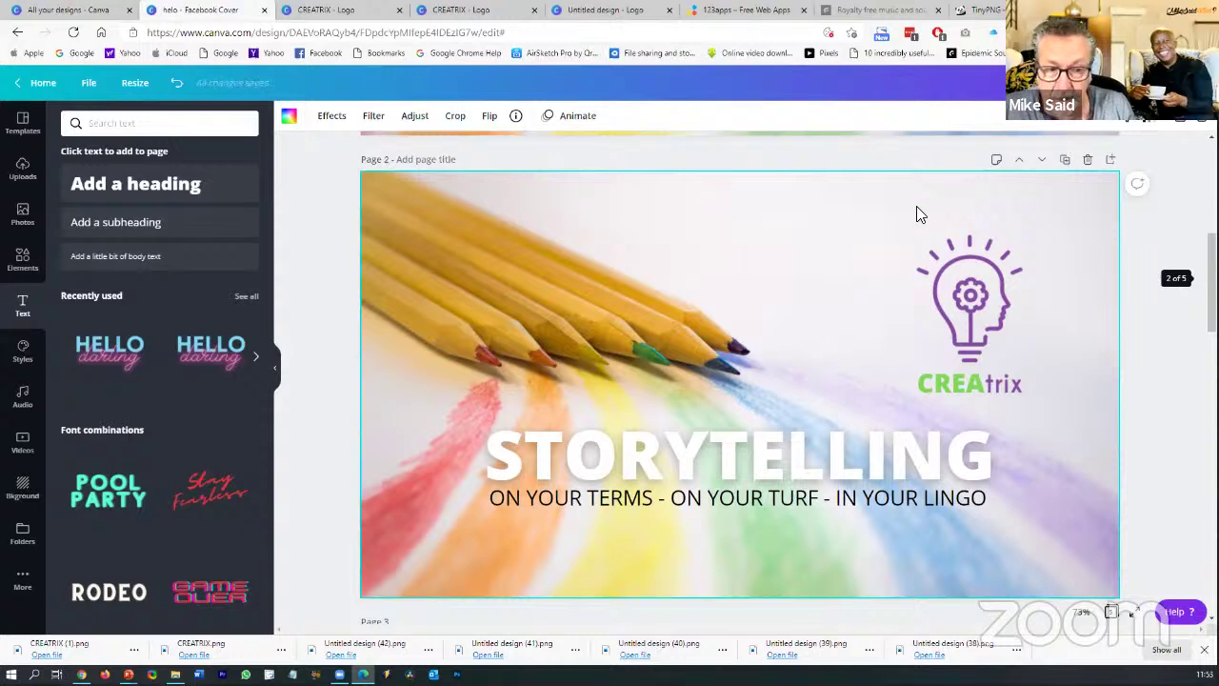
pyautogui.click(733, 503)
pyautogui.click(735, 507)
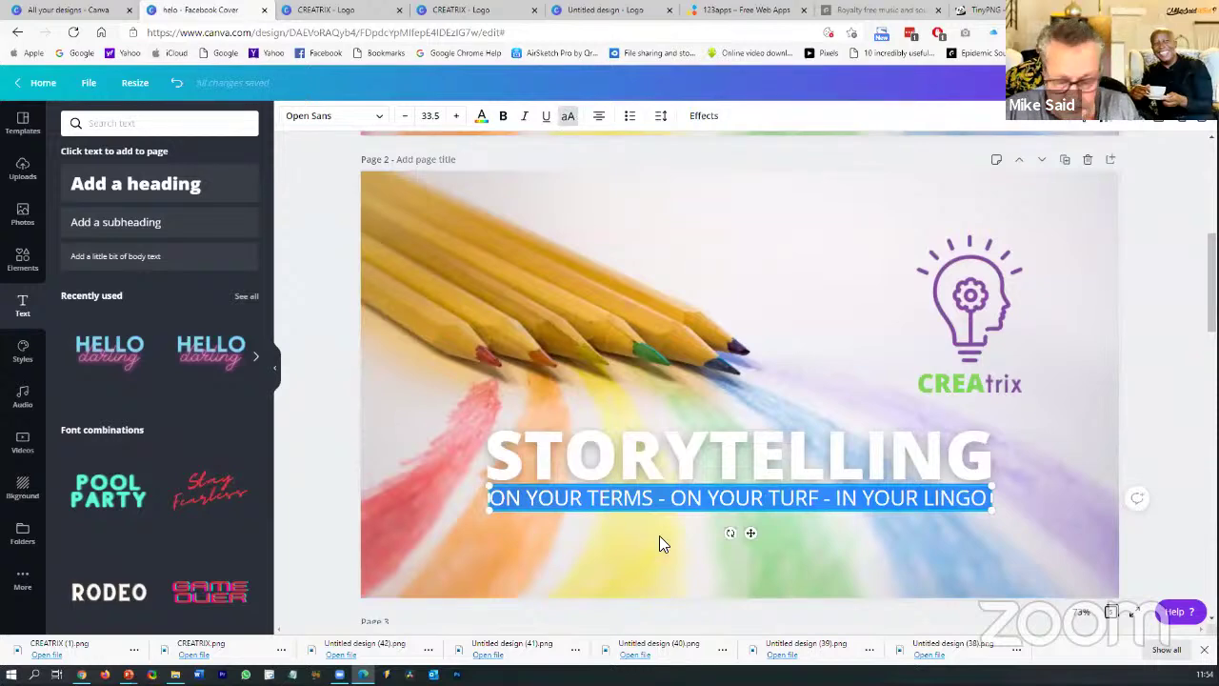
pyautogui.write('ON YOUR')
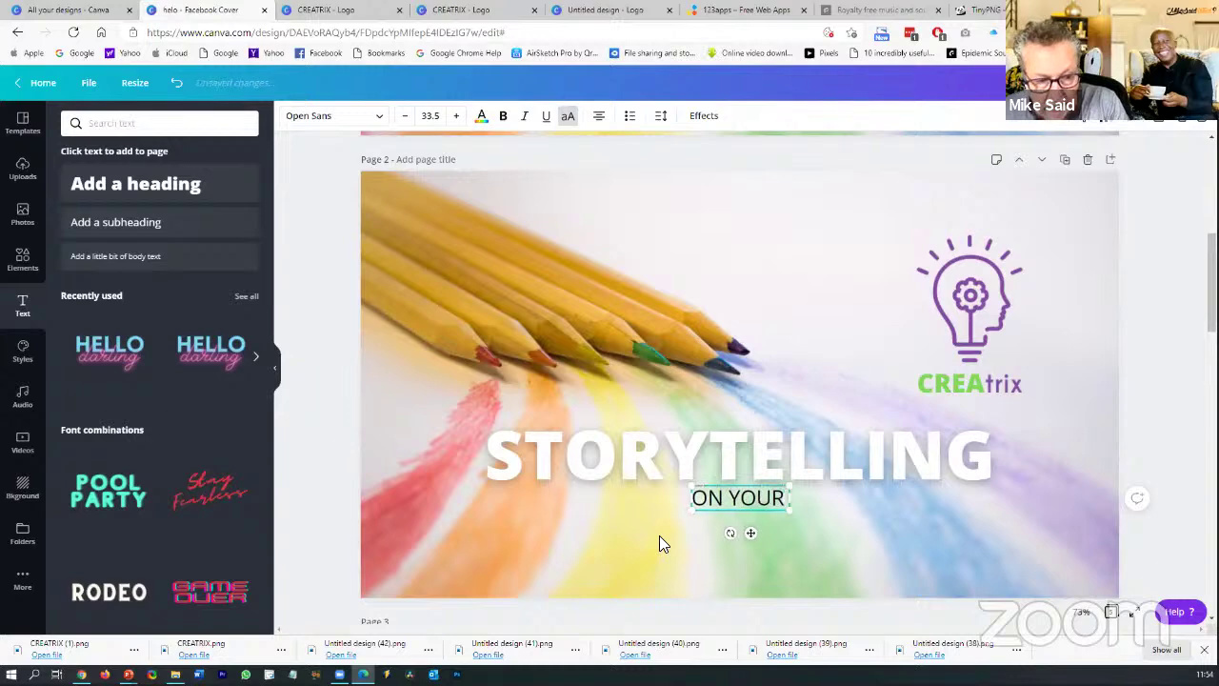
pyautogui.press('BackSpace')
pyautogui.press('BackSpace')
pyautogui.press('BackSpace')
pyautogui.press('BackSpace')
pyautogui.press('BackSpace')
pyautogui.press('BackSpace')
pyautogui.press('BackSpace')
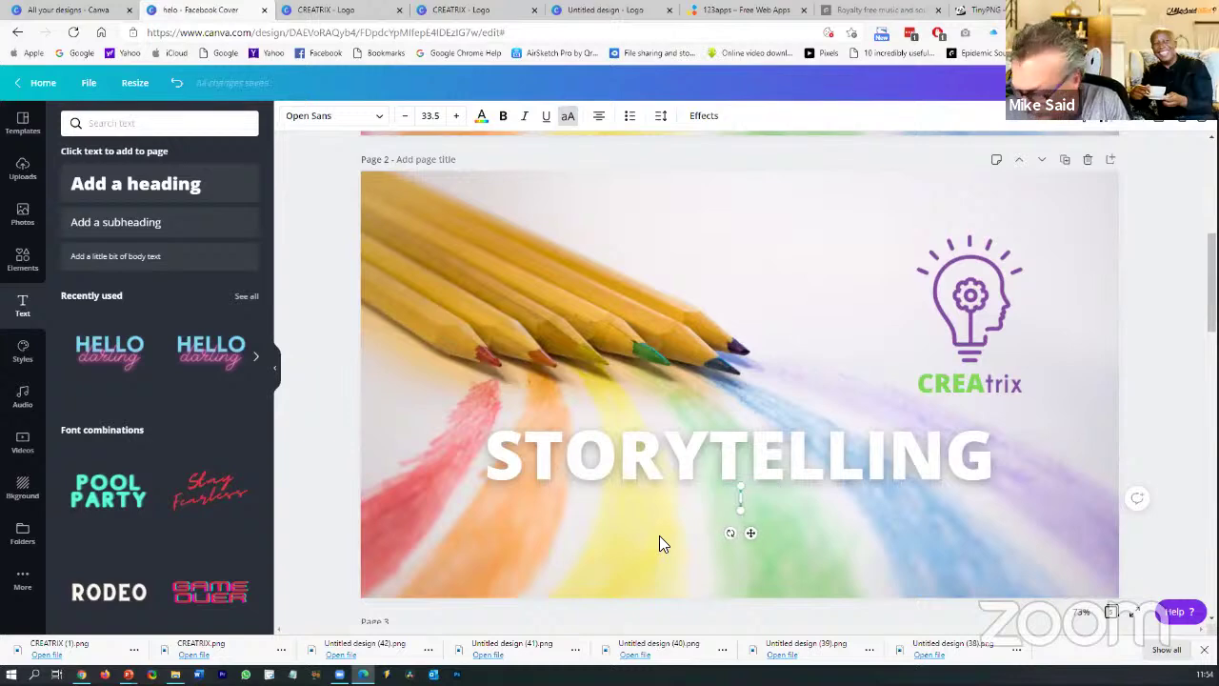
pyautogui.write('ONY')
pyautogui.press('BackSpace')
pyautogui.press('BackSpace')
pyautogui.press('BackSpace')
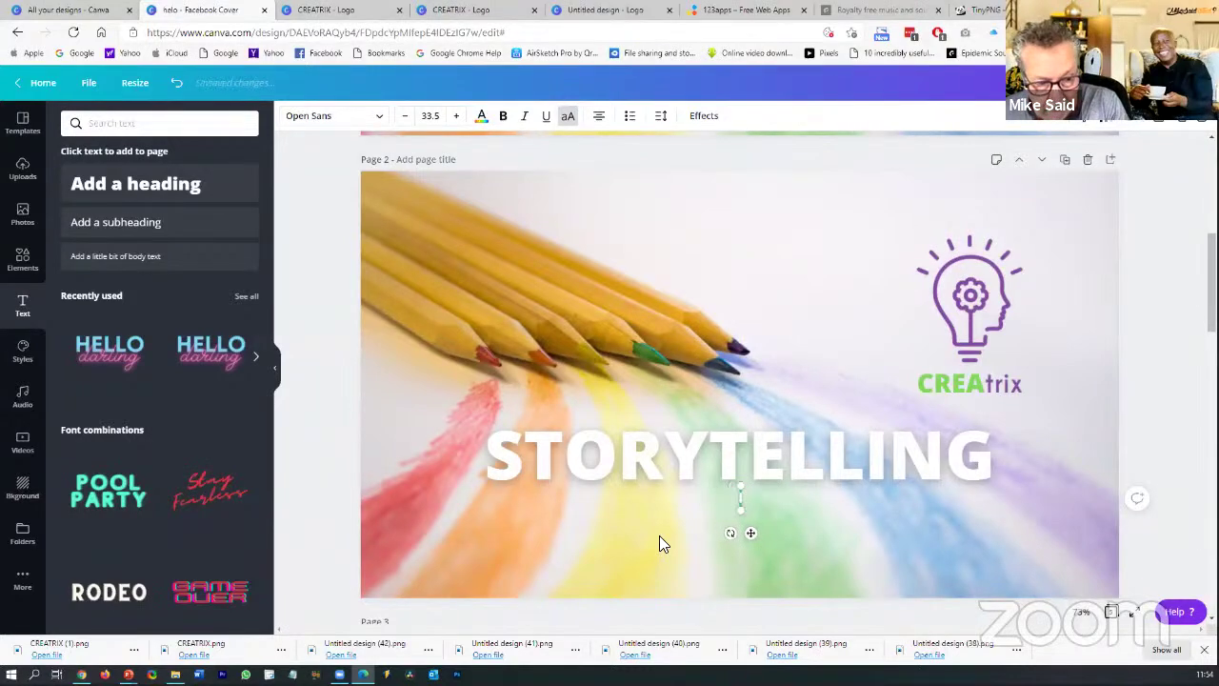
pyautogui.write('ON')
pyautogui.press('BackSpace')
pyautogui.press('BackSpace')
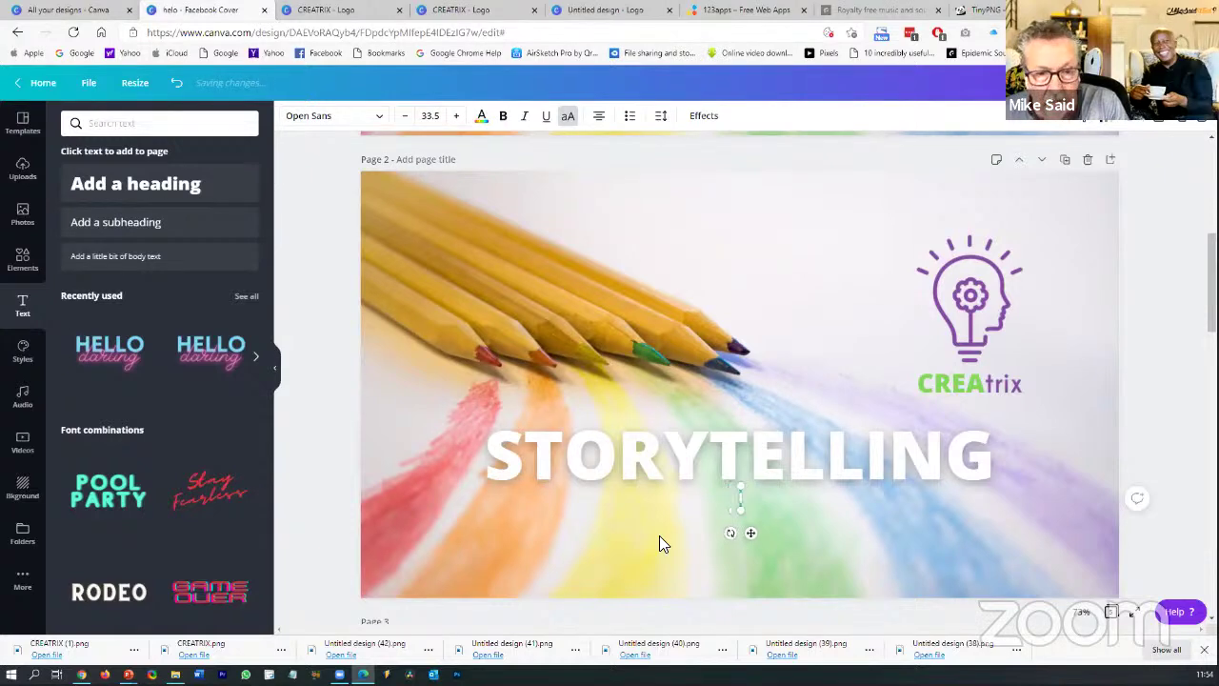
pyautogui.write('ON YOU')
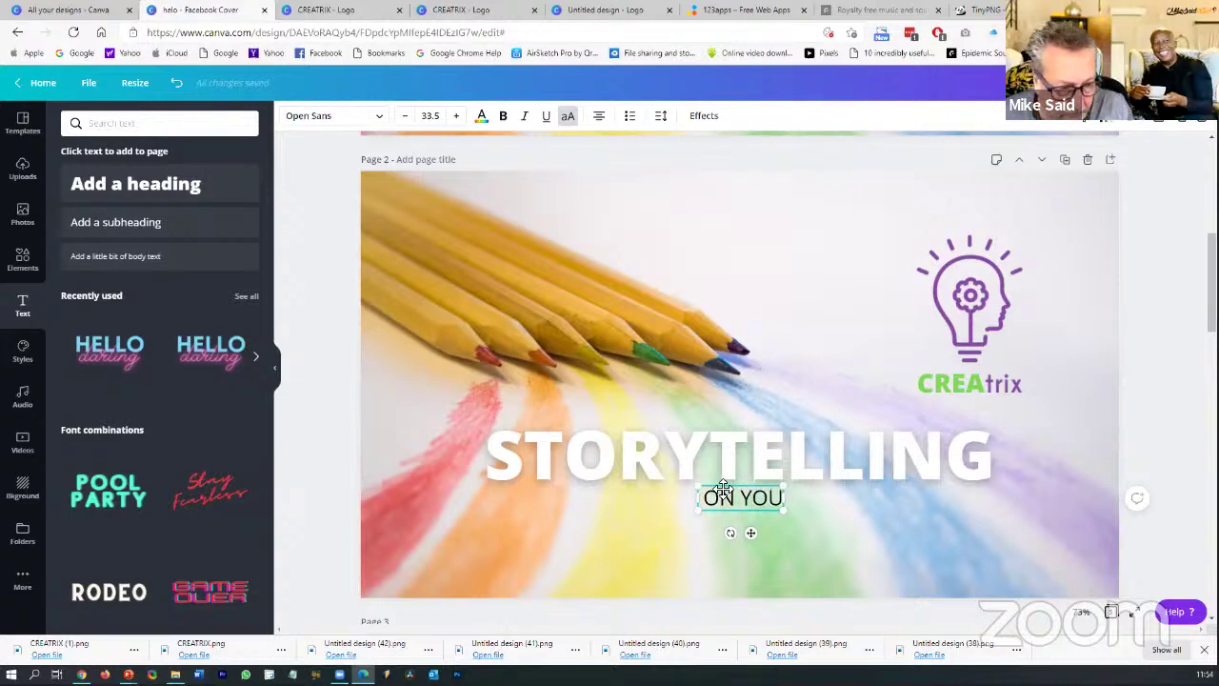
# Delete the uppercase tagline text box beneath the STORYTELLING heading on page 2
pyautogui.moveTo(722, 495); pyautogui.dragTo(783, 497)
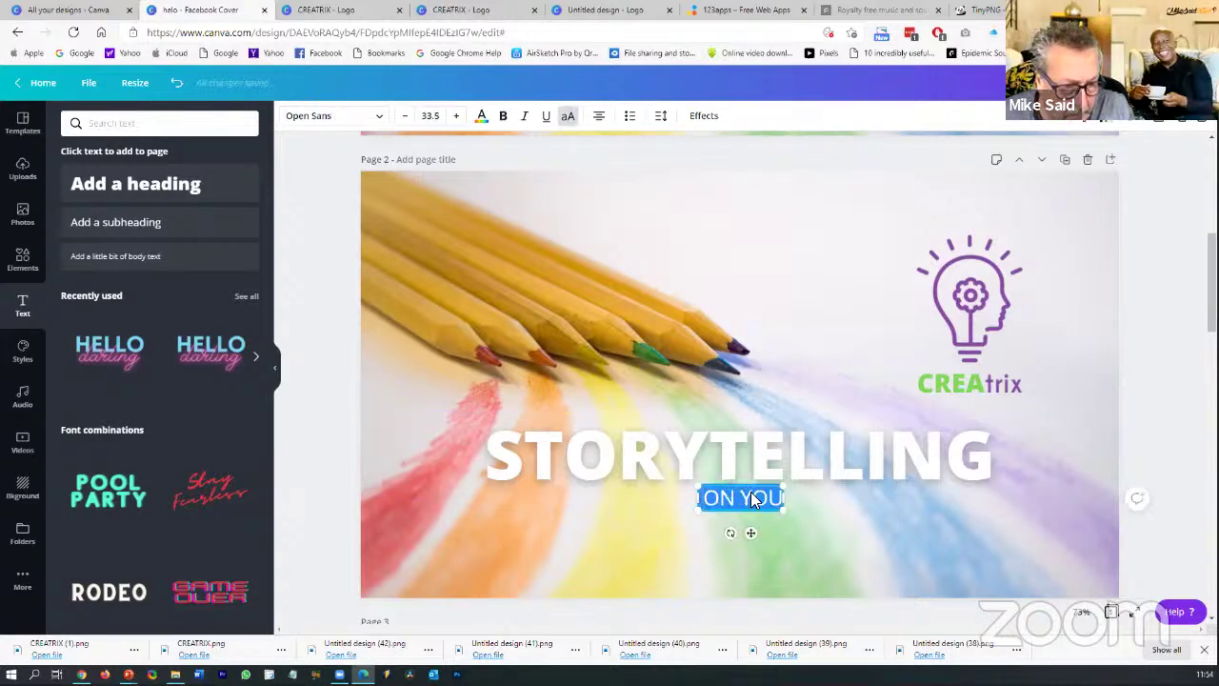
pyautogui.click(868, 525)
pyautogui.click(768, 505)
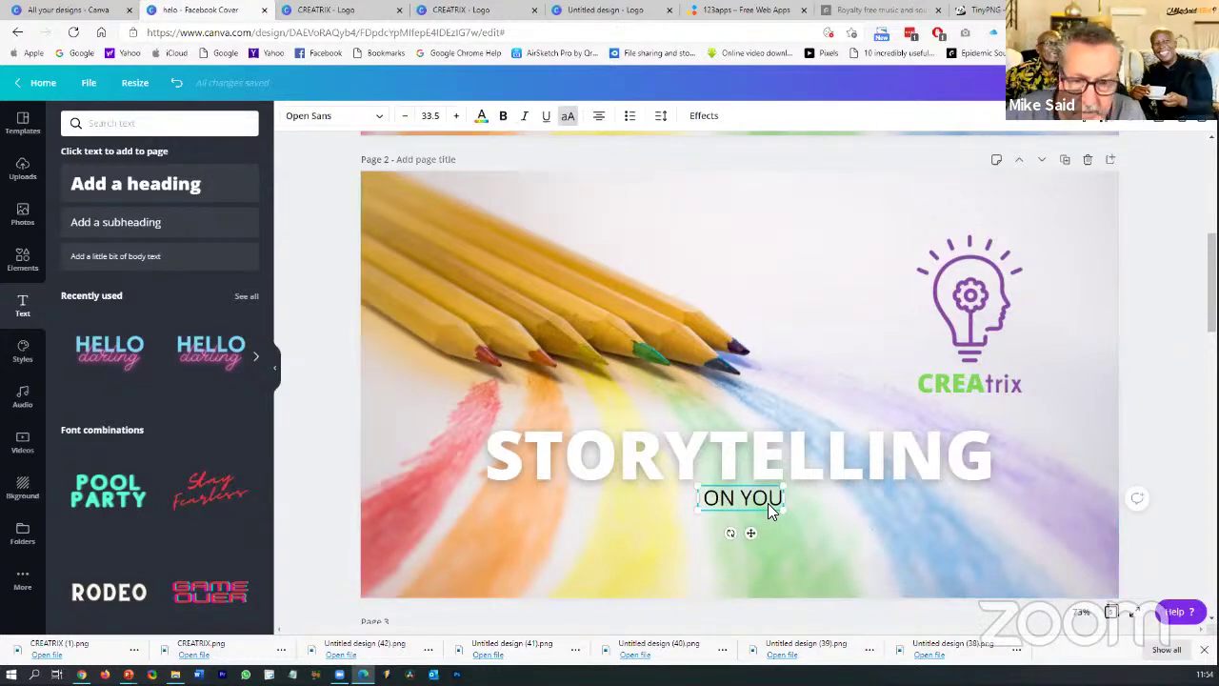
pyautogui.press('Delete')
# Add a subheading to page 2 reading "on your terms, on your turf, in your lingo"
pyautogui.click(169, 228)
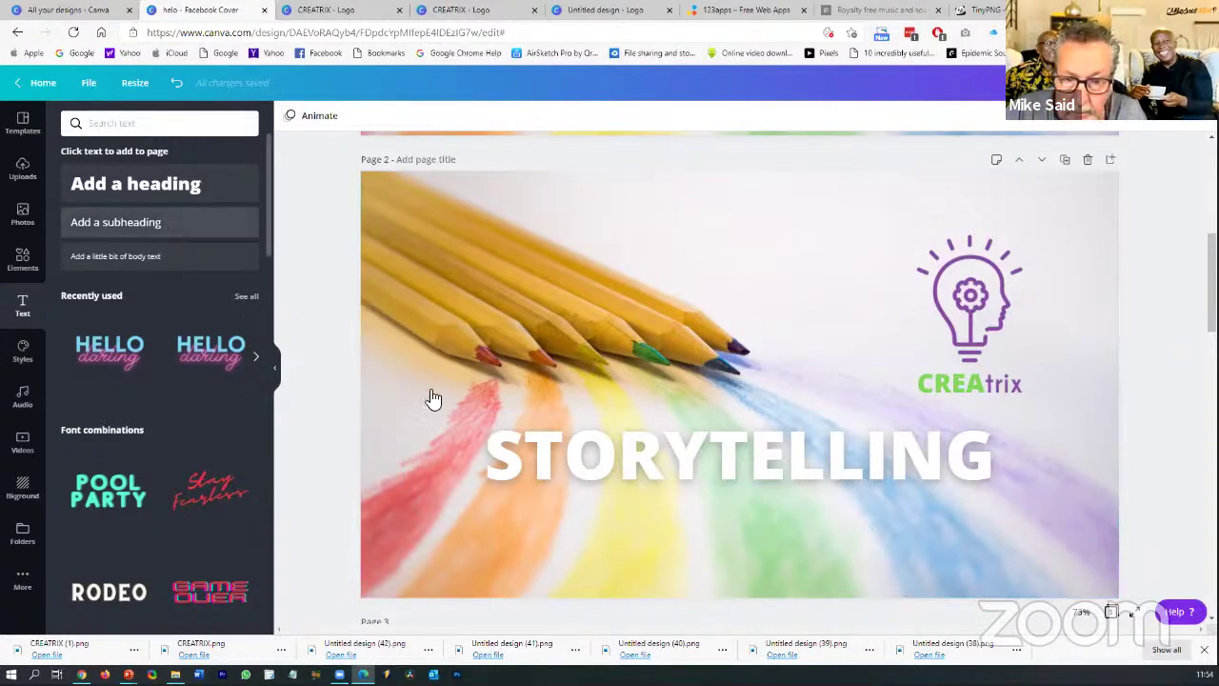
pyautogui.write('on')
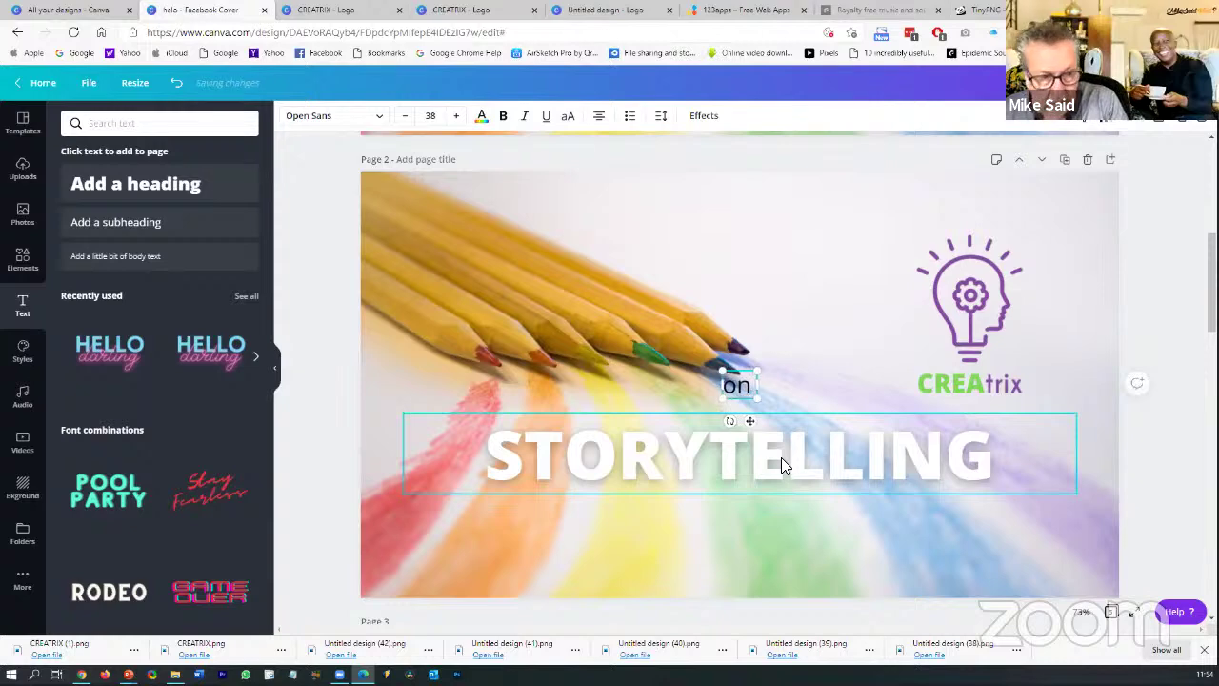
pyautogui.write(' your ')
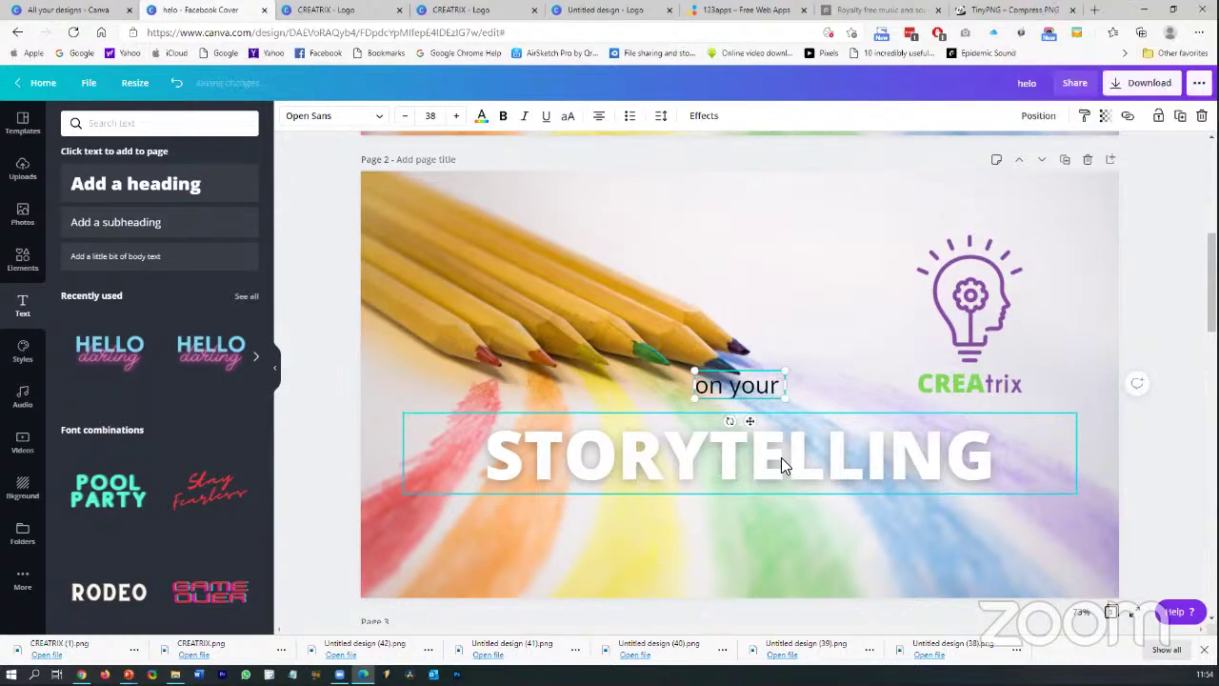
pyautogui.write('terms-')
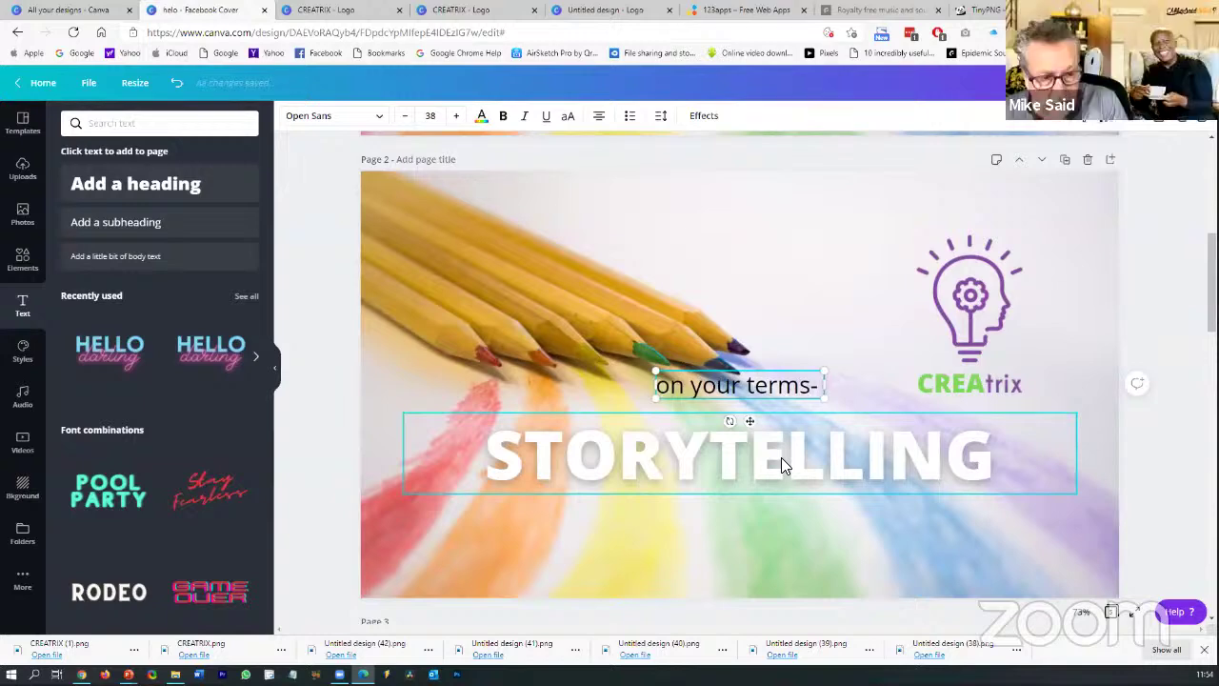
pyautogui.press('BackSpace')
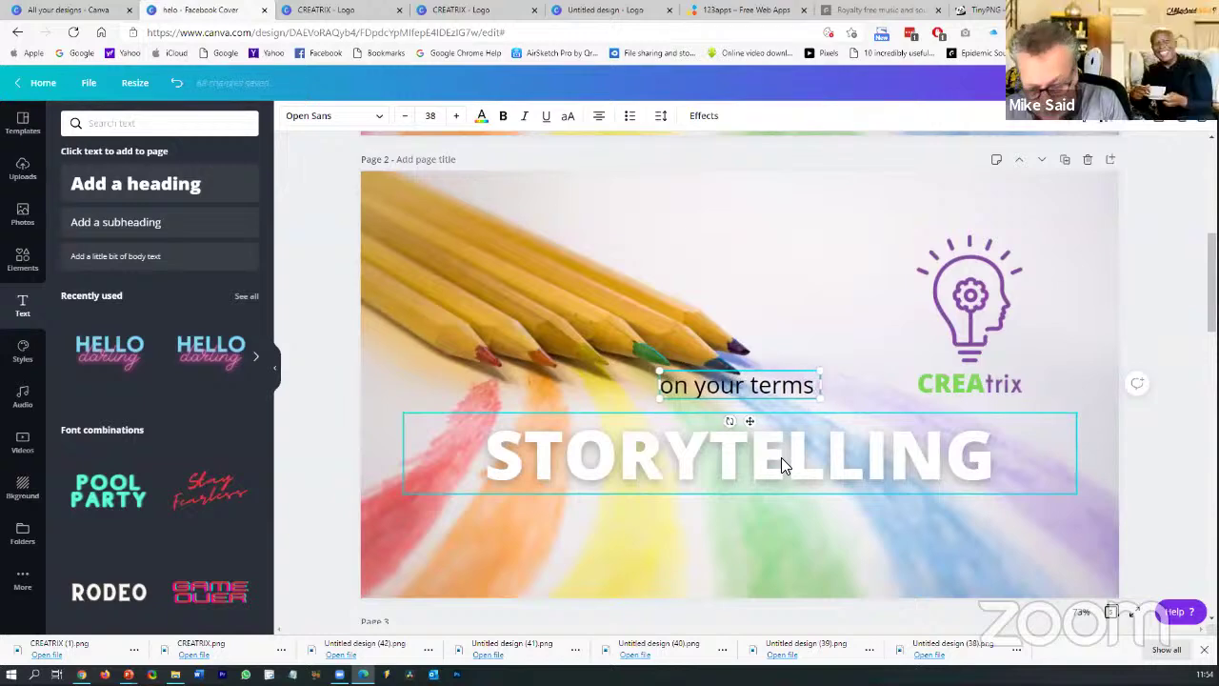
pyautogui.press('BackSpace')
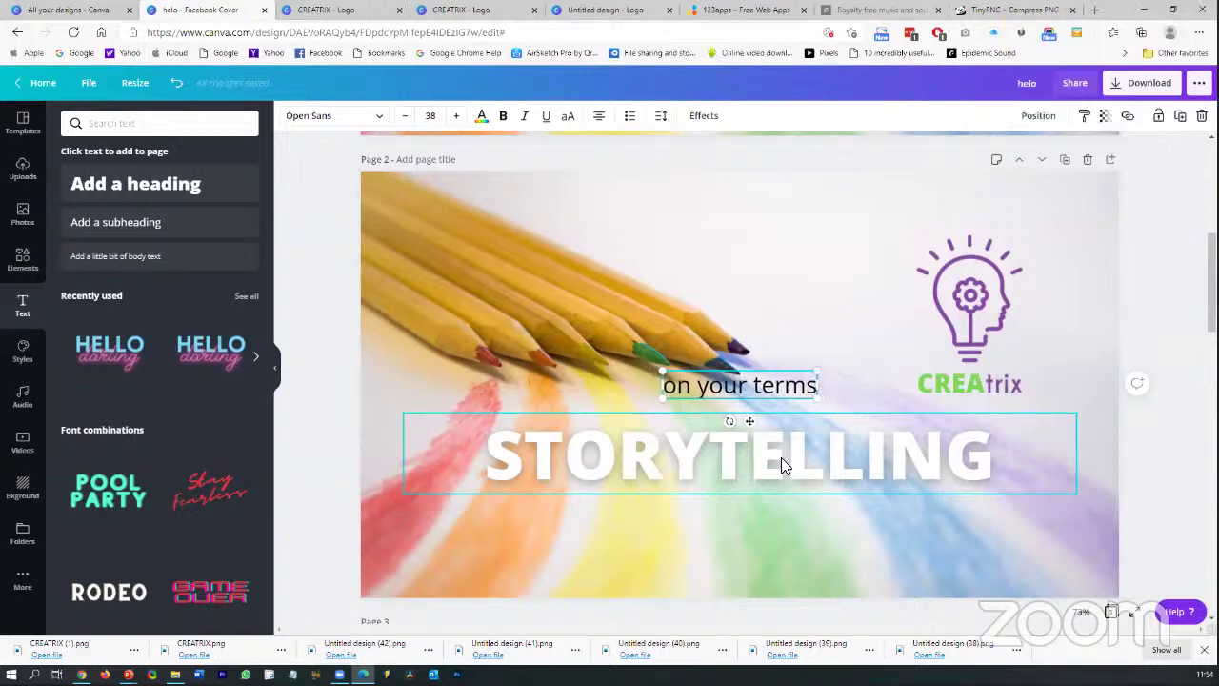
pyautogui.write(',')
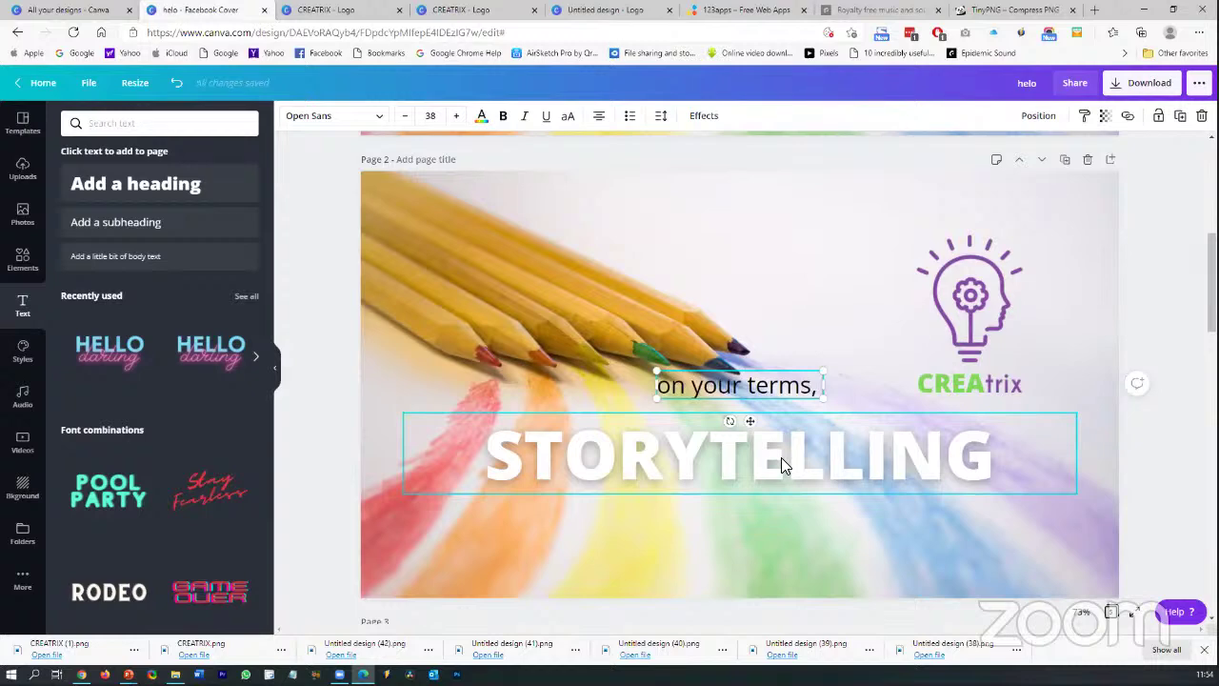
pyautogui.write(' on your turf')
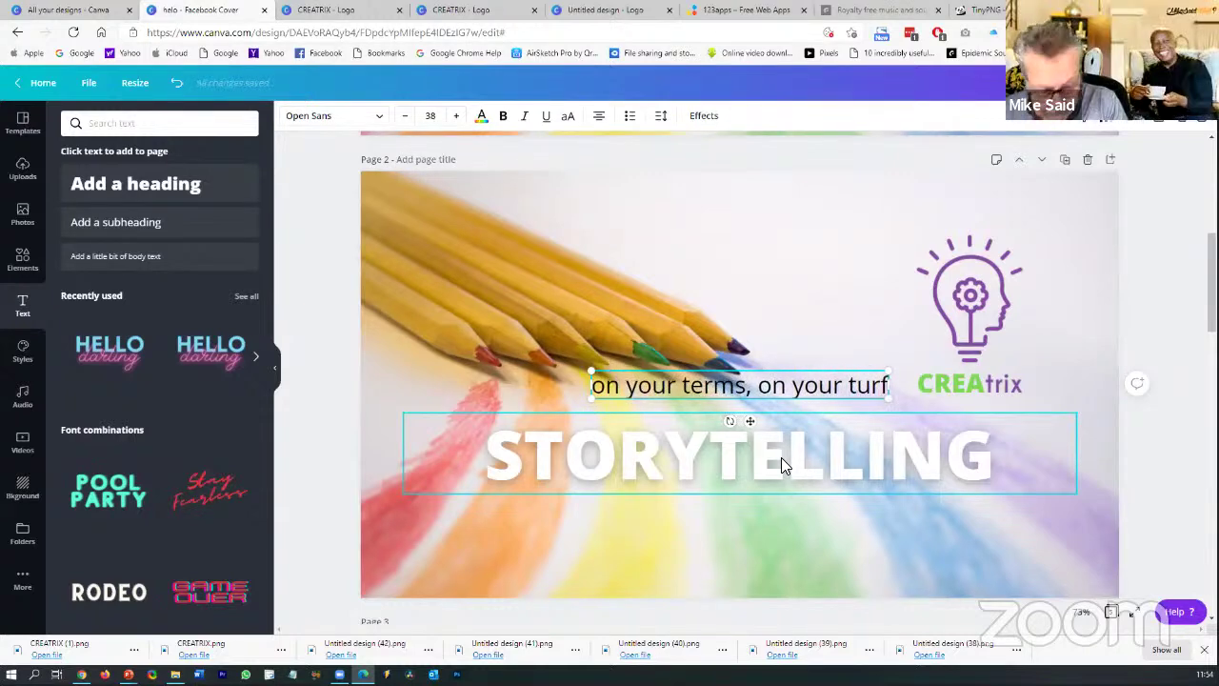
pyautogui.write(', in you')
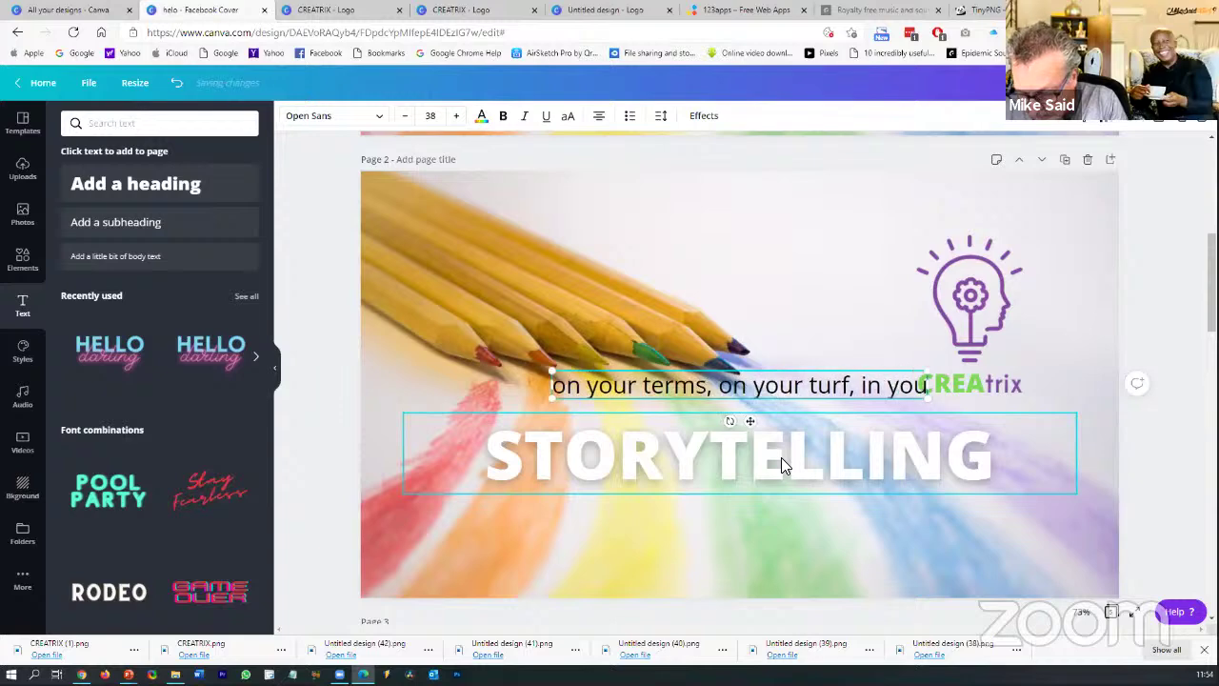
pyautogui.write('r ling')
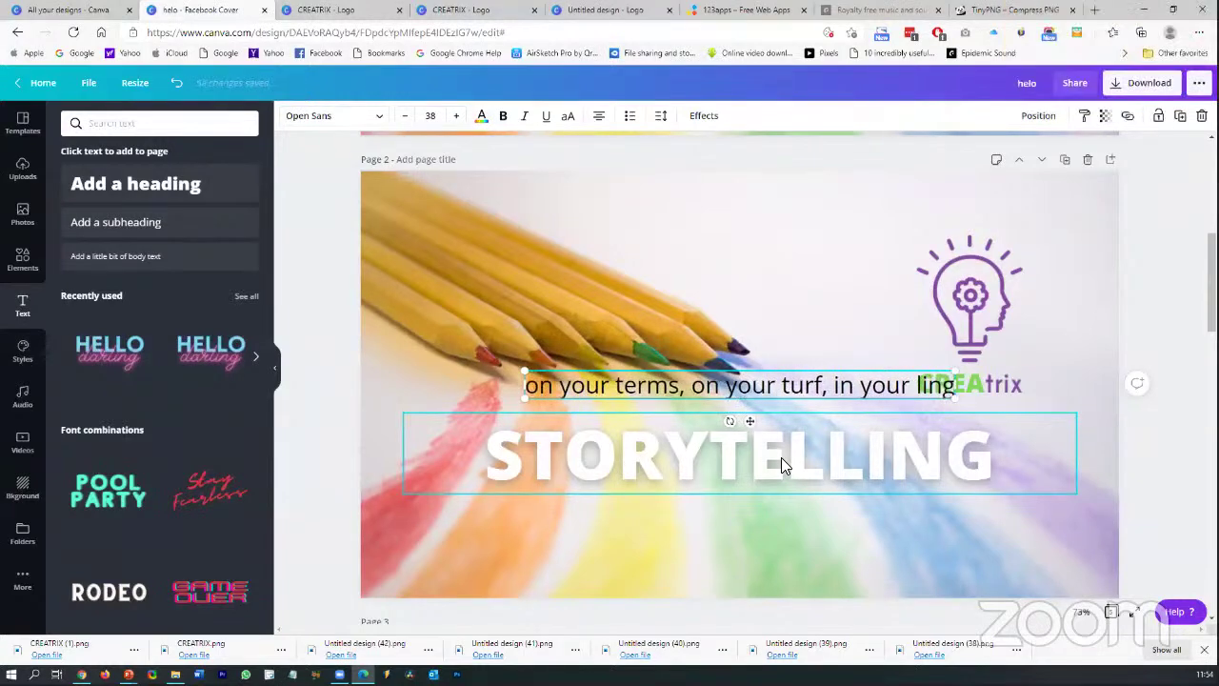
pyautogui.write('o')
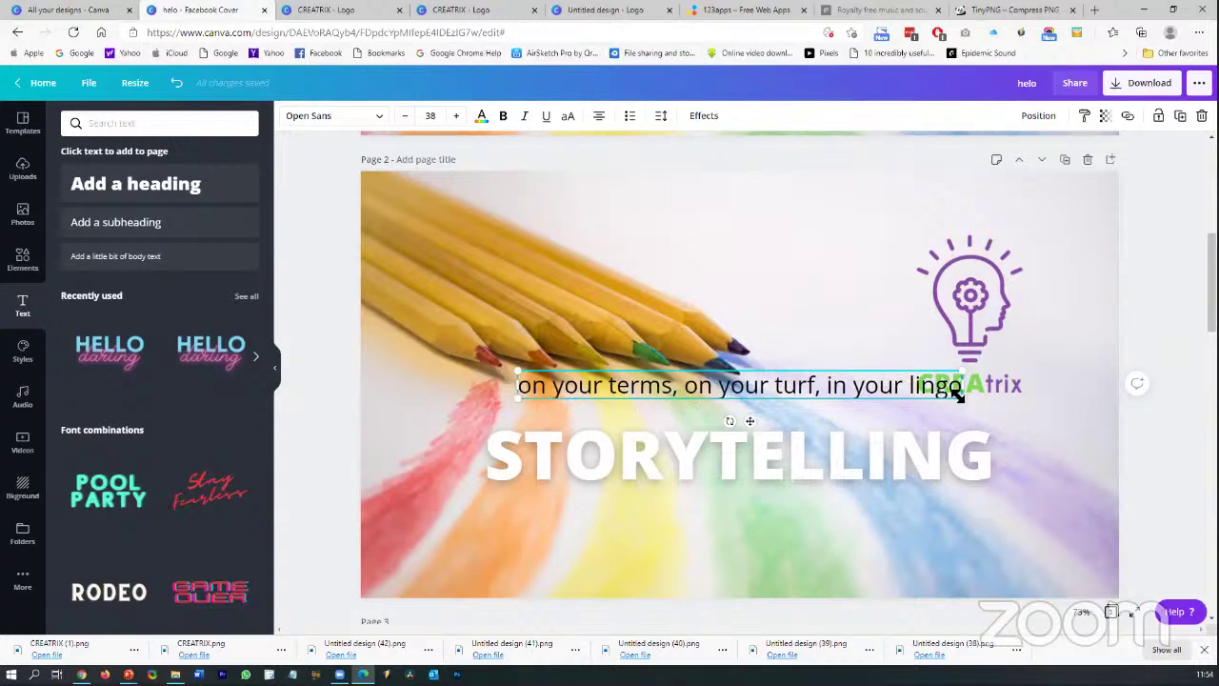
# Enlarge the new subheading to the STORYTELLING heading's width and move it directly beneath the heading
pyautogui.moveTo(962, 400); pyautogui.dragTo(992, 416)
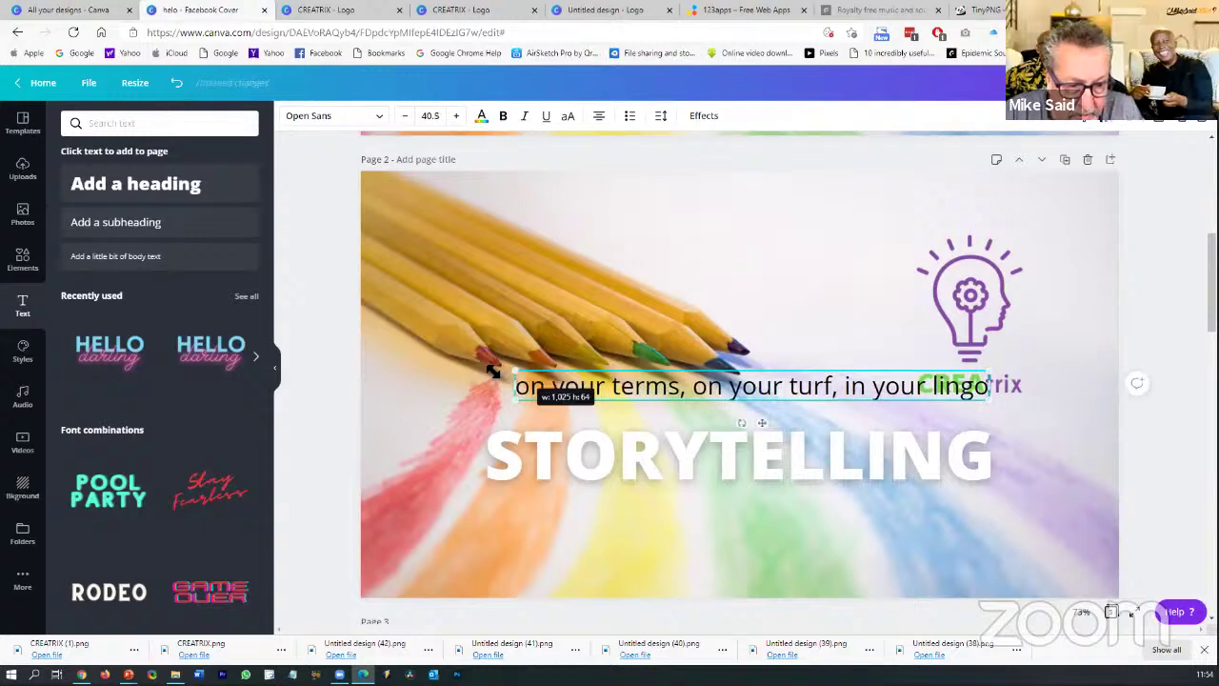
pyautogui.moveTo(496, 370); pyautogui.dragTo(485, 370)
pyautogui.moveTo(745, 424); pyautogui.dragTo(745, 541)
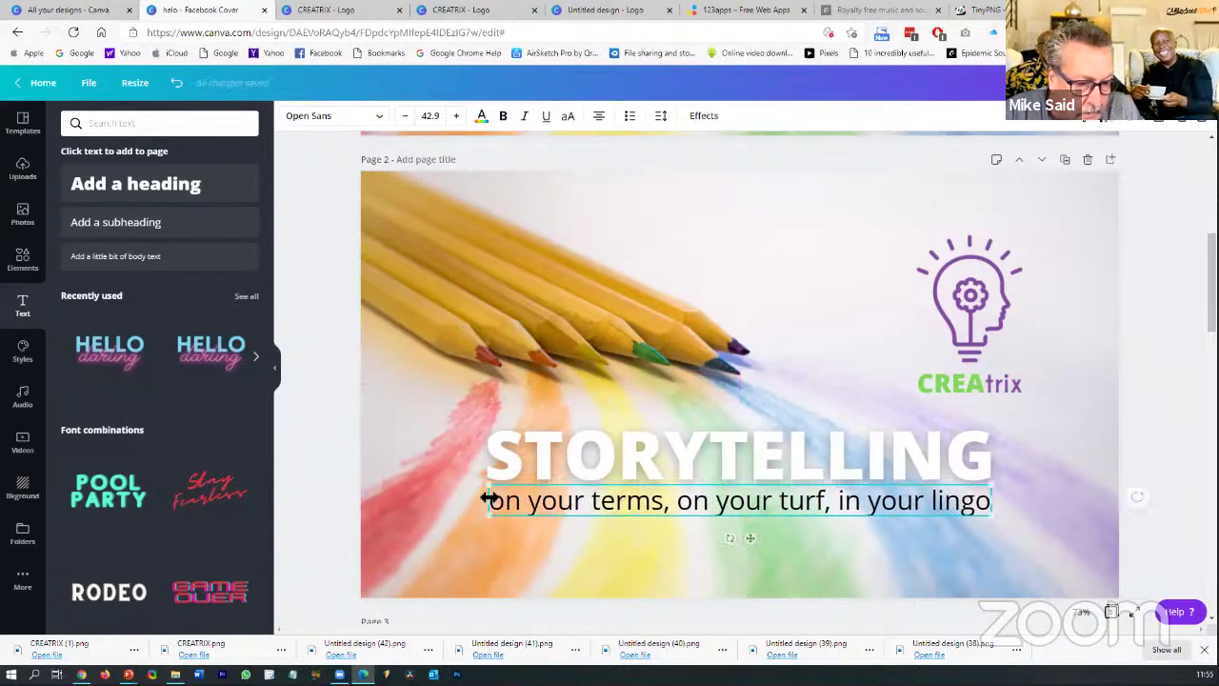
# Change the page 2 subheading's font to Champagne & Limousines Regular
pyautogui.click(651, 508)
pyautogui.click(647, 511)
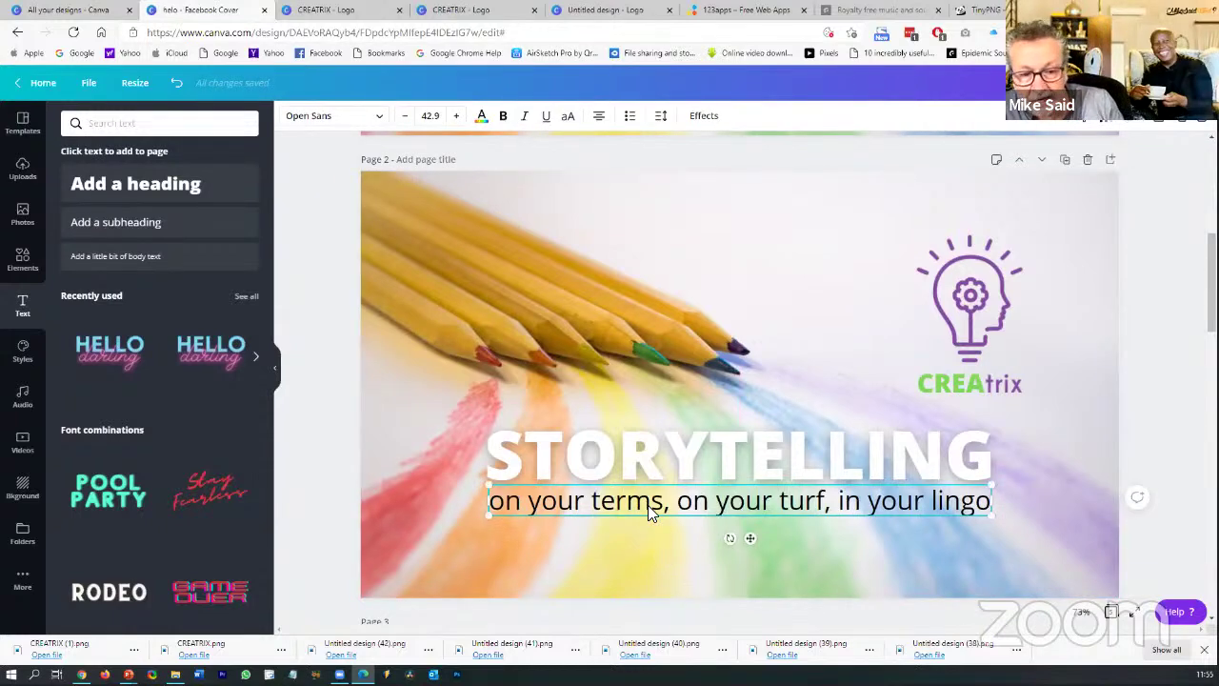
pyautogui.click(369, 121)
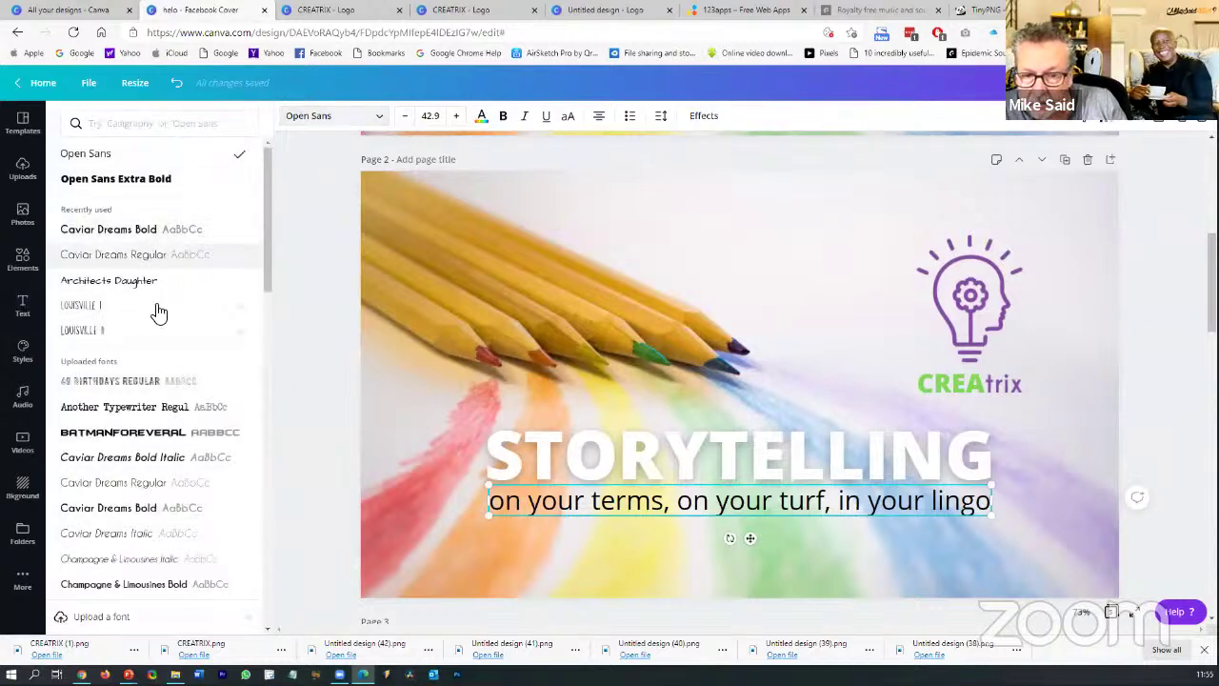
pyautogui.scroll(-3, 158, 314)
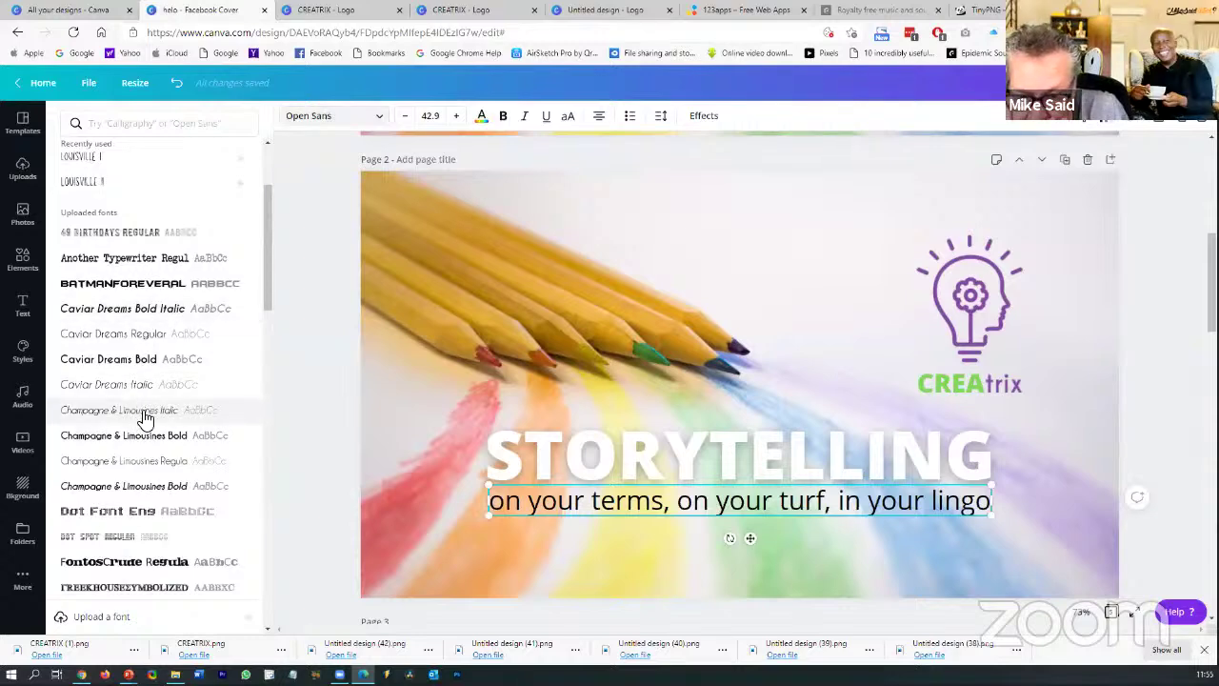
pyautogui.click(130, 461)
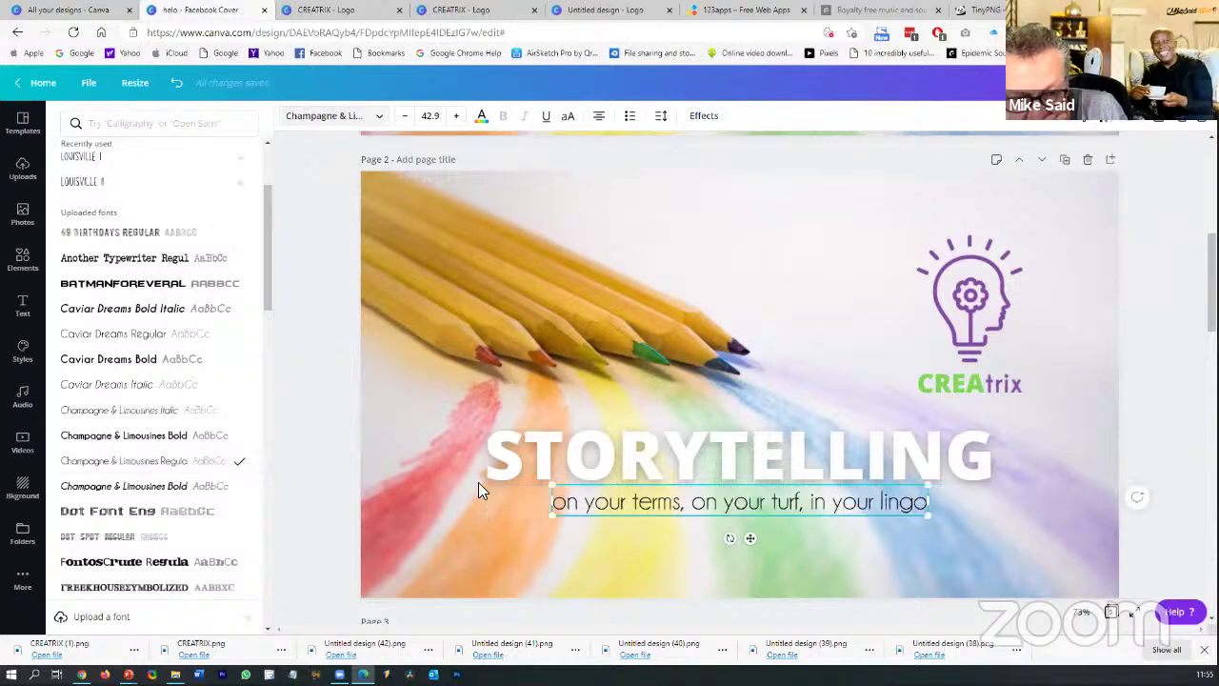
# Scale the subheading up to font size 57.3 so it spans the width of STORYTELLING again
pyautogui.moveTo(519, 524); pyautogui.dragTo(492, 534)
pyautogui.moveTo(940, 524); pyautogui.dragTo(1036, 523)
pyautogui.click(1036, 522)
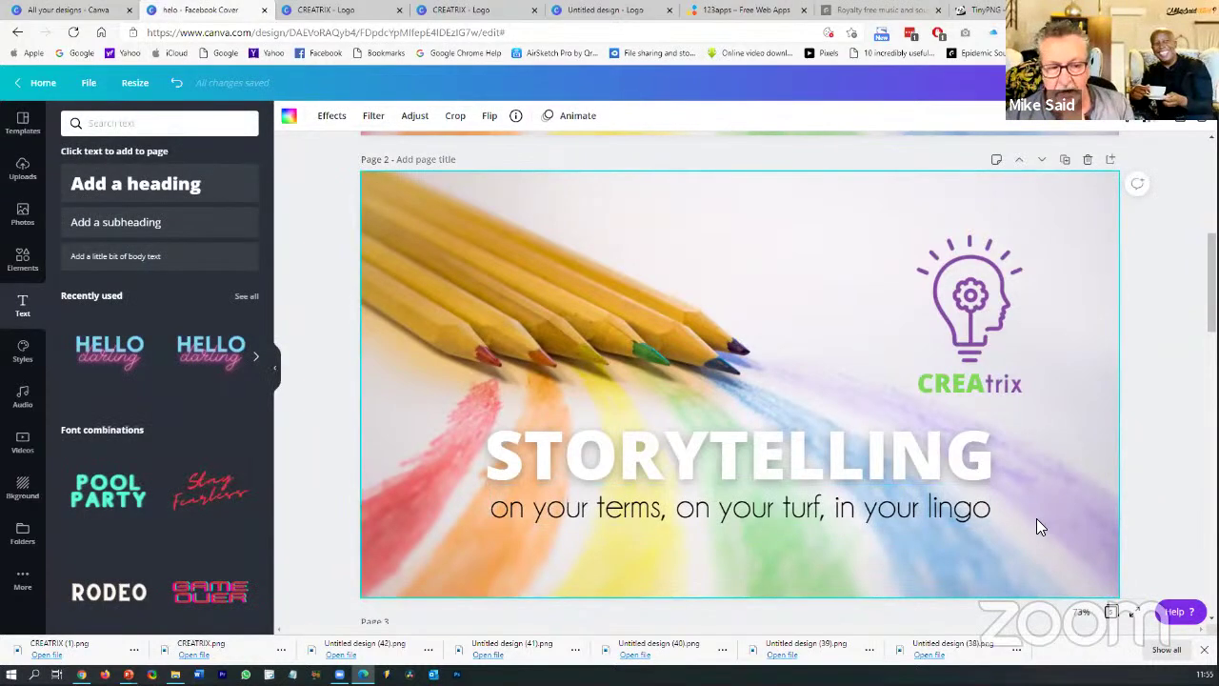
# Nudge the page 2 subheading slightly upward, closer to the STORYTELLING heading, and deselect it
pyautogui.click(949, 508)
pyautogui.press('Up')
pyautogui.press('Up')
pyautogui.press('Up')
pyautogui.press('Up')
pyautogui.press('Up')
pyautogui.press('Up')
pyautogui.press('Up')
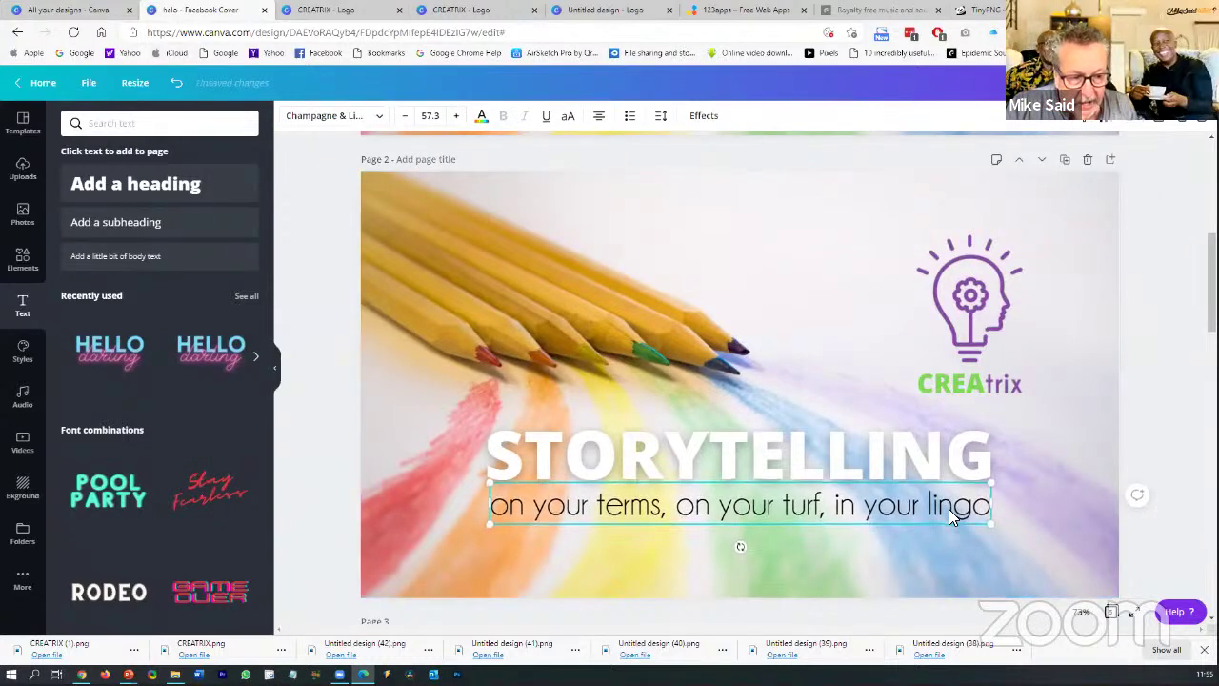
pyautogui.press('Tab')
pyautogui.click(1064, 528)
pyautogui.click(1188, 531)
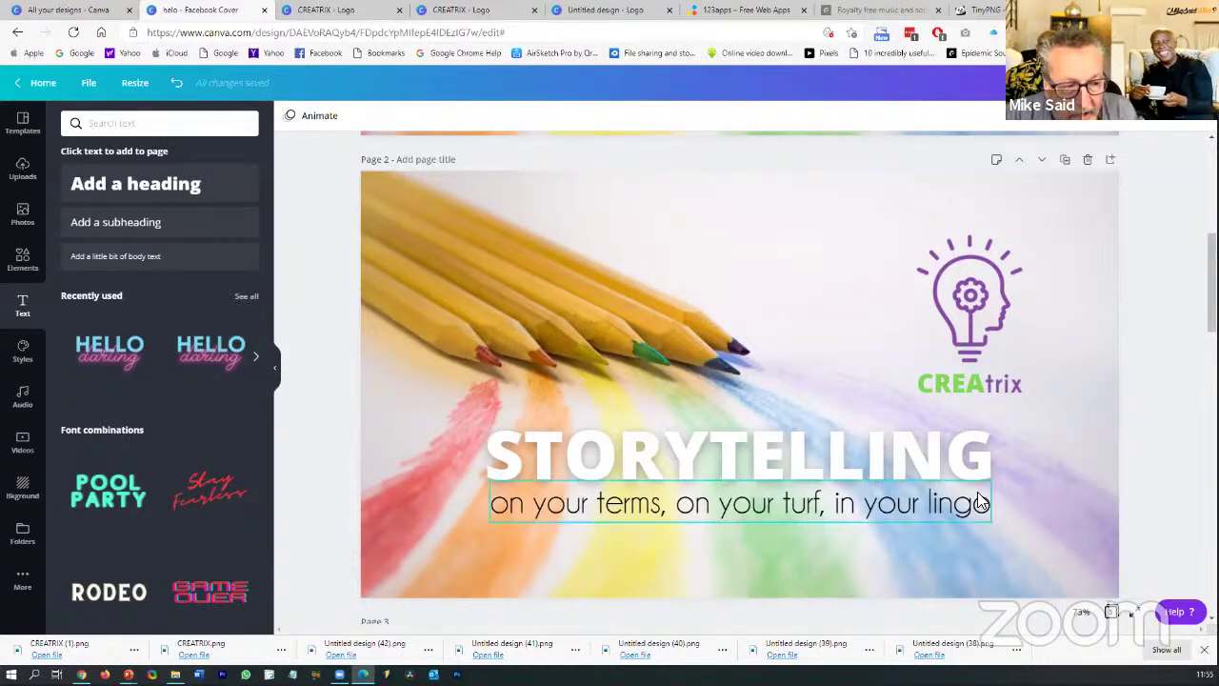
pyautogui.scroll(-3, 977, 491)
pyautogui.scroll(2, 978, 497)
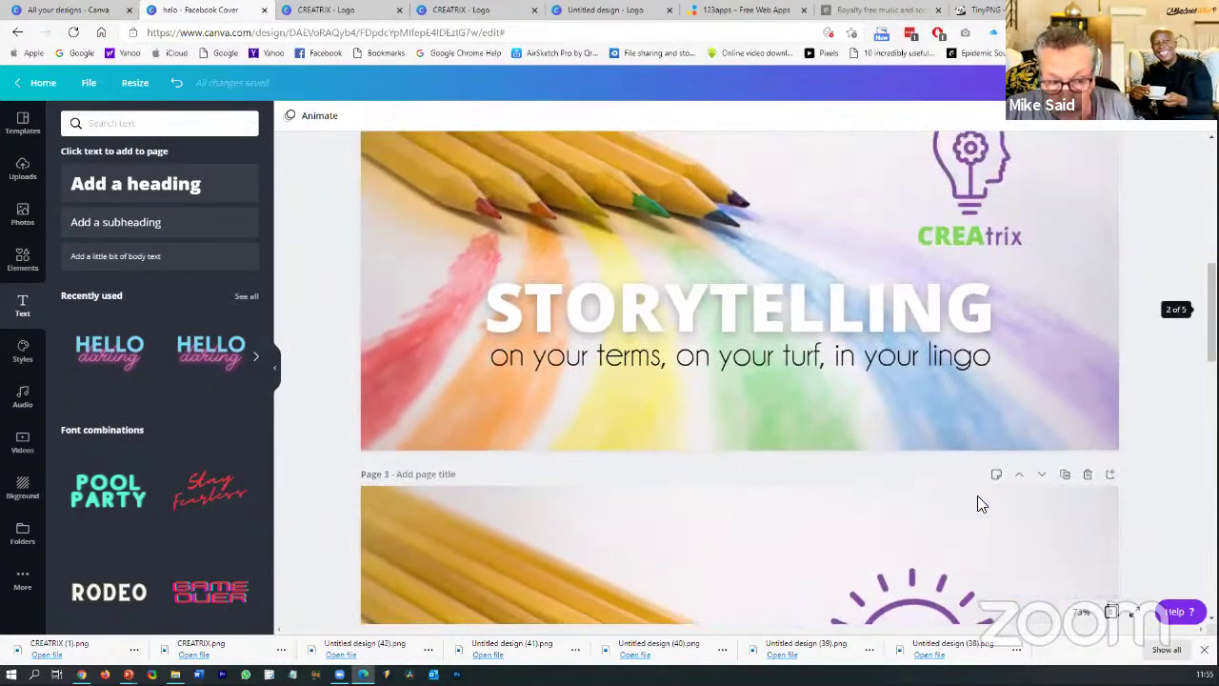
pyautogui.scroll(2, 981, 499)
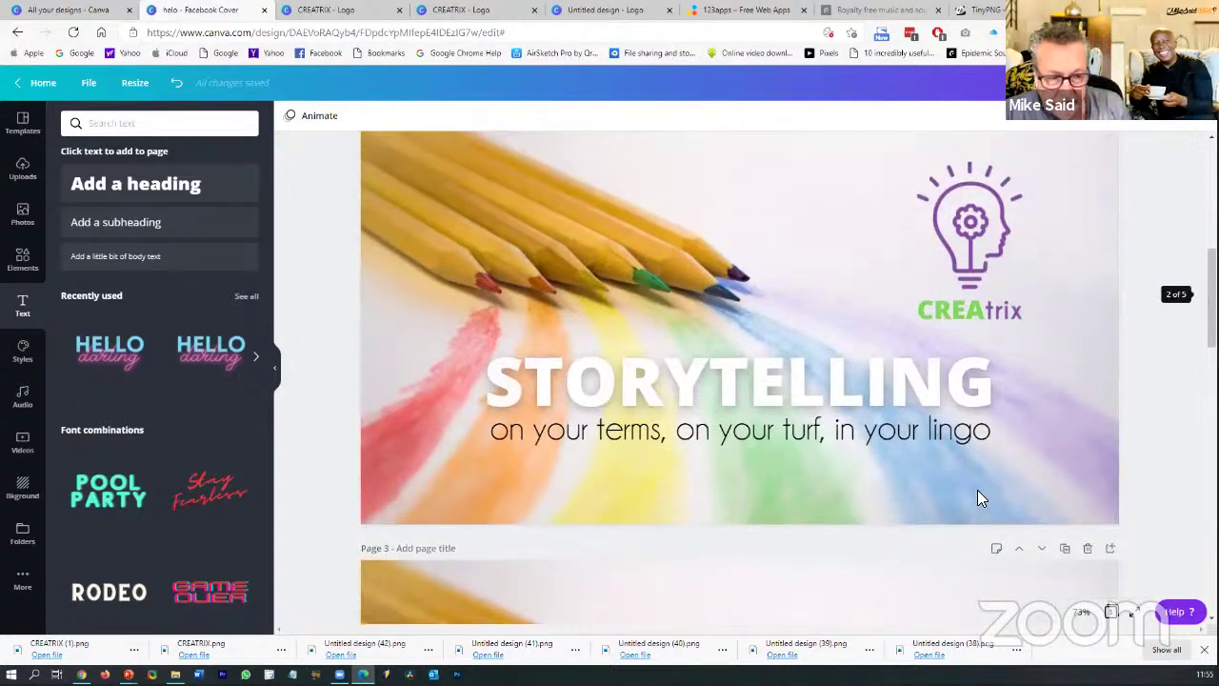
pyautogui.scroll(2, 977, 489)
pyautogui.scroll(-3, 986, 488)
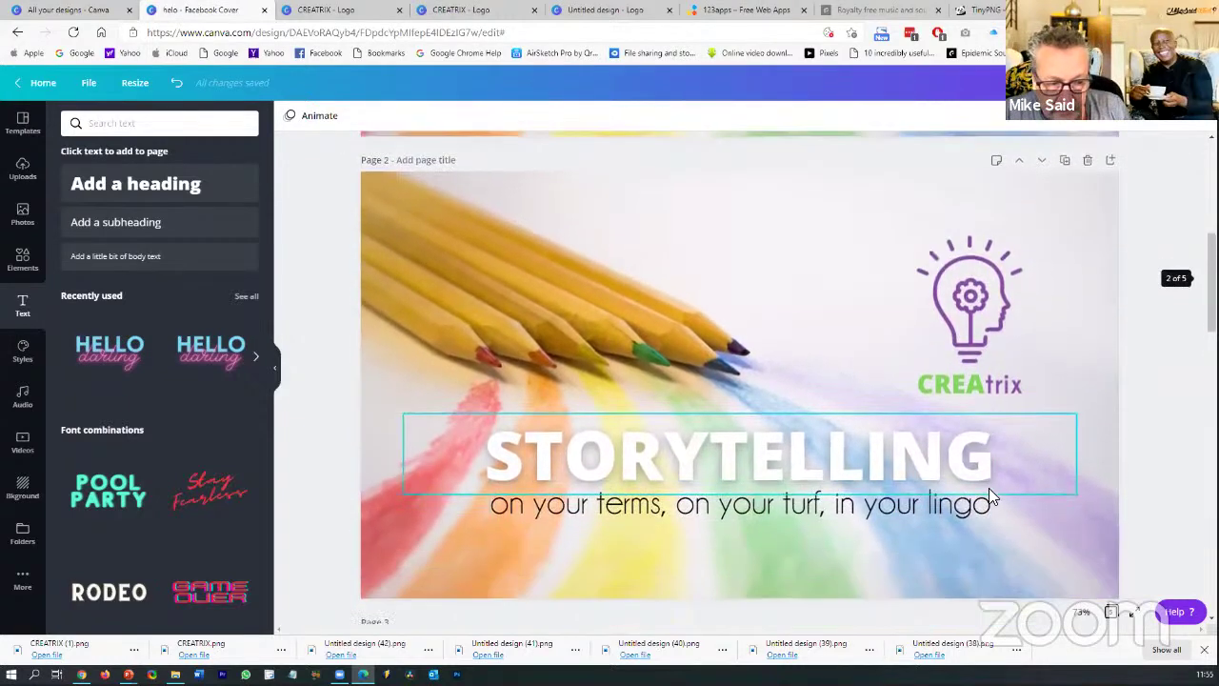
pyautogui.scroll(-1, 988, 487)
pyautogui.scroll(1, 988, 488)
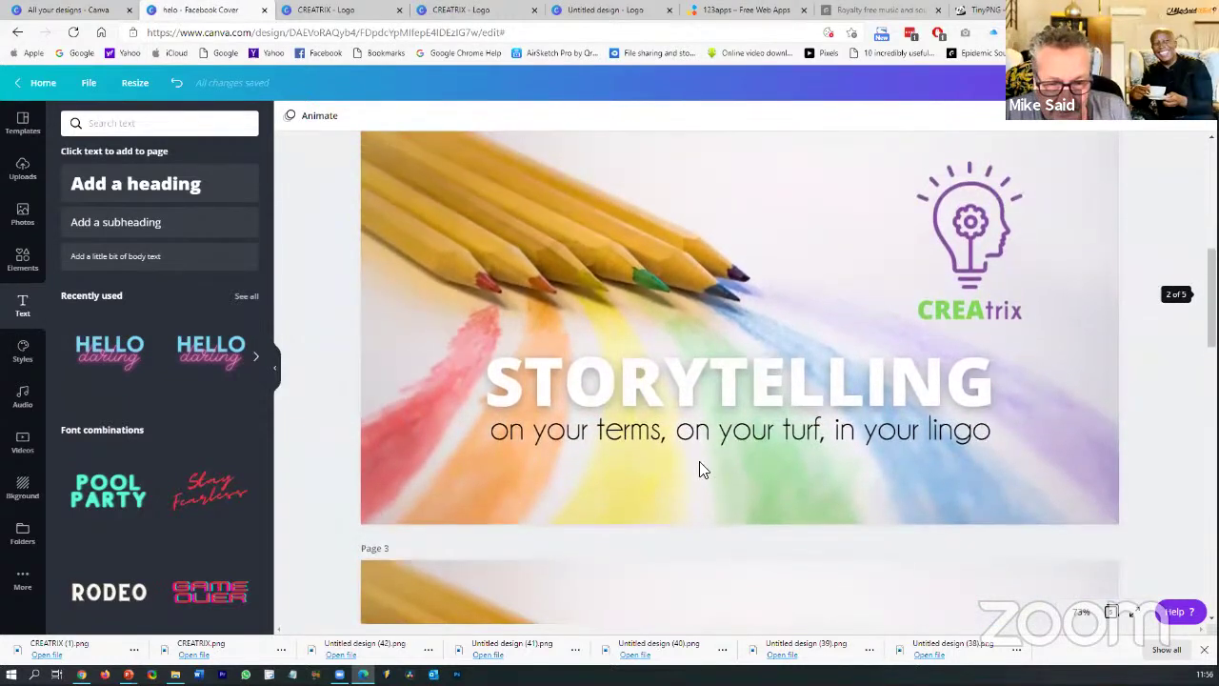
pyautogui.click(571, 436)
pyautogui.click(570, 436)
pyautogui.click(569, 433)
pyautogui.moveTo(588, 431); pyautogui.dragTo(540, 434)
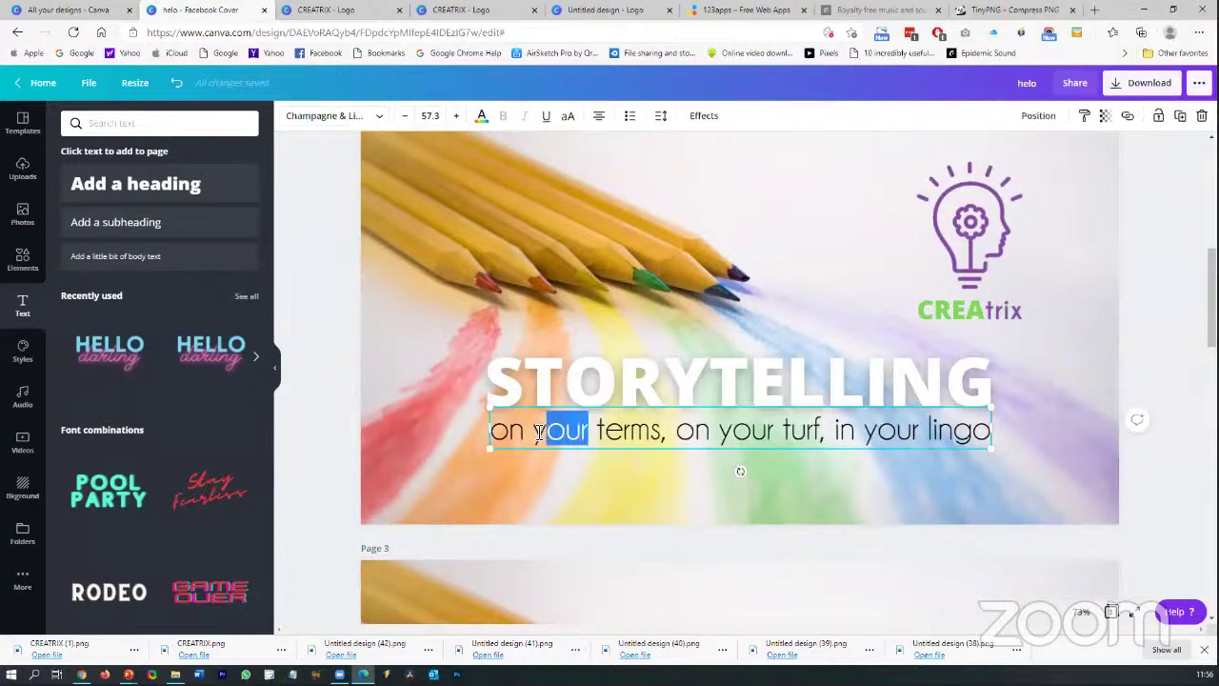
pyautogui.click(1160, 398)
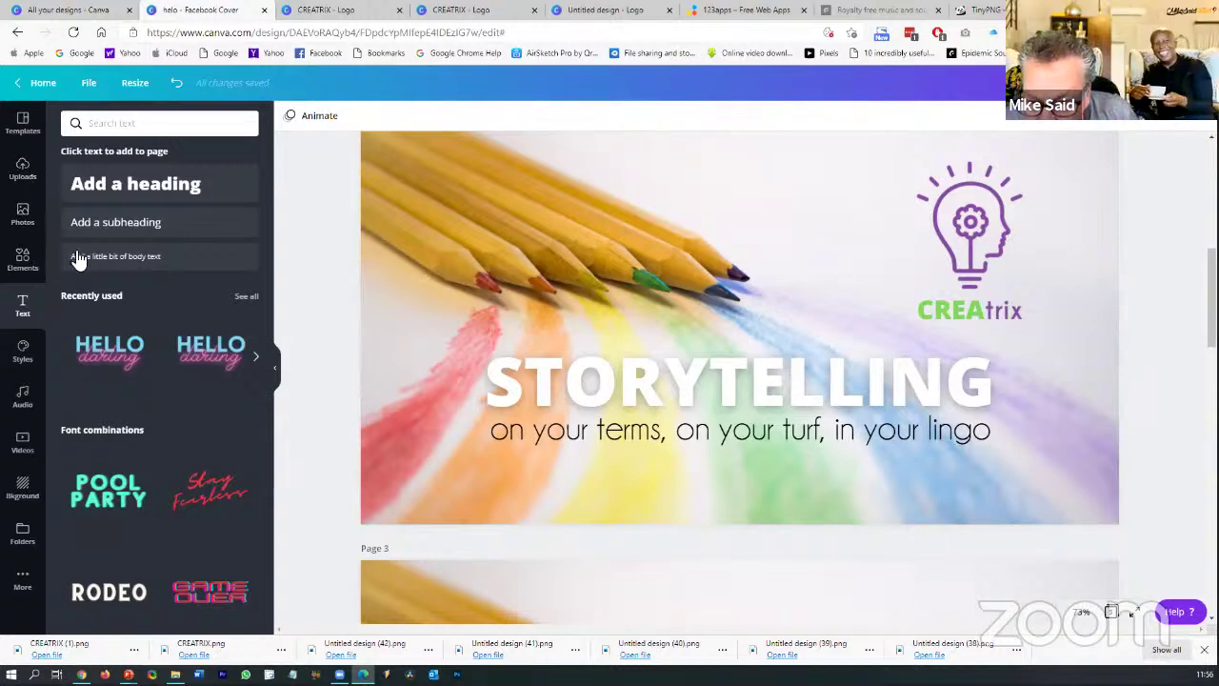
# Try an OCD MUCH? heading in the empty area above STORYTELLING on page 2, and delete it again
pyautogui.click(111, 191)
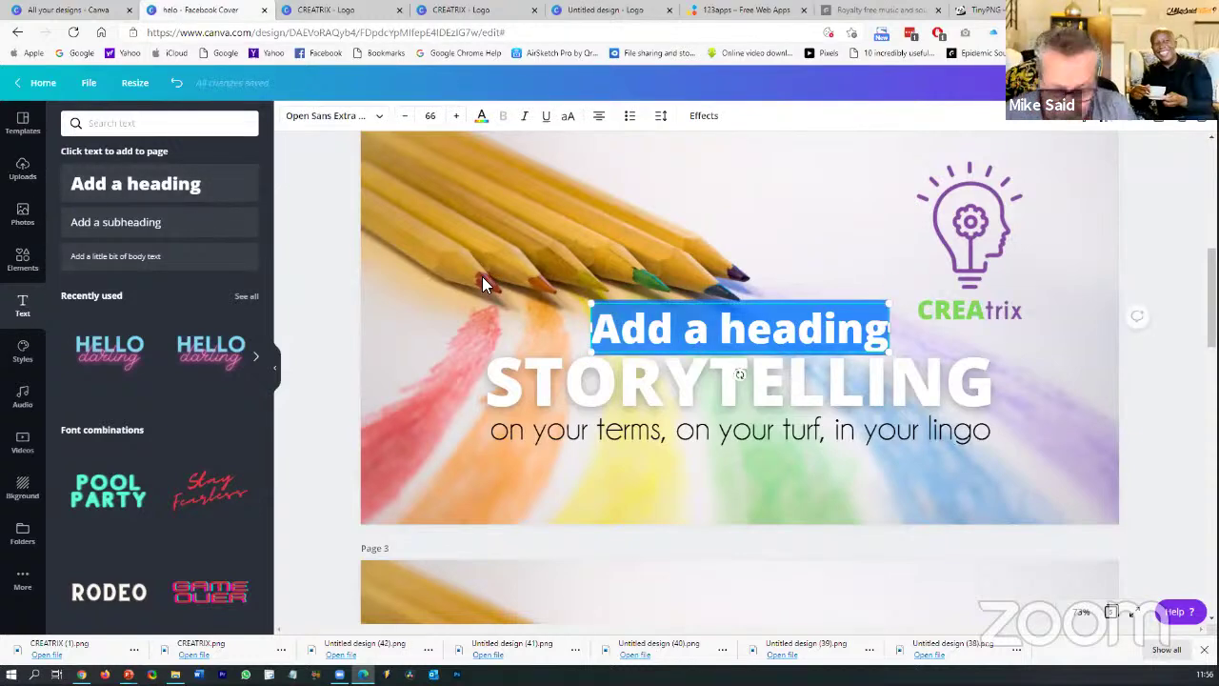
pyautogui.write('OCD MUCH?')
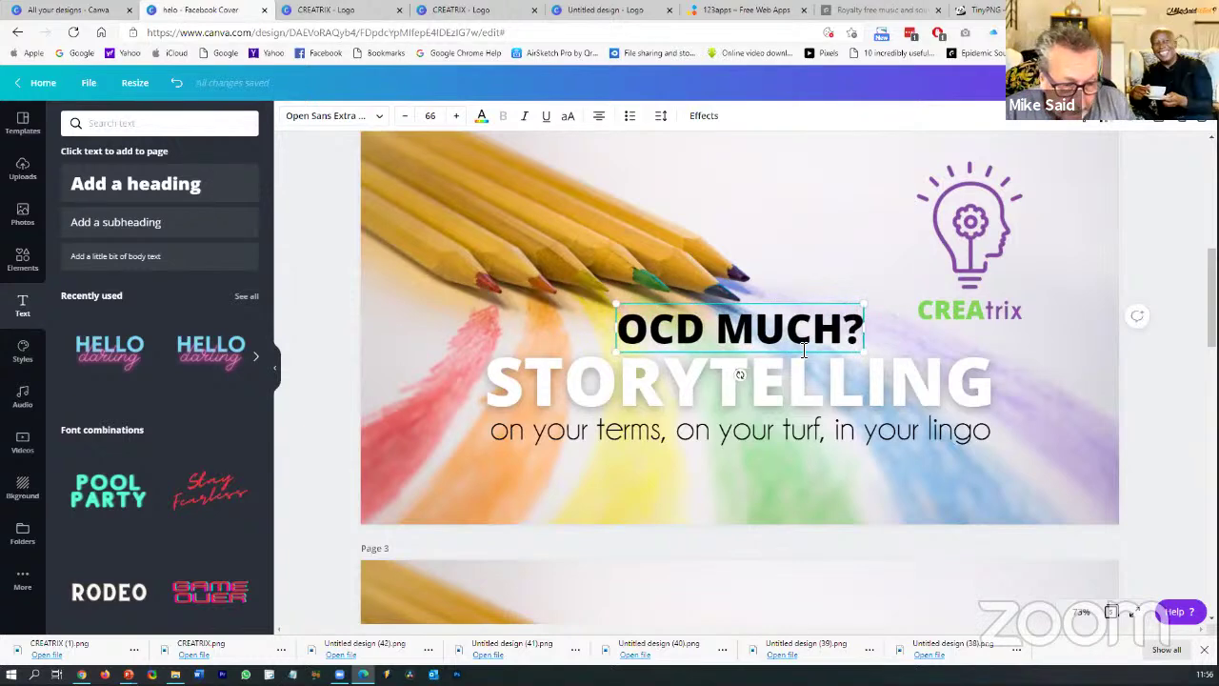
pyautogui.click(924, 338)
pyautogui.moveTo(807, 305); pyautogui.dragTo(821, 209)
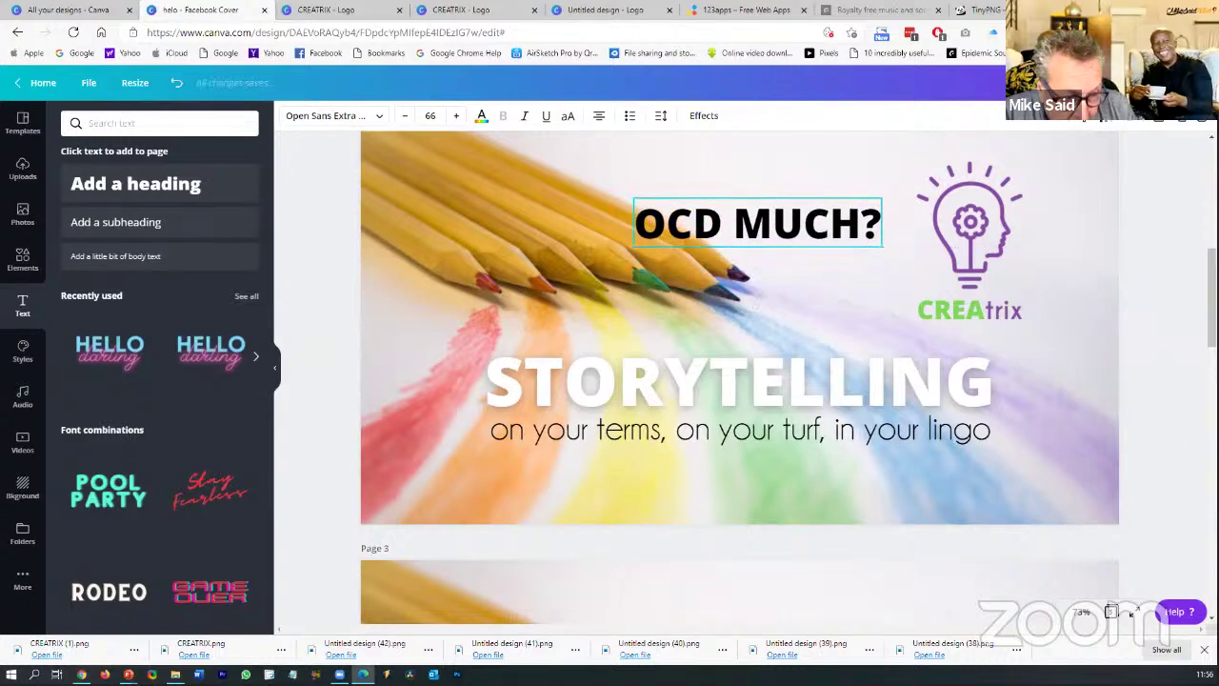
pyautogui.press('Escape')
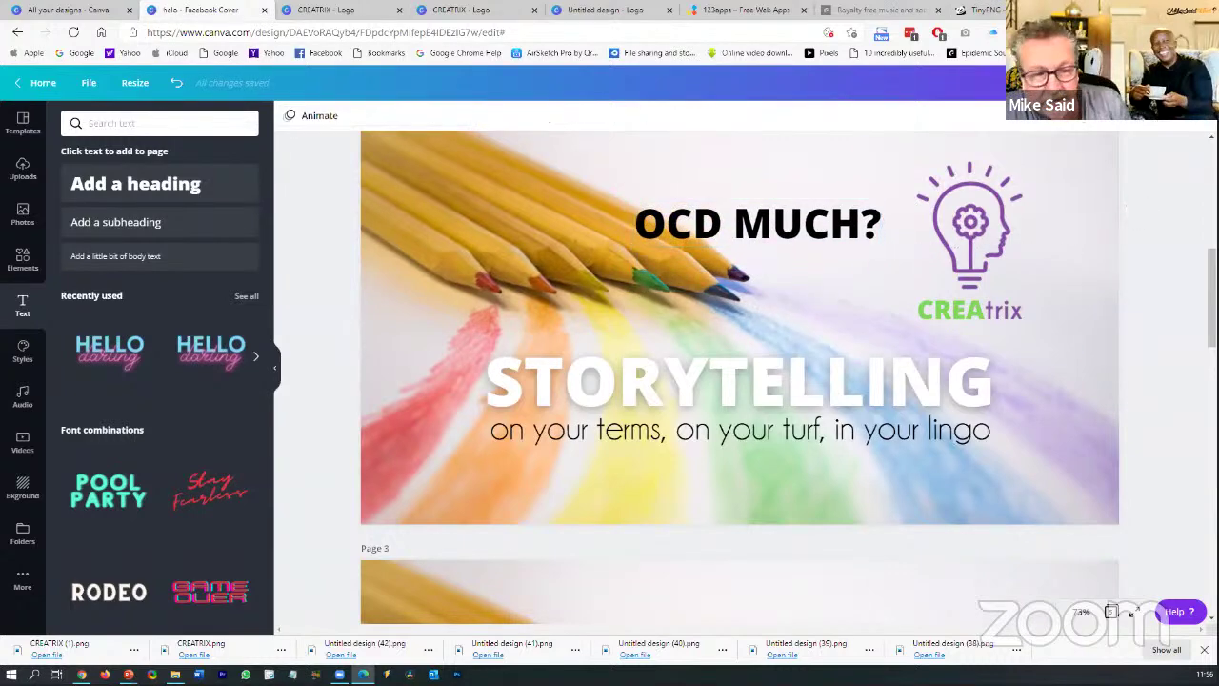
pyautogui.click(824, 235)
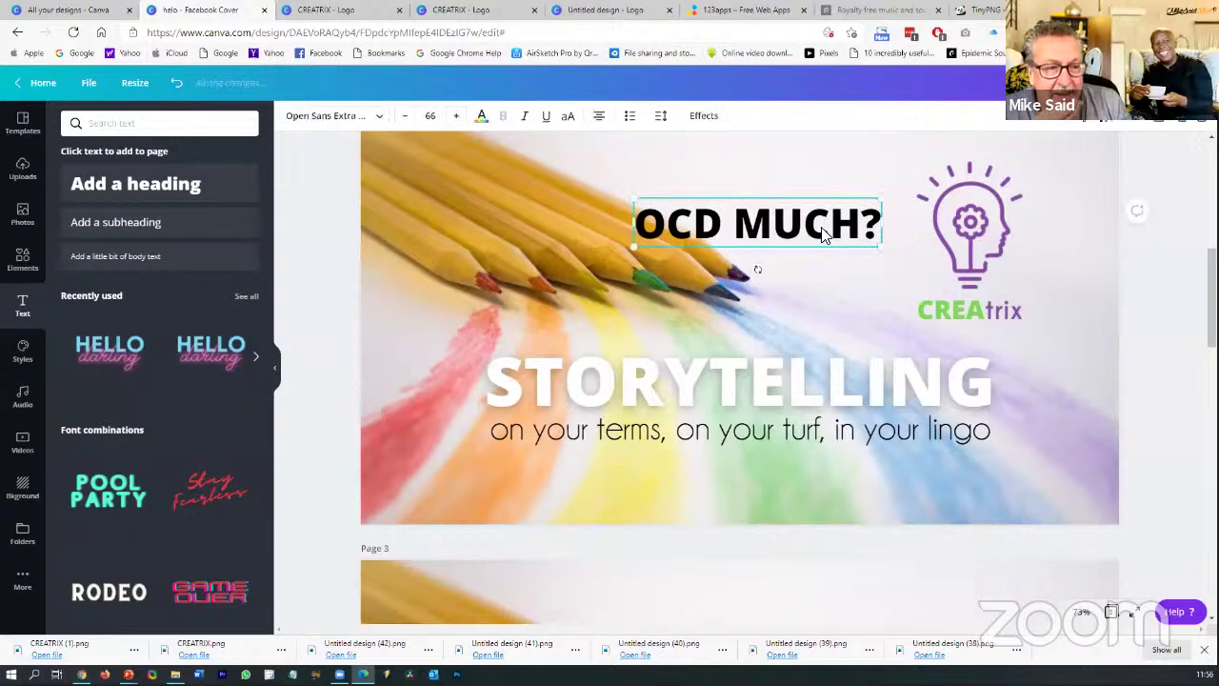
pyautogui.press('Delete')
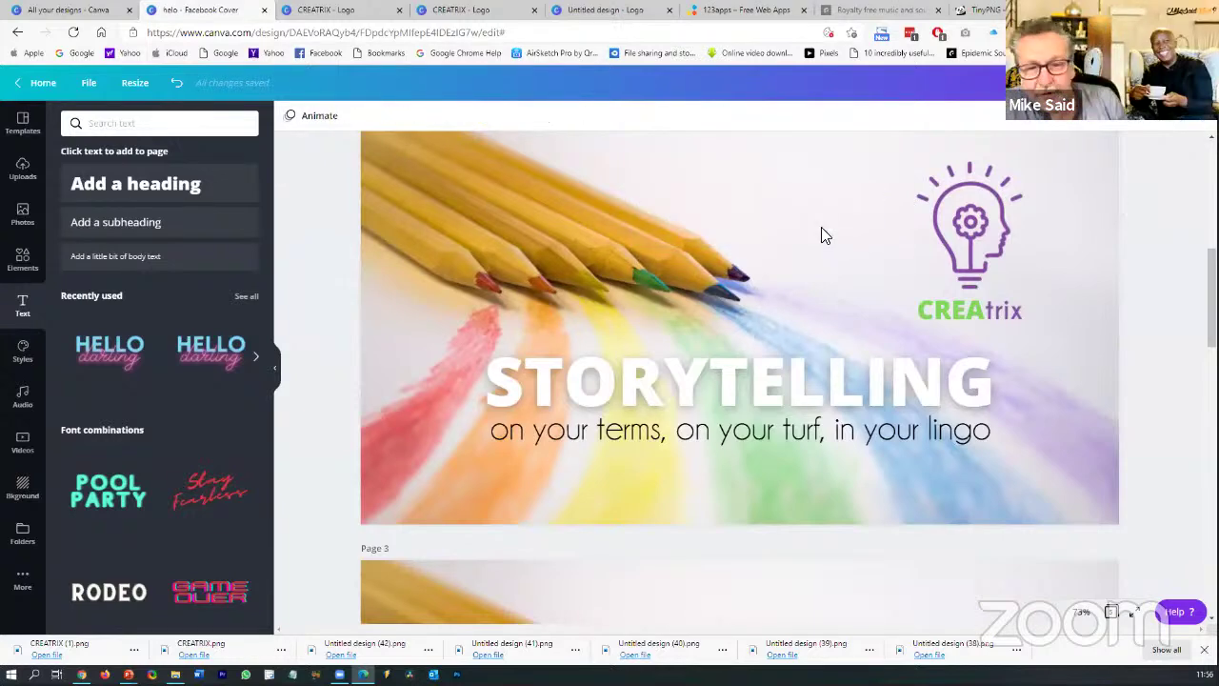
# Search the photo library for pencils and browse the results for an alternative background
pyautogui.click(740, 218)
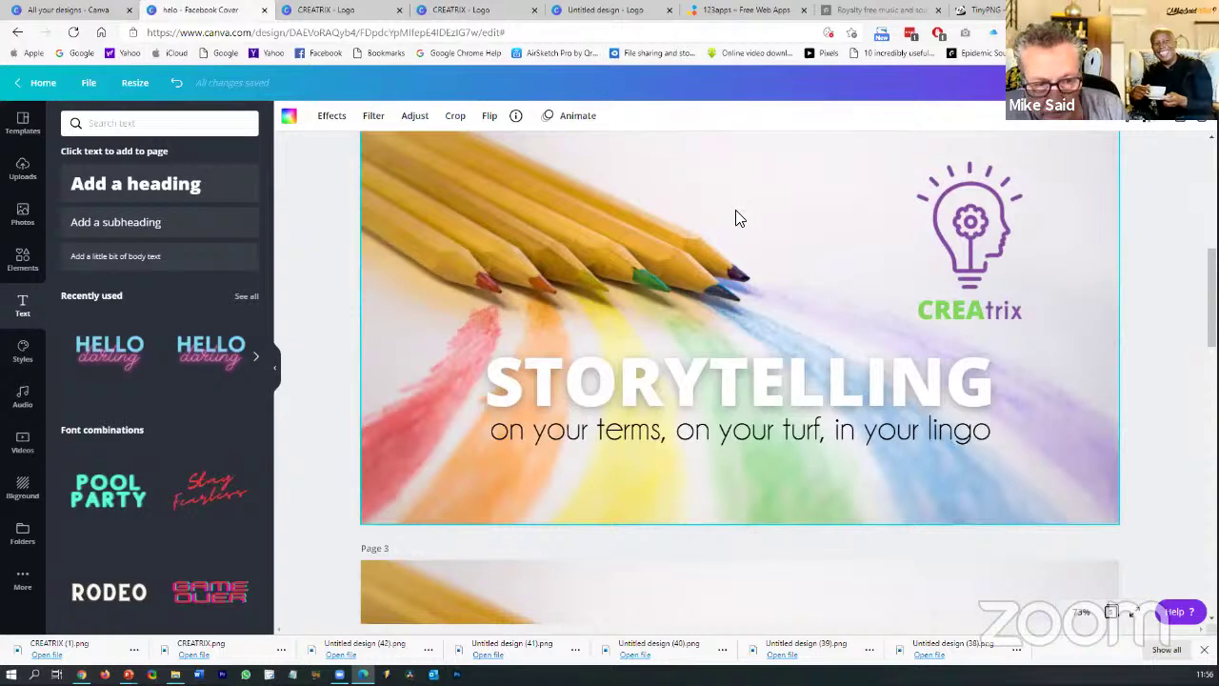
pyautogui.click(23, 211)
pyautogui.click(124, 125)
pyautogui.write('creative')
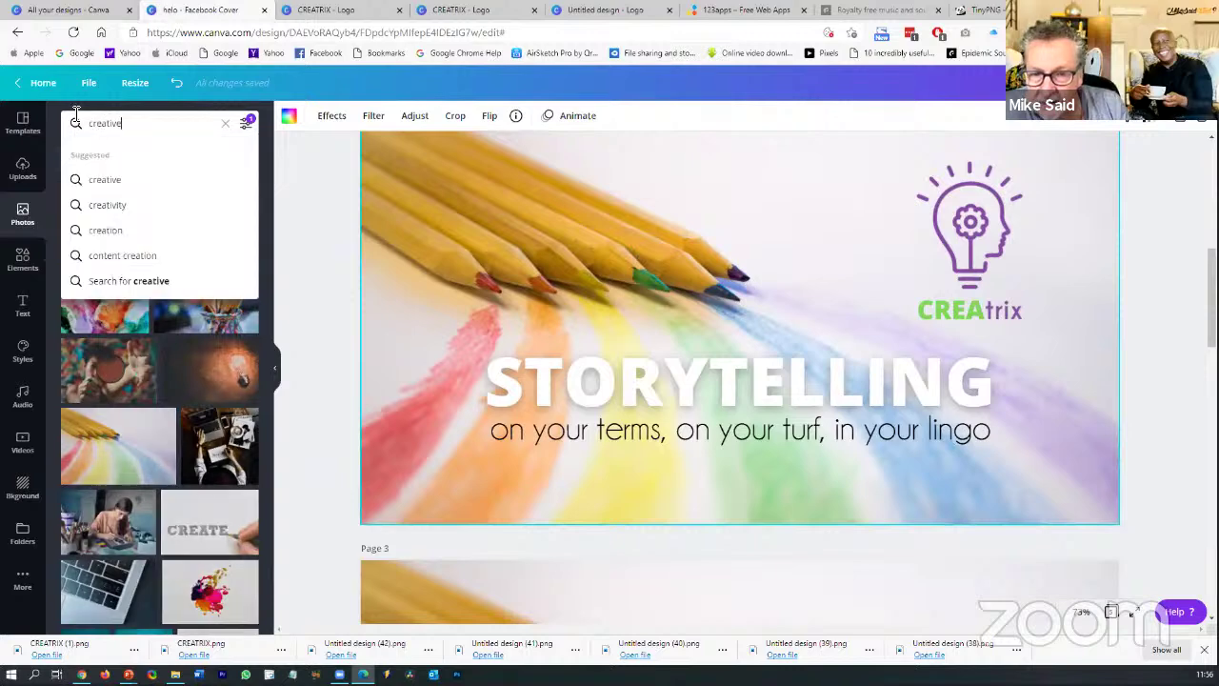
pyautogui.write('pencils')
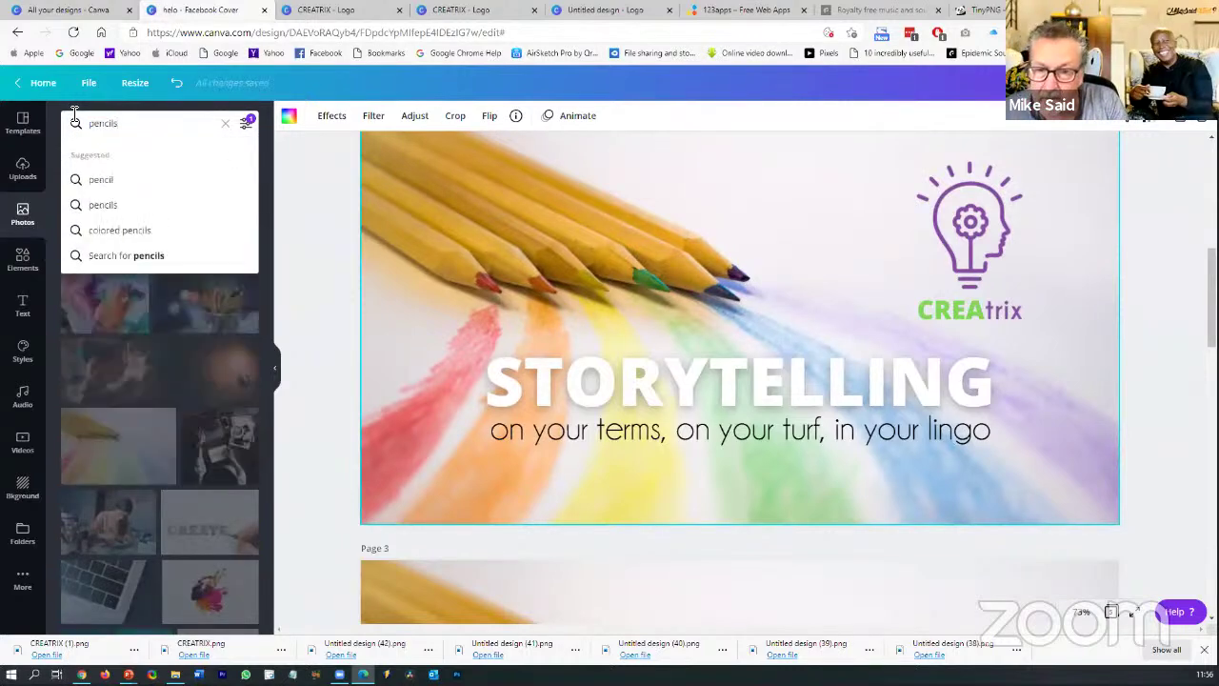
pyautogui.press('Return')
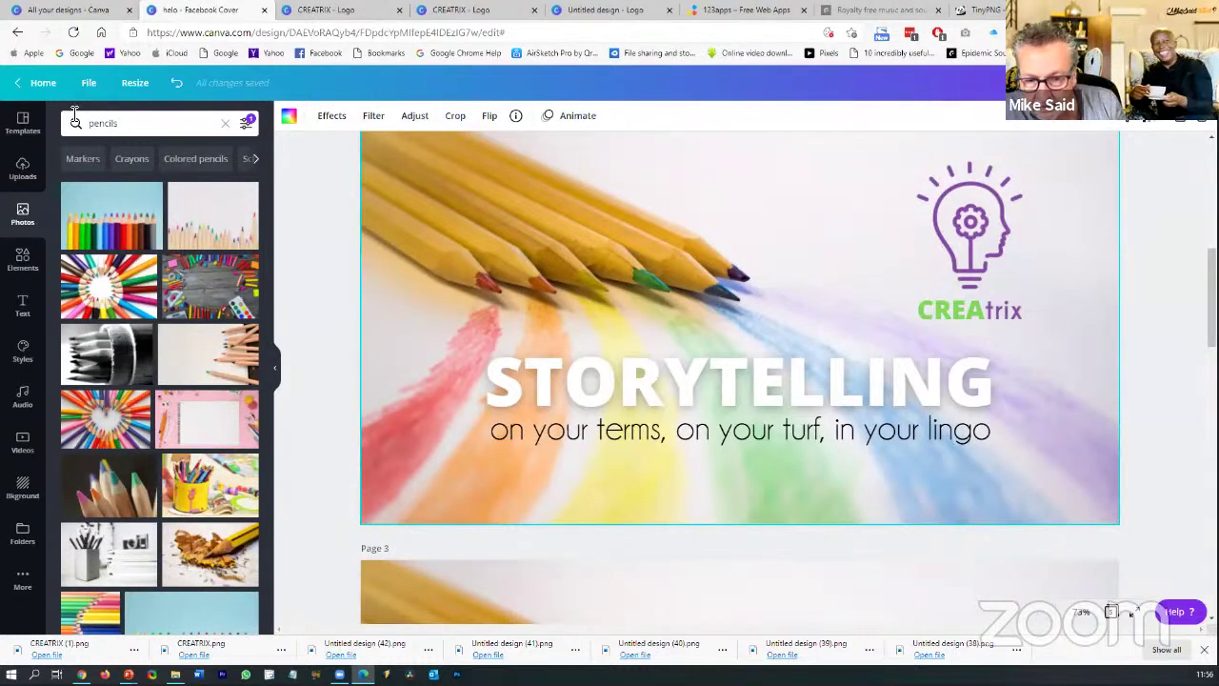
pyautogui.scroll(-3, 137, 504)
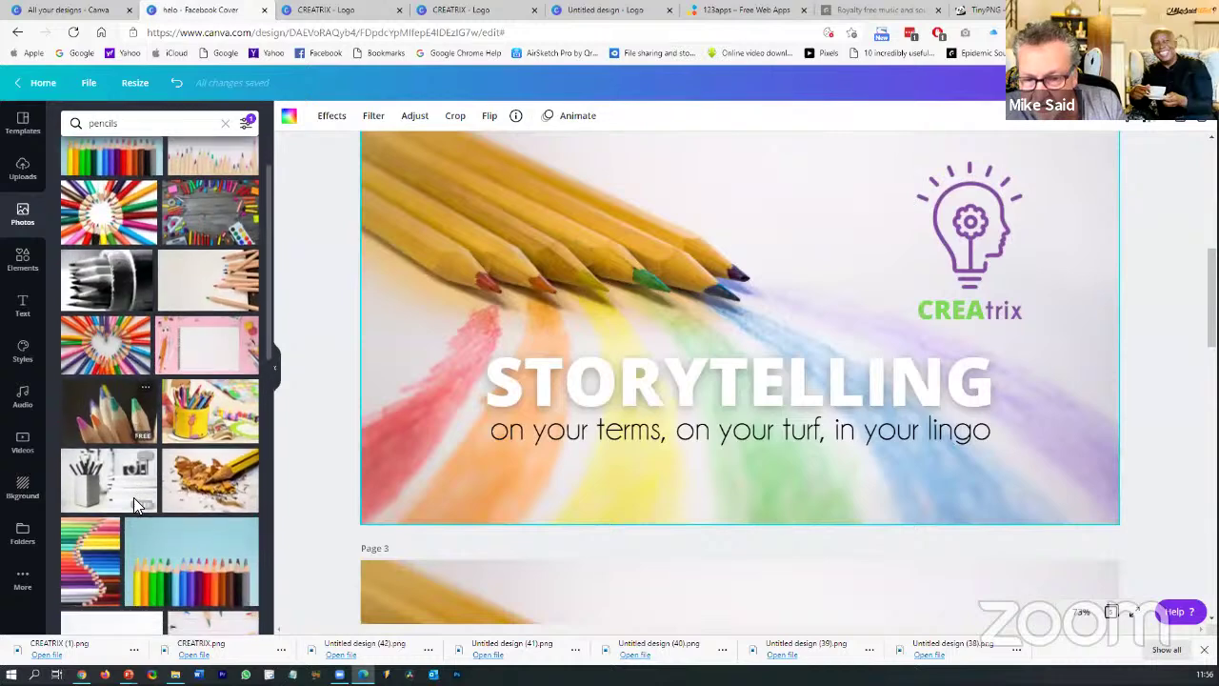
pyautogui.scroll(-1, 136, 503)
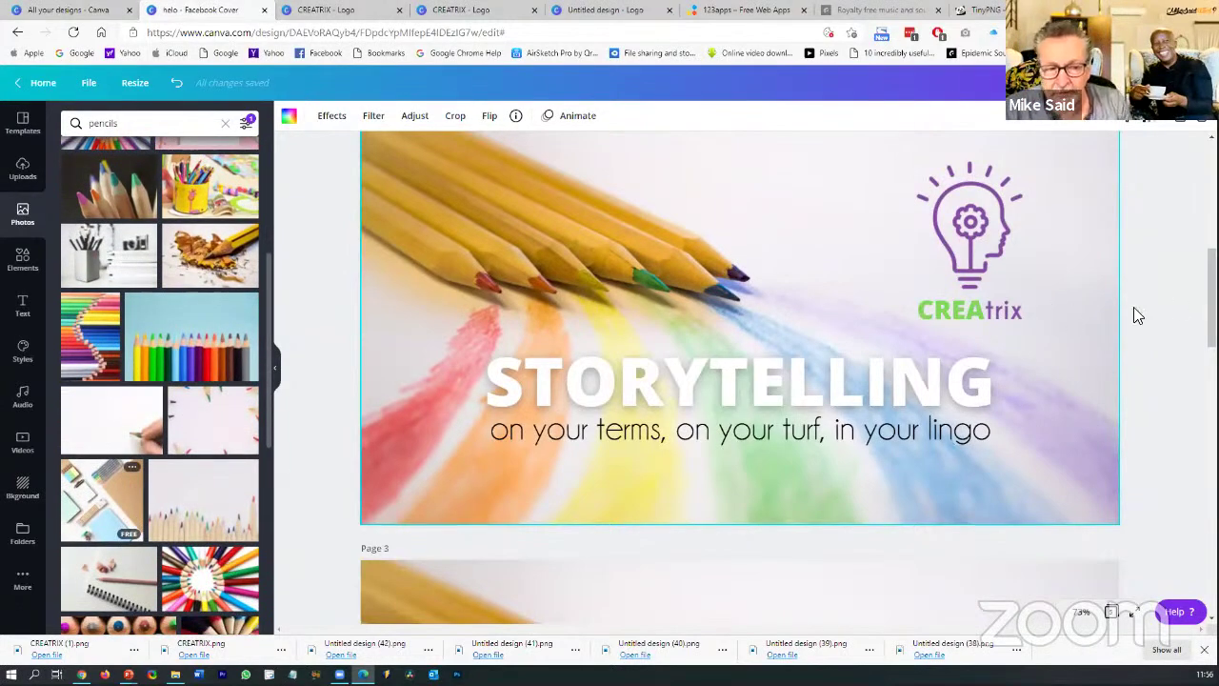
# Duplicate page 2 and delete the background photo from the copy, page 3
pyautogui.scroll(1, 1095, 262)
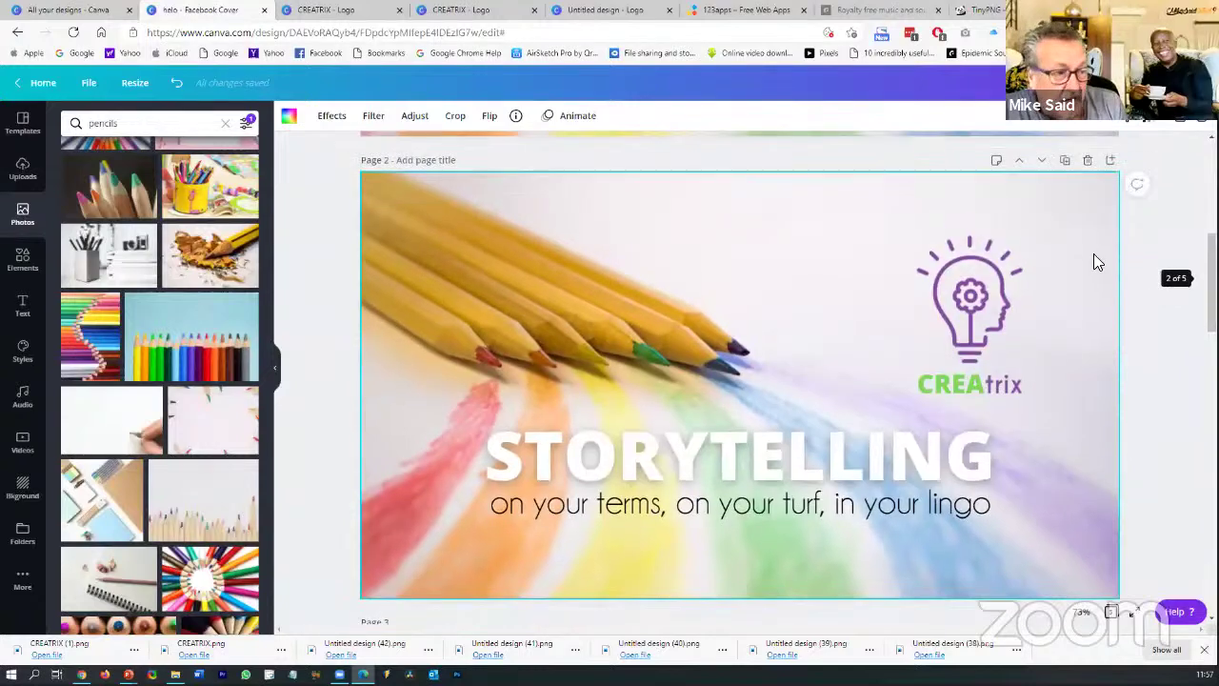
pyautogui.click(1064, 160)
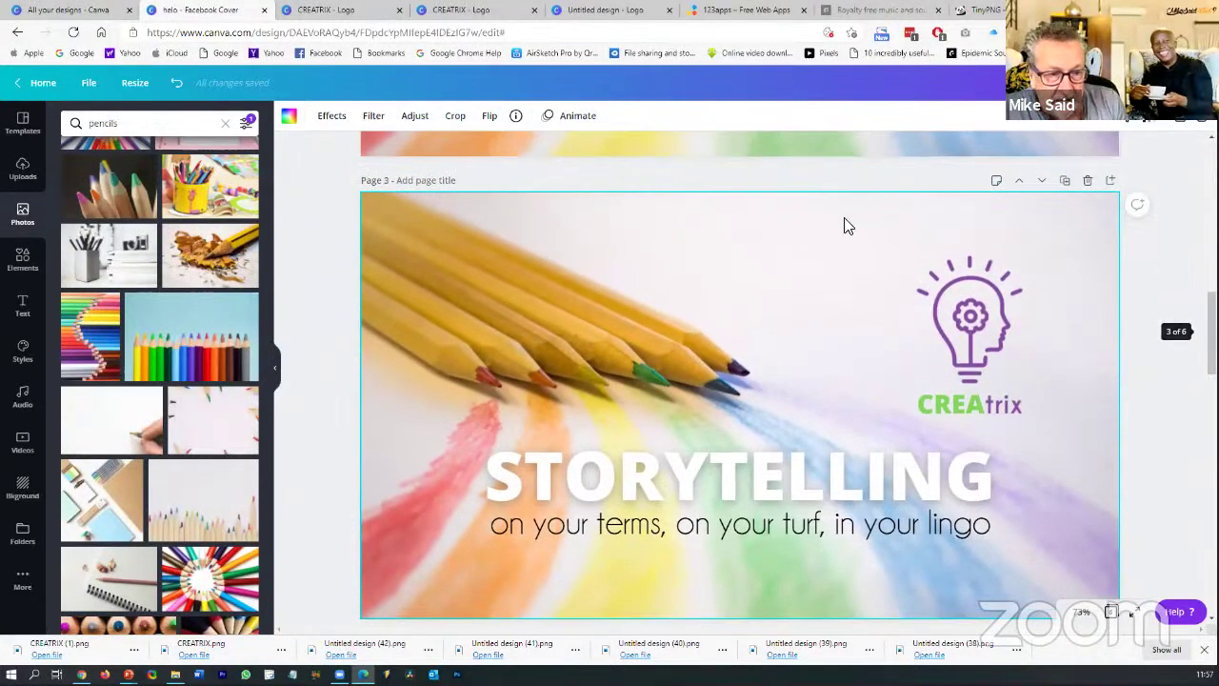
pyautogui.press('Delete')
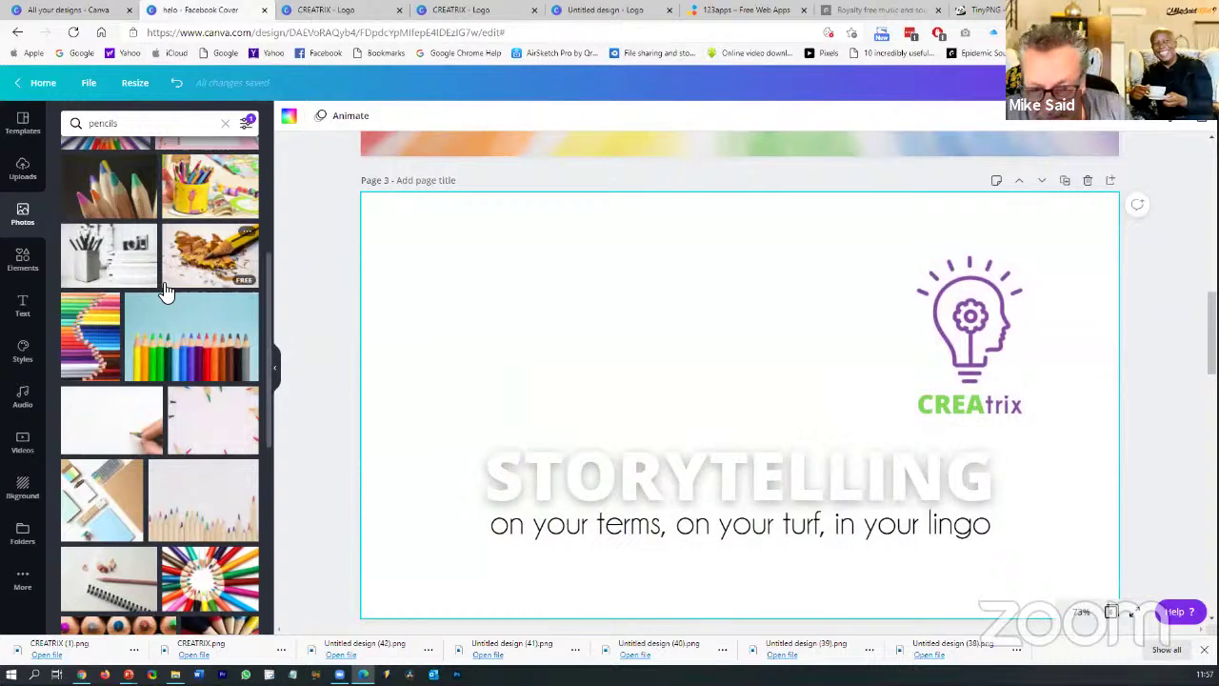
# Add the photo of upright colored pencils on a pale background to page 3 and set it as the background
pyautogui.click(215, 509)
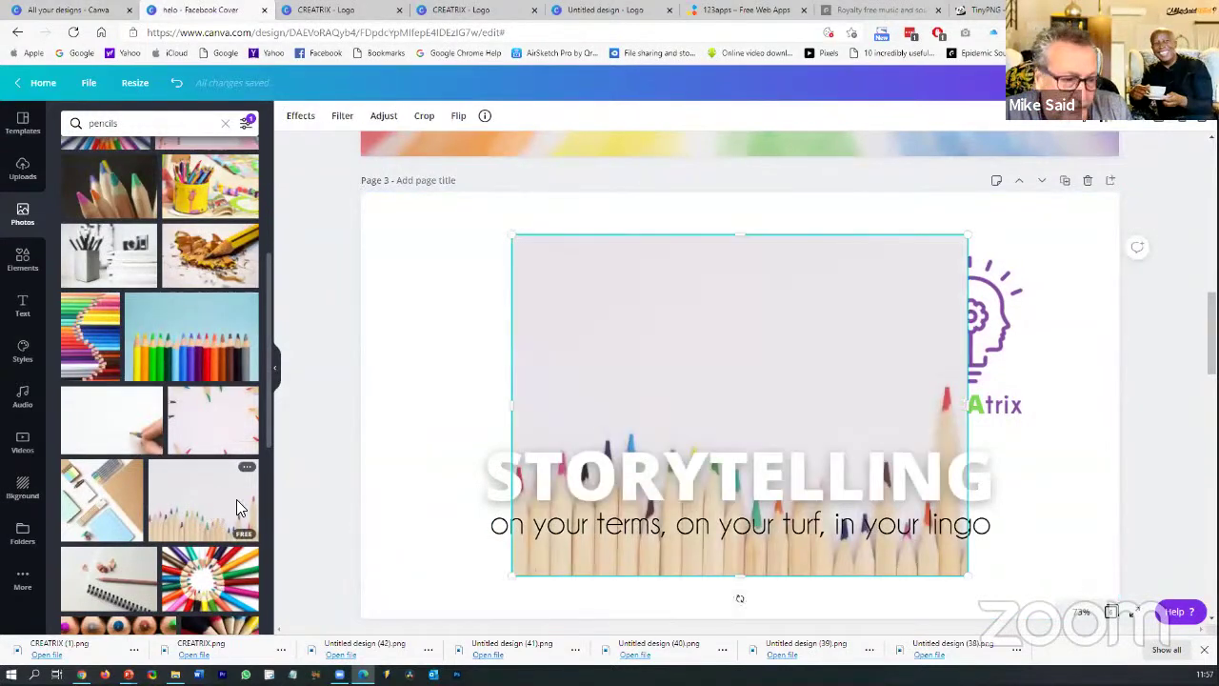
pyautogui.rightClick(751, 354)
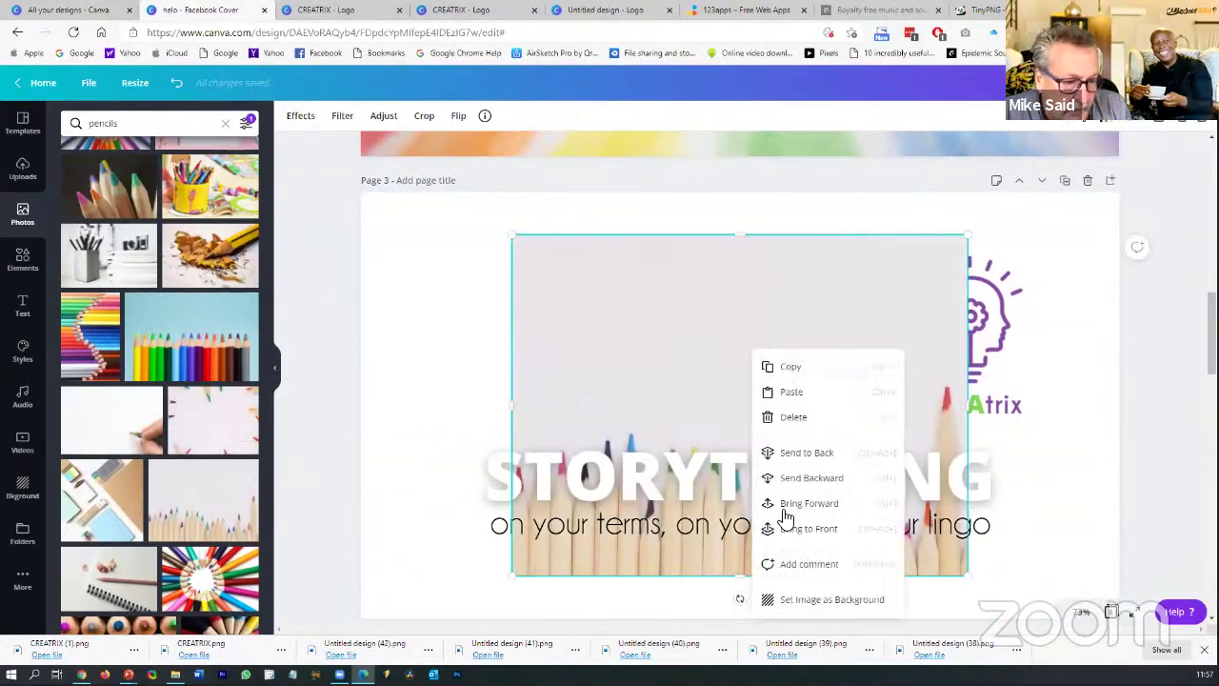
pyautogui.click(814, 600)
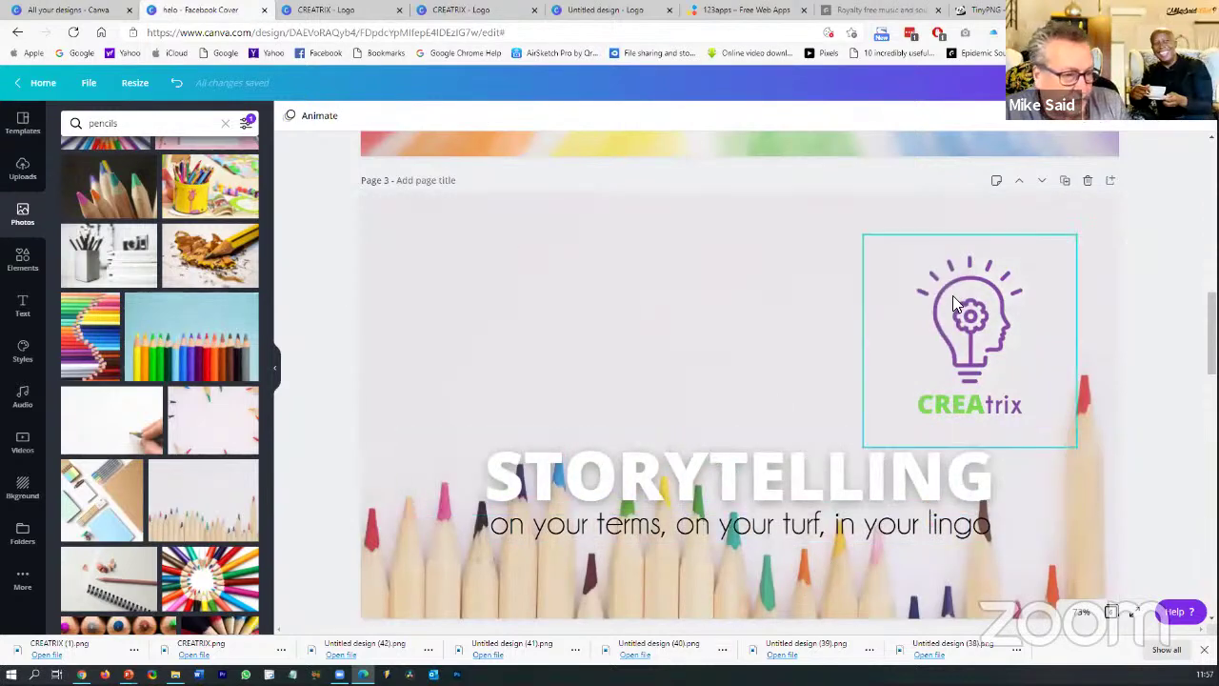
pyautogui.click(857, 474)
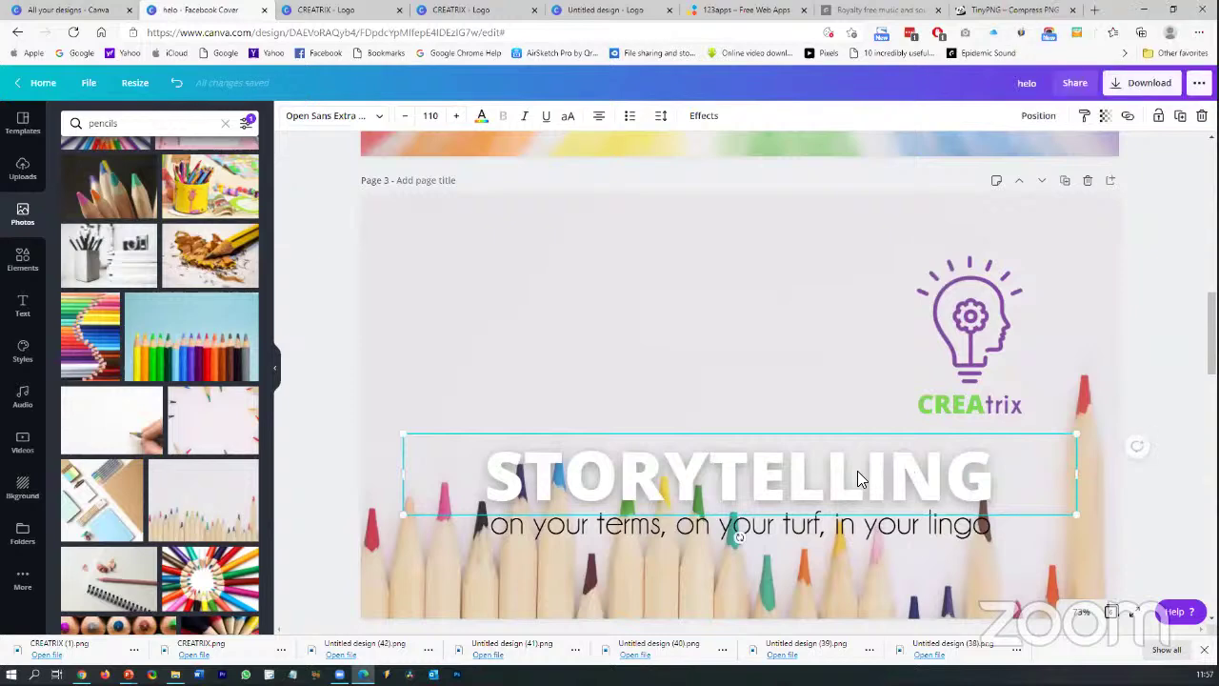
pyautogui.keyDown('shift'); pyautogui.click(808, 526); pyautogui.keyUp('shift')
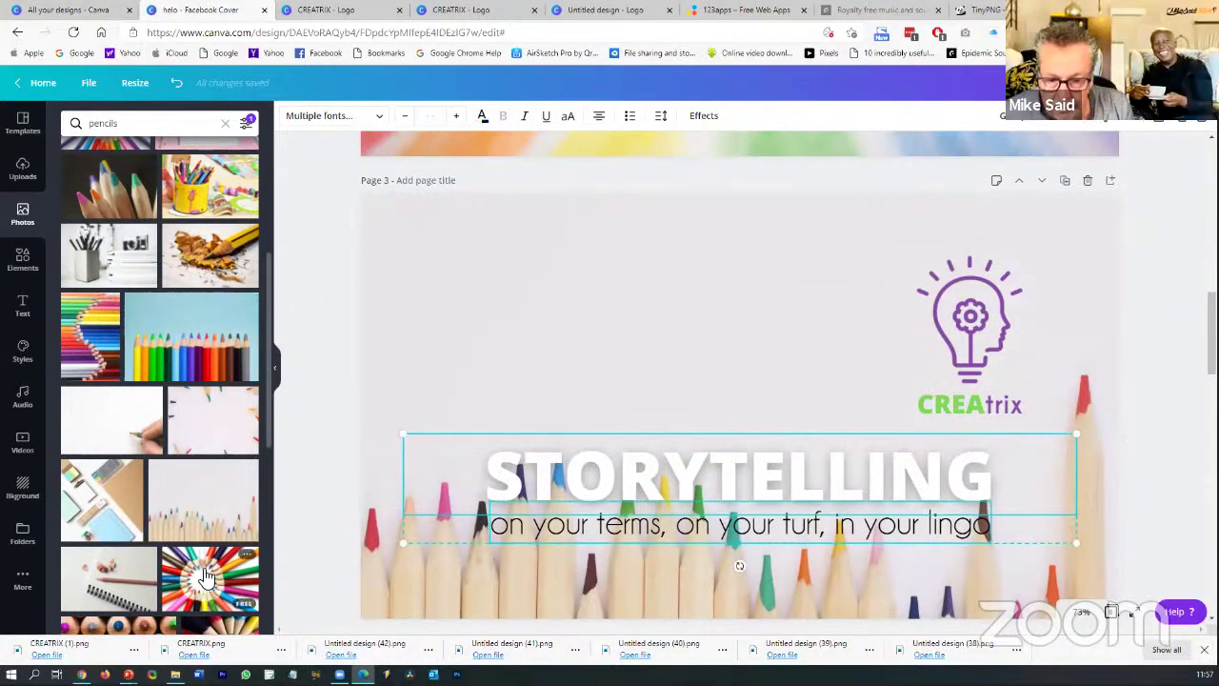
# Replace page 3's background with the photo of colored pencils arranged in a circle
pyautogui.click(246, 560)
pyautogui.rightClick(735, 346)
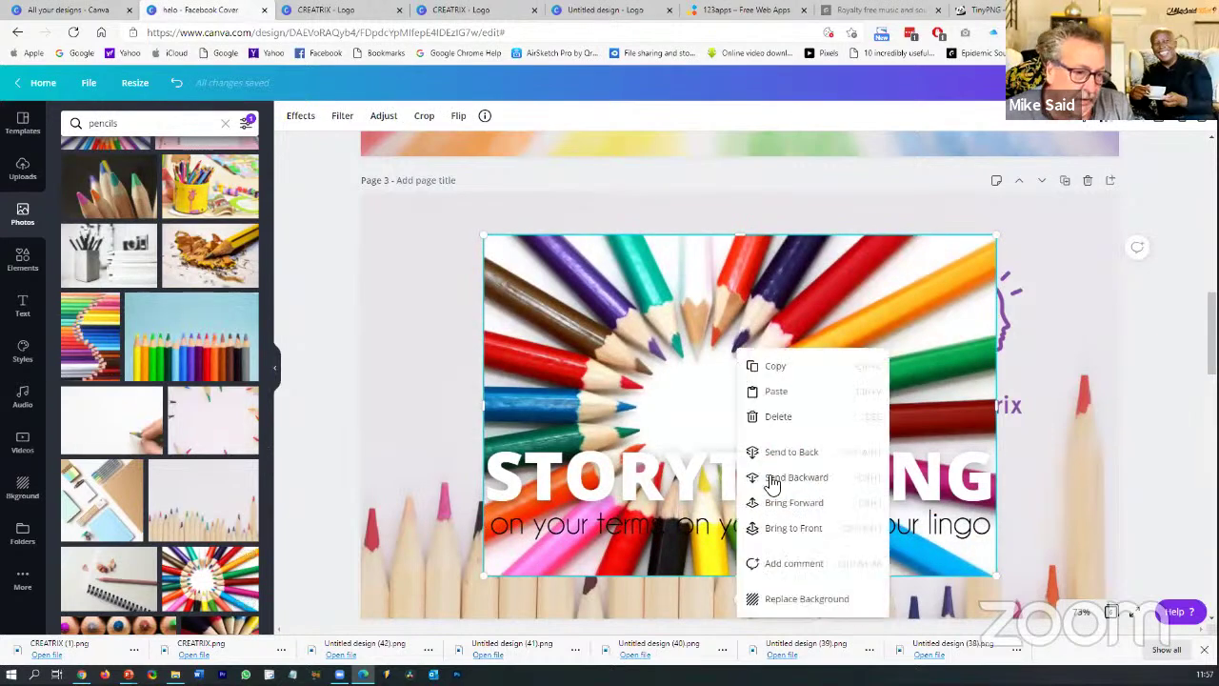
pyautogui.click(790, 597)
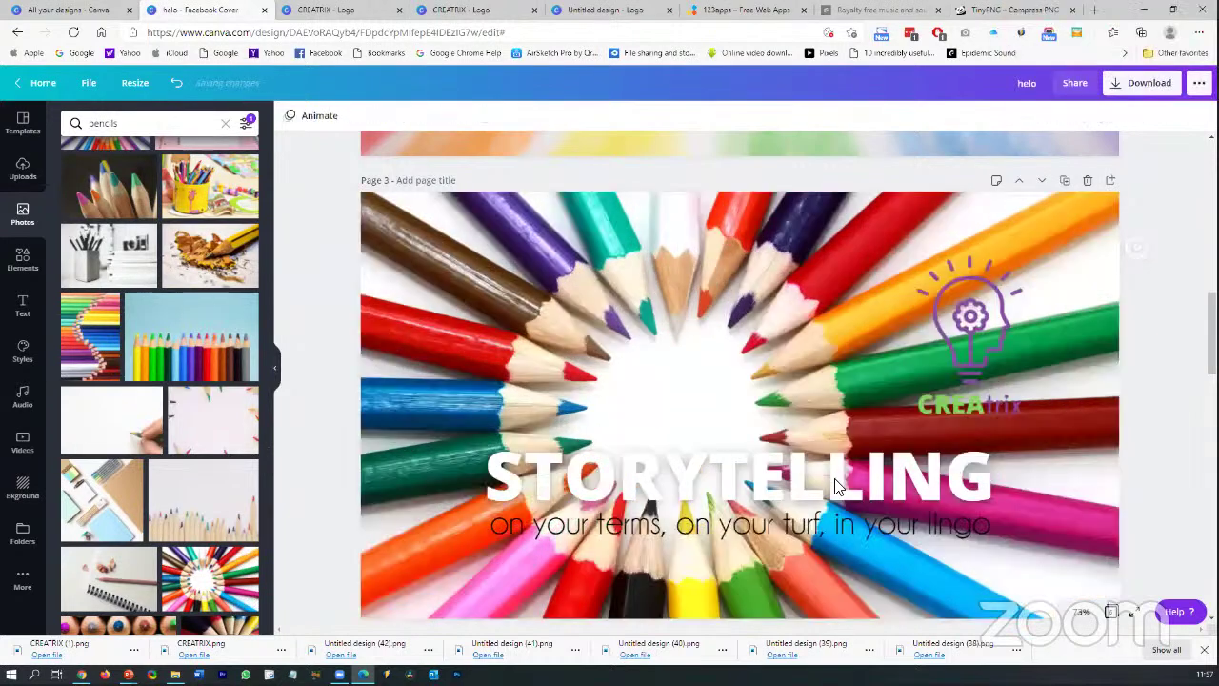
# Move the CREAtrix logo into the white center of the pencil circle on page 3 and shrink it slightly to fit
pyautogui.click(957, 352)
pyautogui.moveTo(884, 364); pyautogui.dragTo(662, 420)
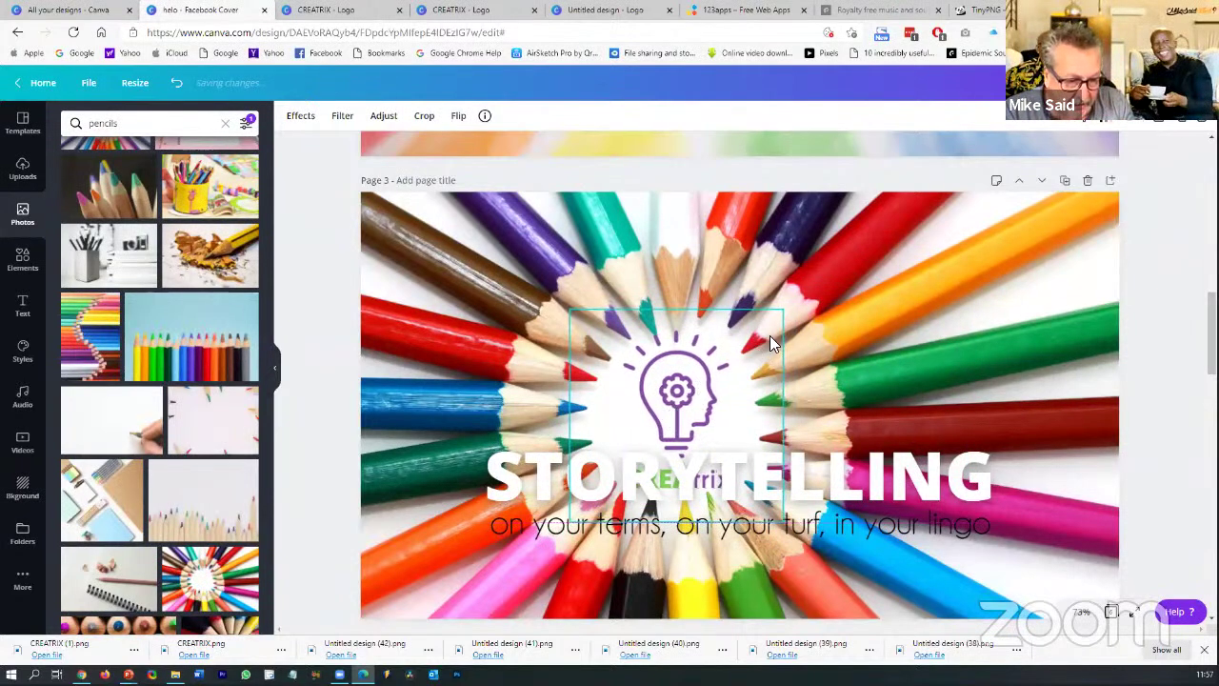
pyautogui.moveTo(782, 318); pyautogui.dragTo(767, 326)
pyautogui.moveTo(687, 371); pyautogui.dragTo(696, 366)
# Select the STORYTELLING heading on page 3 for repositioning
pyautogui.click(825, 467)
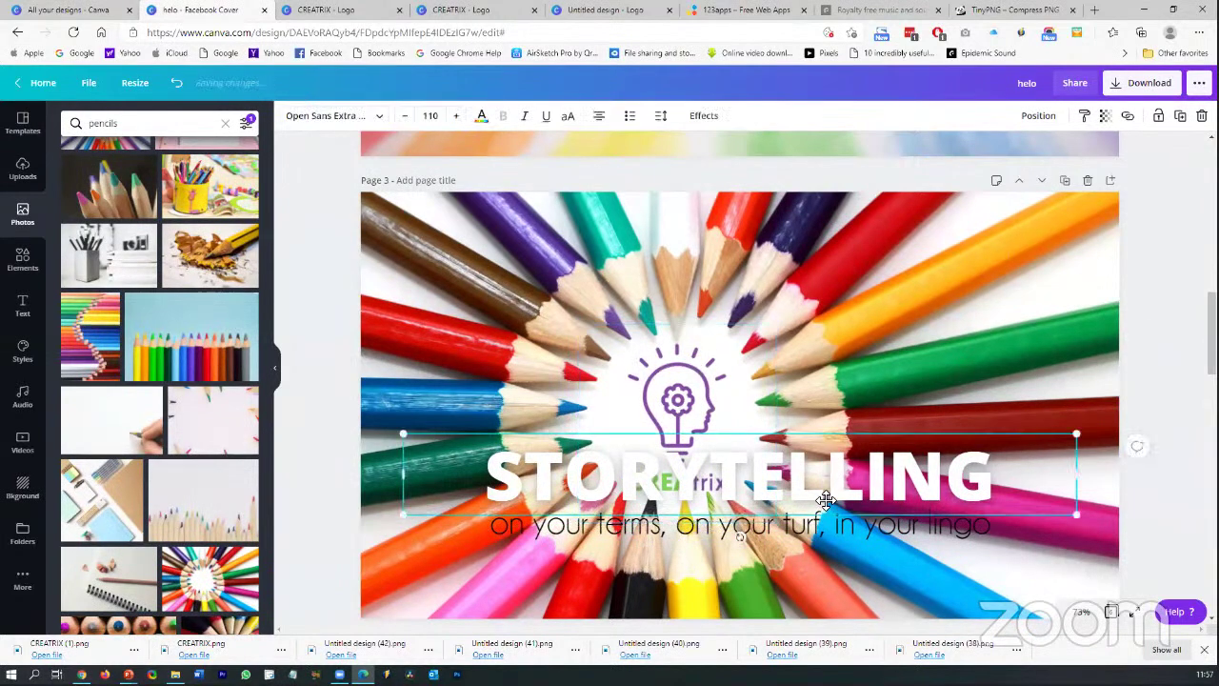
# Move the STORYTELLING heading below the logo on page 3, then shrink the tagline and fit it directly beneath the heading
pyautogui.moveTo(824, 467); pyautogui.dragTo(796, 549)
pyautogui.click(773, 550)
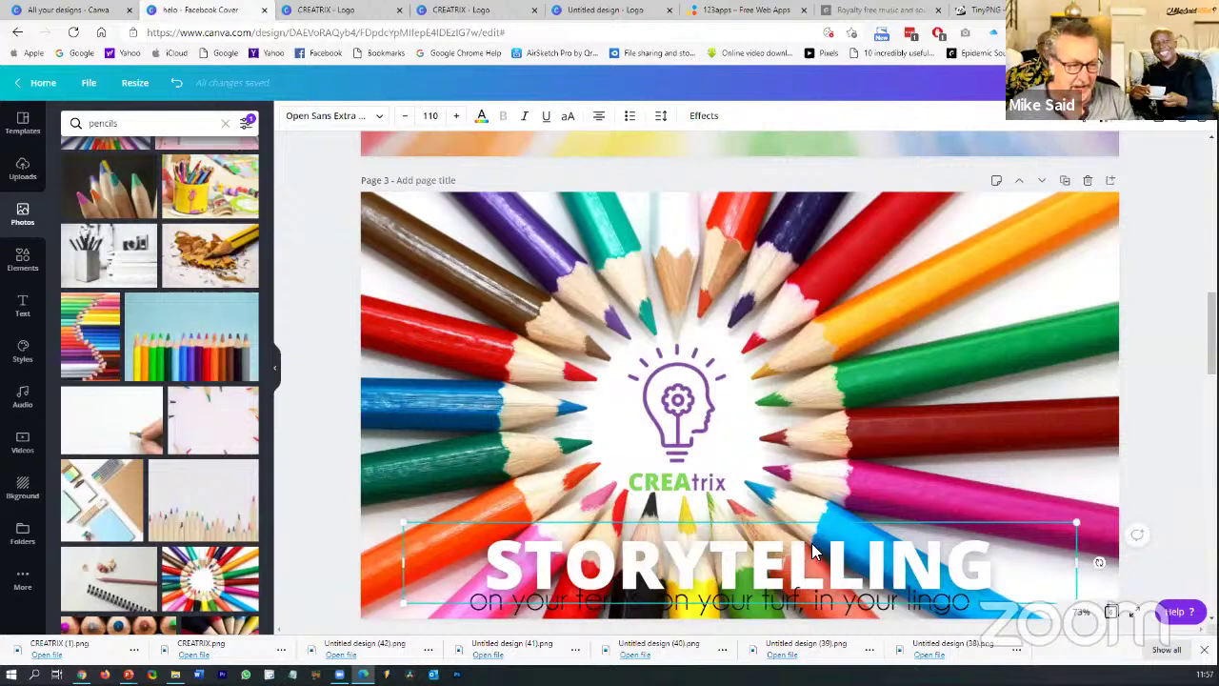
pyautogui.click(808, 606)
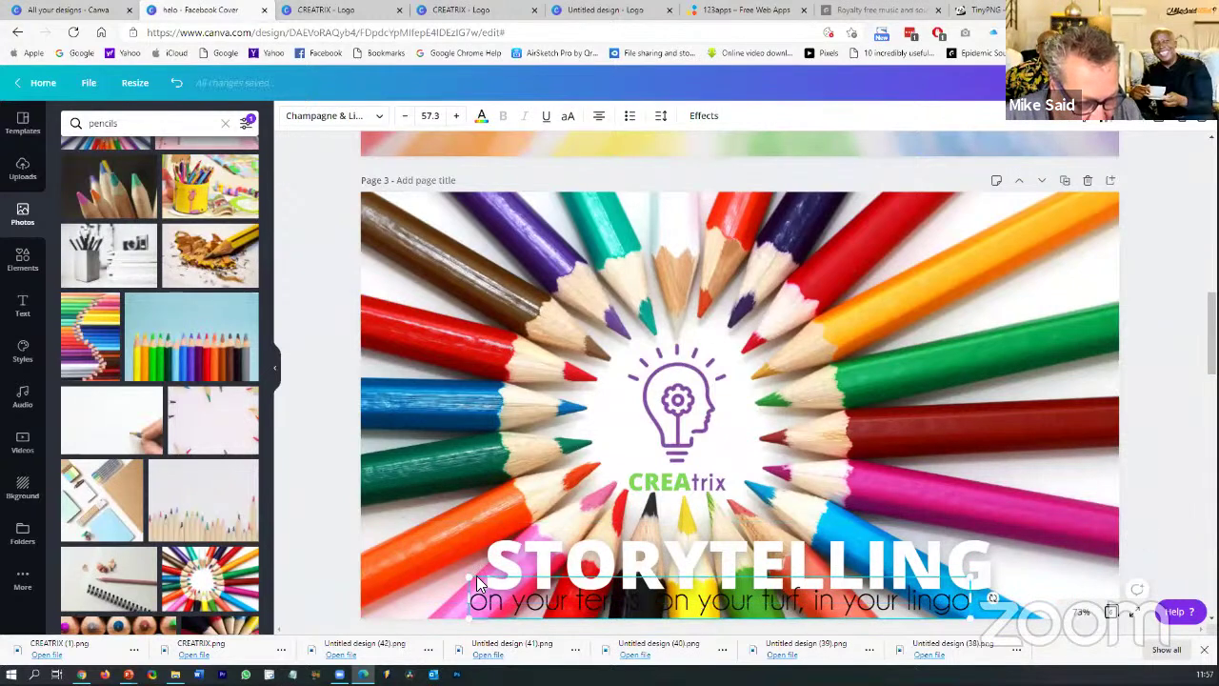
pyautogui.moveTo(468, 579); pyautogui.dragTo(497, 587)
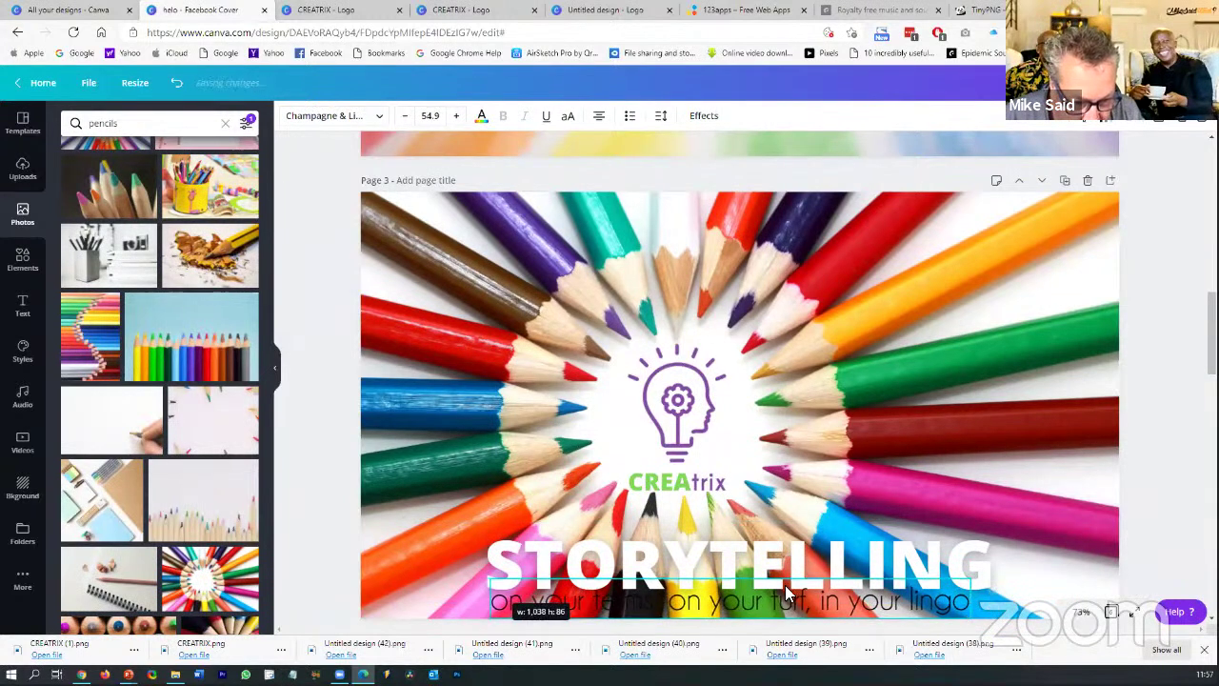
pyautogui.moveTo(976, 576); pyautogui.dragTo(859, 607)
pyautogui.click(1139, 489)
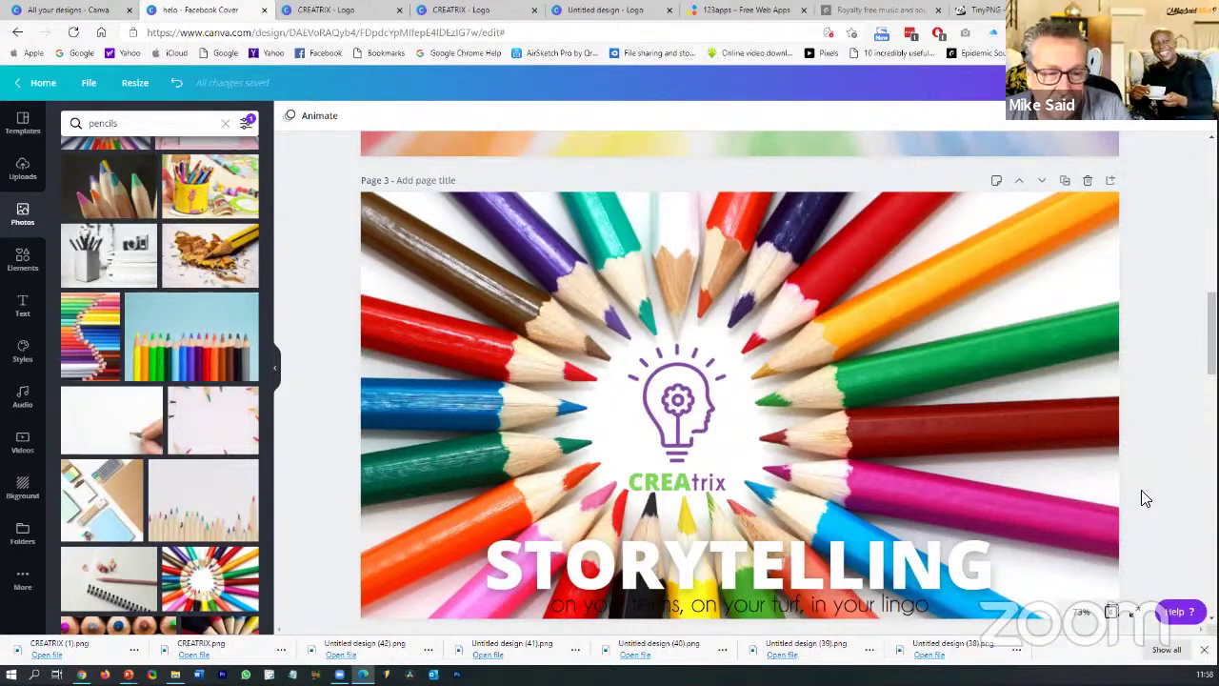
# Scale the CREAtrix logo down to about 378 × 378 and centre it in the white circle between the pencil tips
pyautogui.click(705, 430)
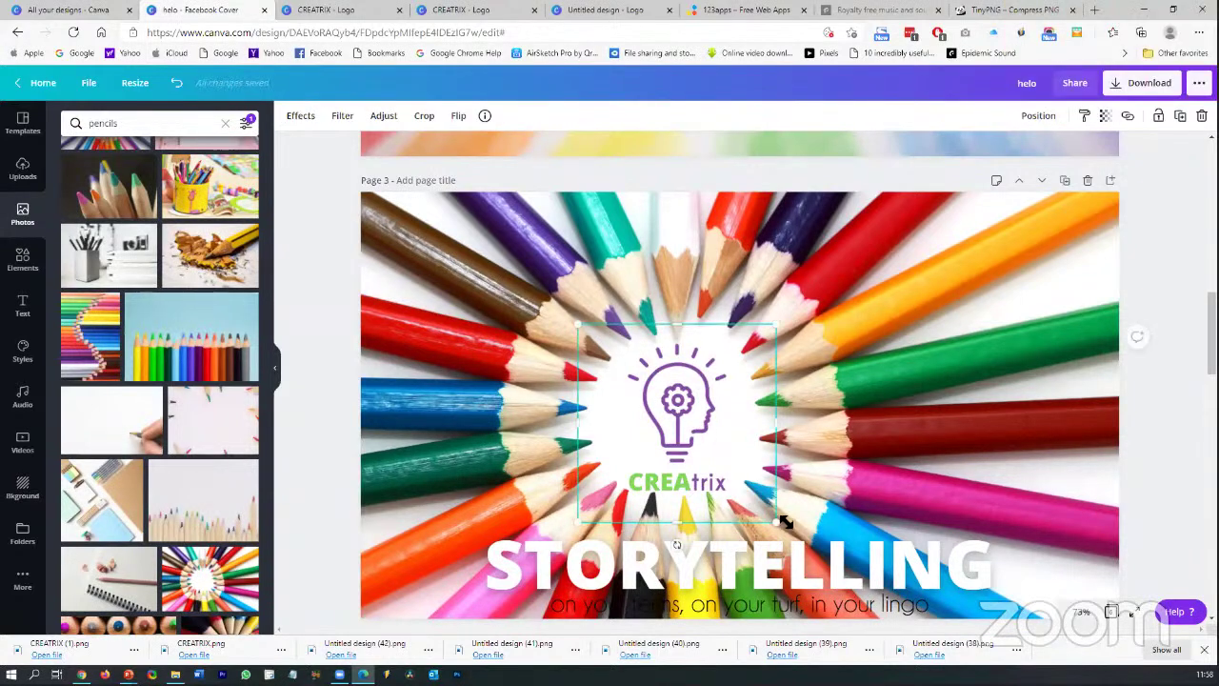
pyautogui.moveTo(779, 520); pyautogui.dragTo(752, 497)
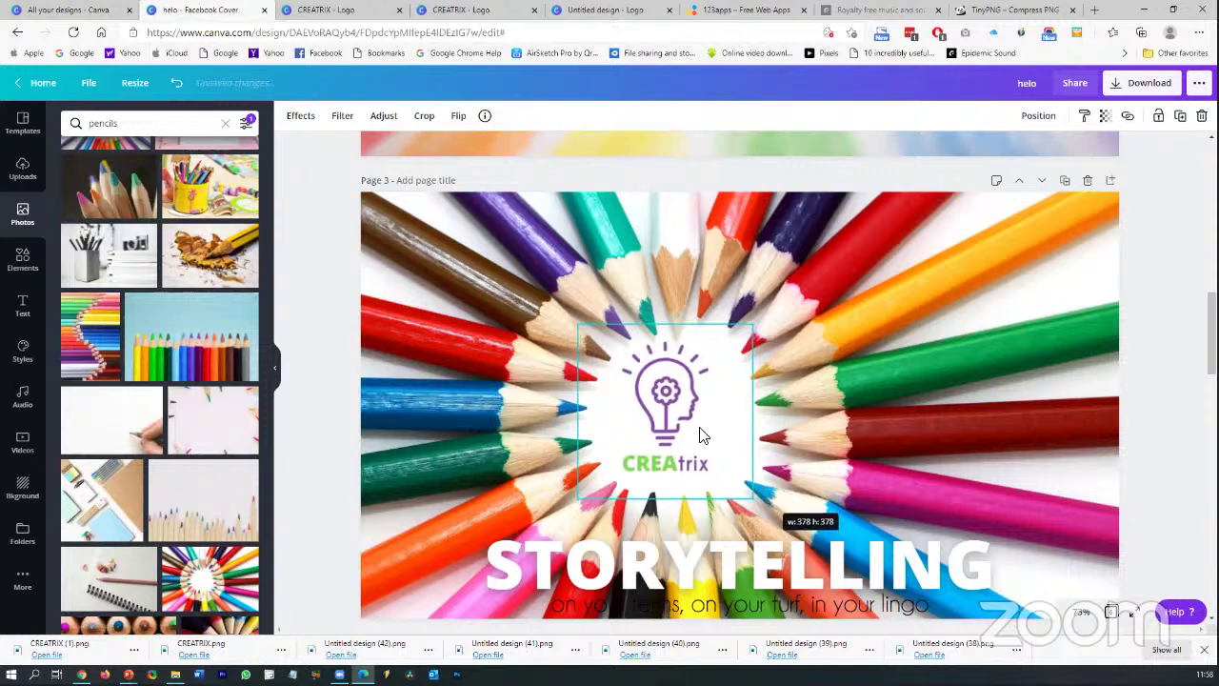
pyautogui.moveTo(695, 436); pyautogui.dragTo(708, 439)
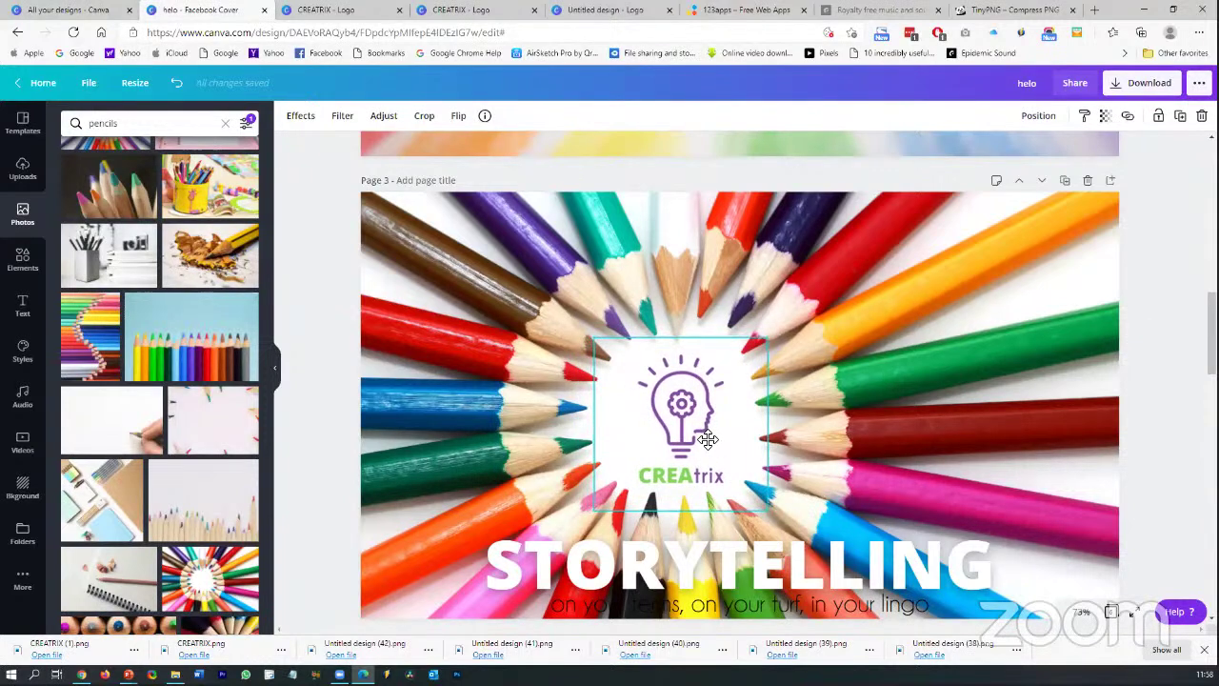
pyautogui.click(1171, 431)
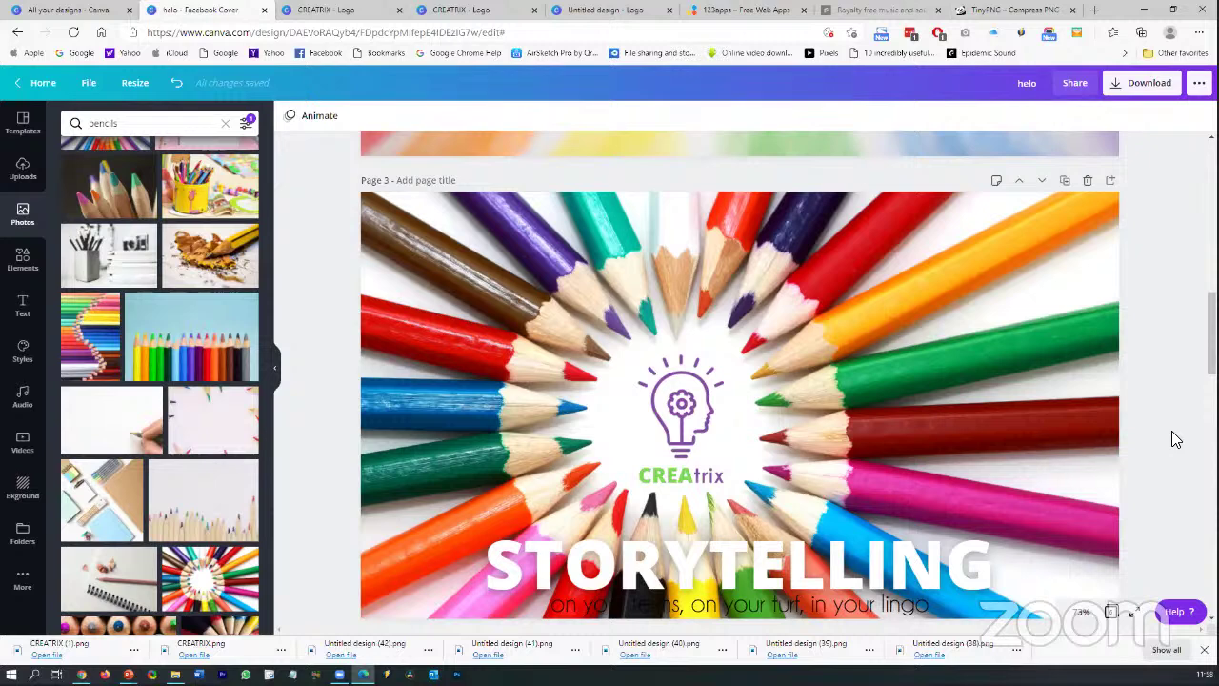
pyautogui.moveTo(712, 405); pyautogui.dragTo(711, 401)
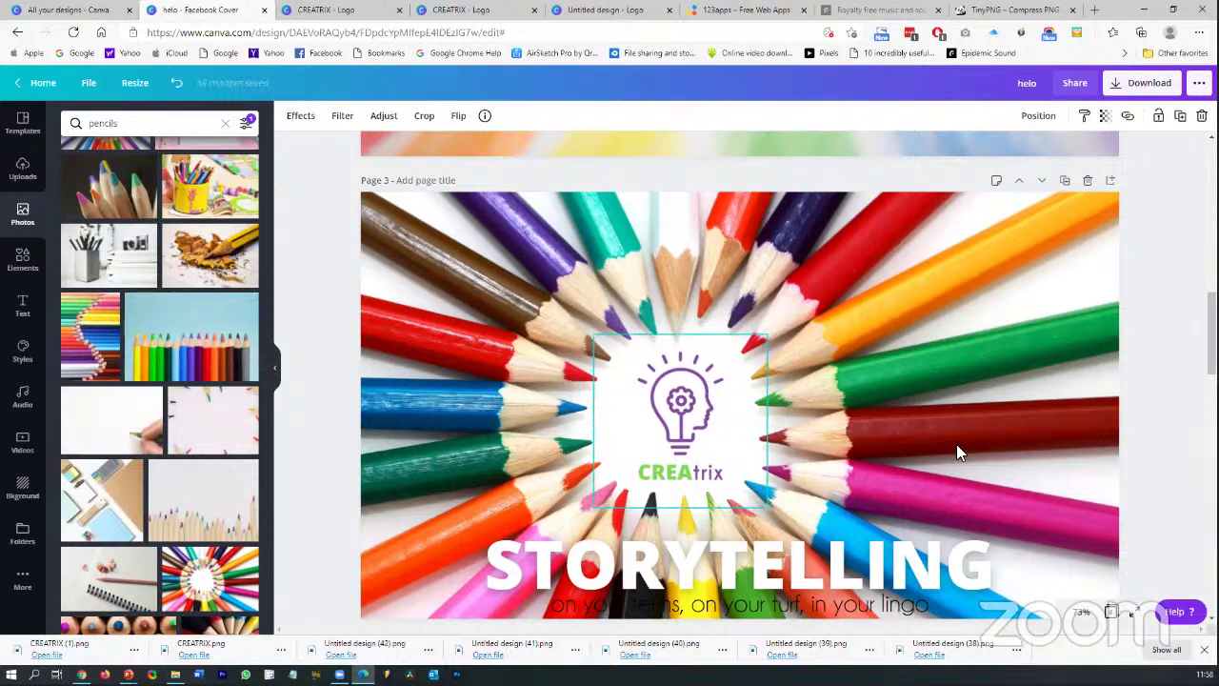
pyautogui.click(1165, 470)
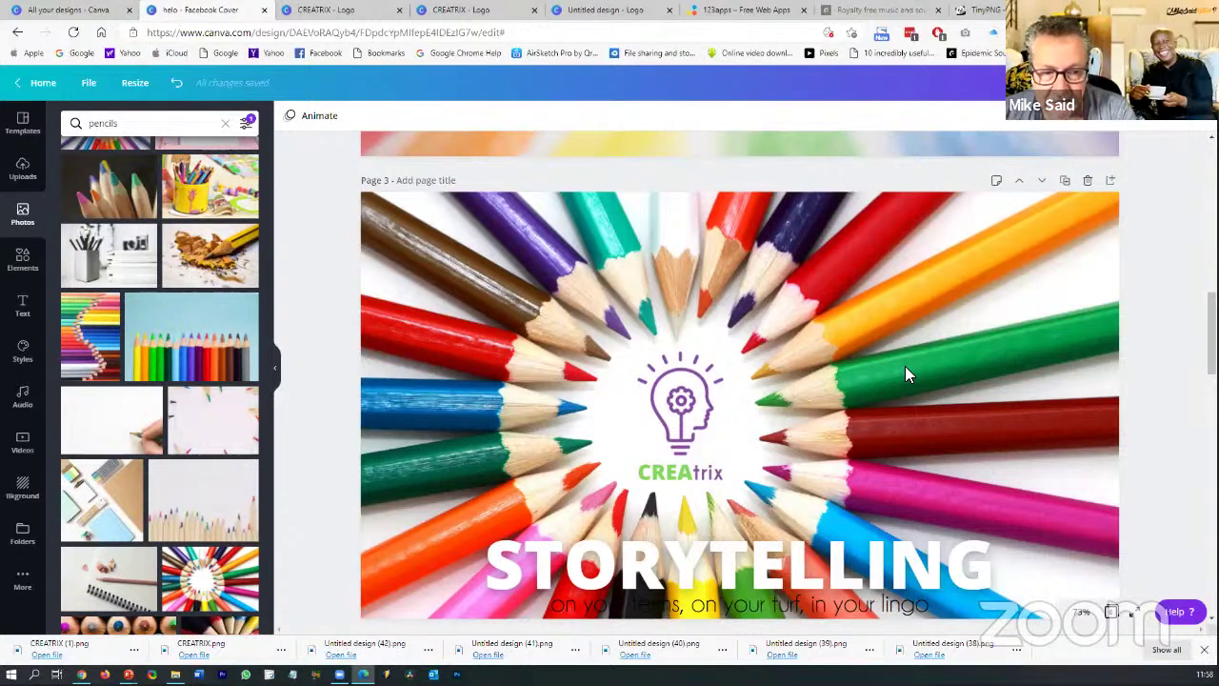
# Delete the "on your terms, on your turf, in your lingo" tagline from page 3
pyautogui.click(734, 606)
pyautogui.press('Delete')
pyautogui.moveTo(731, 587); pyautogui.dragTo(726, 583)
pyautogui.click(1164, 512)
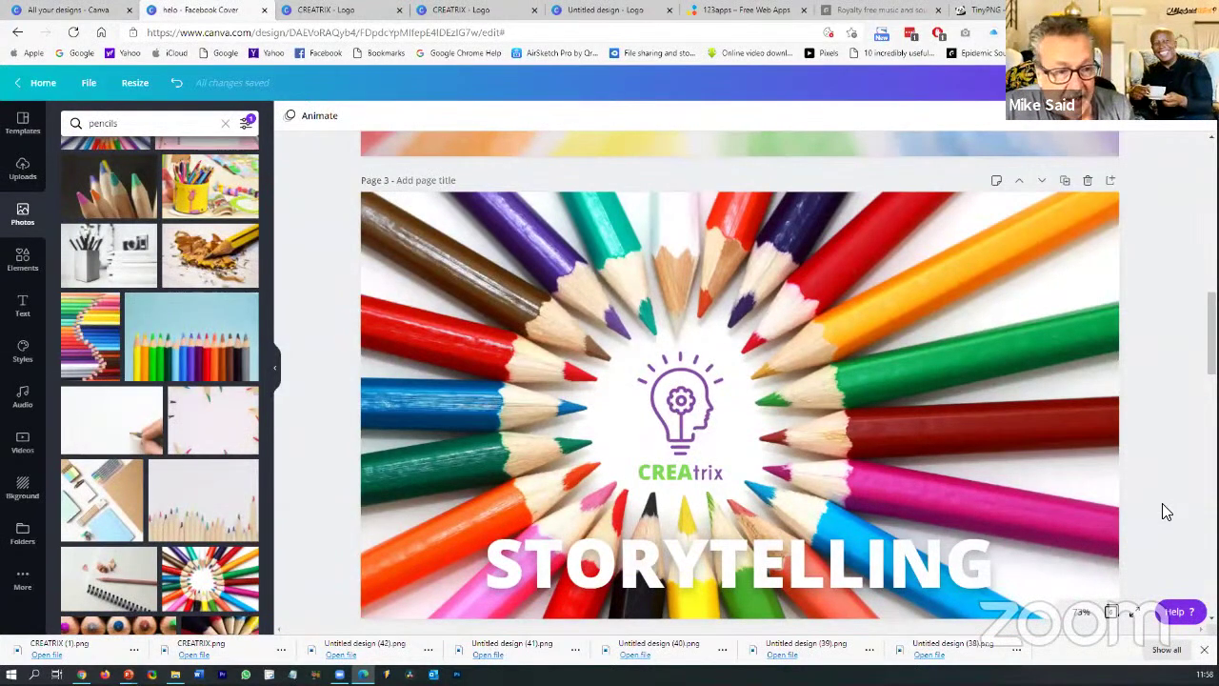
# Delete all the other pages so that only the page with the circle of coloured pencils remains
pyautogui.scroll(8, 842, 231)
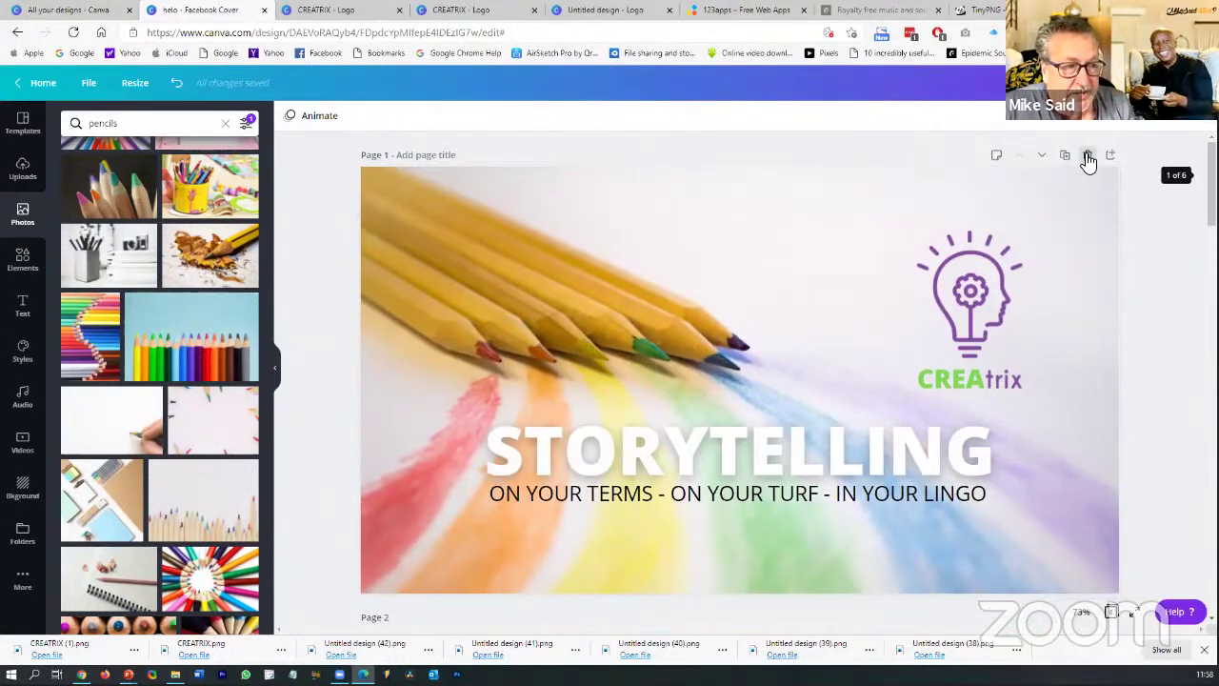
pyautogui.click(1087, 156)
pyautogui.click(1087, 156)
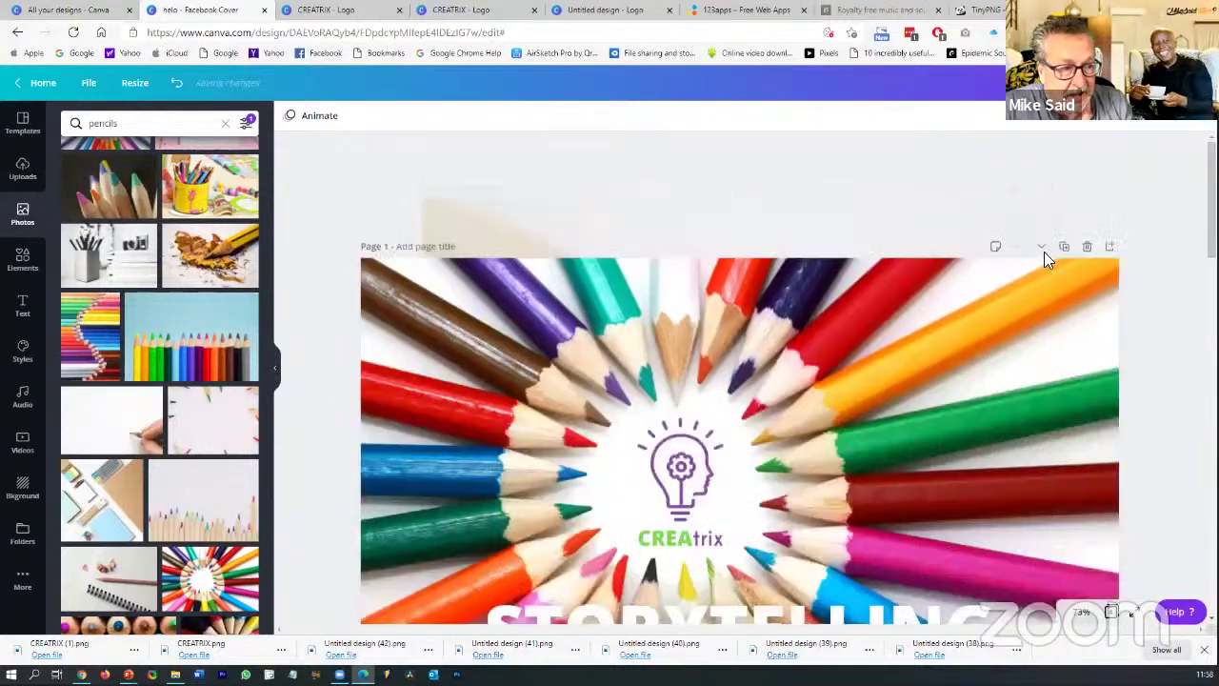
pyautogui.scroll(-3, 1042, 386)
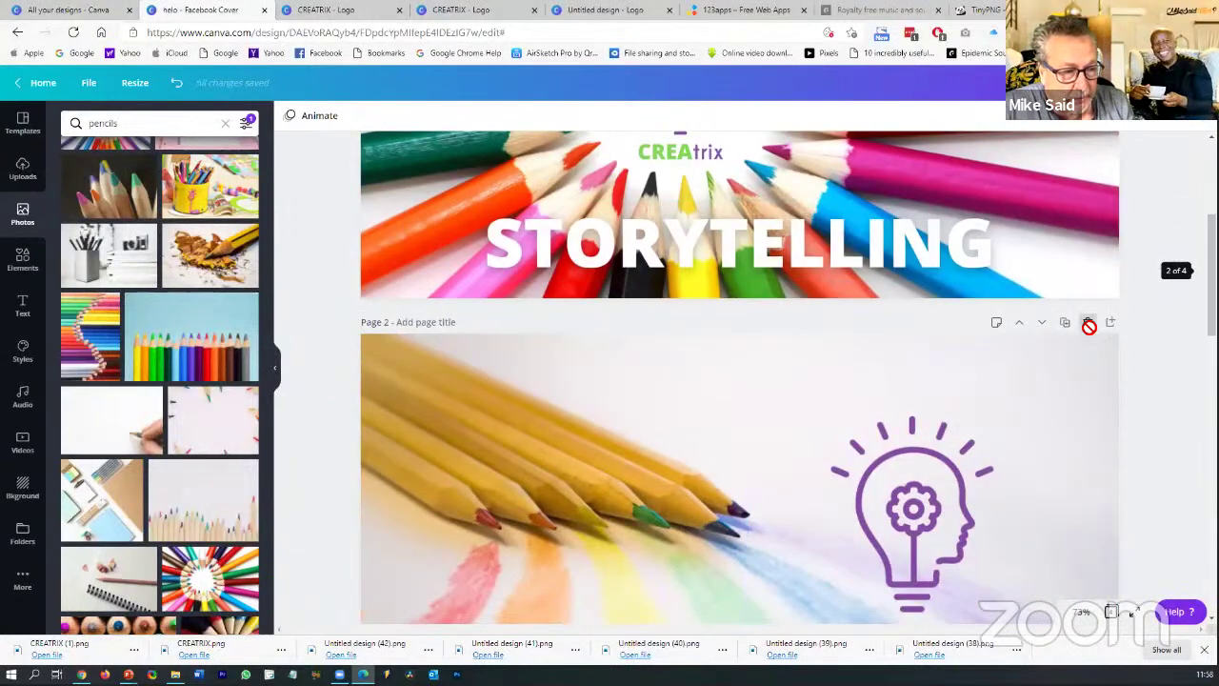
pyautogui.click(1087, 331)
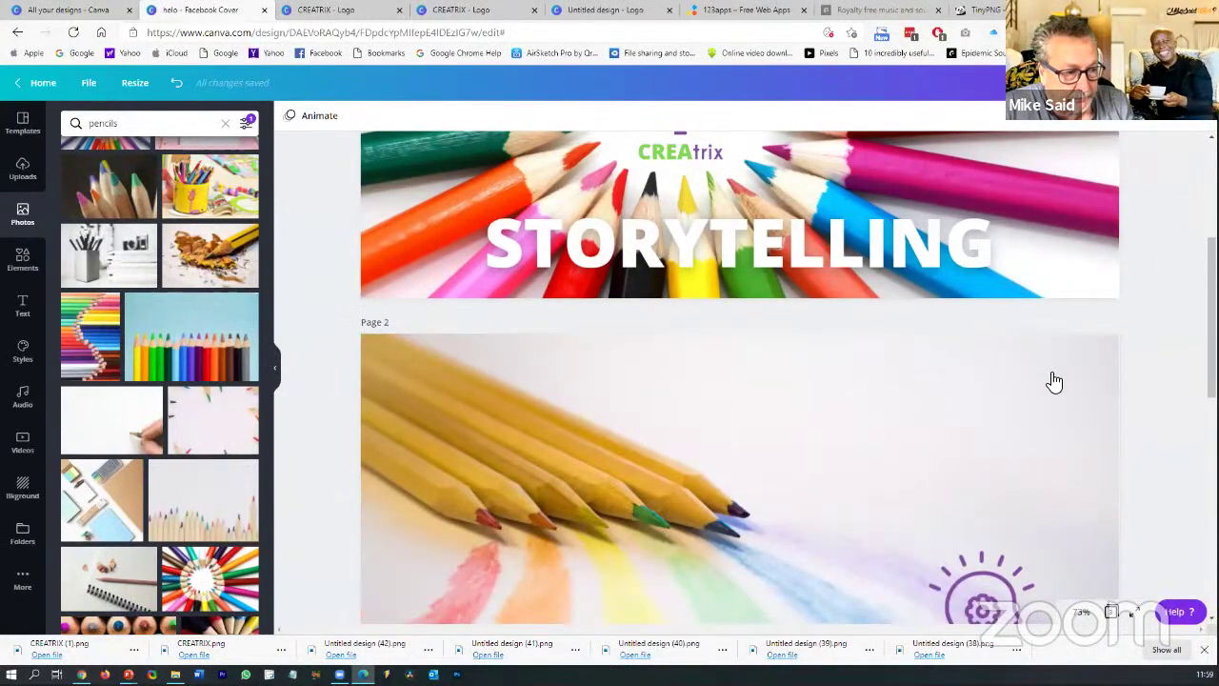
pyautogui.hotkey('ctrl', 'z')
pyautogui.click(1088, 342)
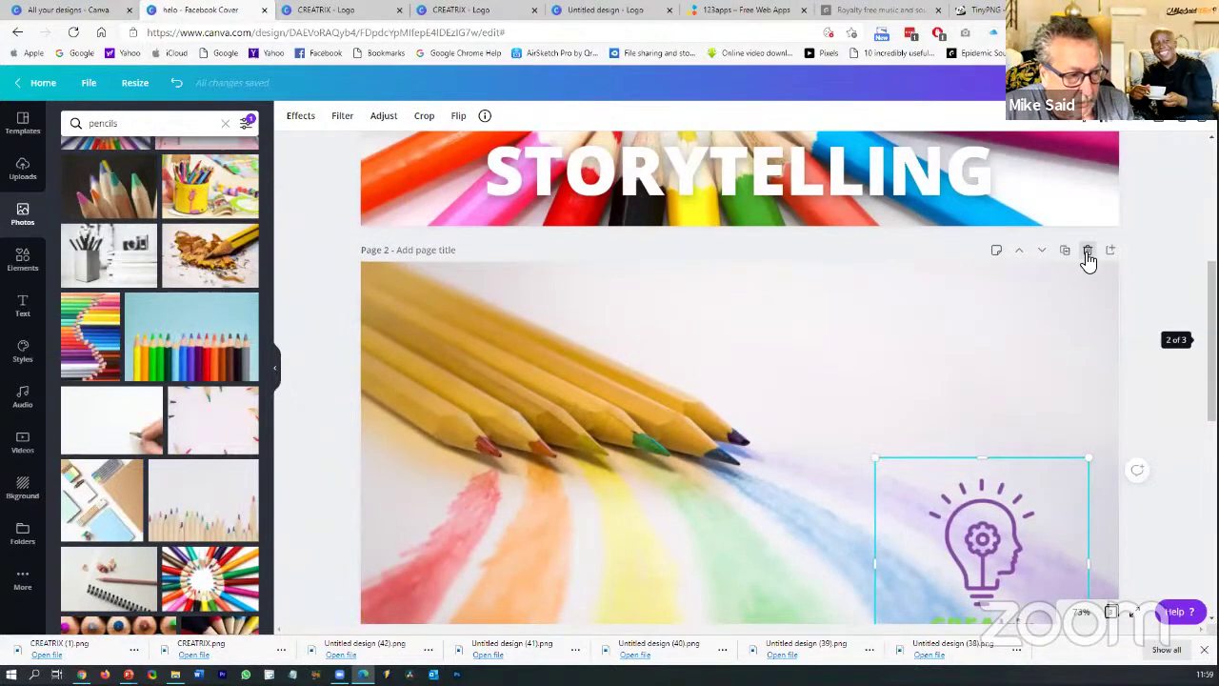
pyautogui.click(1086, 253)
pyautogui.click(1086, 250)
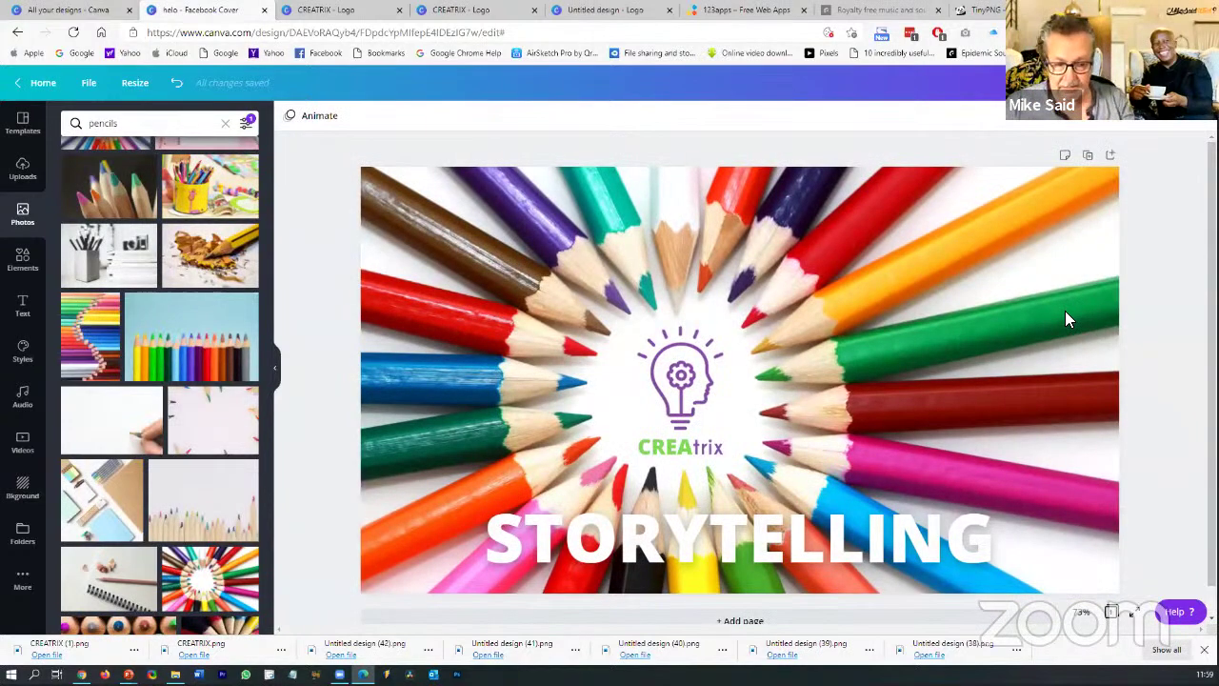
# Shrink the STORYTELLING heading to about 956 × 115 and place it beside the logo, level with the dark red pencil
pyautogui.click(776, 543)
pyautogui.moveTo(460, 519); pyautogui.dragTo(575, 517)
pyautogui.moveTo(749, 552); pyautogui.dragTo(840, 386)
pyautogui.moveTo(1154, 405); pyautogui.dragTo(1095, 399)
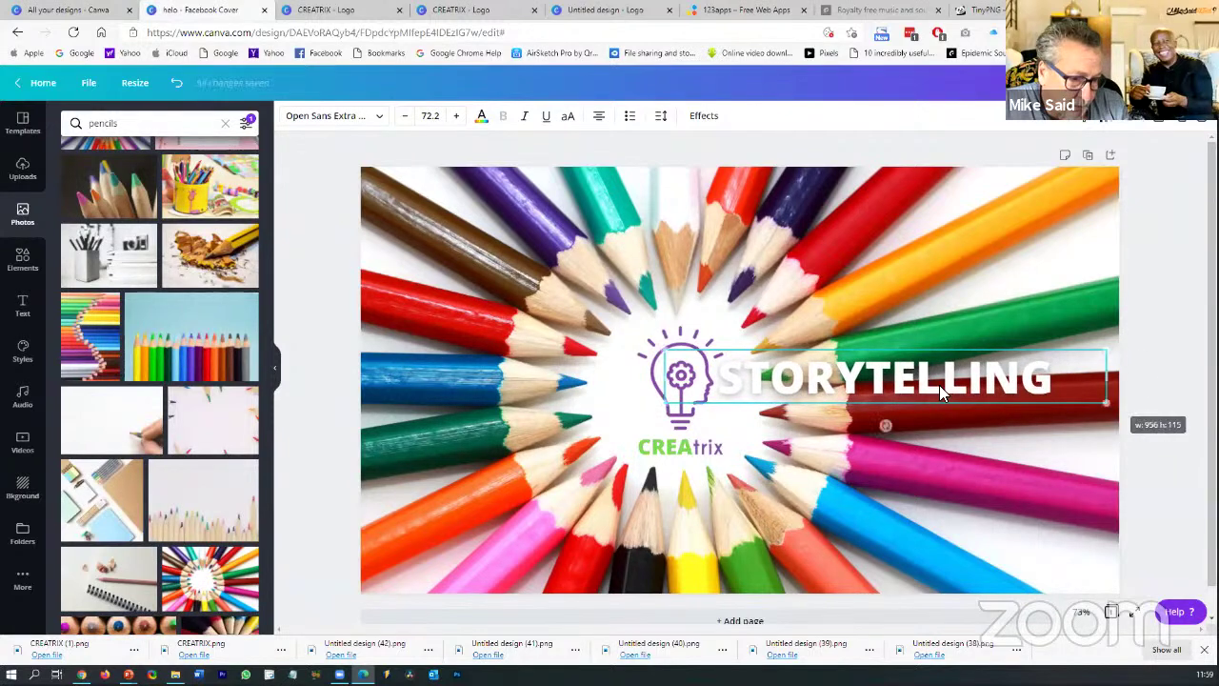
pyautogui.moveTo(940, 387); pyautogui.dragTo(954, 391)
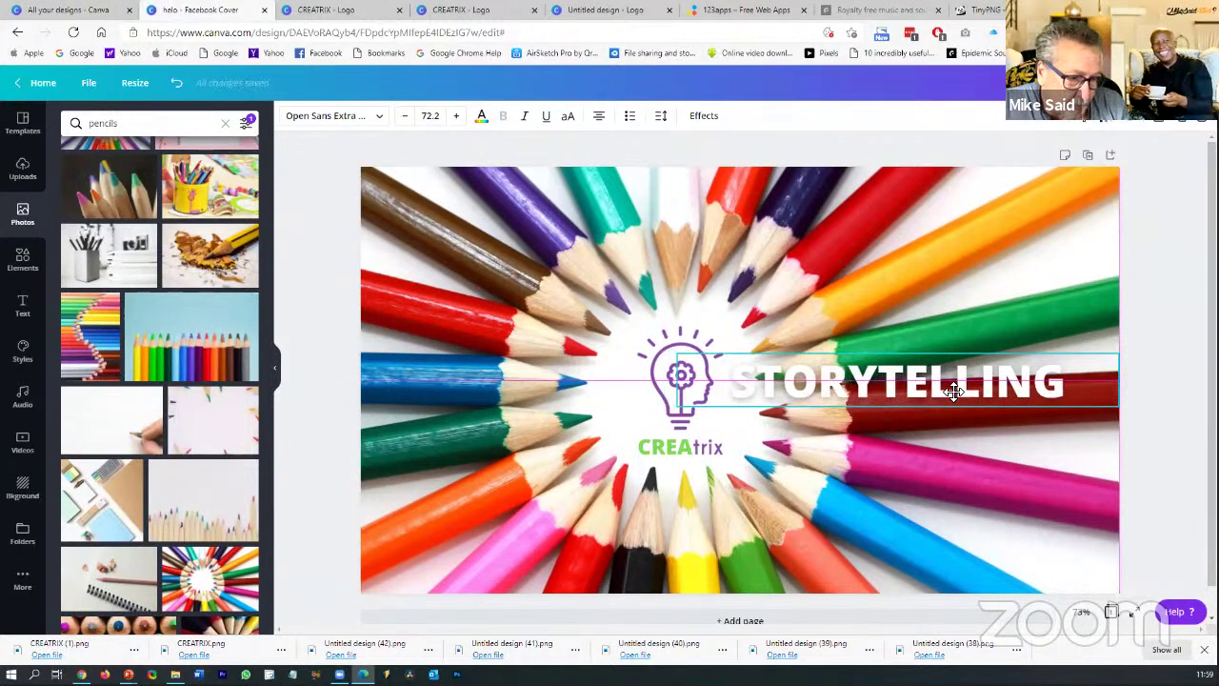
pyautogui.click(1154, 453)
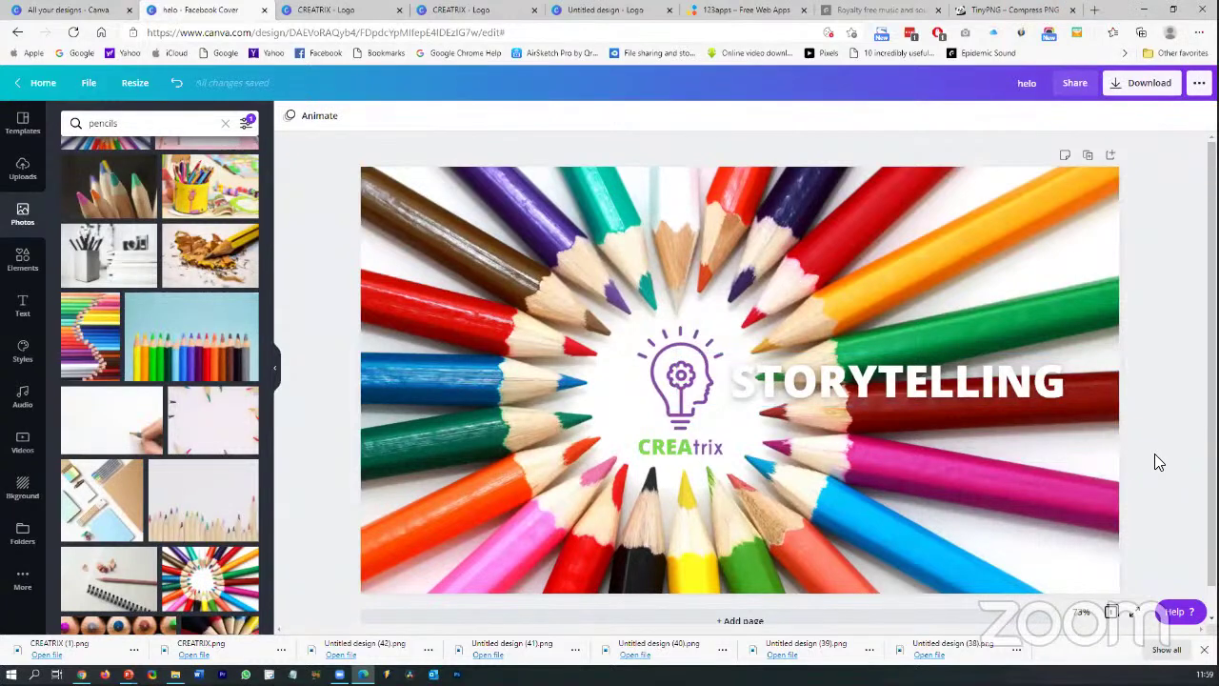
# Rotate the STORYTELLING heading about -4° to follow the dark red pencil and shrink it to font size 52.1 on the pencil's body
pyautogui.moveTo(958, 399); pyautogui.dragTo(980, 406)
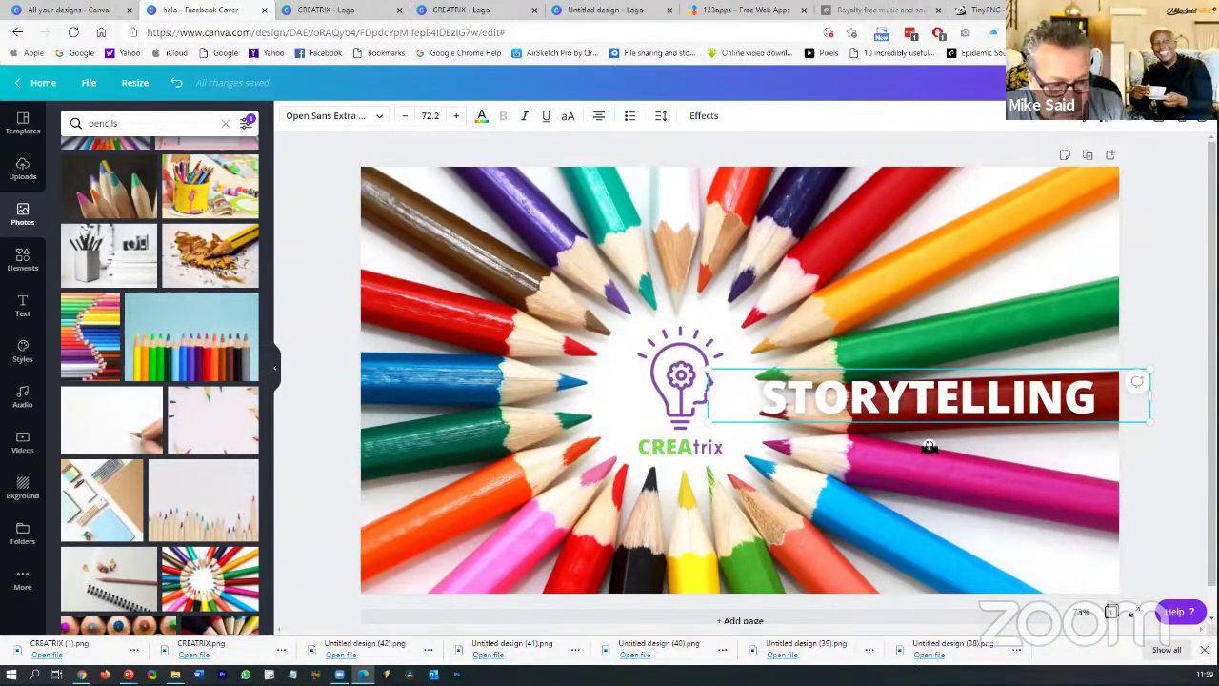
pyautogui.moveTo(928, 446); pyautogui.dragTo(933, 452)
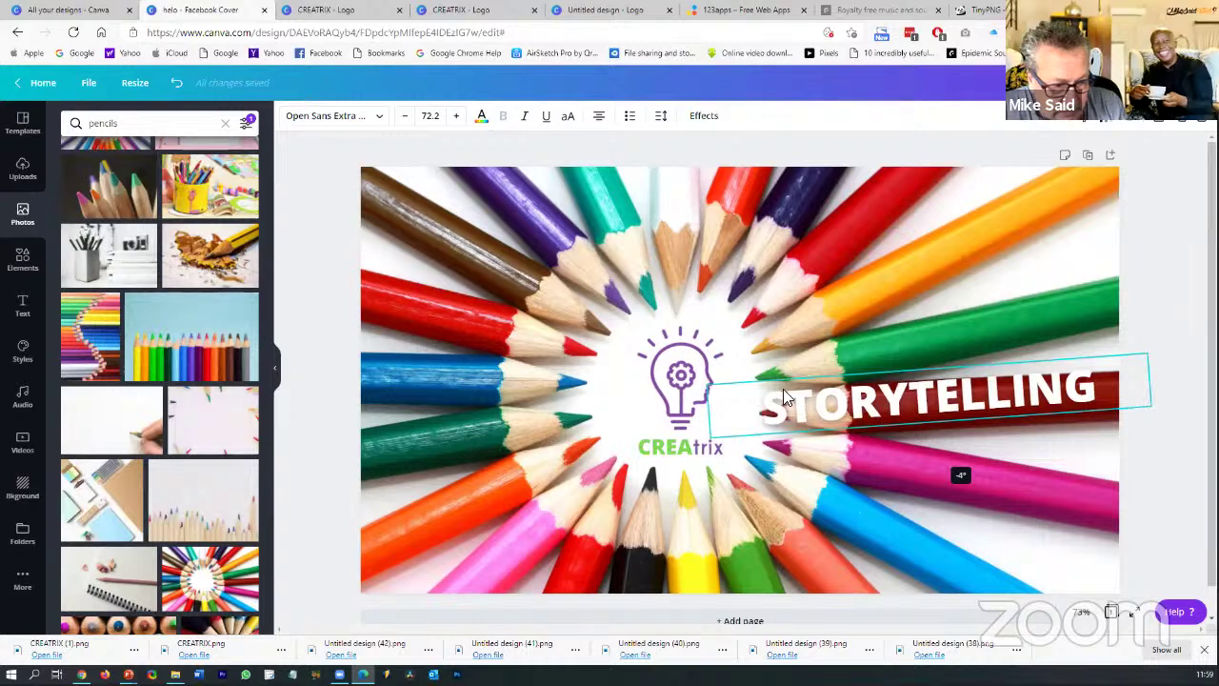
pyautogui.moveTo(731, 389); pyautogui.dragTo(838, 394)
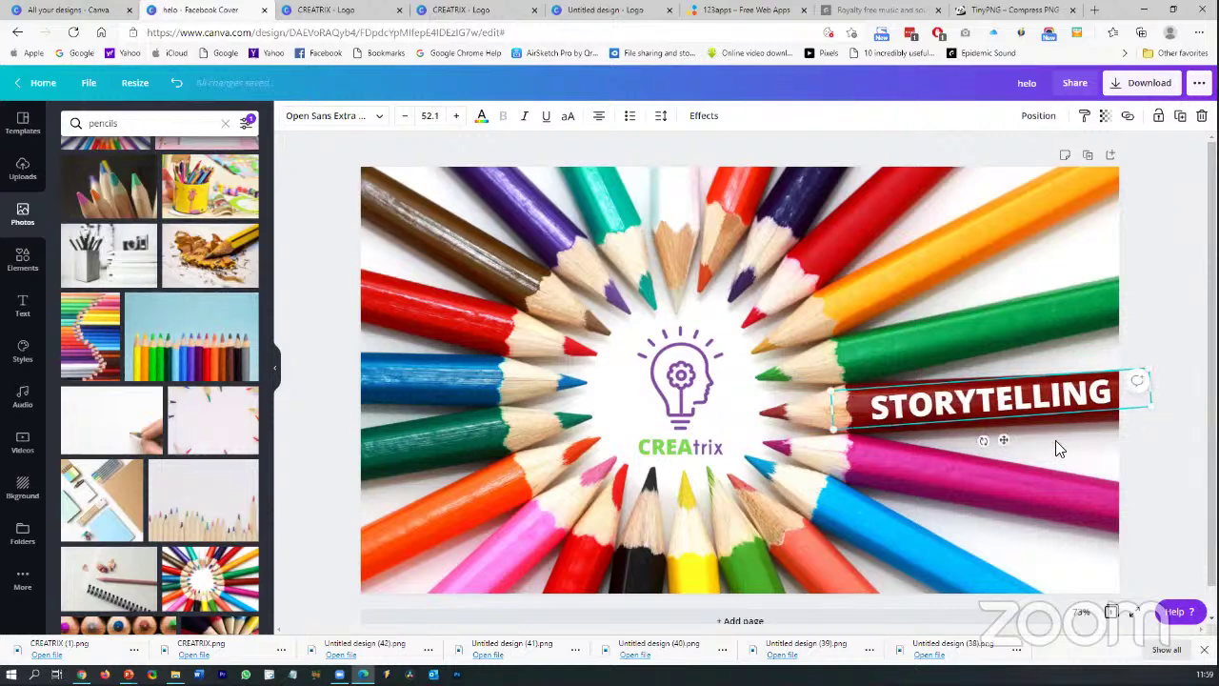
pyautogui.moveTo(984, 442); pyautogui.dragTo(987, 446)
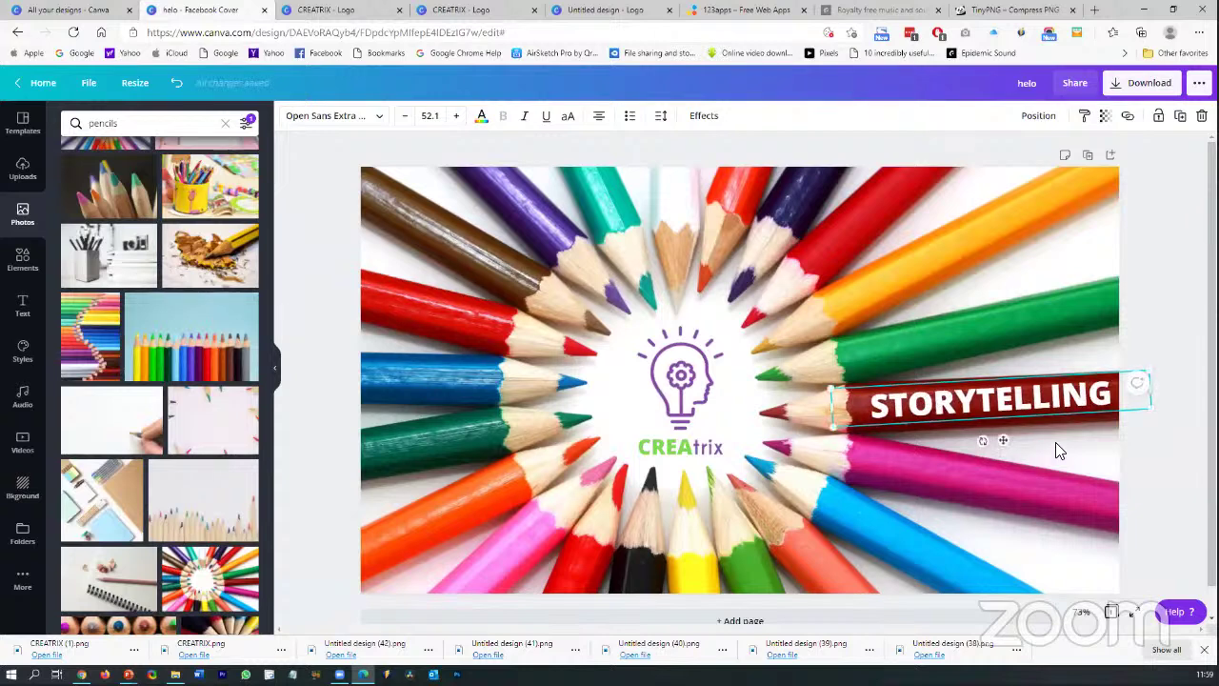
pyautogui.click(1059, 451)
pyautogui.click(1024, 400)
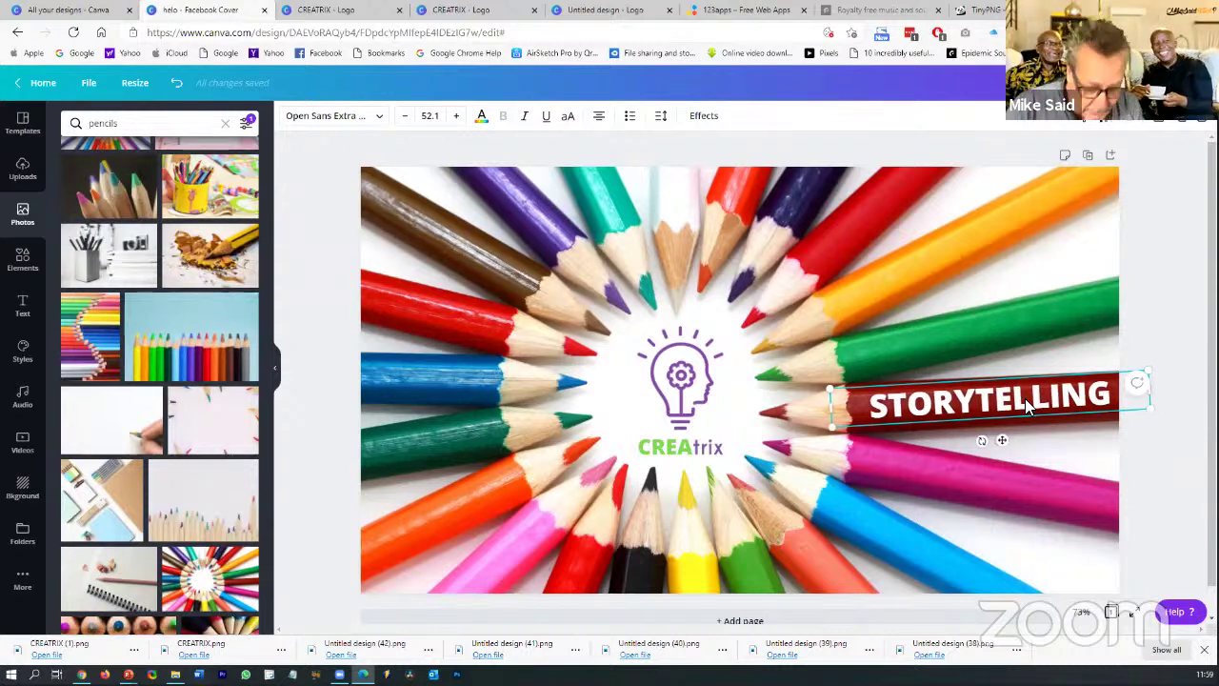
pyautogui.click(1045, 457)
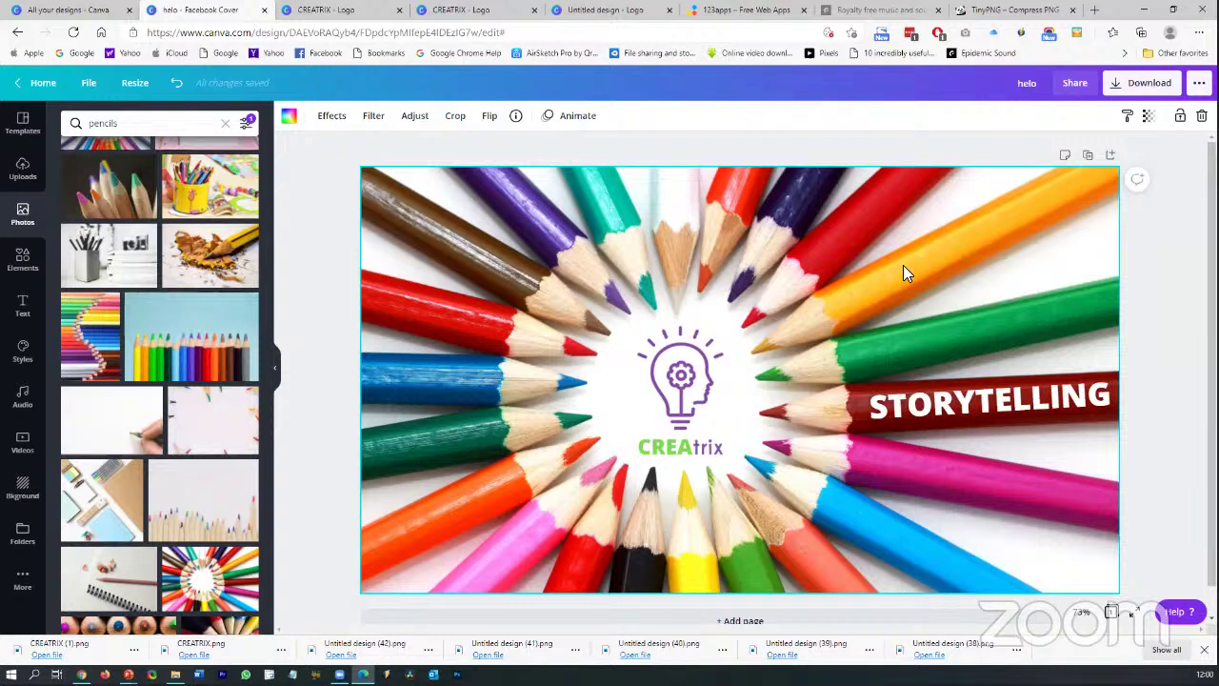
# Reduce the STORYTELLING heading to about 650 × 78 and nudge it so it sits evenly on the dark red pencil
pyautogui.click(1054, 386)
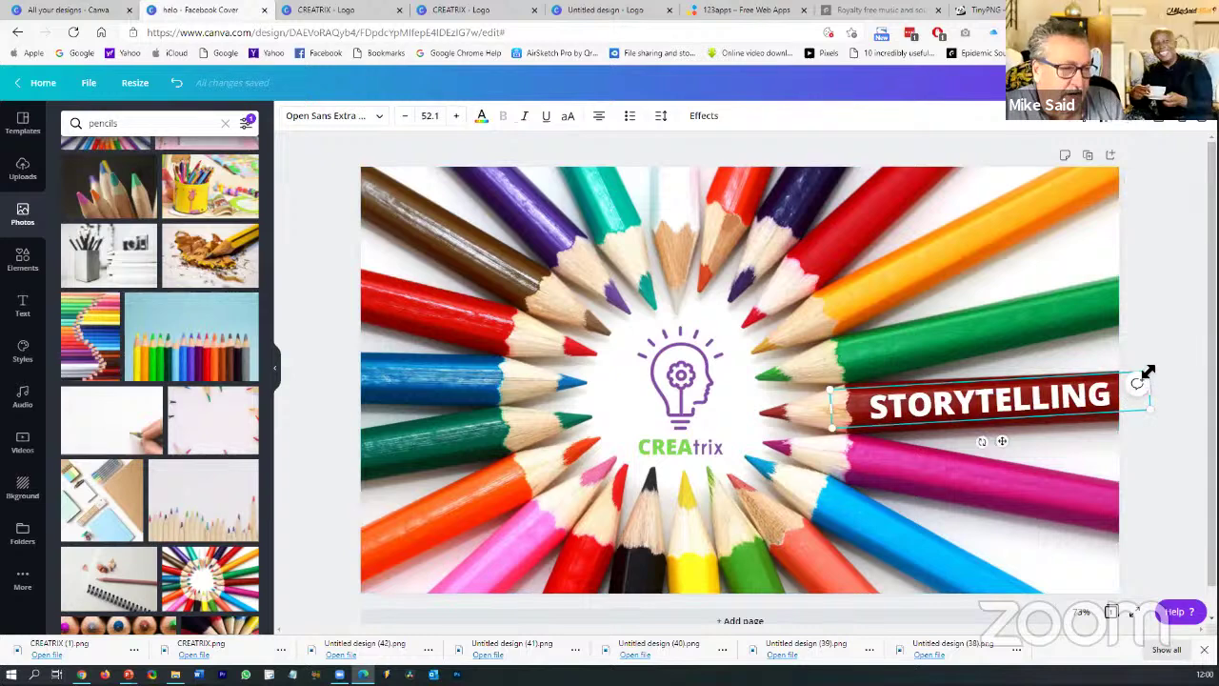
pyautogui.moveTo(1146, 367); pyautogui.dragTo(1130, 377)
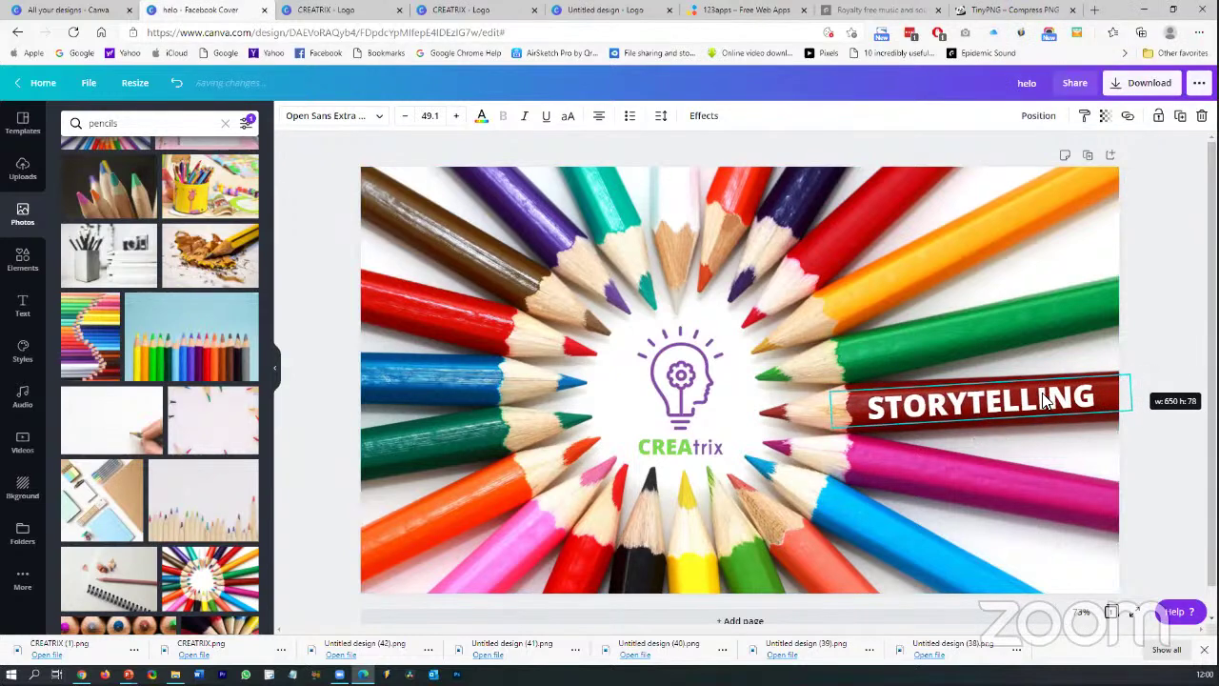
pyautogui.moveTo(1044, 400); pyautogui.dragTo(1051, 395)
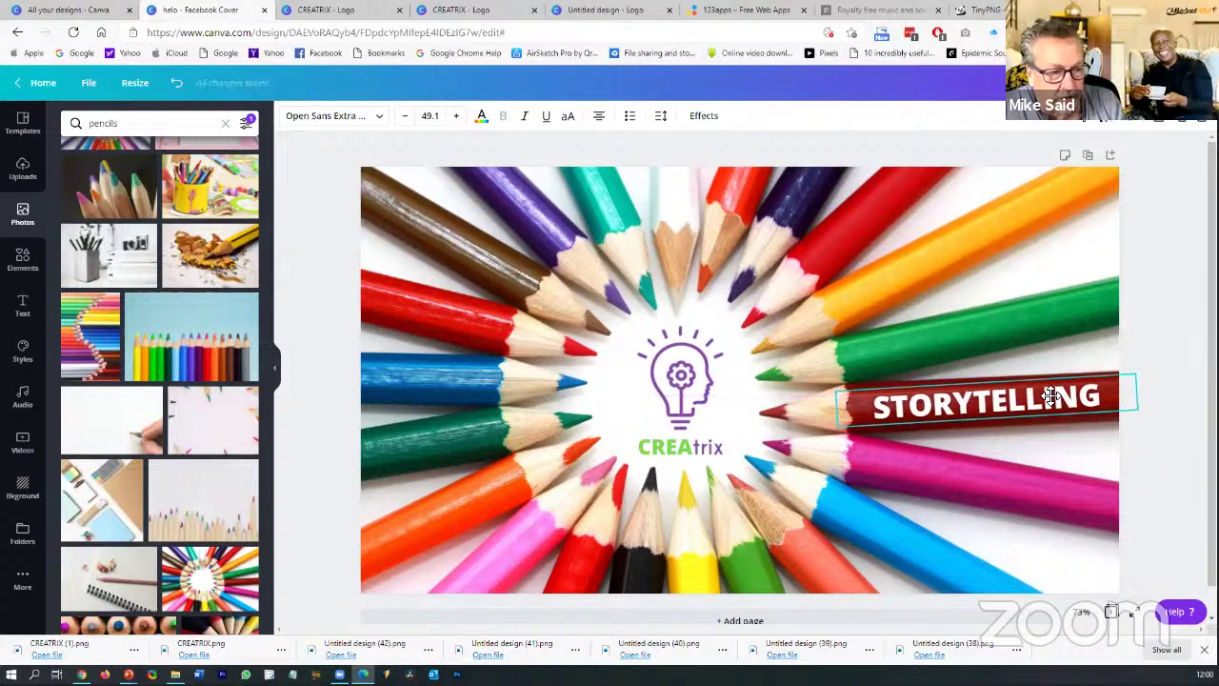
pyautogui.click(1058, 457)
# Set the STORYTELLING heading's transparency to 83
pyautogui.click(1038, 405)
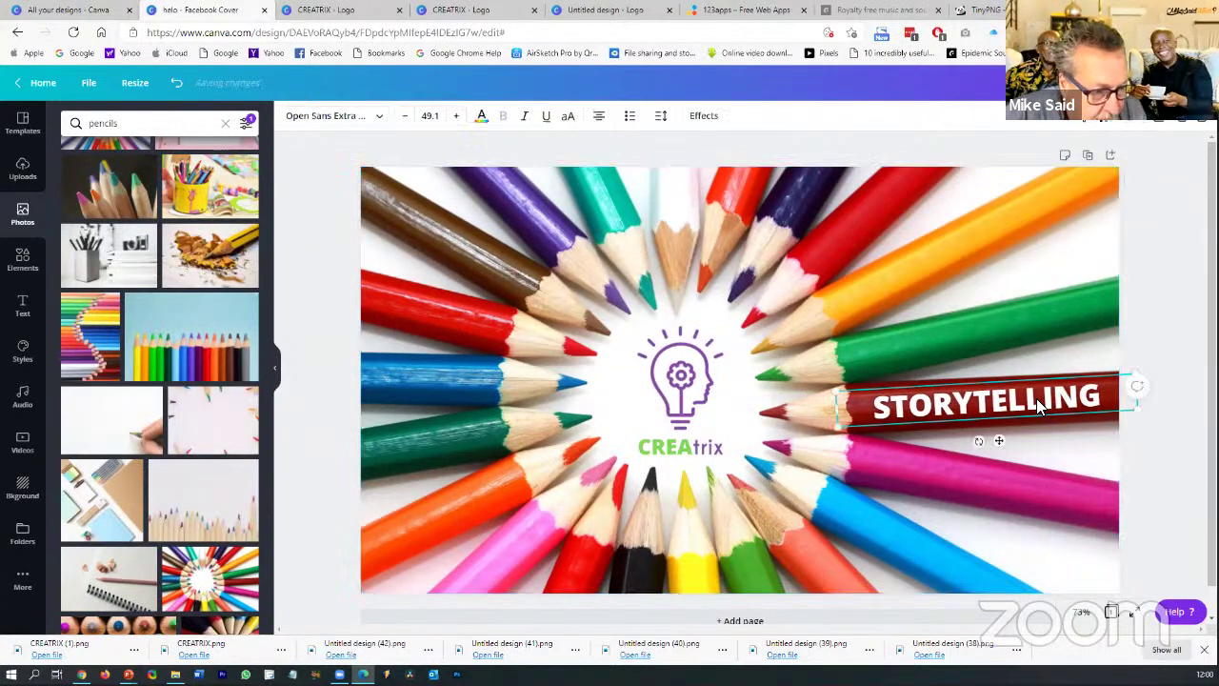
pyautogui.click(1110, 124)
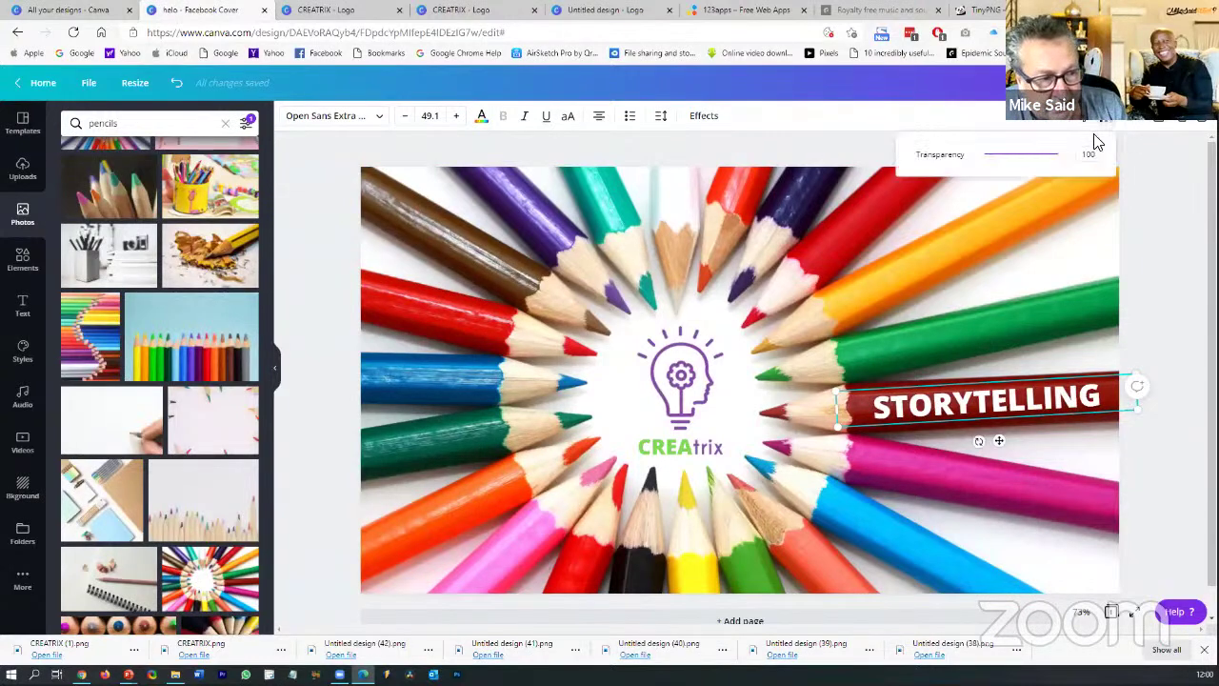
pyautogui.moveTo(1059, 156); pyautogui.dragTo(1051, 156)
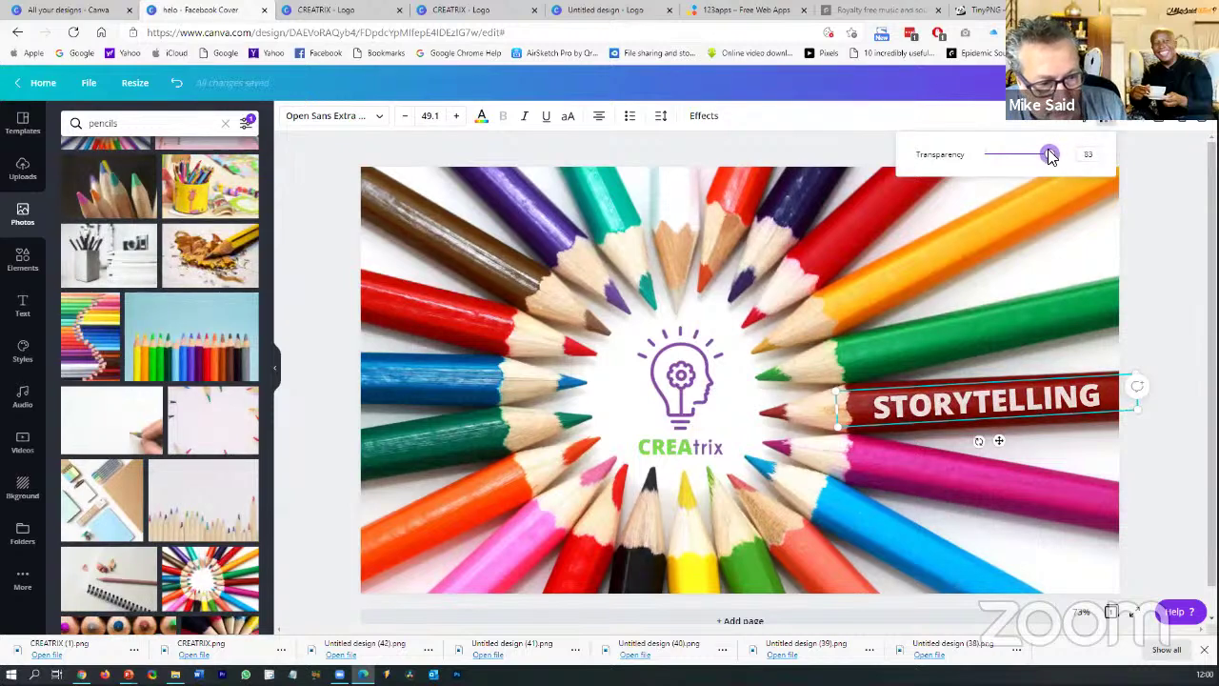
pyautogui.click(1095, 275)
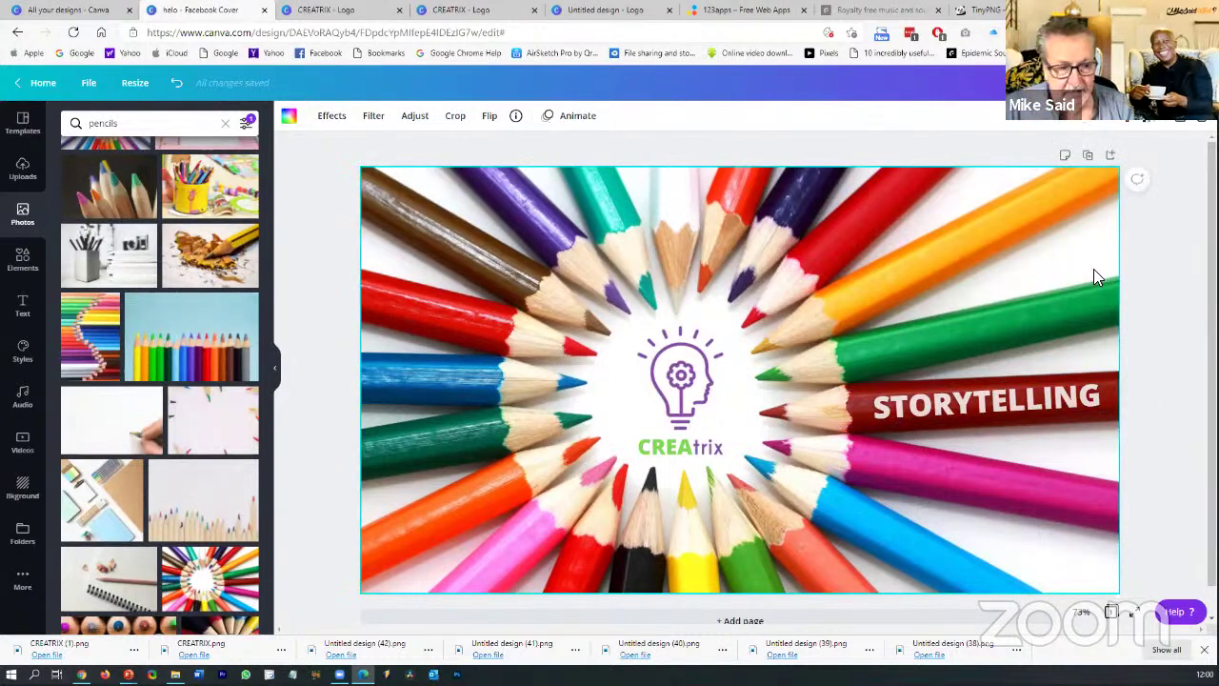
# Set the STORYTELLING heading's transparency to 90 so it blends slightly with the dark red pencil
pyautogui.click(1074, 391)
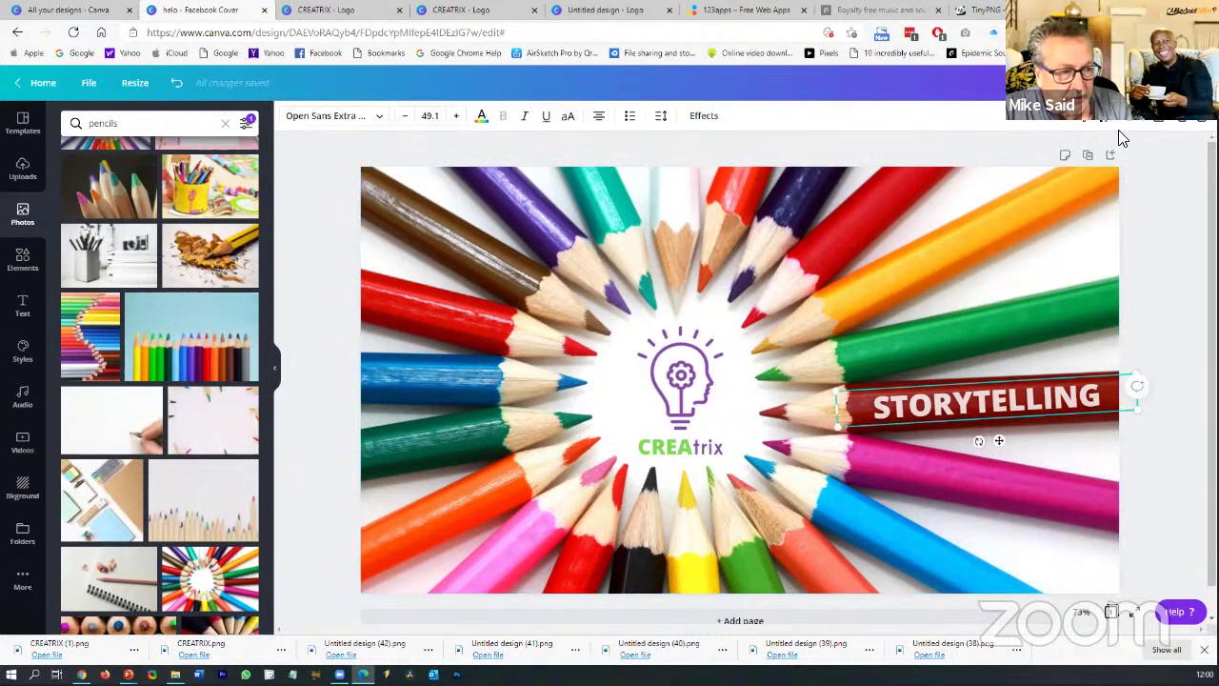
pyautogui.click(1091, 115)
pyautogui.moveTo(1055, 156); pyautogui.dragTo(1061, 156)
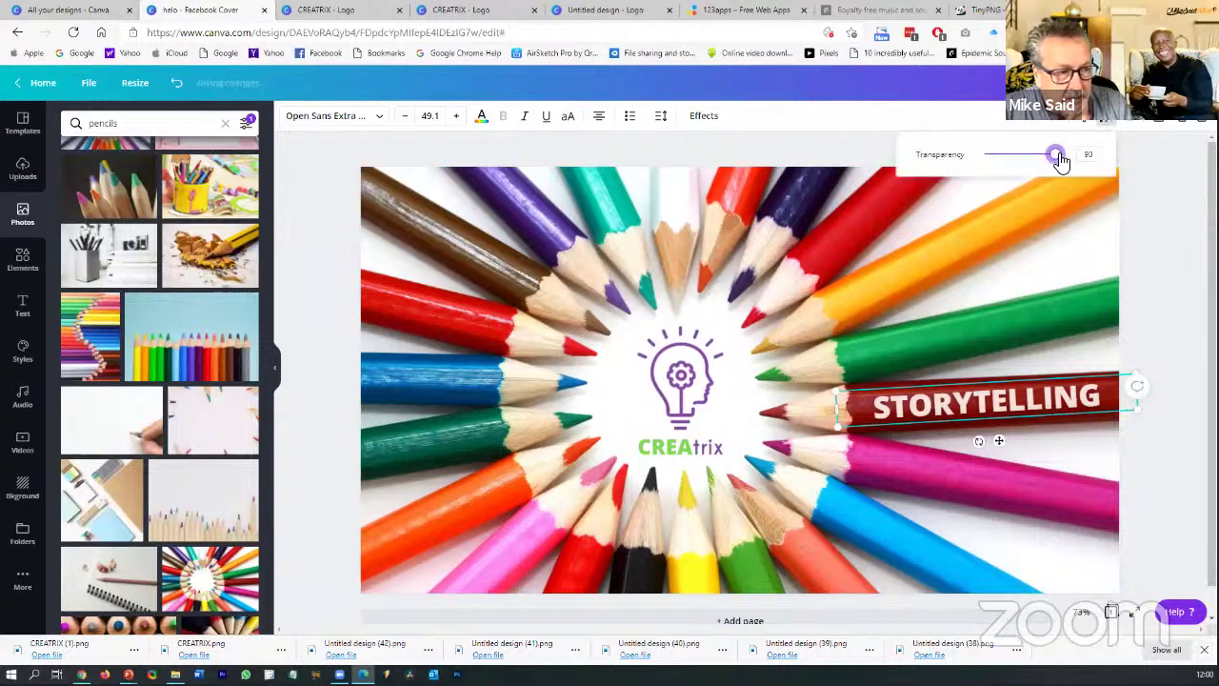
# Download the Facebook cover as a PNG at size 1 and continue editing the design
pyautogui.click(1159, 233)
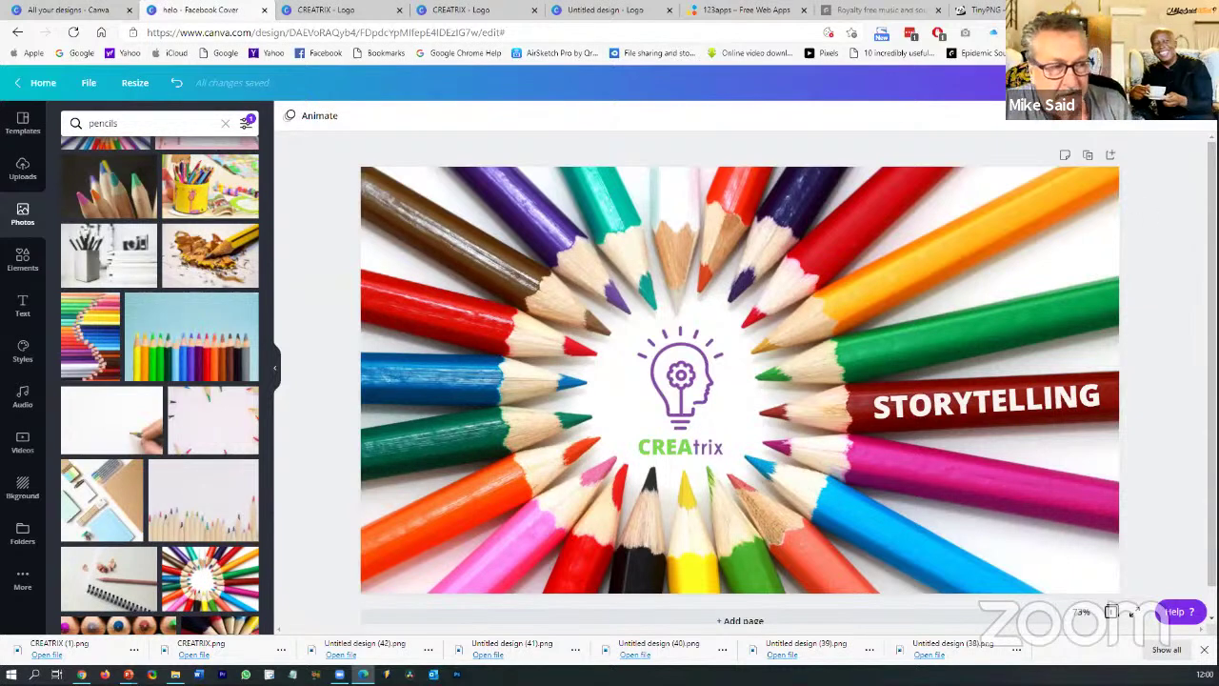
pyautogui.click(1135, 83)
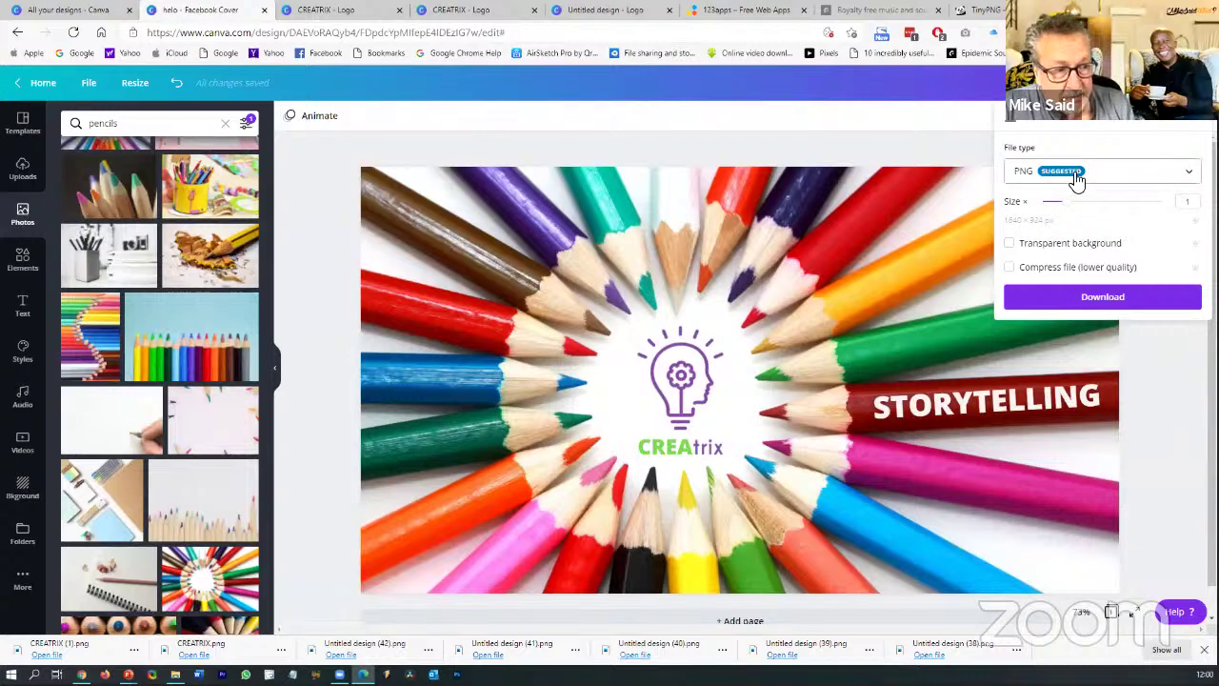
pyautogui.click(1092, 297)
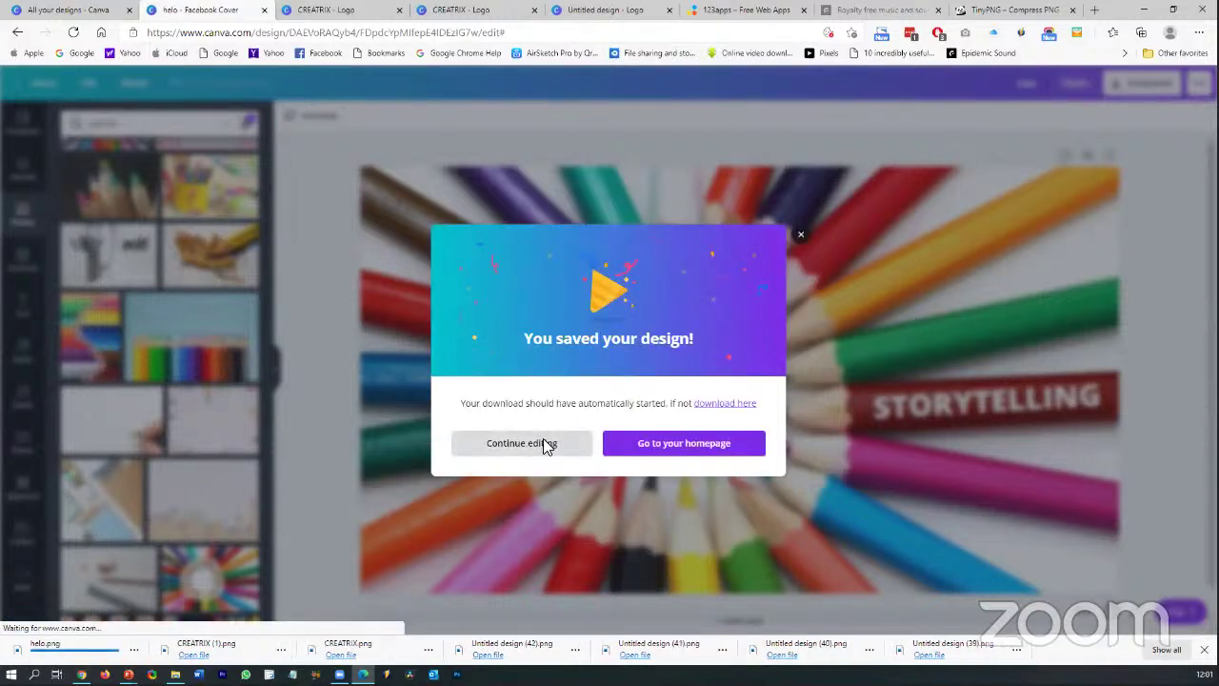
pyautogui.click(582, 436)
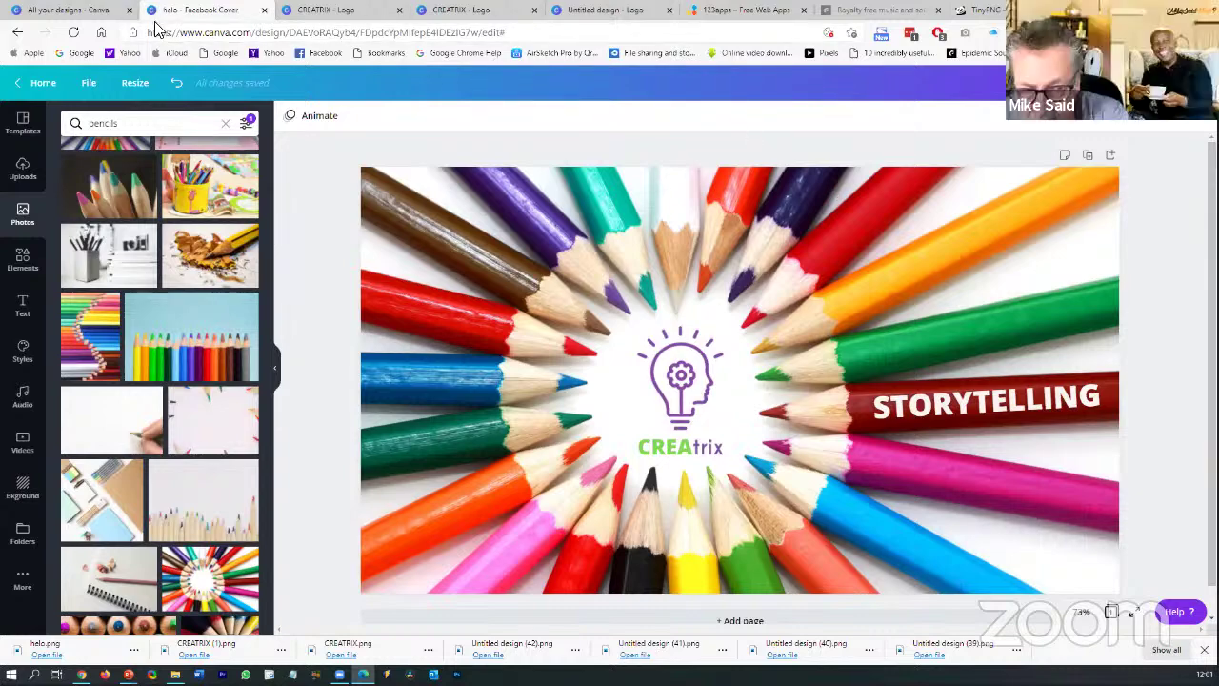
# Switch to the CREATRIX logo design and look up its light-bulb head icon among the recently used elements
pyautogui.click(347, 12)
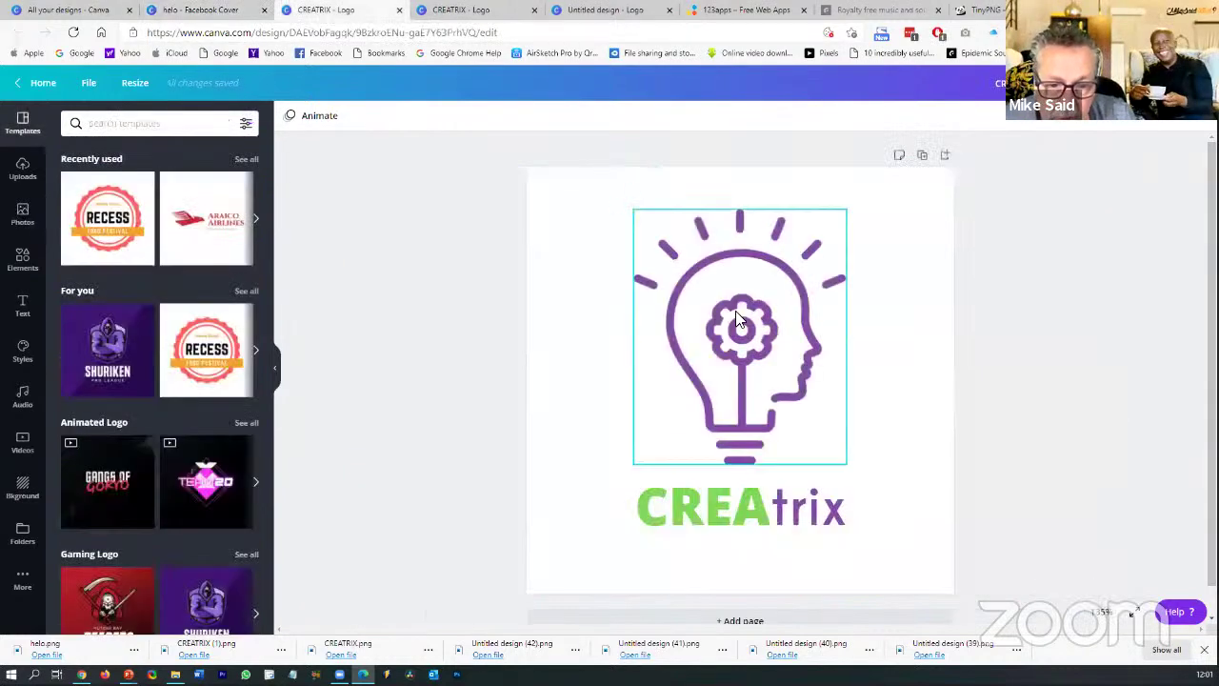
pyautogui.click(739, 320)
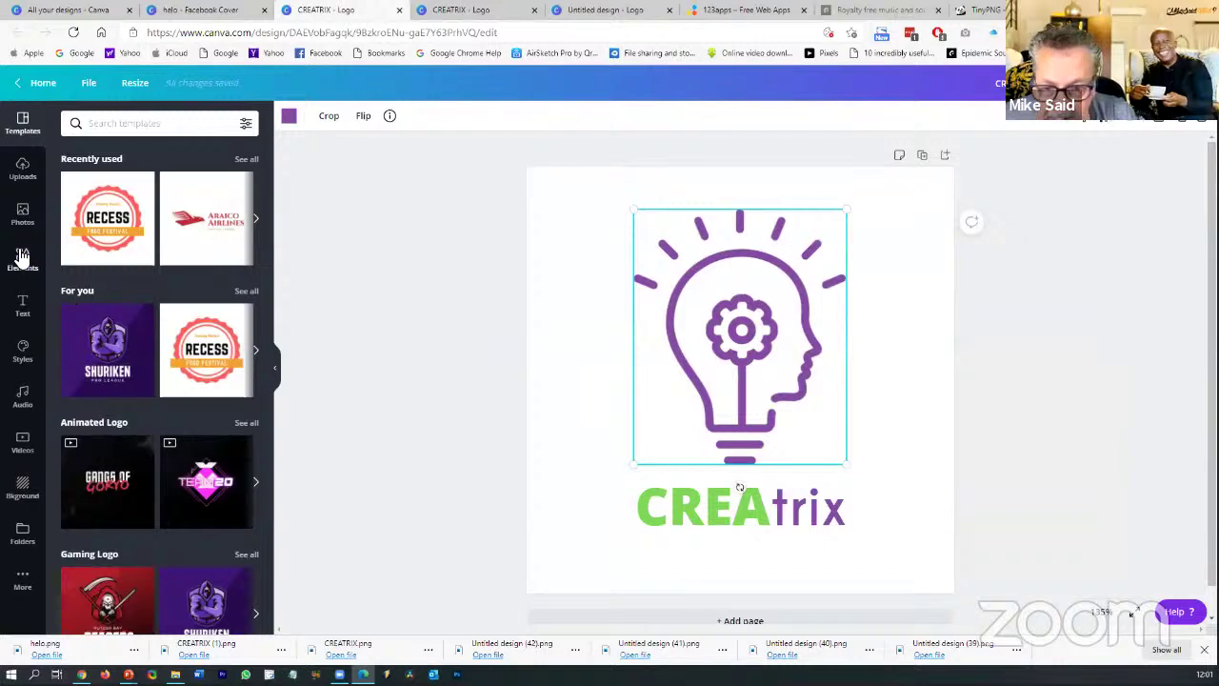
pyautogui.click(21, 257)
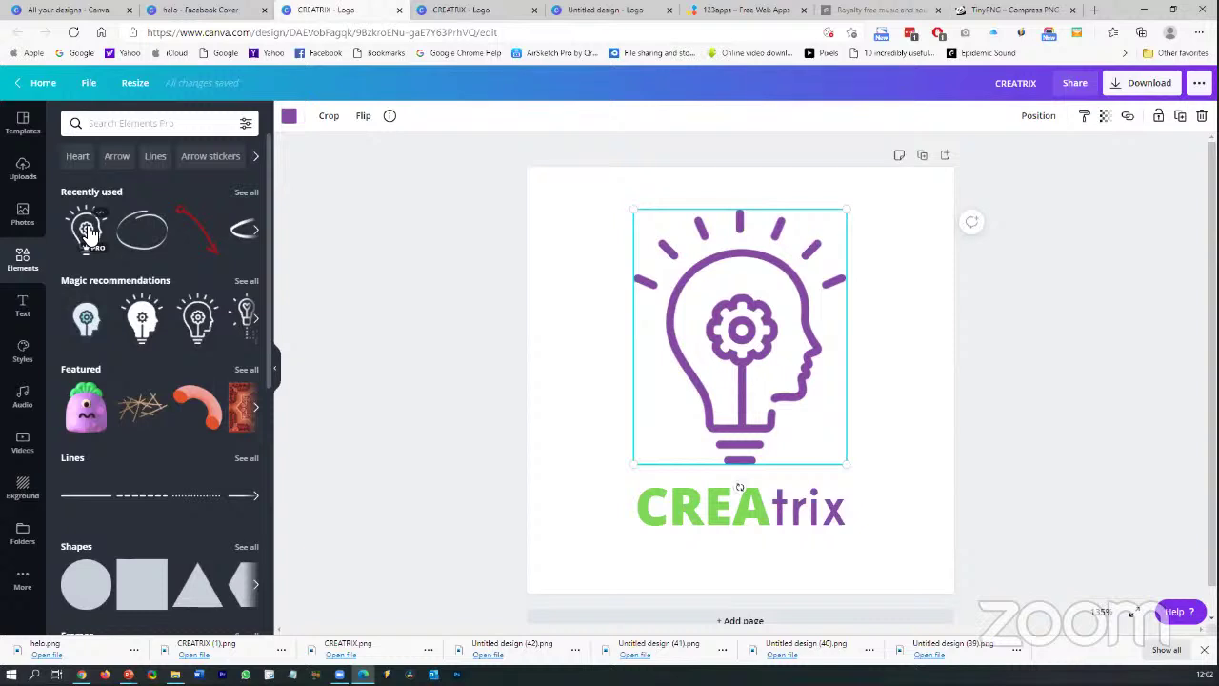
pyautogui.click(1003, 438)
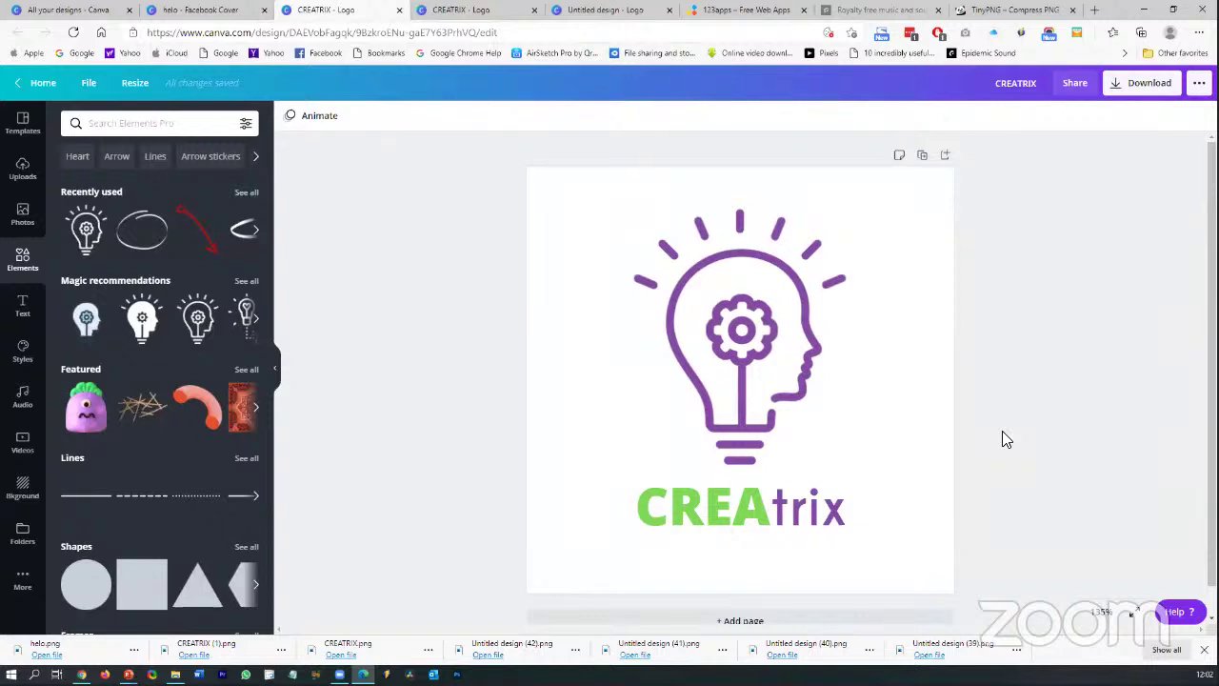
# Ungroup the CREAtrix wordmark and move trix up and away from CREA
pyautogui.click(705, 493)
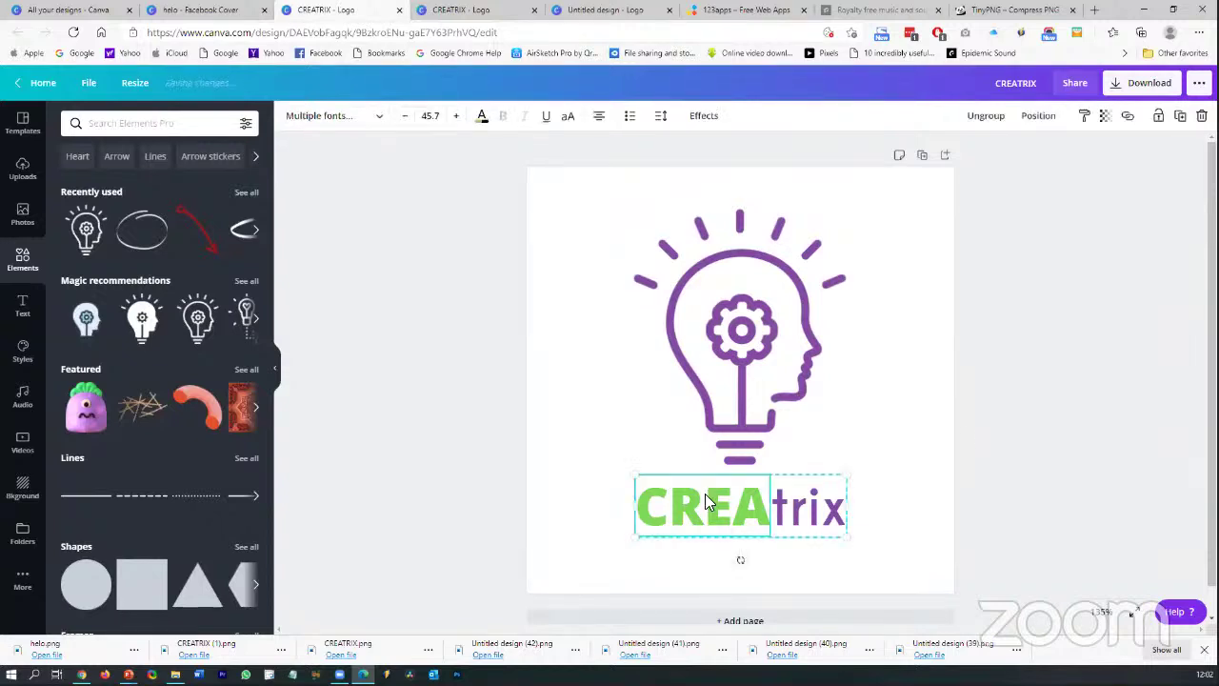
pyautogui.click(987, 115)
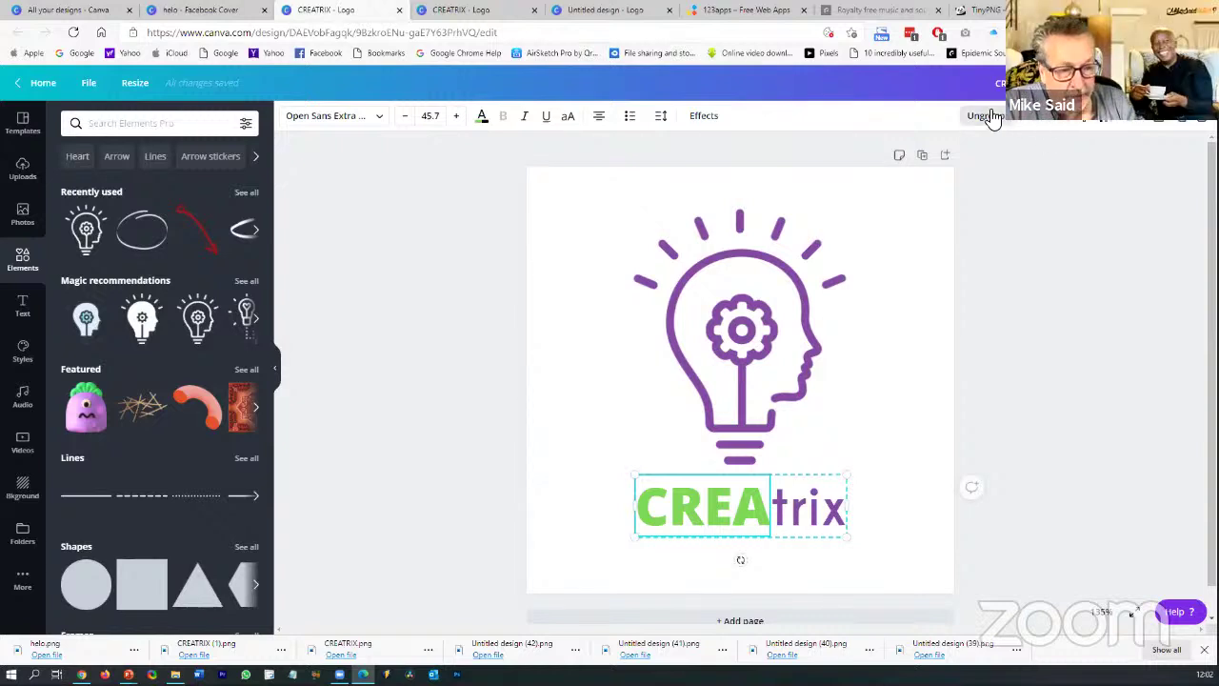
pyautogui.click(1076, 382)
pyautogui.click(848, 506)
pyautogui.moveTo(854, 485); pyautogui.dragTo(892, 442)
# Move CREA slightly up and to the left, and place trix directly beside it again
pyautogui.click(725, 504)
pyautogui.moveTo(726, 505)
pyautogui.mouseDown()
pyautogui.moveTo(690, 524)
pyautogui.moveTo(716, 490)
pyautogui.mouseUp()
pyautogui.click(852, 464)
pyautogui.moveTo(853, 464); pyautogui.dragTo(785, 509)
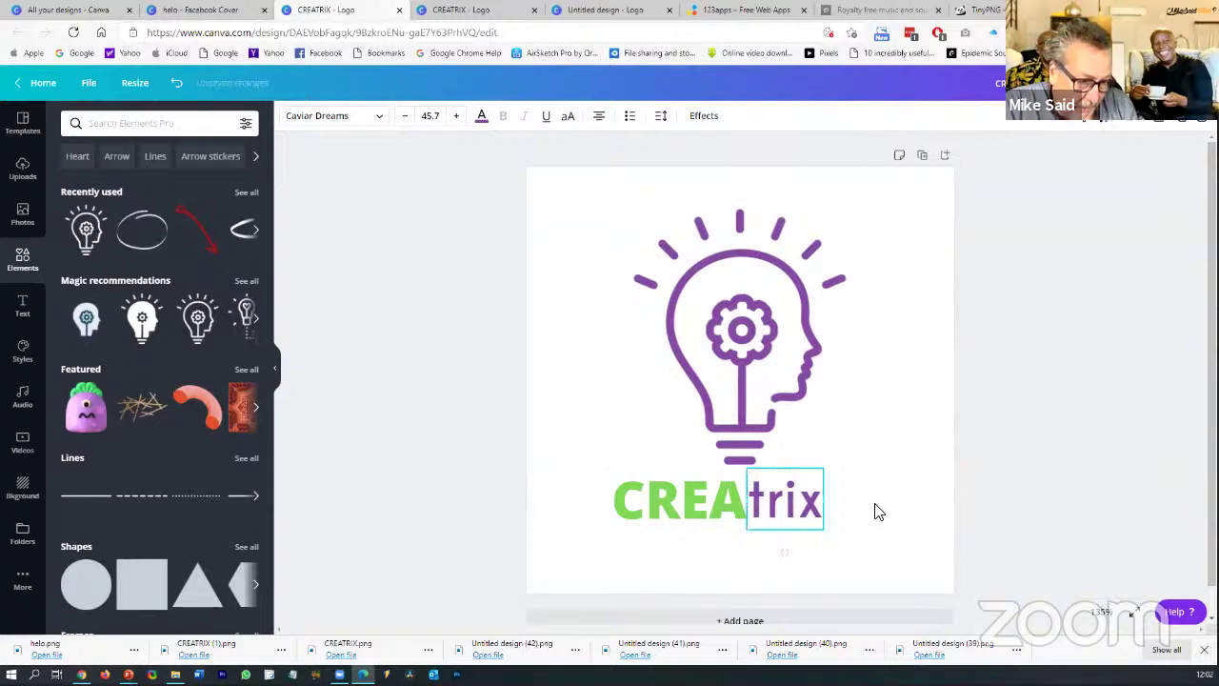
pyautogui.click(701, 243)
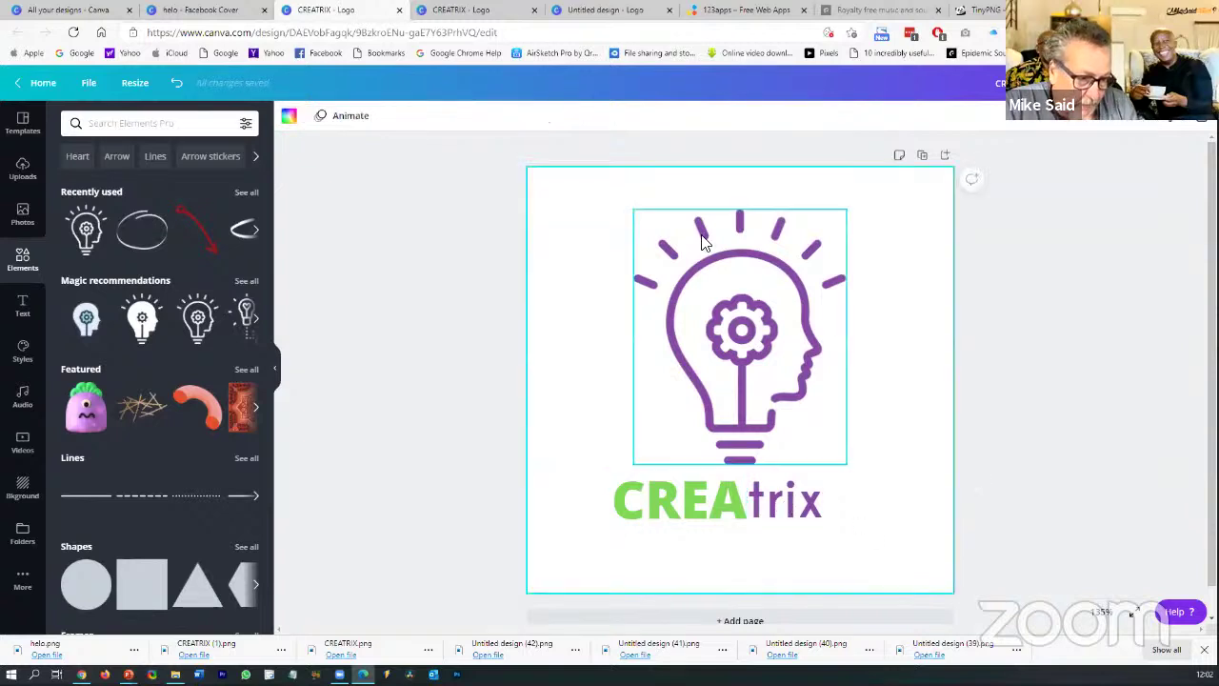
# Show the rulers and place a horizontal guide just below the CREAtrix wordmark
pyautogui.click(92, 84)
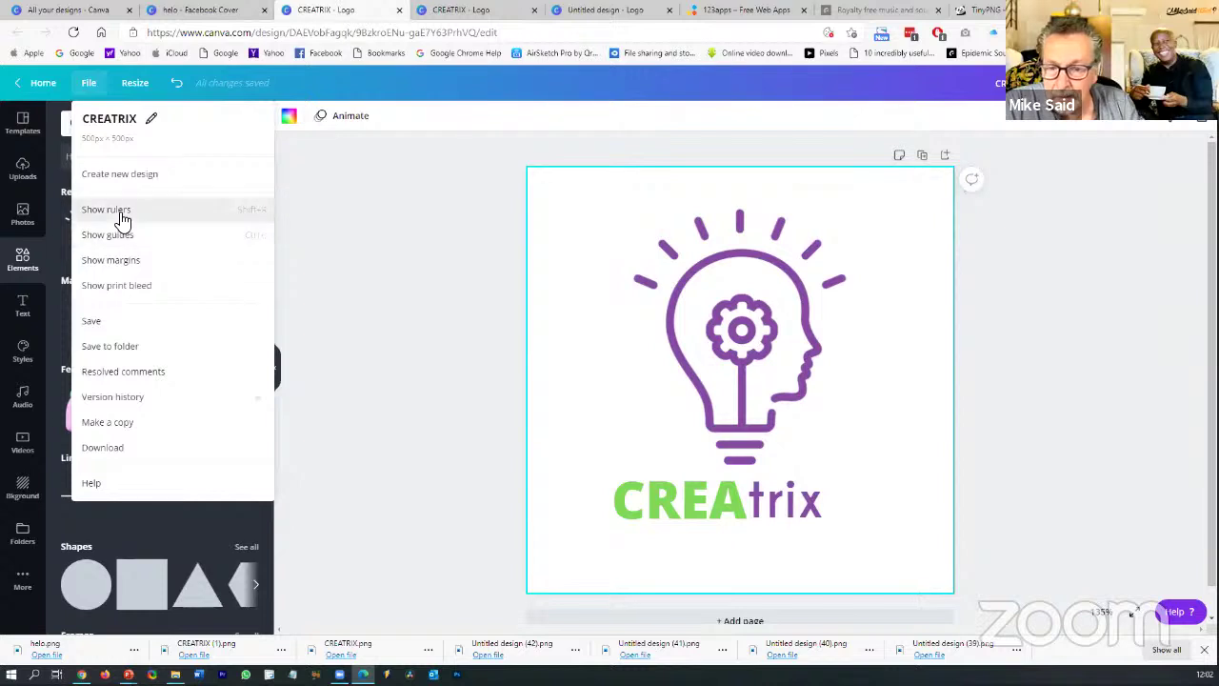
pyautogui.click(284, 201)
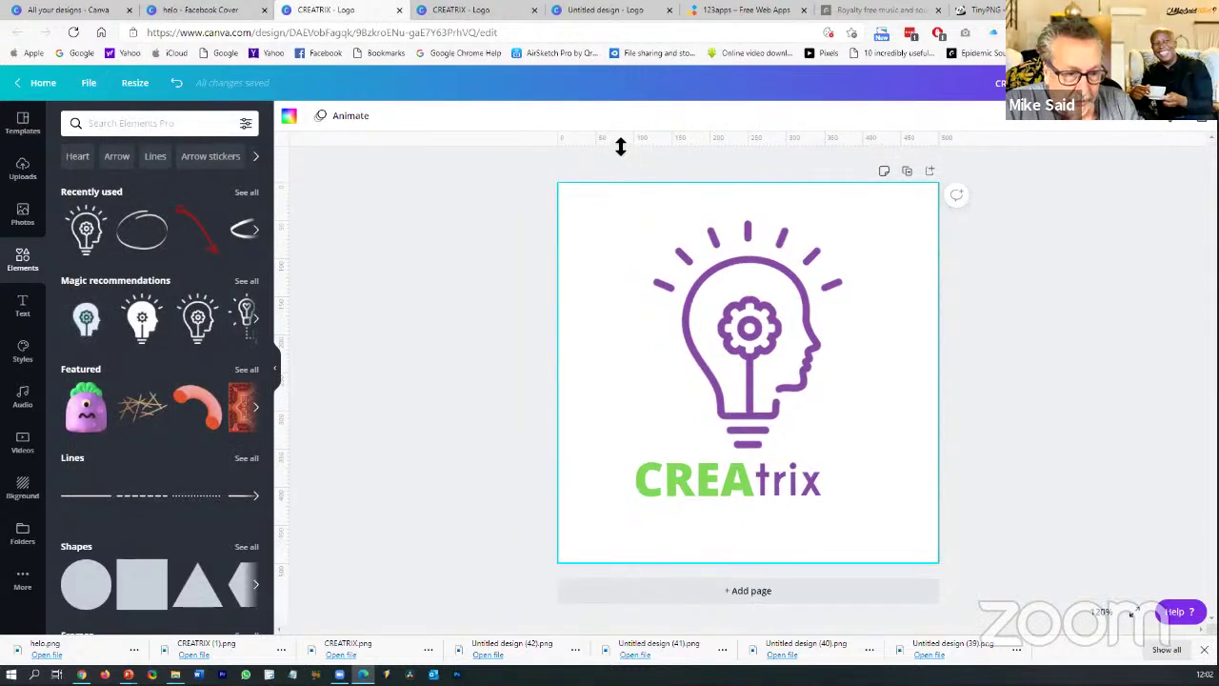
pyautogui.moveTo(620, 342); pyautogui.dragTo(631, 501)
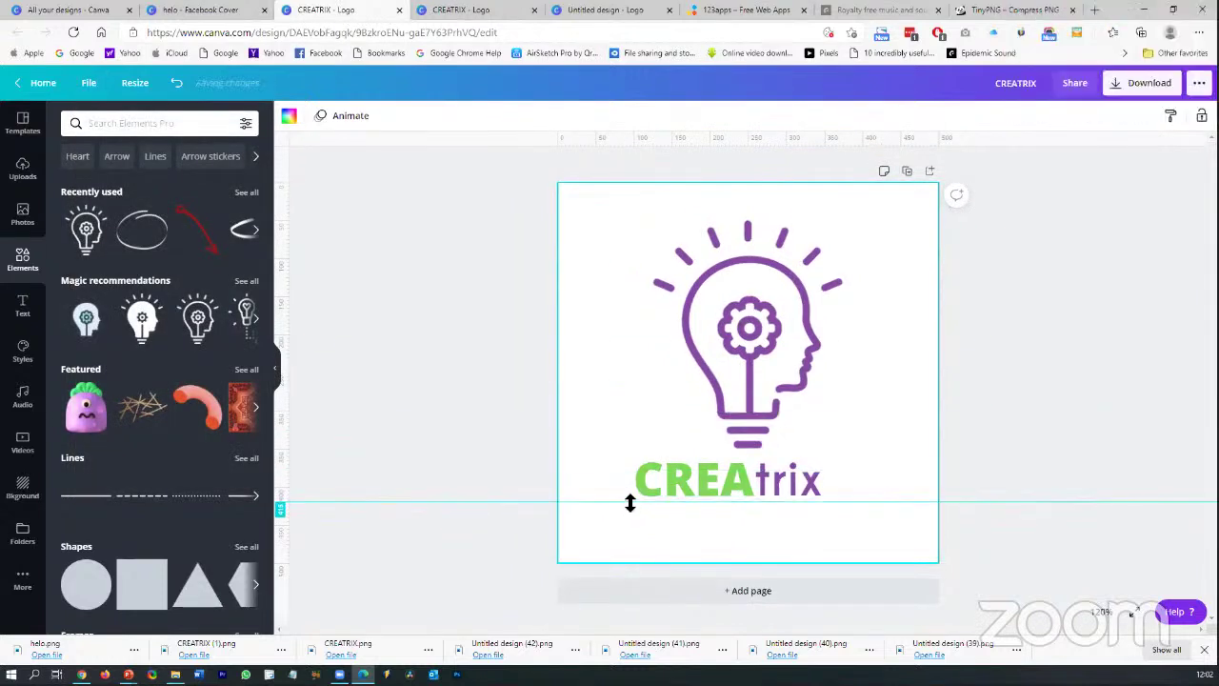
# Nudge CREA down so the base of its letters rests on the horizontal guide
pyautogui.click(651, 483)
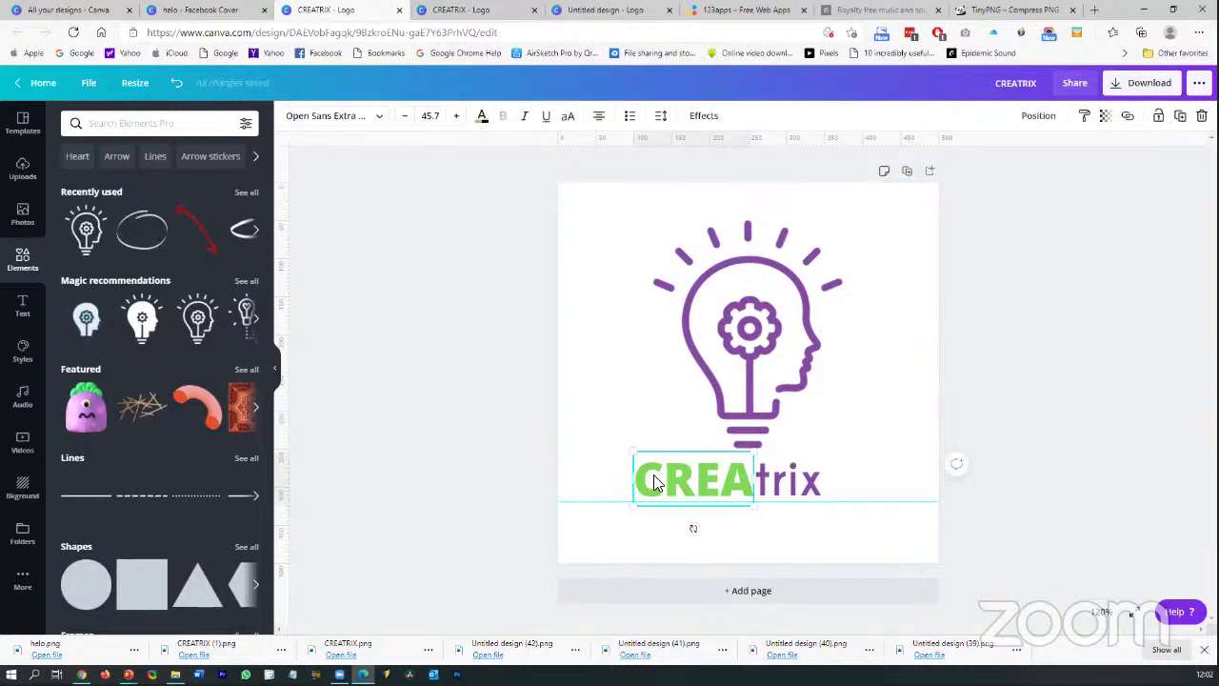
pyautogui.press('Down')
pyautogui.press('Down')
pyautogui.press('Down')
pyautogui.press('Down')
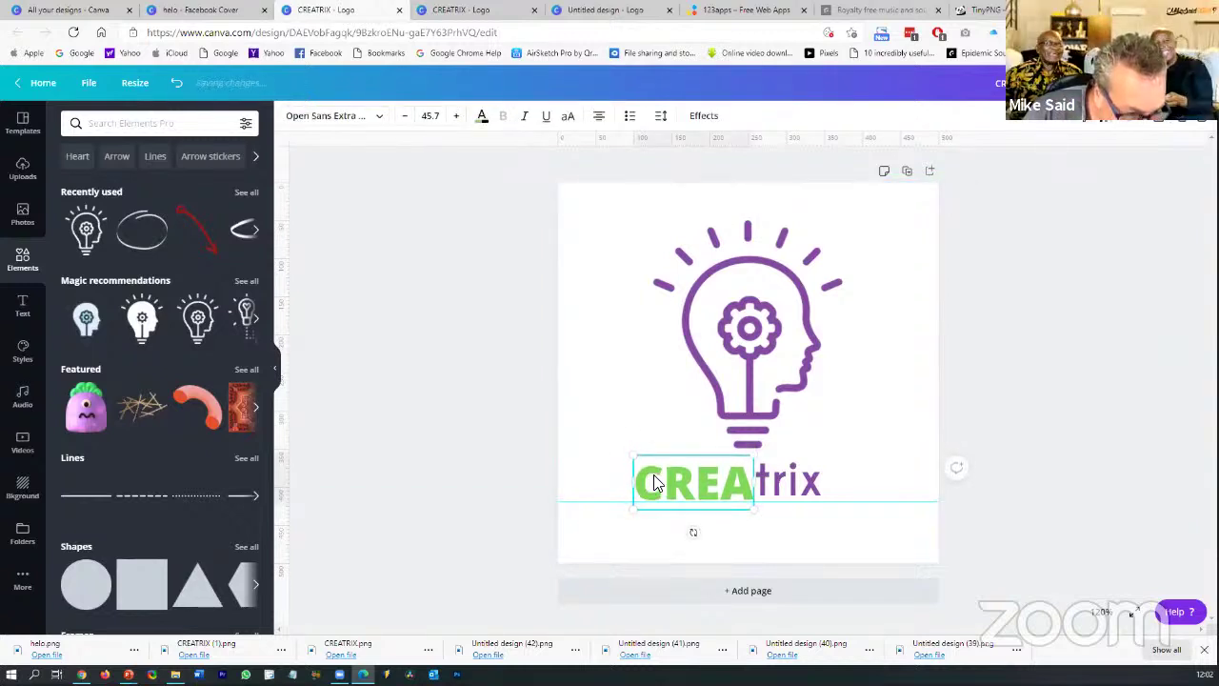
# Nudge trix down until its baseline rests on the guide level with CREA
pyautogui.click(806, 488)
pyautogui.press('Down')
pyautogui.press('Down')
pyautogui.press('Down')
pyautogui.press('Down')
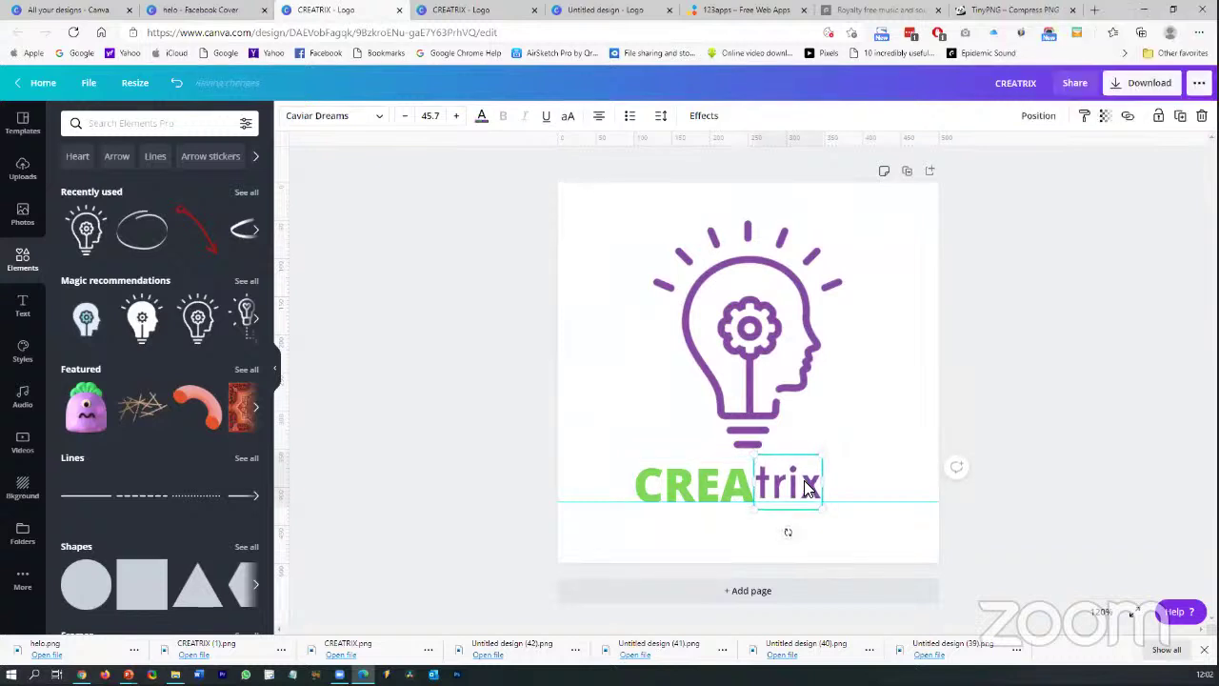
pyautogui.press('Down')
pyautogui.press('Down')
pyautogui.press('Down')
pyautogui.press('Down')
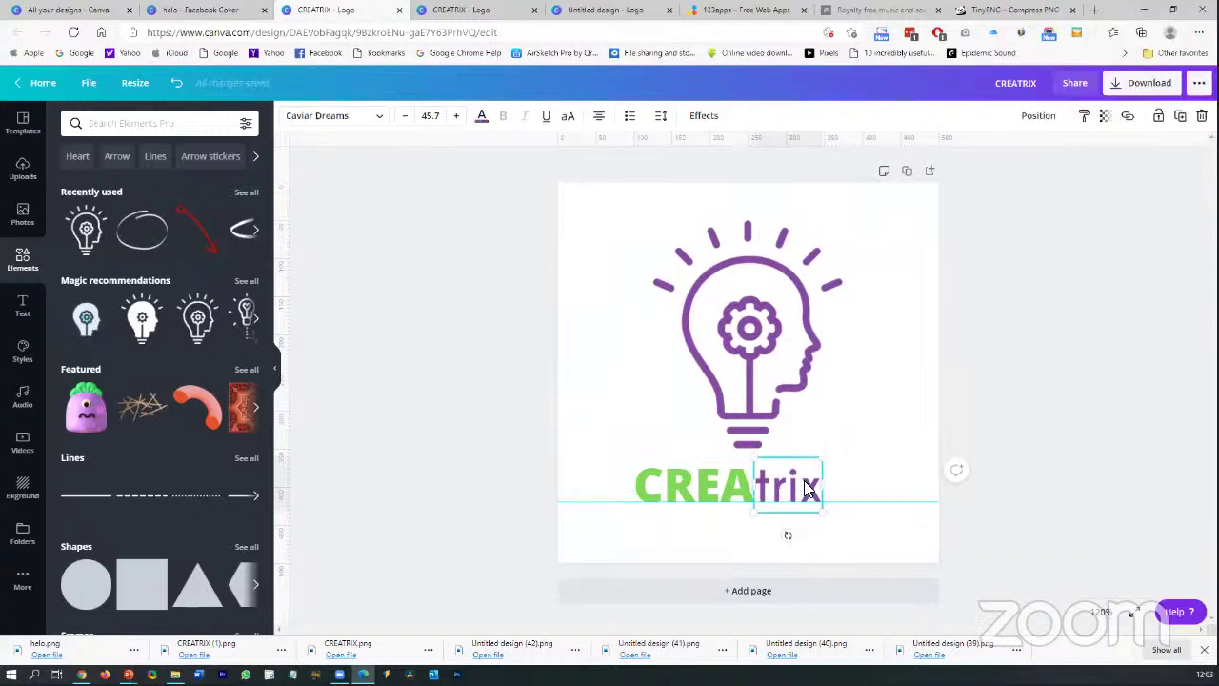
pyautogui.click(881, 475)
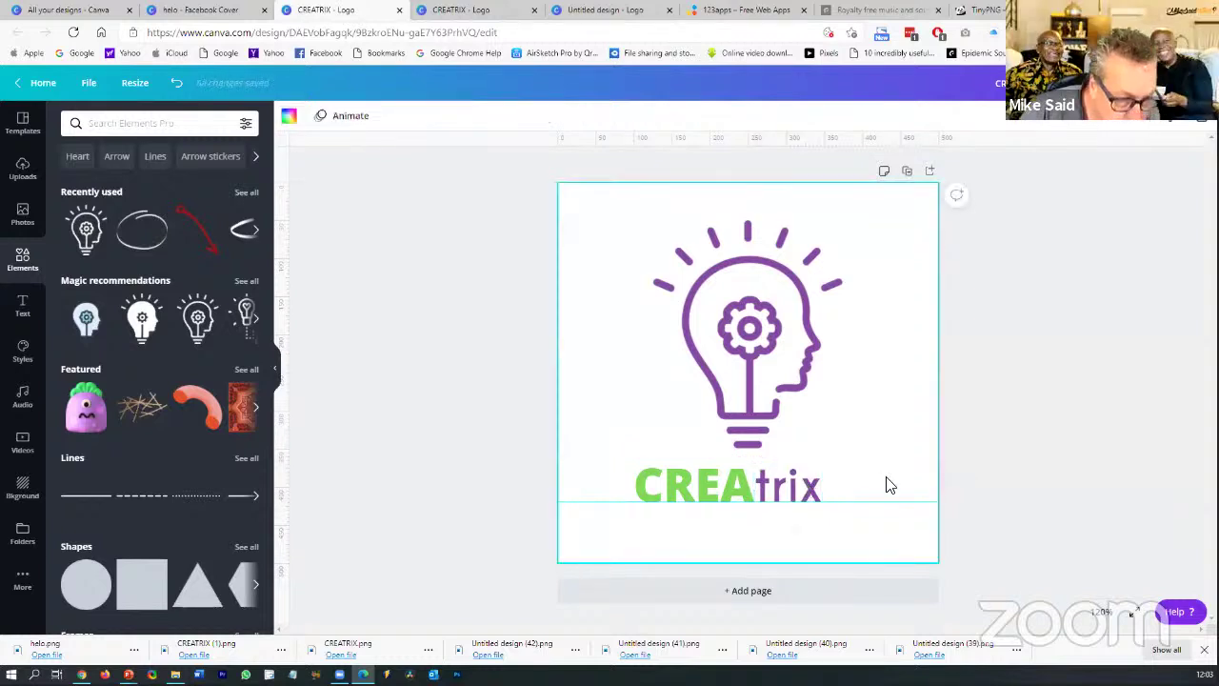
# Group CREA and trix into one wordmark
pyautogui.moveTo(851, 452); pyautogui.dragTo(630, 518)
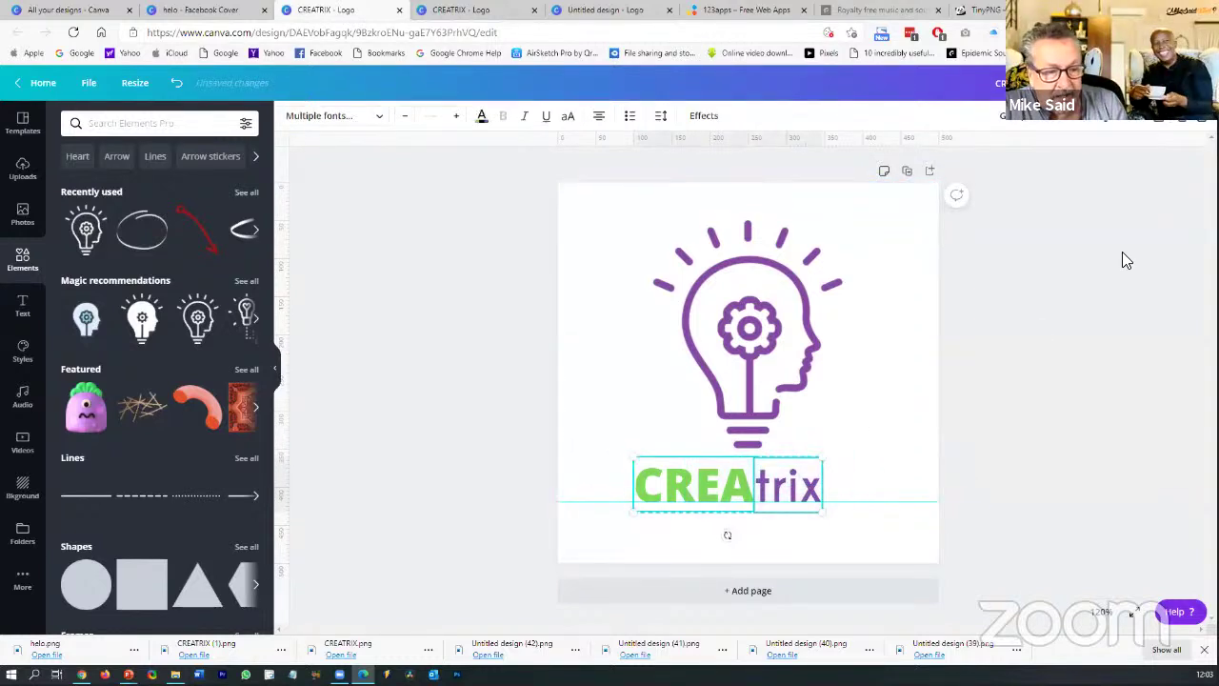
pyautogui.click(1012, 120)
pyautogui.click(1155, 343)
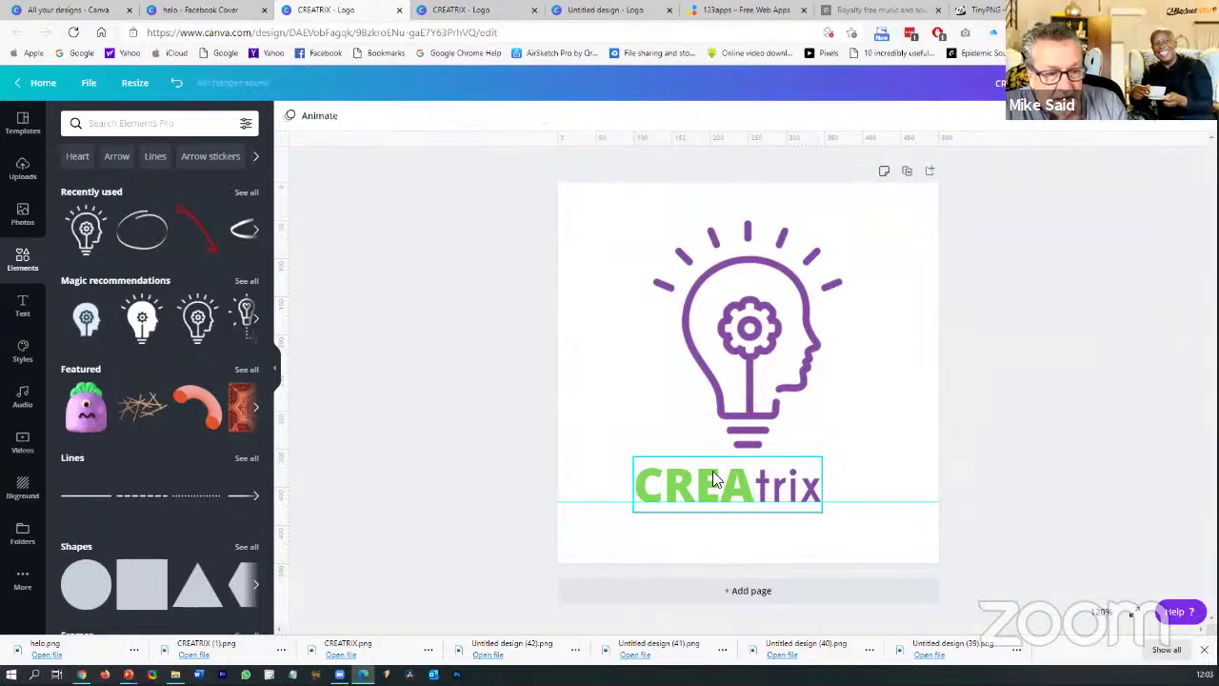
# Centre the grouped wordmark beneath the light bulb and remove the horizontal guide
pyautogui.moveTo(740, 473); pyautogui.dragTo(766, 475)
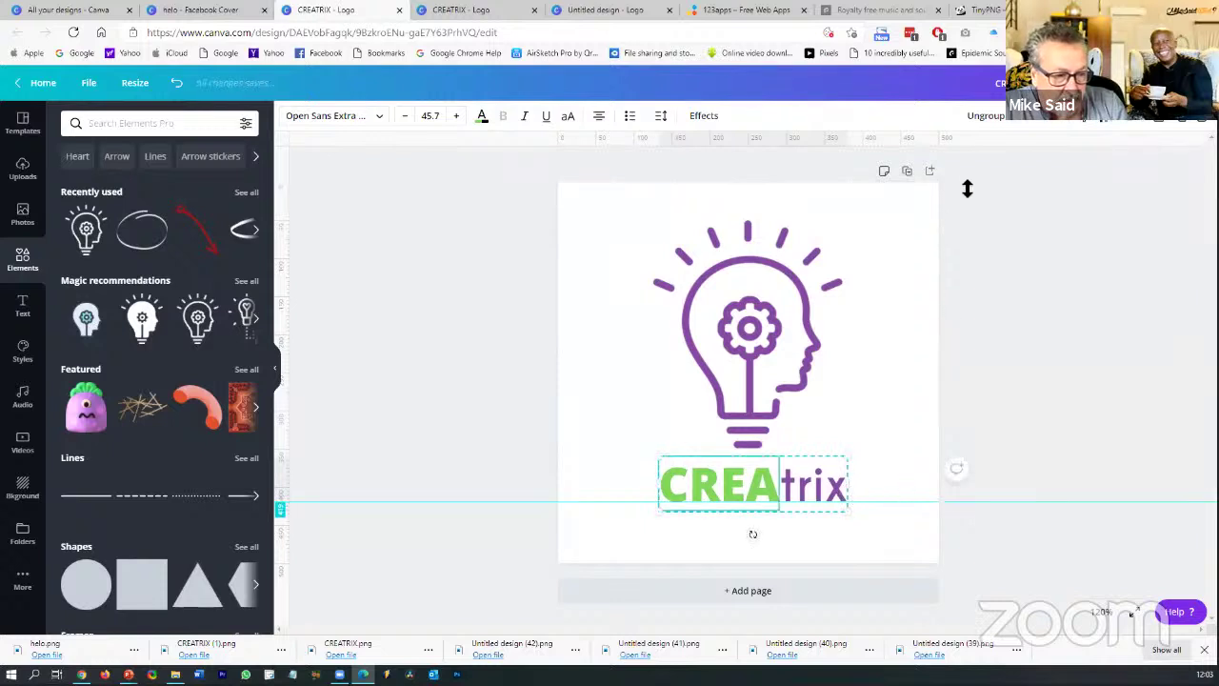
pyautogui.click(1036, 346)
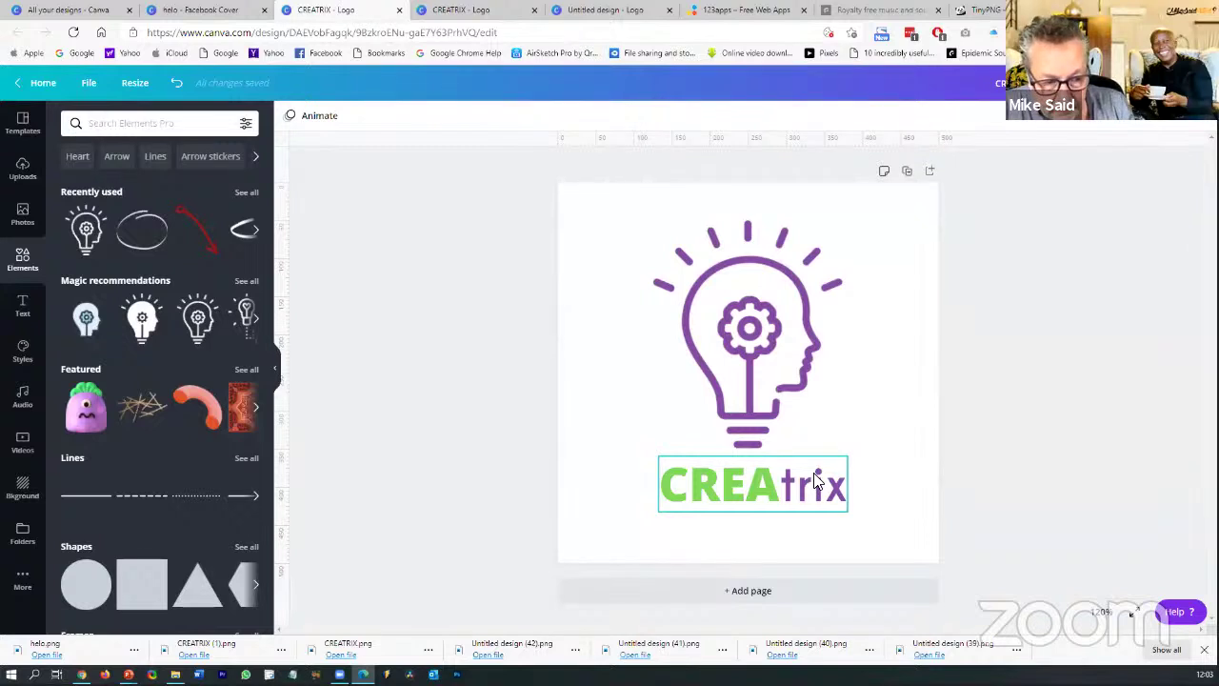
# Inspect the alignment of the CREAtrix lettering at 200% zoom, and return the zoom to 125%
pyautogui.click(1104, 614)
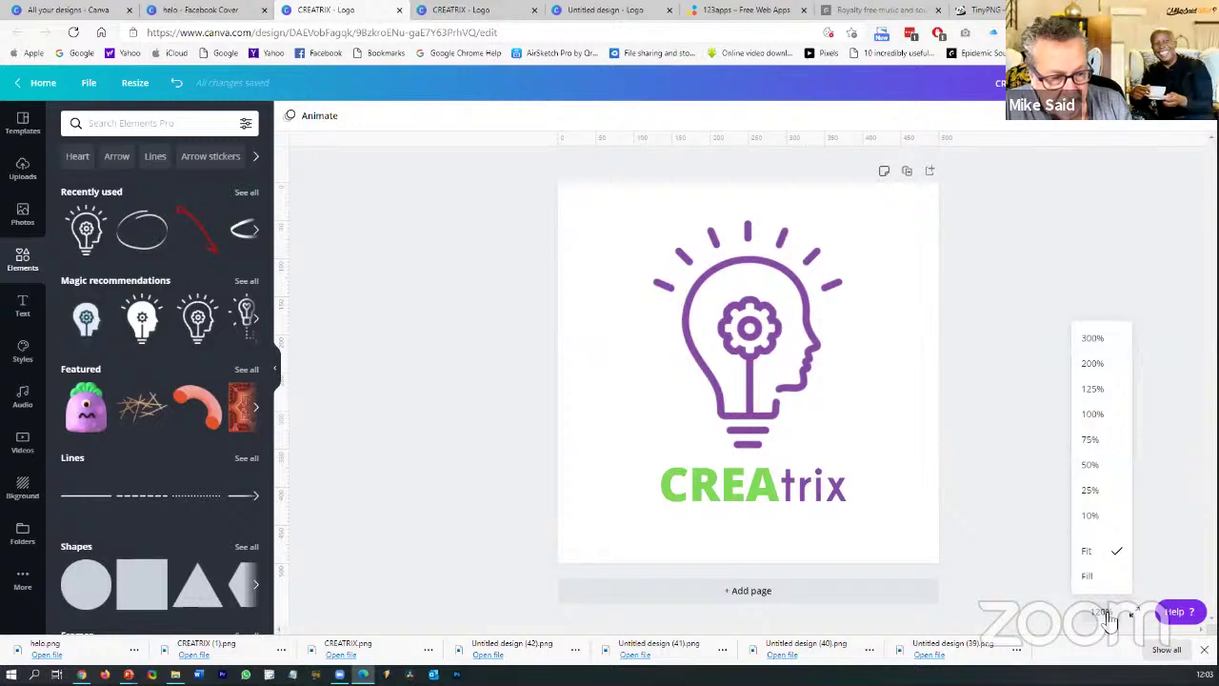
pyautogui.click(1092, 389)
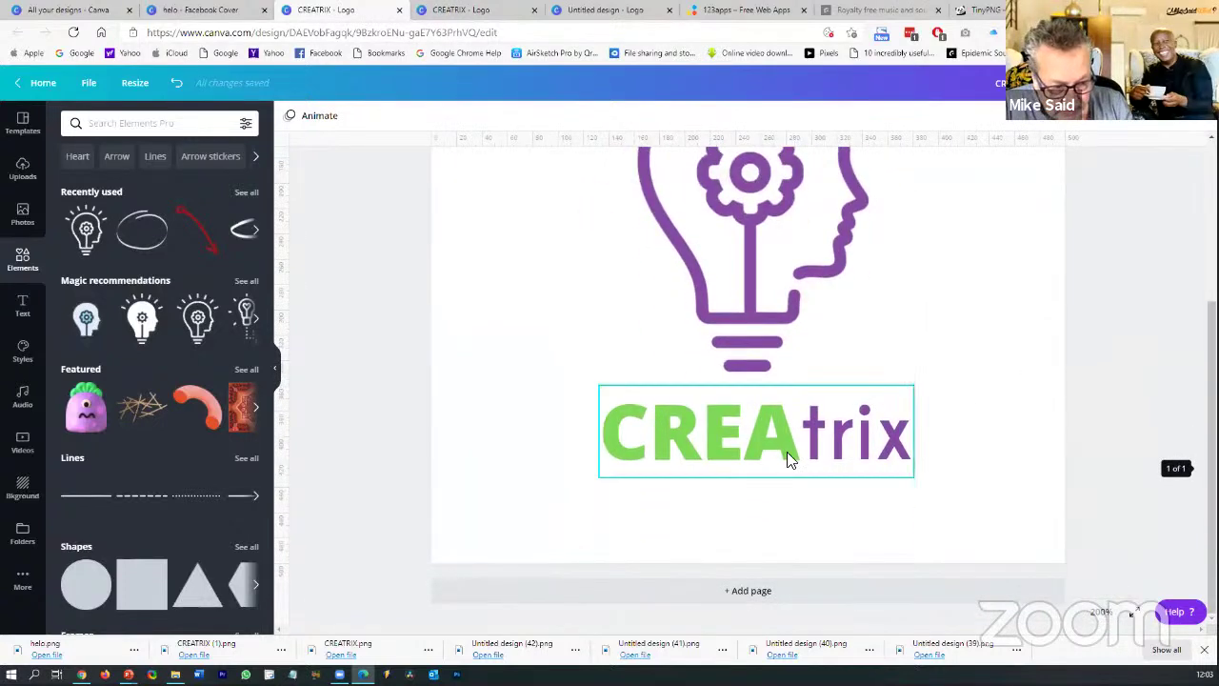
pyautogui.click(1104, 612)
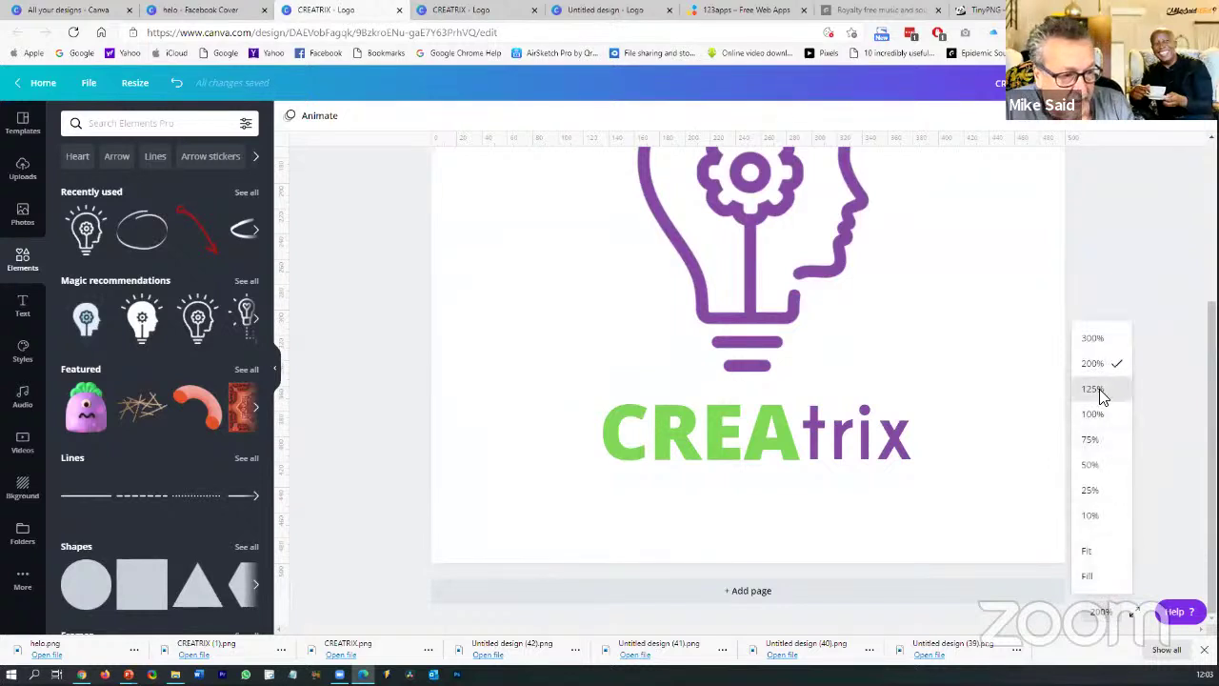
pyautogui.click(1101, 395)
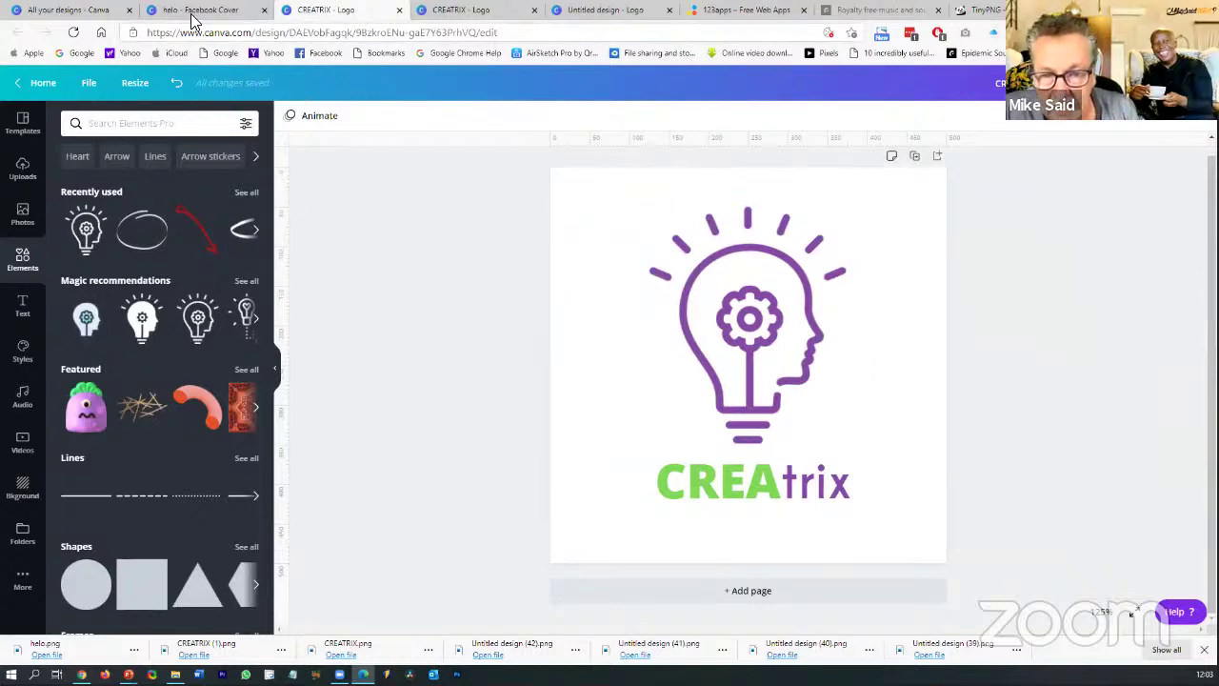
# Switch back to the Facebook cover and rename the design Creatrix Facebook Cover
pyautogui.click(238, 10)
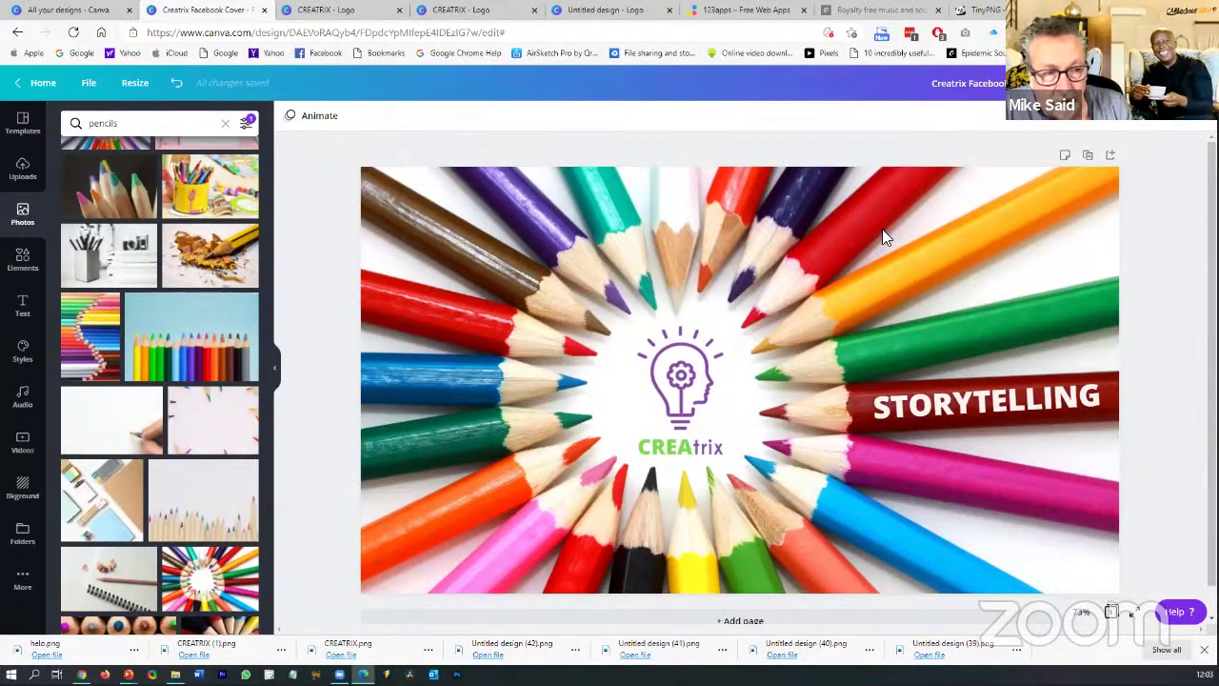
# Search the resize formats for instagram to review the available sizes, and close the list without resizing
pyautogui.click(133, 83)
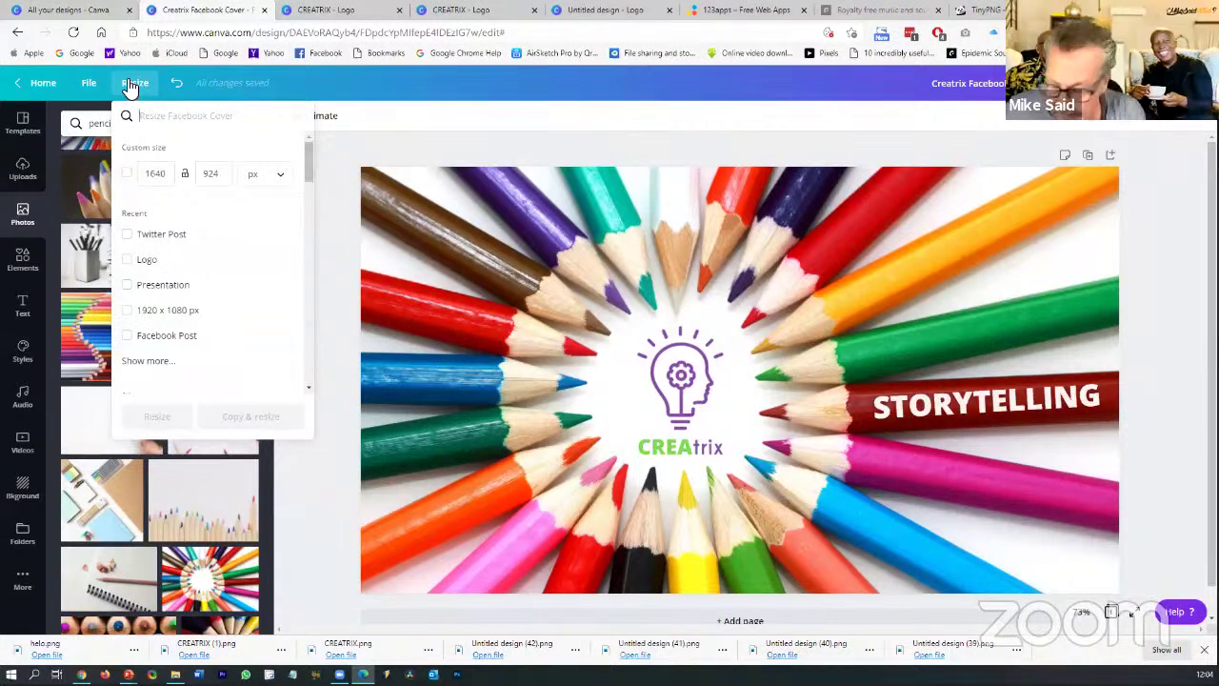
pyautogui.write('instagr')
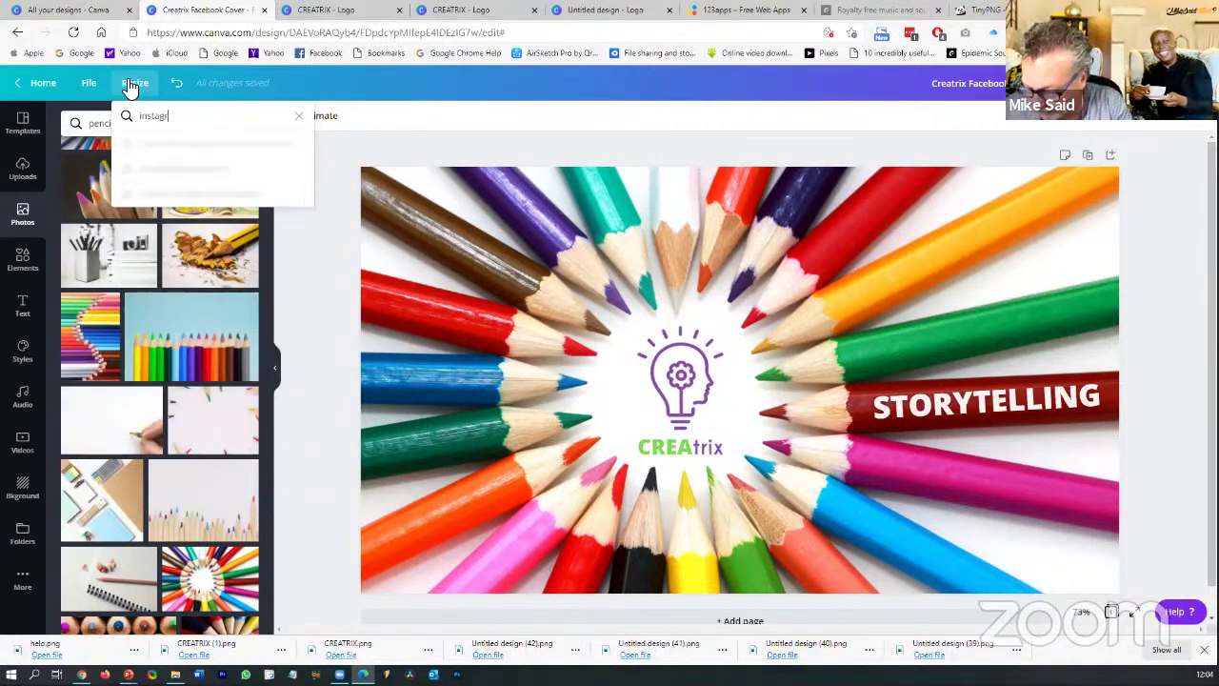
pyautogui.write('am')
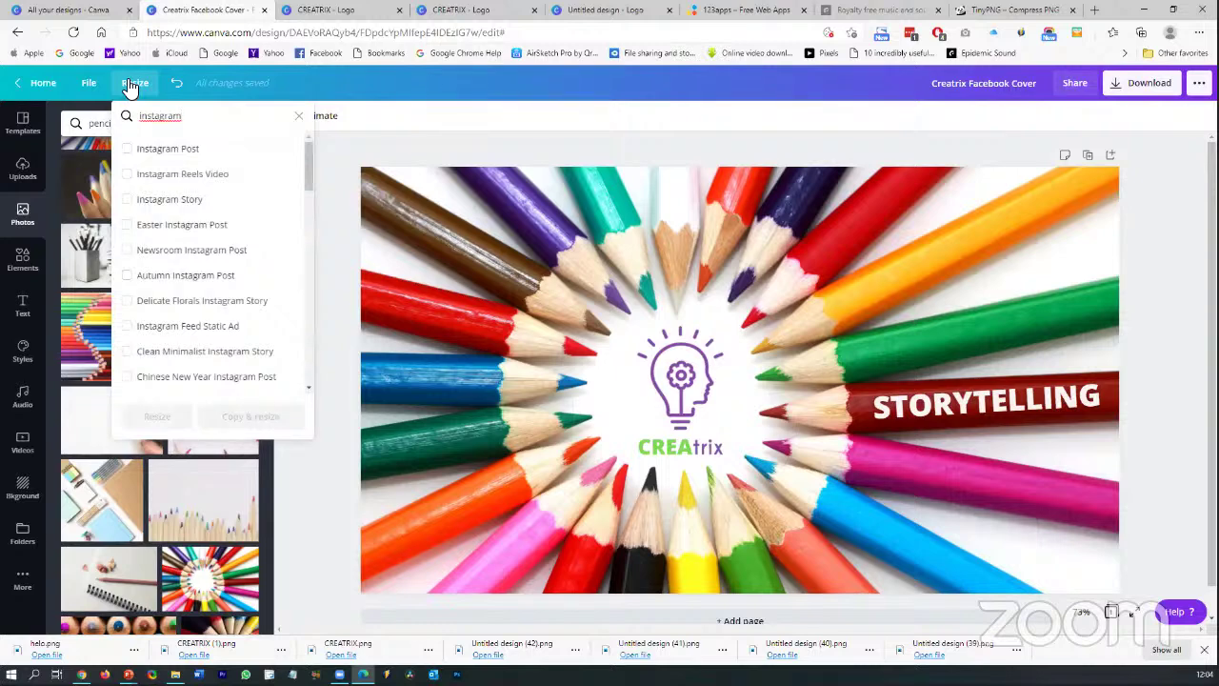
pyautogui.click(298, 116)
pyautogui.click(386, 136)
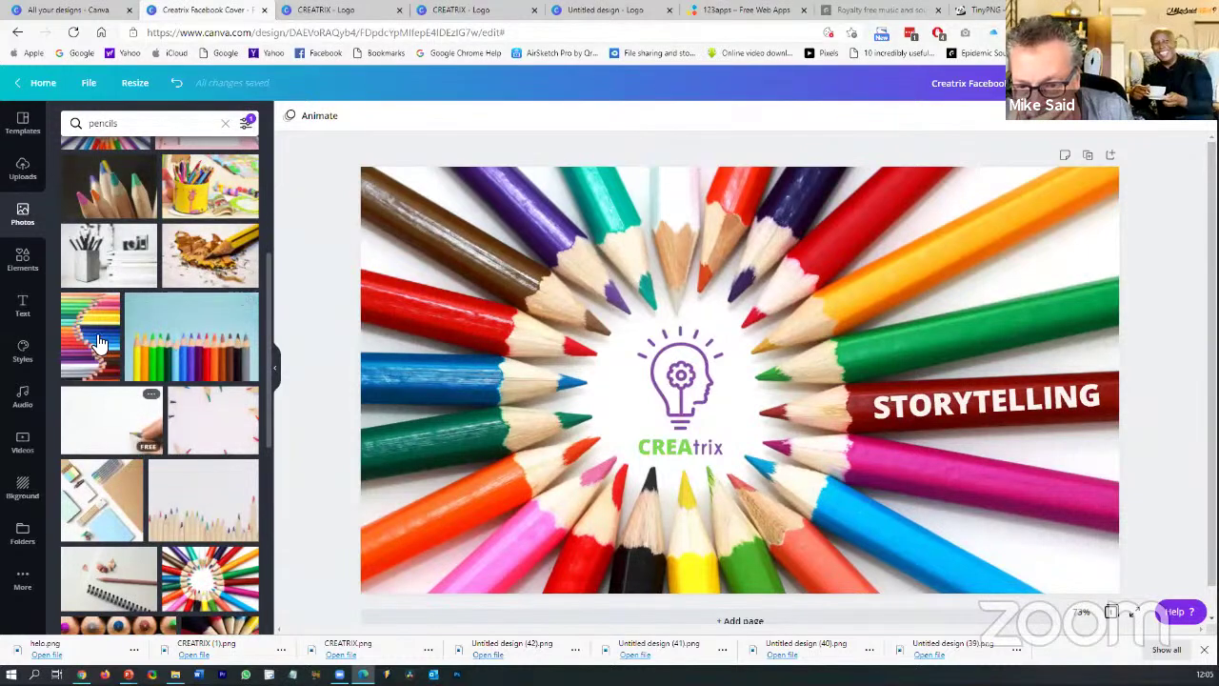
# Clear the Free availability filter from the pencils photo search
pyautogui.click(247, 123)
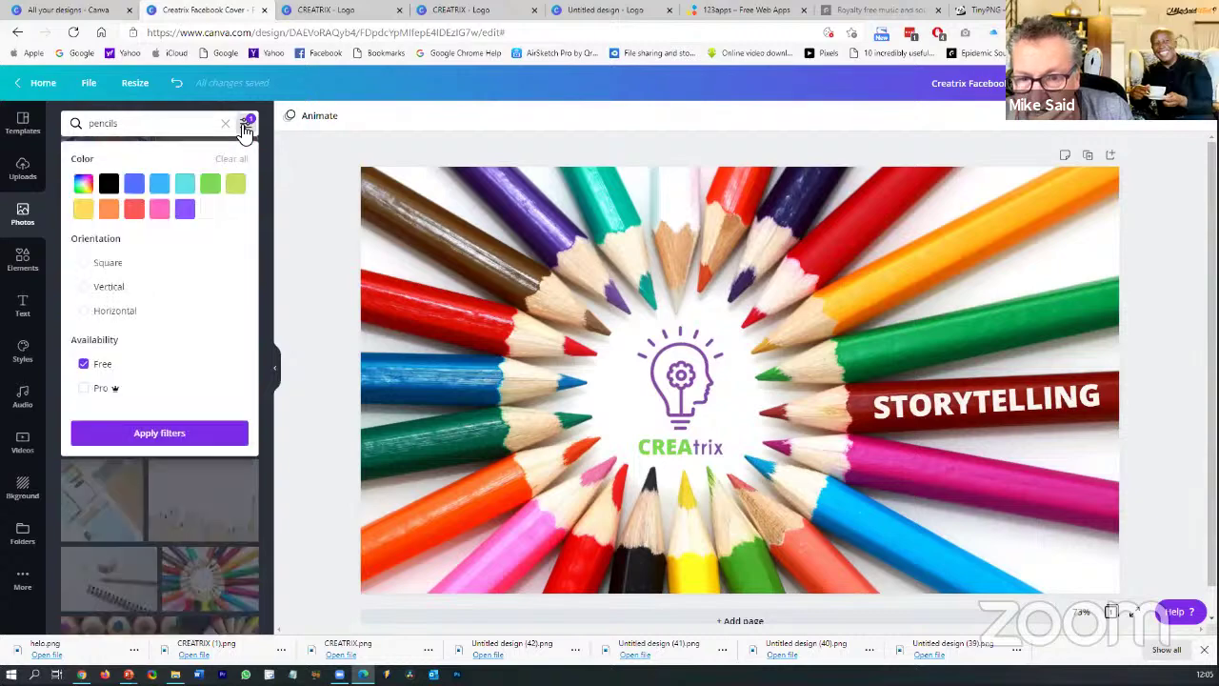
pyautogui.click(92, 365)
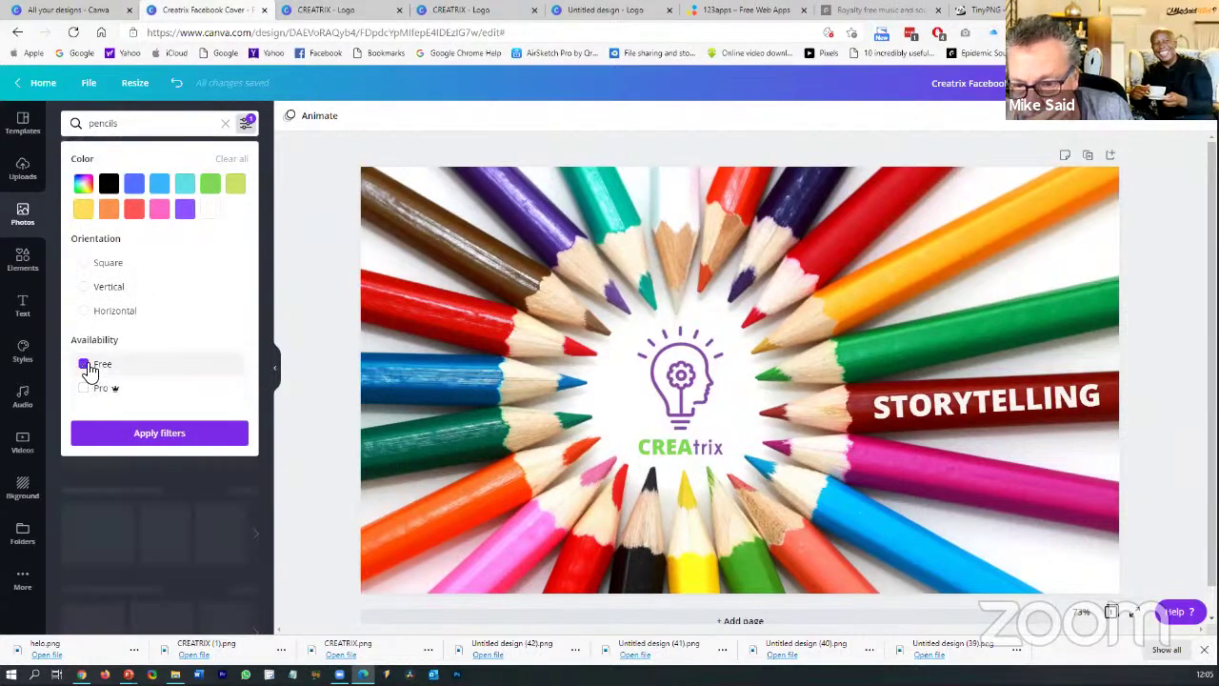
pyautogui.click(287, 475)
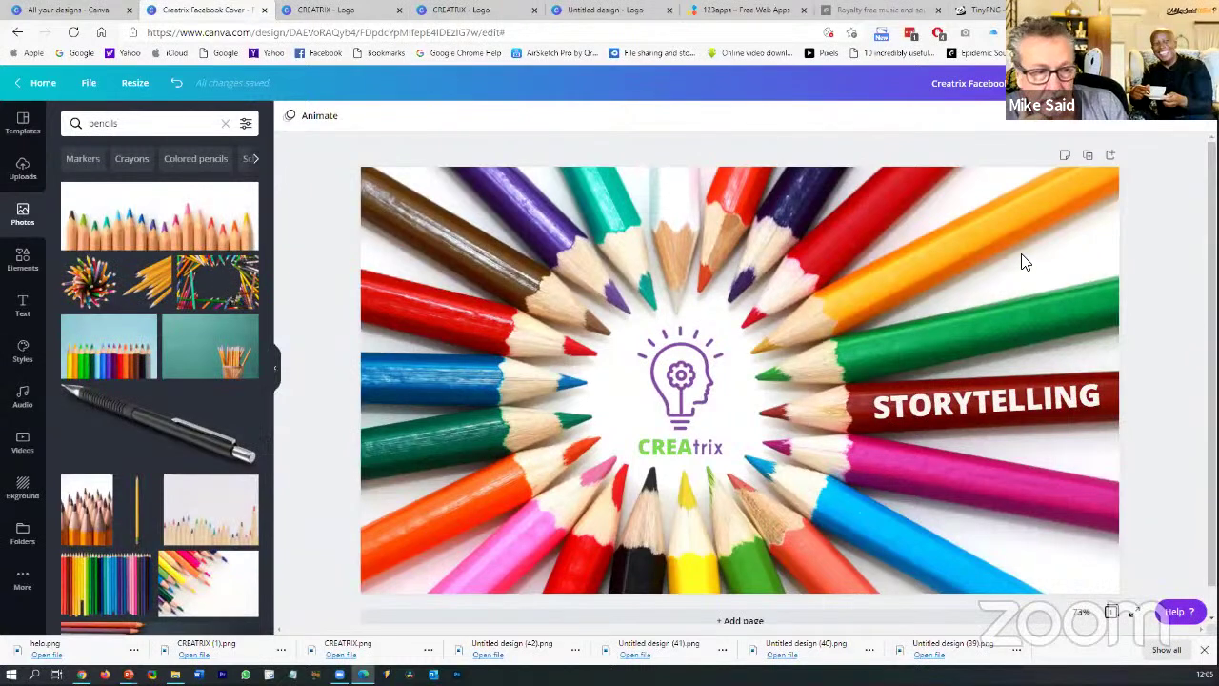
# Duplicate the cover page and replace the copy's background with the photo of coloured pencils framing a white space
pyautogui.click(1088, 157)
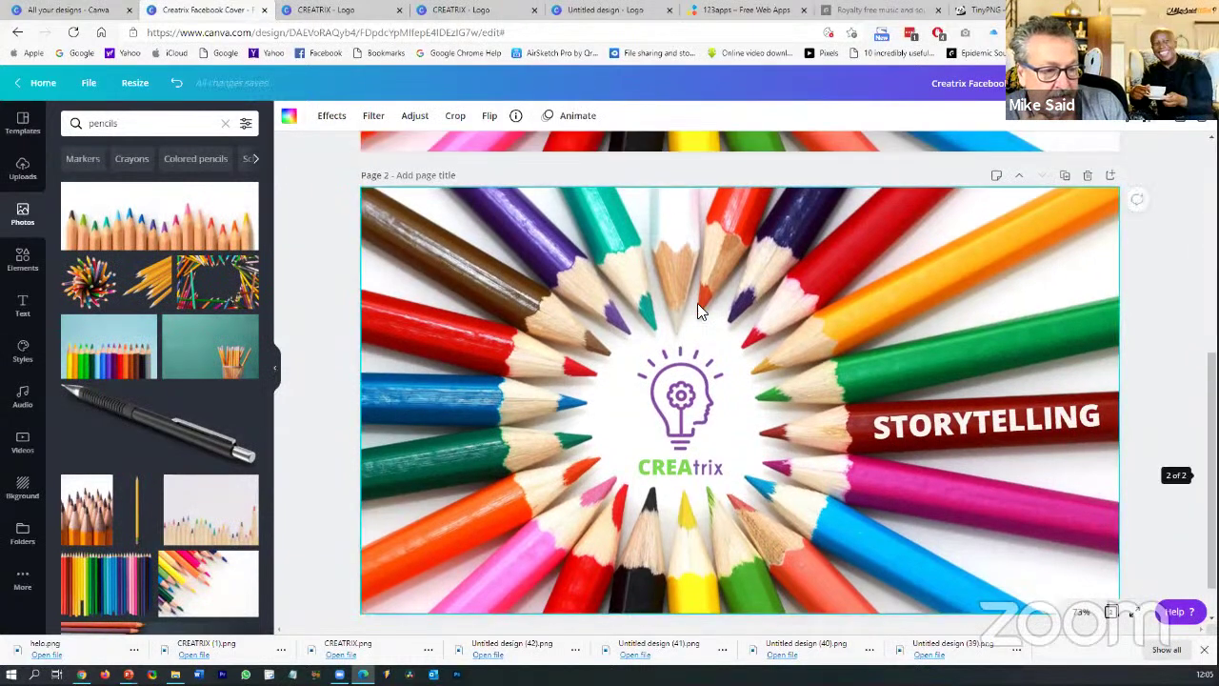
pyautogui.click(217, 294)
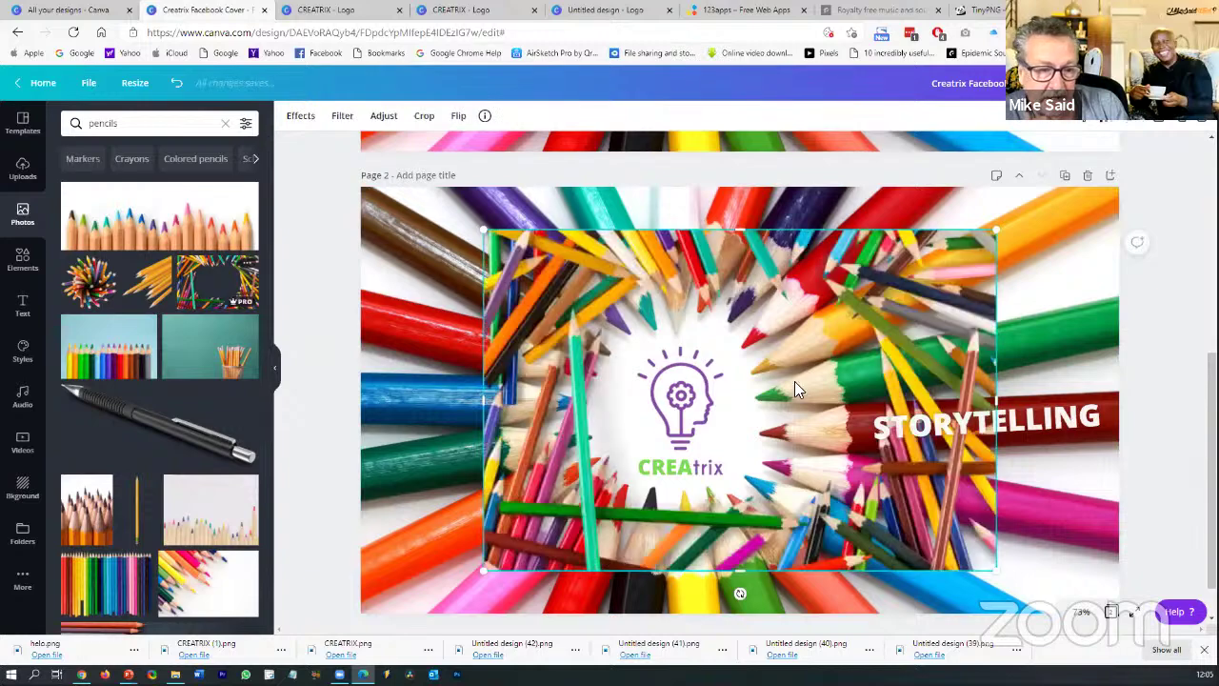
pyautogui.rightClick(912, 354)
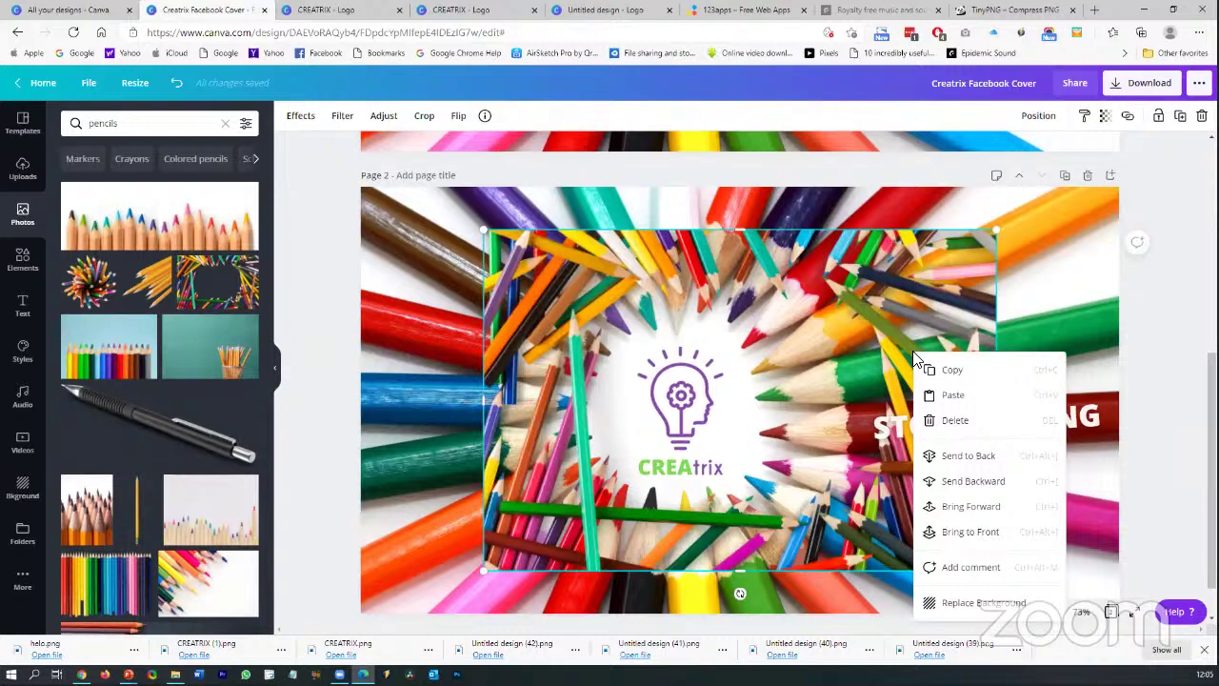
pyautogui.click(952, 602)
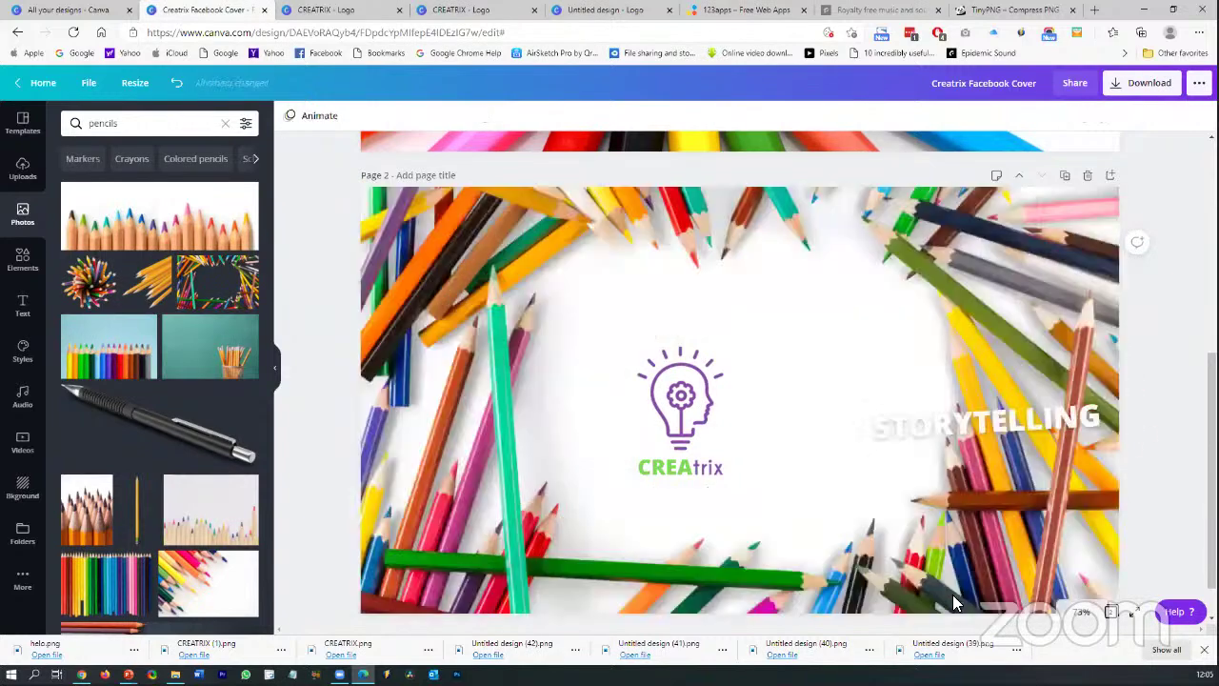
# Enlarge the CREAtrix logo on page 2 and reposition it within the white space between the pencils
pyautogui.click(630, 352)
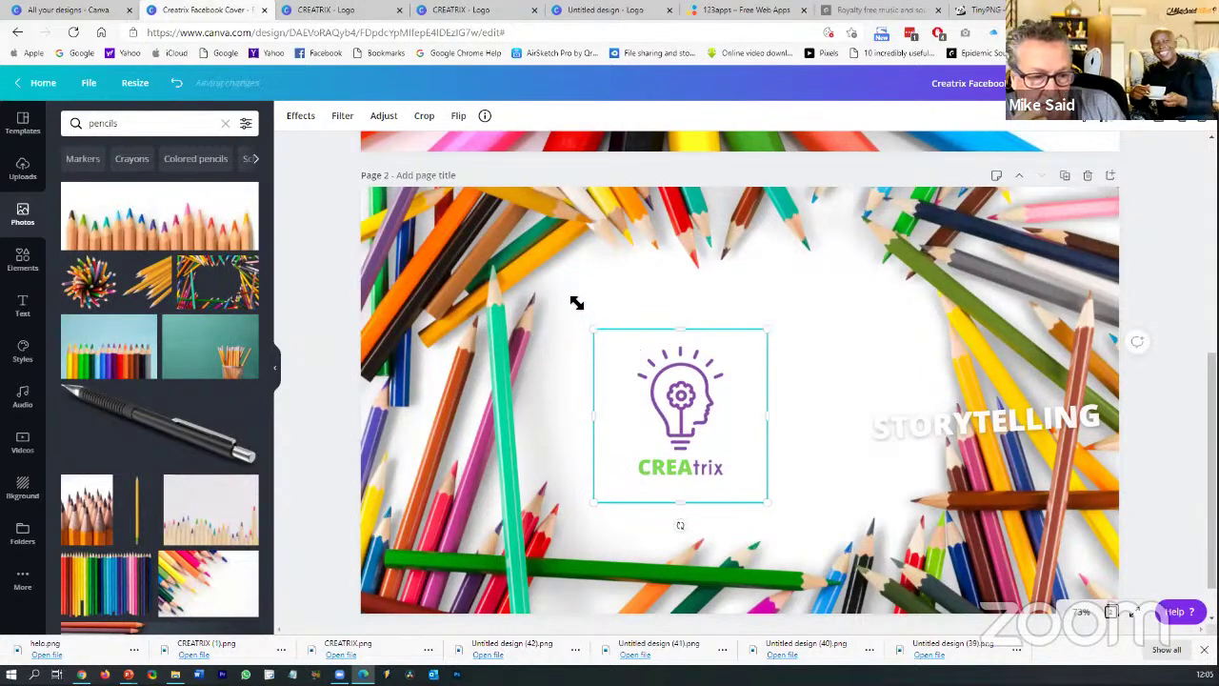
pyautogui.moveTo(576, 303); pyautogui.dragTo(548, 278)
pyautogui.moveTo(679, 383); pyautogui.dragTo(724, 374)
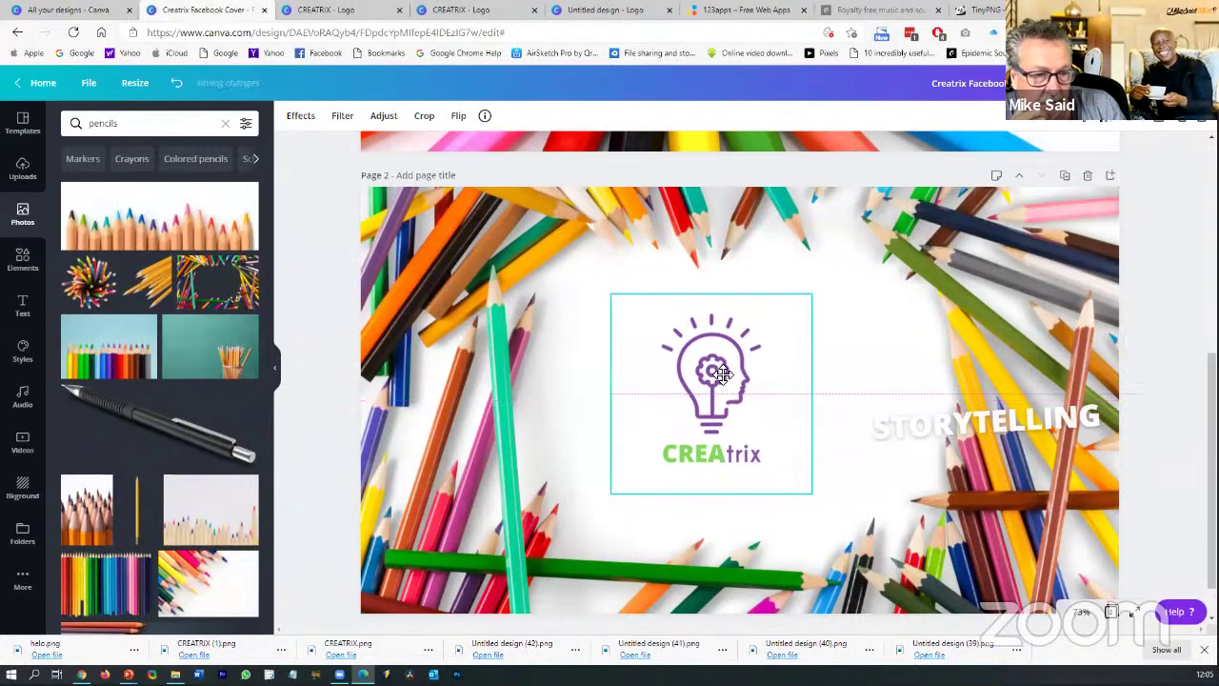
# Compare the two versions of the cover and delete page 2
pyautogui.scroll(5, 848, 366)
pyautogui.scroll(-5, 841, 377)
pyautogui.scroll(4, 952, 400)
pyautogui.scroll(-3, 1090, 433)
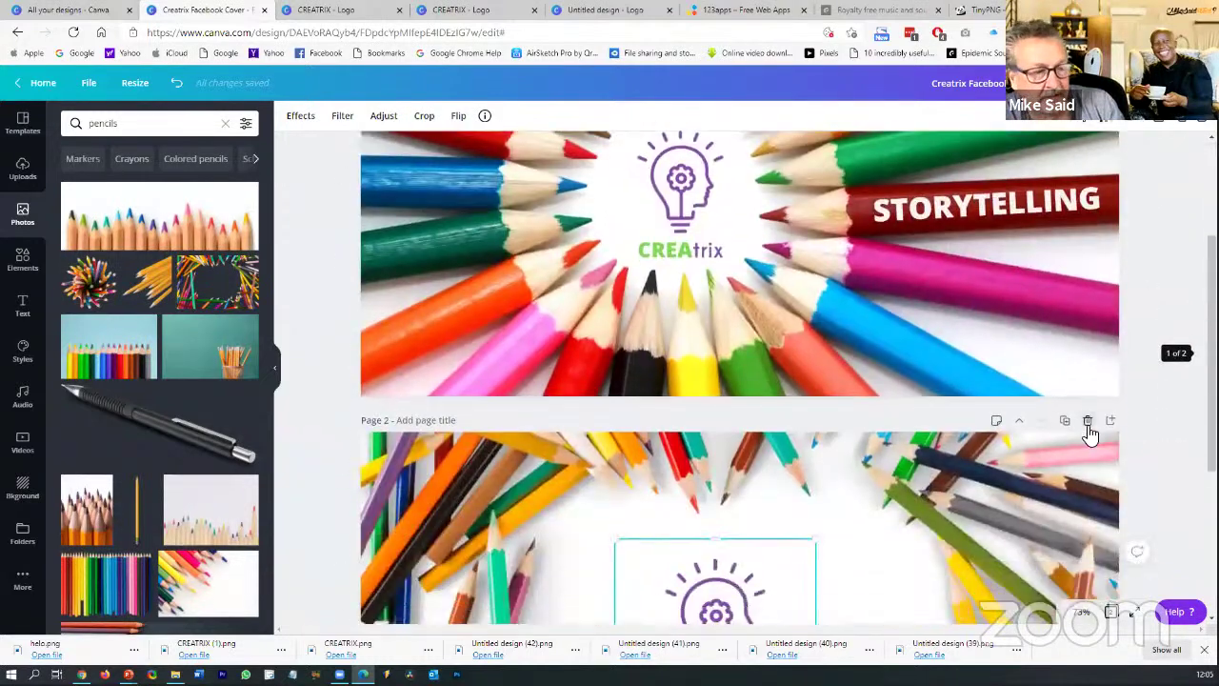
pyautogui.click(1088, 425)
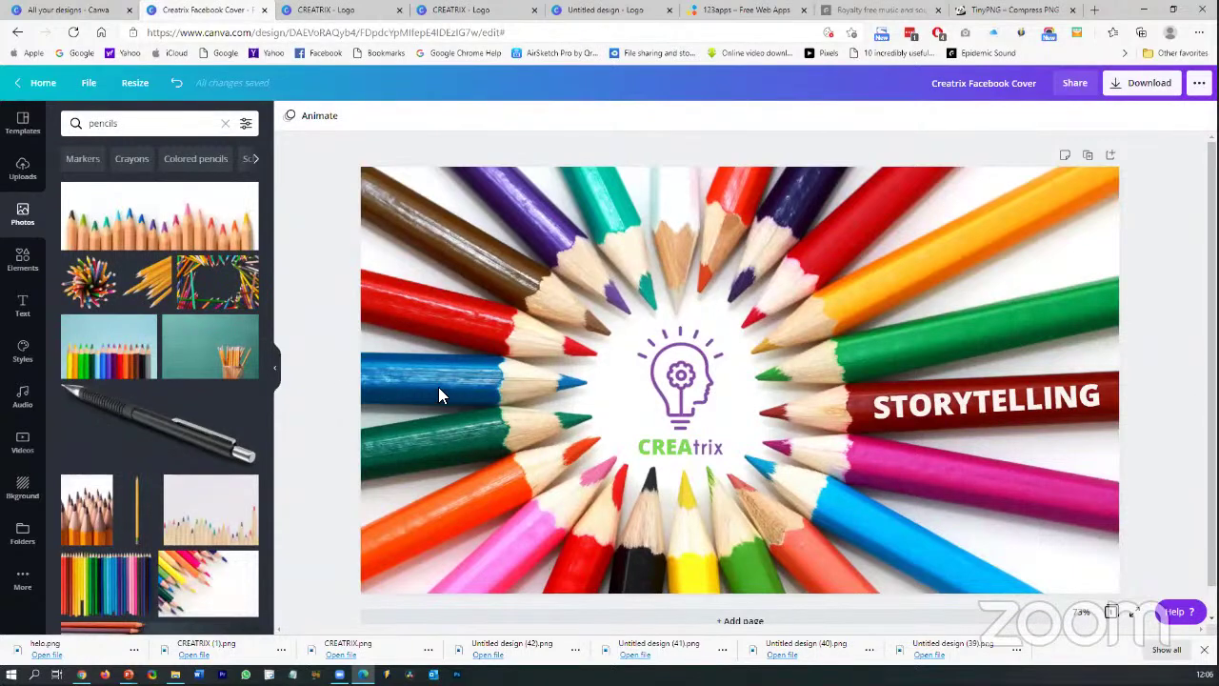
# Duplicate the cover page again, and swap page 1's background for the photo of coloured pencils framing a white space
pyautogui.scroll(-1, 508, 399)
pyautogui.scroll(1, 789, 282)
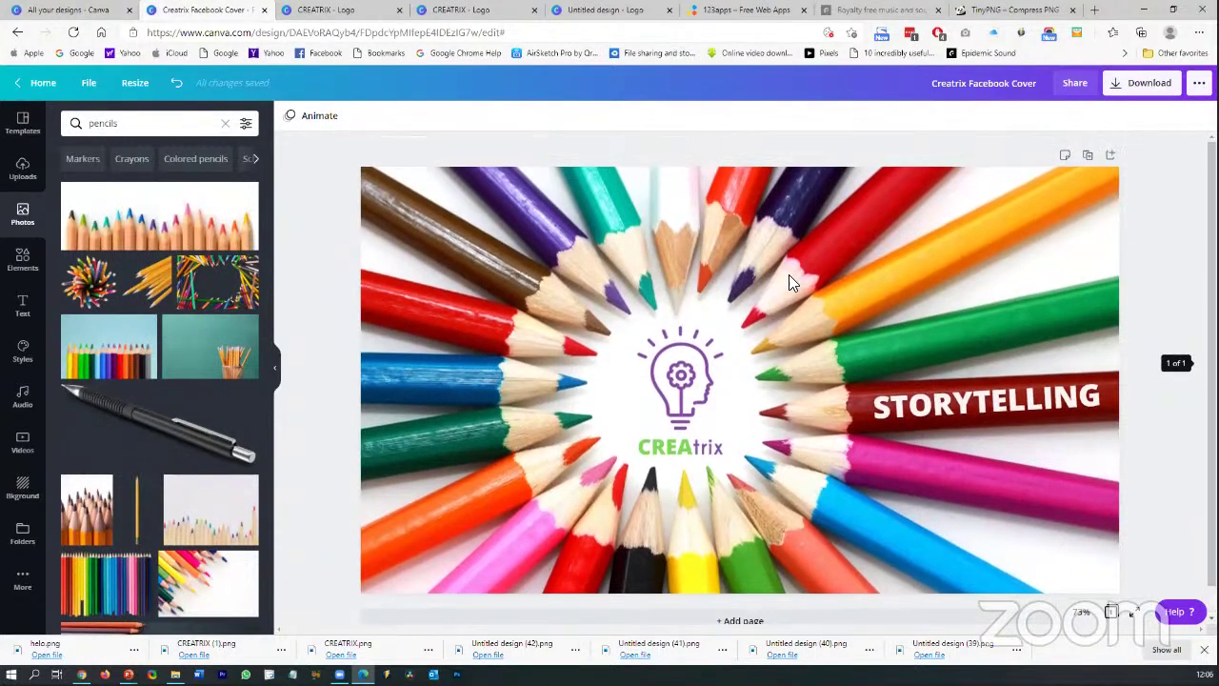
pyautogui.click(1088, 156)
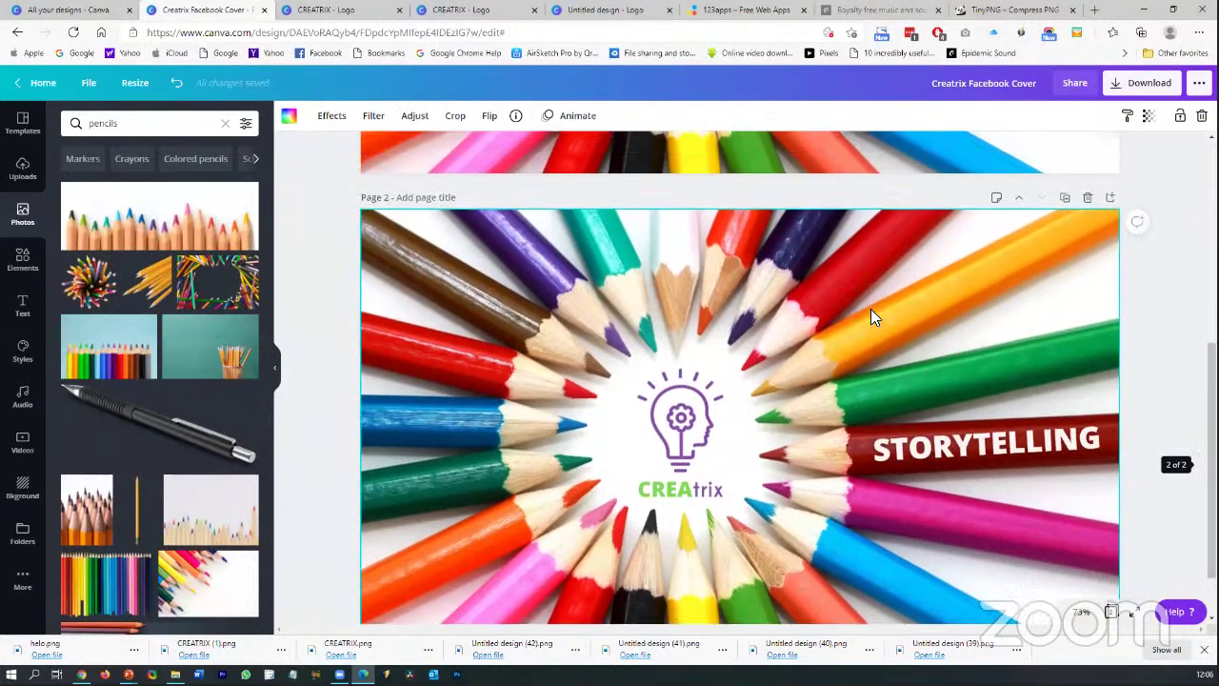
pyautogui.scroll(3, 870, 308)
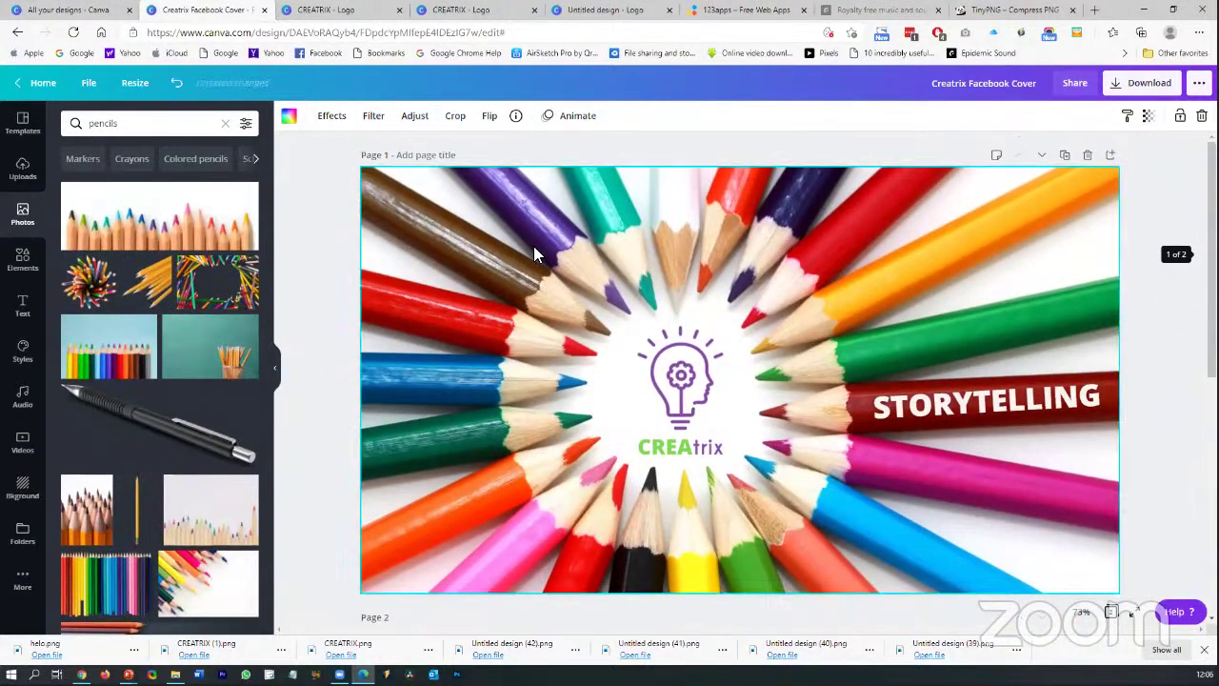
pyautogui.press('Delete')
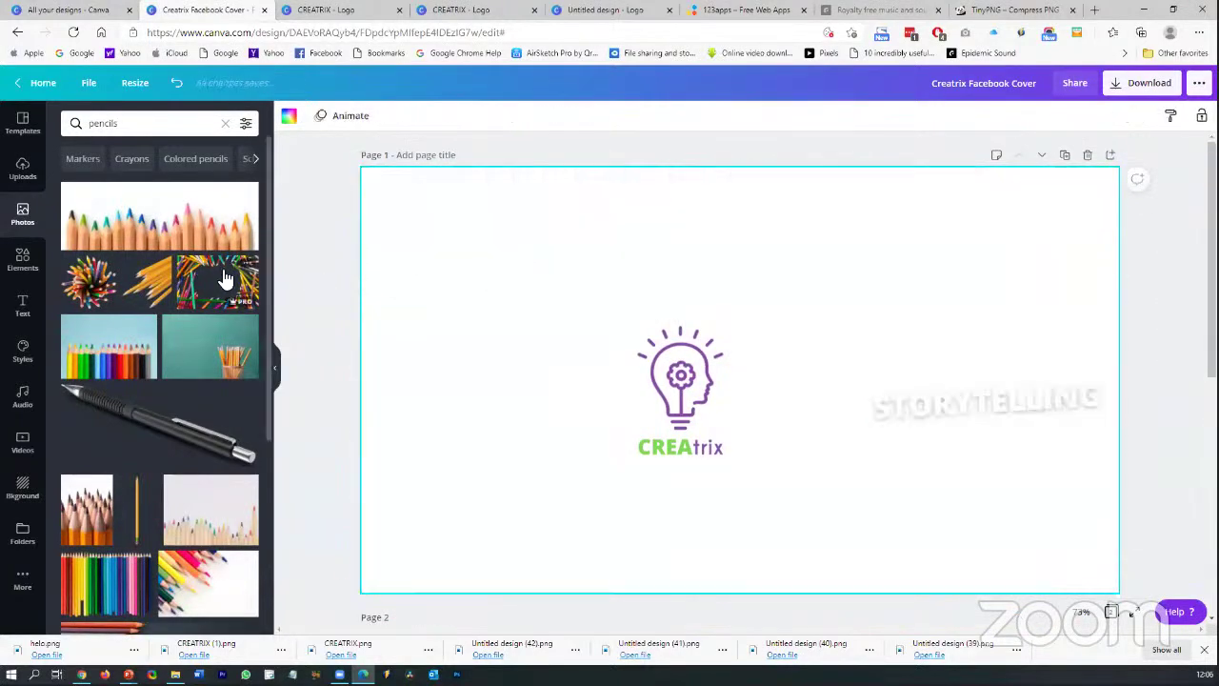
pyautogui.click(225, 275)
pyautogui.rightClick(728, 314)
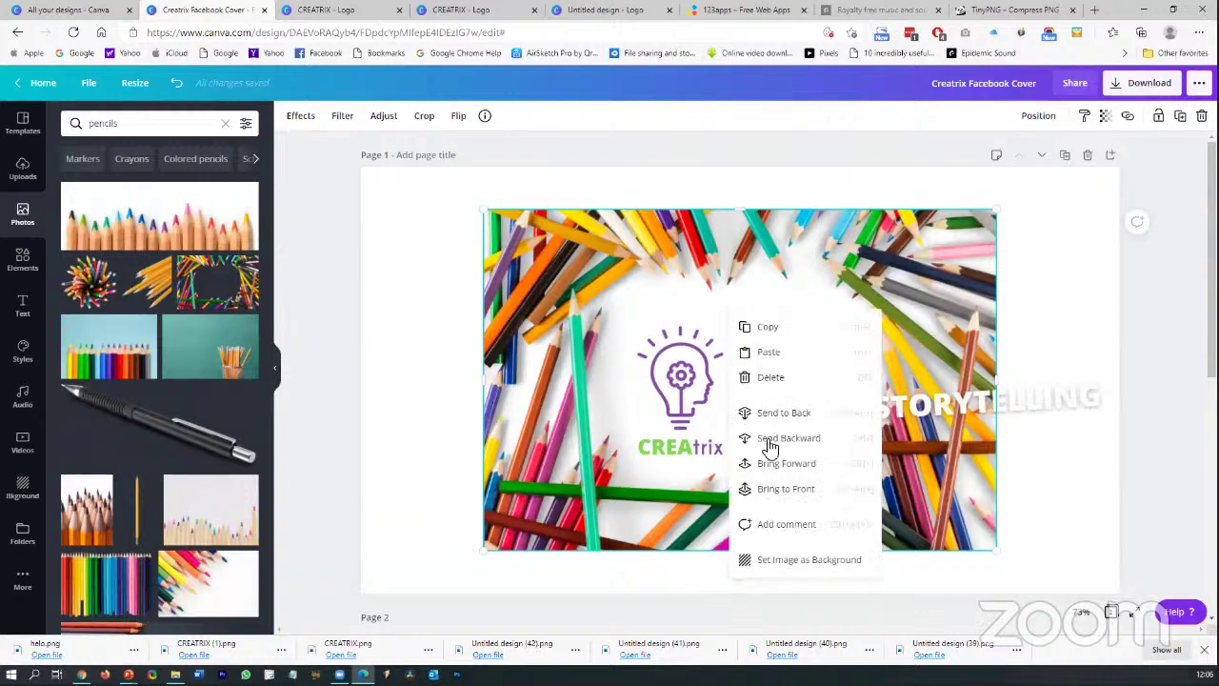
pyautogui.click(786, 562)
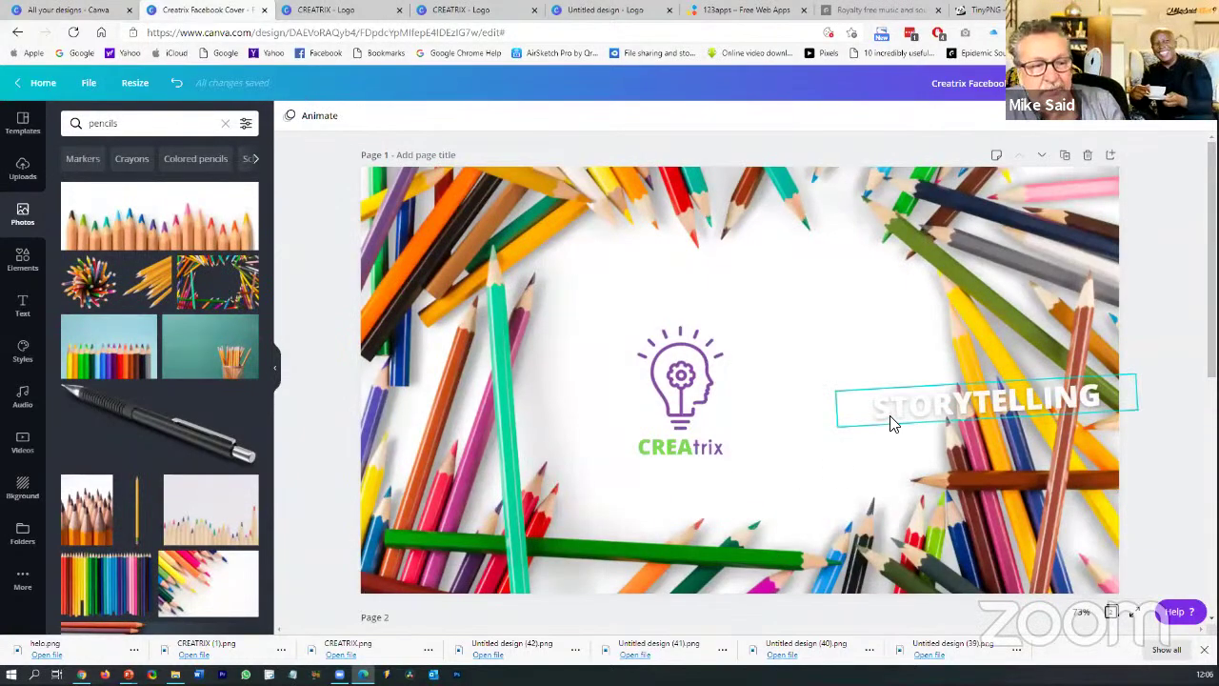
# Compare both pages and delete page 1 with the pencil-frame background
pyautogui.scroll(-5, 780, 403)
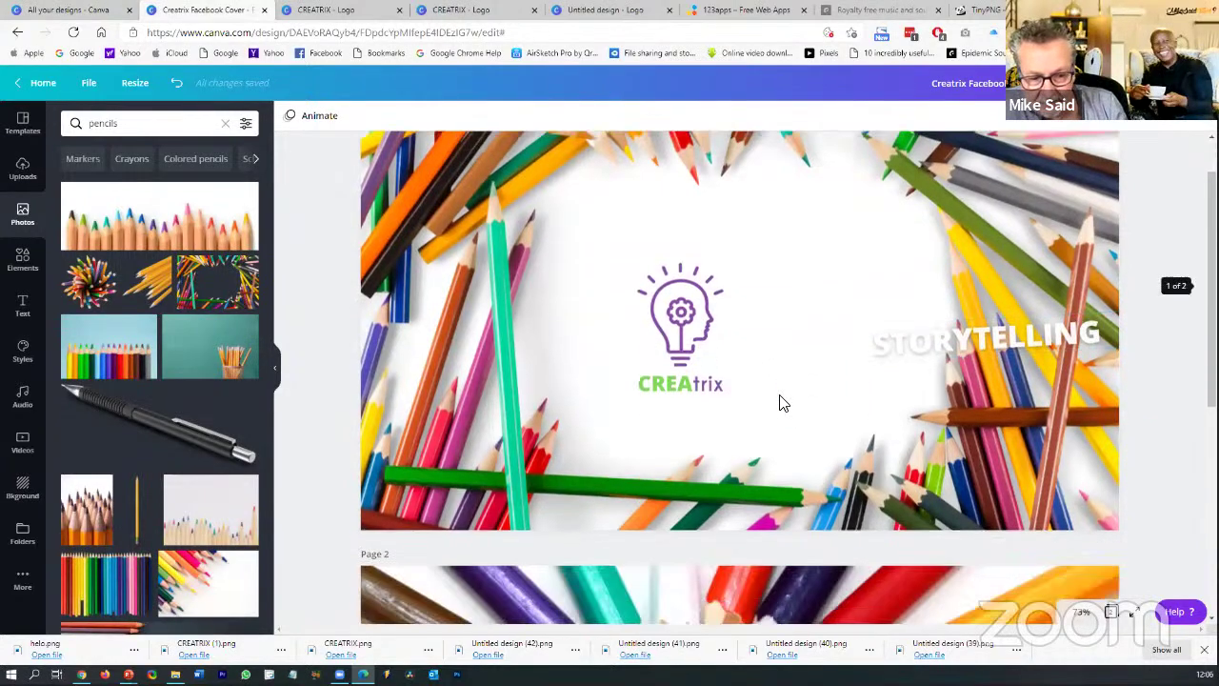
pyautogui.scroll(5, 779, 394)
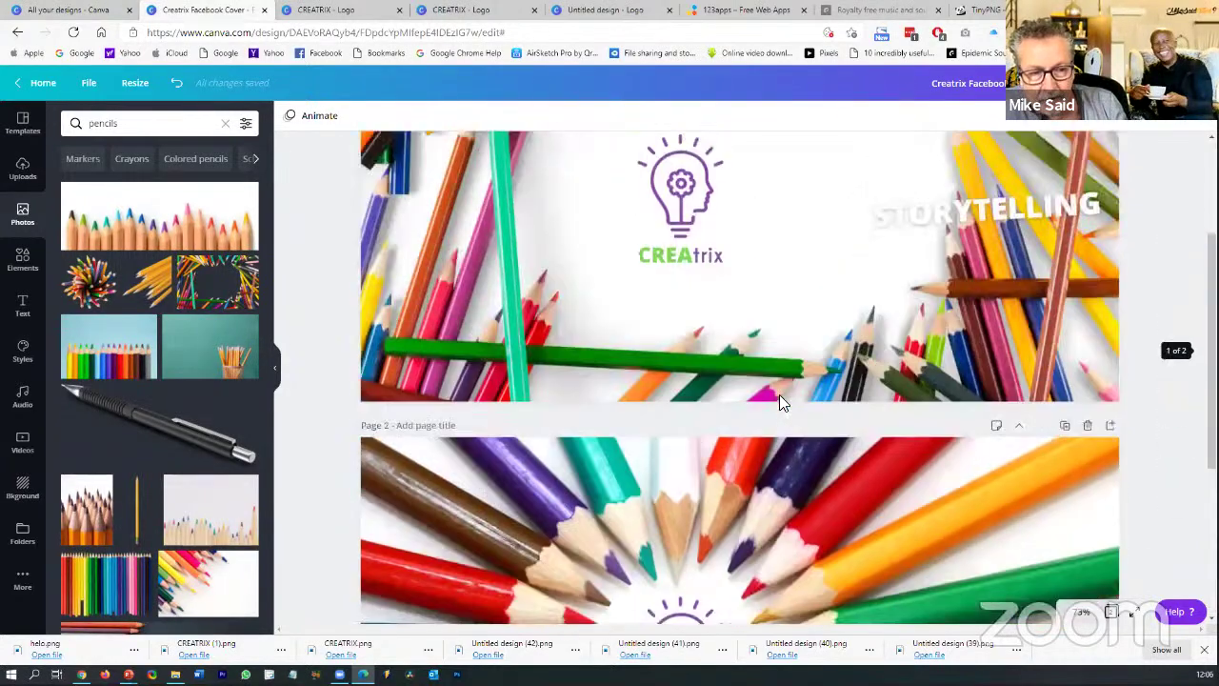
pyautogui.scroll(-5, 779, 394)
pyautogui.scroll(5, 779, 394)
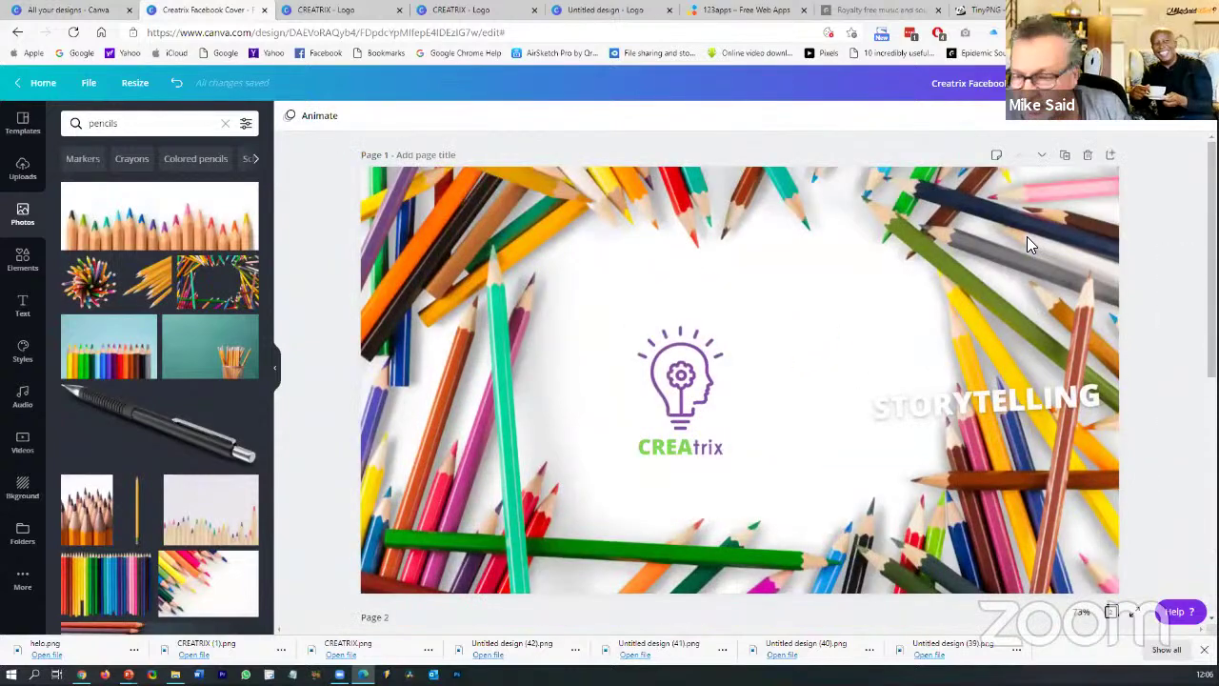
pyautogui.click(1086, 156)
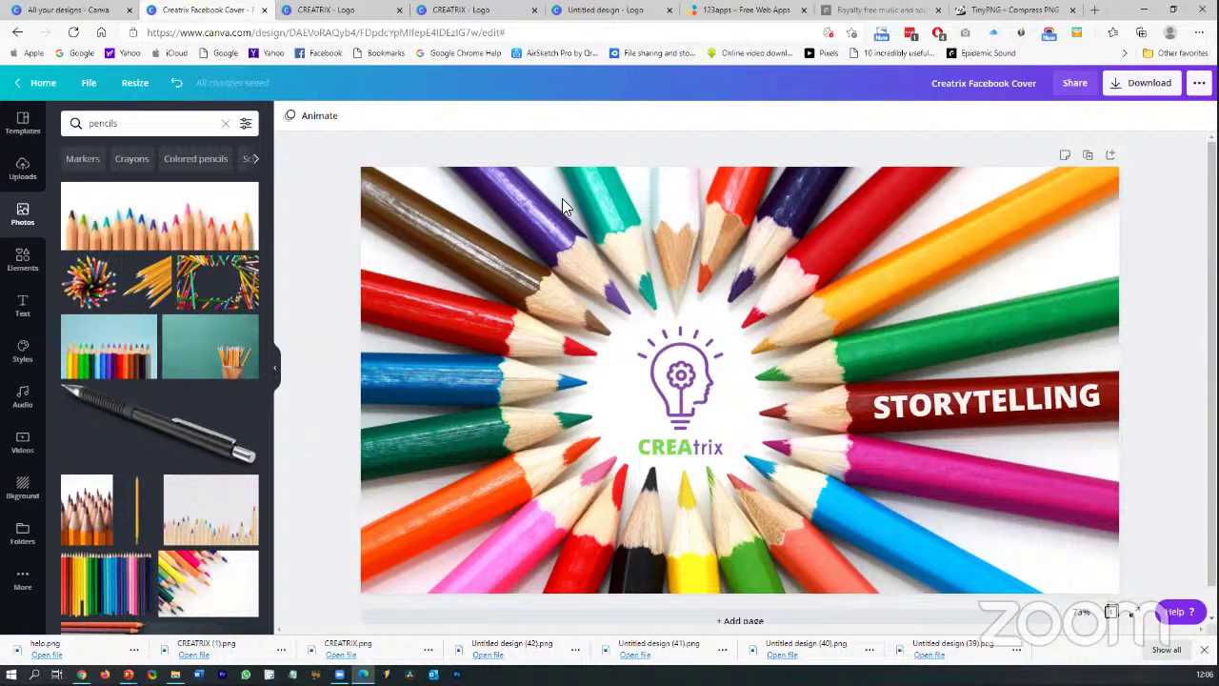
# Check the cover's publishing options, and open the account settings from the designs overview
pyautogui.click(1199, 82)
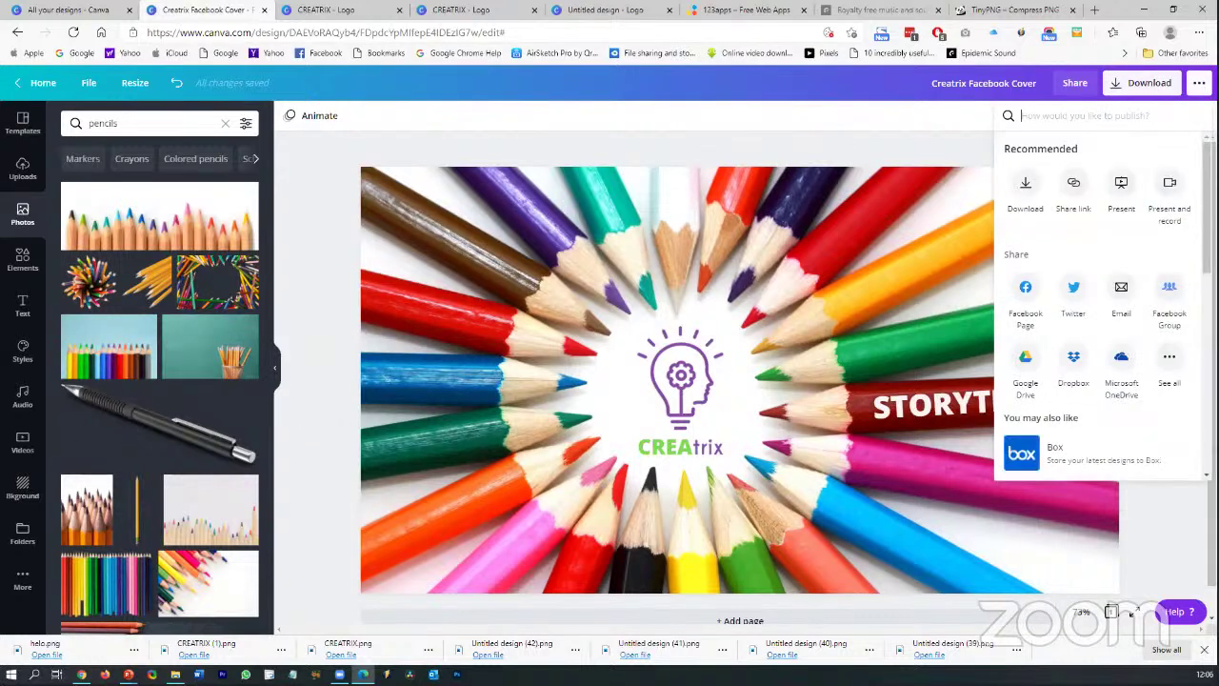
pyautogui.press('Escape')
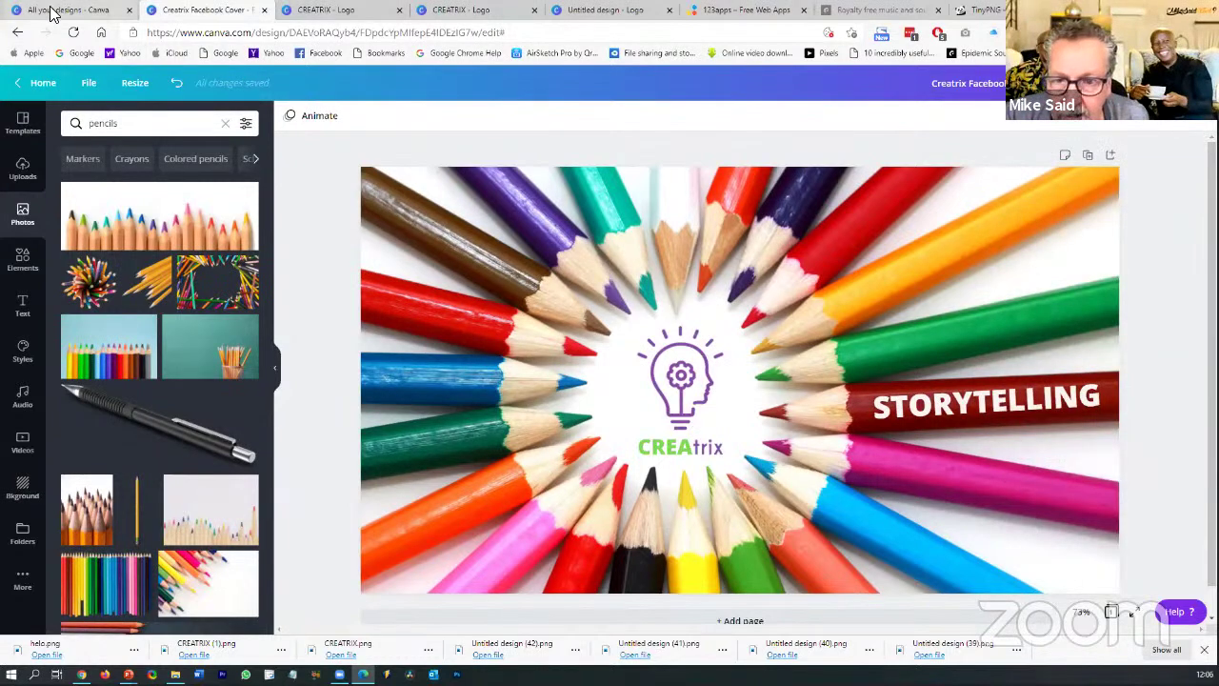
pyautogui.click(96, 11)
pyautogui.click(1114, 200)
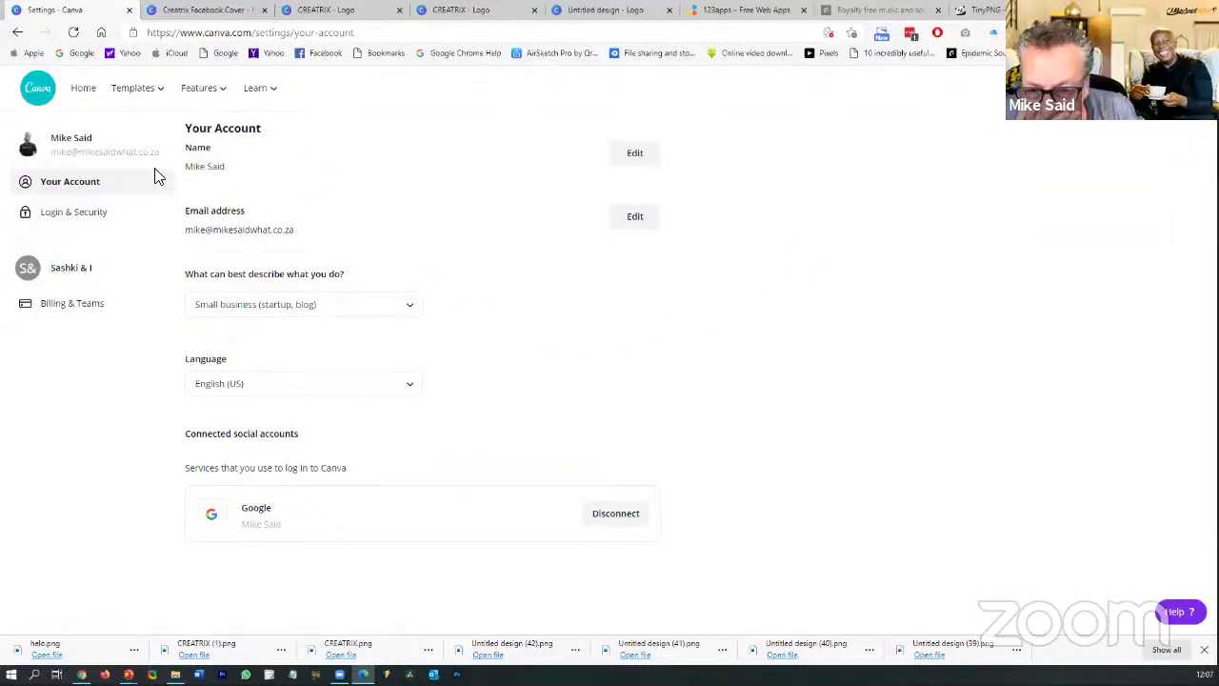
# Go to the home page, reopen the account settings to review them, and return to the home page
pyautogui.click(208, 93)
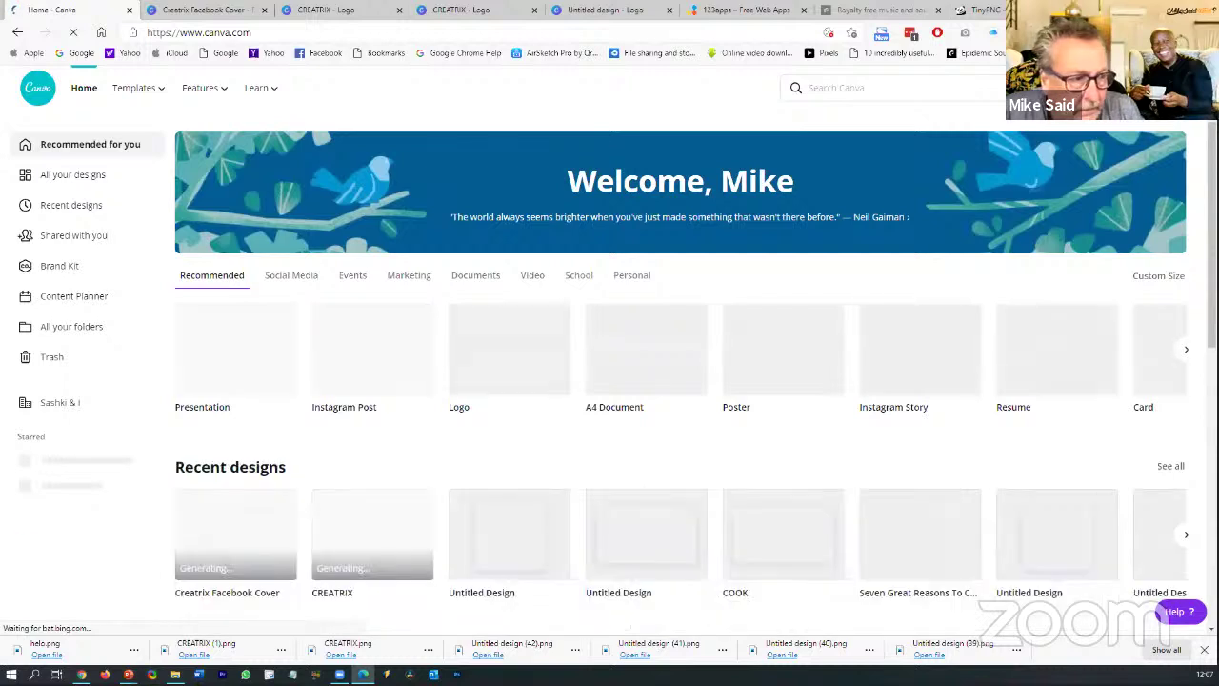
pyautogui.click(1178, 88)
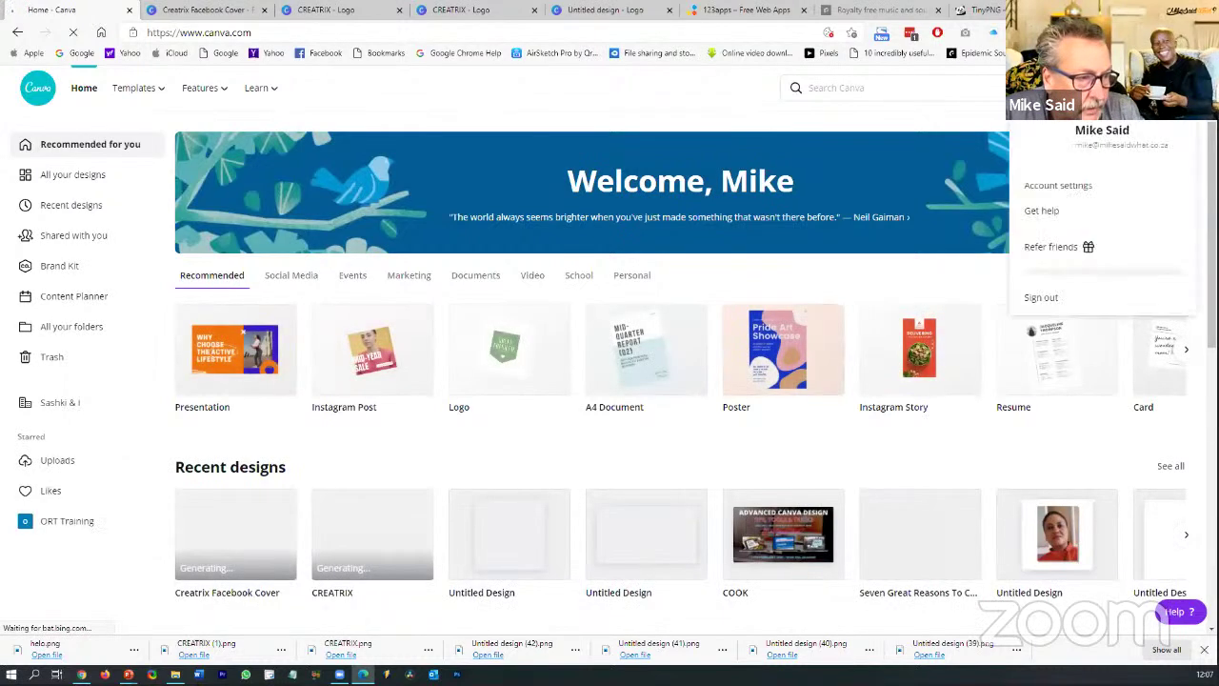
pyautogui.click(1059, 186)
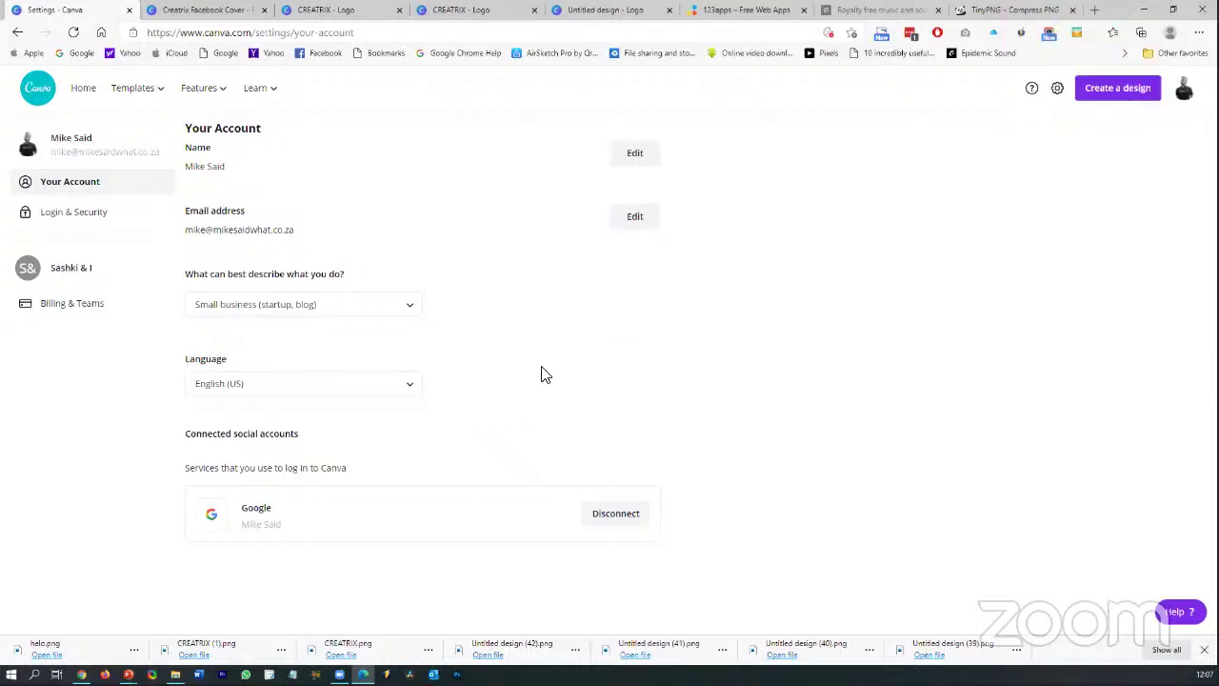
pyautogui.click(33, 92)
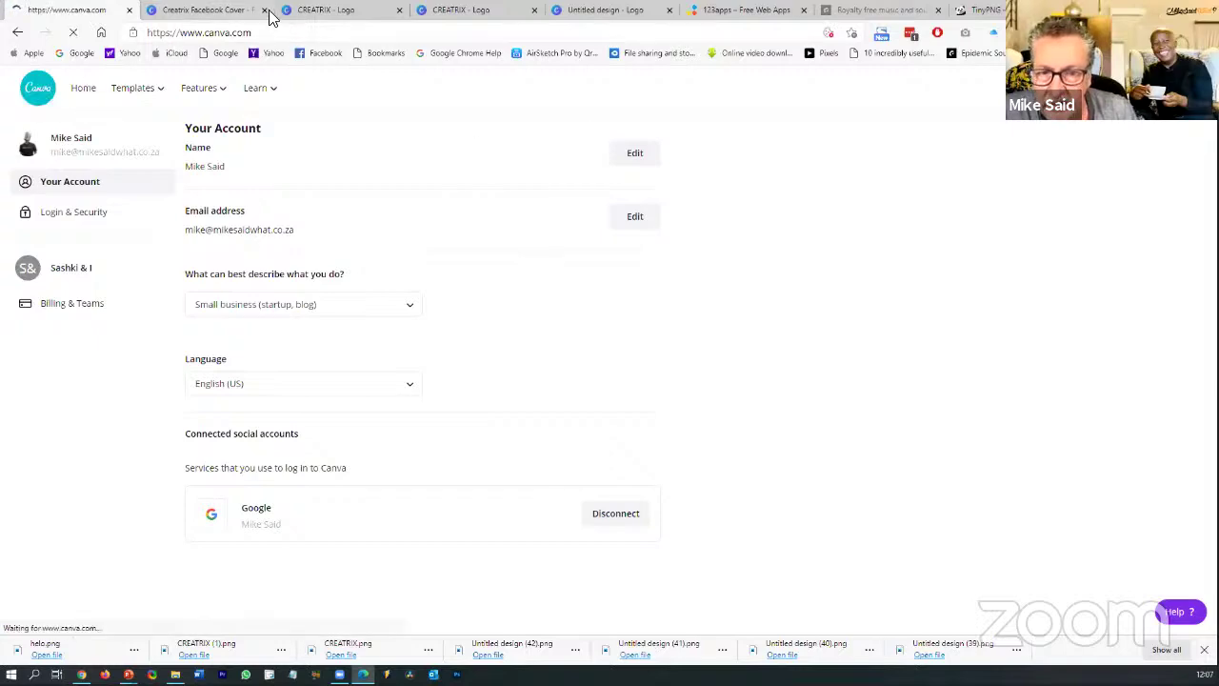
# Return to the Facebook cover and create a resized copy of it in the Instagram Post format
pyautogui.click(209, 12)
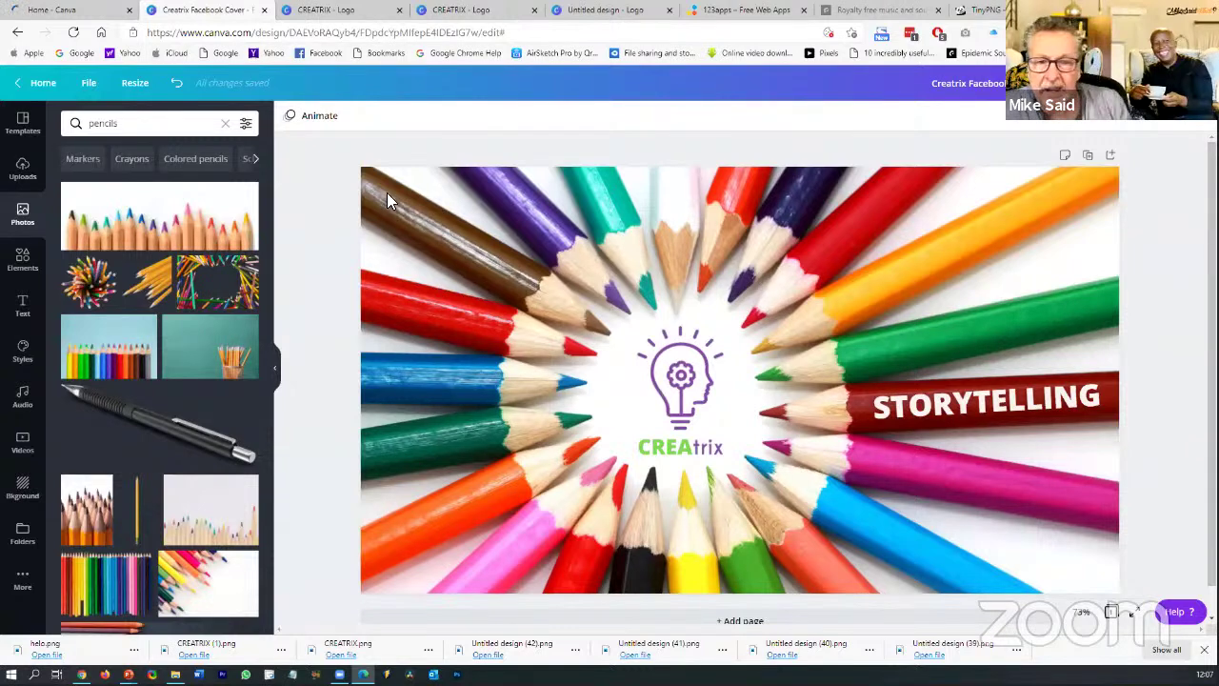
pyautogui.click(134, 84)
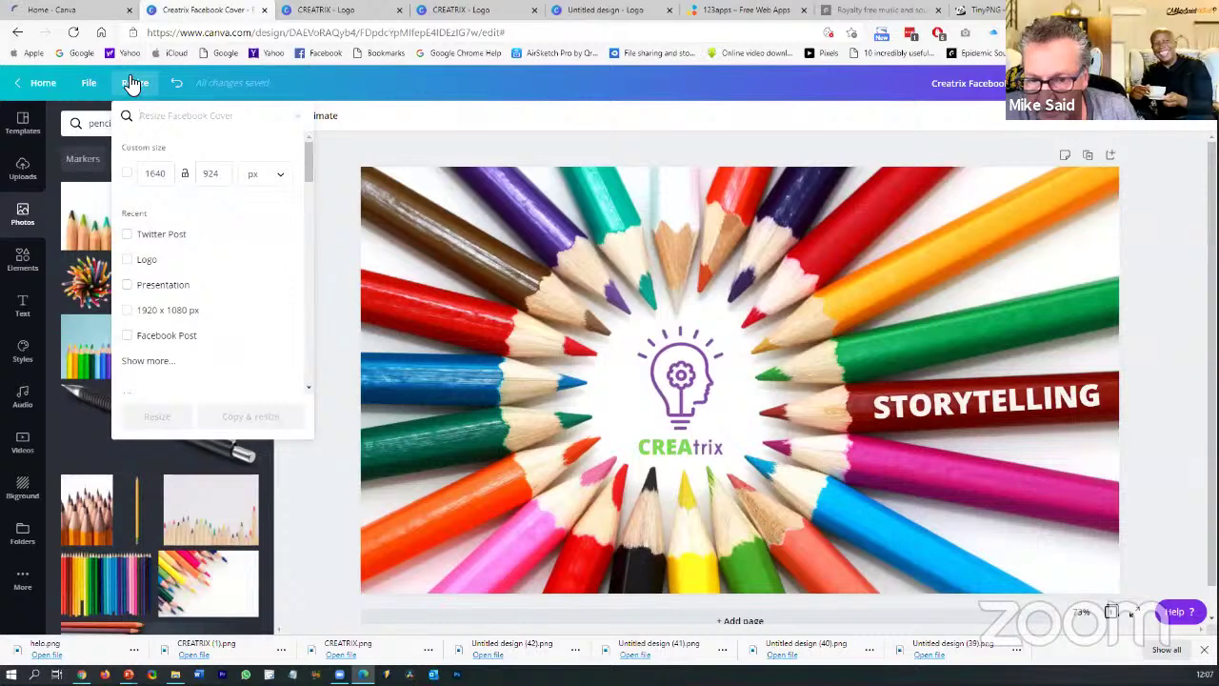
pyautogui.click(174, 115)
pyautogui.write('in')
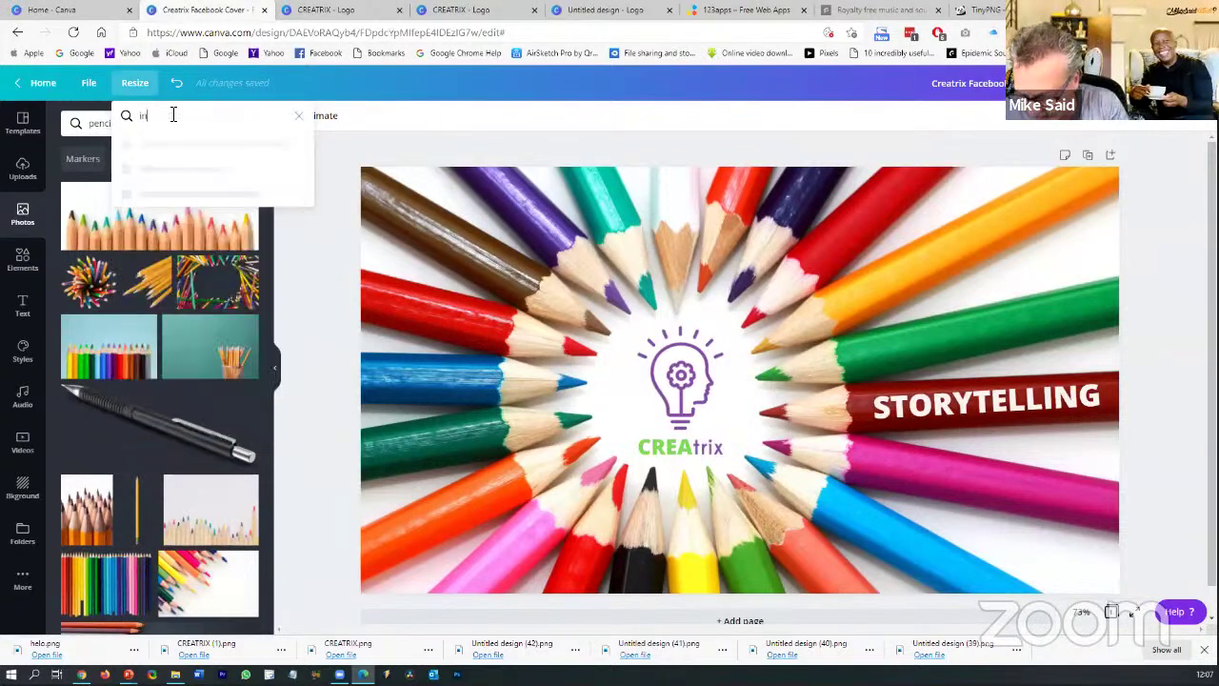
pyautogui.write('stagram')
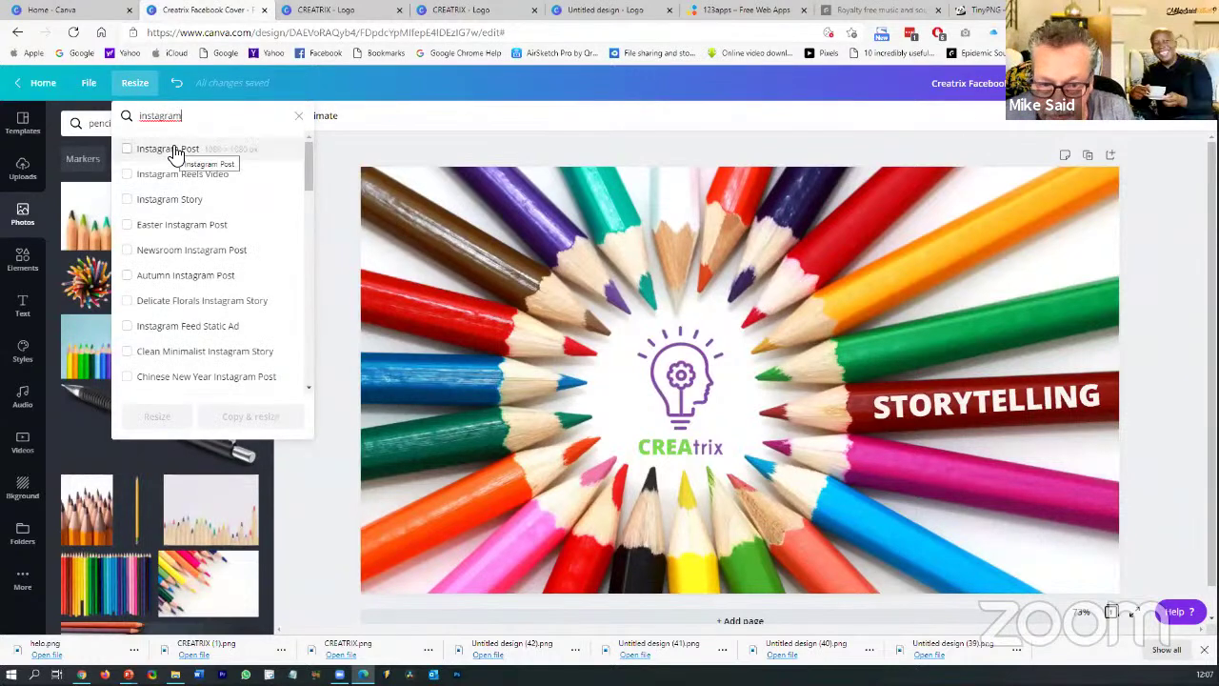
pyautogui.click(175, 154)
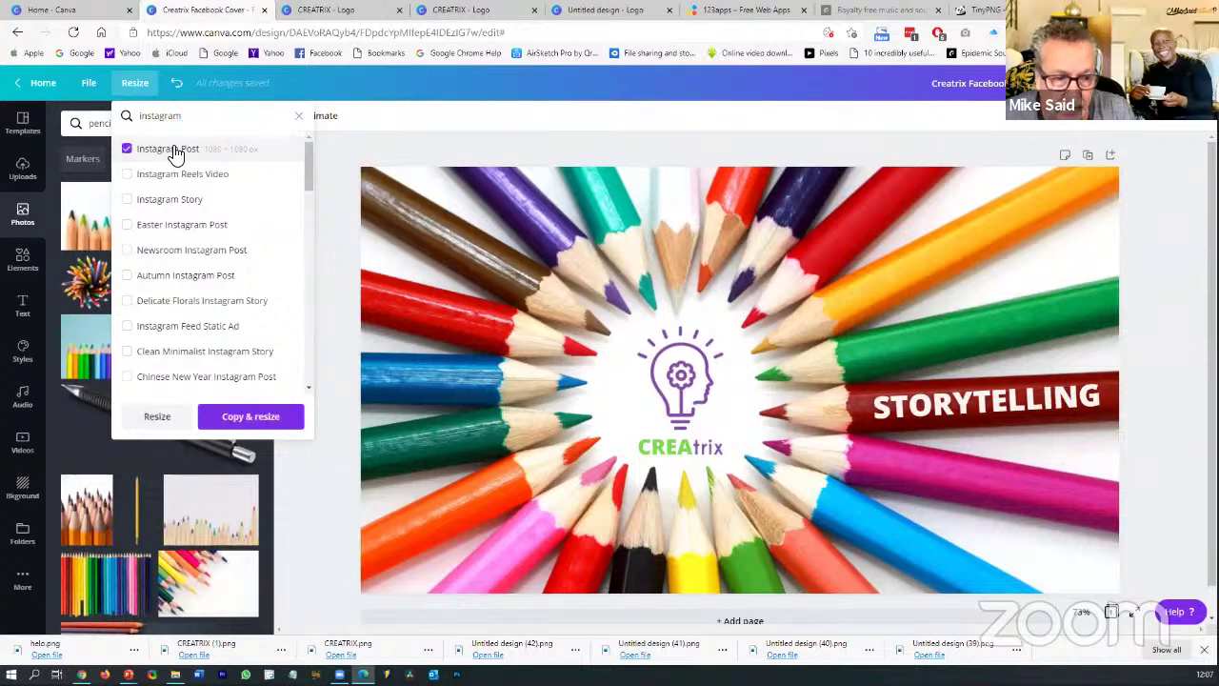
pyautogui.click(252, 419)
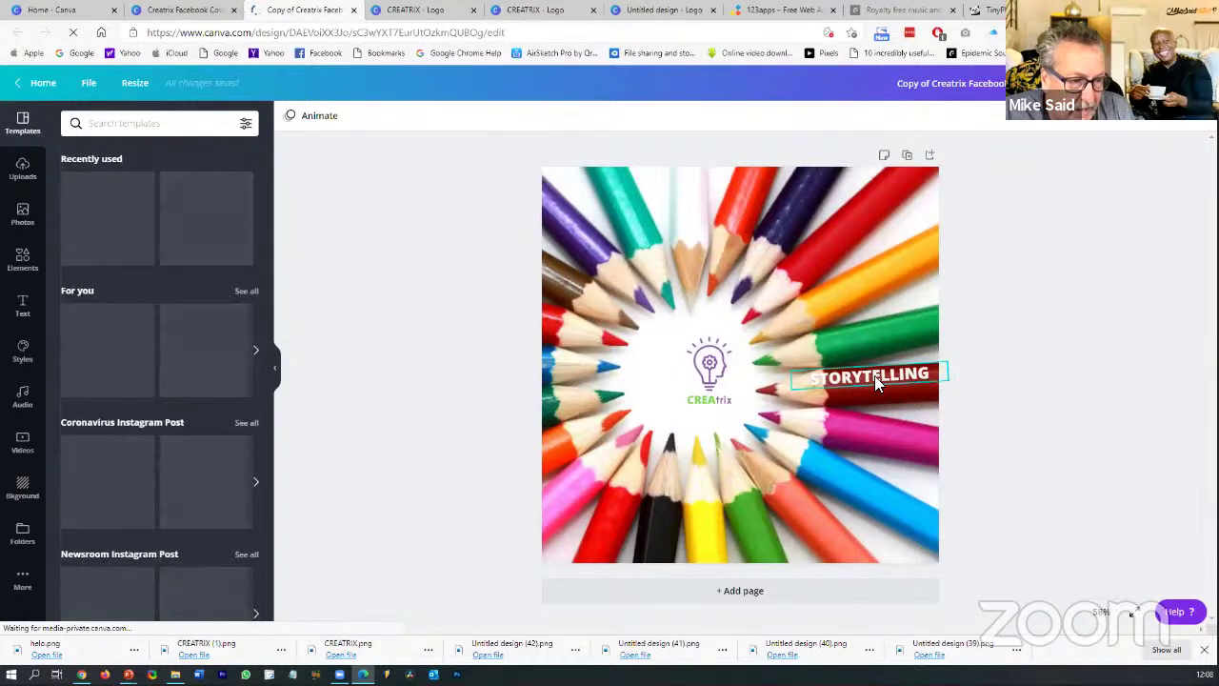
# Shrink the STORYTELLING text to fit on the dark red pencil, and enlarge the CREAtrix logo within the white centre circle
pyautogui.click(801, 377)
pyautogui.moveTo(792, 373); pyautogui.dragTo(903, 415)
pyautogui.click(709, 378)
pyautogui.moveTo(657, 424); pyautogui.dragTo(636, 445)
pyautogui.moveTo(631, 322); pyautogui.dragTo(618, 303)
pyautogui.moveTo(707, 372); pyautogui.dragTo(708, 372)
pyautogui.click(1048, 415)
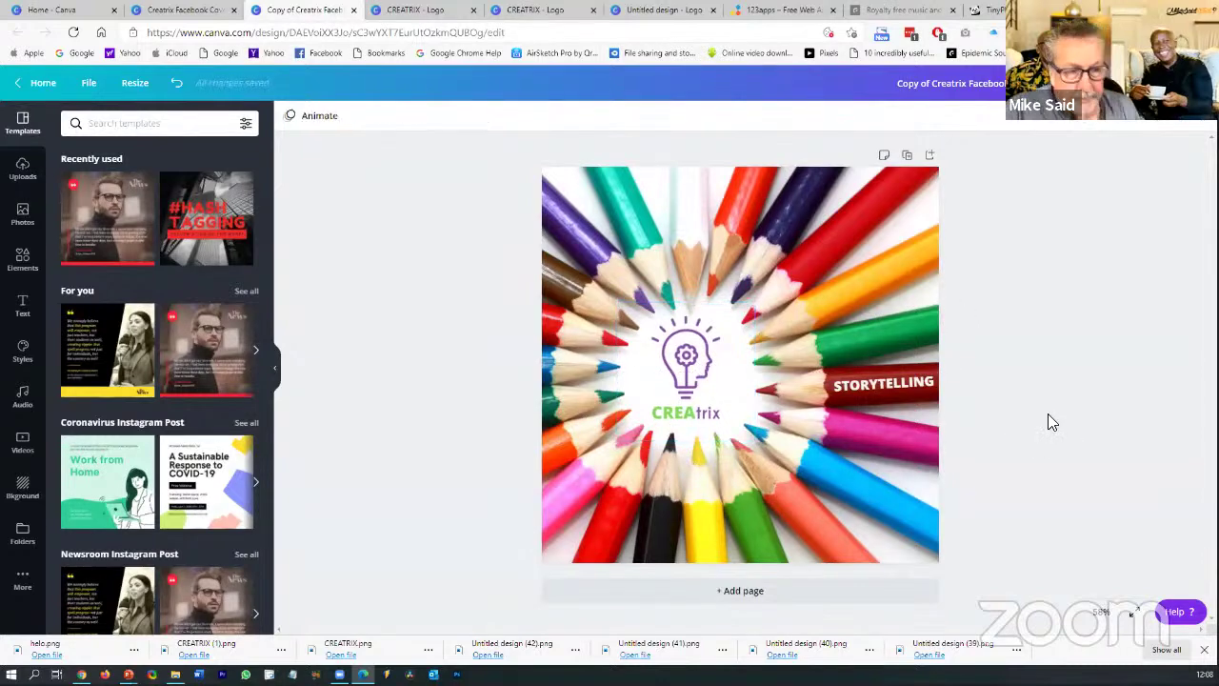
# Return to the Facebook cover and create a resized copy of it in the 11 × 8.5 in Brochure format
pyautogui.click(186, 11)
pyautogui.click(304, 11)
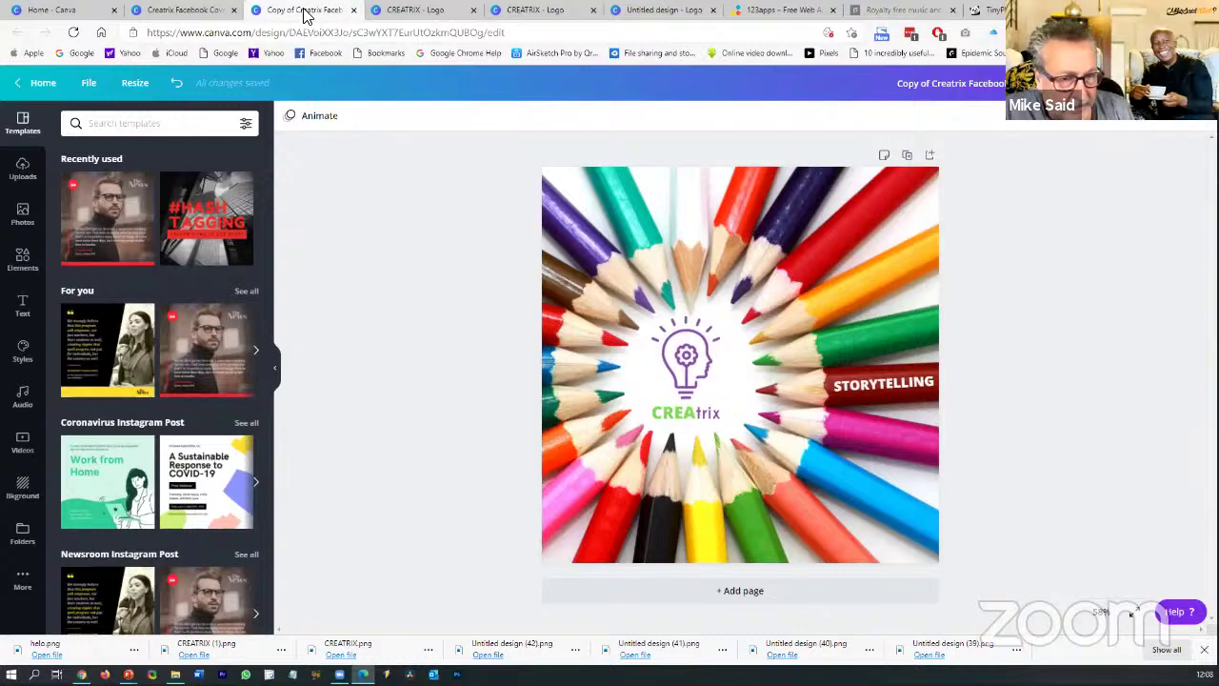
pyautogui.click(240, 11)
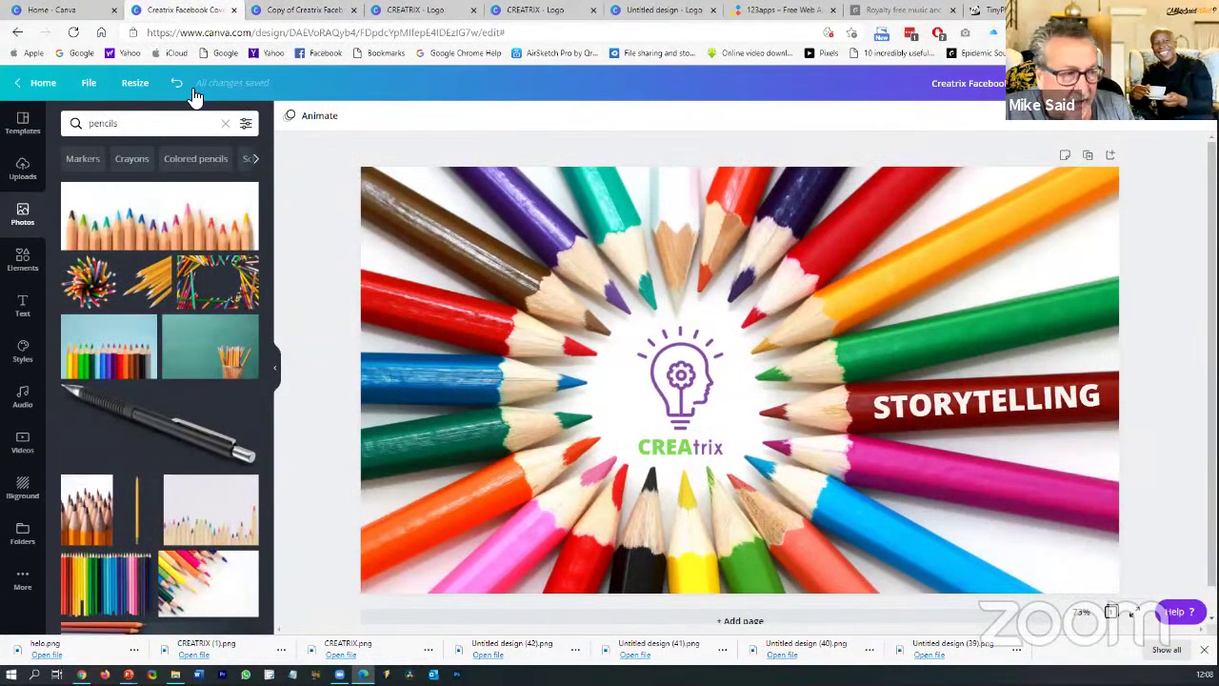
pyautogui.click(136, 83)
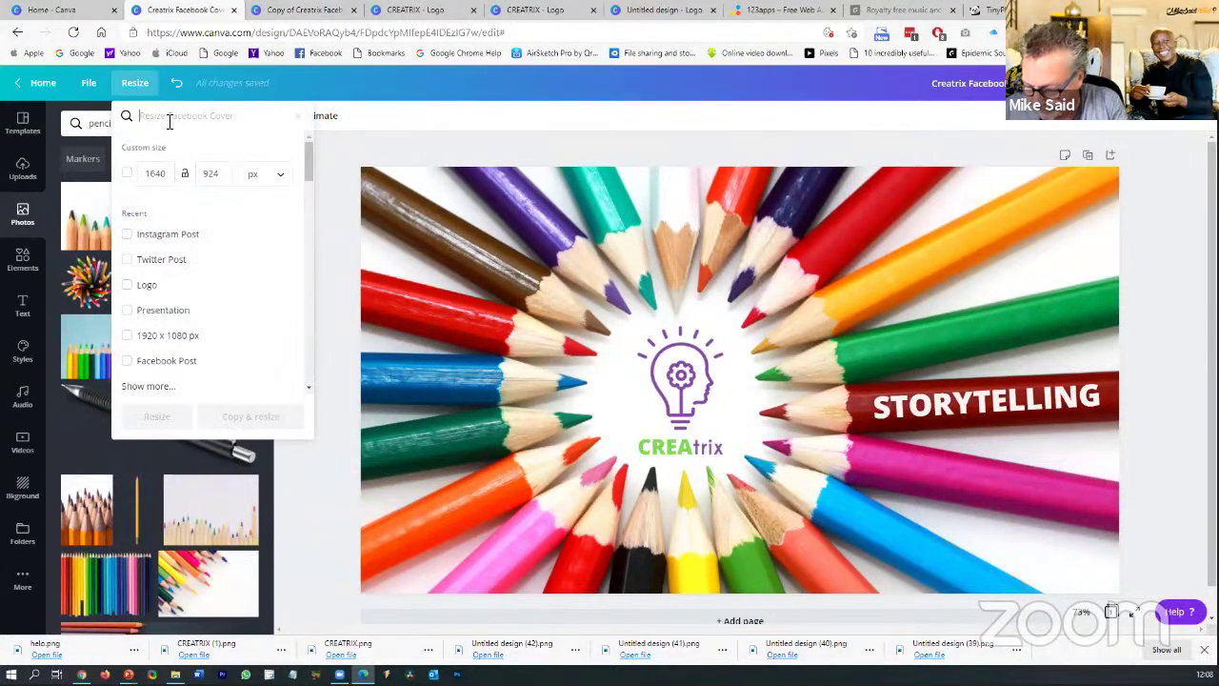
pyautogui.write('brochure')
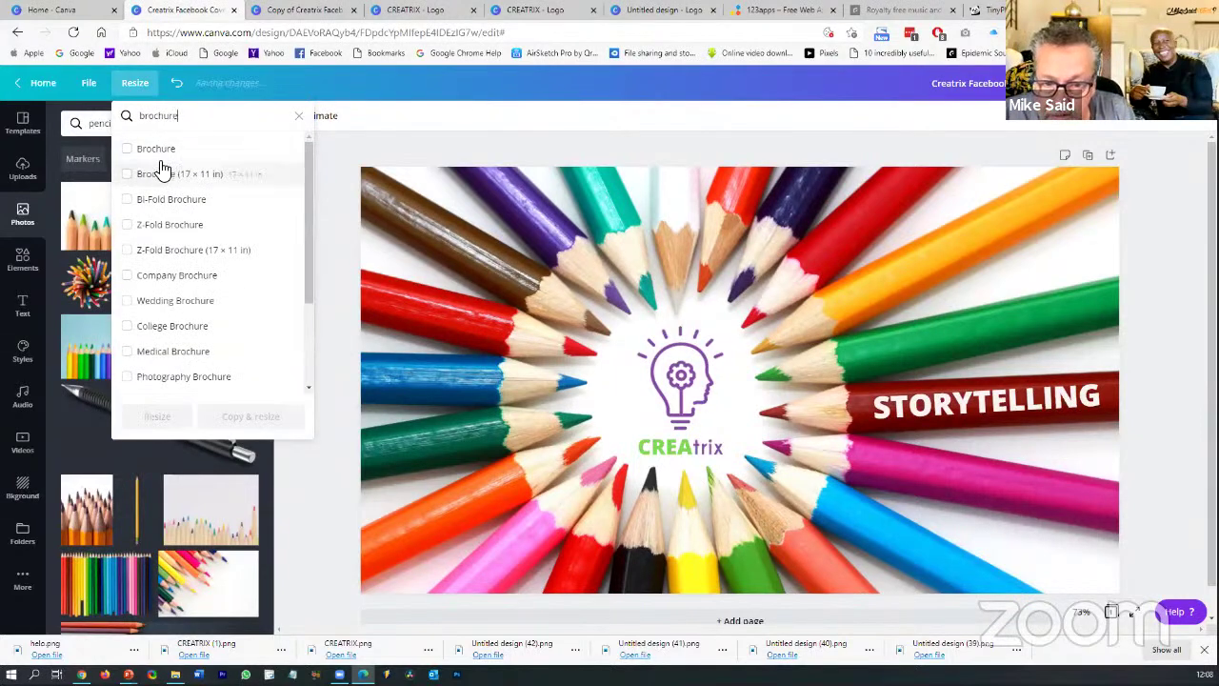
pyautogui.click(159, 155)
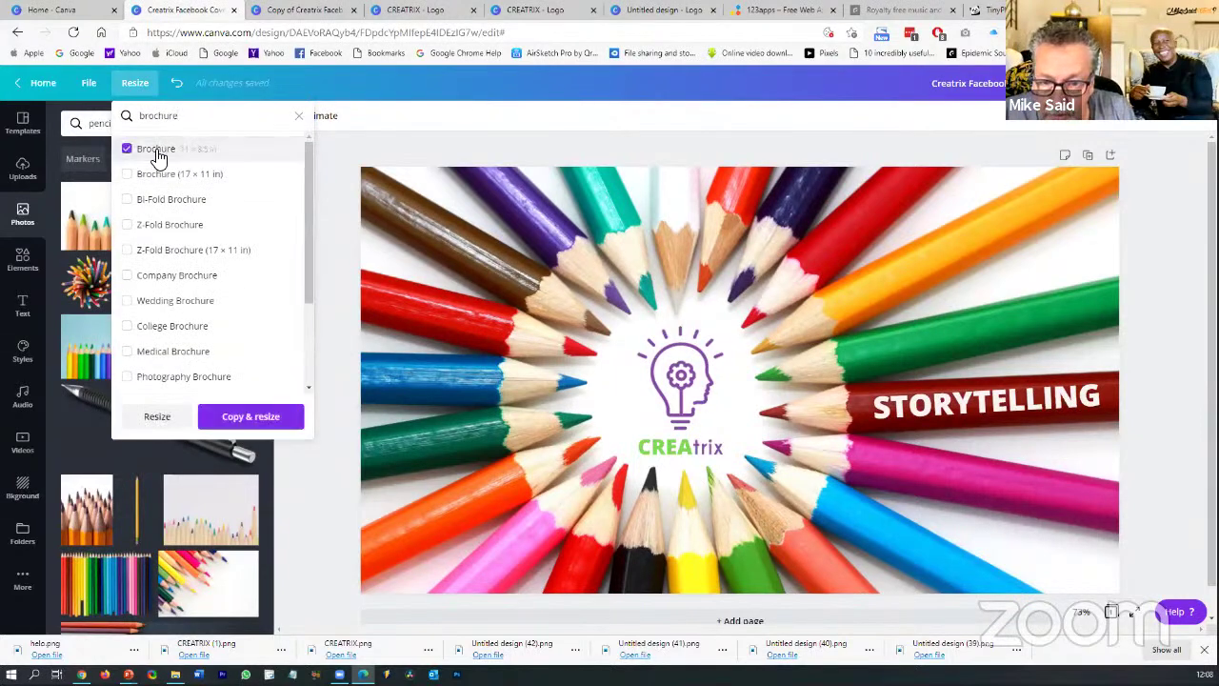
pyautogui.click(246, 417)
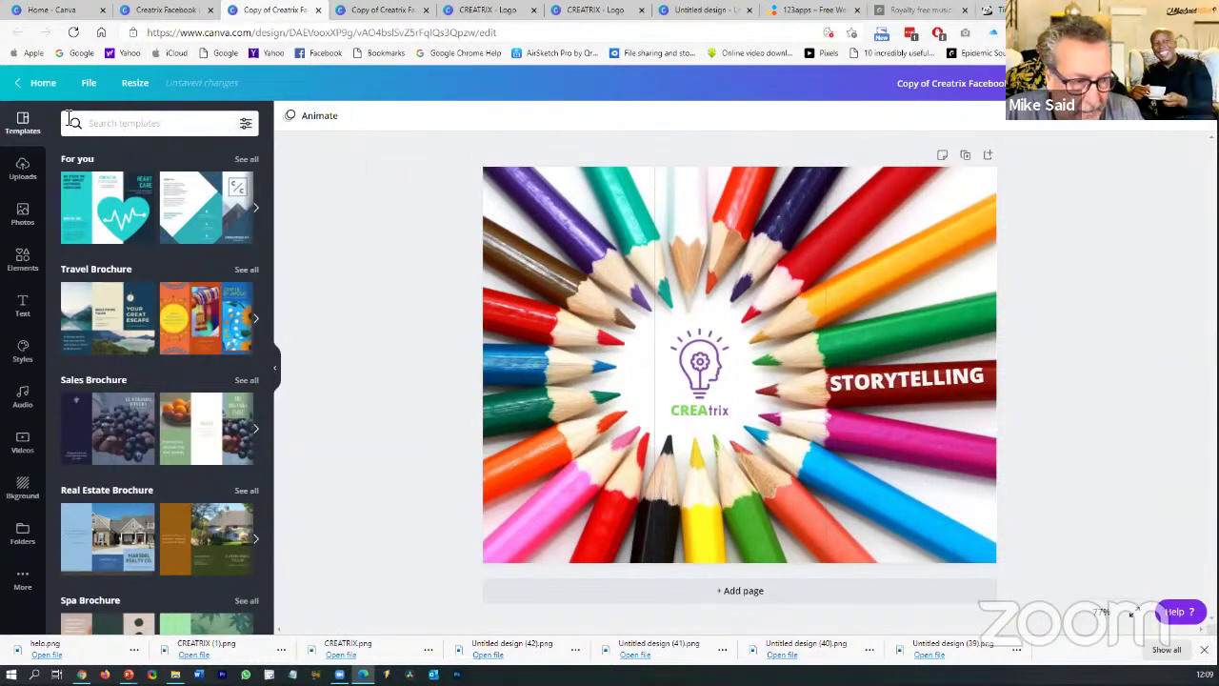
# Compare the original cover with the brochure copy, and close the brochure and Instagram copies, leaving without saving
pyautogui.click(167, 11)
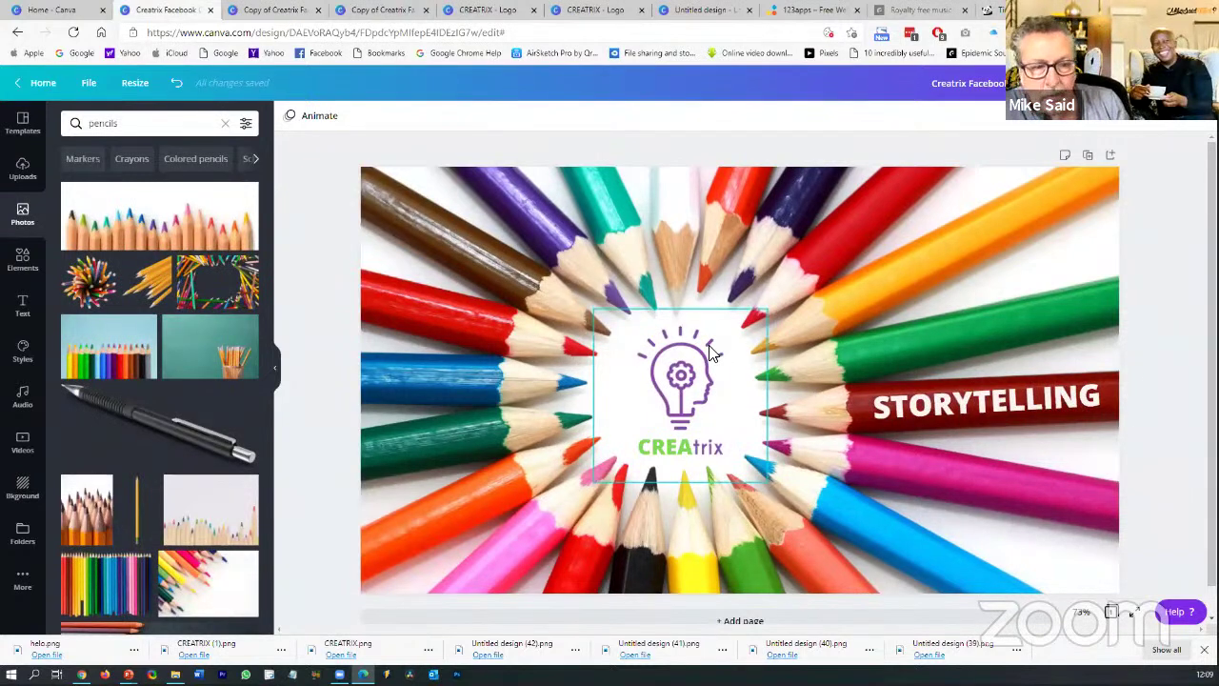
pyautogui.click(318, 12)
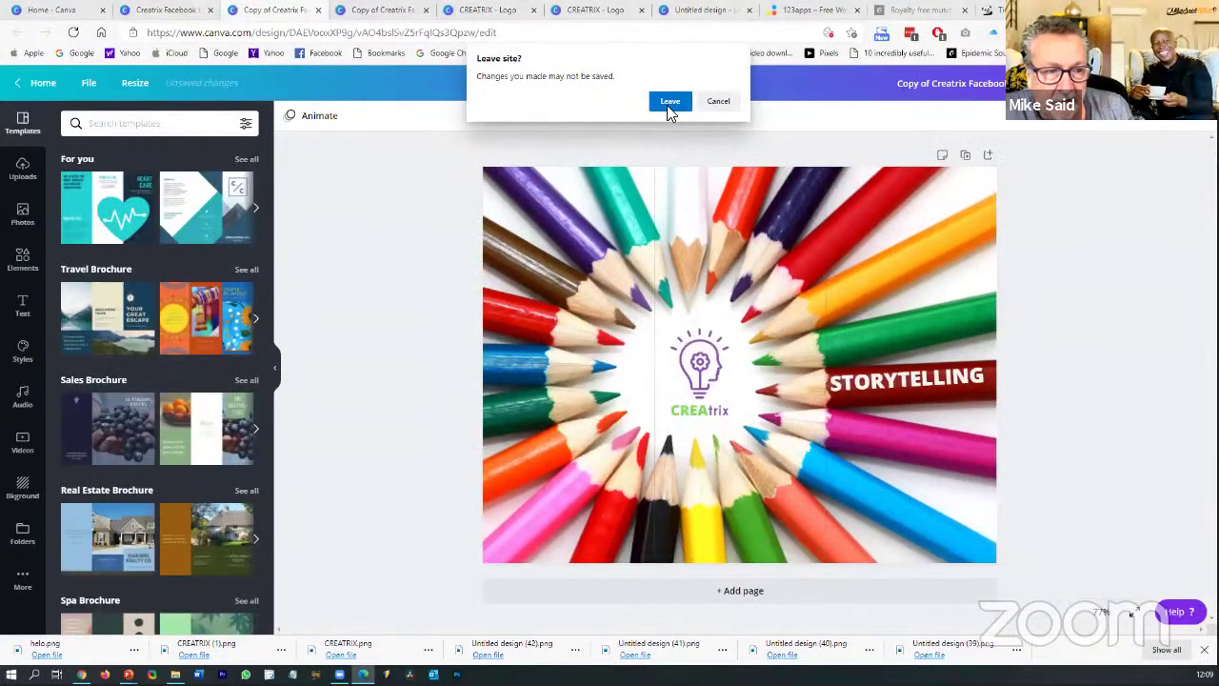
pyautogui.click(669, 102)
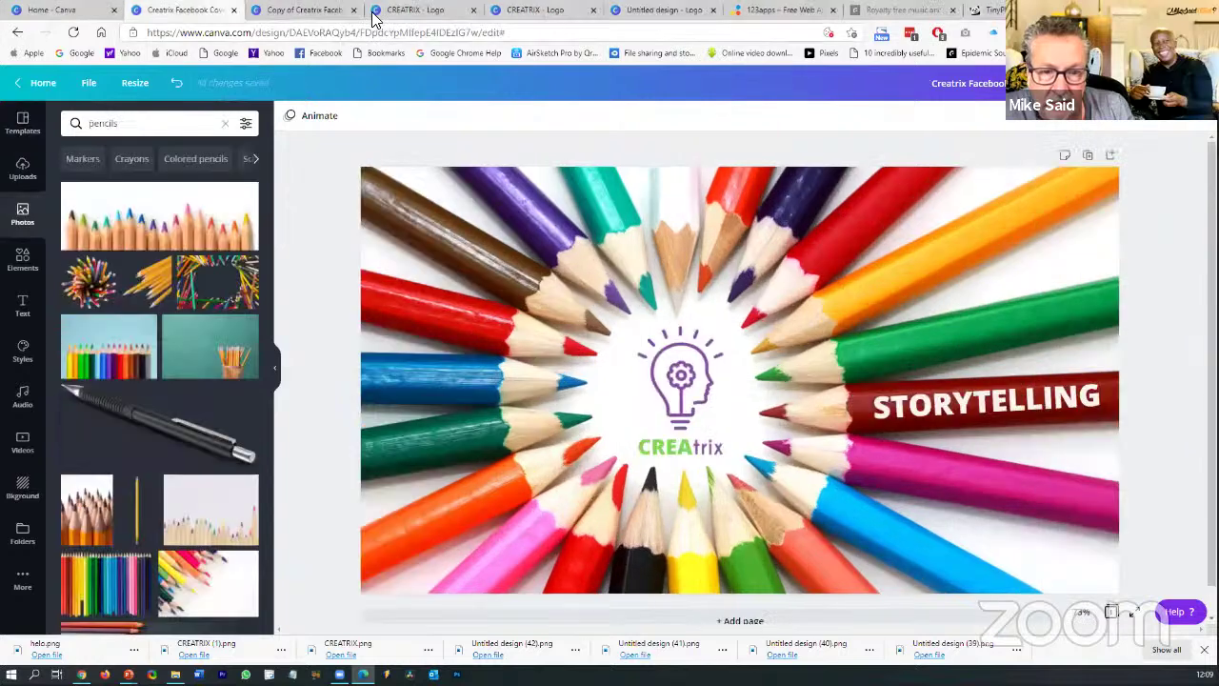
pyautogui.click(353, 11)
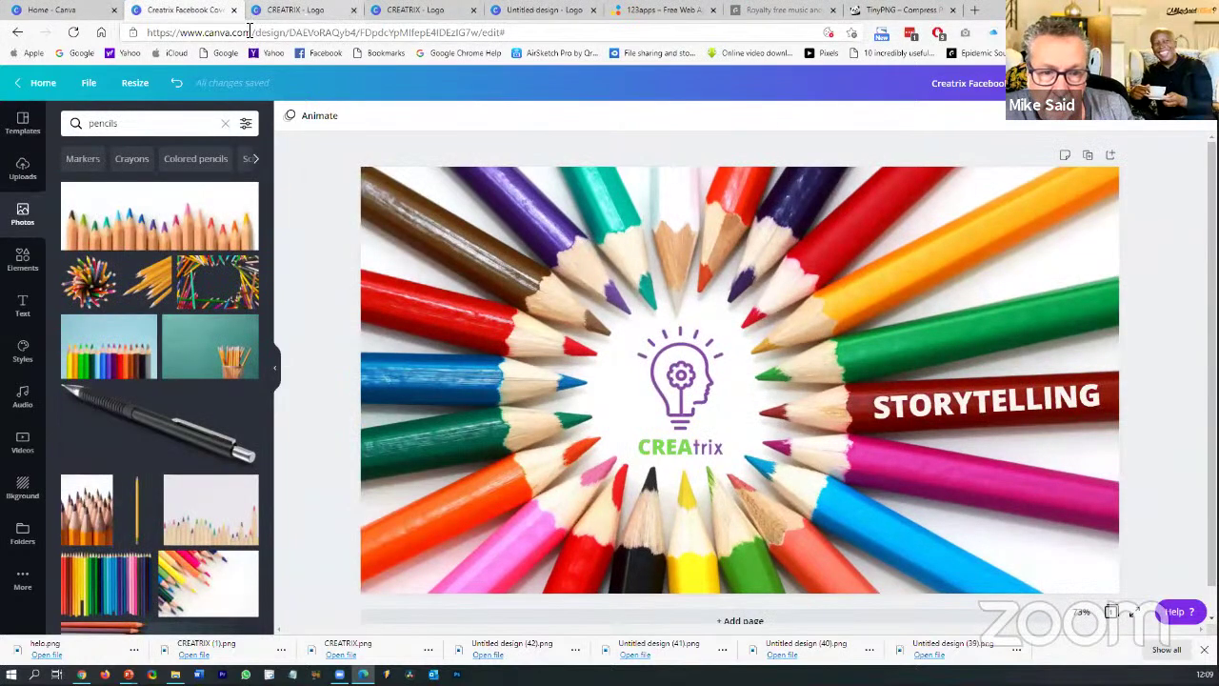
# Go to the home page and create a new blank design in the Poster format
pyautogui.click(38, 12)
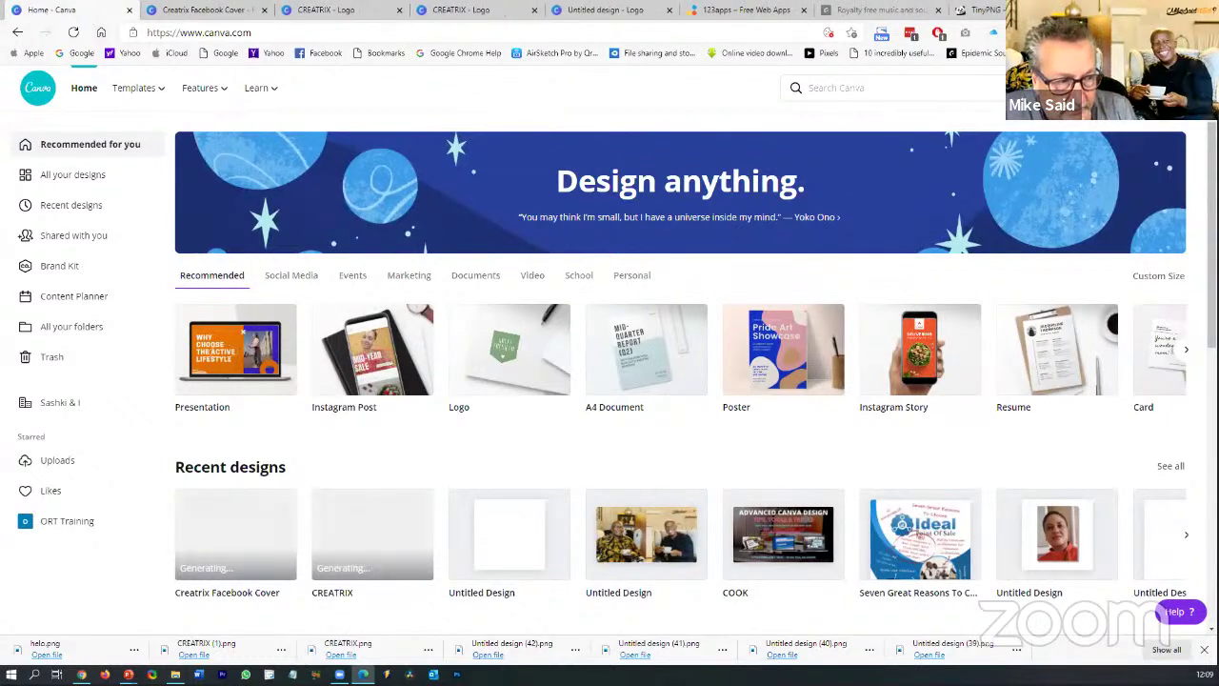
pyautogui.click(1095, 88)
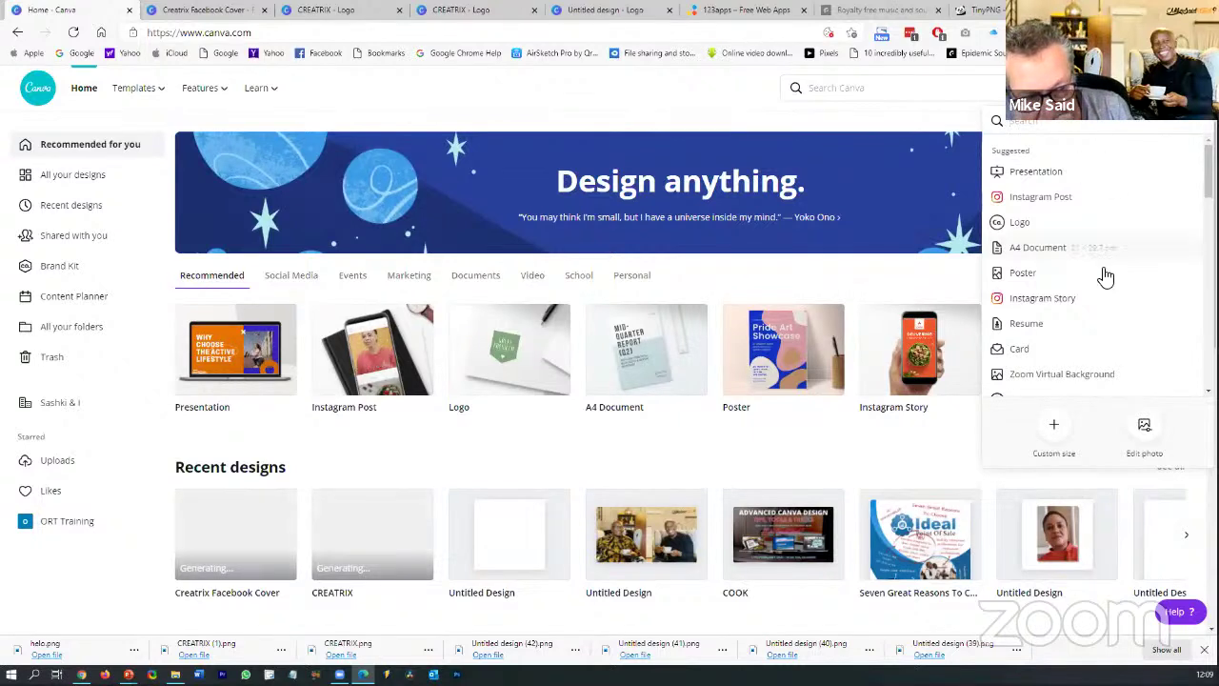
pyautogui.scroll(-1, 1104, 279)
pyautogui.scroll(-1, 1105, 279)
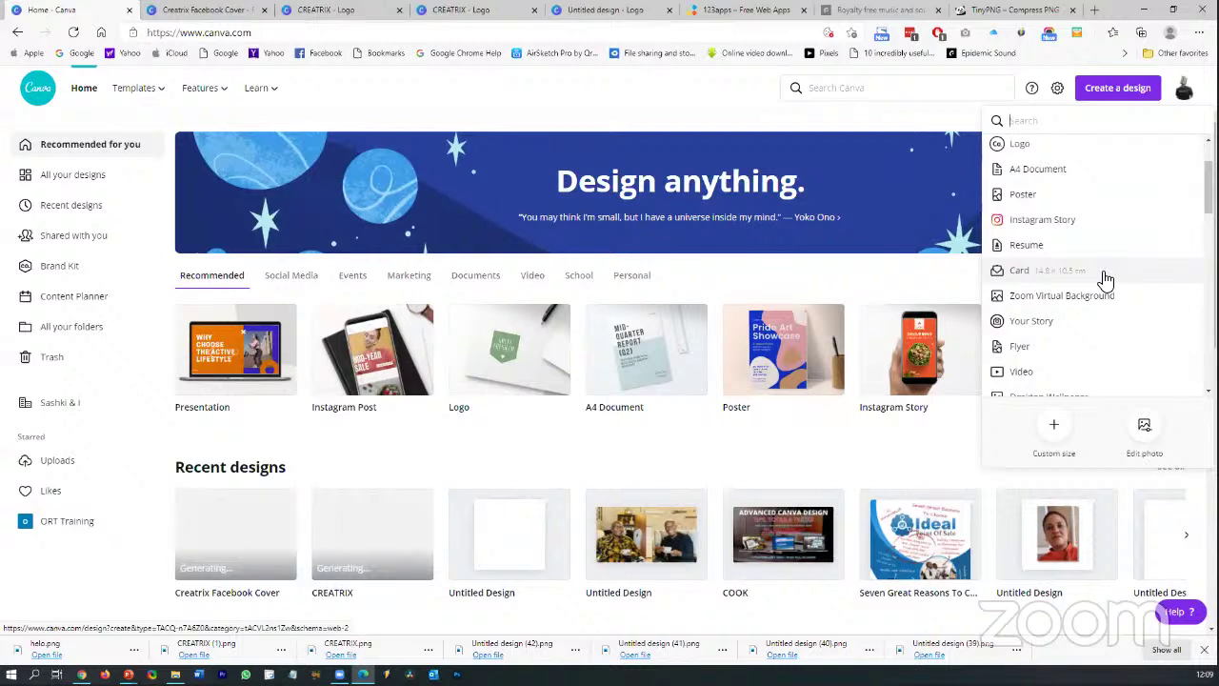
pyautogui.click(1057, 195)
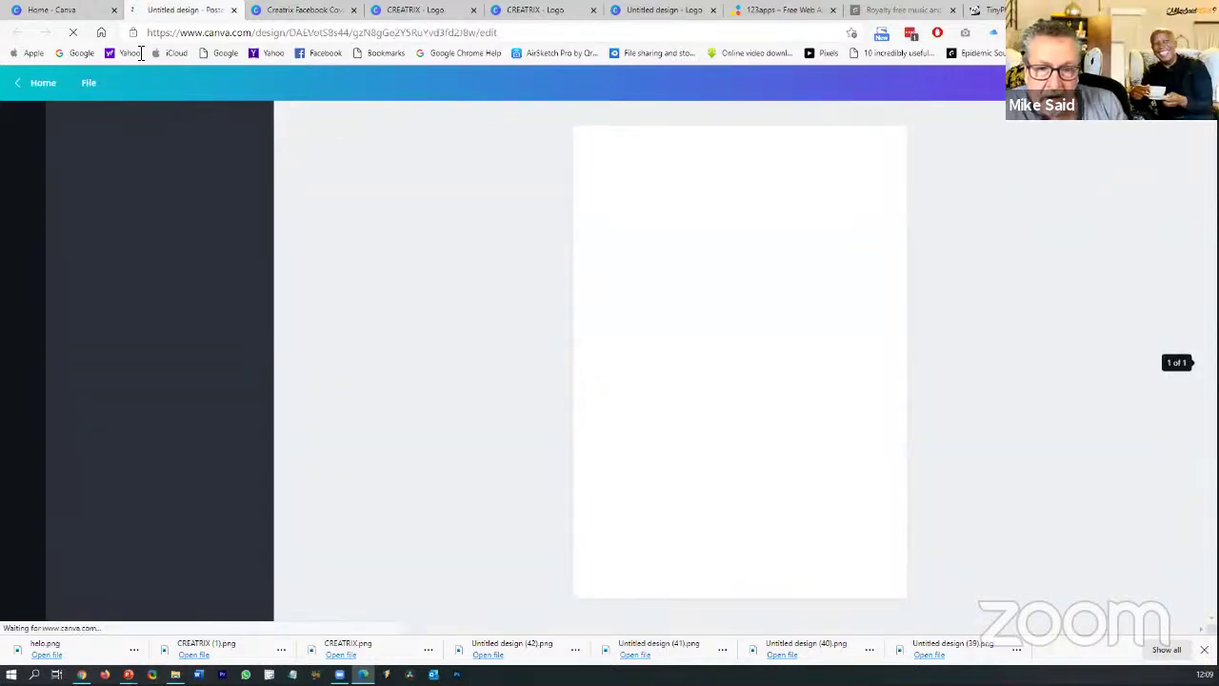
# Copy the CREAtrix logo and STORYTELLING text from the Facebook cover into the poster, and move them to mid-height on the page
pyautogui.click(305, 11)
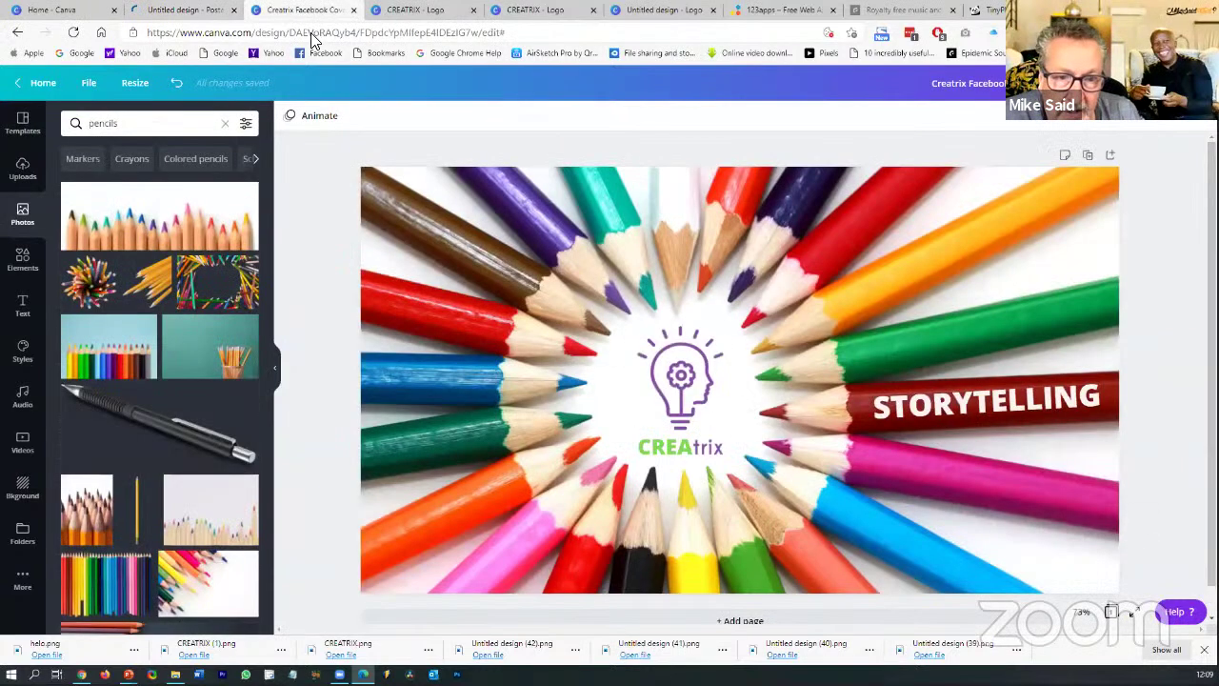
pyautogui.click(663, 360)
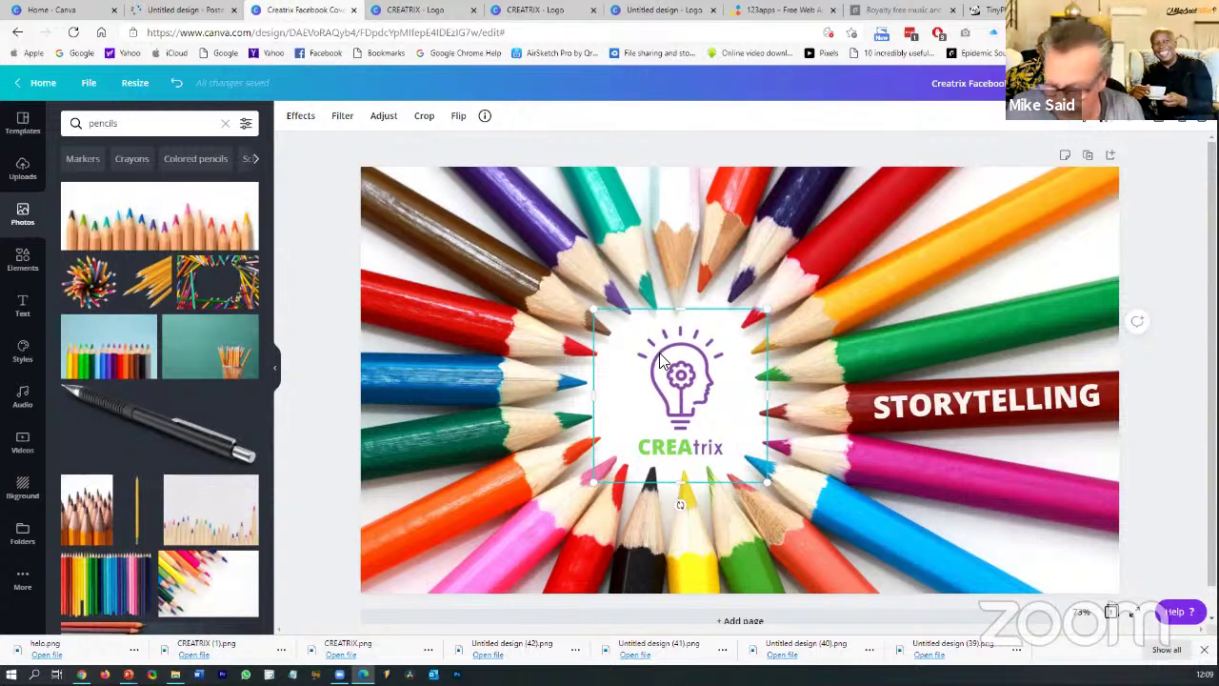
pyautogui.click(906, 421)
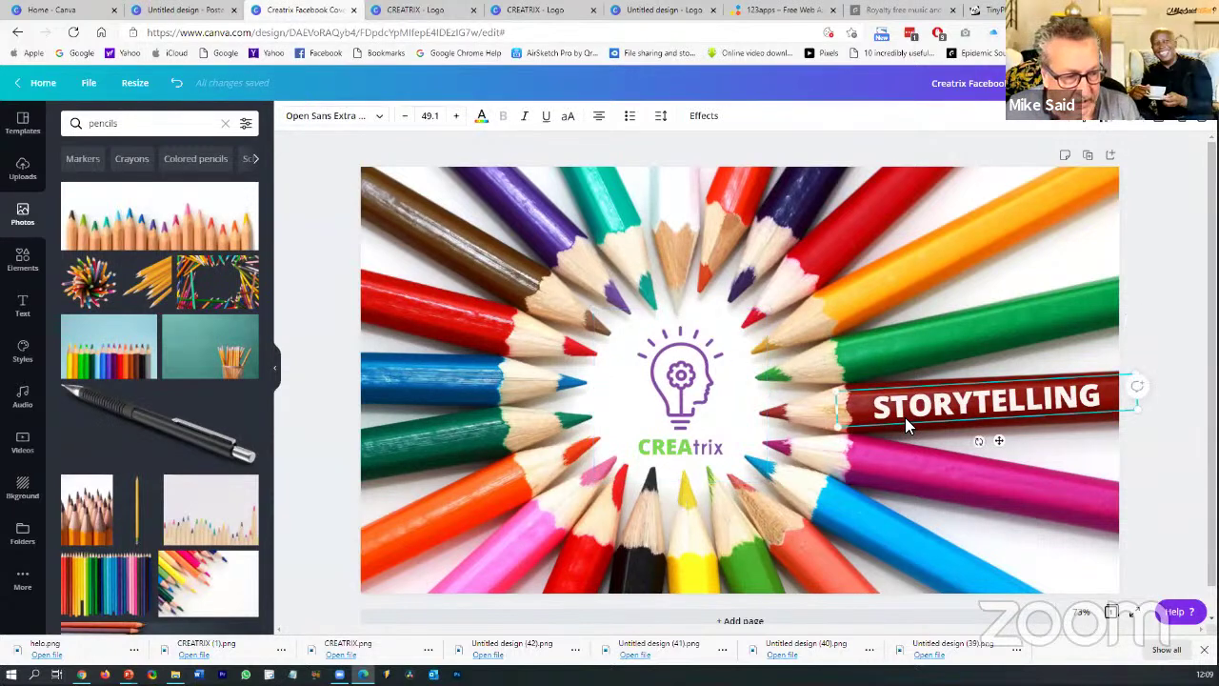
pyautogui.keyDown('shift'); pyautogui.click(699, 379); pyautogui.keyUp('shift')
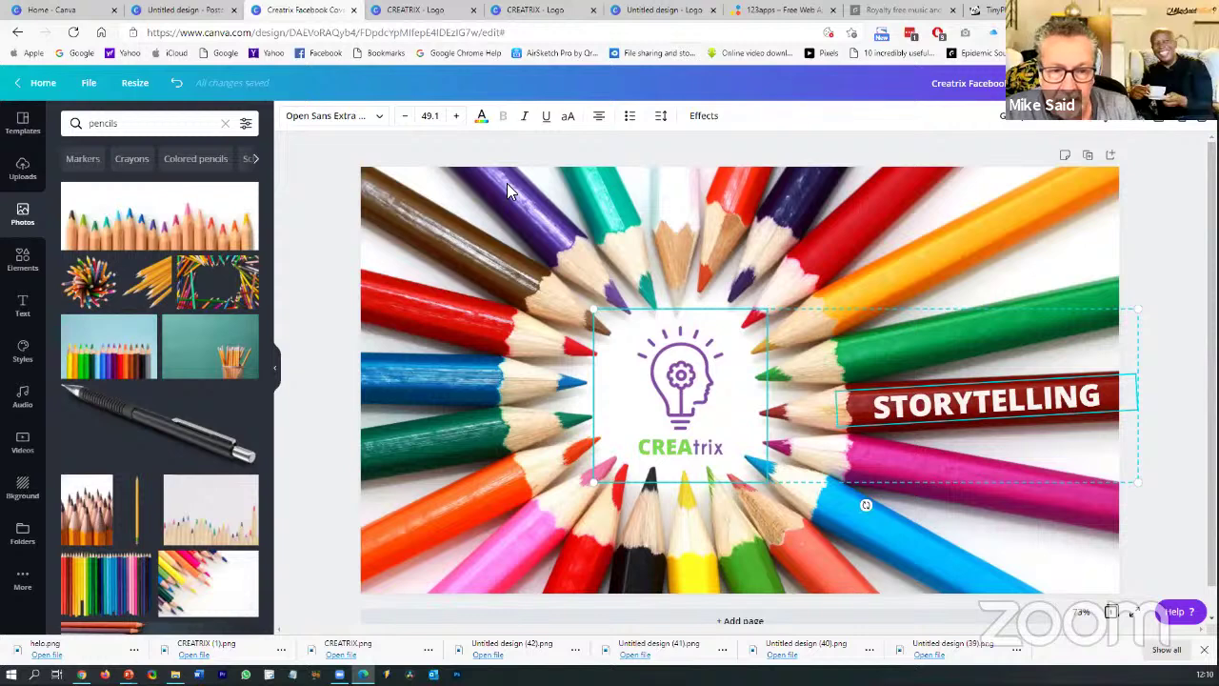
pyautogui.click(190, 11)
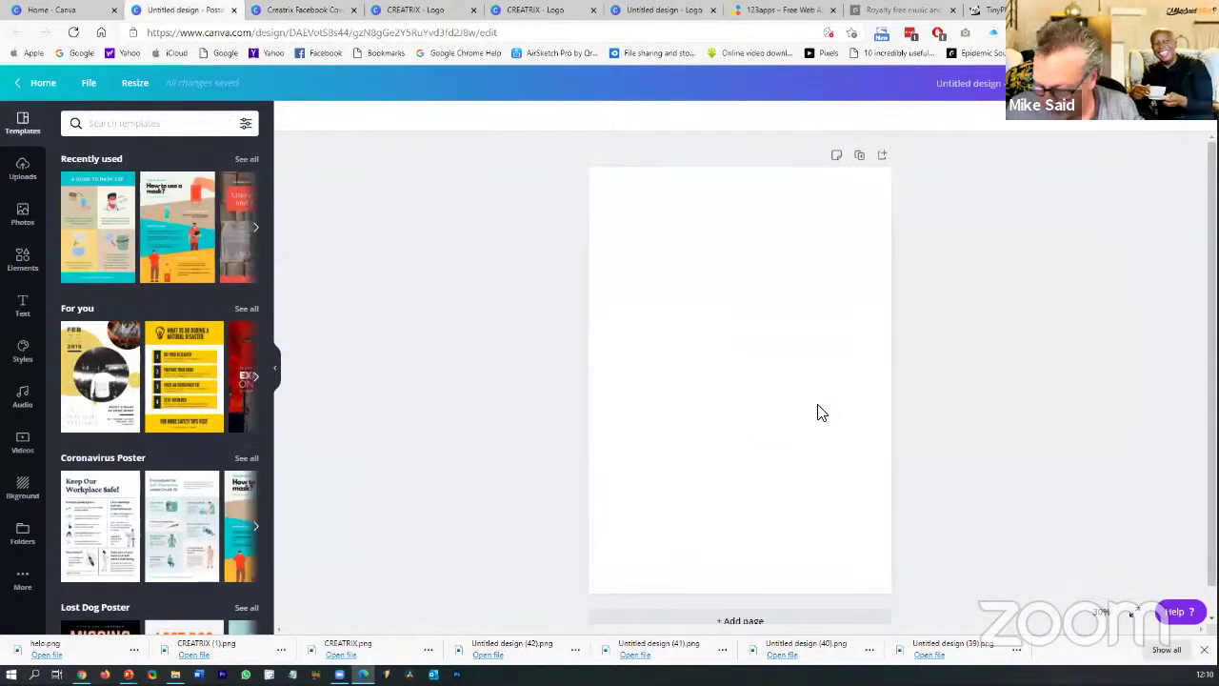
pyautogui.hotkey('ctrl', 'v')
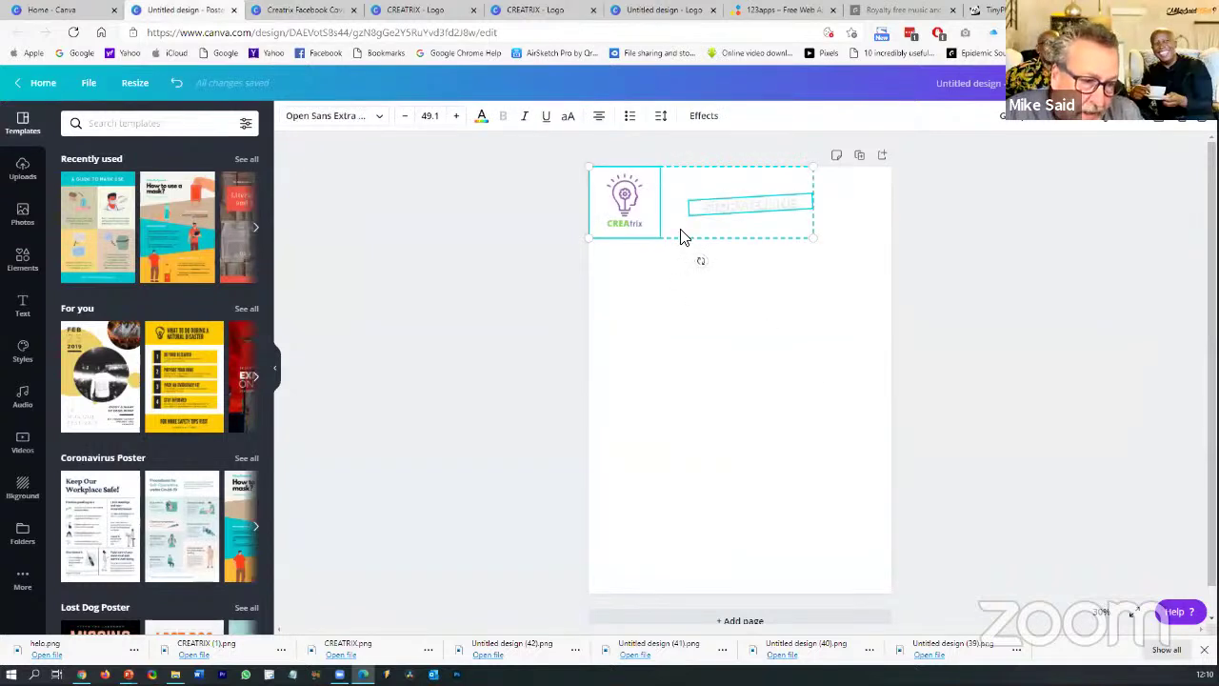
pyautogui.moveTo(684, 233); pyautogui.dragTo(764, 406)
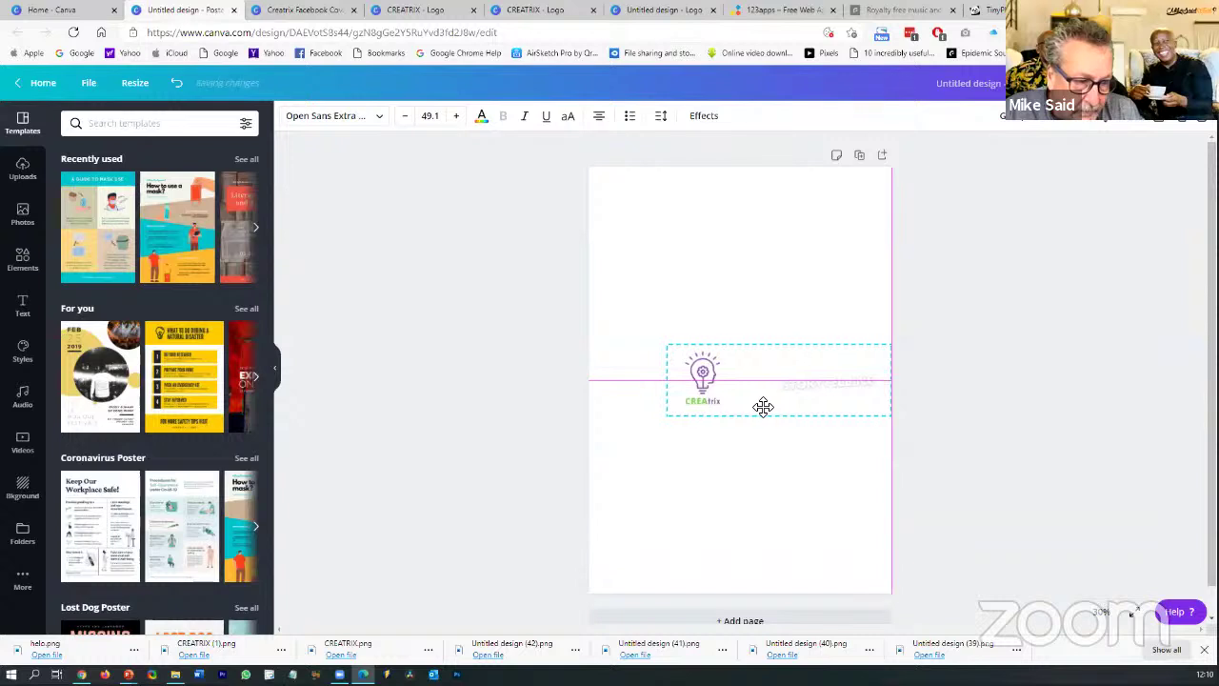
pyautogui.click(975, 440)
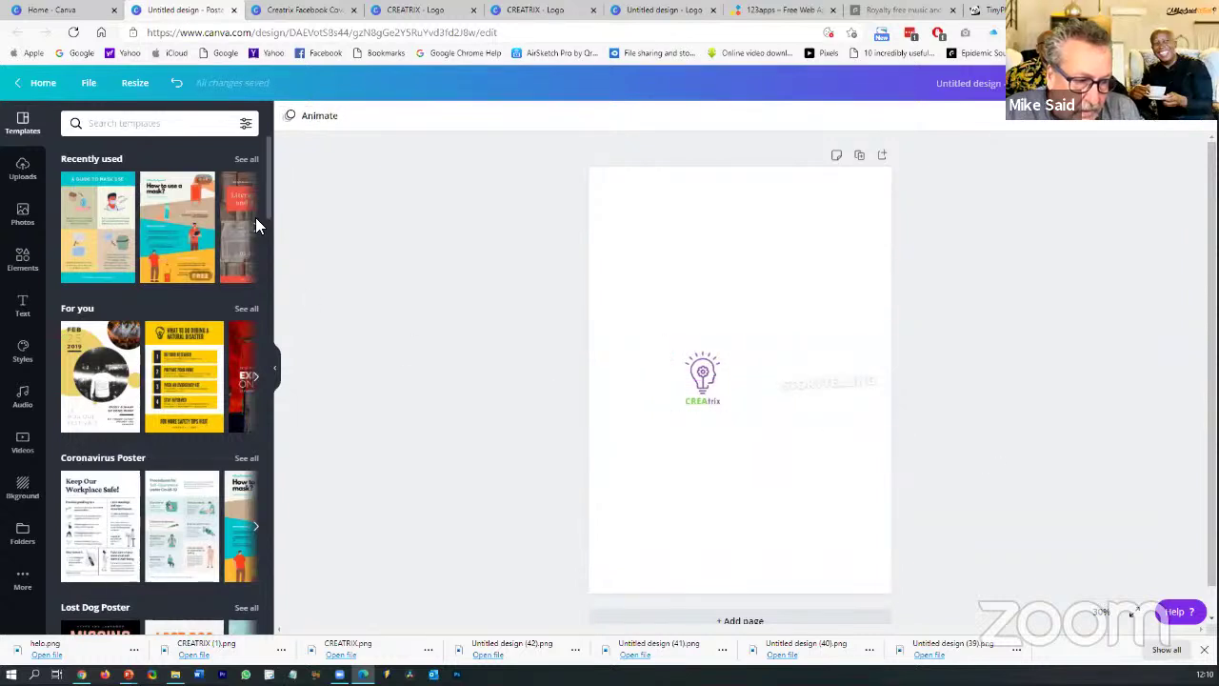
# Add the recently used photo of coloured pencils around a white circle to the poster and set it as the background
pyautogui.click(621, 233)
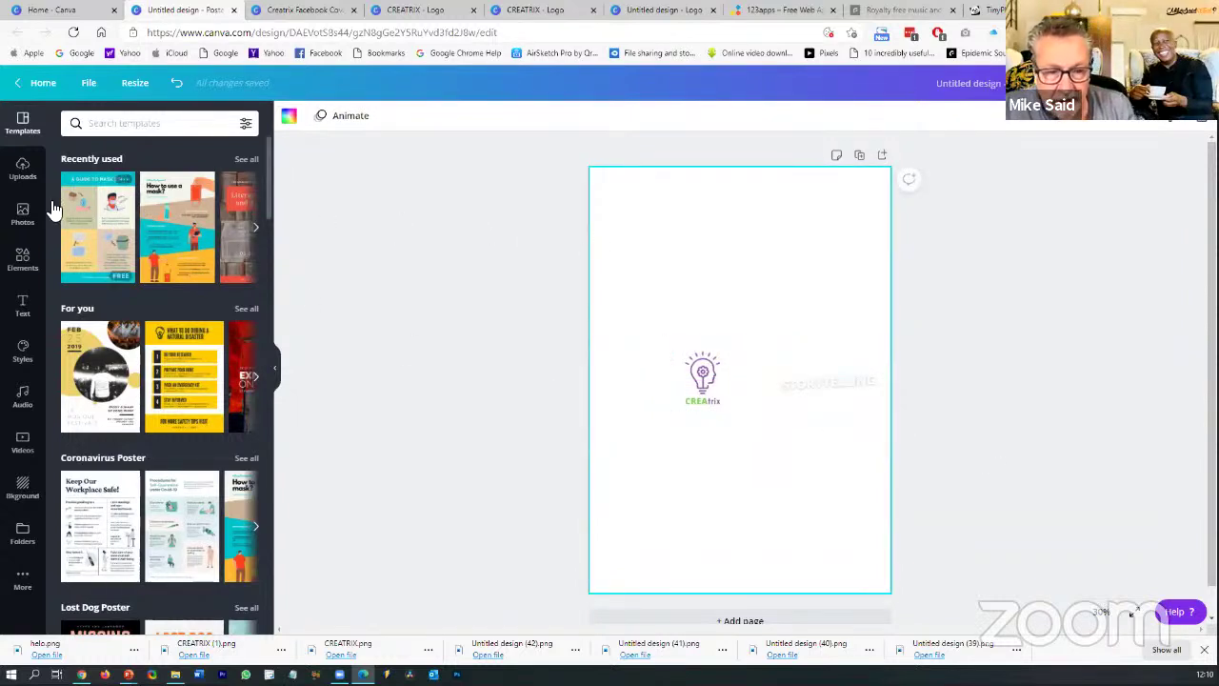
pyautogui.click(26, 215)
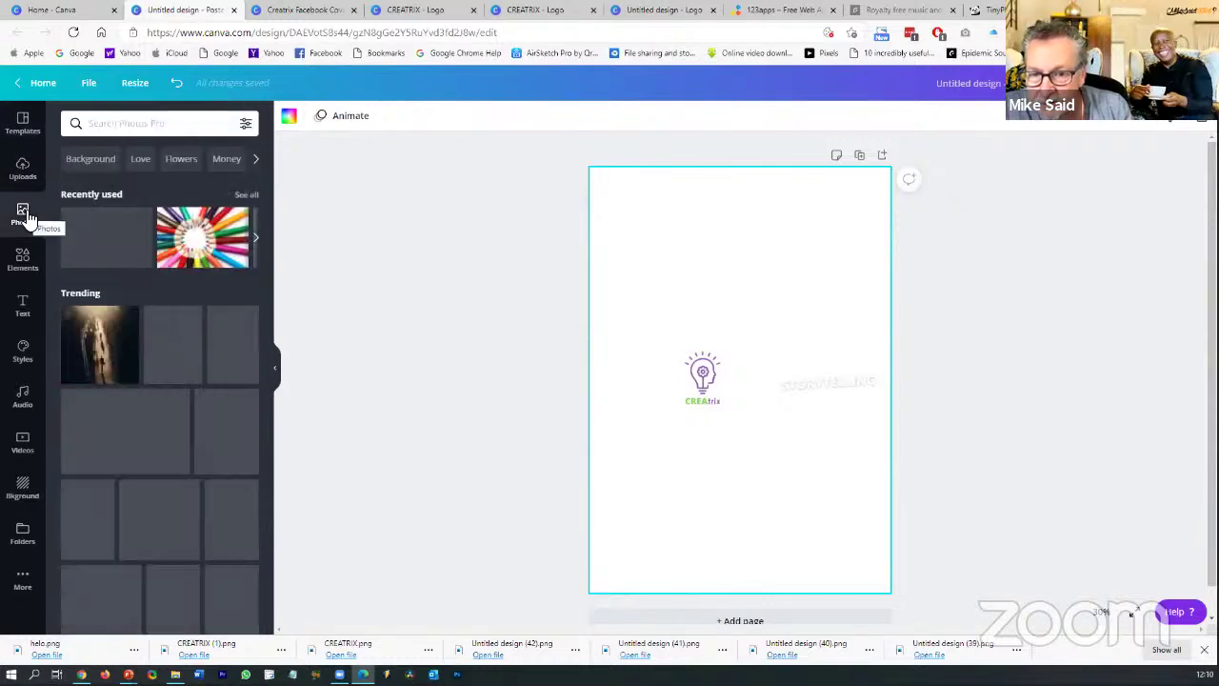
pyautogui.click(244, 195)
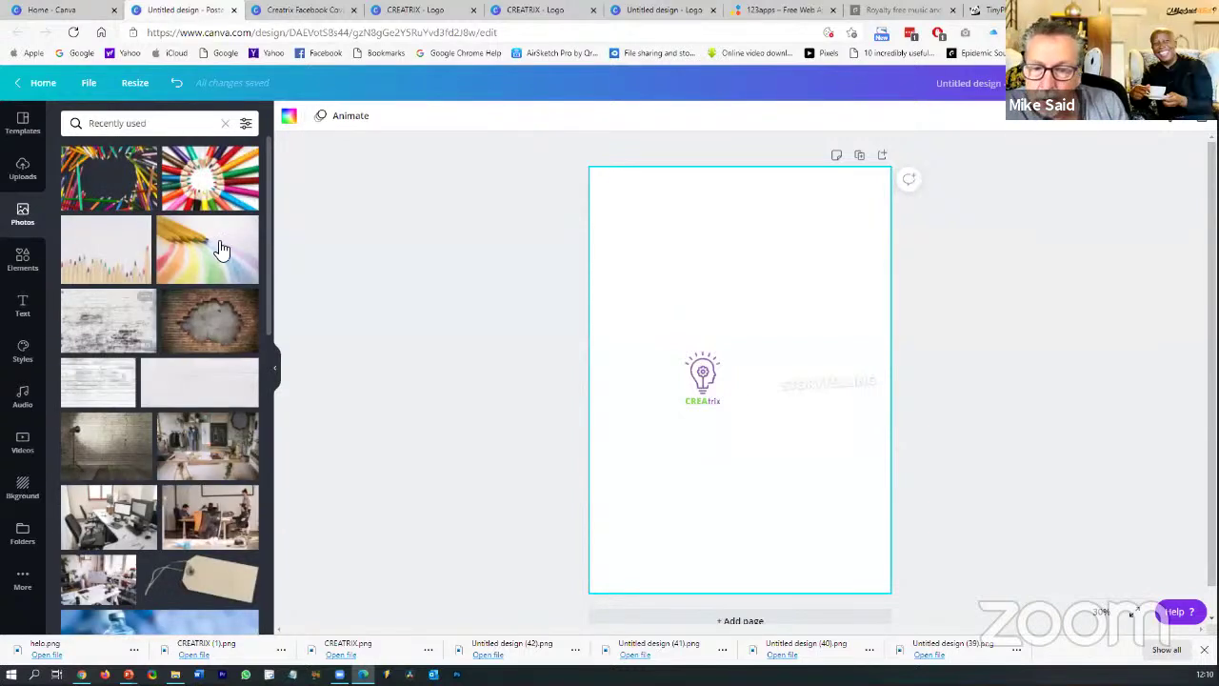
pyautogui.click(211, 185)
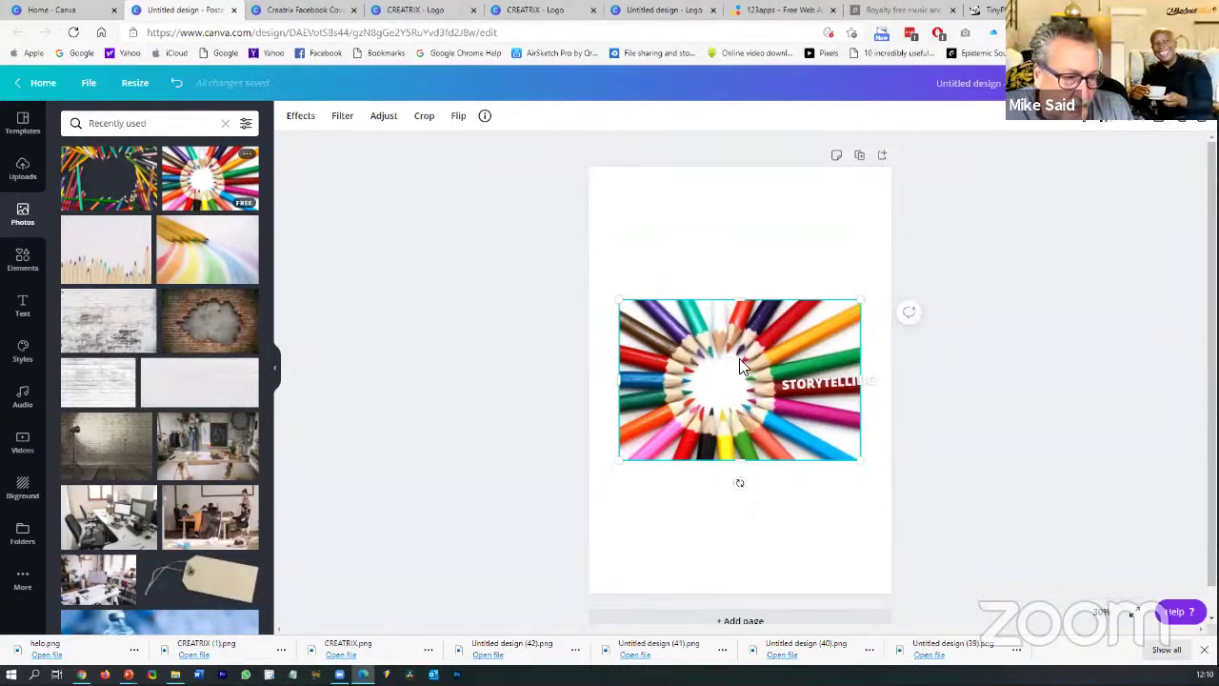
pyautogui.rightClick(777, 333)
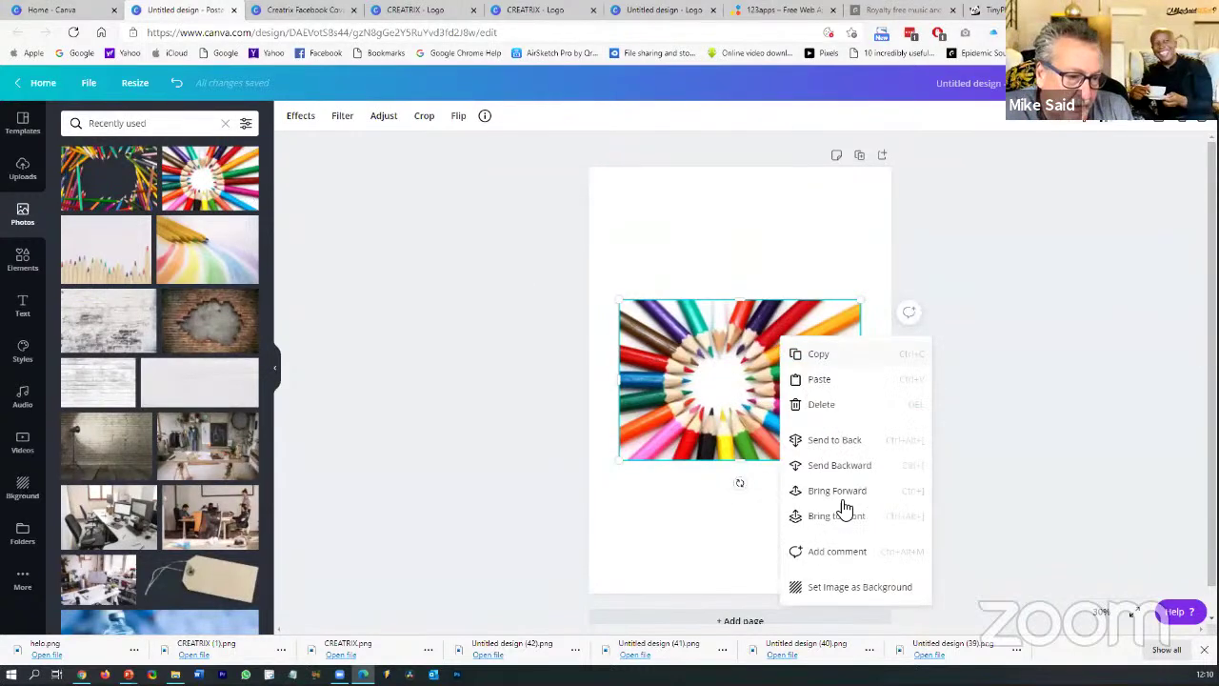
pyautogui.click(836, 588)
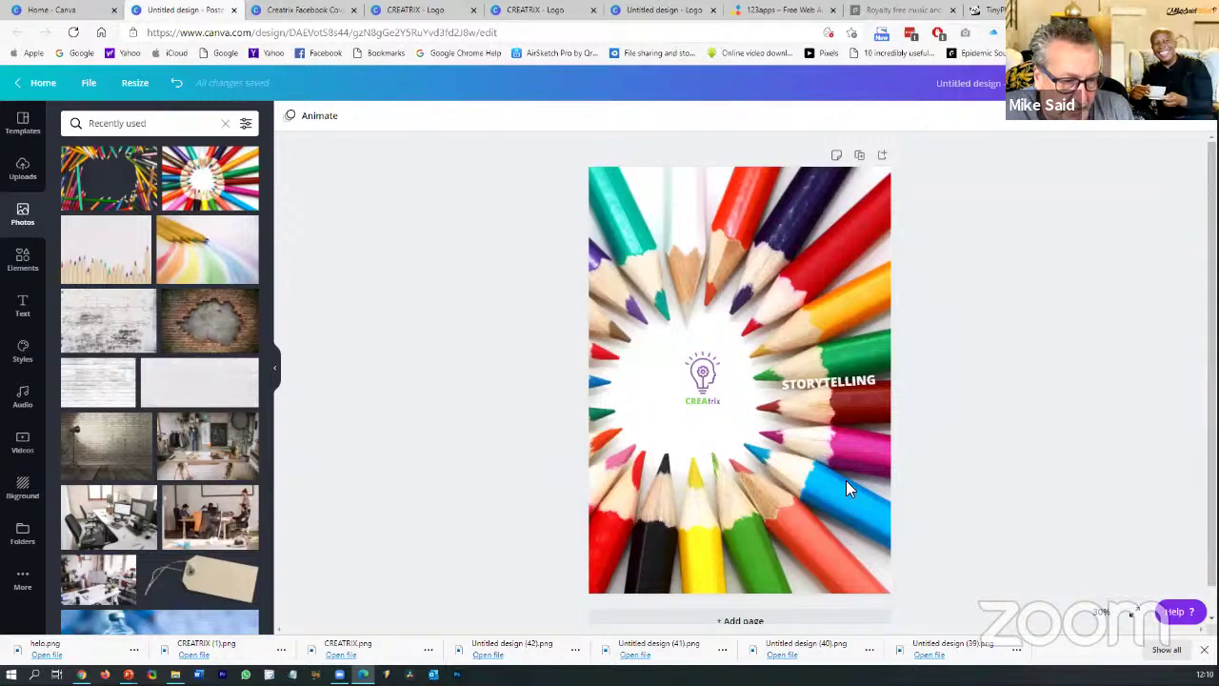
# Move the STORYTELLING text down onto the dark red pencil, and shift the background photo slightly right within its crop
pyautogui.click(827, 390)
pyautogui.moveTo(826, 391); pyautogui.dragTo(836, 414)
pyautogui.click(792, 480)
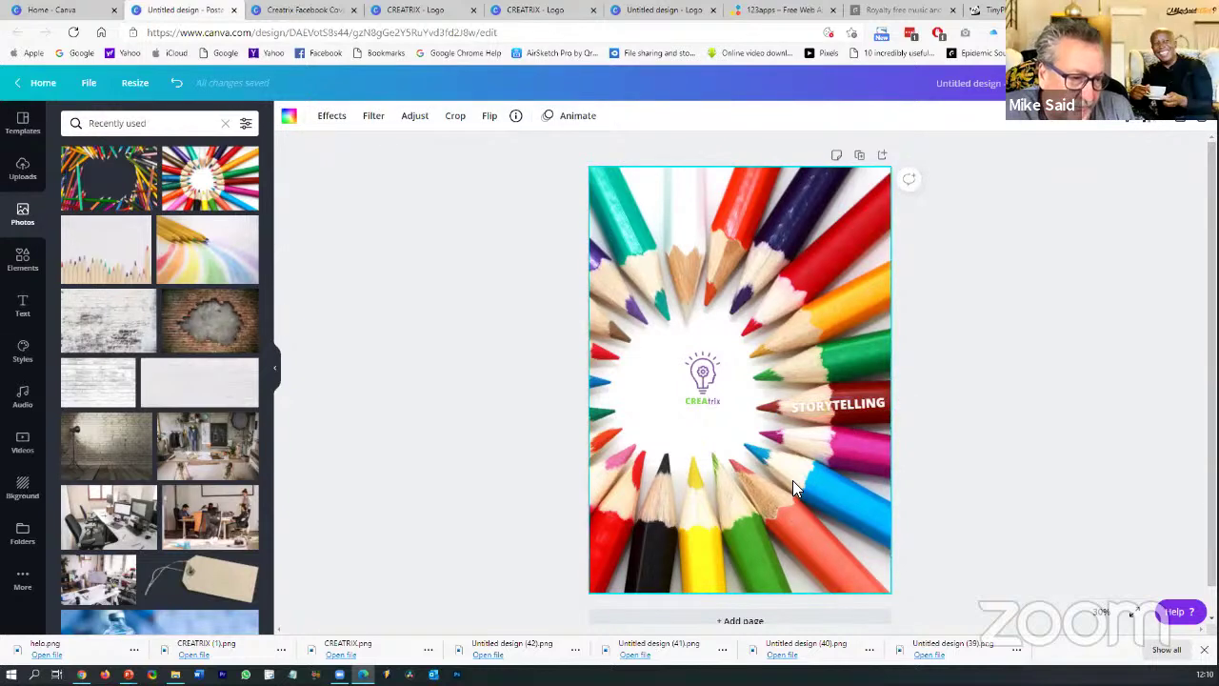
pyautogui.click(456, 115)
pyautogui.moveTo(654, 333); pyautogui.dragTo(688, 330)
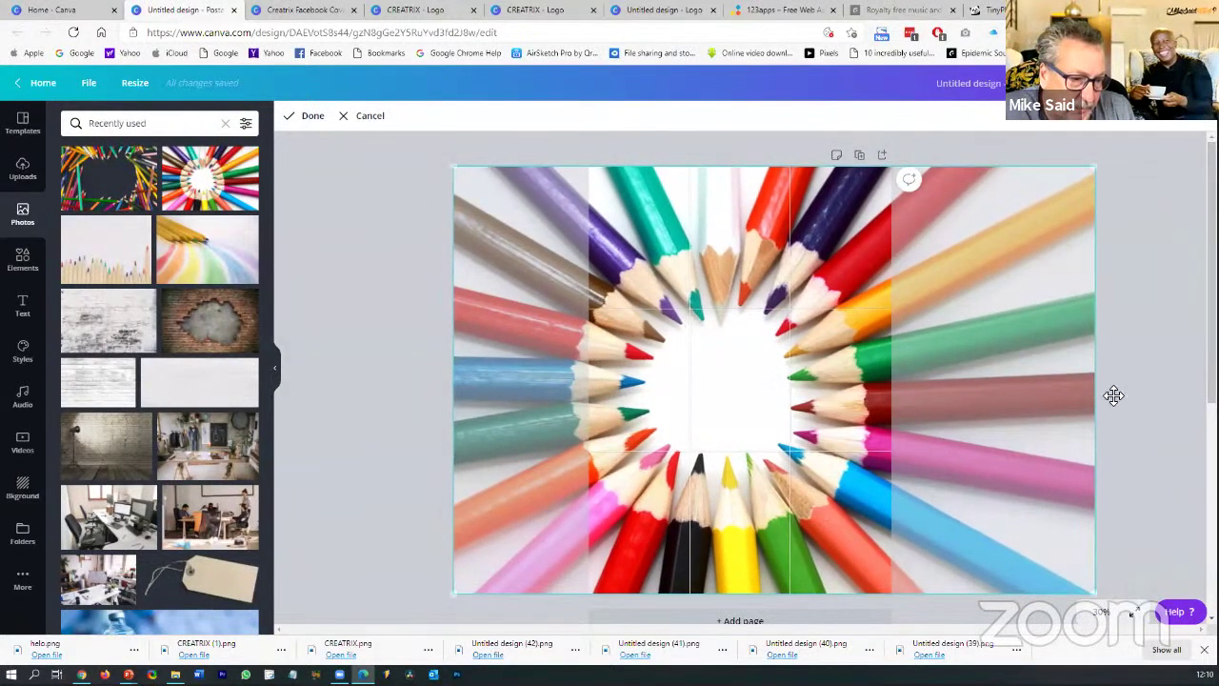
pyautogui.click(1163, 401)
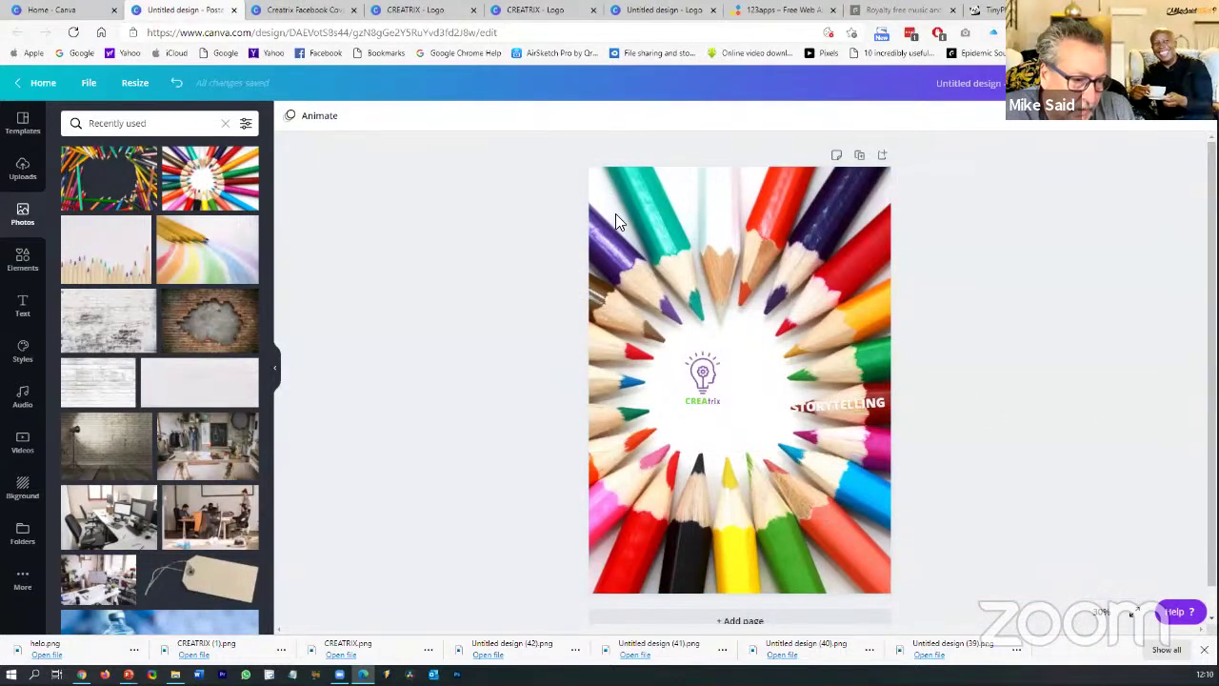
# Shift the background photo back to the left within its crop, and move the CREAtrix logo to the poster's horizontal centre
pyautogui.click(660, 205)
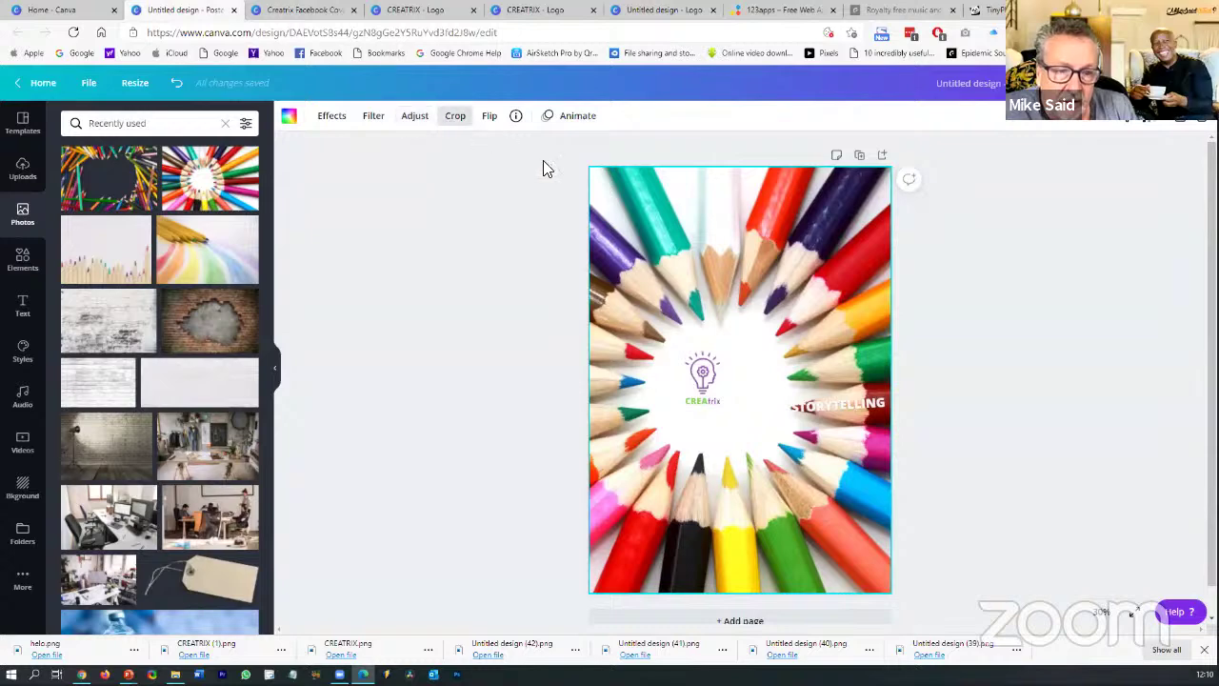
pyautogui.click(457, 118)
pyautogui.moveTo(713, 236); pyautogui.dragTo(696, 236)
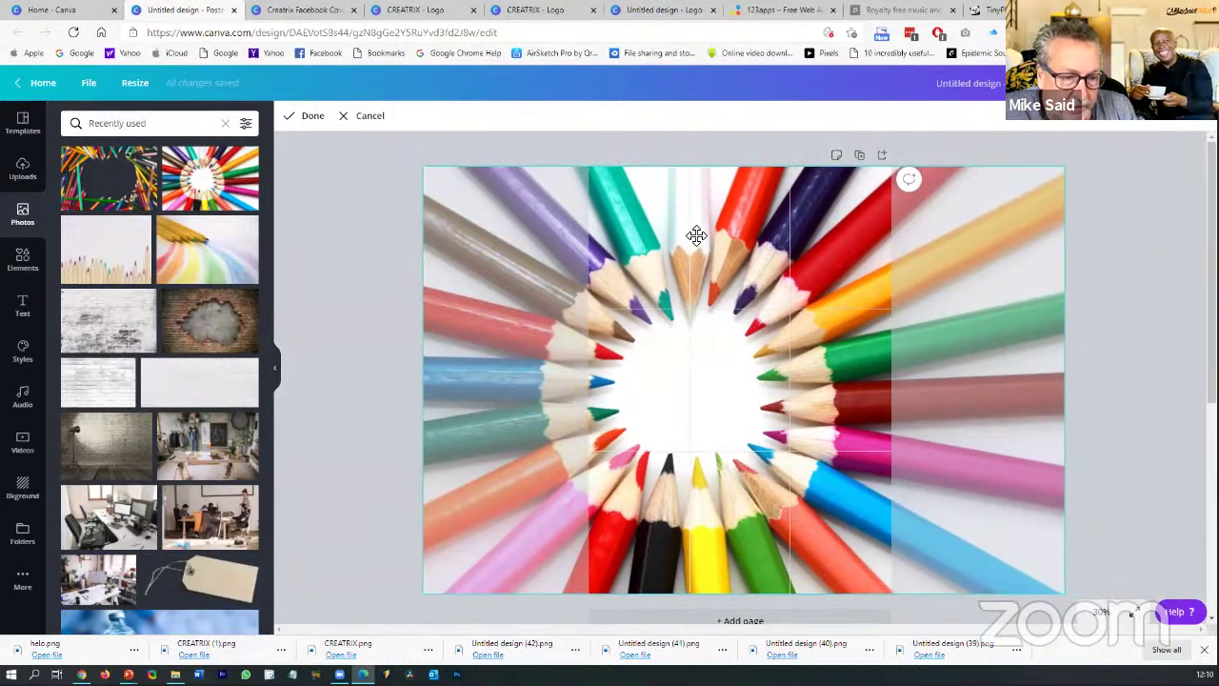
pyautogui.click(1110, 327)
pyautogui.click(709, 380)
pyautogui.moveTo(709, 379)
pyautogui.mouseDown()
pyautogui.moveTo(689, 391)
pyautogui.moveTo(740, 390)
pyautogui.moveTo(744, 406)
pyautogui.moveTo(748, 394)
pyautogui.mouseUp()
pyautogui.click(937, 394)
# Shift the background photo right within its crop so the white circle is centred on the poster
pyautogui.click(815, 276)
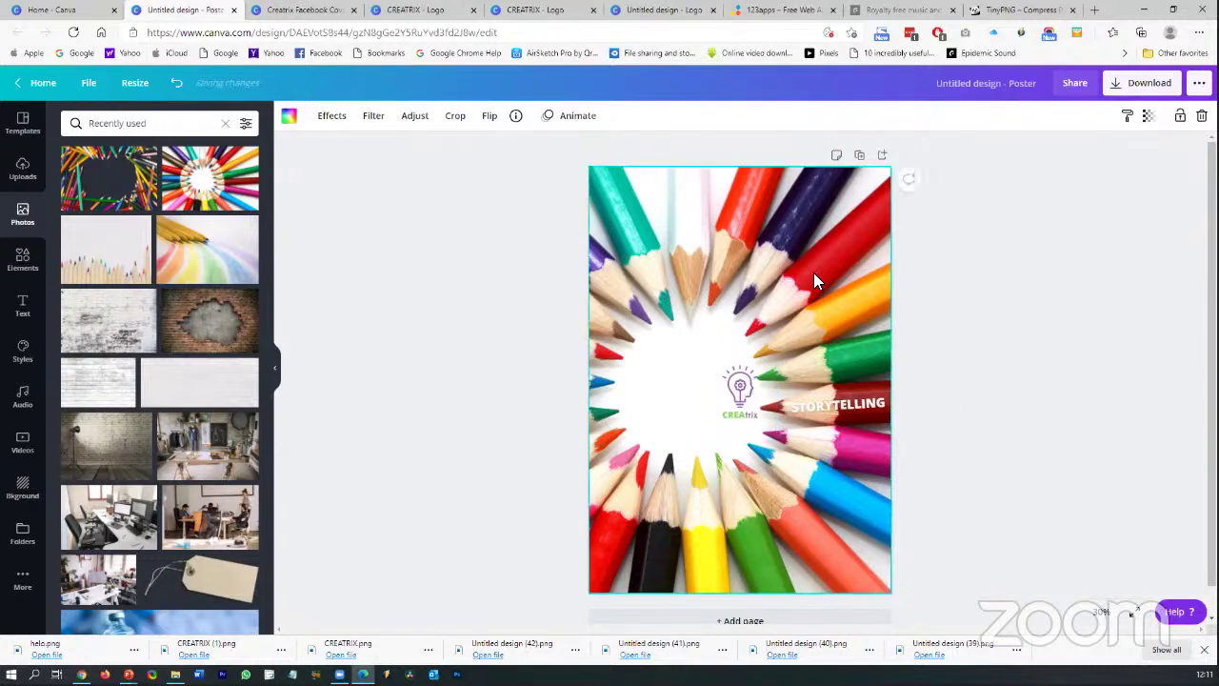
pyautogui.click(456, 116)
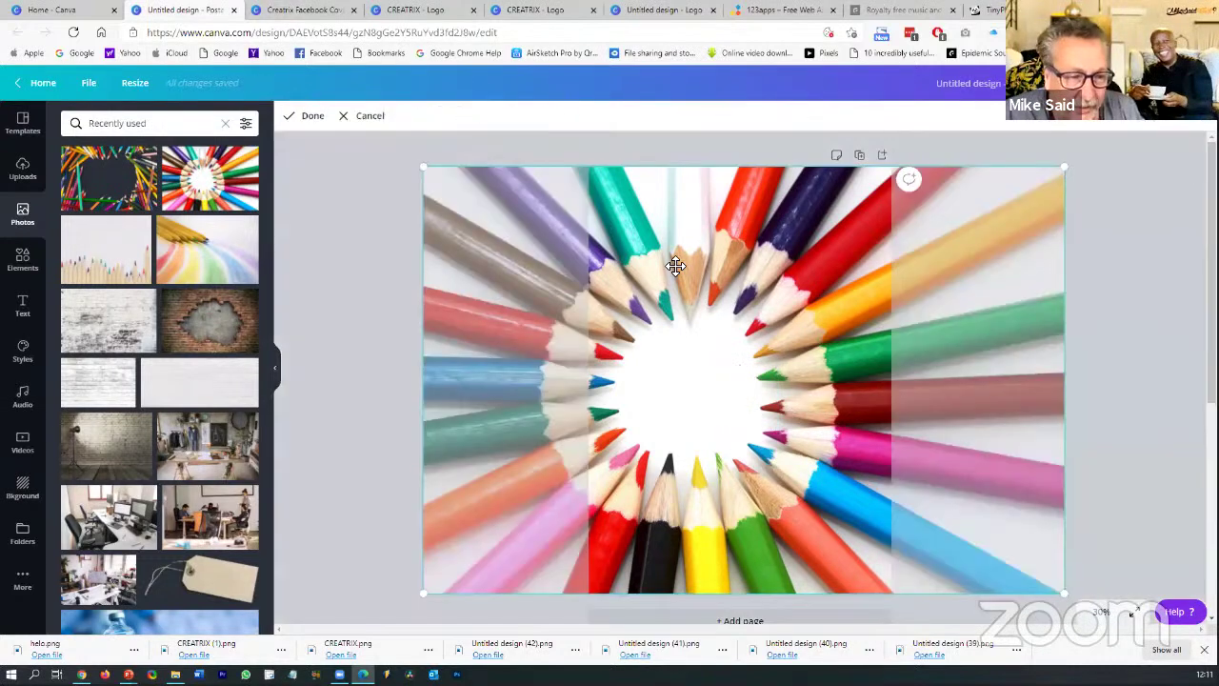
pyautogui.moveTo(715, 272); pyautogui.dragTo(735, 279)
pyautogui.click(1143, 383)
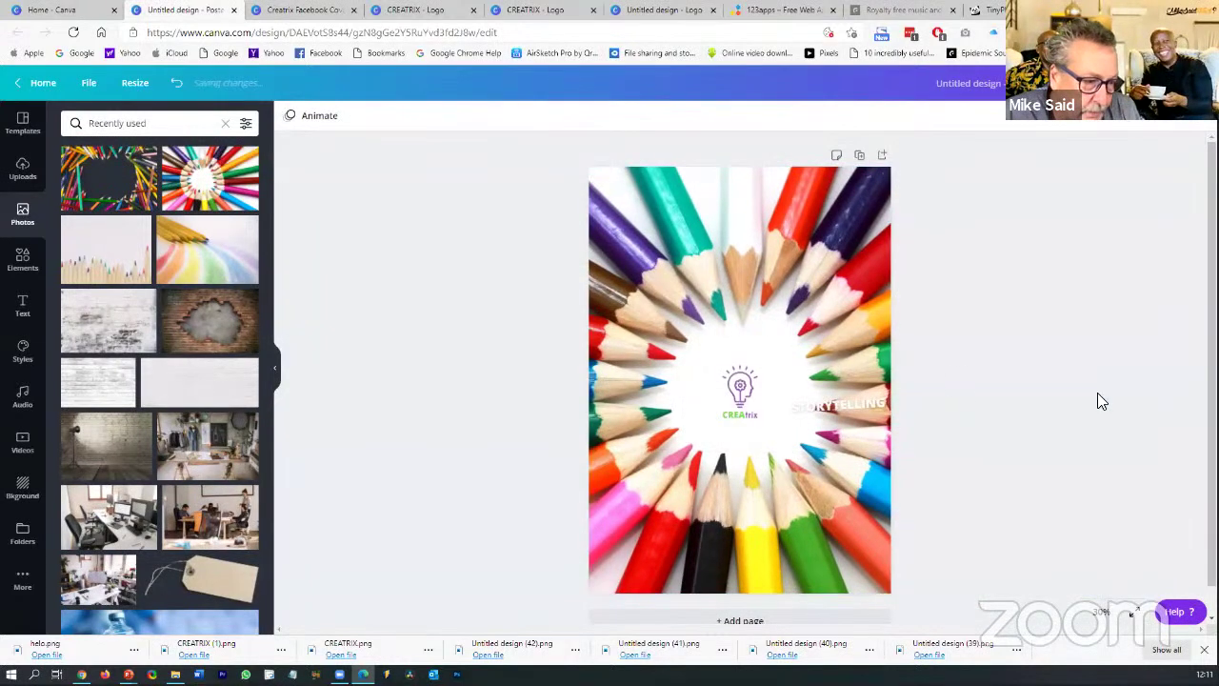
# Enlarge the CREAtrix logo to nearly fill the white circle, and move it to the poster's horizontal centre
pyautogui.click(759, 393)
pyautogui.moveTo(778, 362); pyautogui.dragTo(812, 328)
pyautogui.moveTo(695, 448); pyautogui.dragTo(686, 449)
pyautogui.moveTo(743, 405); pyautogui.dragTo(735, 407)
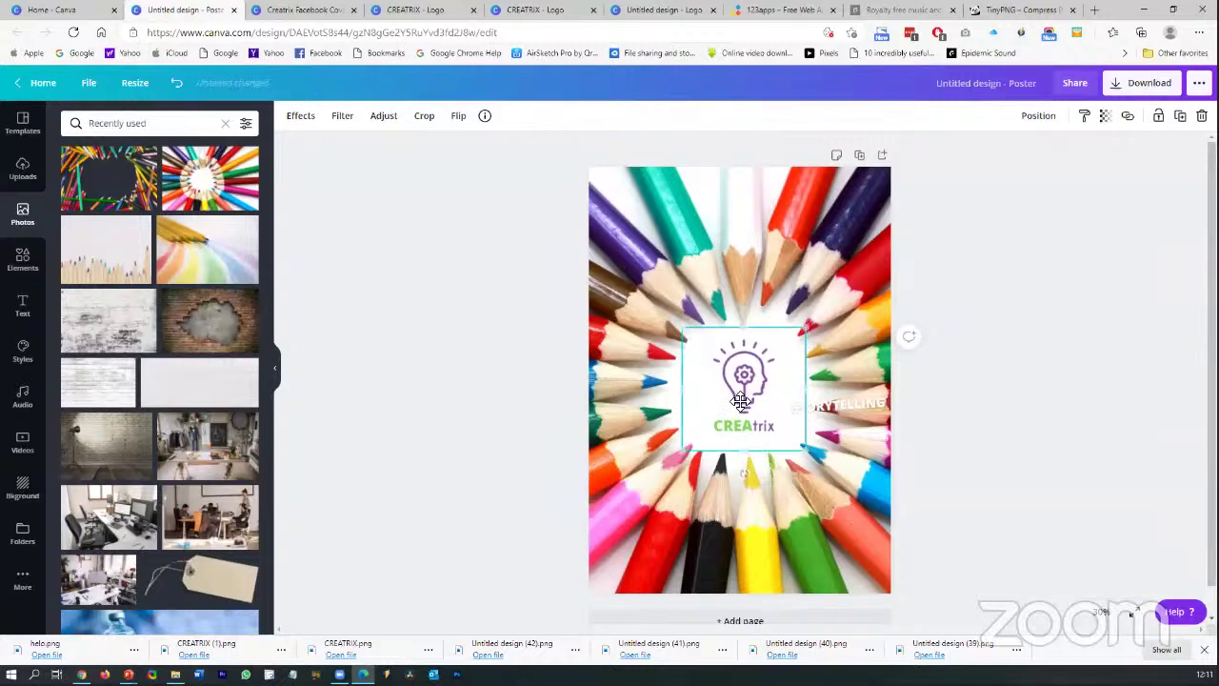
# Move the STORYTELLING text onto the white circle, just beneath the CREAtrix logo
pyautogui.click(842, 410)
pyautogui.moveTo(842, 410); pyautogui.dragTo(737, 481)
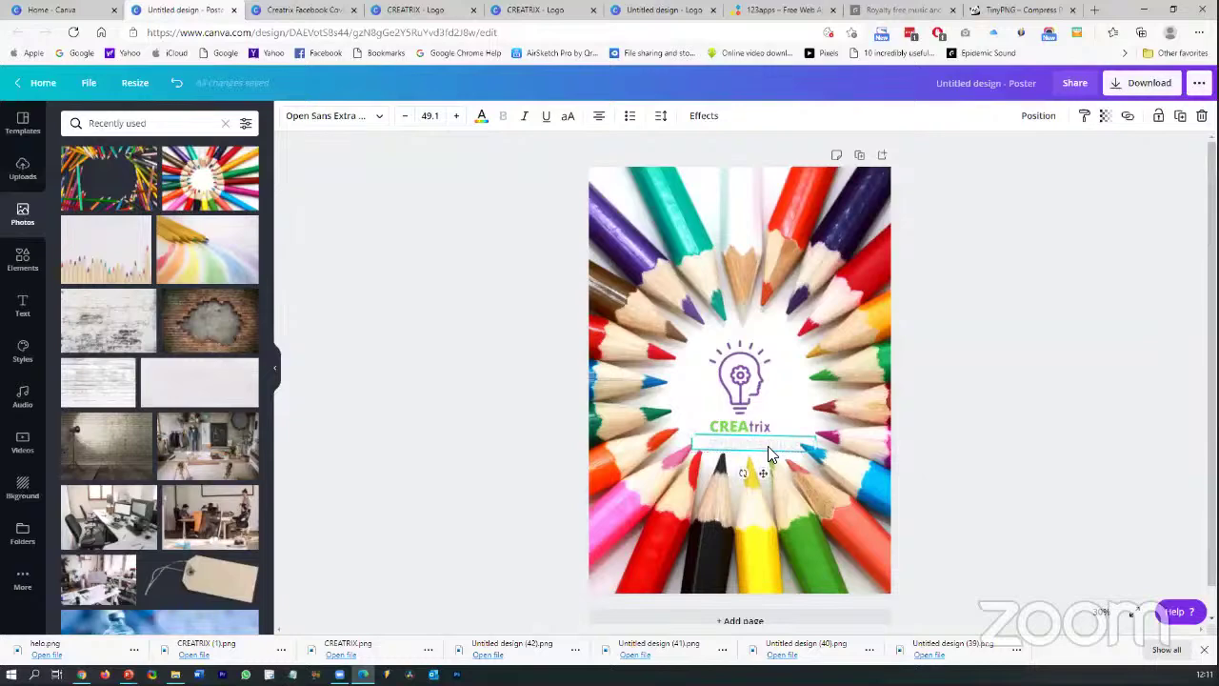
pyautogui.press('Escape')
pyautogui.click(874, 416)
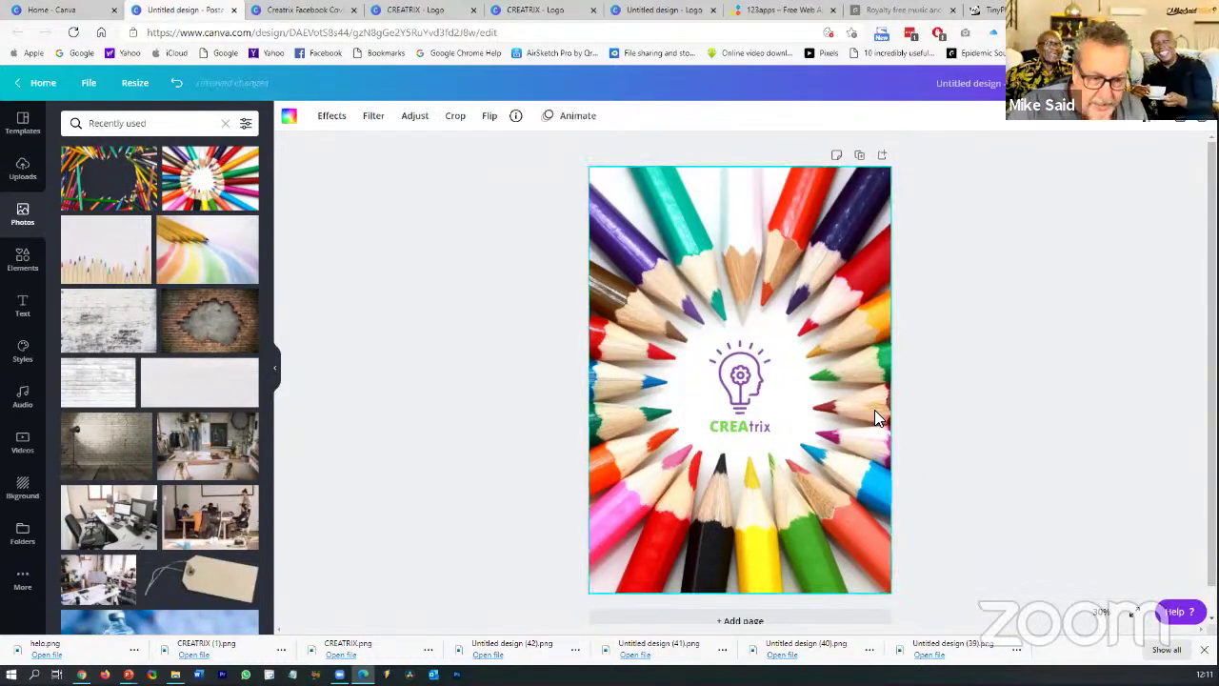
# Nudge the CREAtrix logo slightly right to centre it inside the ring of pencil tips
pyautogui.click(1023, 417)
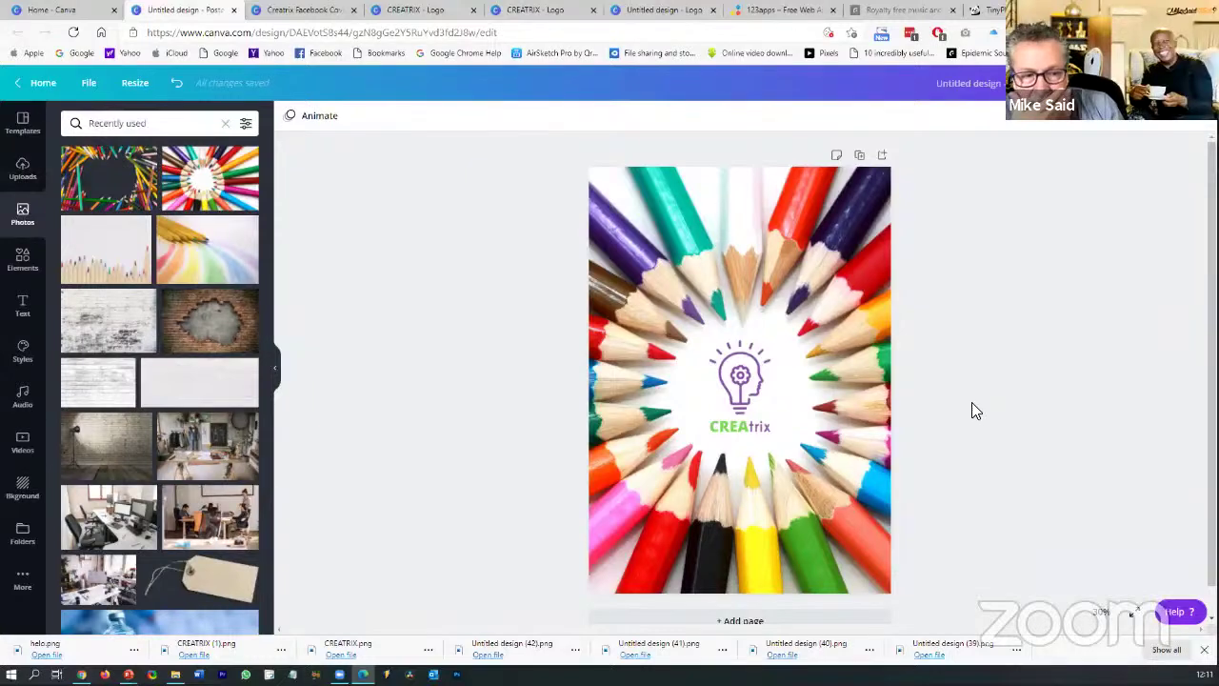
pyautogui.click(752, 391)
pyautogui.moveTo(753, 390); pyautogui.dragTo(759, 391)
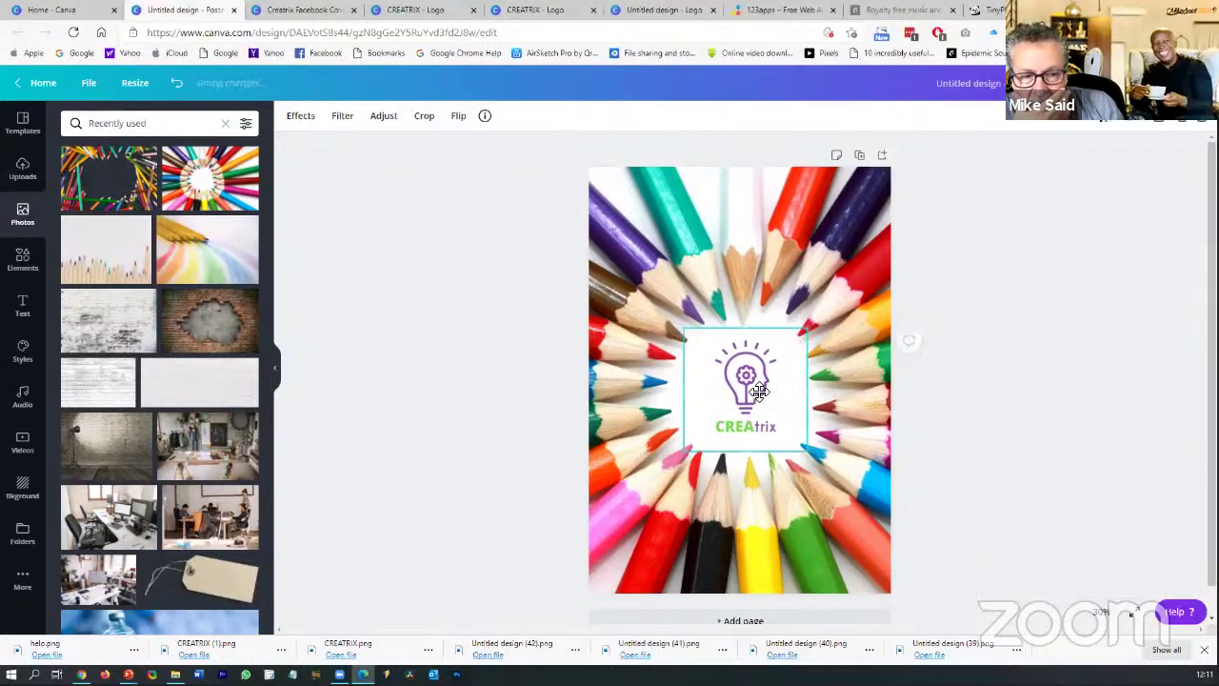
pyautogui.click(974, 378)
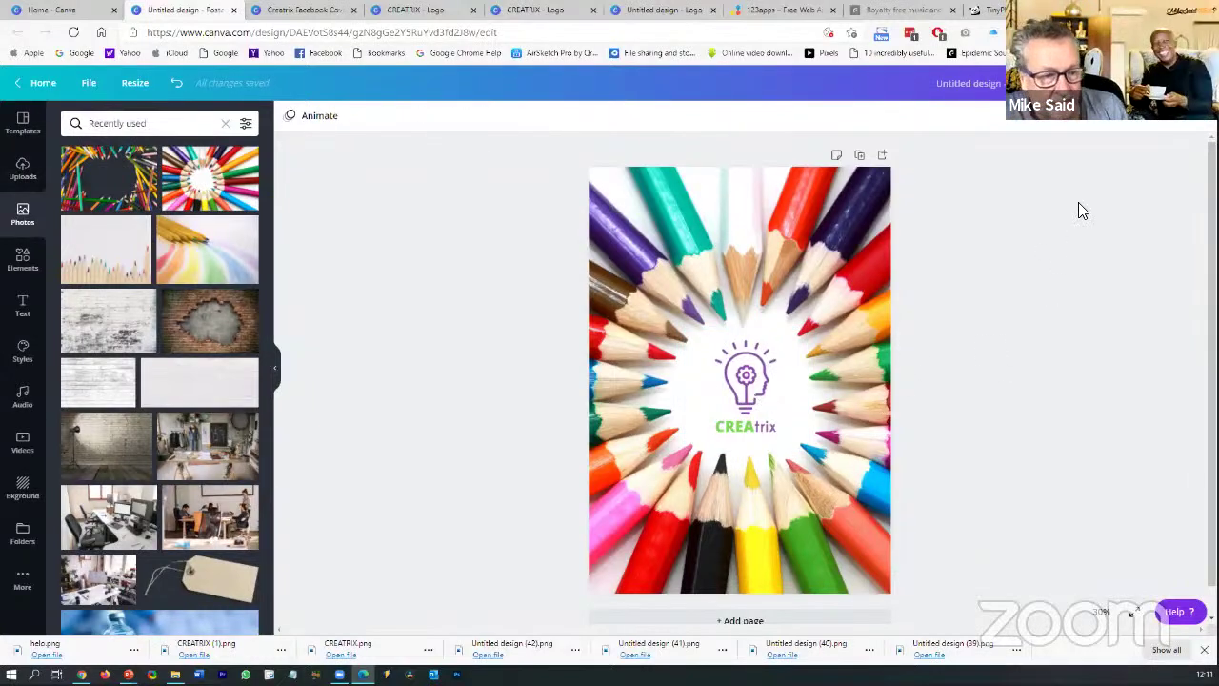
# Review the file types available for downloading the poster, and look at the CREAtrix logo design before returning to the poster
pyautogui.click(1162, 83)
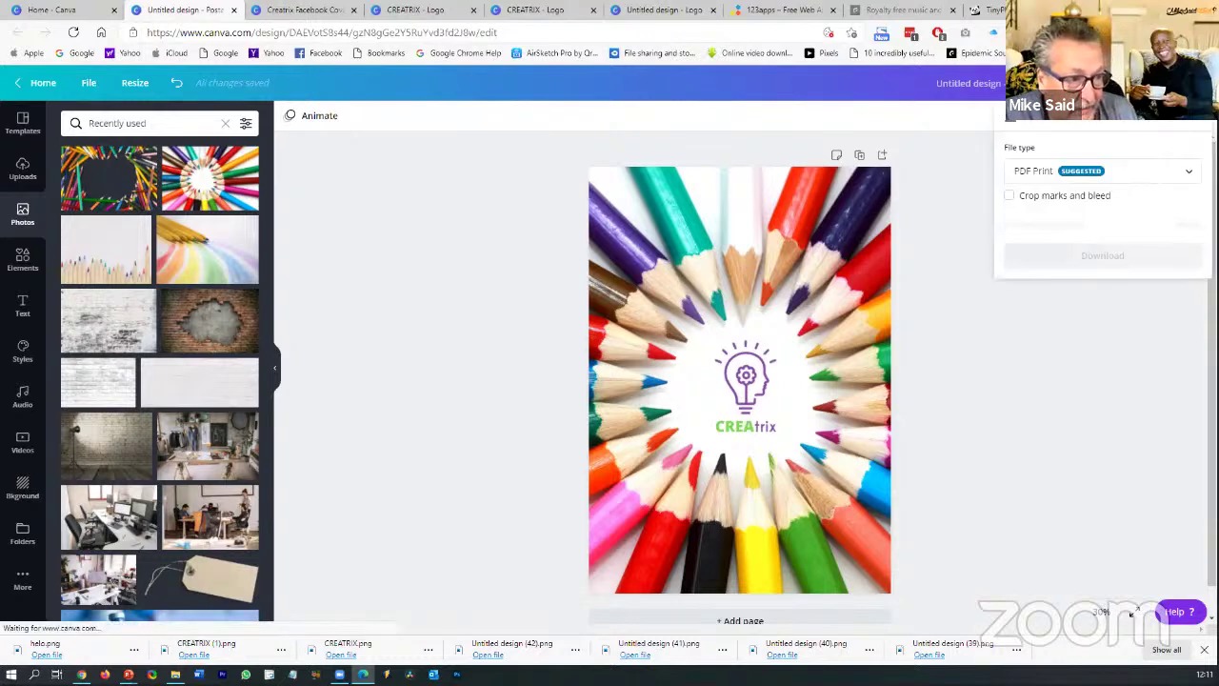
pyautogui.click(1137, 171)
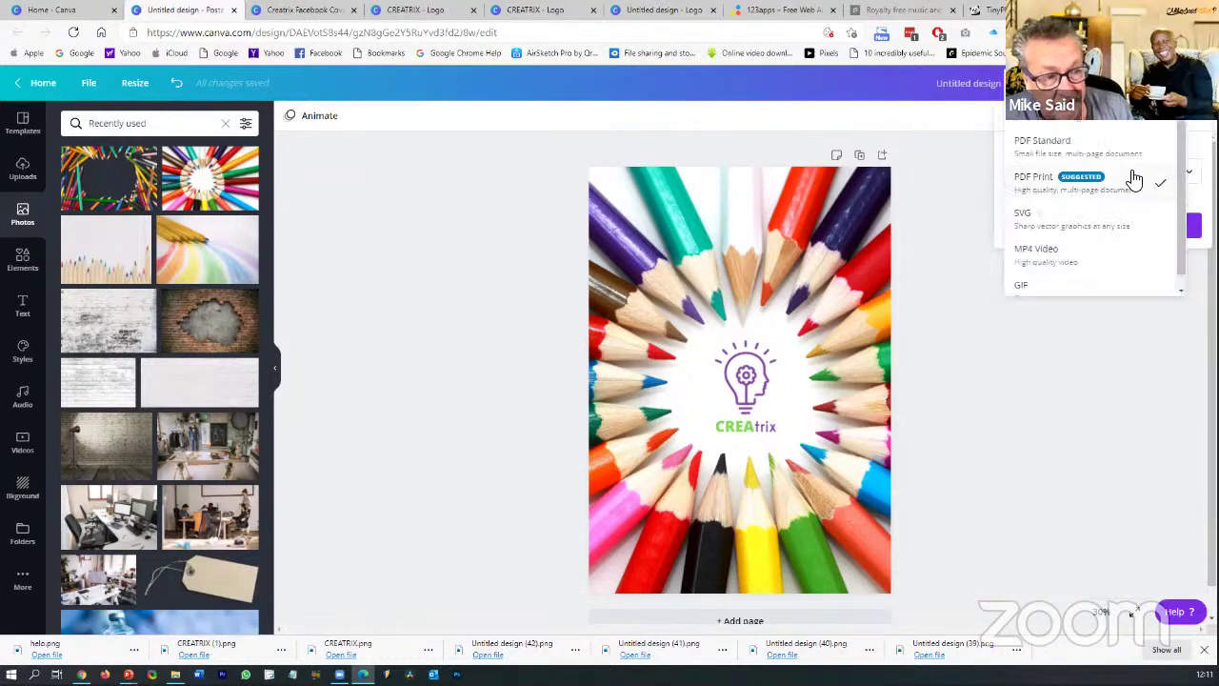
pyautogui.scroll(1, 1120, 131)
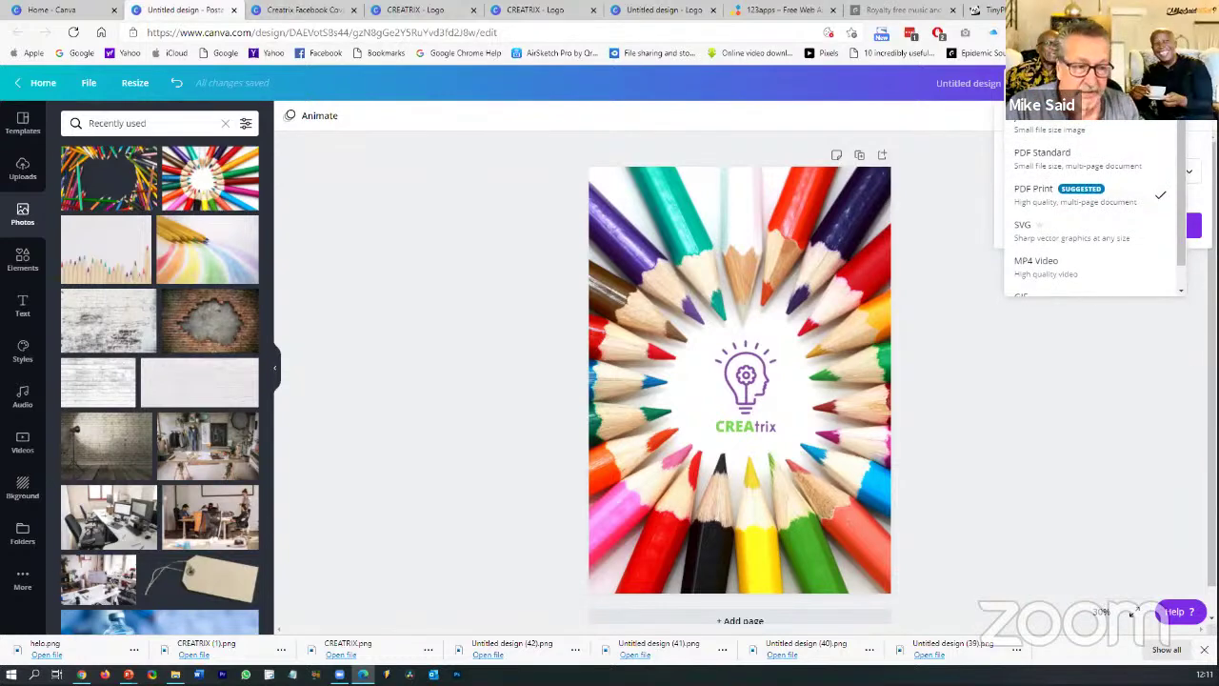
pyautogui.click(995, 327)
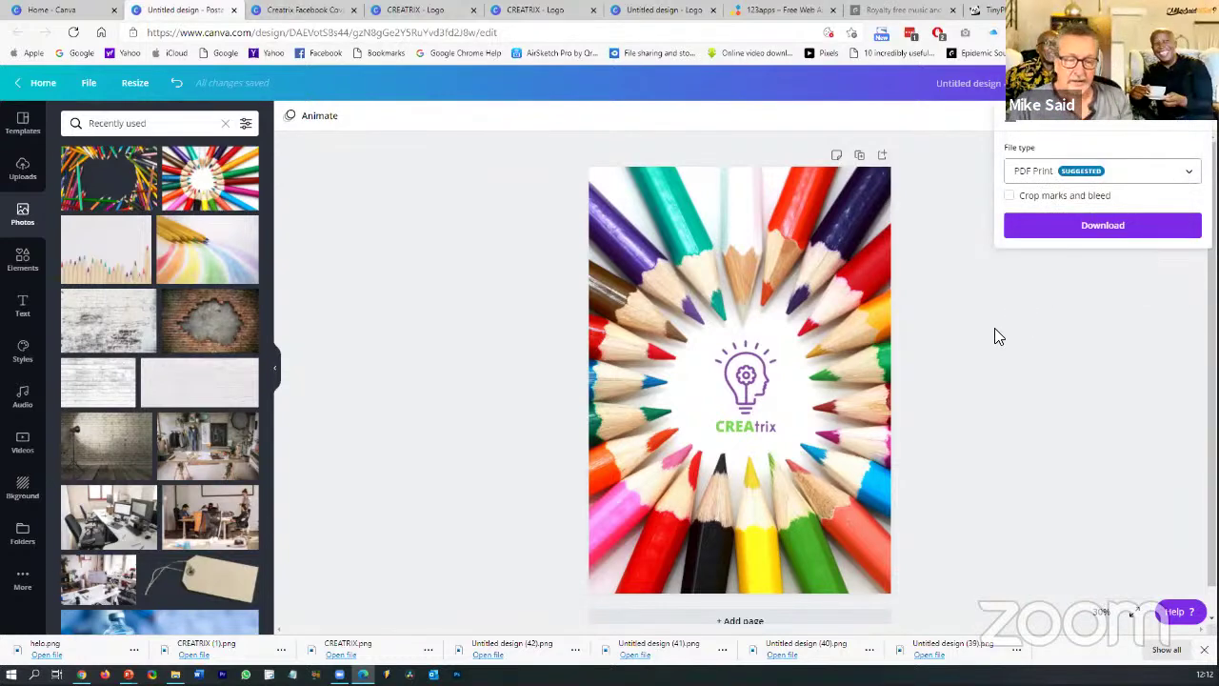
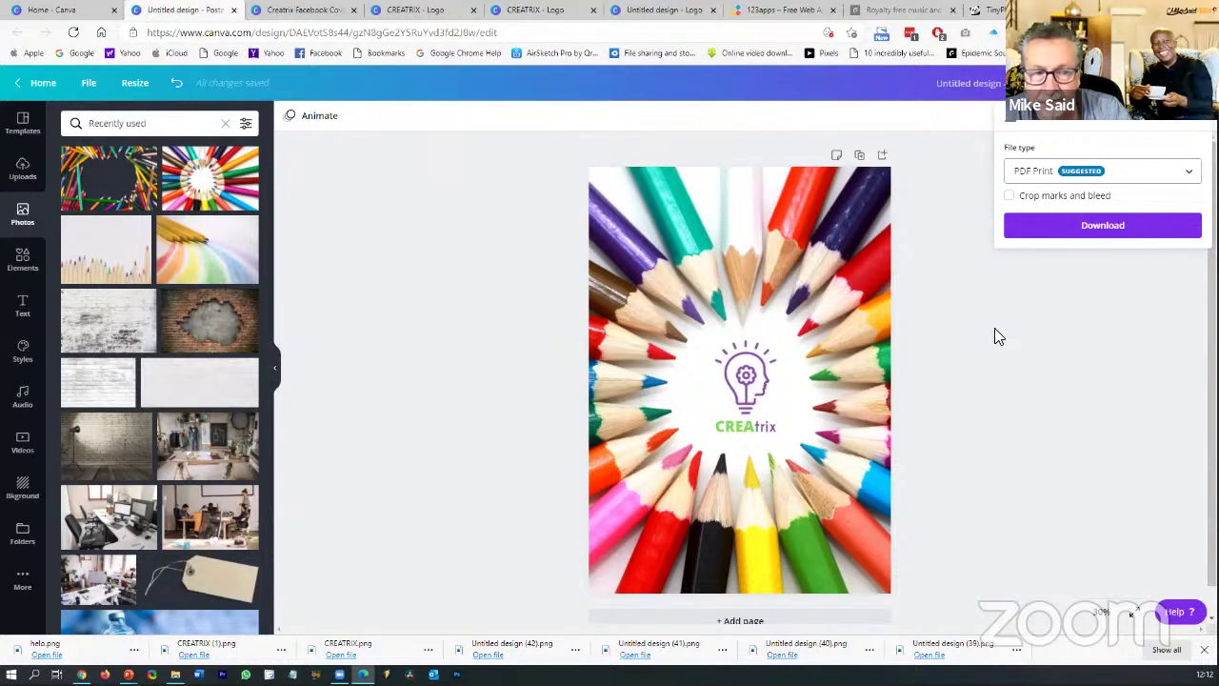
pyautogui.click(438, 11)
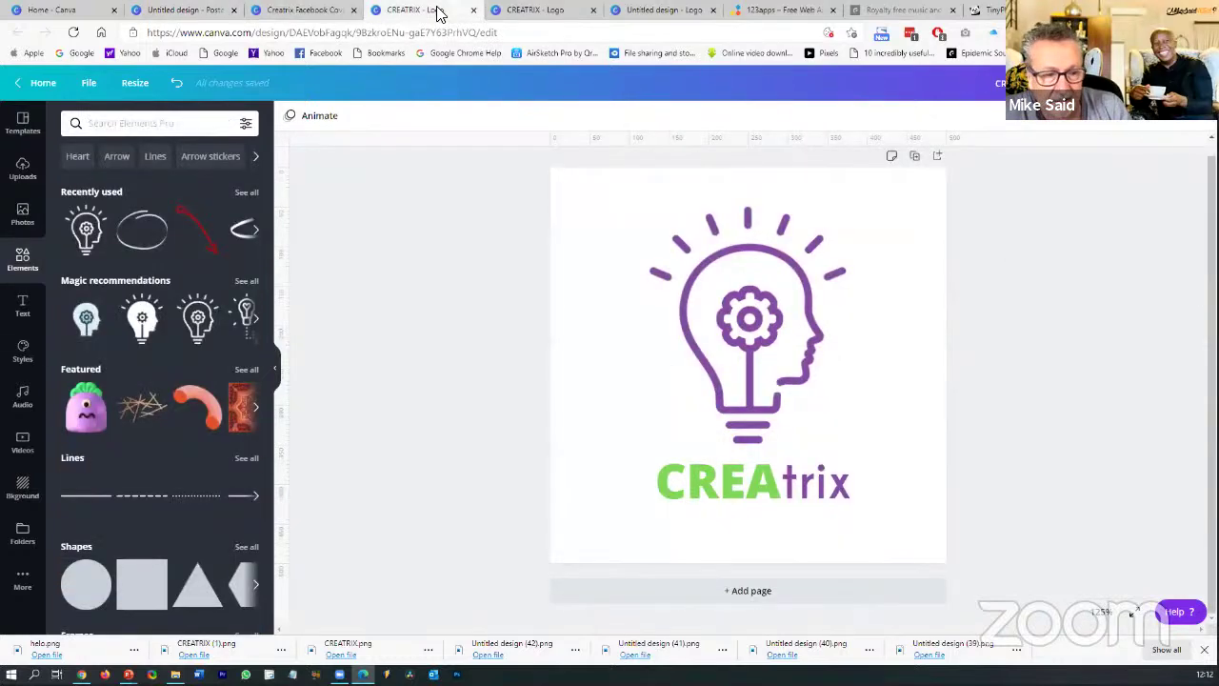
pyautogui.click(203, 13)
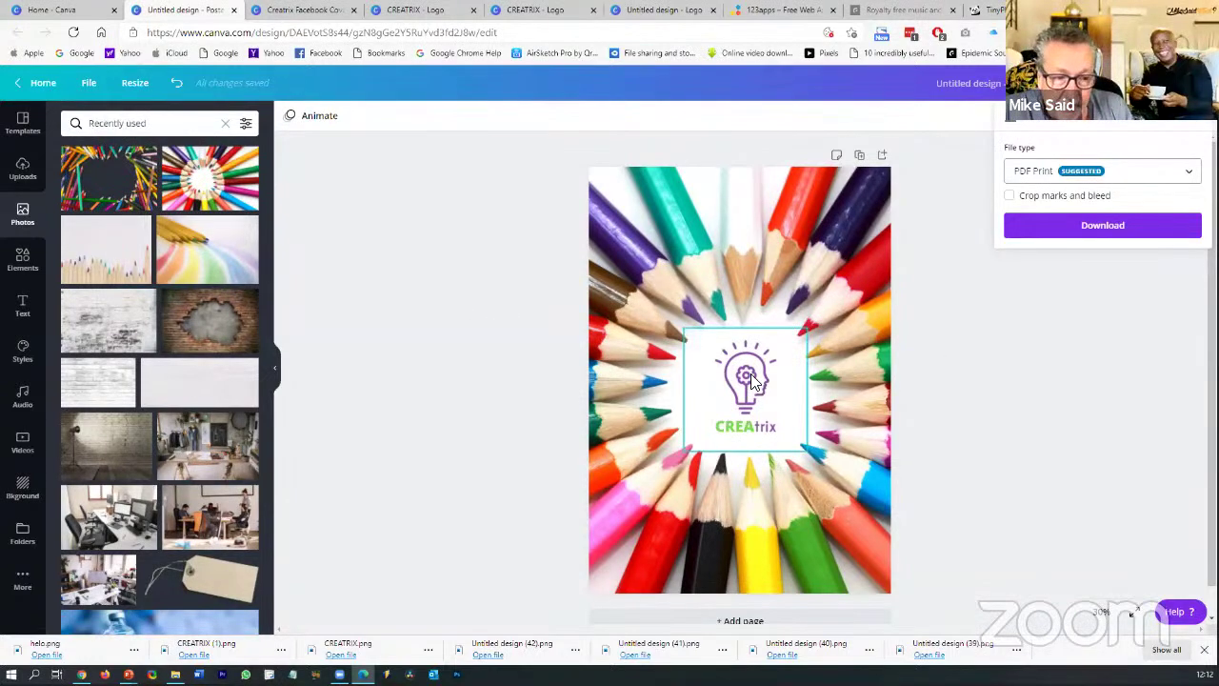
# Add a square shape to the poster's lower part, stretch it to the full page width, and reduce its height to a band
pyautogui.click(23, 261)
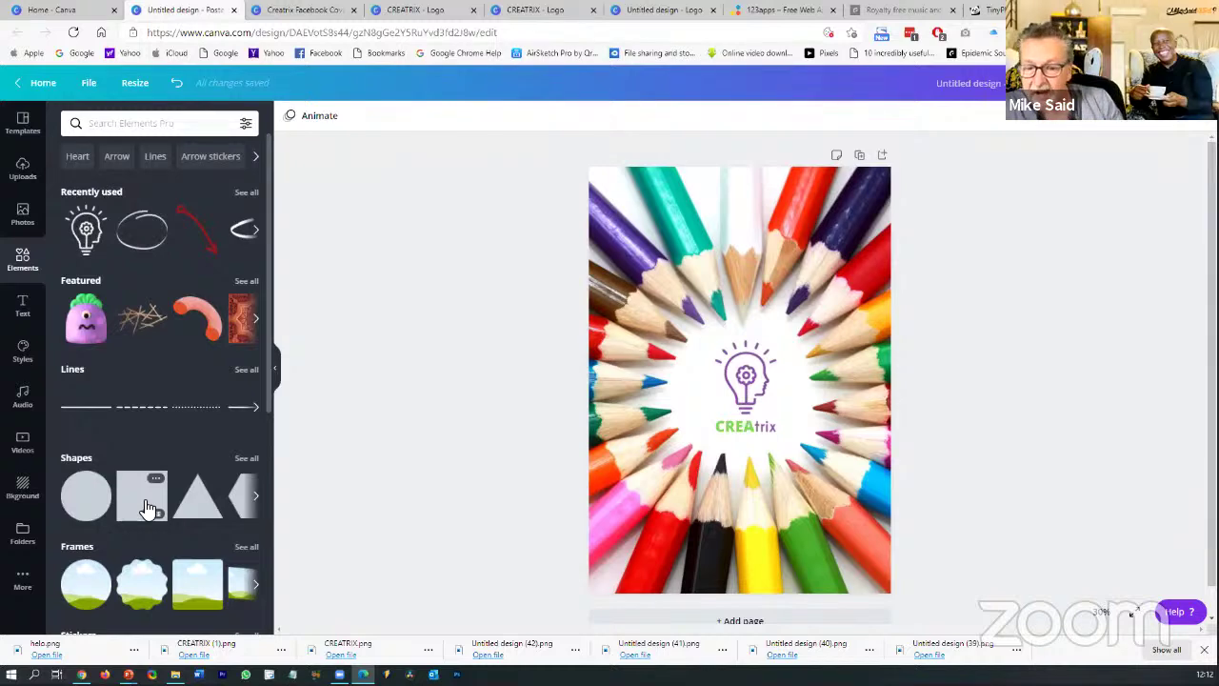
pyautogui.click(147, 510)
pyautogui.moveTo(769, 411); pyautogui.dragTo(775, 489)
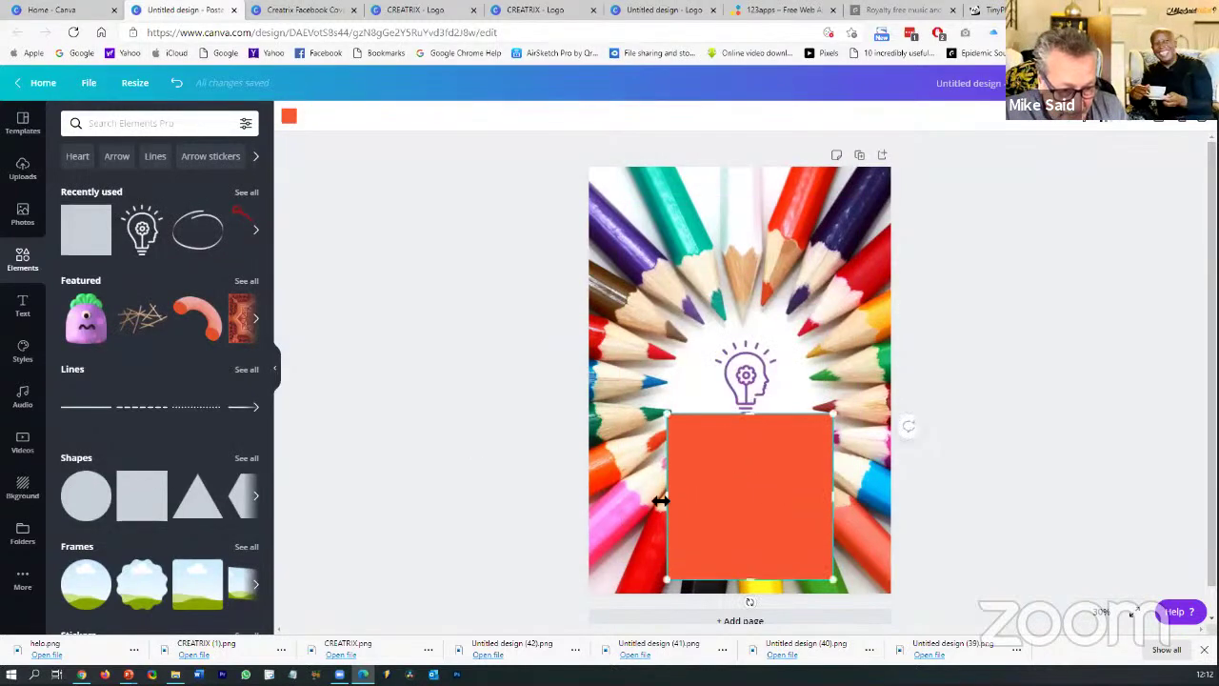
pyautogui.moveTo(608, 502); pyautogui.dragTo(589, 502)
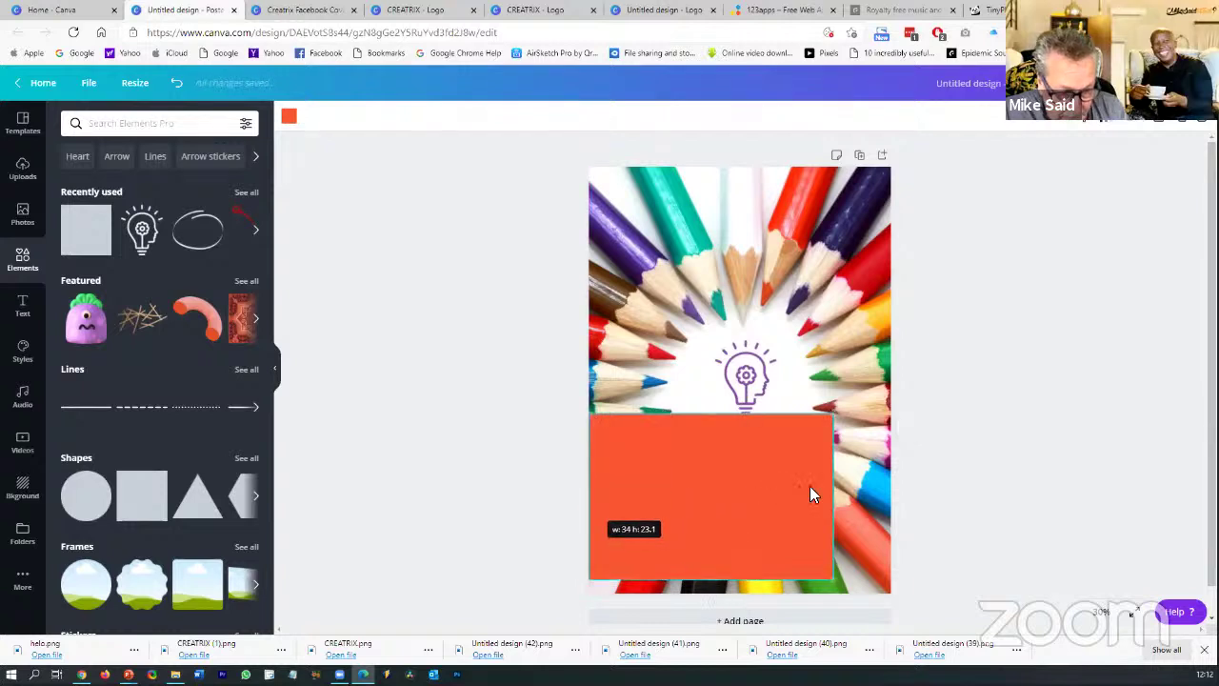
pyautogui.moveTo(843, 495); pyautogui.dragTo(896, 500)
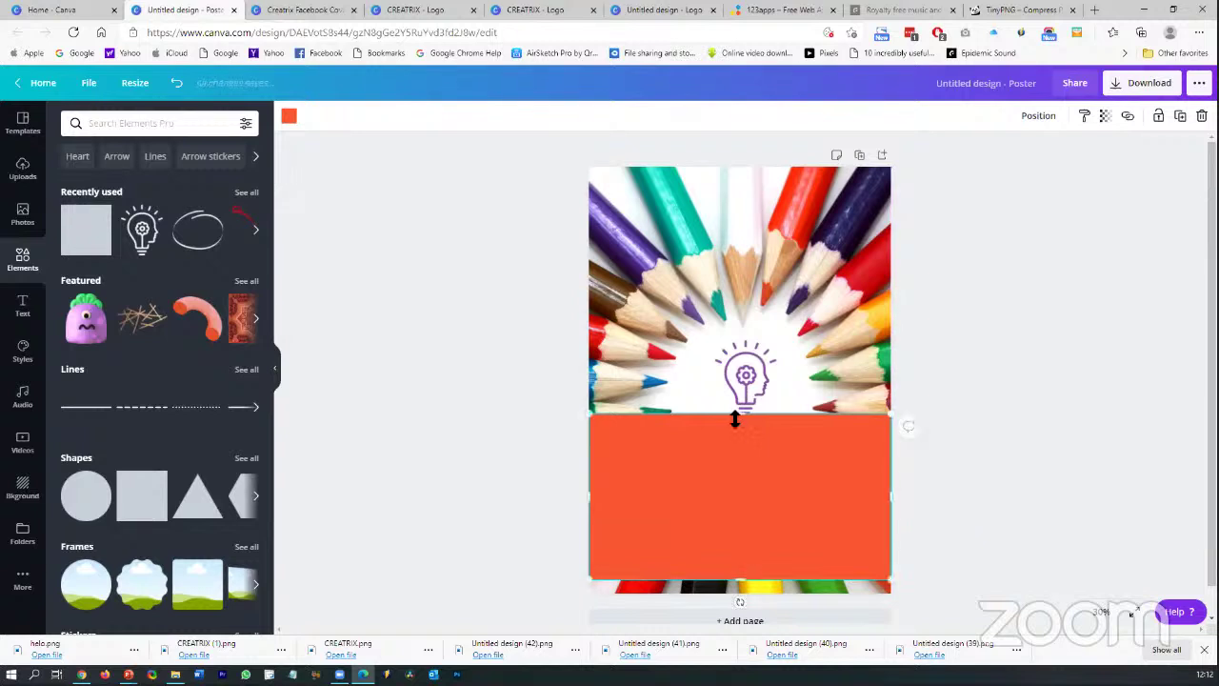
pyautogui.moveTo(747, 459); pyautogui.dragTo(753, 492)
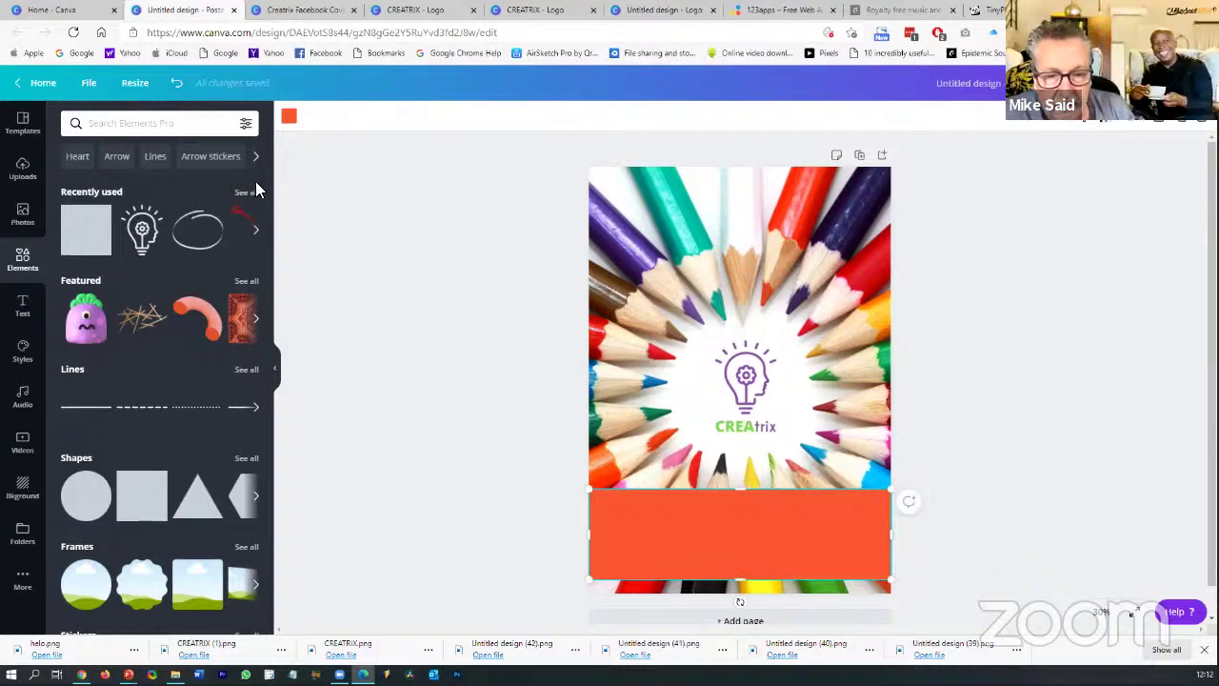
# Colour the band light green from the Wild Orchid palette and set its transparency to about 77
pyautogui.click(288, 117)
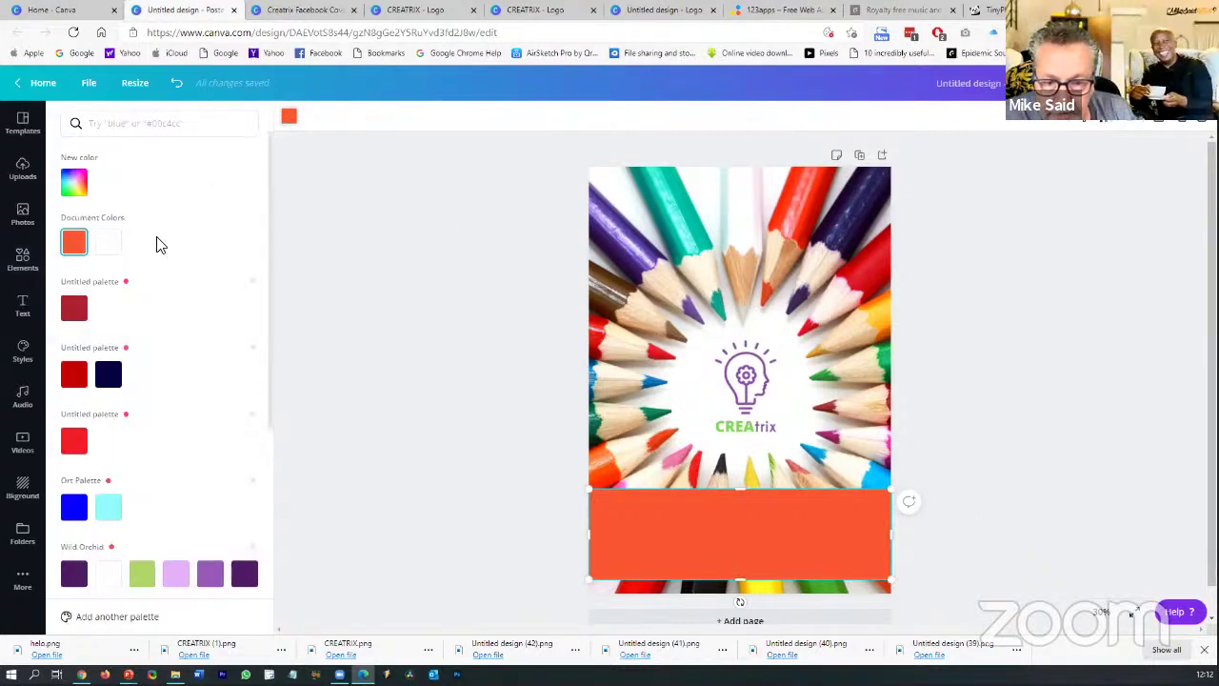
pyautogui.scroll(-1, 150, 360)
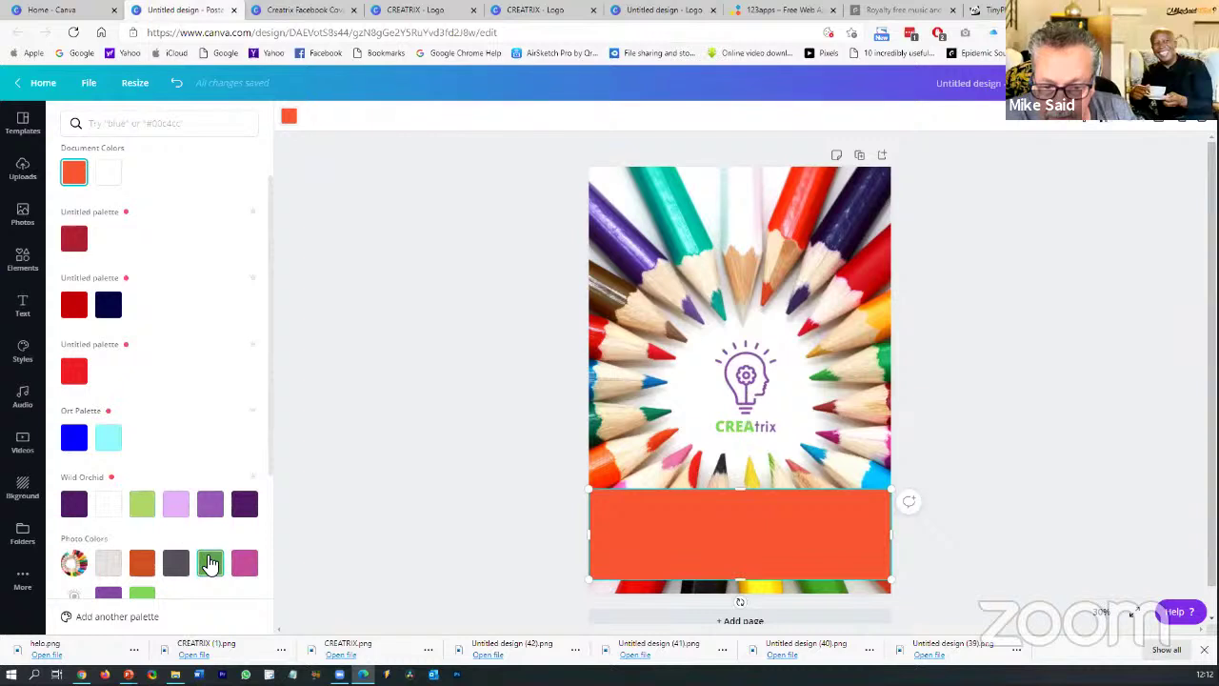
pyautogui.click(145, 511)
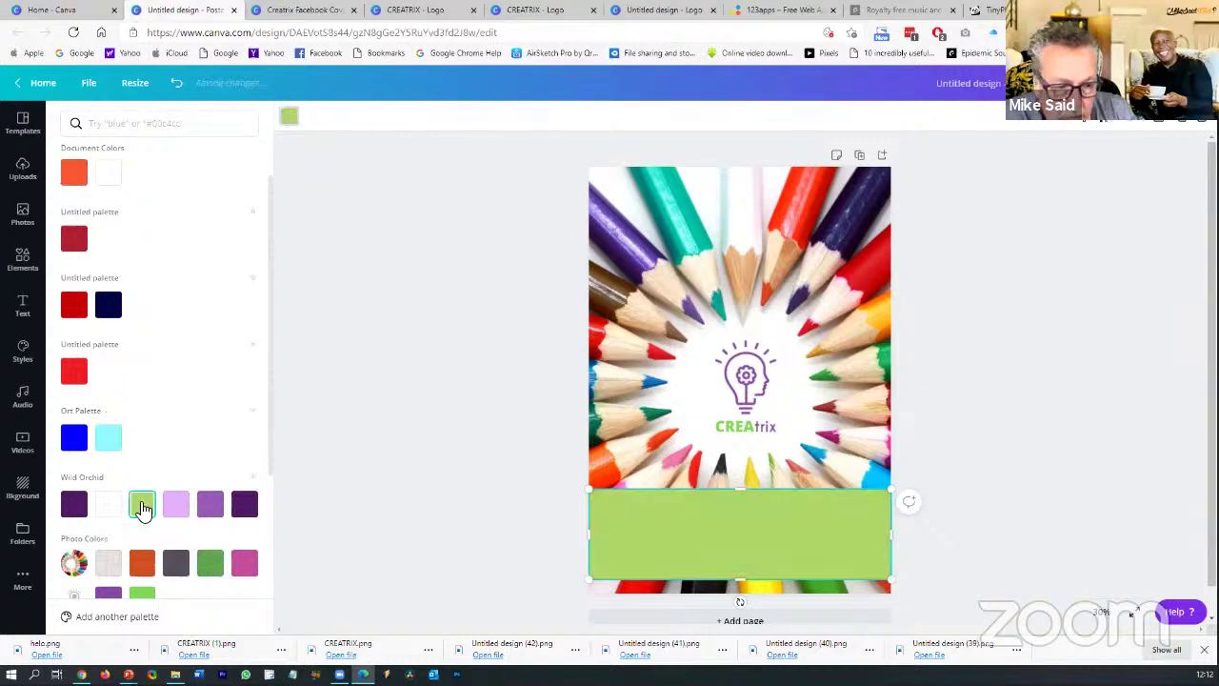
pyautogui.click(1047, 491)
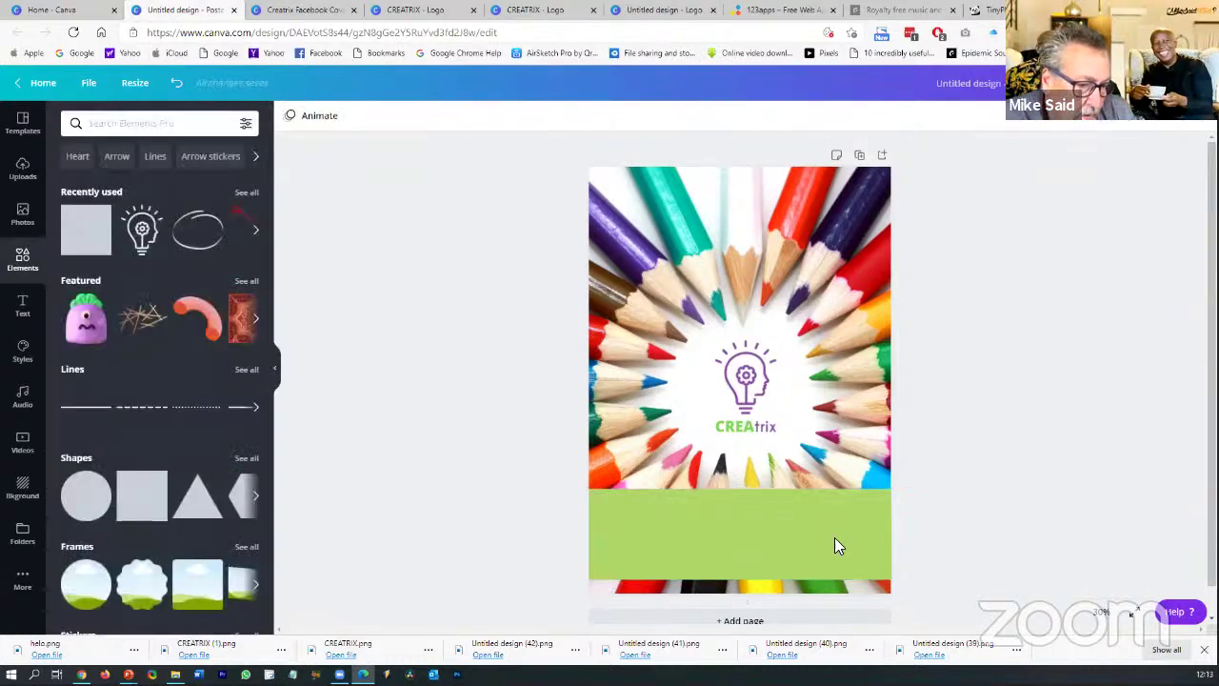
pyautogui.click(1109, 126)
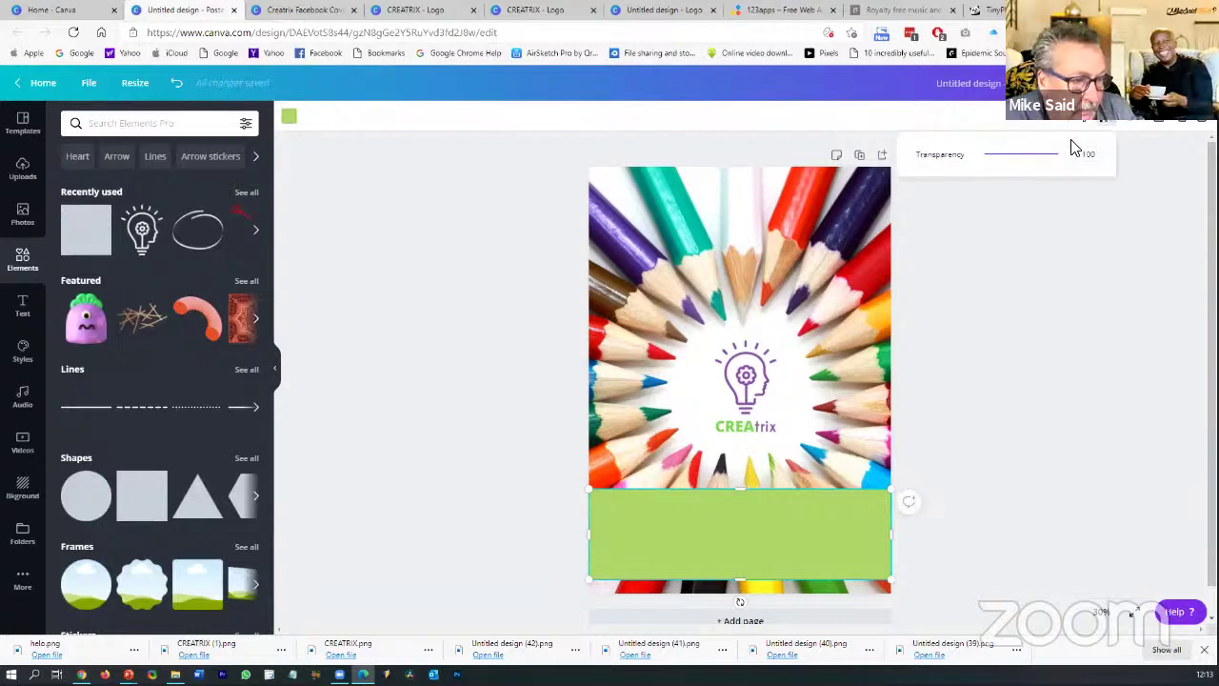
pyautogui.moveTo(1076, 155); pyautogui.dragTo(1050, 161)
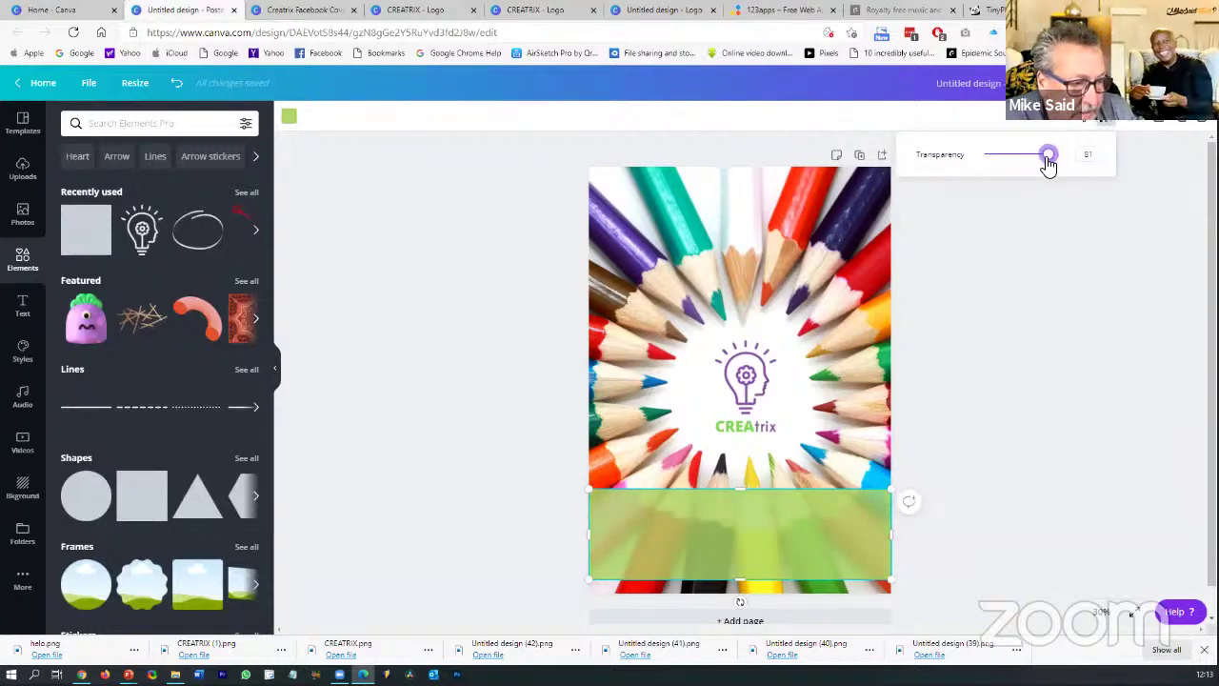
pyautogui.click(1050, 322)
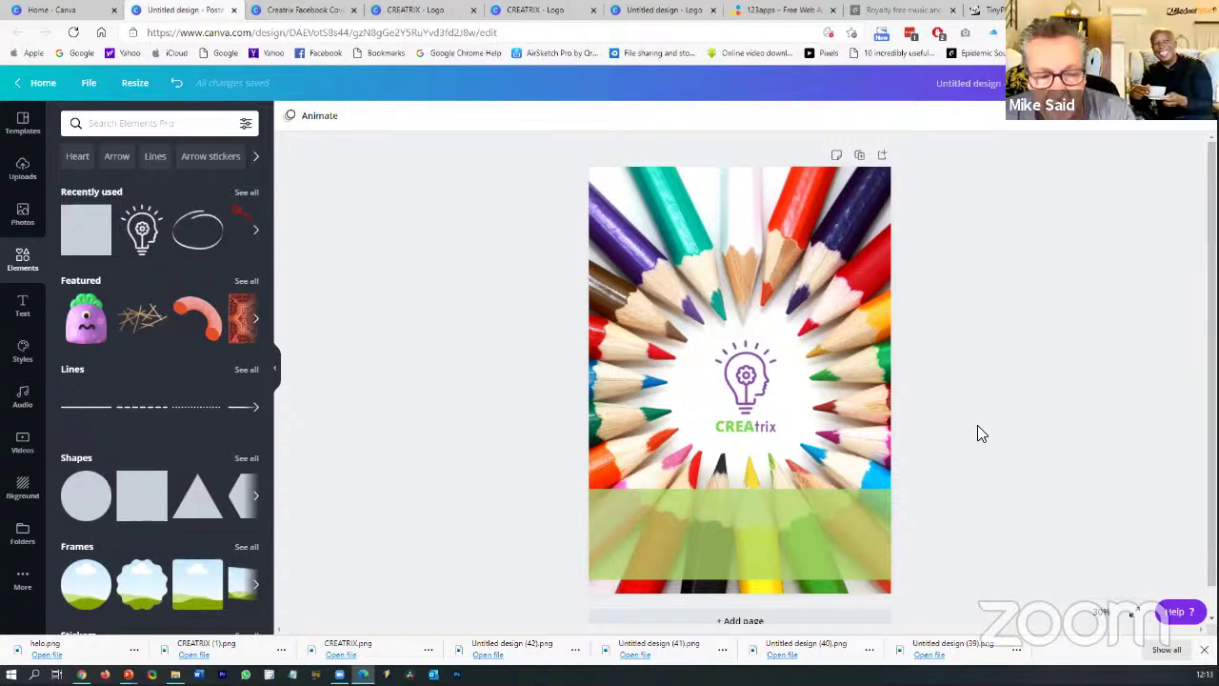
# Recolour the band black from the default colours and set its transparency to 61
pyautogui.click(861, 513)
pyautogui.click(292, 118)
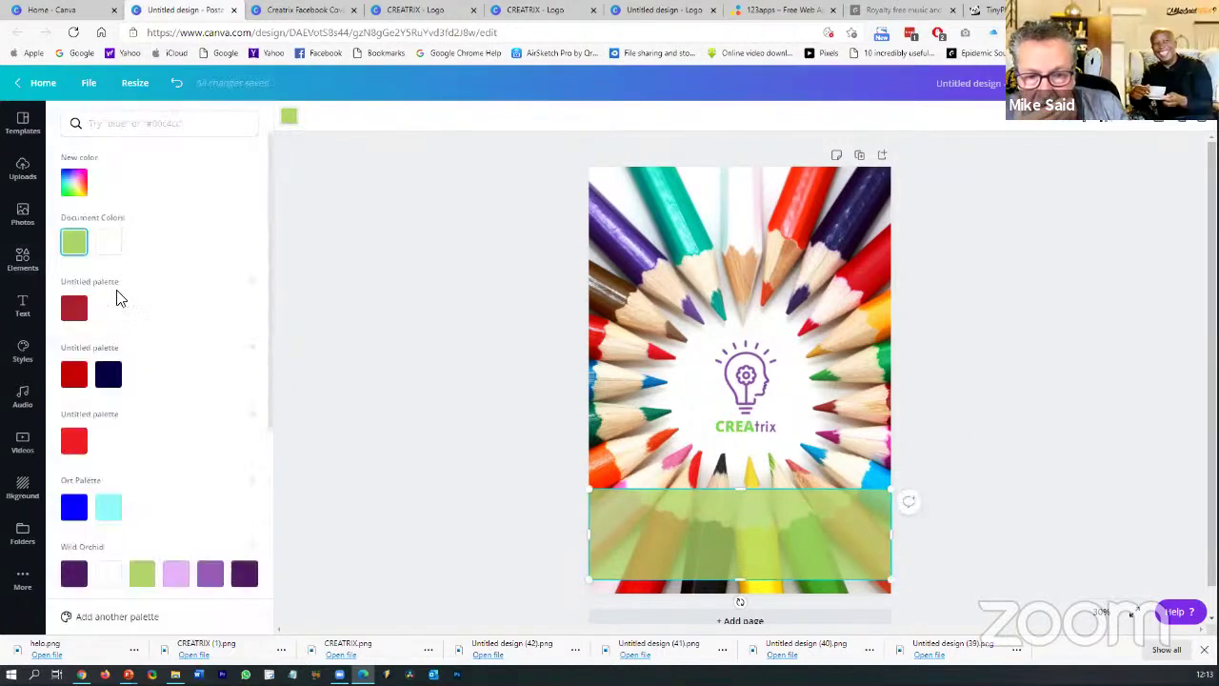
pyautogui.scroll(-3, 180, 387)
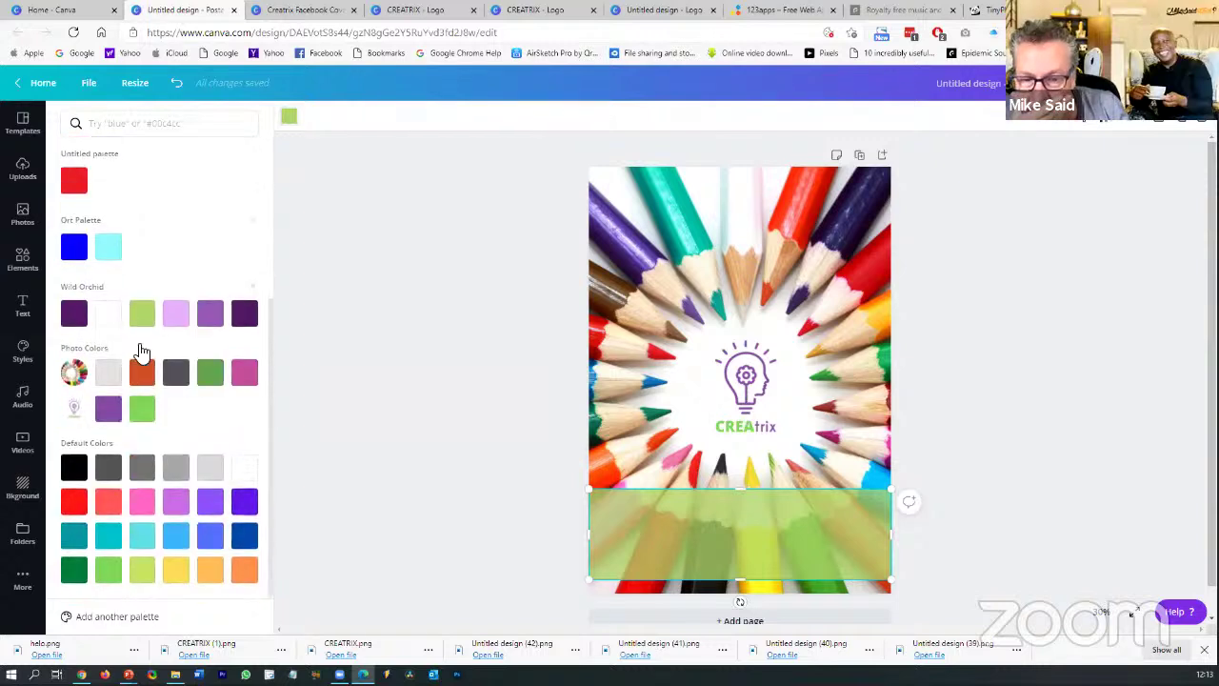
pyautogui.click(73, 467)
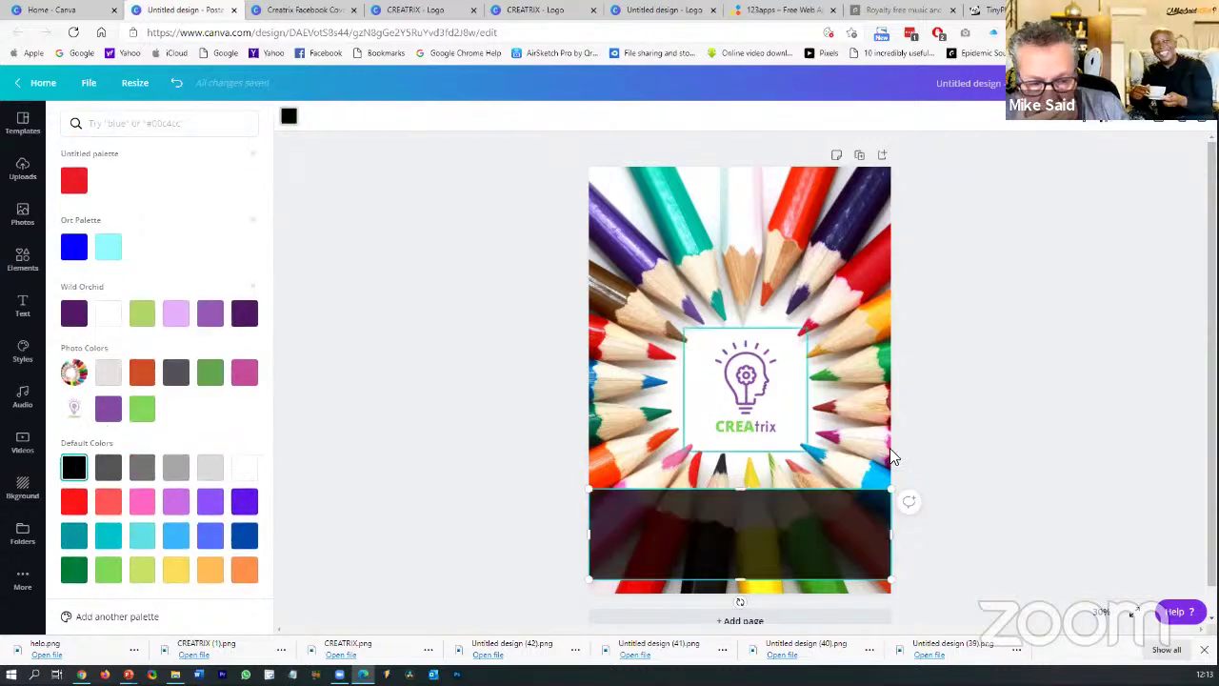
pyautogui.press('Escape')
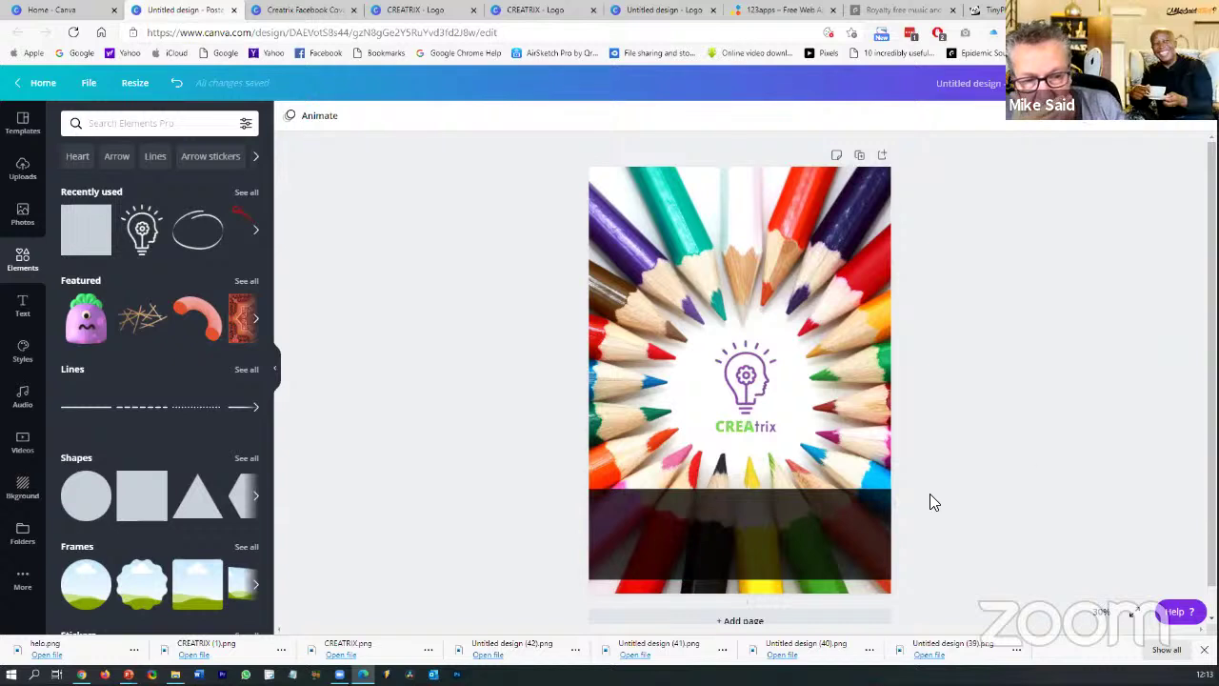
pyautogui.click(1119, 127)
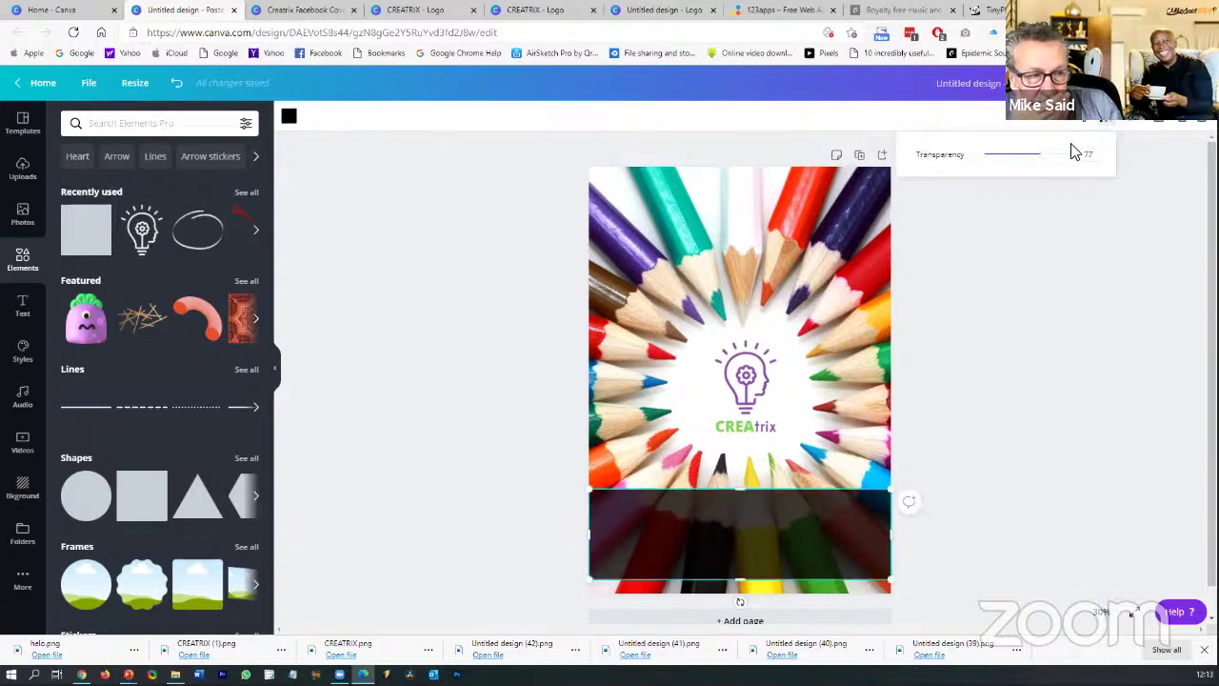
pyautogui.moveTo(1047, 162); pyautogui.dragTo(1032, 168)
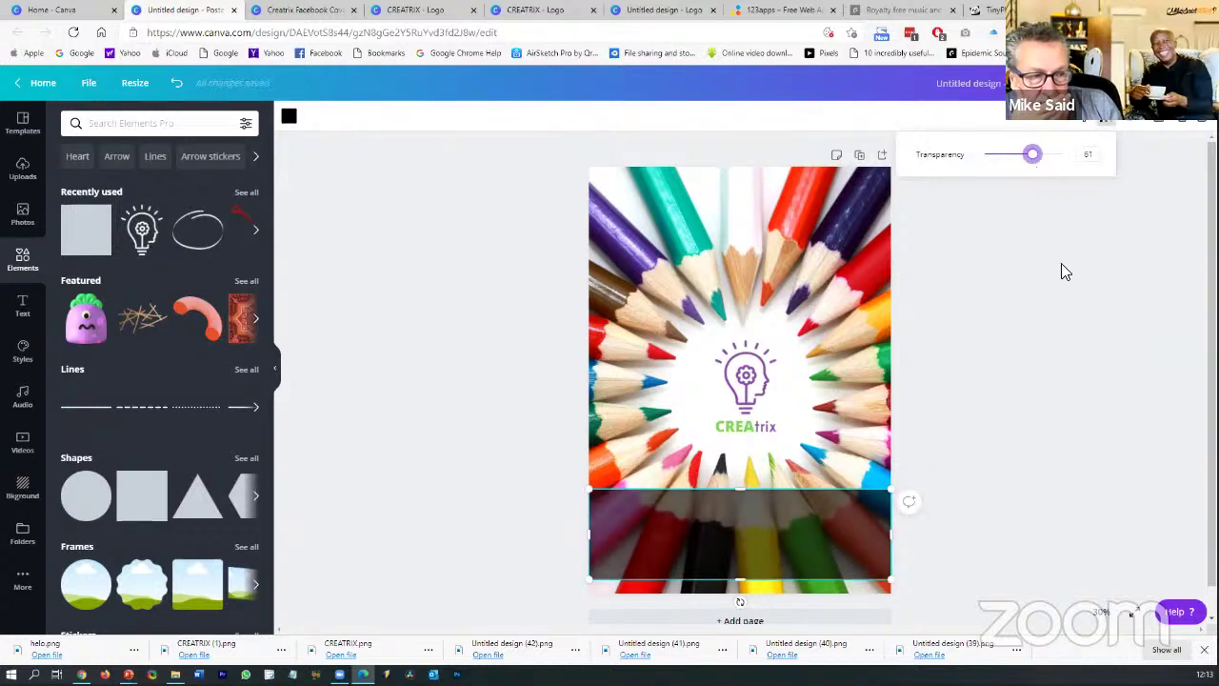
pyautogui.click(1017, 275)
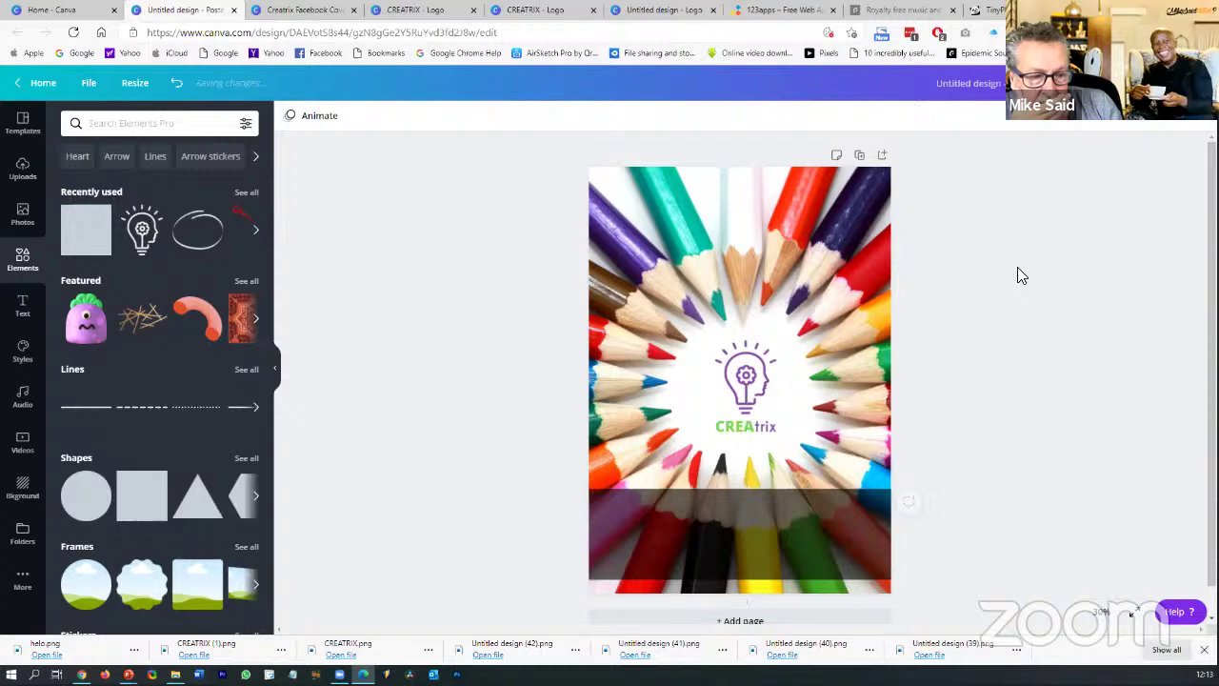
# Add a subheading text box to the poster and move it onto the dark band
pyautogui.click(23, 310)
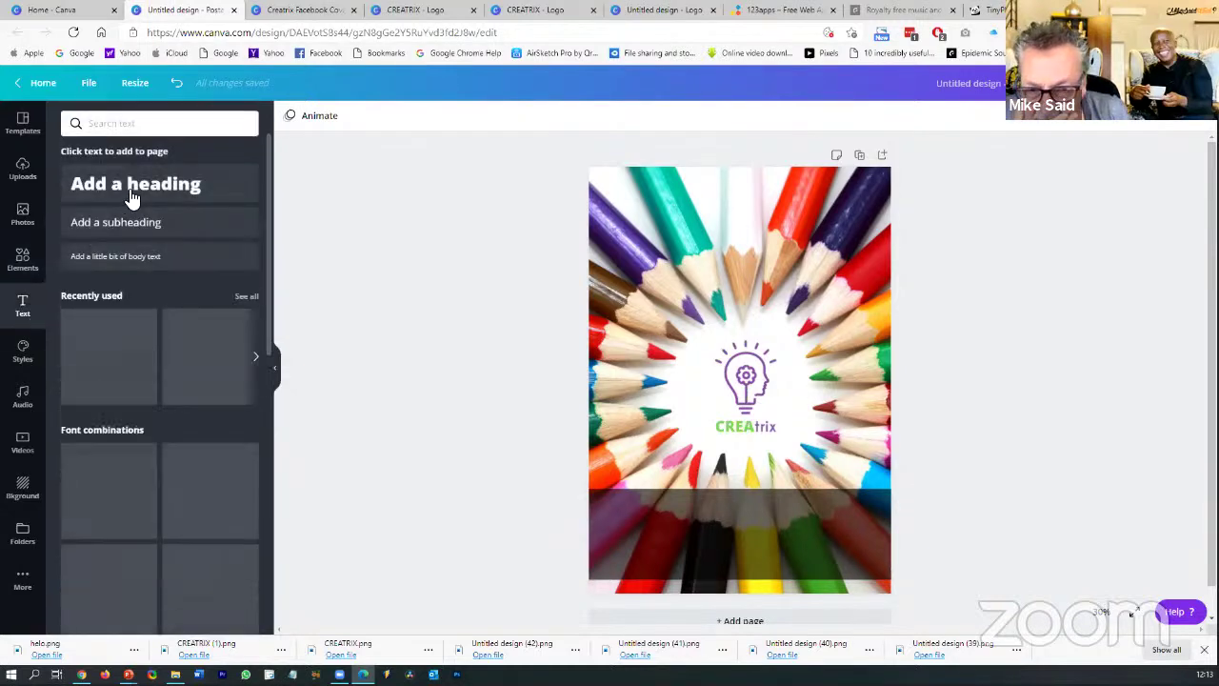
pyautogui.click(236, 226)
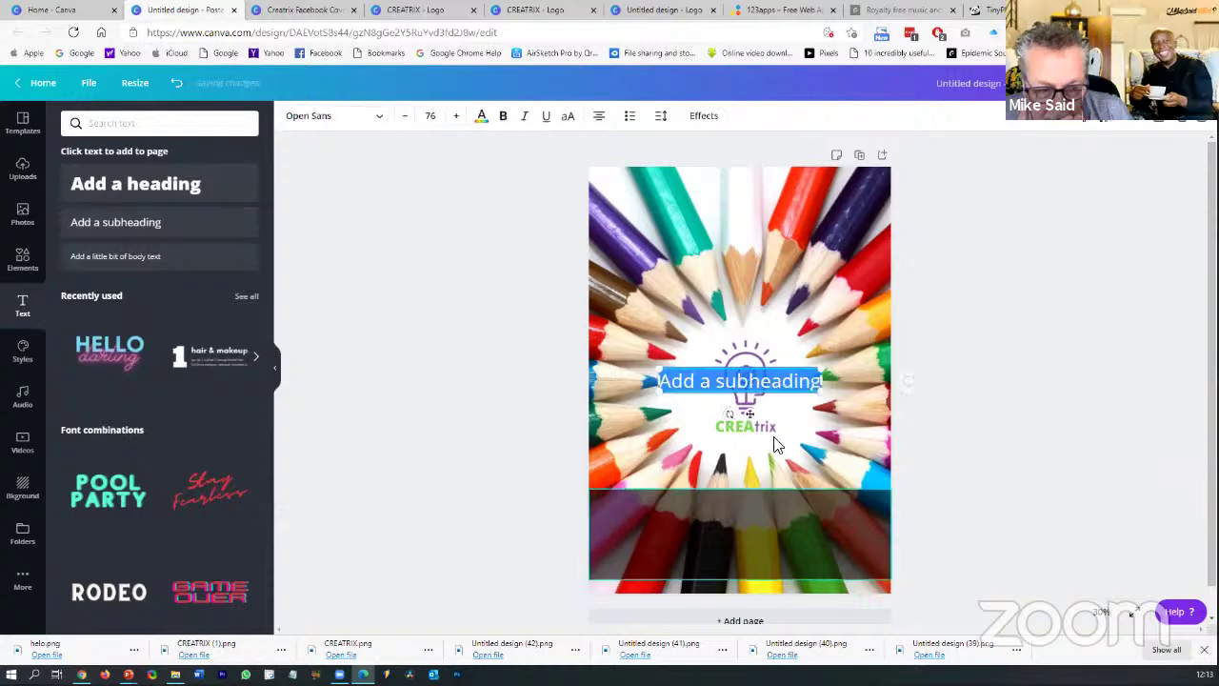
pyautogui.moveTo(728, 522); pyautogui.dragTo(715, 543)
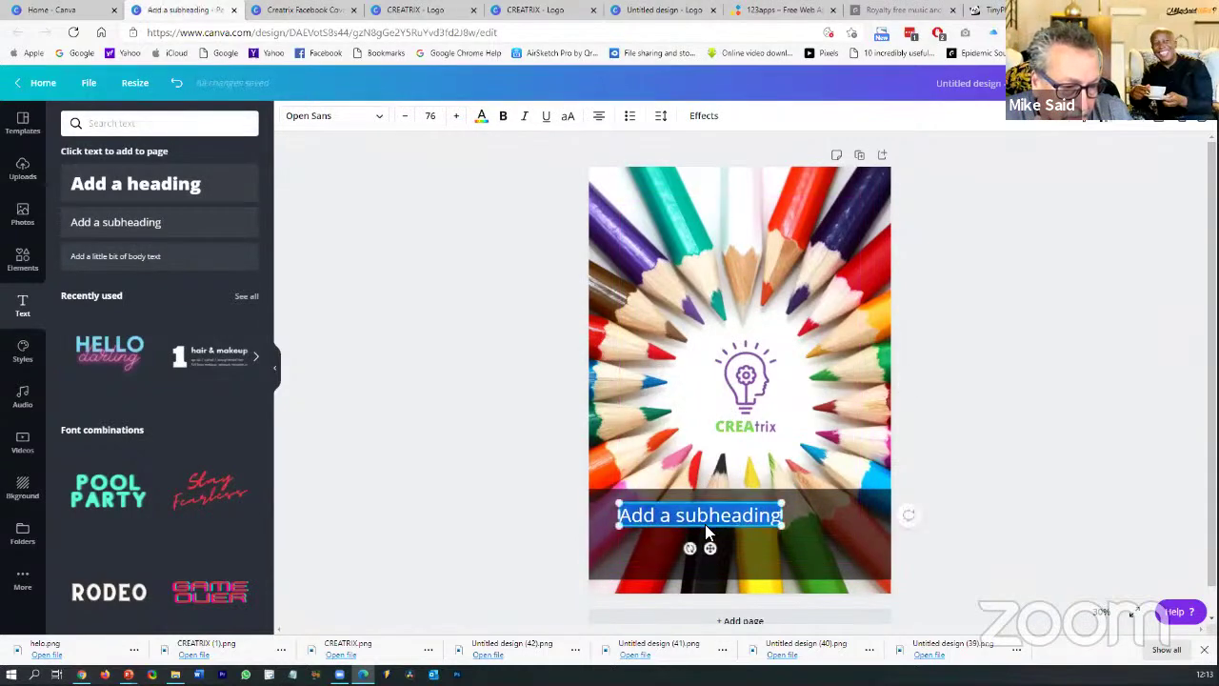
# Replace the subheading text with "Please contact us for all your requirements" on two lines
pyautogui.doubleClick(709, 519)
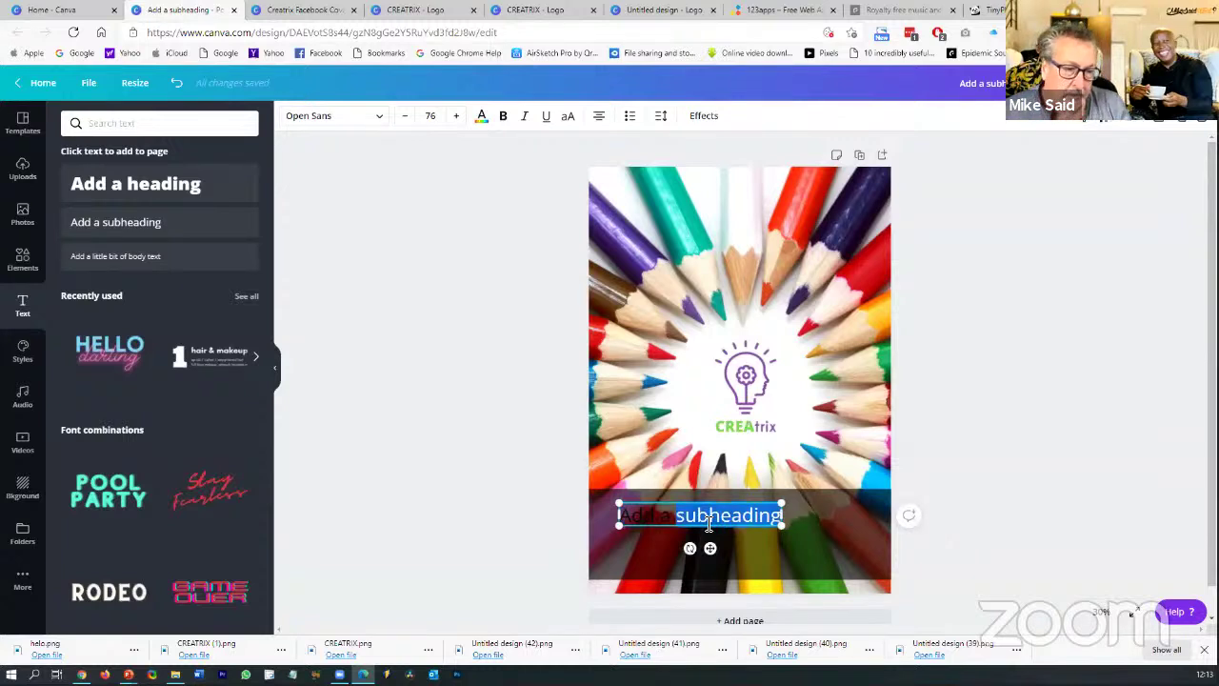
pyautogui.write('Add a A')
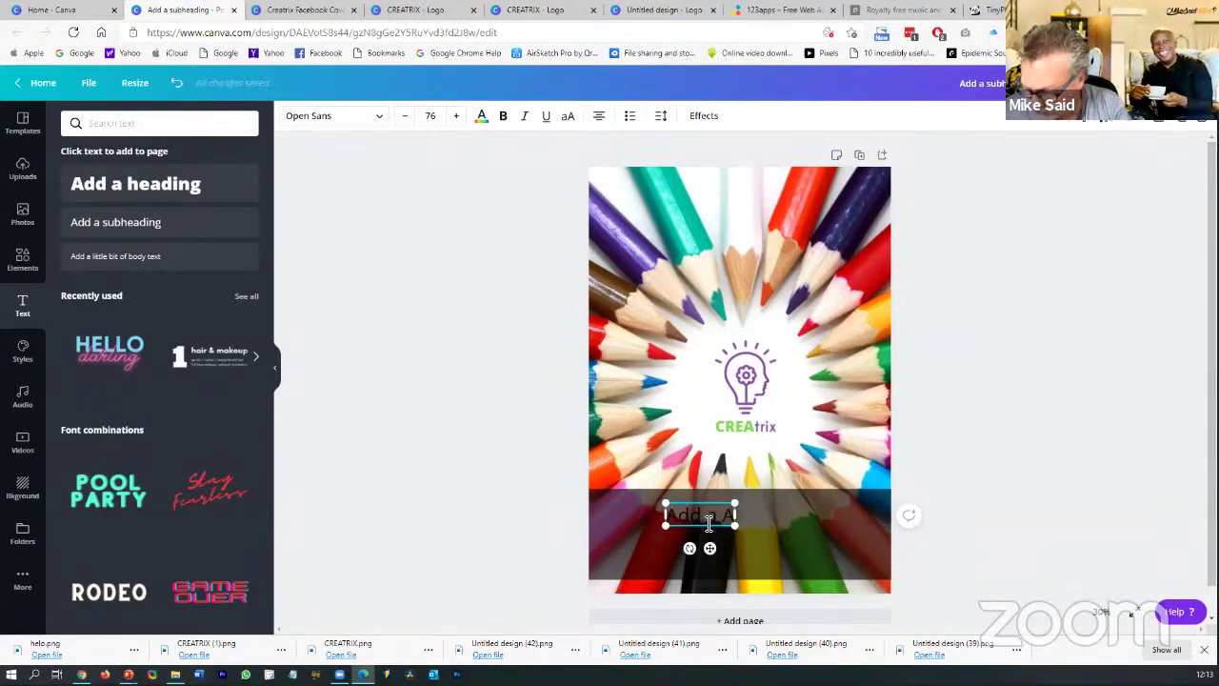
pyautogui.tripleClick(708, 522)
pyautogui.write('Pl')
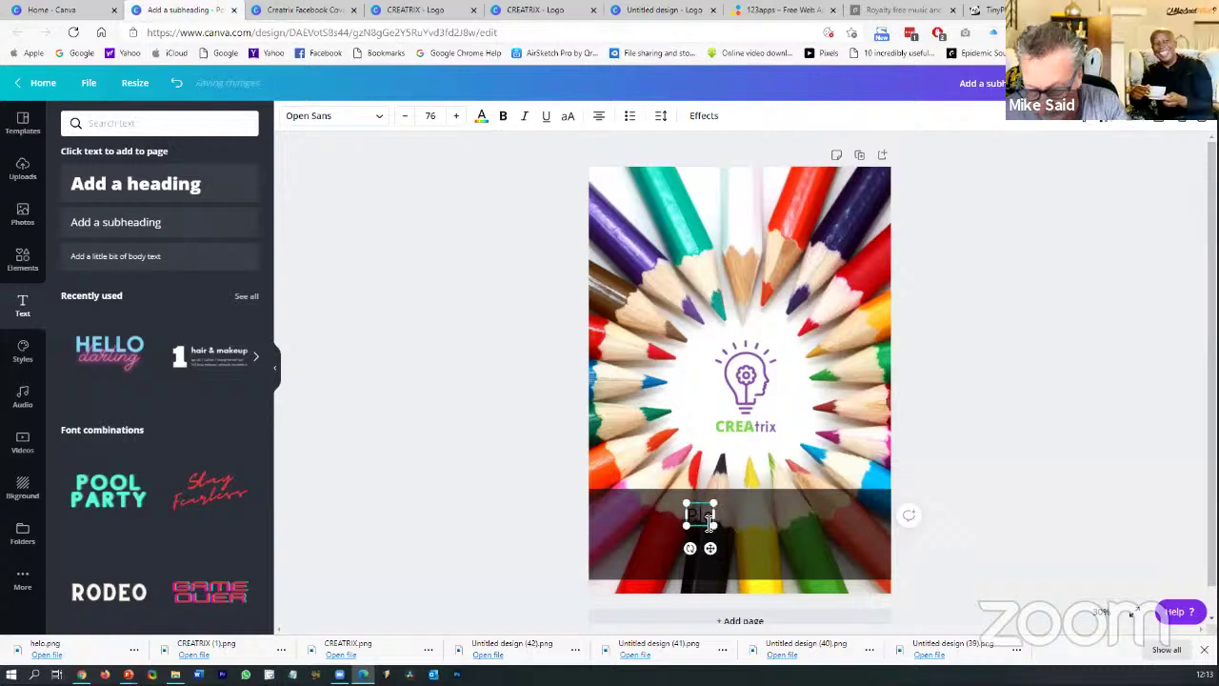
pyautogui.write('ease dontact us')
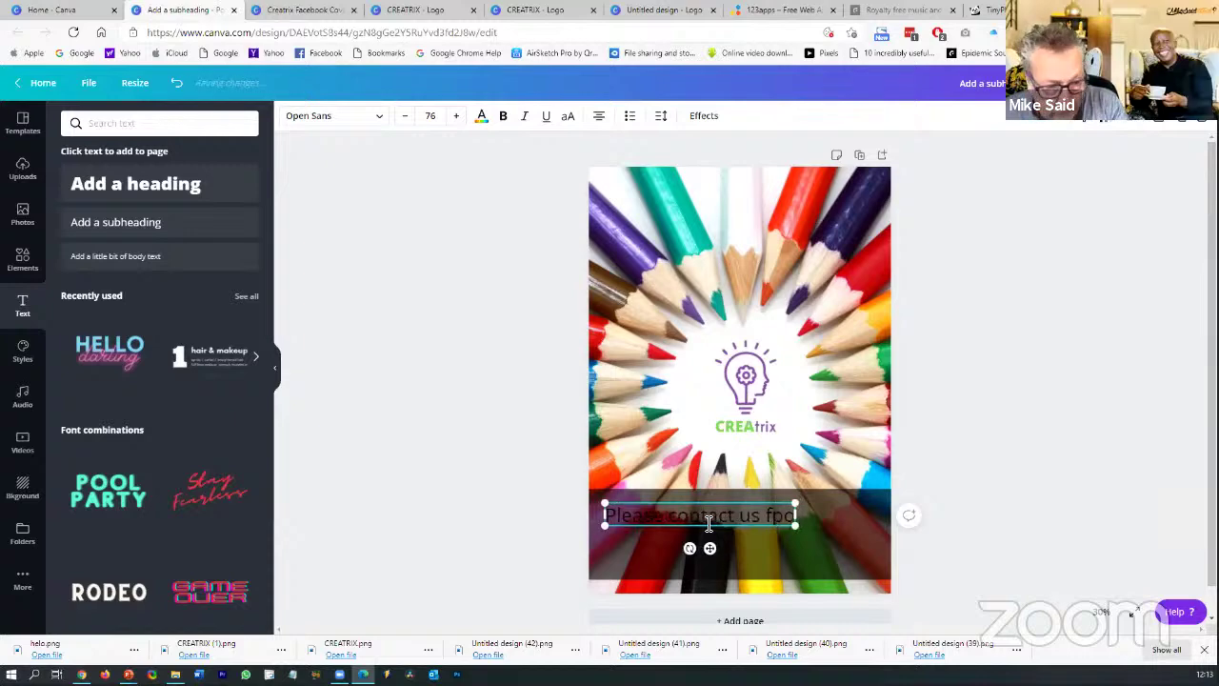
pyautogui.write(' for all')
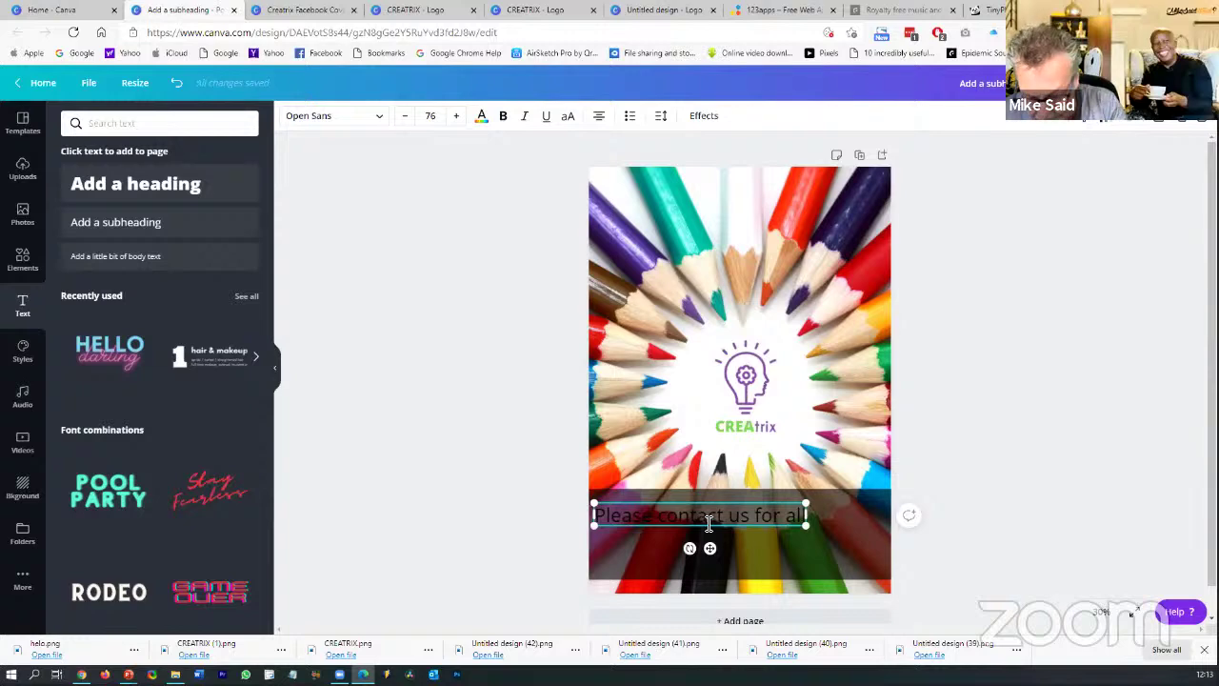
pyautogui.press('Return')
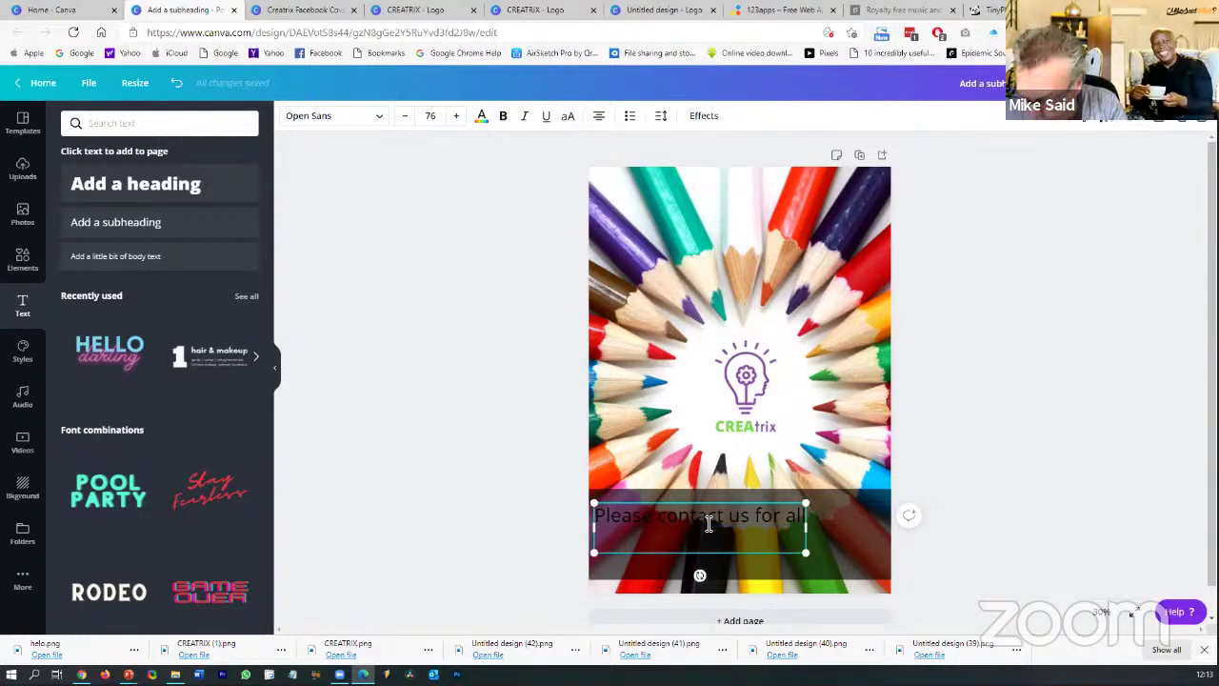
pyautogui.write('your hair treatments')
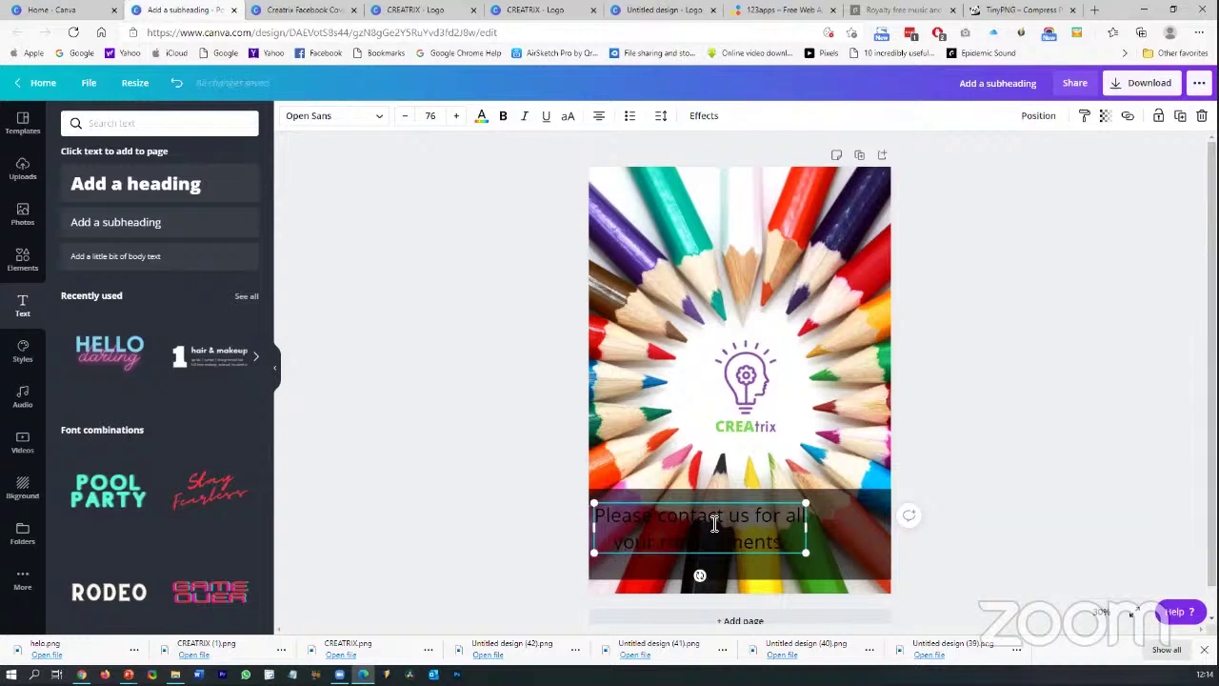
# Move the contact text so it is centred on the dark band
pyautogui.click(911, 536)
pyautogui.click(776, 535)
pyautogui.moveTo(776, 535); pyautogui.dragTo(798, 538)
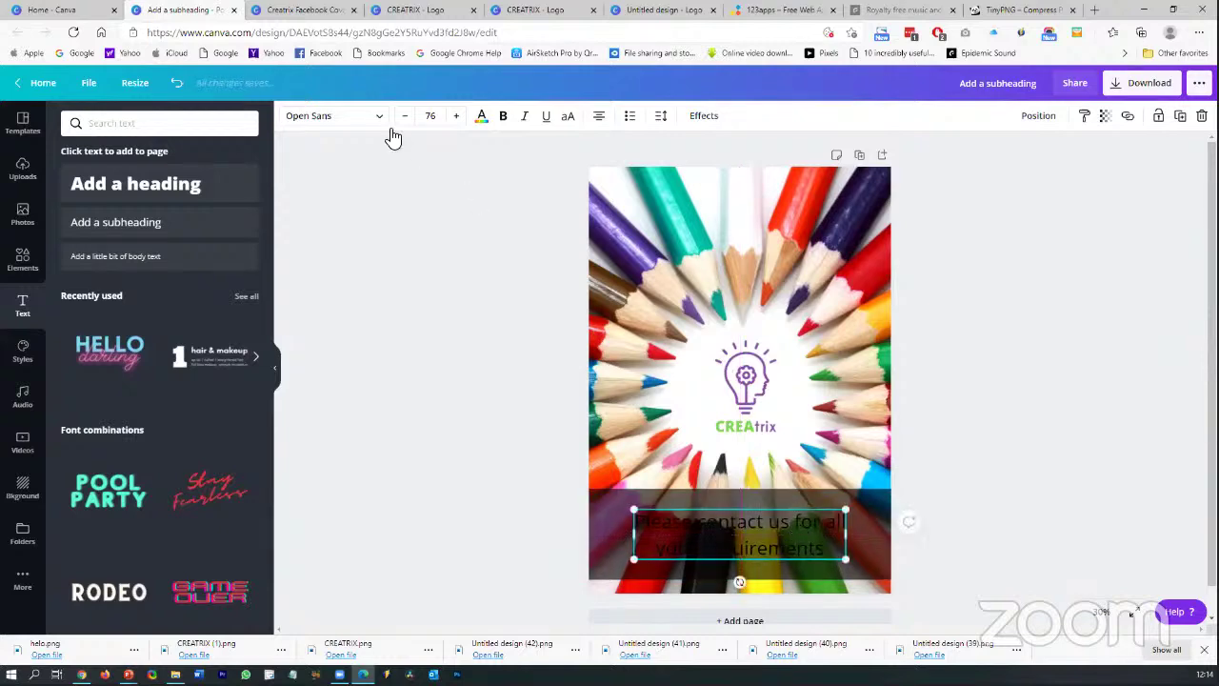
# Make the contact text bold and colour it white
pyautogui.click(503, 116)
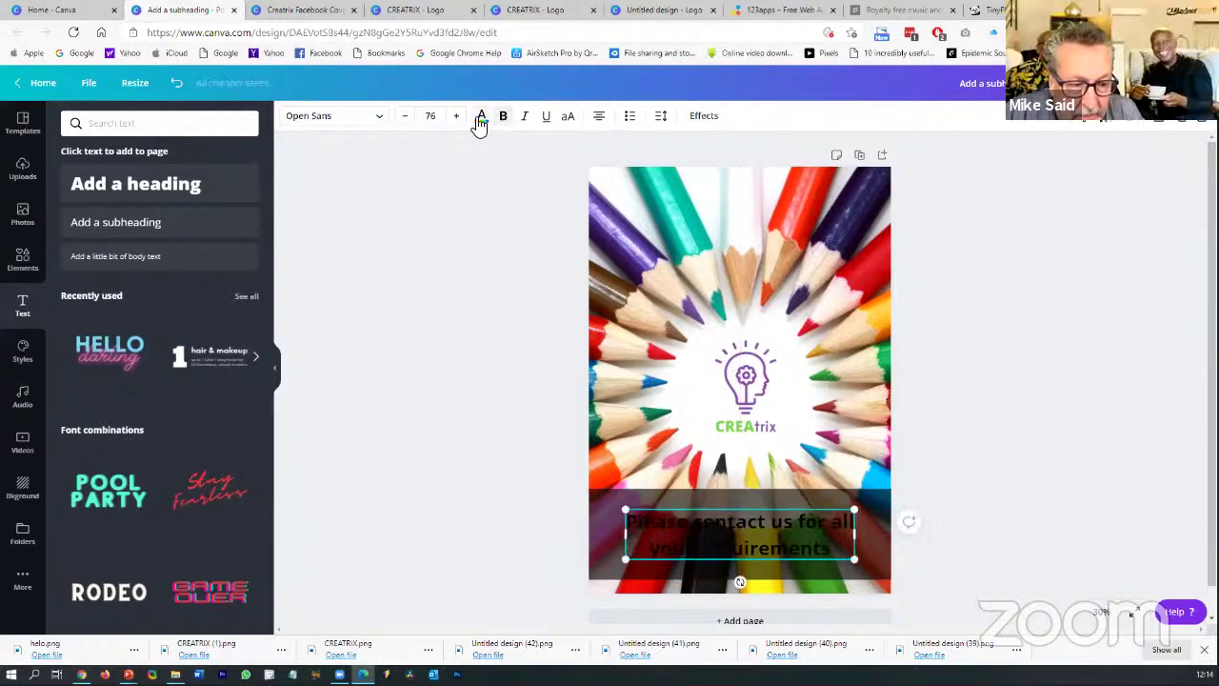
pyautogui.click(479, 120)
pyautogui.click(109, 244)
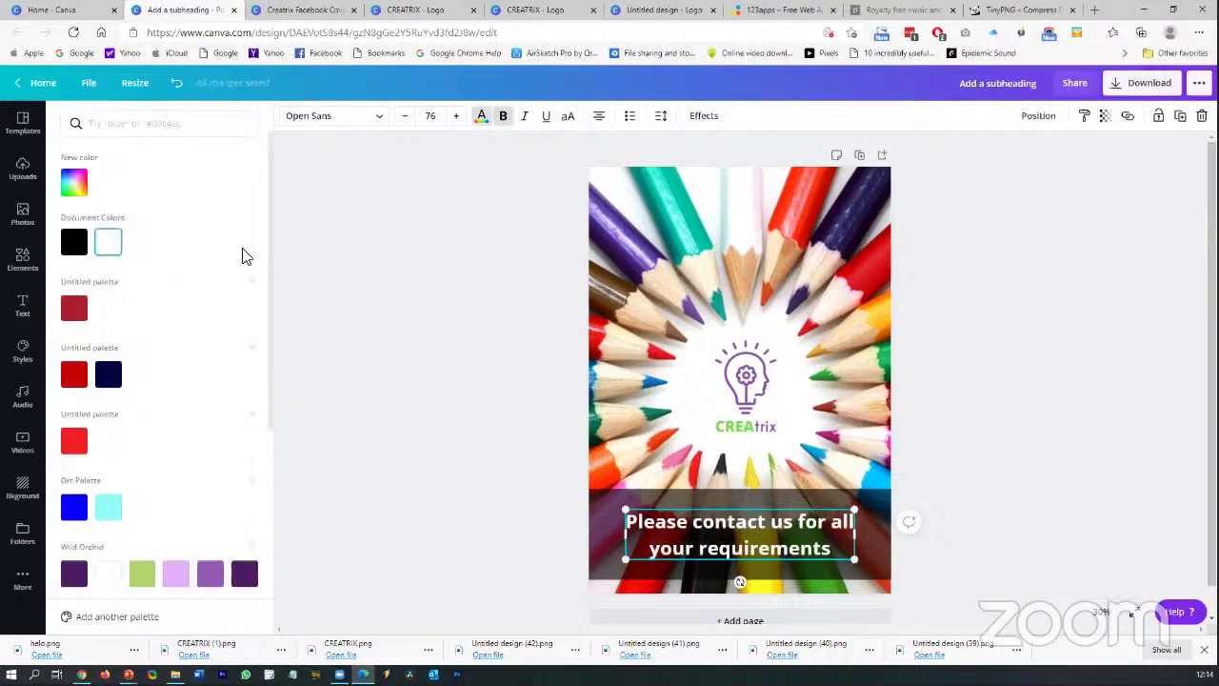
pyautogui.click(1088, 427)
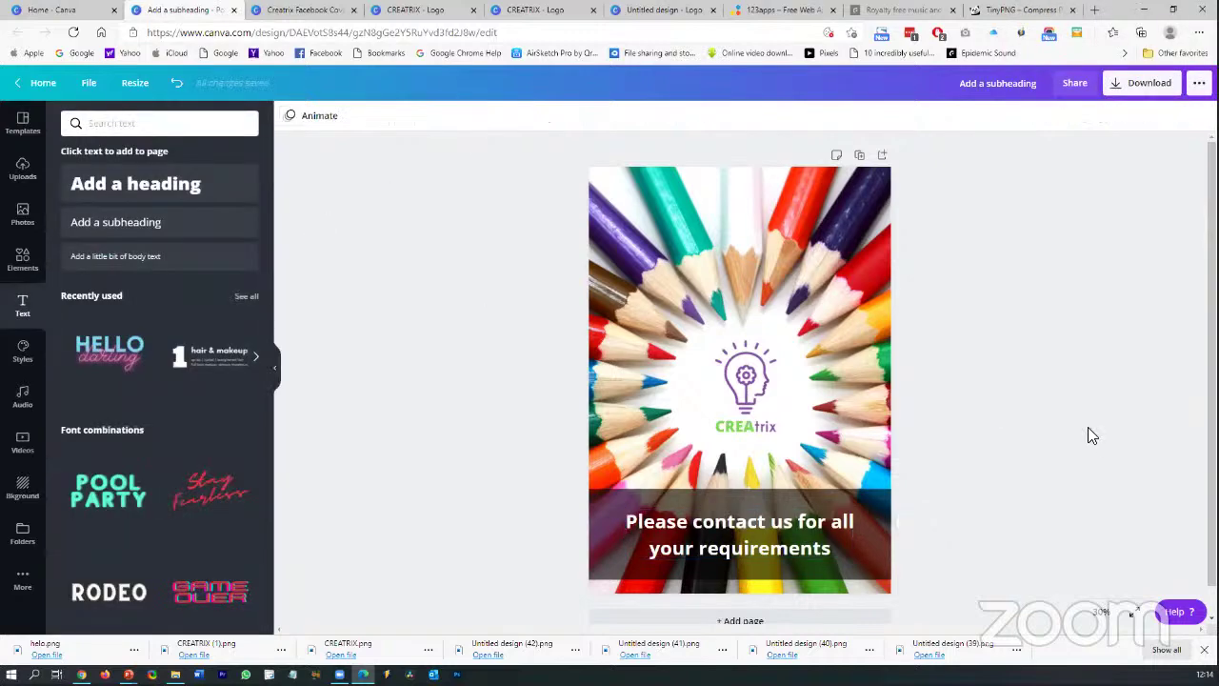
# Reduce the dark band's height from its upper and lower edges to fit more tightly around the contact text
pyautogui.click(874, 505)
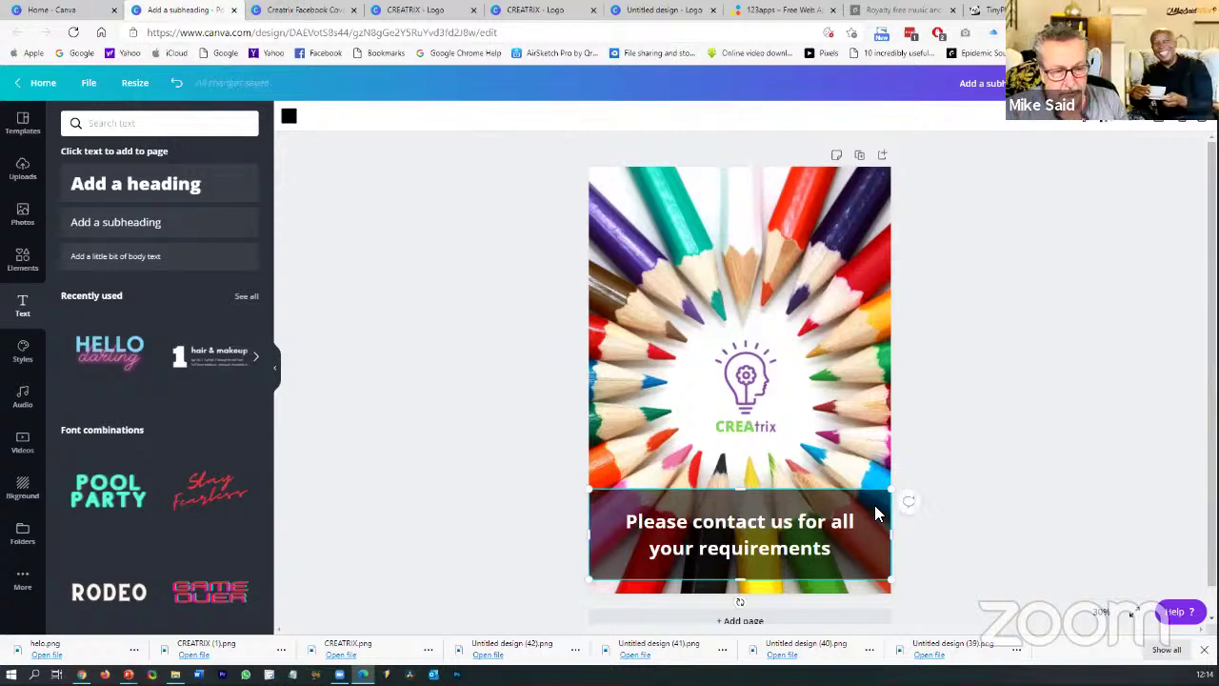
pyautogui.moveTo(1047, 452); pyautogui.dragTo(881, 506)
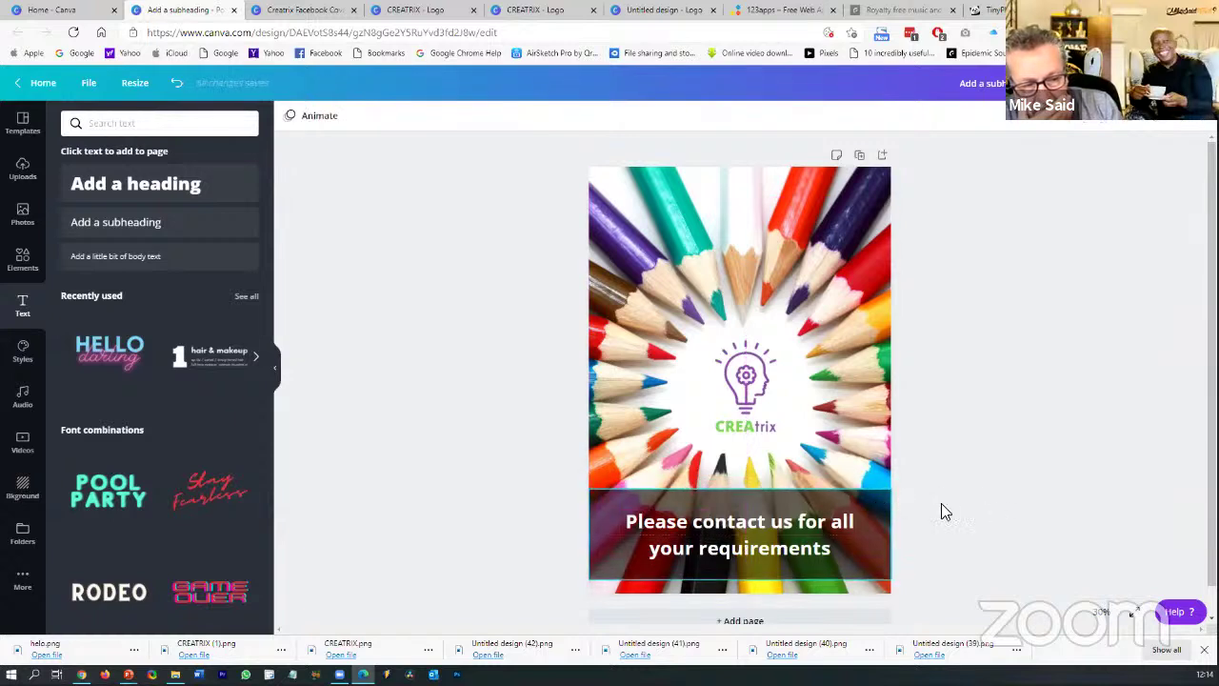
pyautogui.moveTo(742, 503); pyautogui.dragTo(741, 503)
pyautogui.moveTo(745, 567); pyautogui.dragTo(996, 552)
pyautogui.click(996, 553)
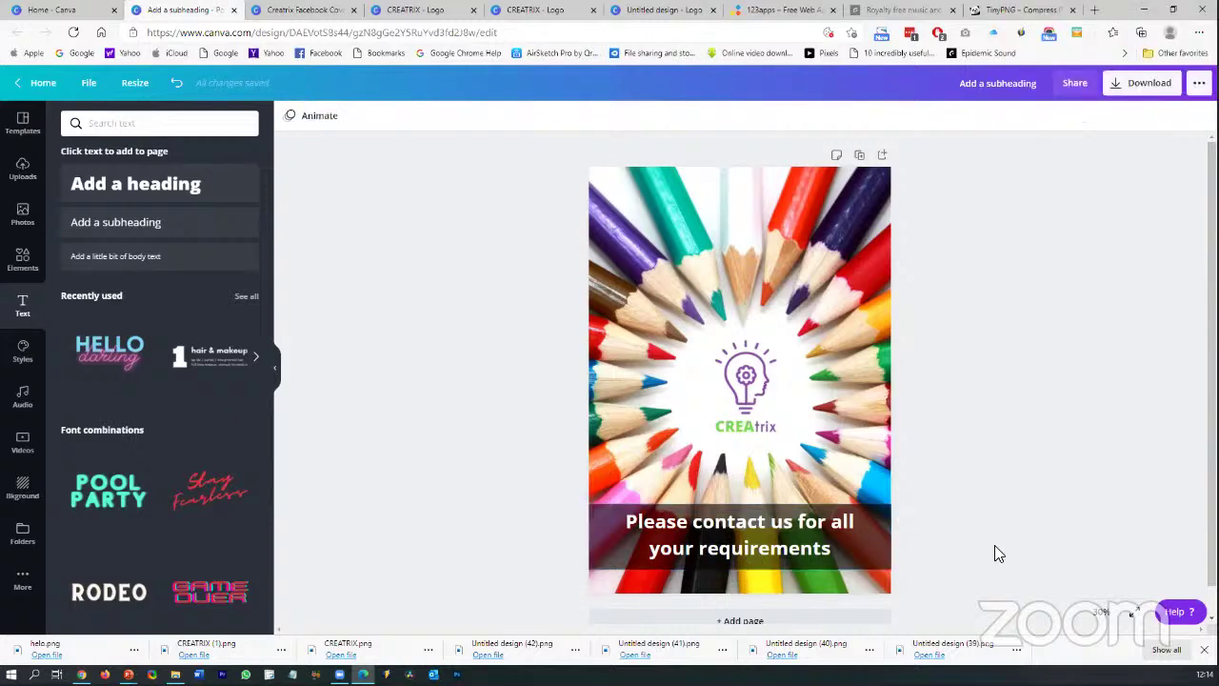
# Delete the dark band behind the contact text
pyautogui.click(885, 553)
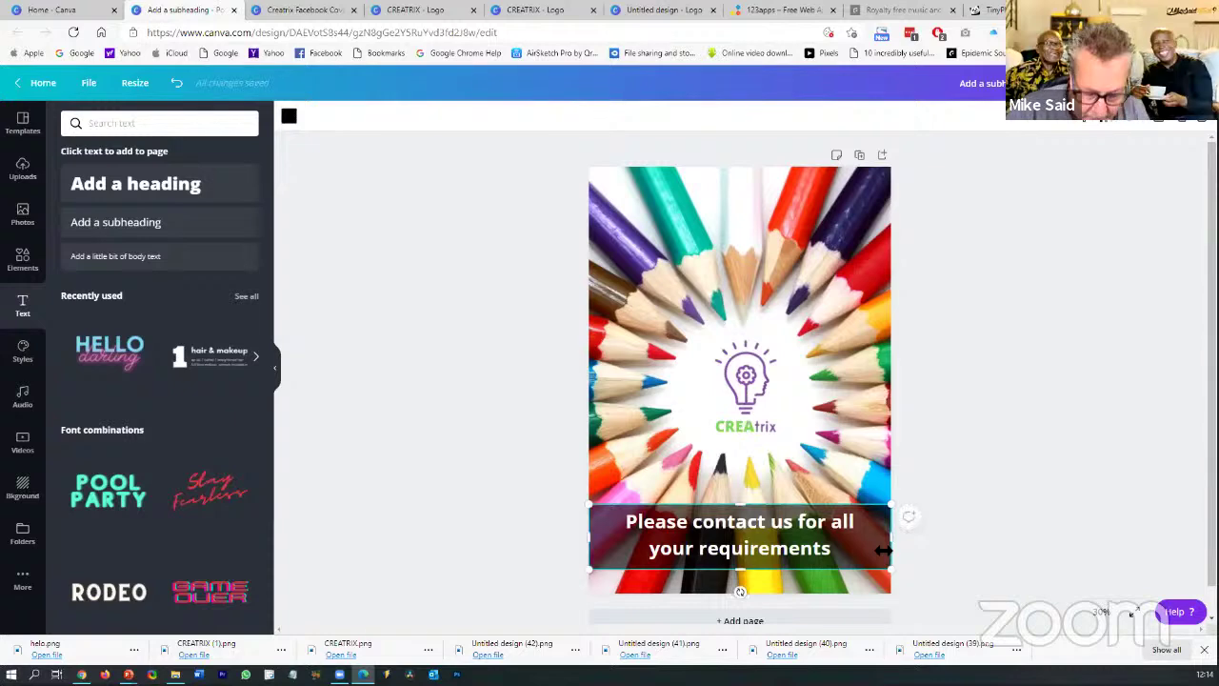
pyautogui.press('Delete')
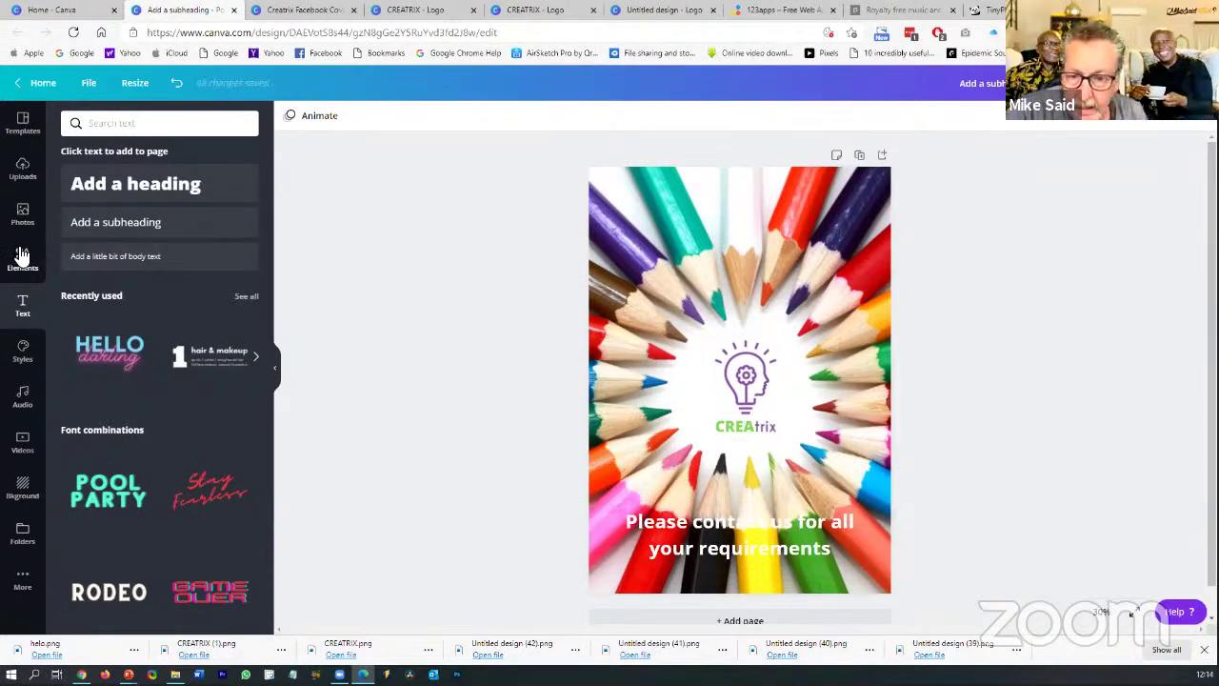
# Try a scalloped badge shape in the poster's lower-left corner, shrink it slightly, and delete it
pyautogui.click(22, 257)
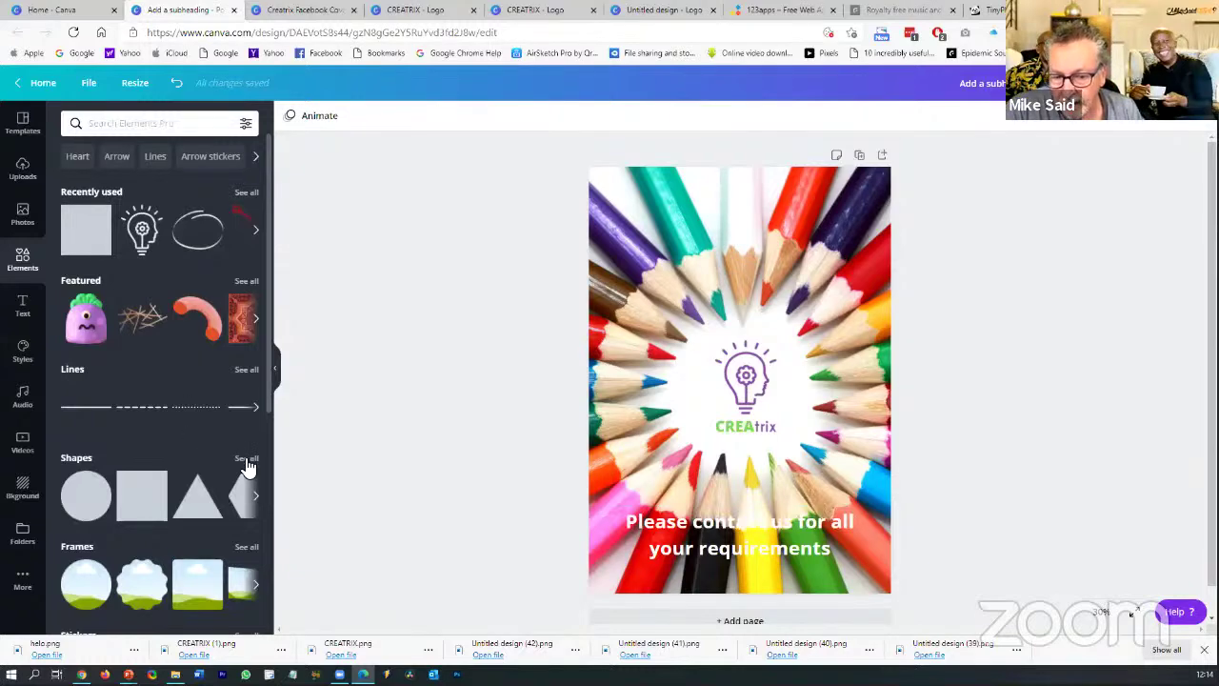
pyautogui.click(245, 459)
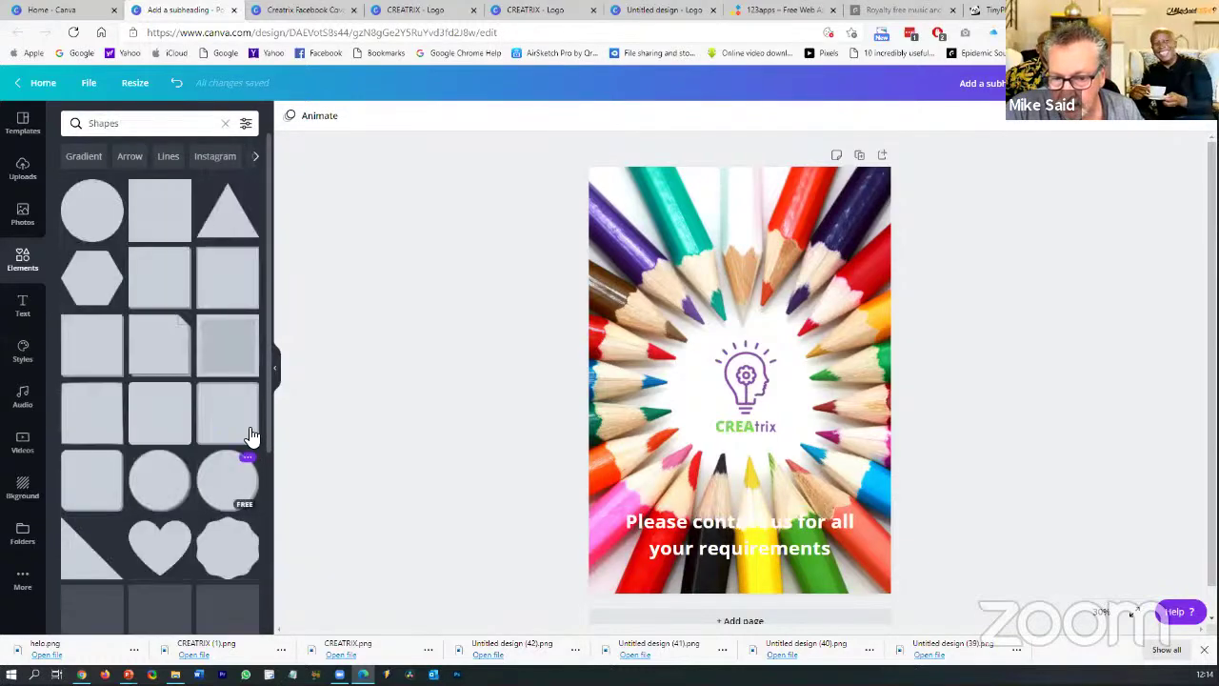
pyautogui.scroll(-3, 141, 414)
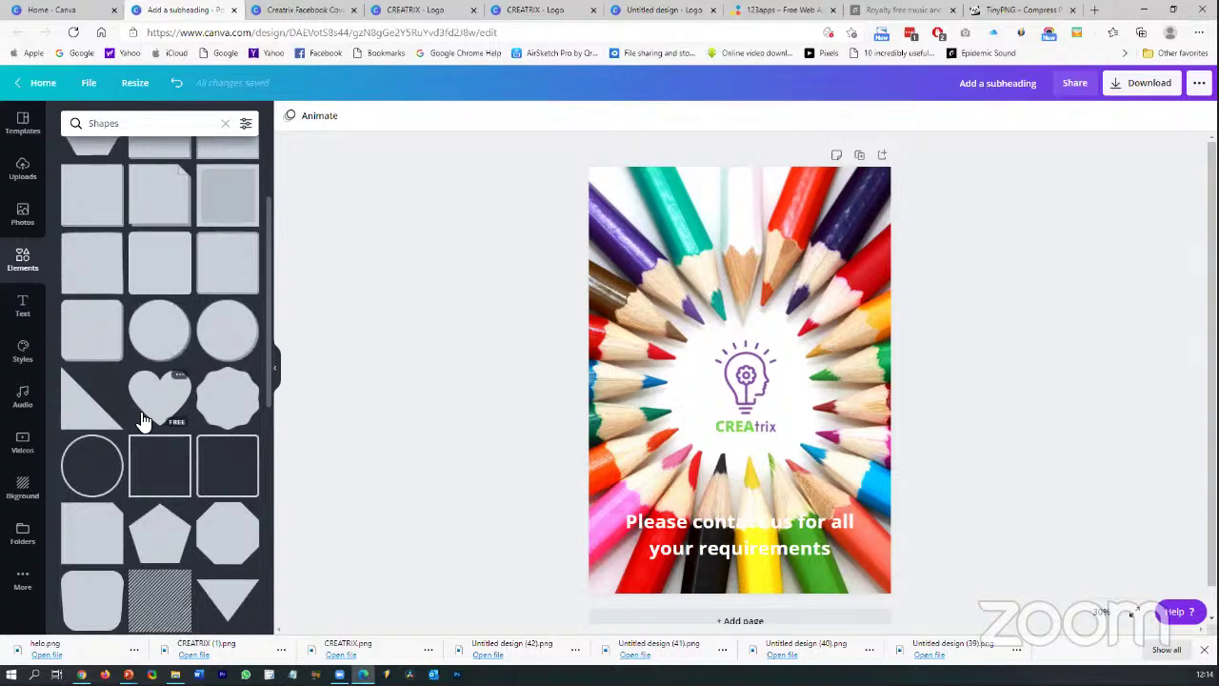
pyautogui.scroll(-1, 141, 419)
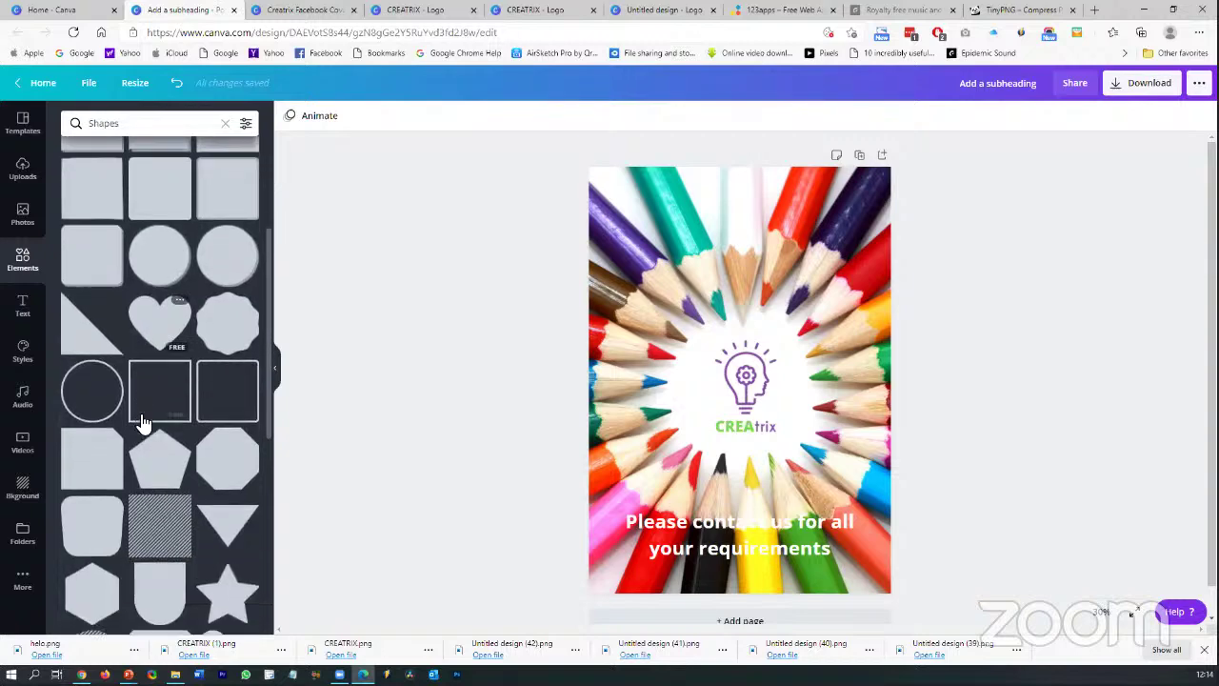
pyautogui.click(239, 331)
pyautogui.moveTo(711, 422); pyautogui.dragTo(654, 506)
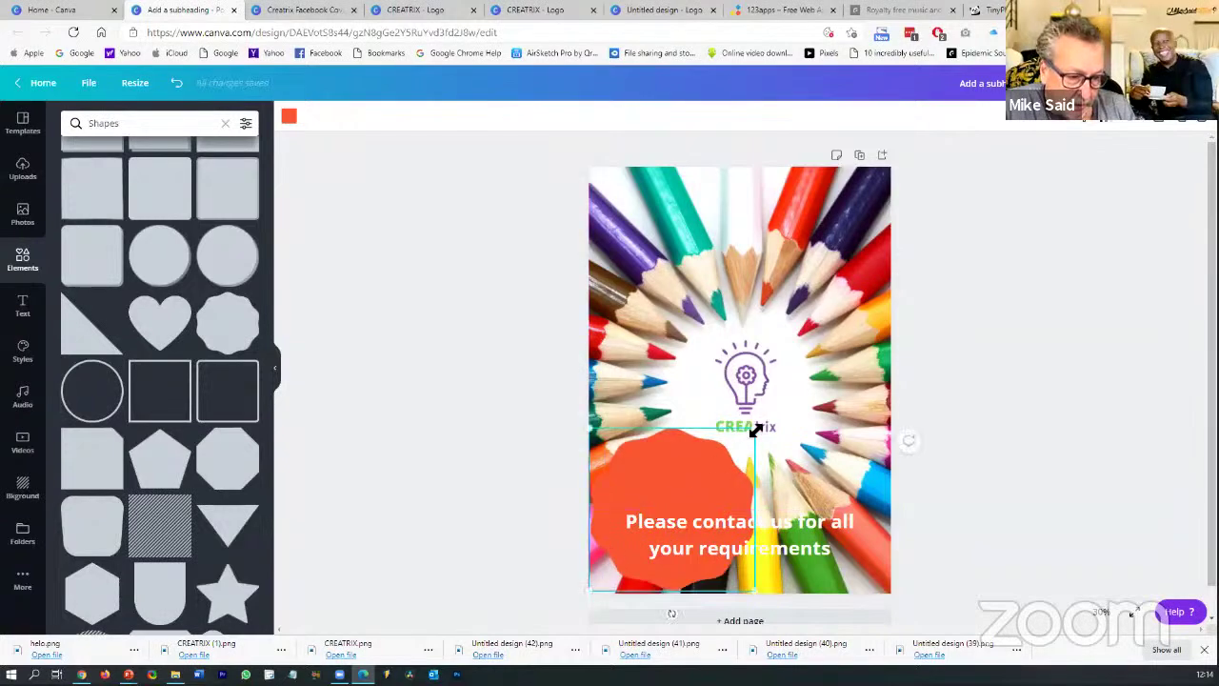
pyautogui.moveTo(742, 448); pyautogui.dragTo(696, 488)
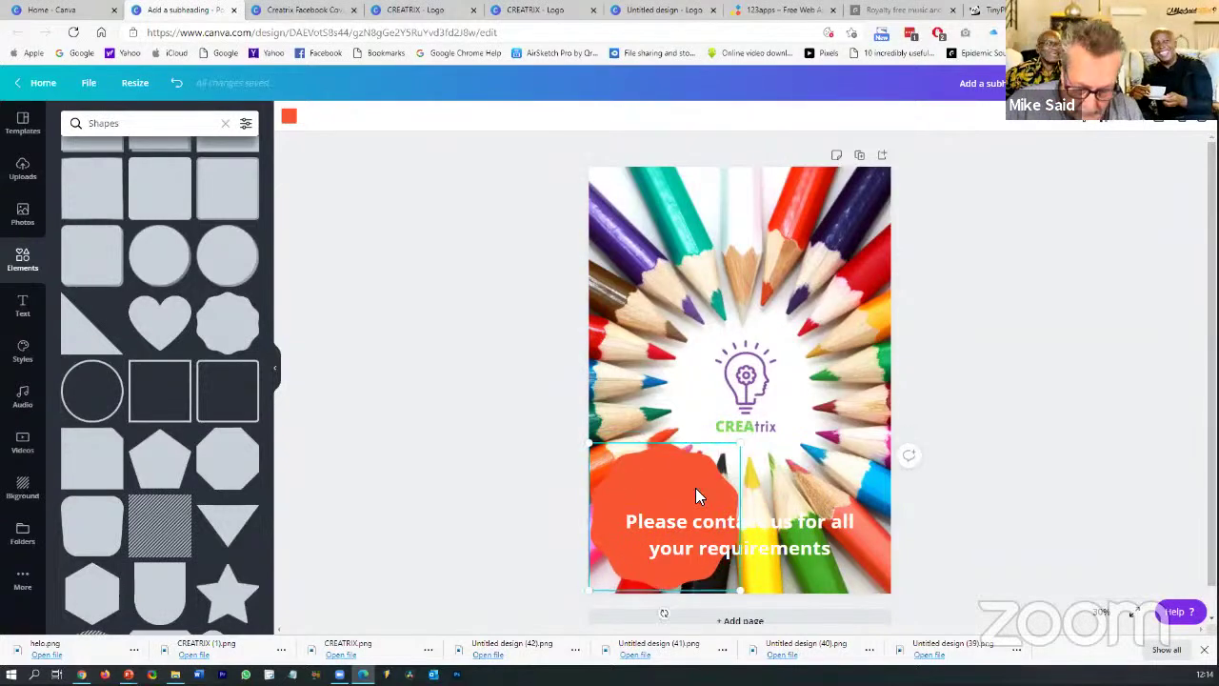
pyautogui.press('Delete')
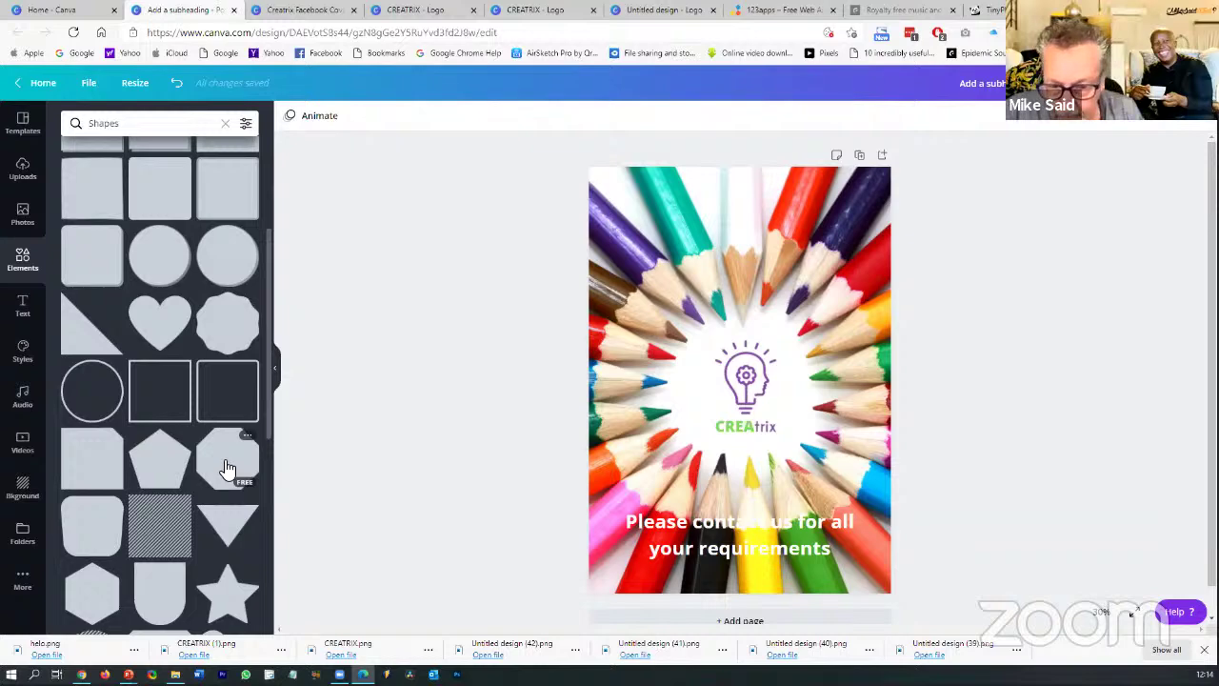
# Add a plain square shape to the poster and stretch it to the full page width
pyautogui.scroll(-3, 226, 468)
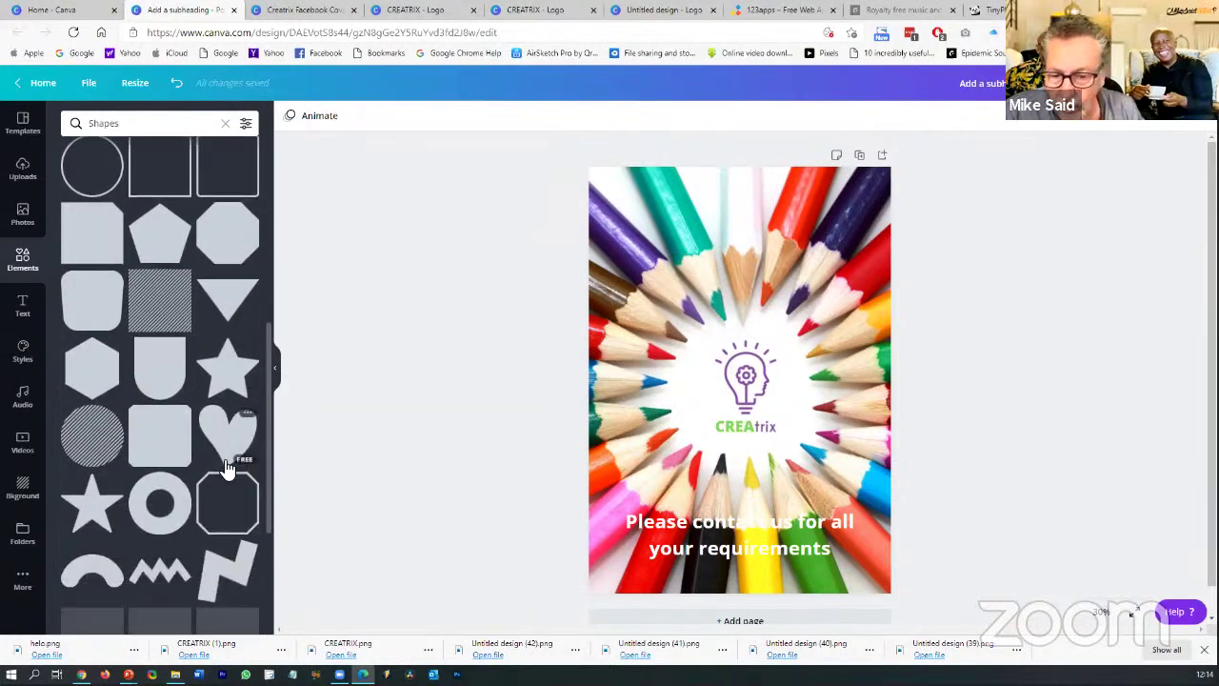
pyautogui.scroll(-4, 226, 468)
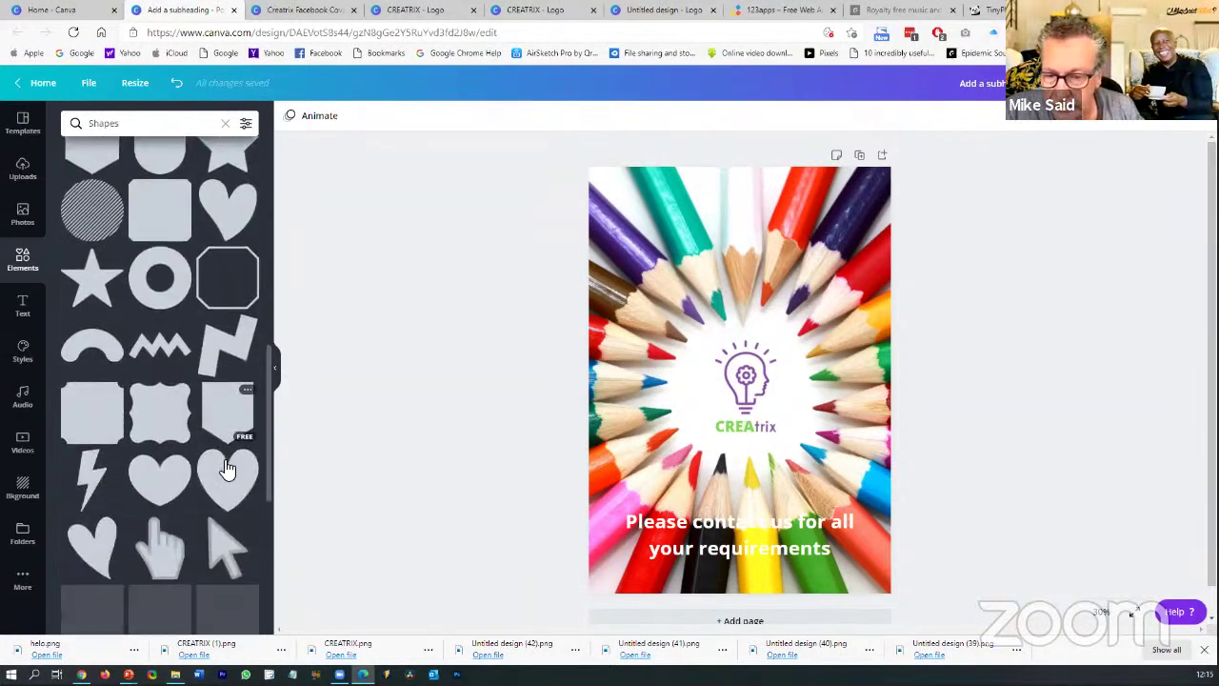
pyautogui.scroll(10, 226, 469)
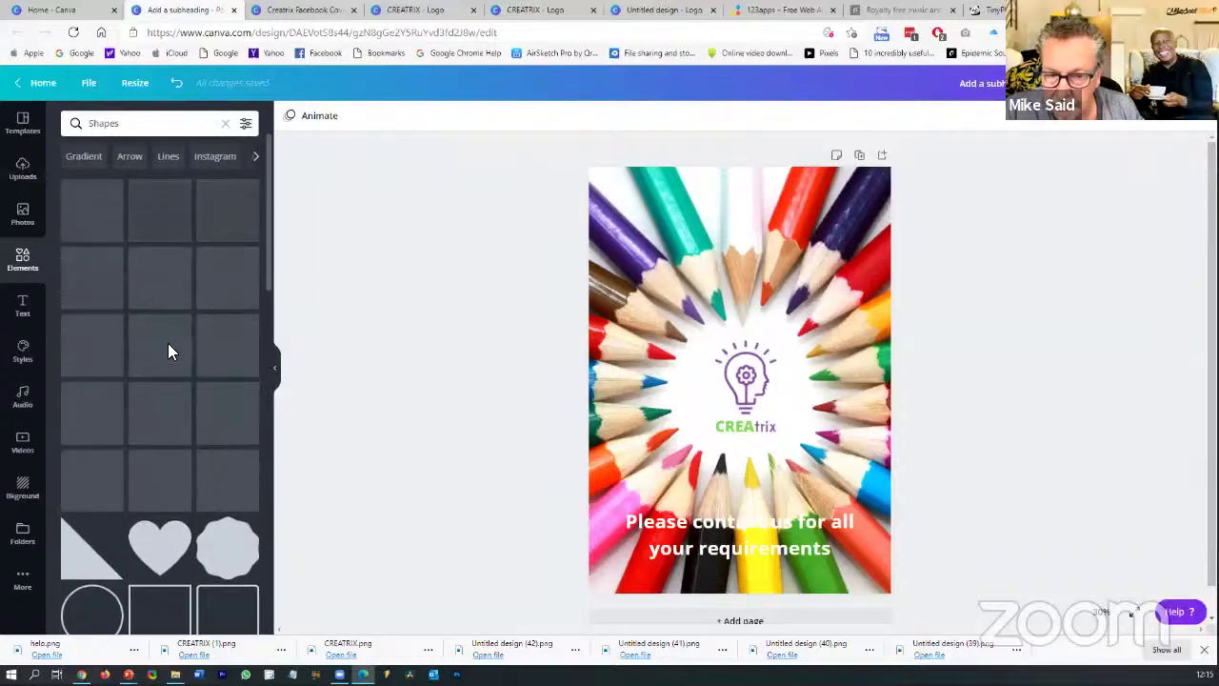
pyautogui.click(167, 215)
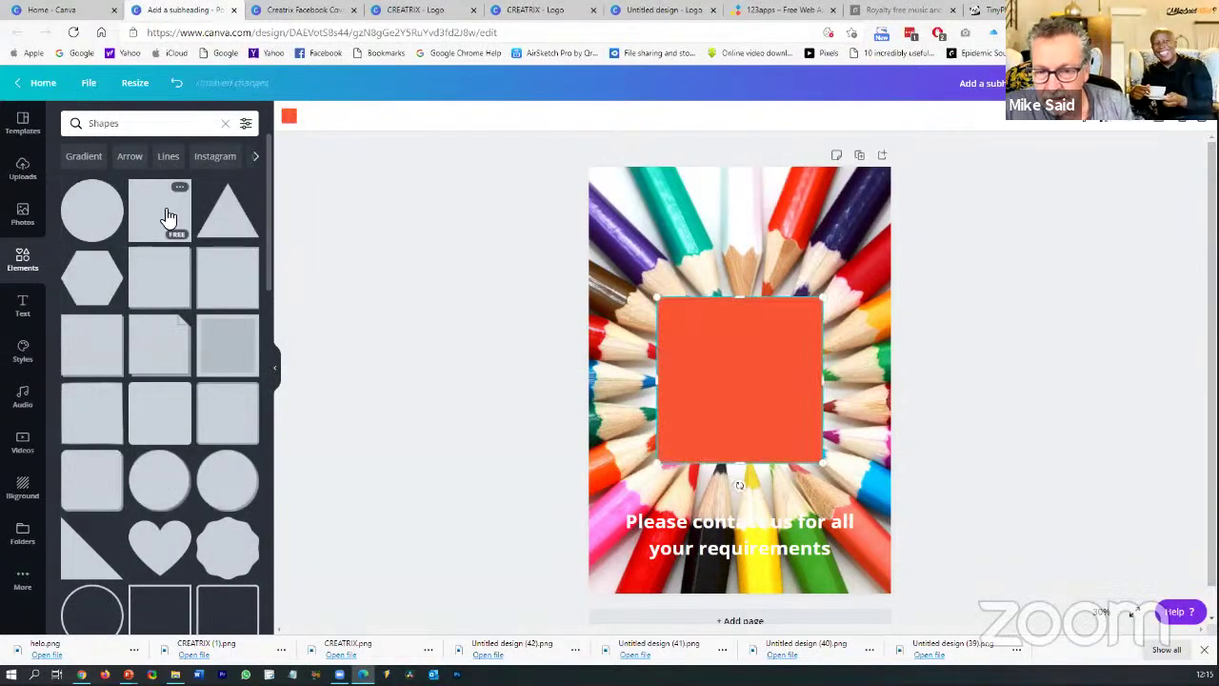
pyautogui.moveTo(658, 381); pyautogui.dragTo(588, 384)
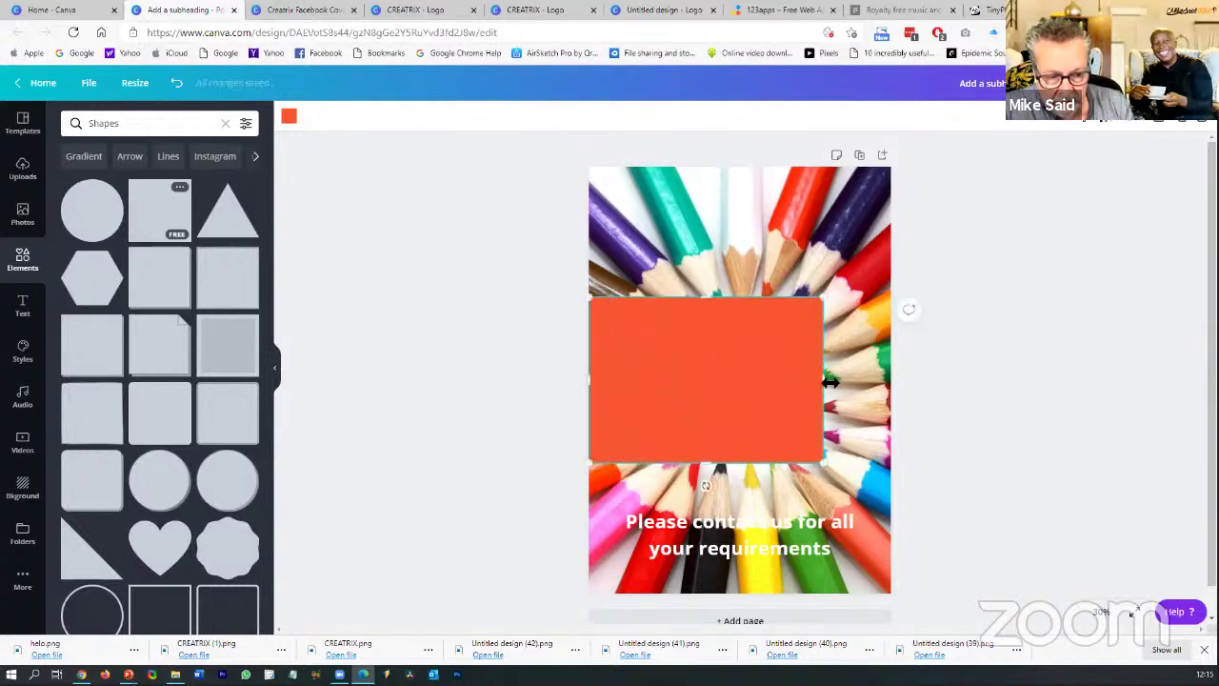
pyautogui.moveTo(886, 382); pyautogui.dragTo(889, 384)
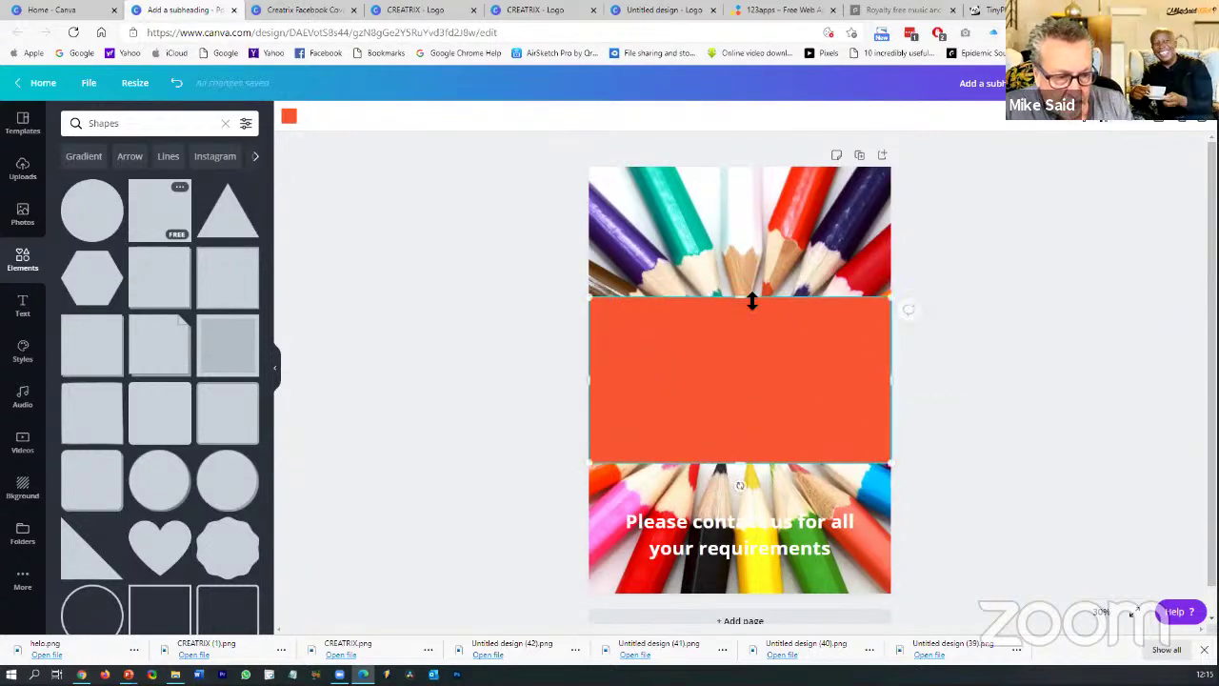
# Reduce the square's height to a band and move it down behind the contact text
pyautogui.moveTo(741, 324); pyautogui.dragTo(737, 398)
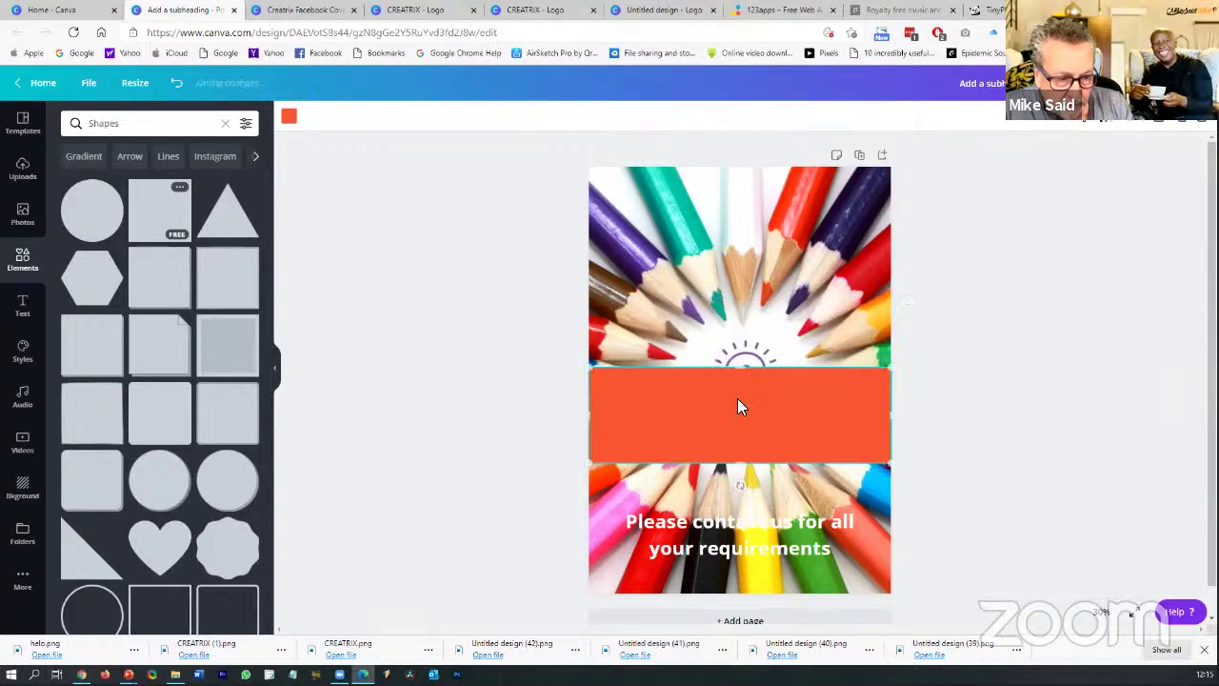
pyautogui.moveTo(737, 446); pyautogui.dragTo(742, 514)
pyautogui.moveTo(742, 516); pyautogui.dragTo(740, 513)
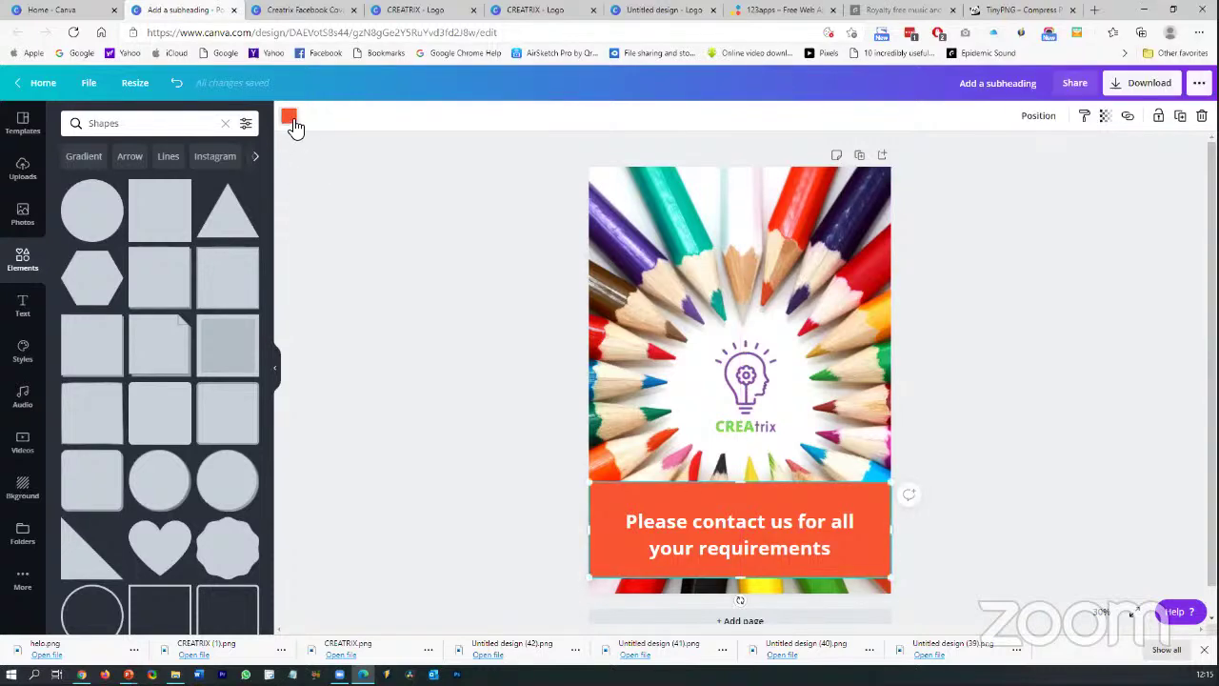
# Change the fill colour of the band behind the contact text to black
pyautogui.click(291, 117)
pyautogui.scroll(-3, 168, 458)
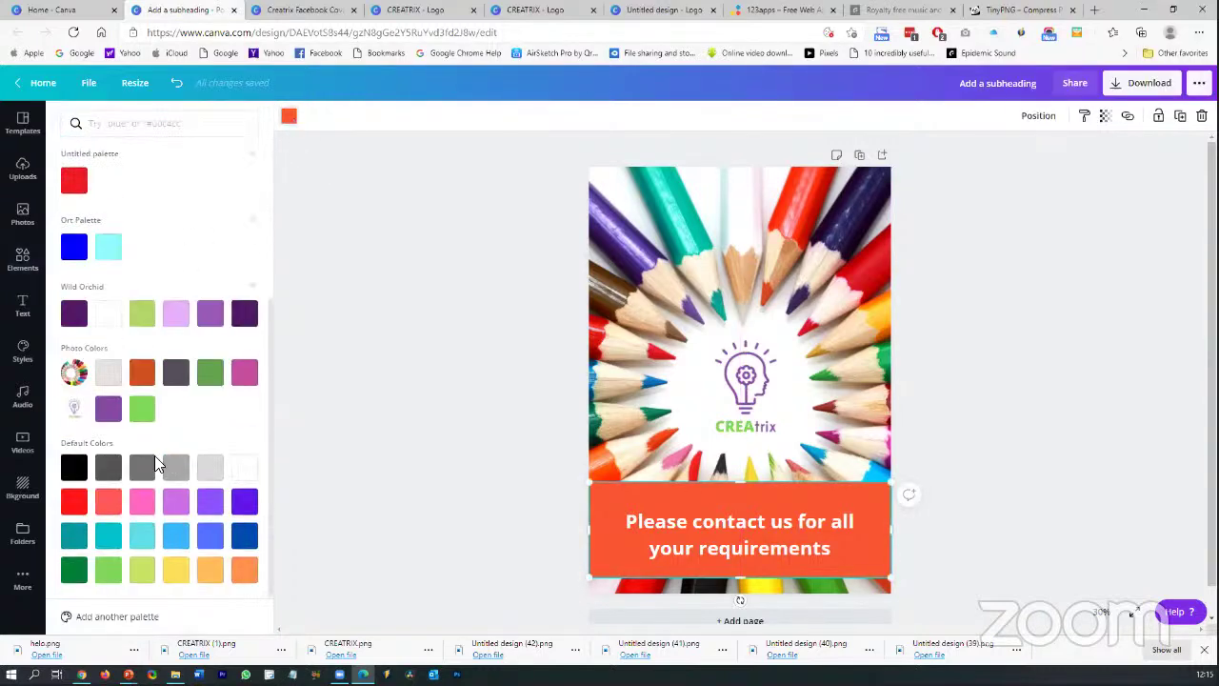
pyautogui.click(73, 467)
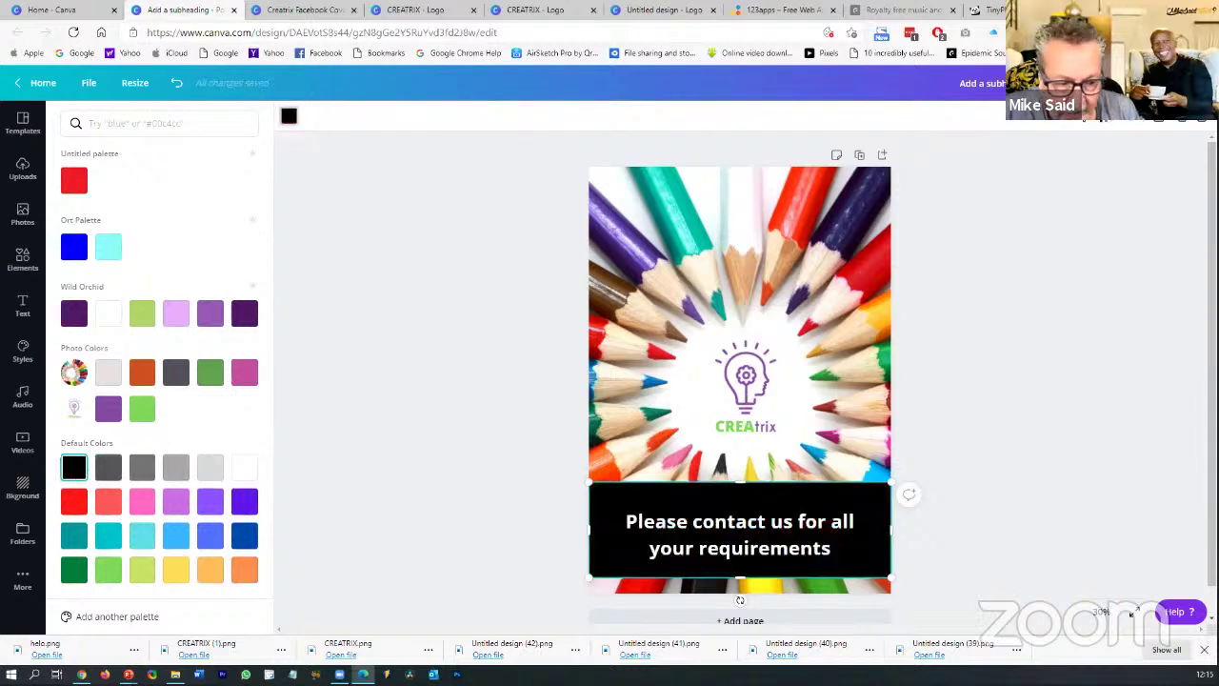
pyautogui.click(1110, 120)
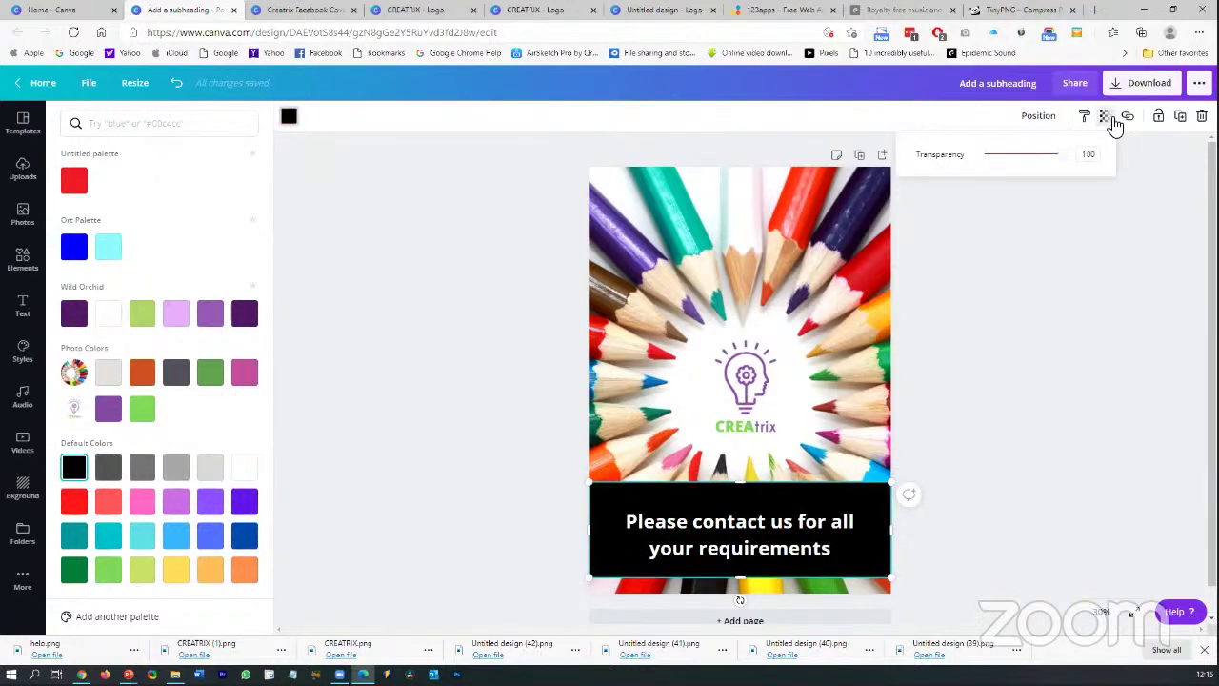
# Reposition the black band so it spans the full page width and sits slightly lower behind the contact text
pyautogui.moveTo(821, 507)
pyautogui.mouseDown()
pyautogui.moveTo(835, 340)
pyautogui.moveTo(822, 492)
pyautogui.moveTo(835, 479)
pyautogui.moveTo(816, 490)
pyautogui.moveTo(845, 505)
pyautogui.mouseUp()
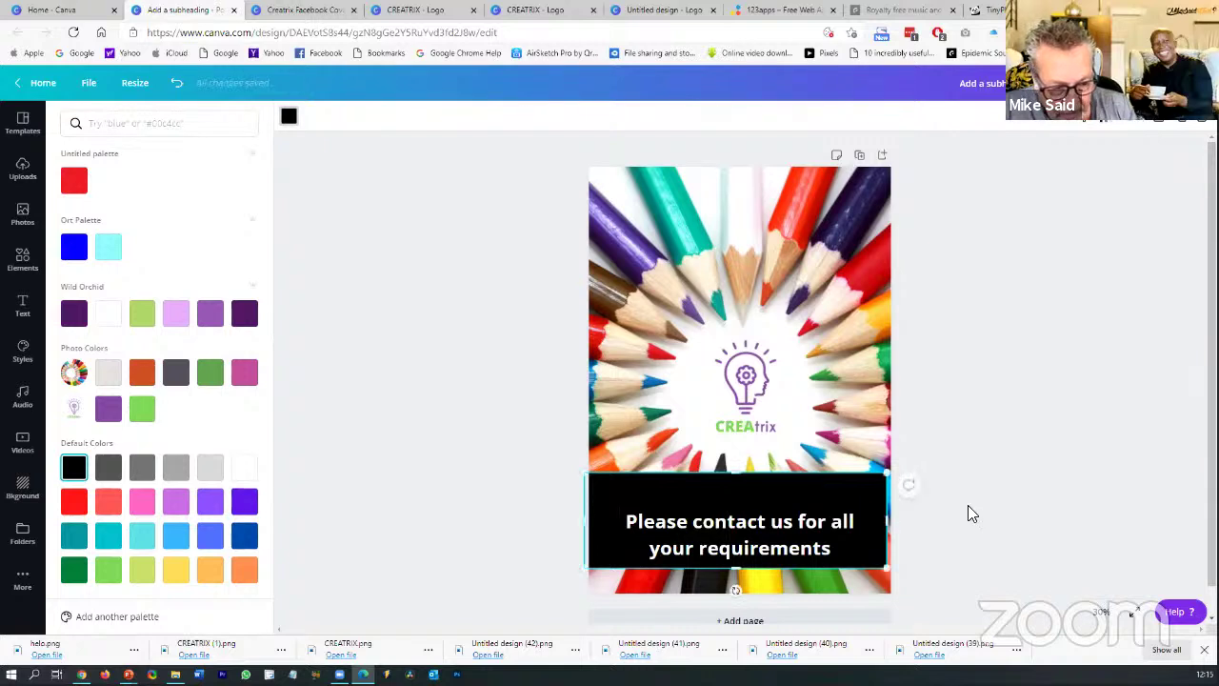
pyautogui.hotkey('shift', 'Down')
pyautogui.hotkey('shift', 'Right')
pyautogui.hotkey('shift', 'Right')
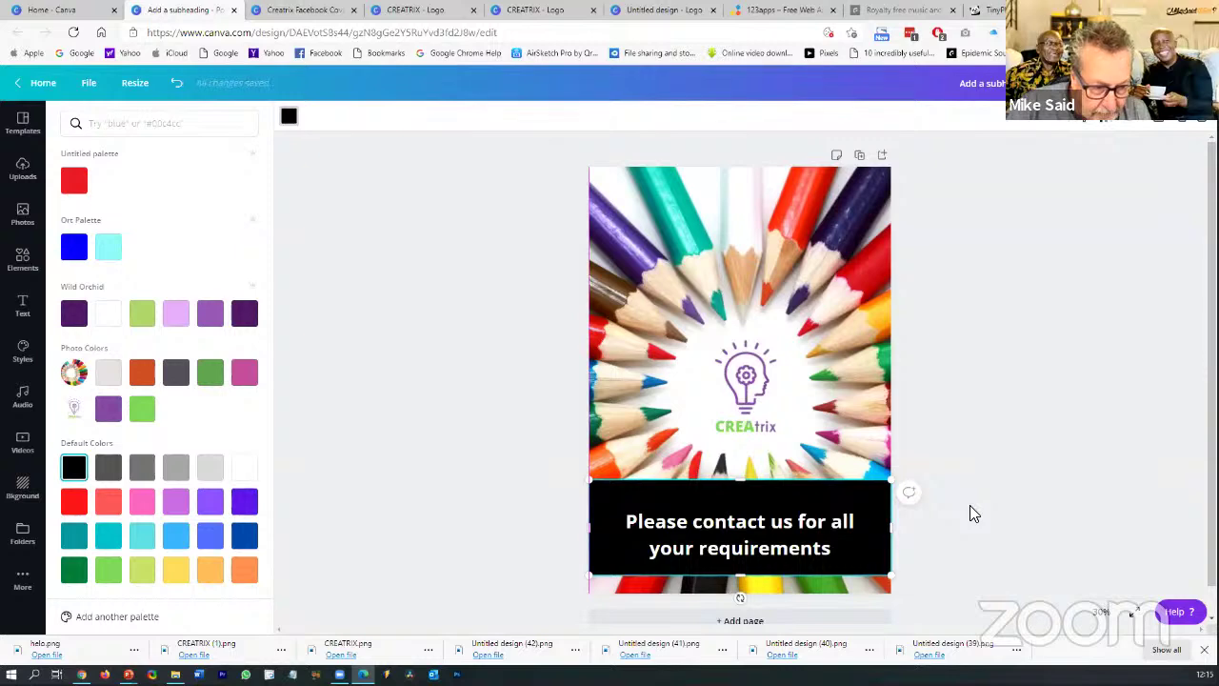
pyautogui.press('Down')
pyautogui.press('Down')
pyautogui.press('Down')
pyautogui.press('Down')
pyautogui.press('Down')
pyautogui.press('Down')
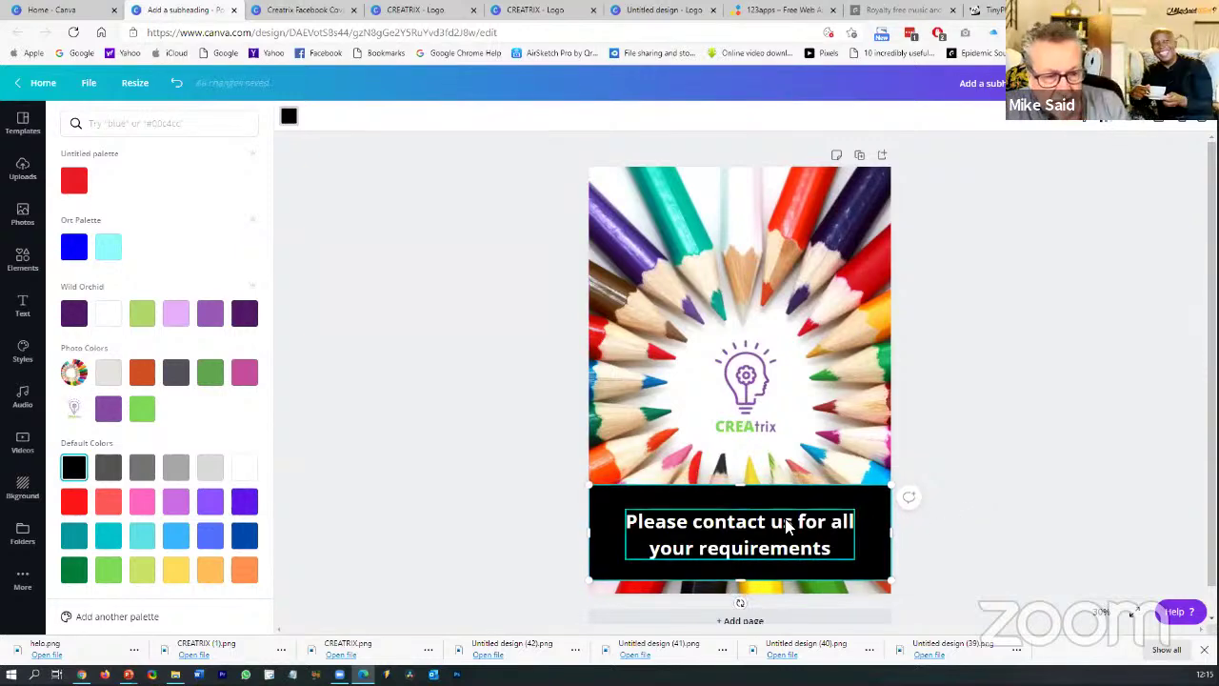
# Shift the contact text up slightly within the black band
pyautogui.click(786, 526)
pyautogui.moveTo(786, 527); pyautogui.dragTo(789, 515)
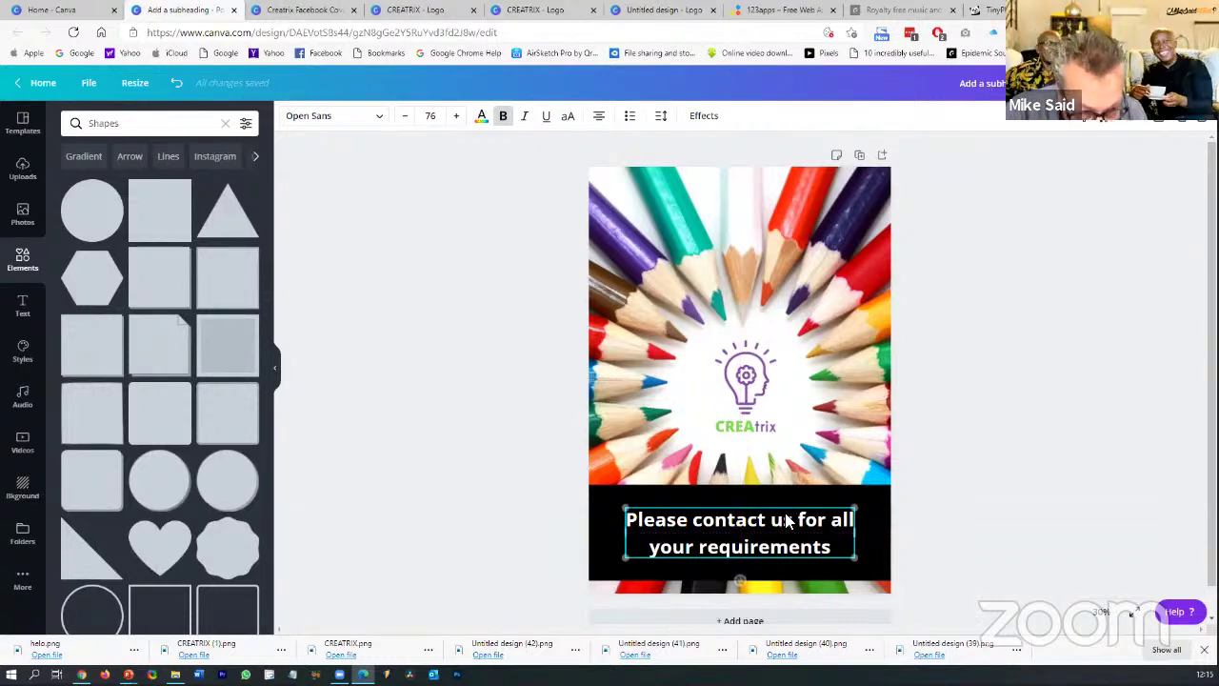
pyautogui.click(789, 515)
pyautogui.click(977, 518)
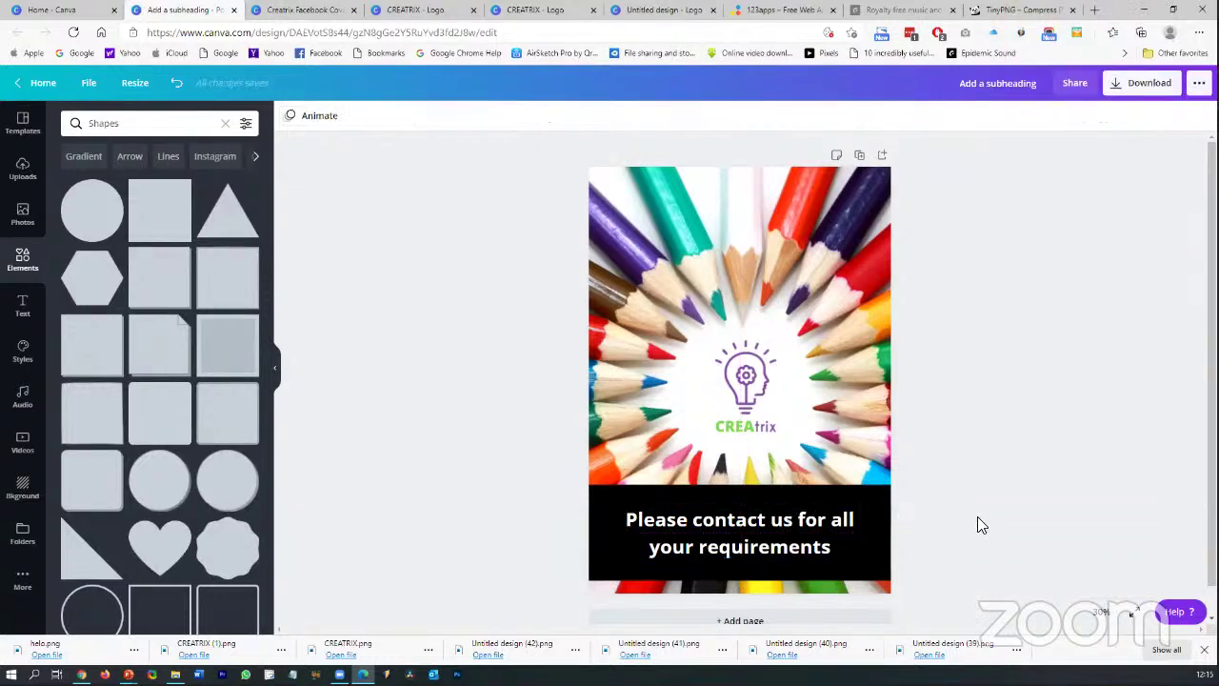
# Make the black band semi-transparent so the pencils show through behind the contact text
pyautogui.click(864, 496)
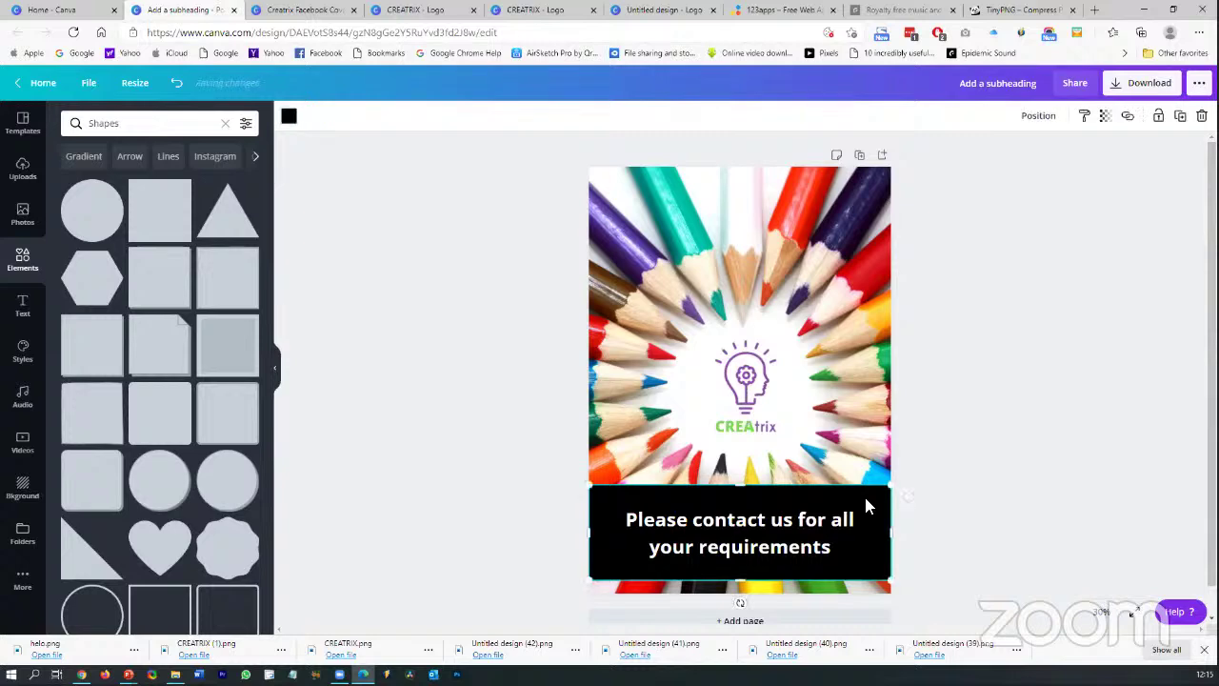
pyautogui.click(1102, 124)
pyautogui.moveTo(1048, 158); pyautogui.dragTo(1024, 164)
pyautogui.click(985, 357)
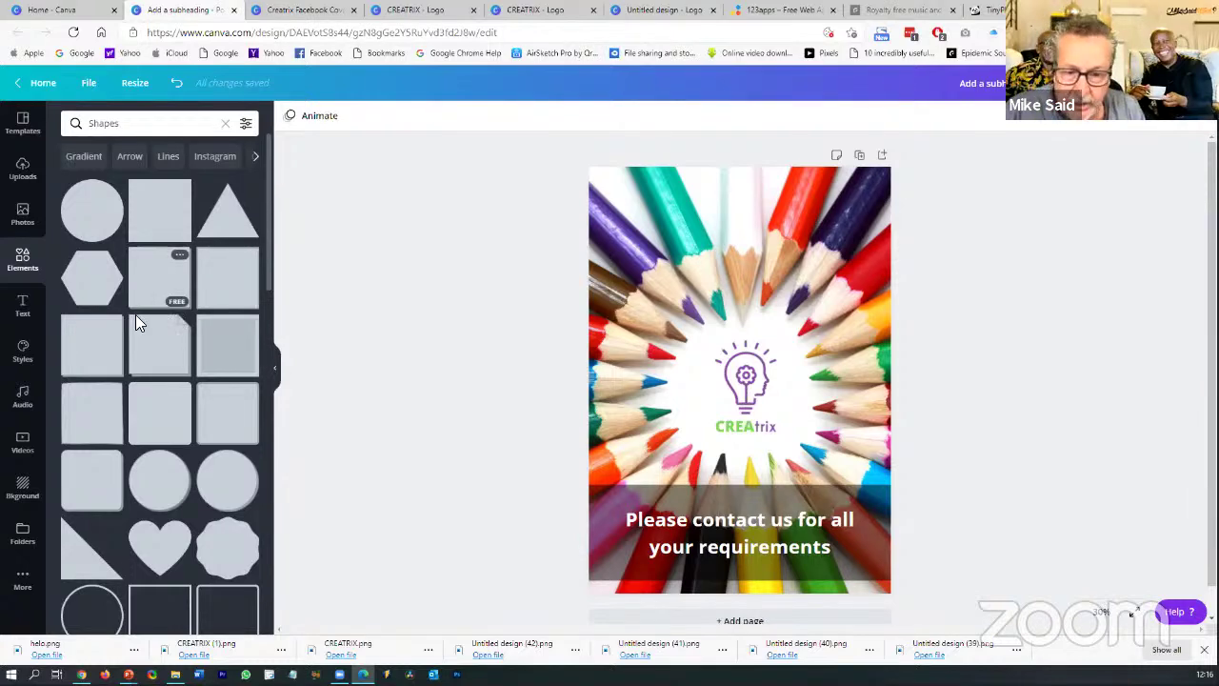
# Add a heading to the poster with the text SAMPLE
pyautogui.click(23, 304)
pyautogui.click(115, 189)
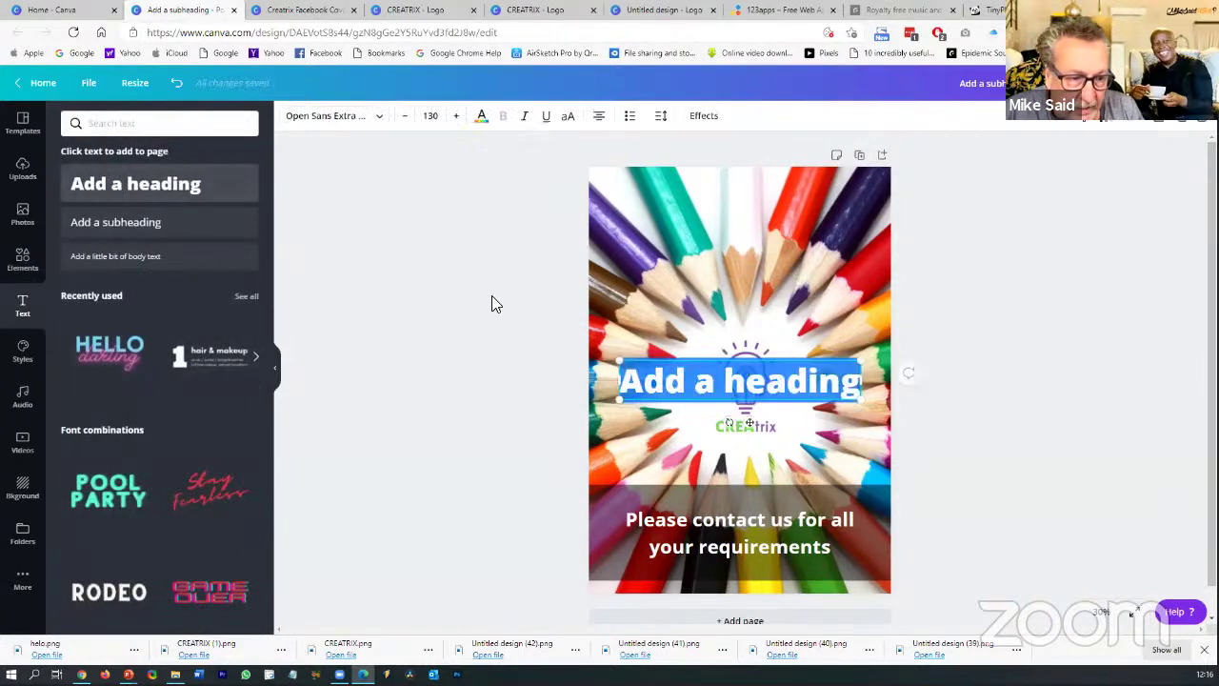
pyautogui.write('SAMPLE')
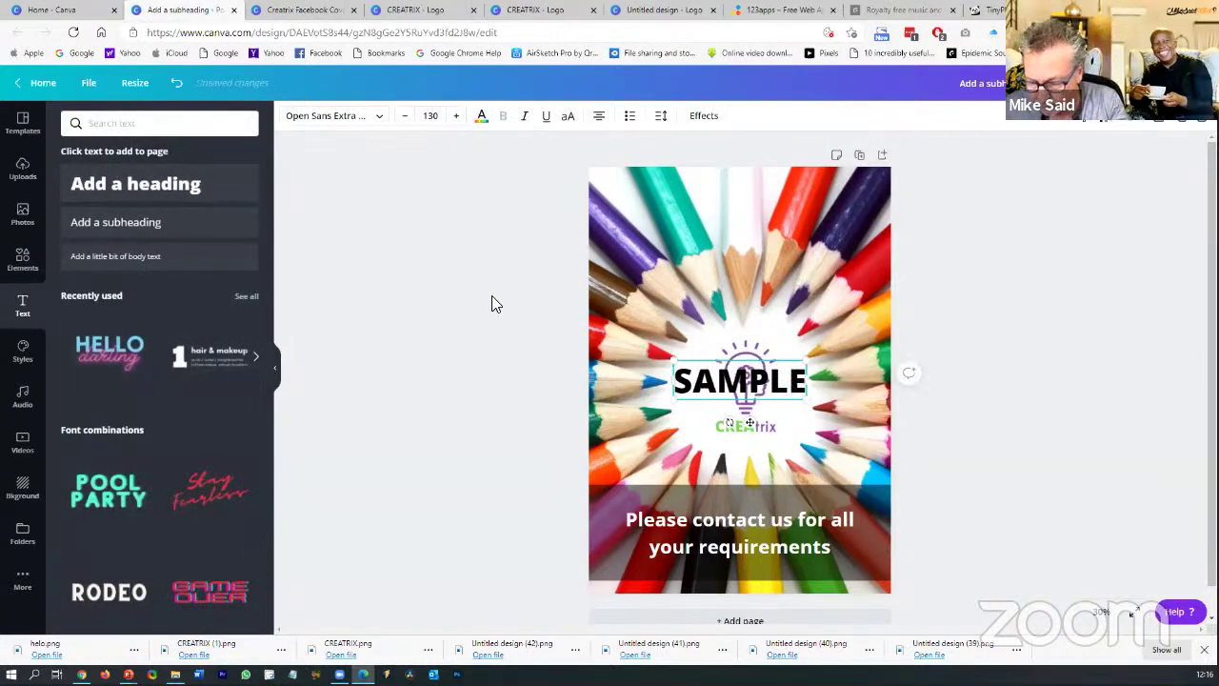
# Place the SAMPLE heading diagonally across the pencils above the logo and enlarge it to about font size 279
pyautogui.moveTo(837, 344); pyautogui.dragTo(867, 335)
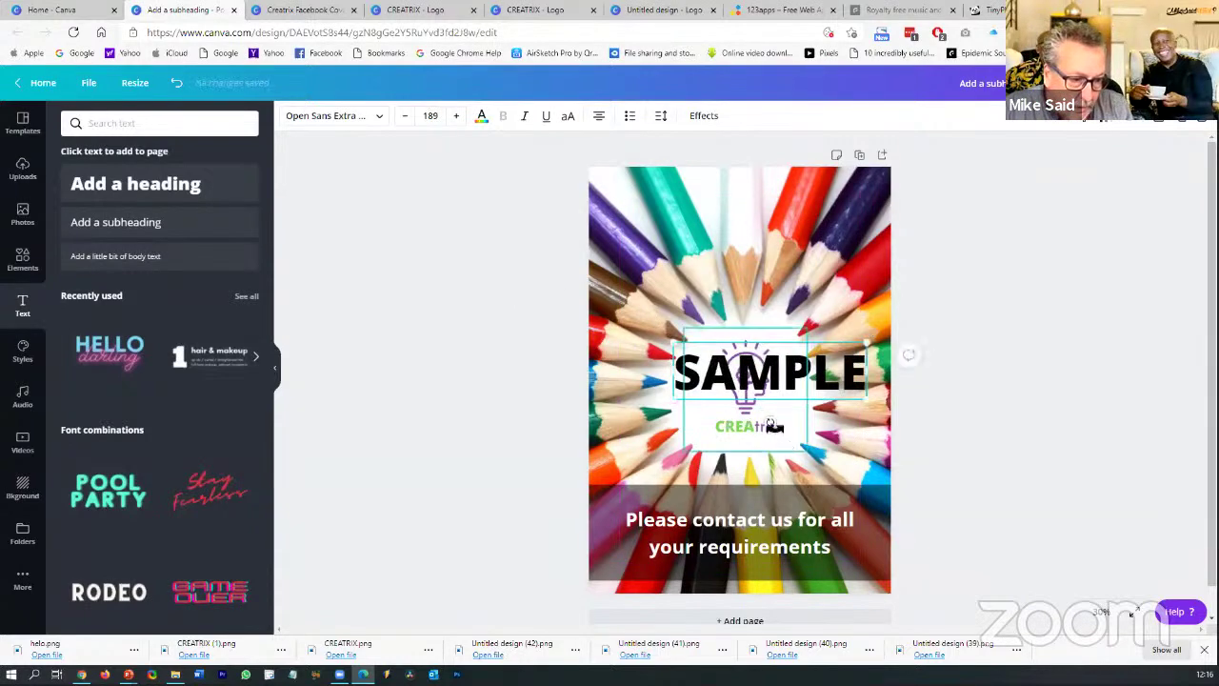
pyautogui.moveTo(774, 425); pyautogui.dragTo(762, 235)
pyautogui.click(804, 377)
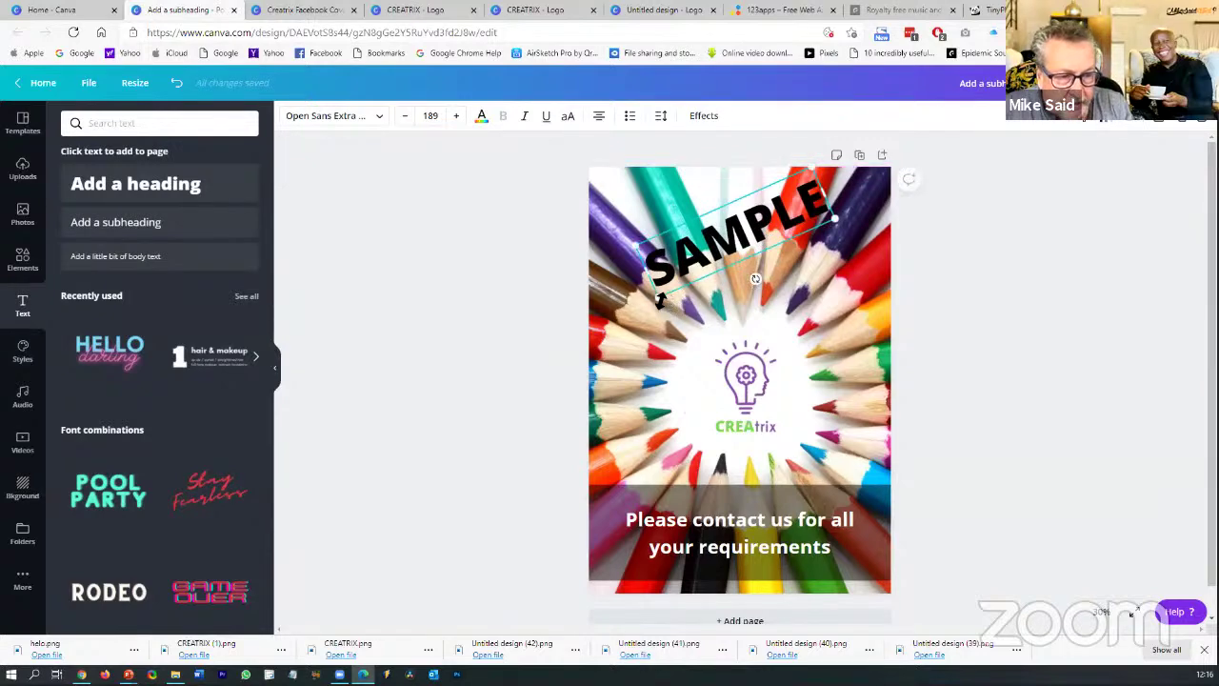
pyautogui.moveTo(642, 322); pyautogui.dragTo(619, 343)
pyautogui.moveTo(842, 234); pyautogui.dragTo(884, 247)
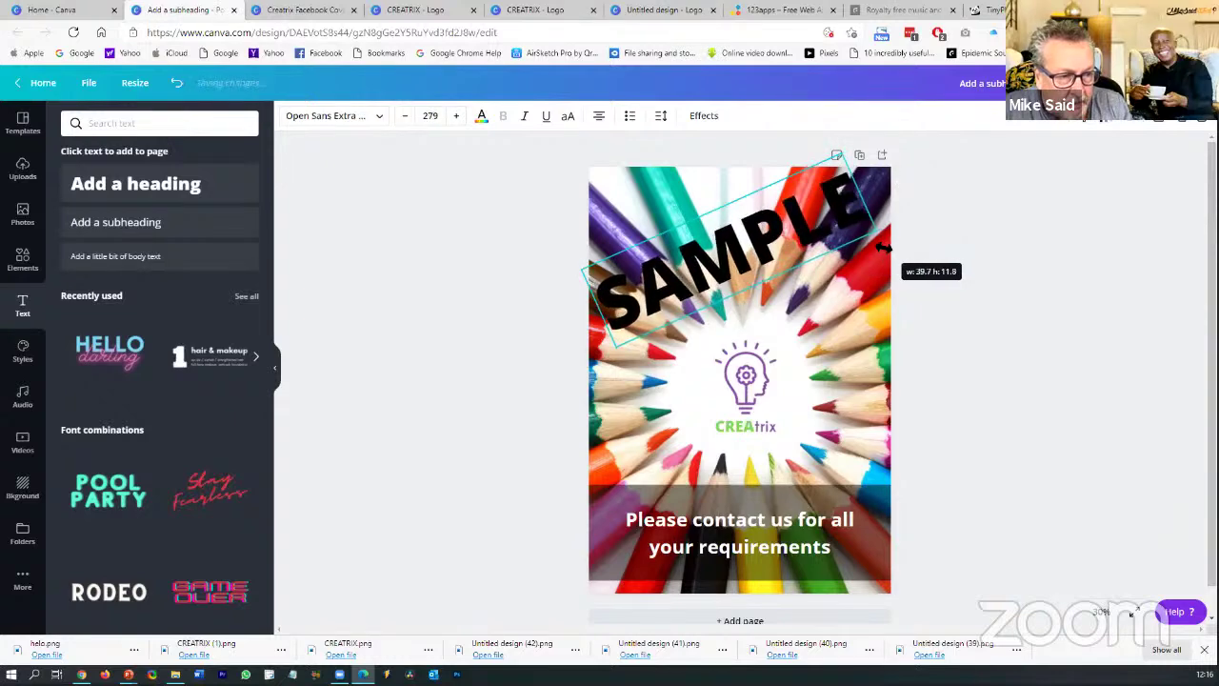
# Colour the SAMPLE heading white and set its transparency to 43 as a watermark
pyautogui.click(482, 116)
pyautogui.click(109, 242)
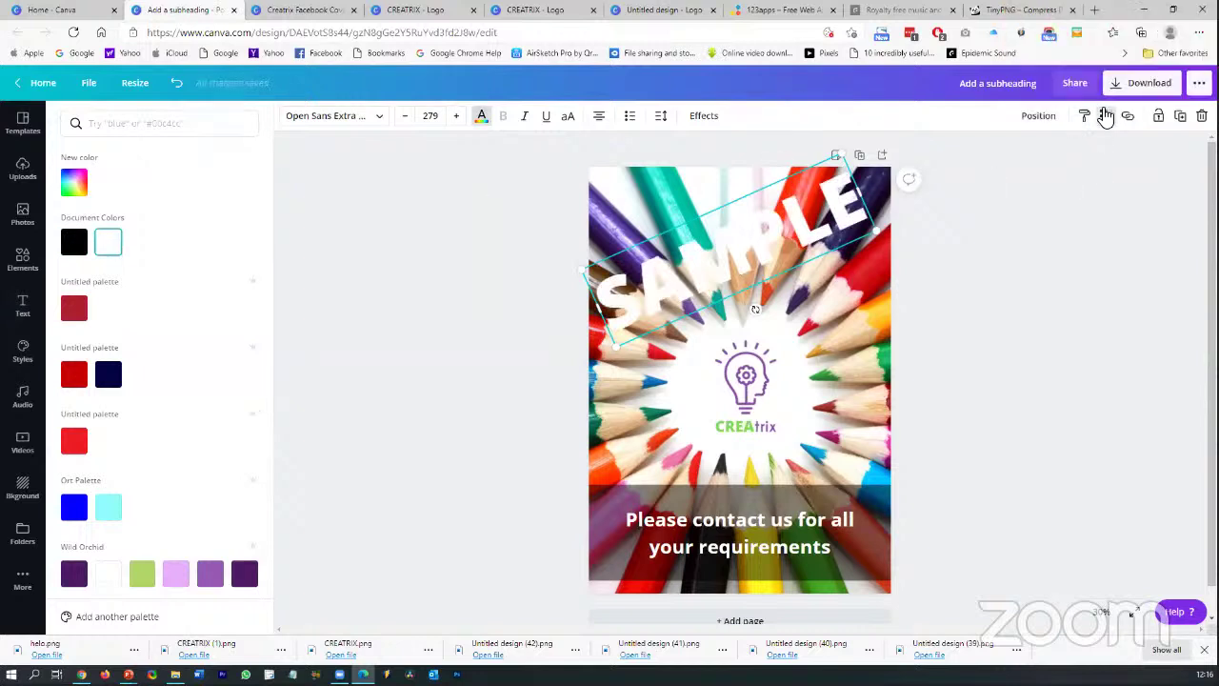
pyautogui.click(1104, 116)
pyautogui.moveTo(1006, 156); pyautogui.dragTo(1017, 156)
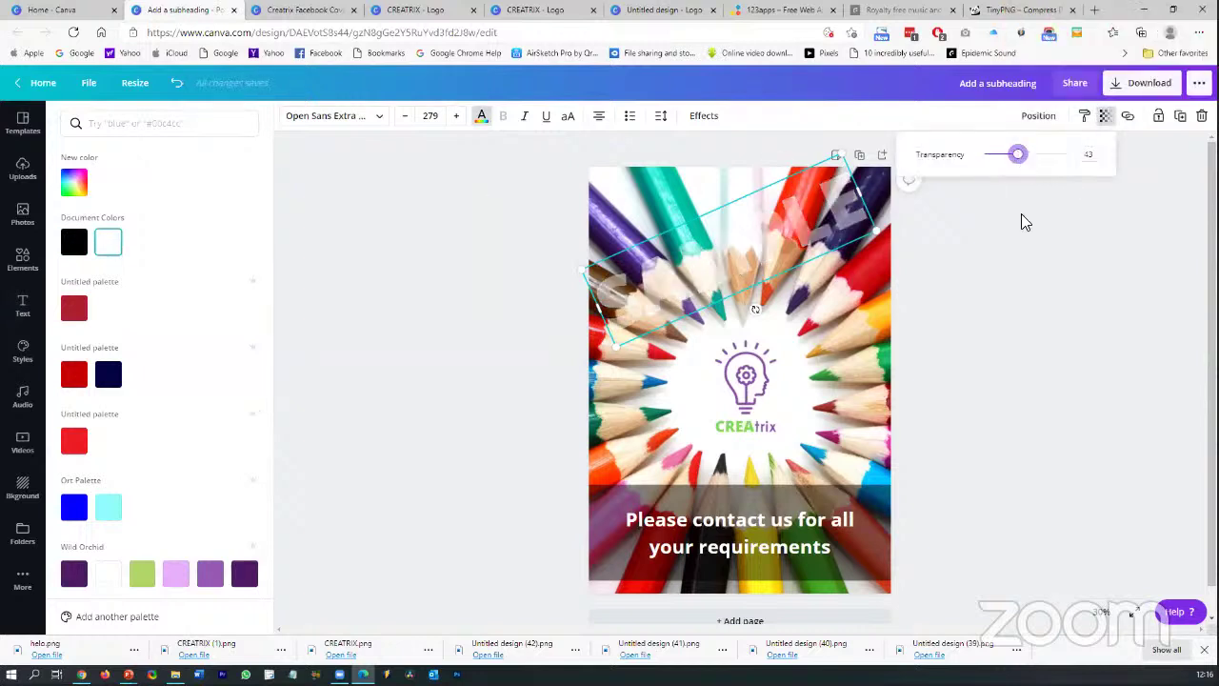
pyautogui.click(1026, 257)
pyautogui.click(1019, 266)
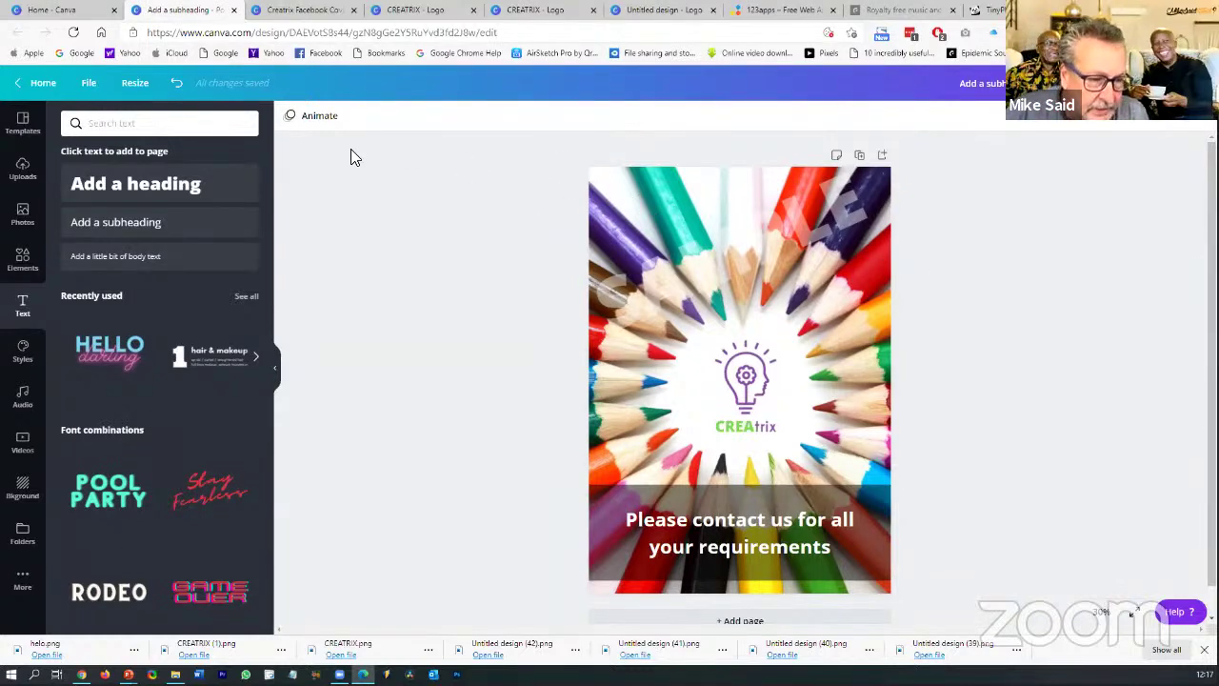
# Duplicate the poster page and delete the SAMPLE watermark from the copy
pyautogui.click(859, 158)
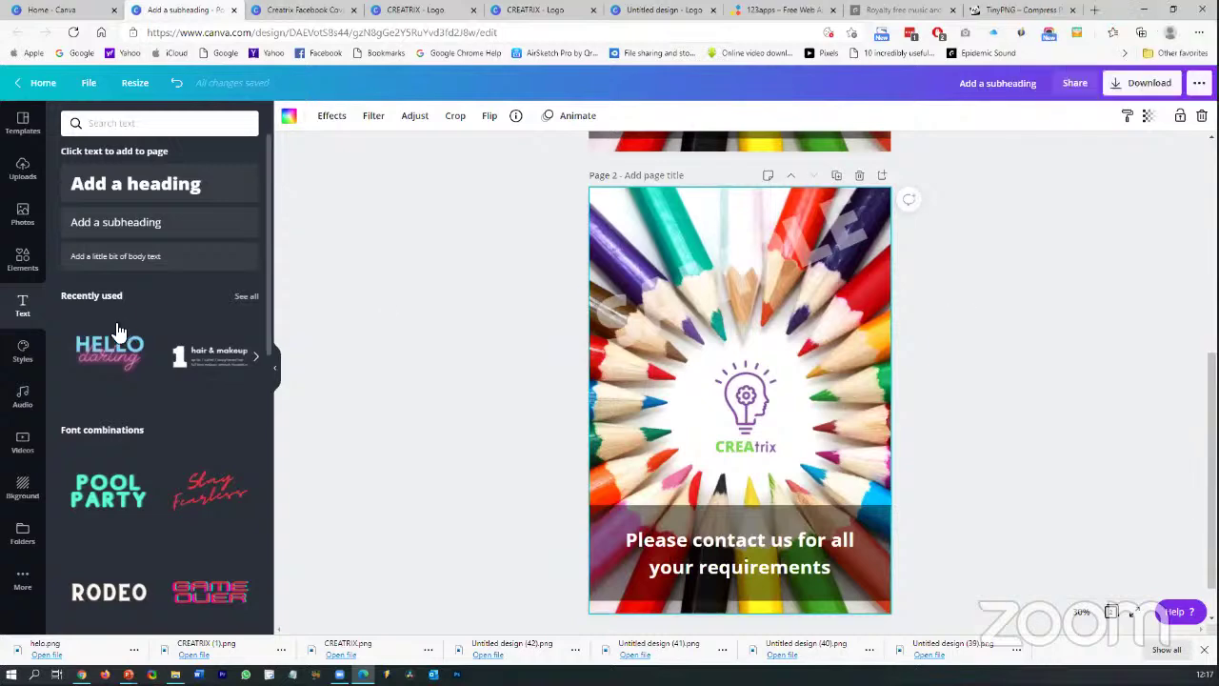
pyautogui.click(691, 323)
pyautogui.press('Delete')
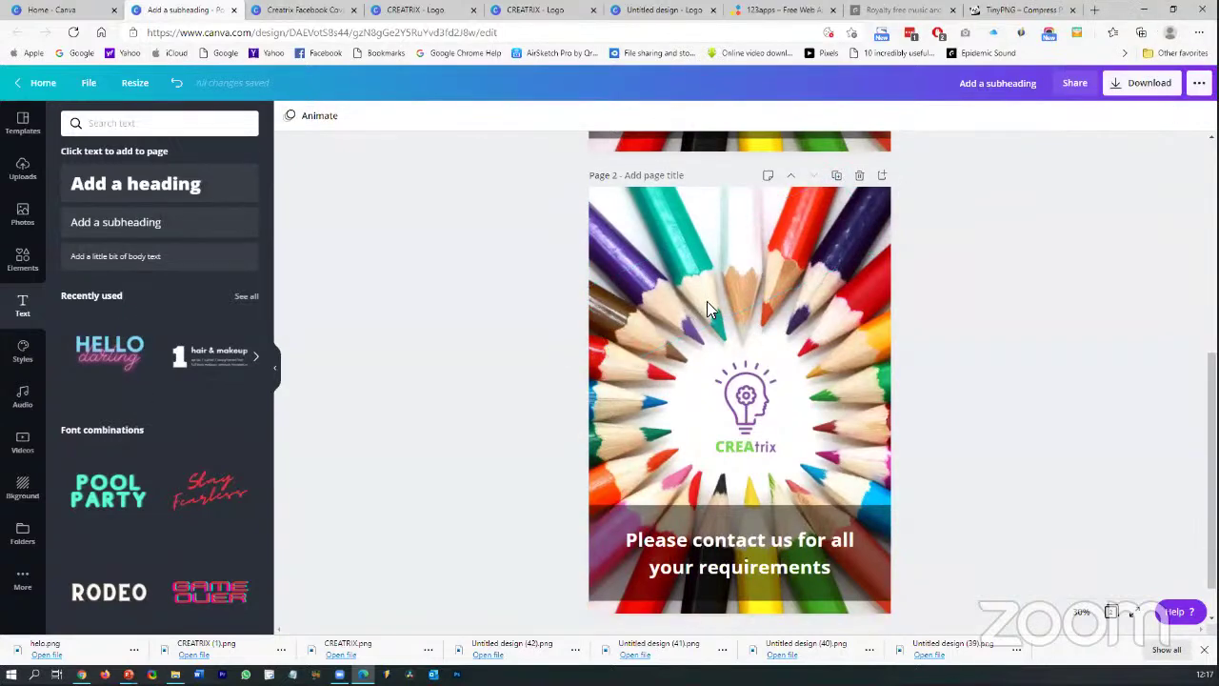
pyautogui.click(706, 302)
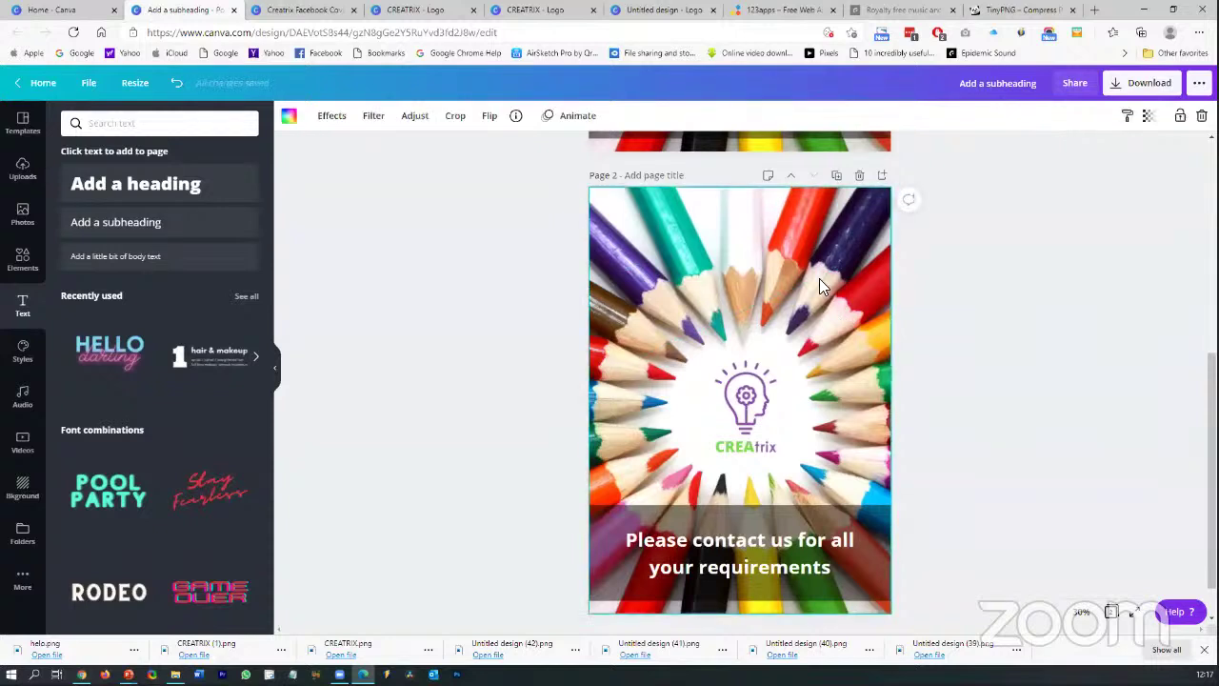
pyautogui.click(945, 307)
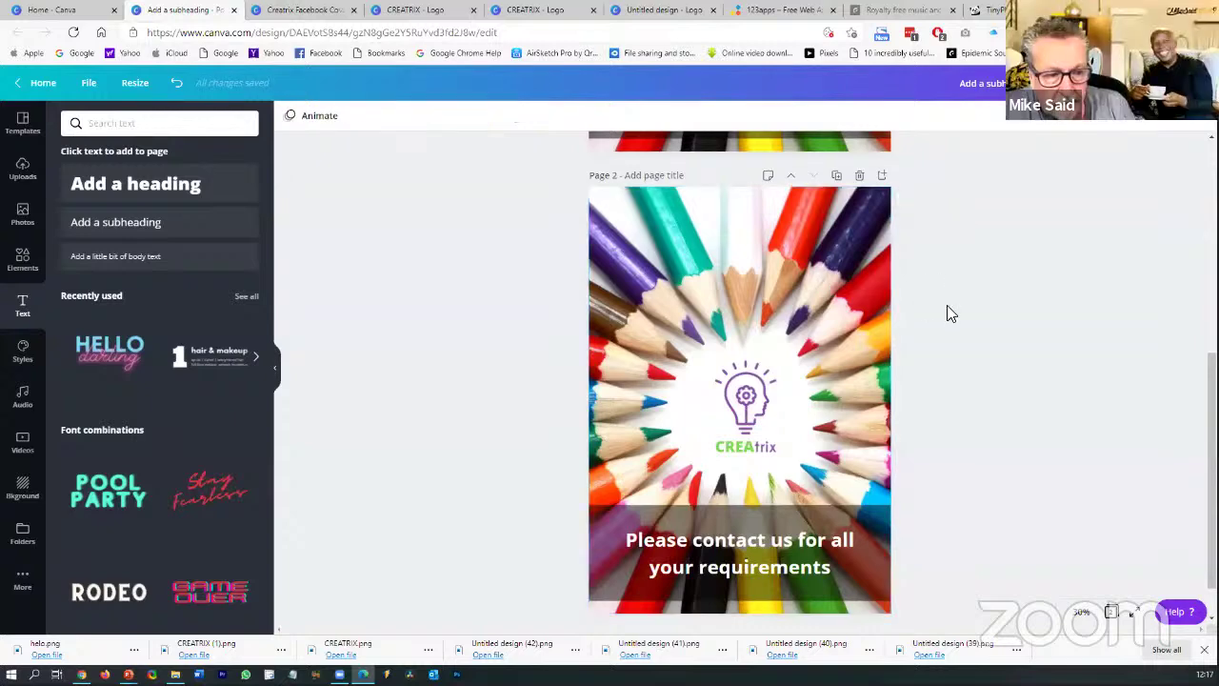
pyautogui.click(832, 289)
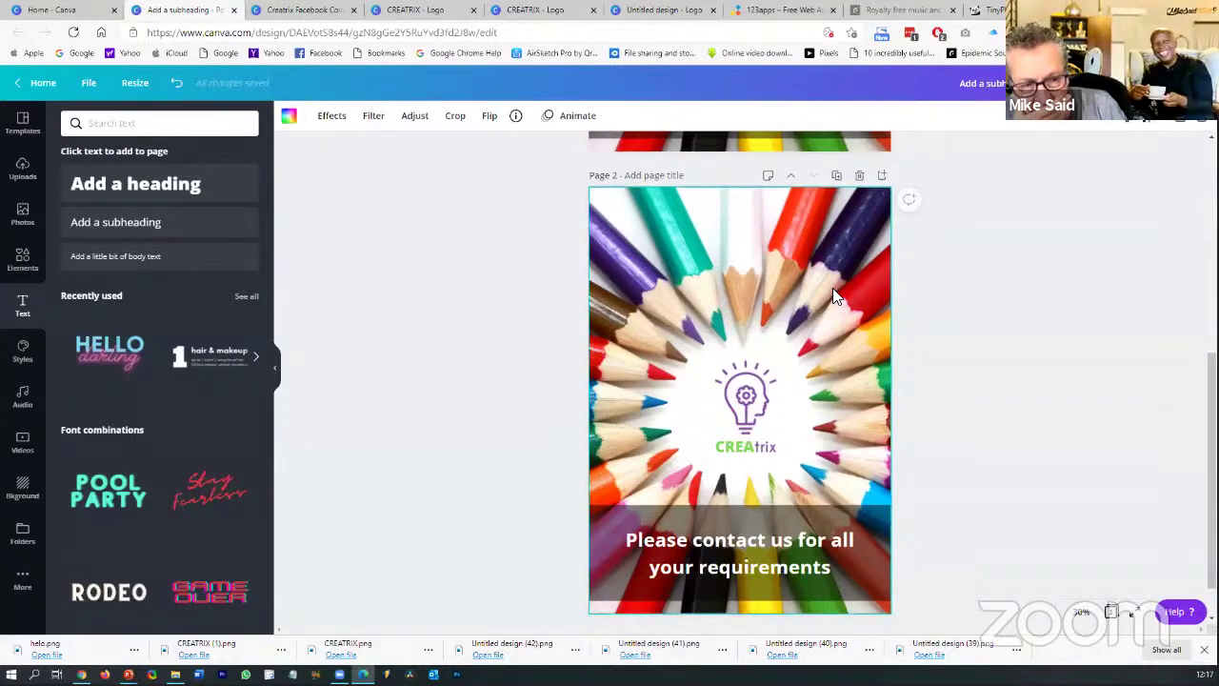
pyautogui.click(948, 290)
# Try adjusting the transparency of the pencil background on page 2
pyautogui.click(821, 285)
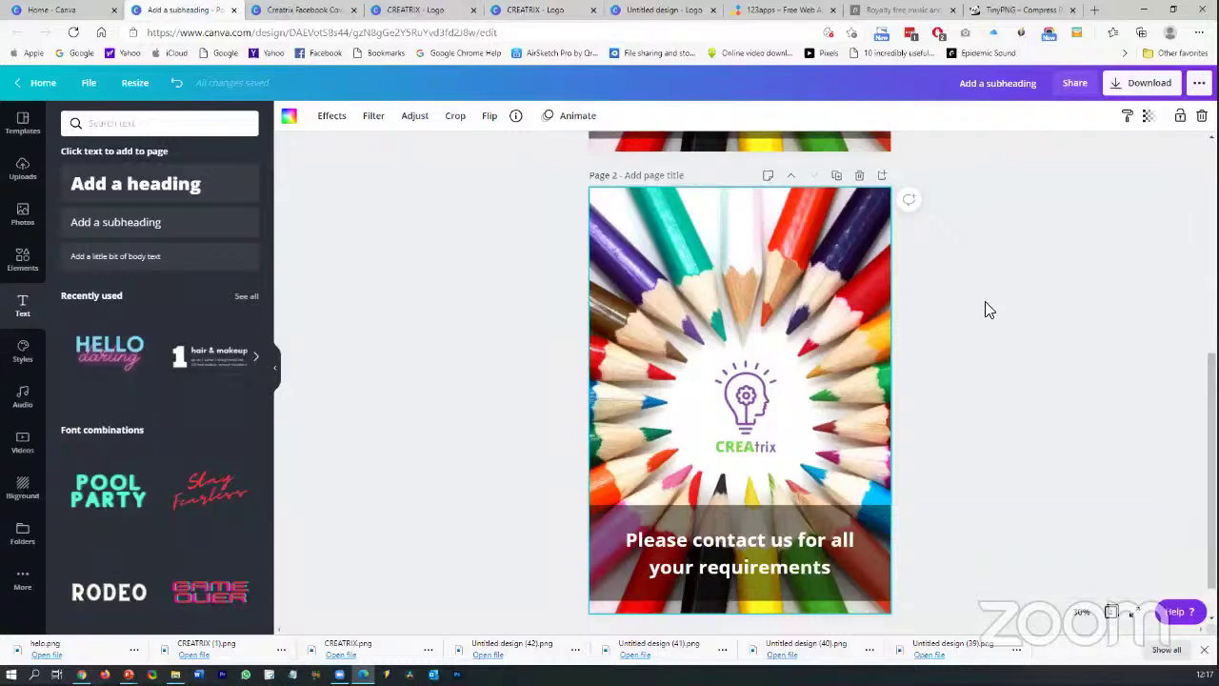
pyautogui.click(1149, 116)
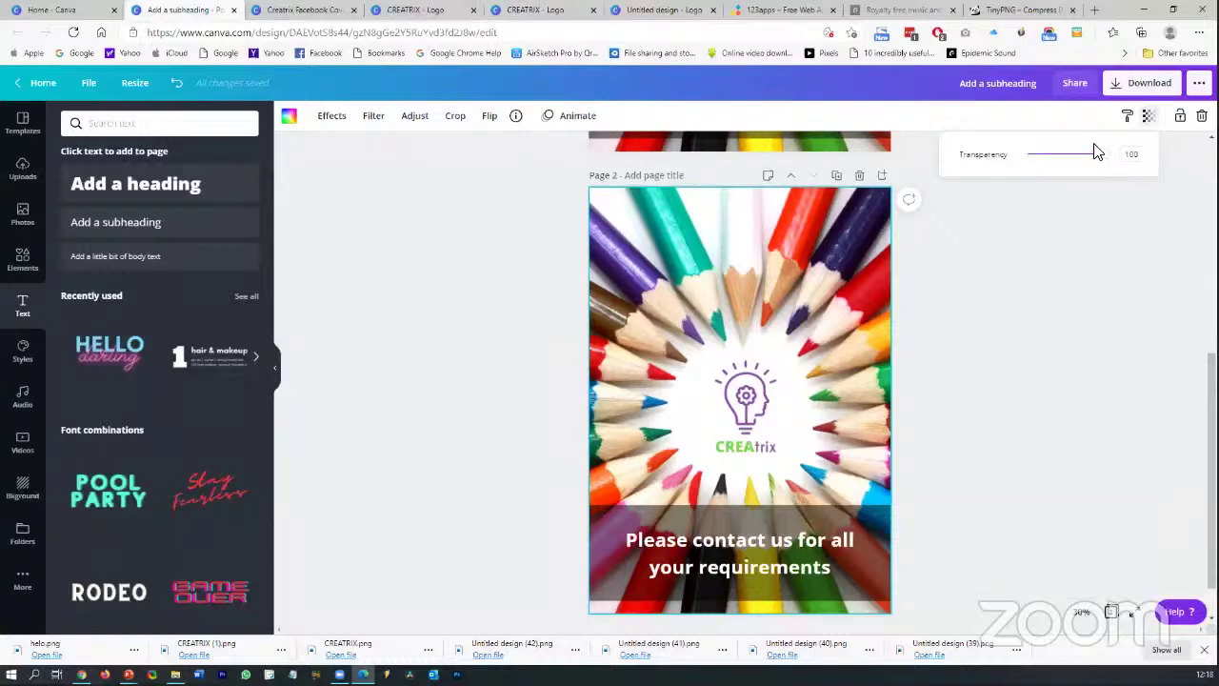
pyautogui.moveTo(1089, 164)
pyautogui.mouseDown()
pyautogui.moveTo(1045, 160)
pyautogui.moveTo(1088, 166)
pyautogui.moveTo(1061, 174)
pyautogui.moveTo(1113, 168)
pyautogui.mouseUp()
pyautogui.click(1041, 316)
pyautogui.click(1042, 315)
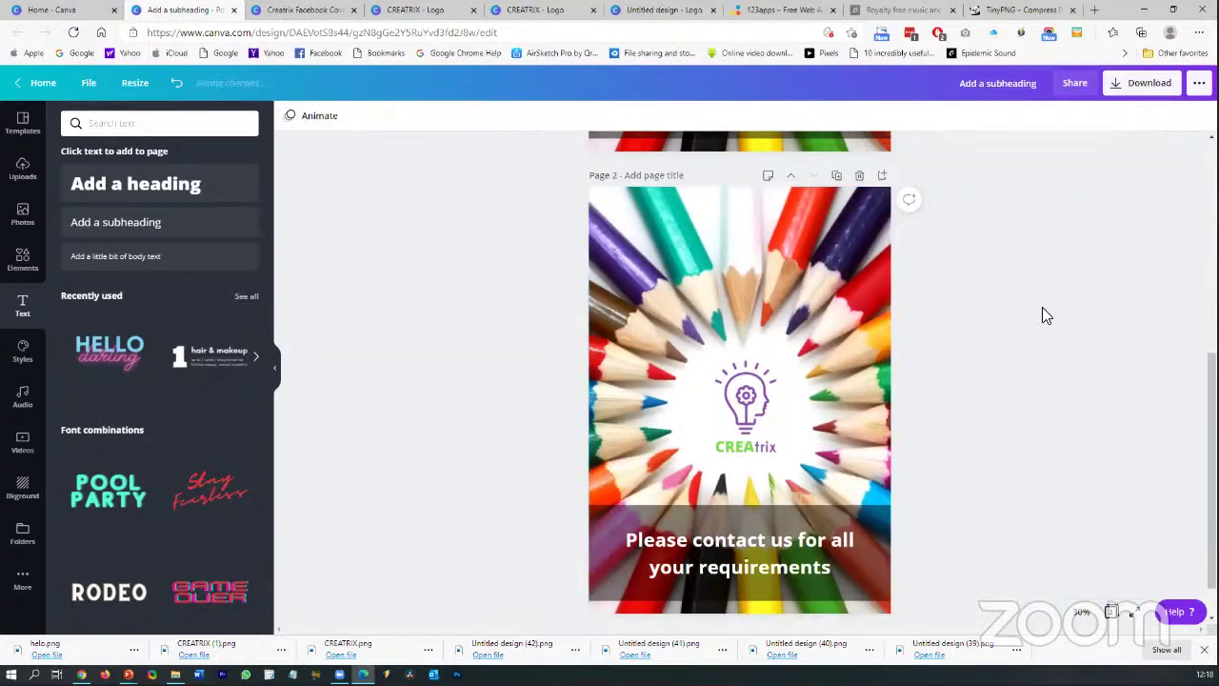
pyautogui.scroll(3, 1042, 303)
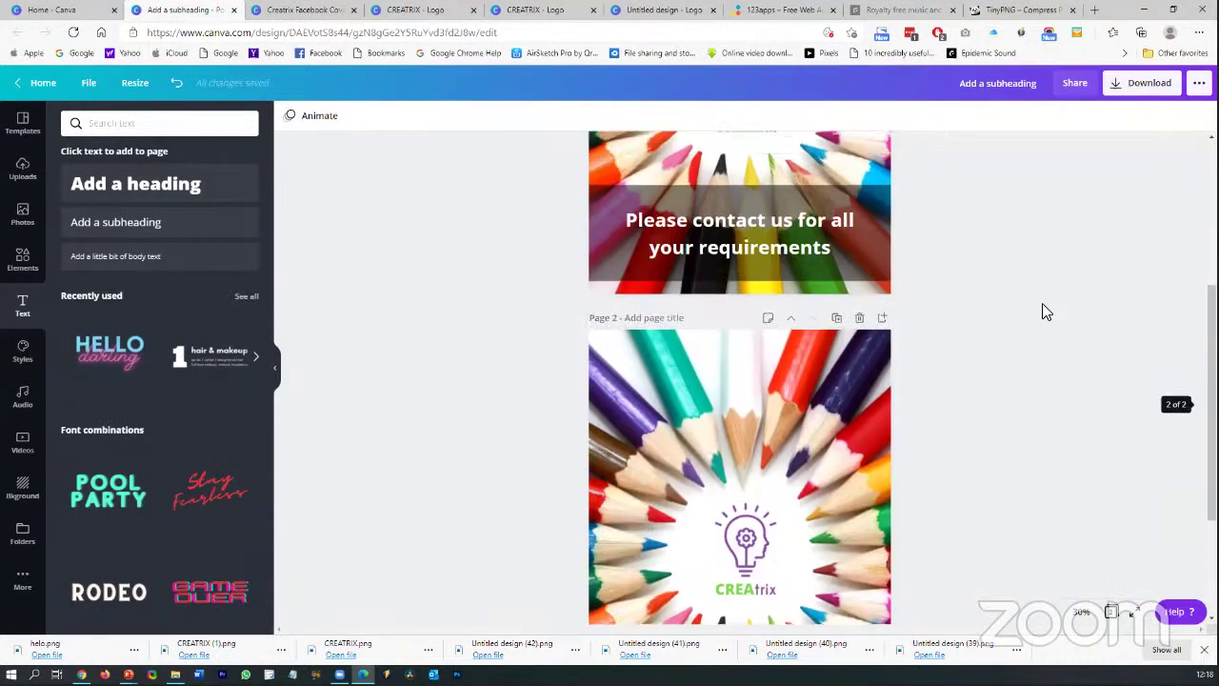
pyautogui.scroll(-3, 1041, 312)
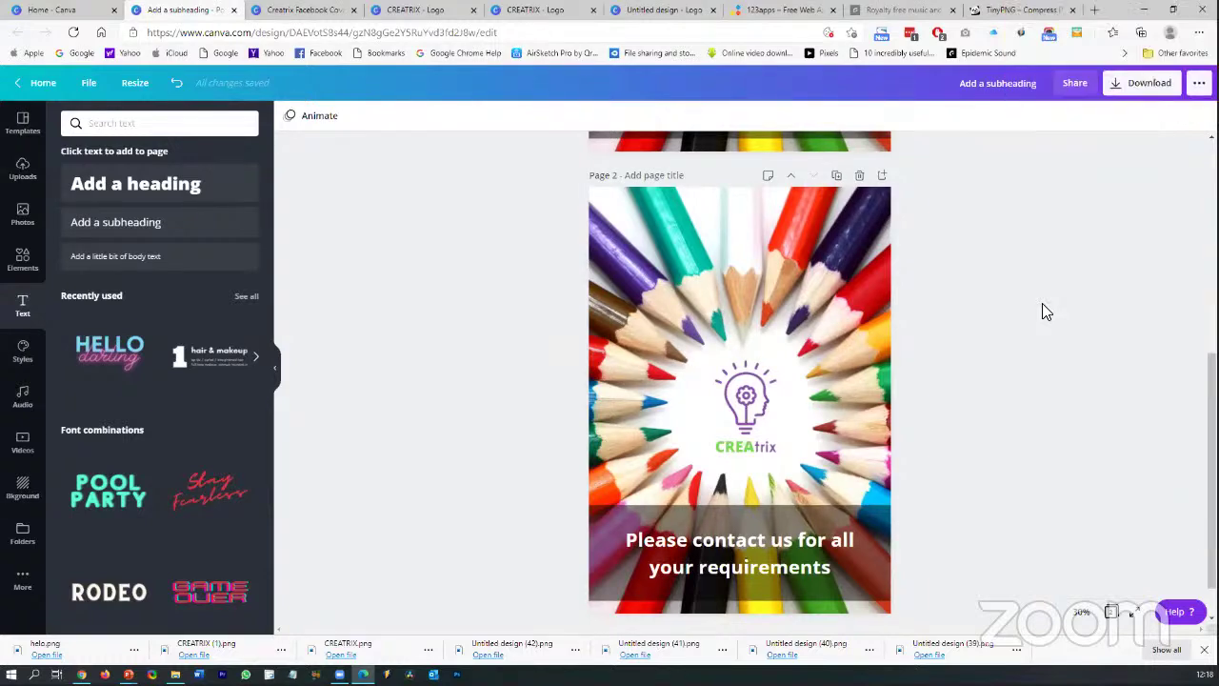
pyautogui.scroll(3, 1042, 303)
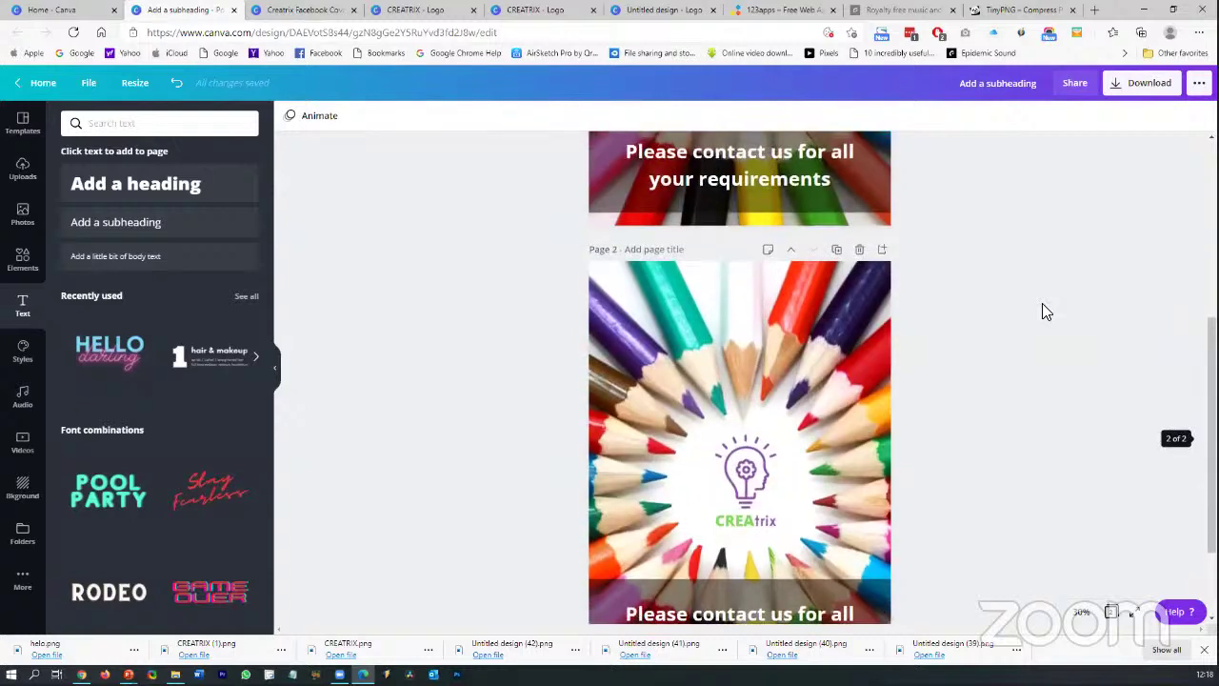
pyautogui.scroll(-3, 1042, 303)
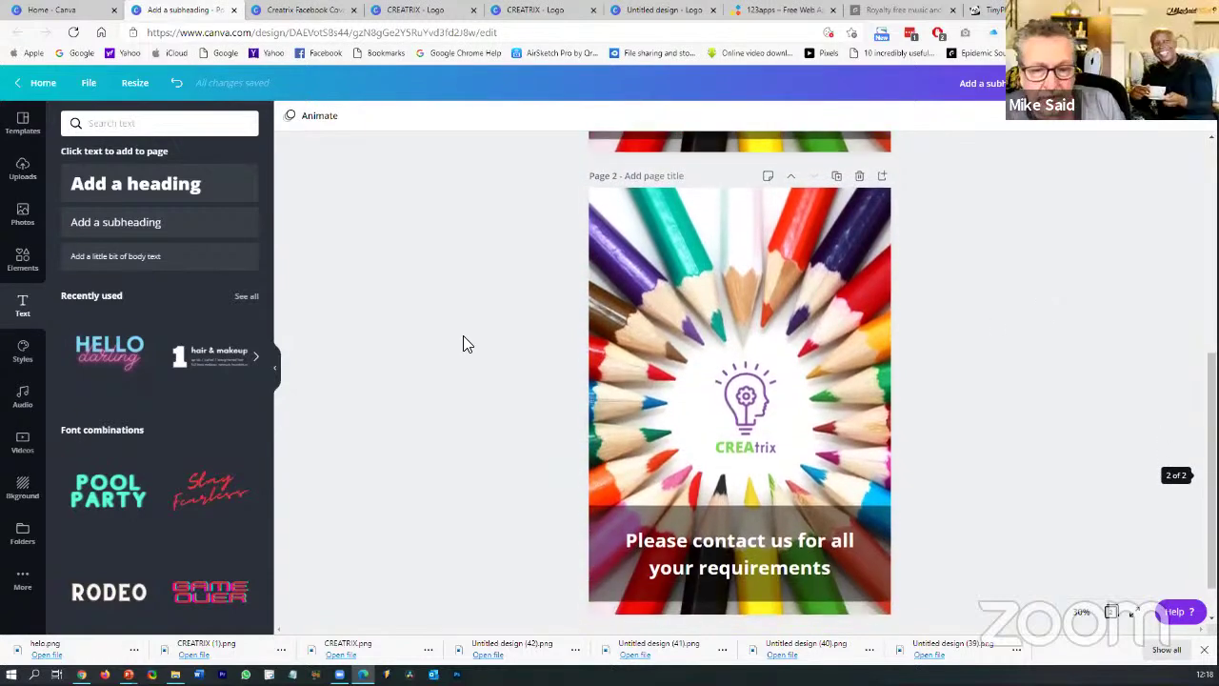
# Look through the uploaded images for a photo of a person holding a book
pyautogui.click(29, 219)
pyautogui.click(23, 172)
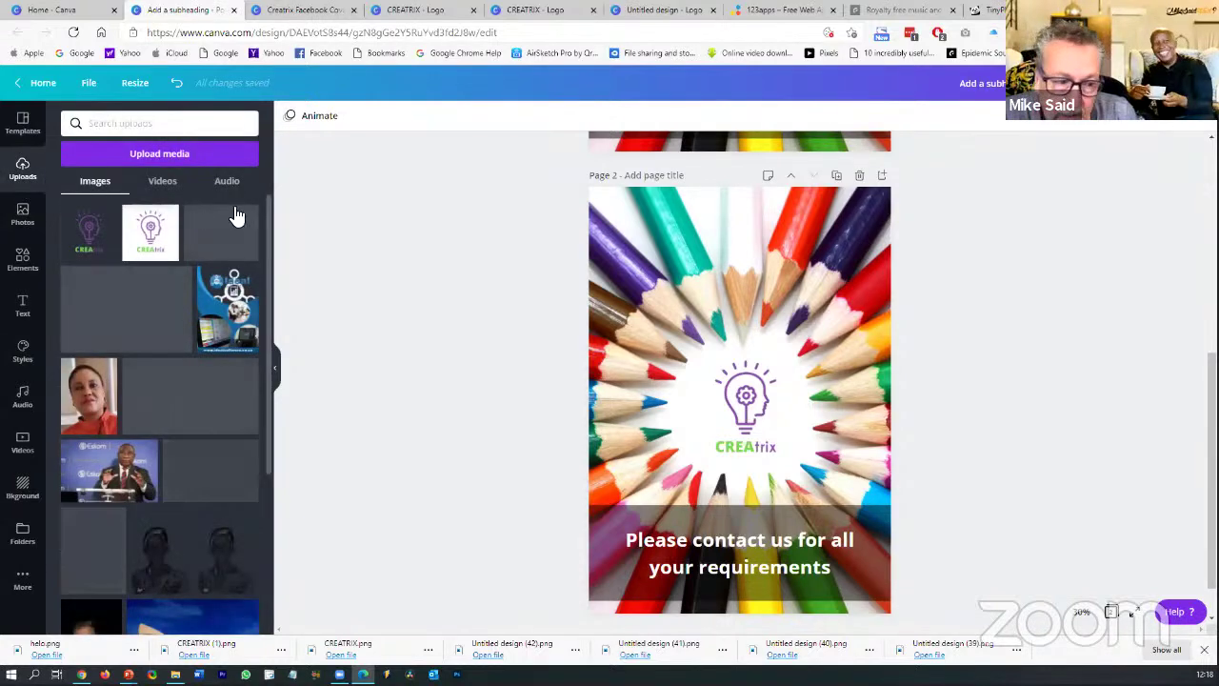
pyautogui.moveTo(265, 204); pyautogui.dragTo(200, 413)
pyautogui.scroll(-10, 197, 423)
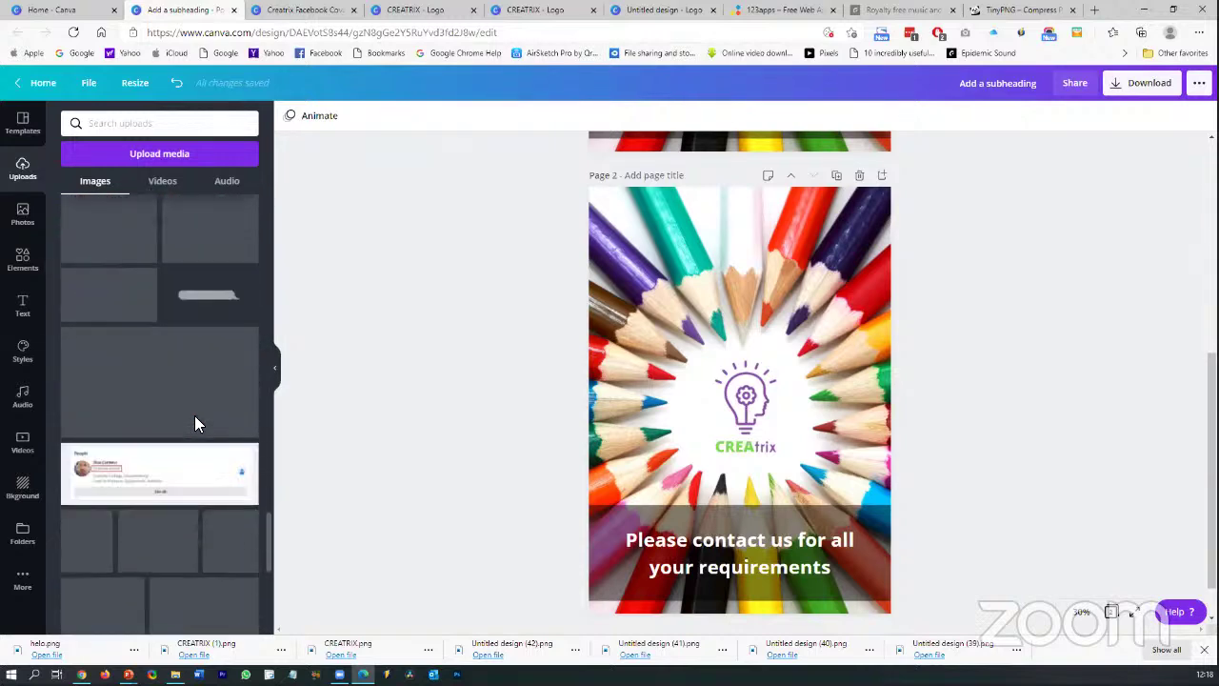
pyautogui.scroll(-10, 198, 423)
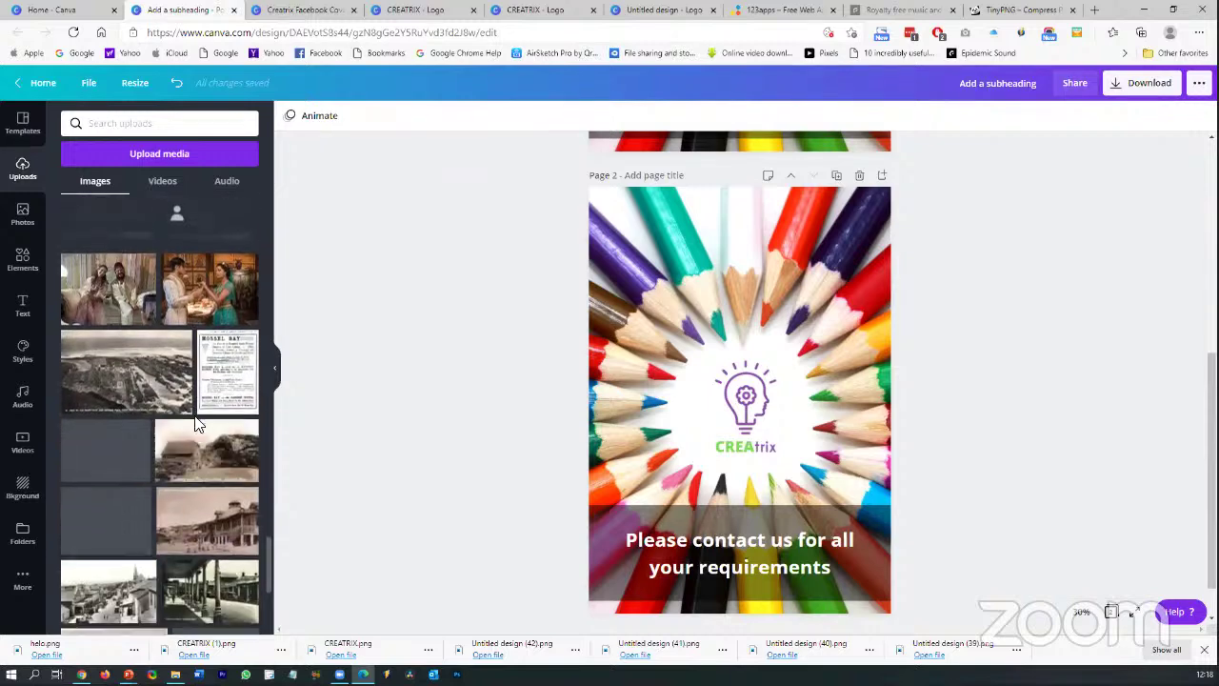
pyautogui.scroll(-5, 195, 422)
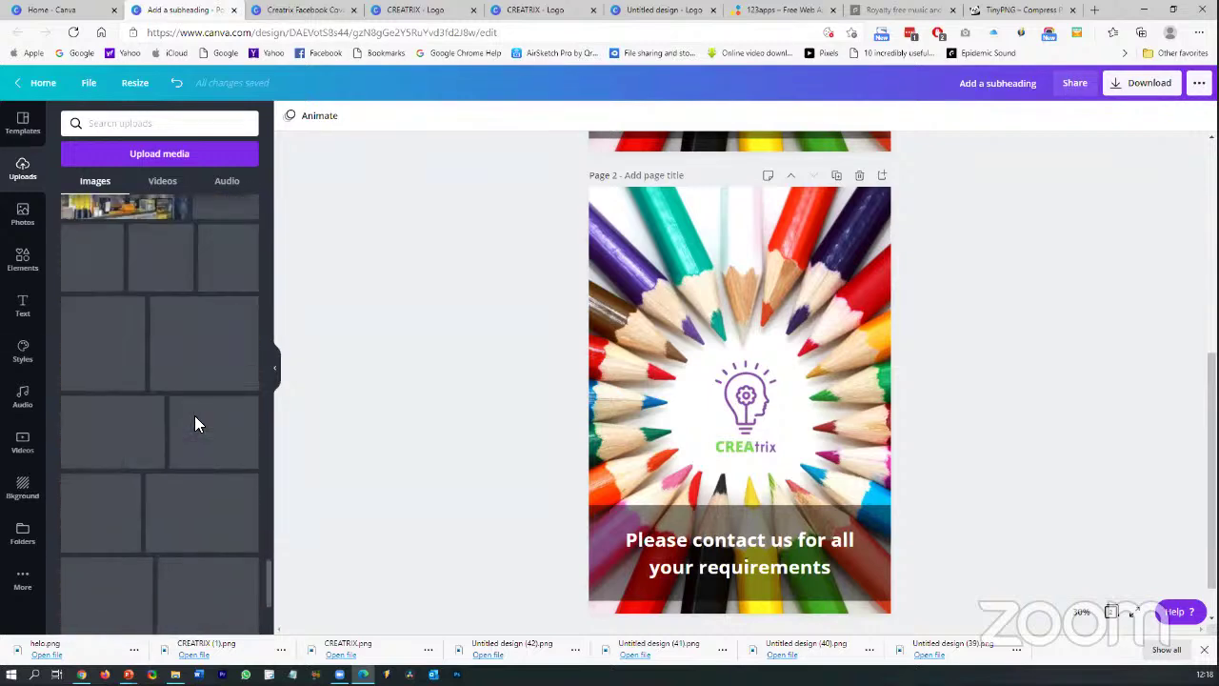
pyautogui.scroll(-5, 196, 419)
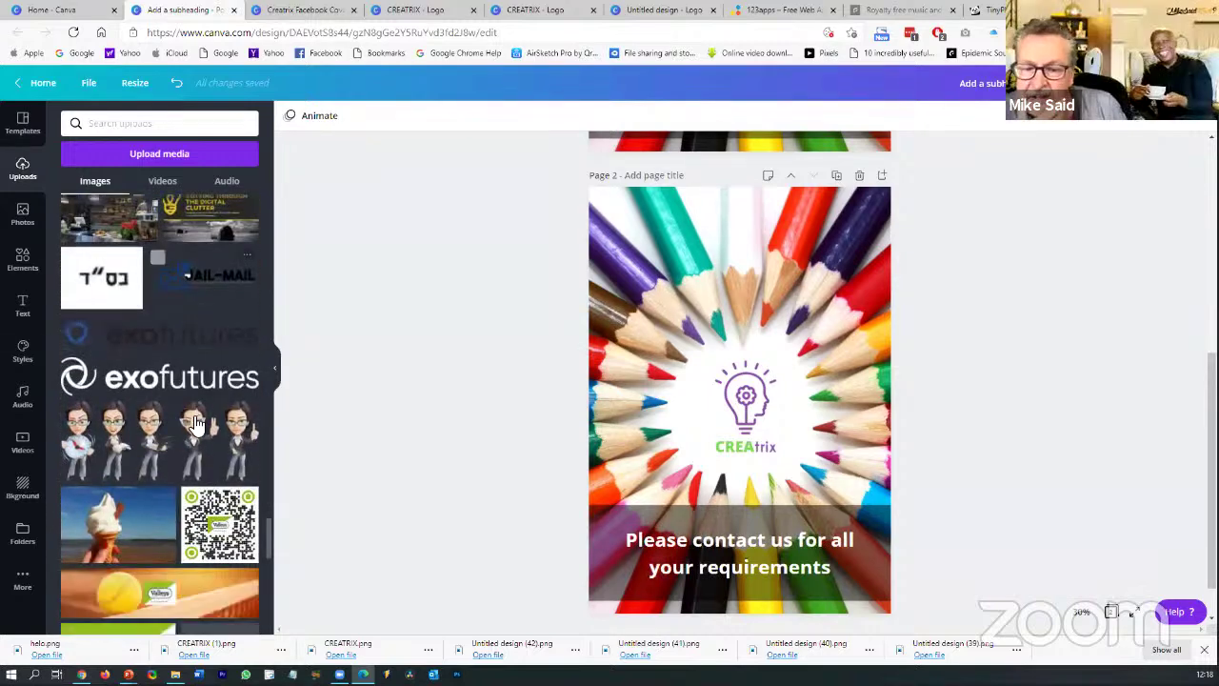
pyautogui.scroll(-5, 192, 416)
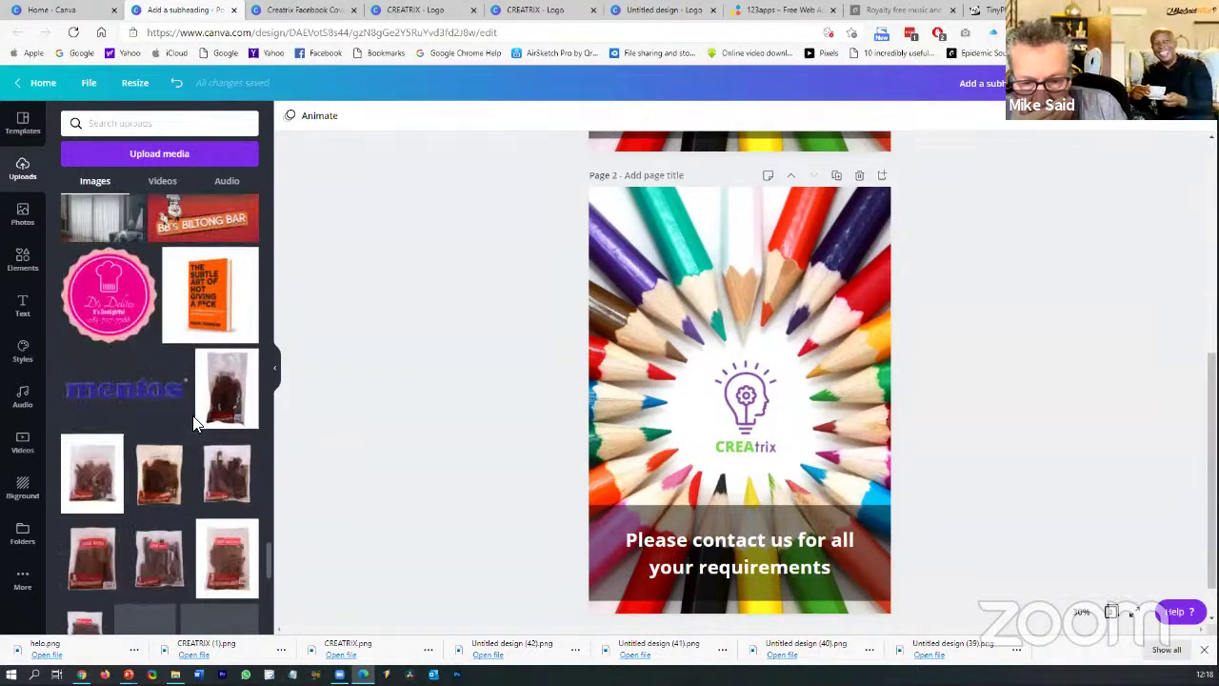
pyautogui.scroll(-5, 192, 417)
pyautogui.scroll(-5, 192, 423)
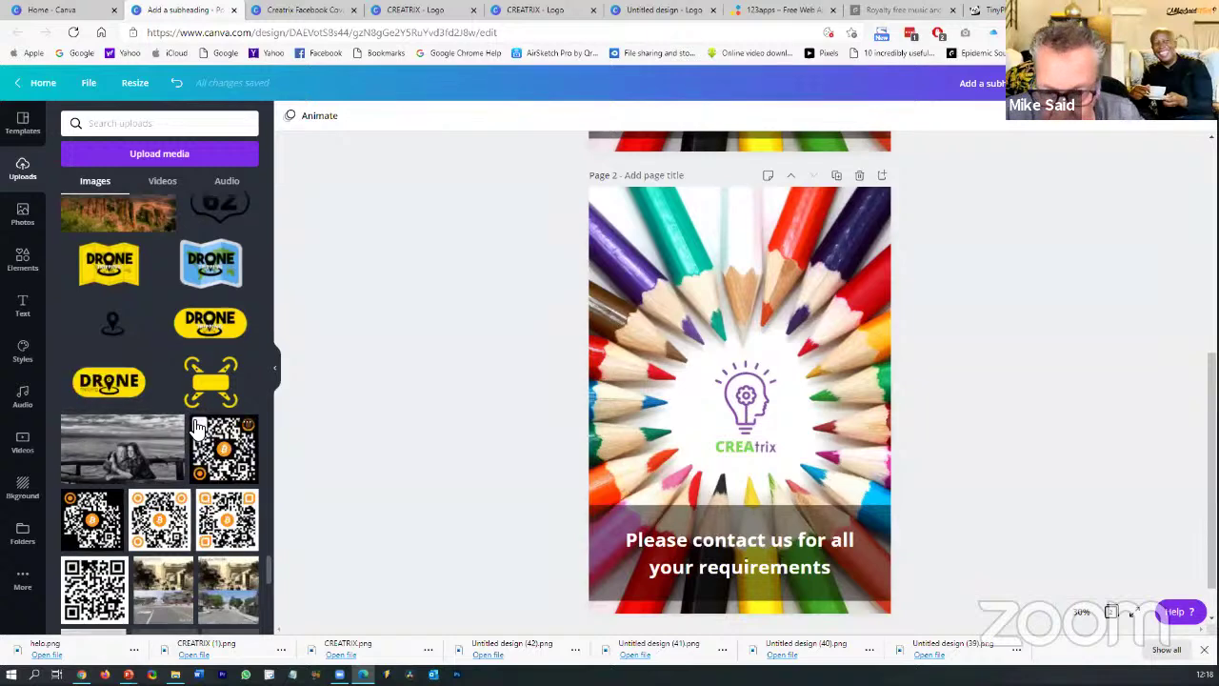
pyautogui.scroll(-5, 192, 434)
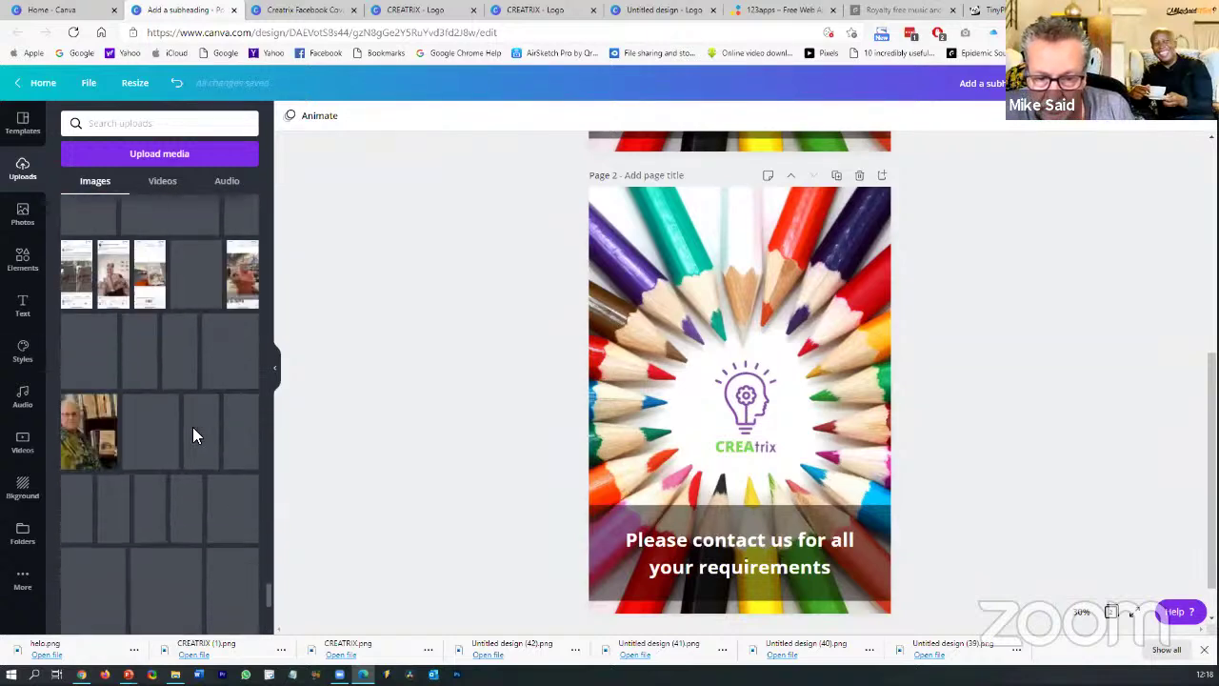
pyautogui.scroll(-2, 205, 414)
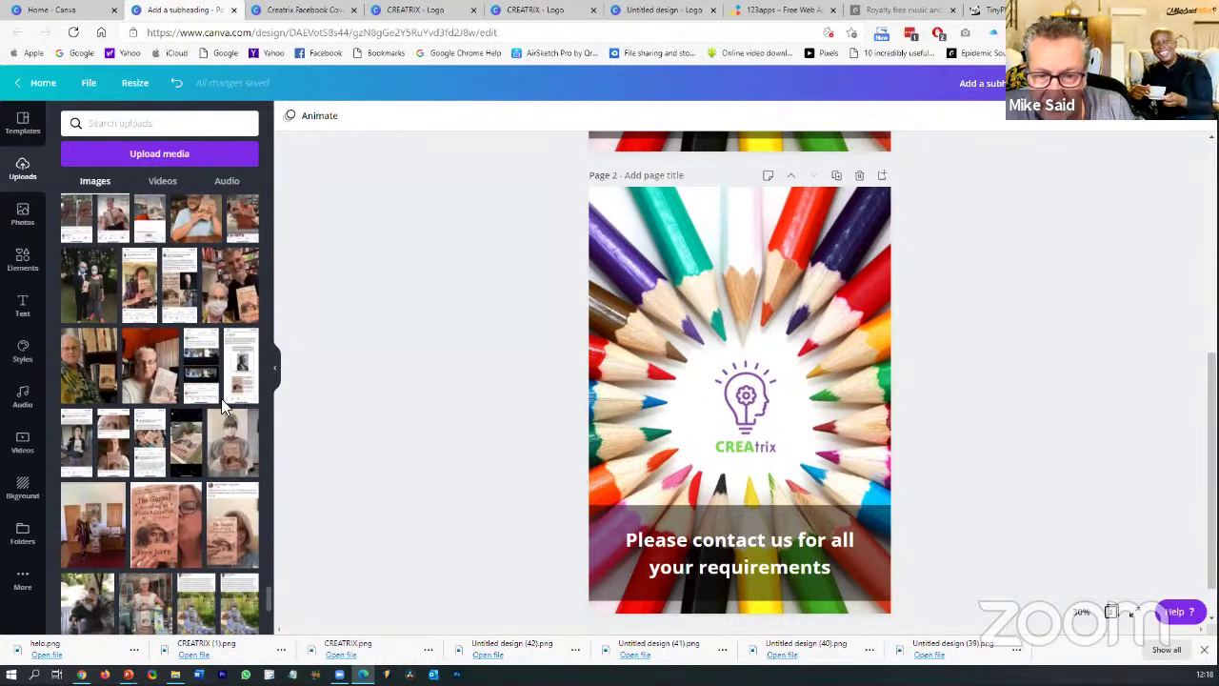
pyautogui.scroll(-3, 221, 407)
pyautogui.scroll(-8, 221, 411)
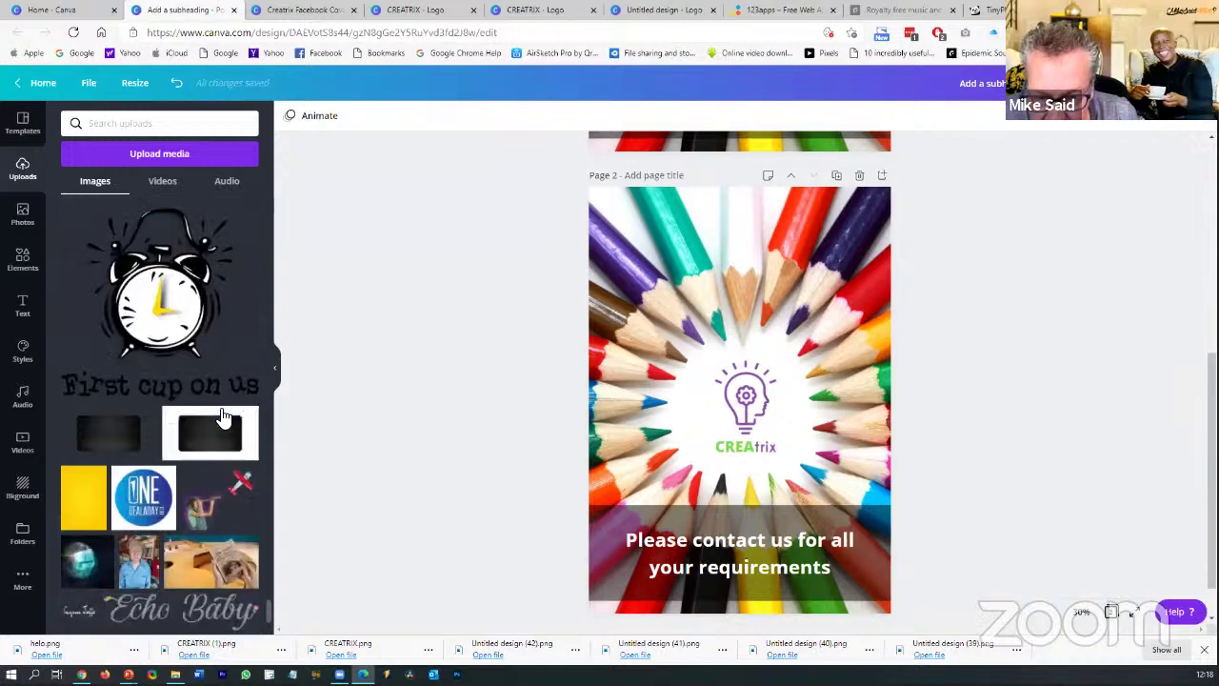
pyautogui.scroll(-10, 221, 415)
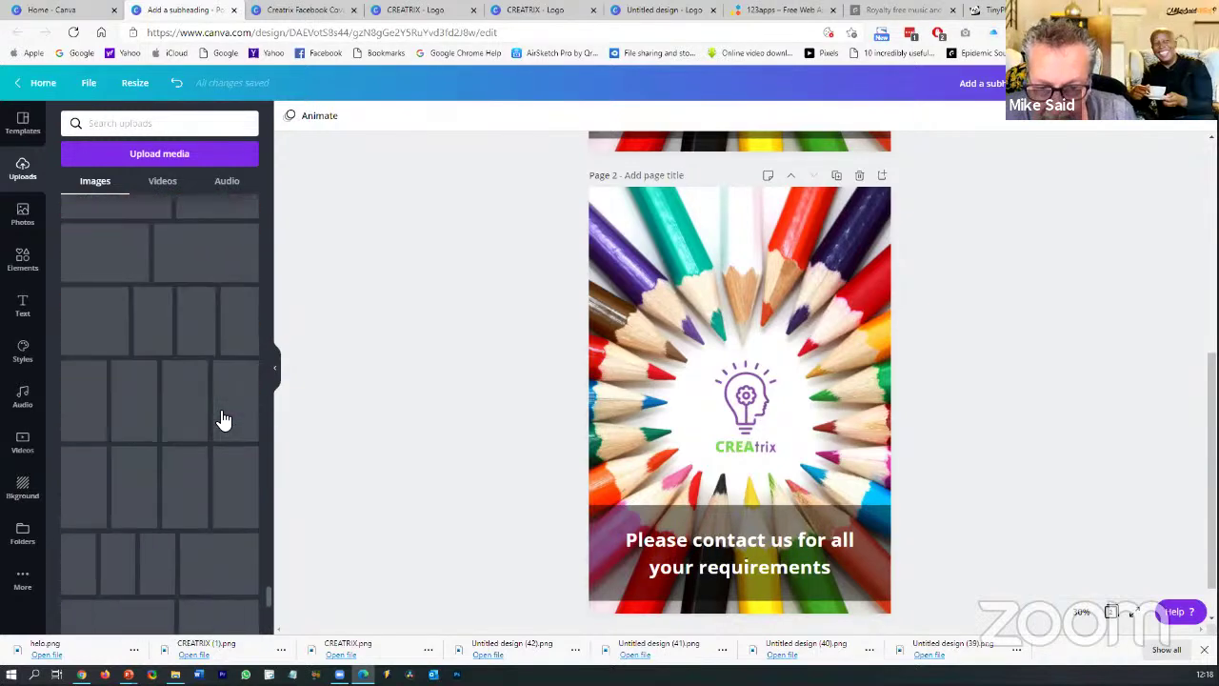
pyautogui.scroll(-10, 221, 419)
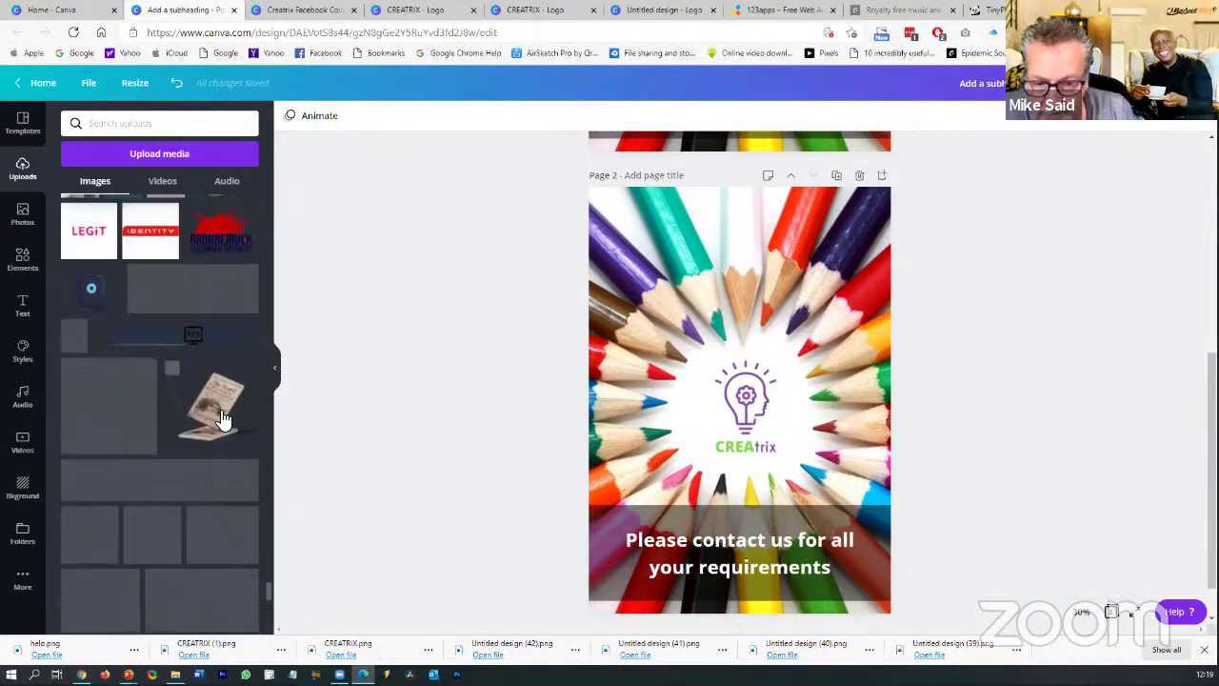
pyautogui.scroll(-8, 221, 417)
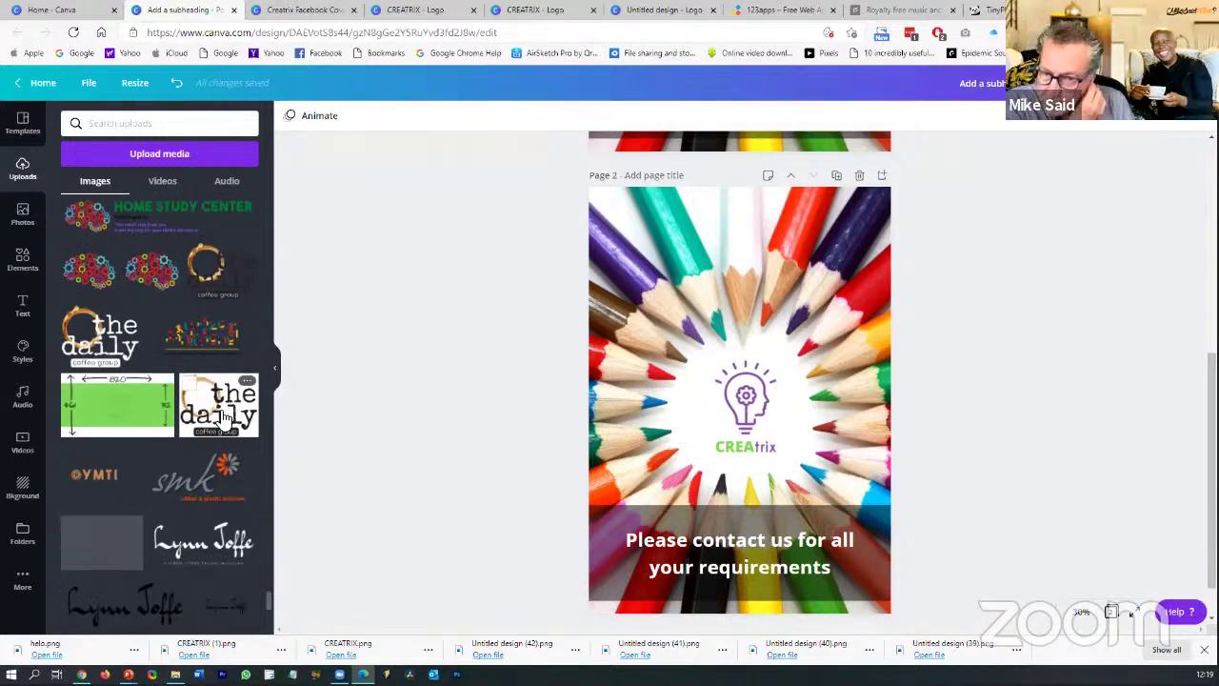
pyautogui.scroll(1, 220, 415)
pyautogui.scroll(-5, 221, 419)
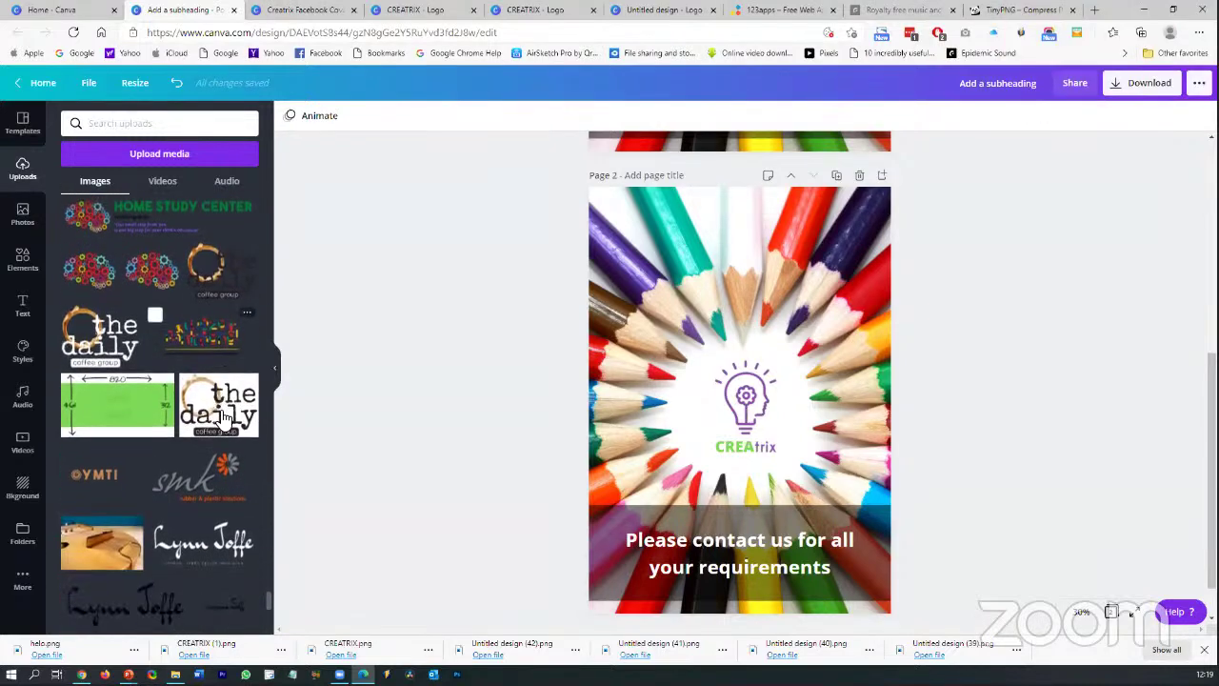
pyautogui.scroll(-8, 221, 419)
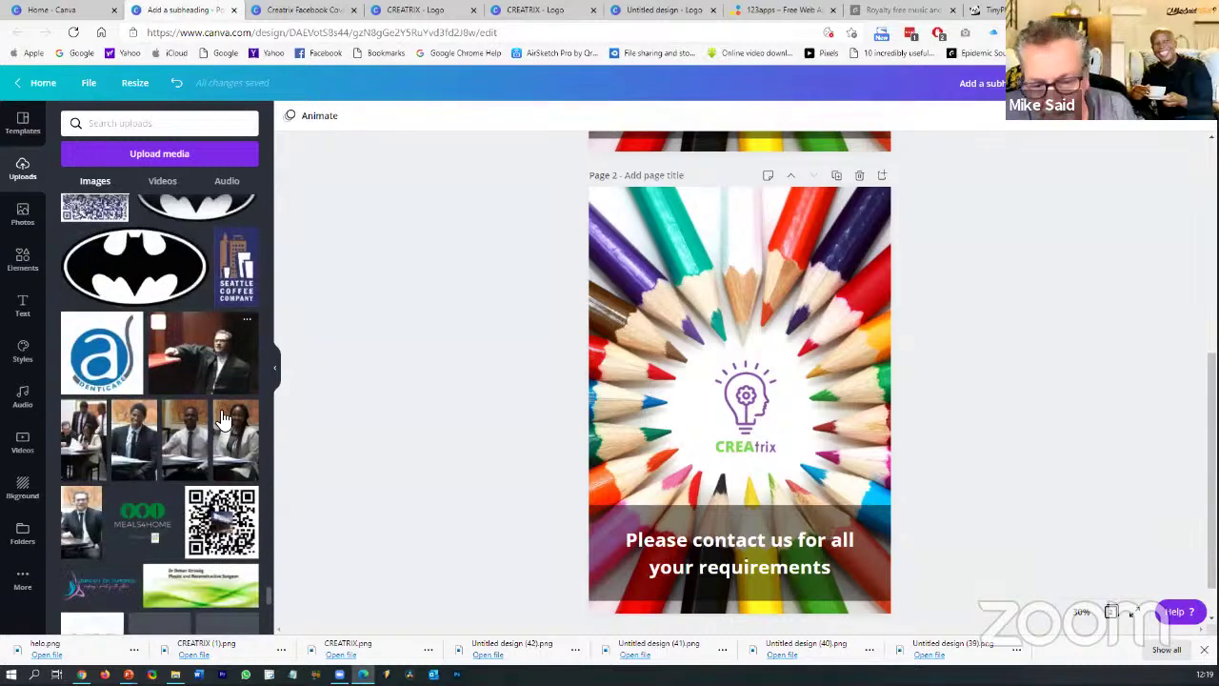
pyautogui.scroll(-10, 221, 419)
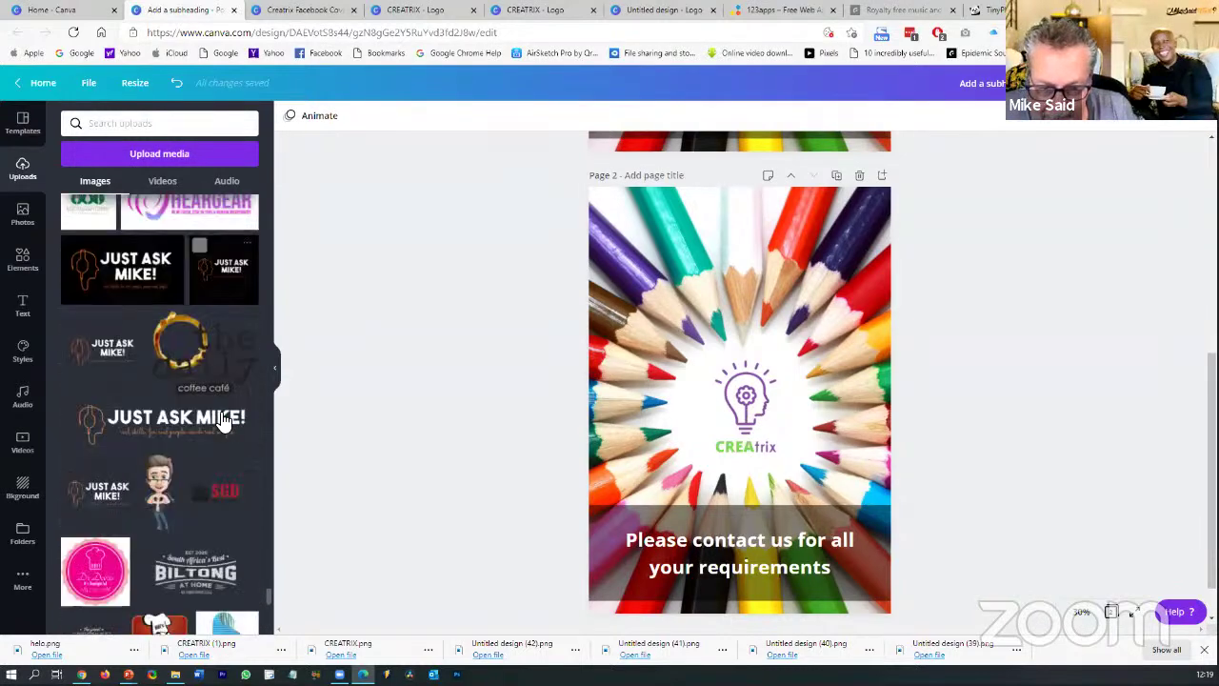
pyautogui.scroll(-10, 219, 429)
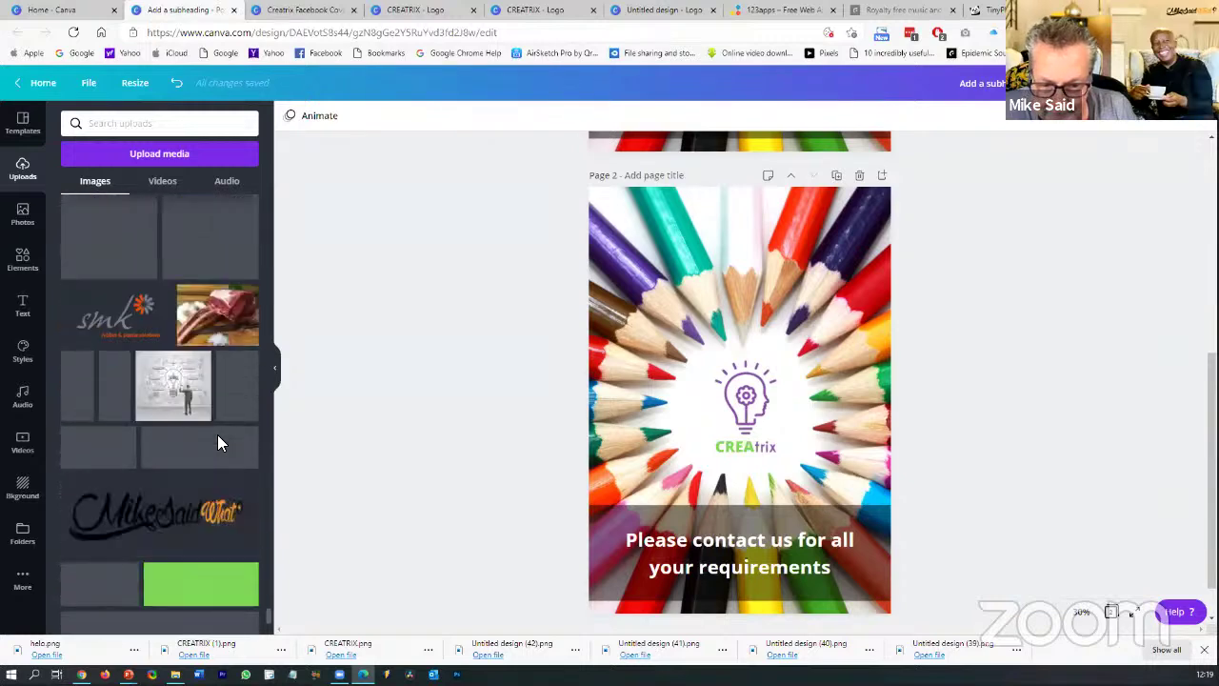
pyautogui.scroll(-10, 219, 445)
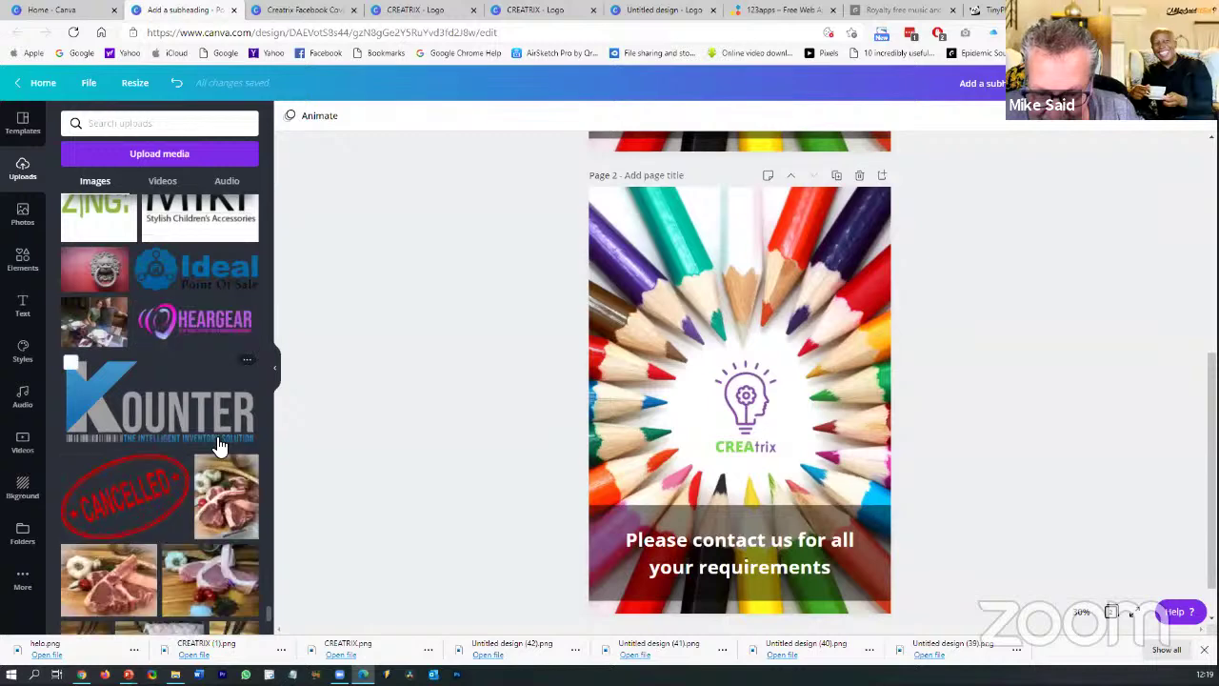
pyautogui.scroll(-5, 219, 445)
pyautogui.scroll(-5, 217, 445)
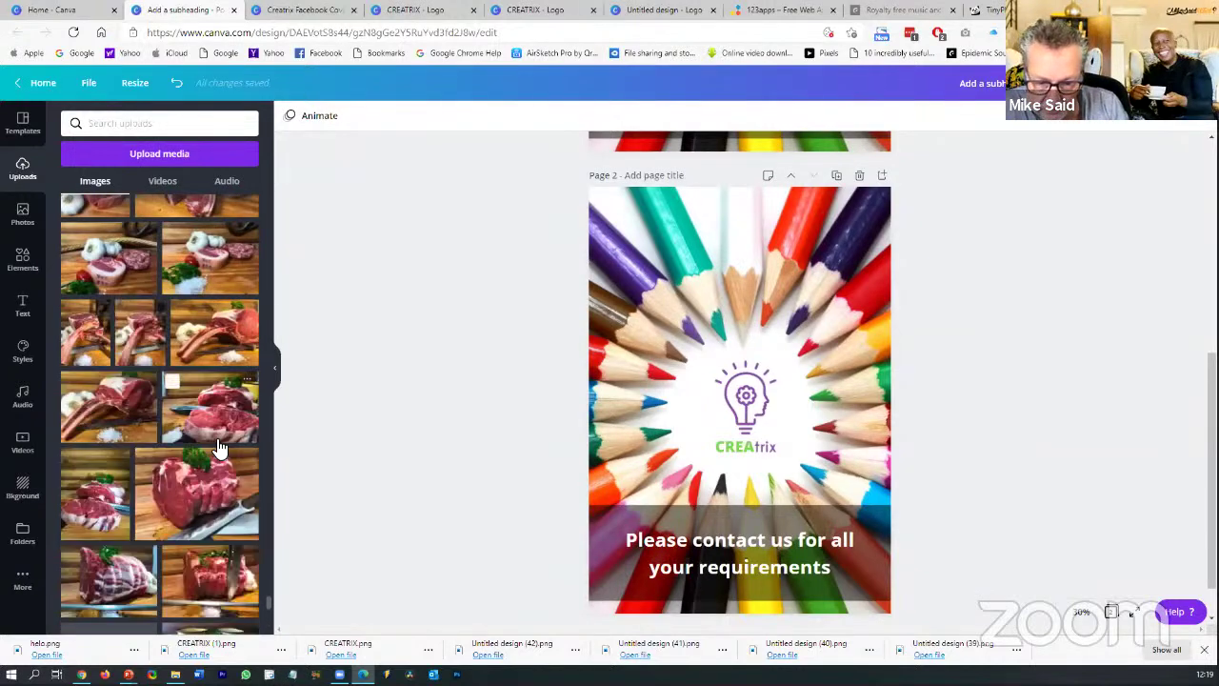
pyautogui.scroll(-5, 217, 446)
pyautogui.scroll(-8, 217, 446)
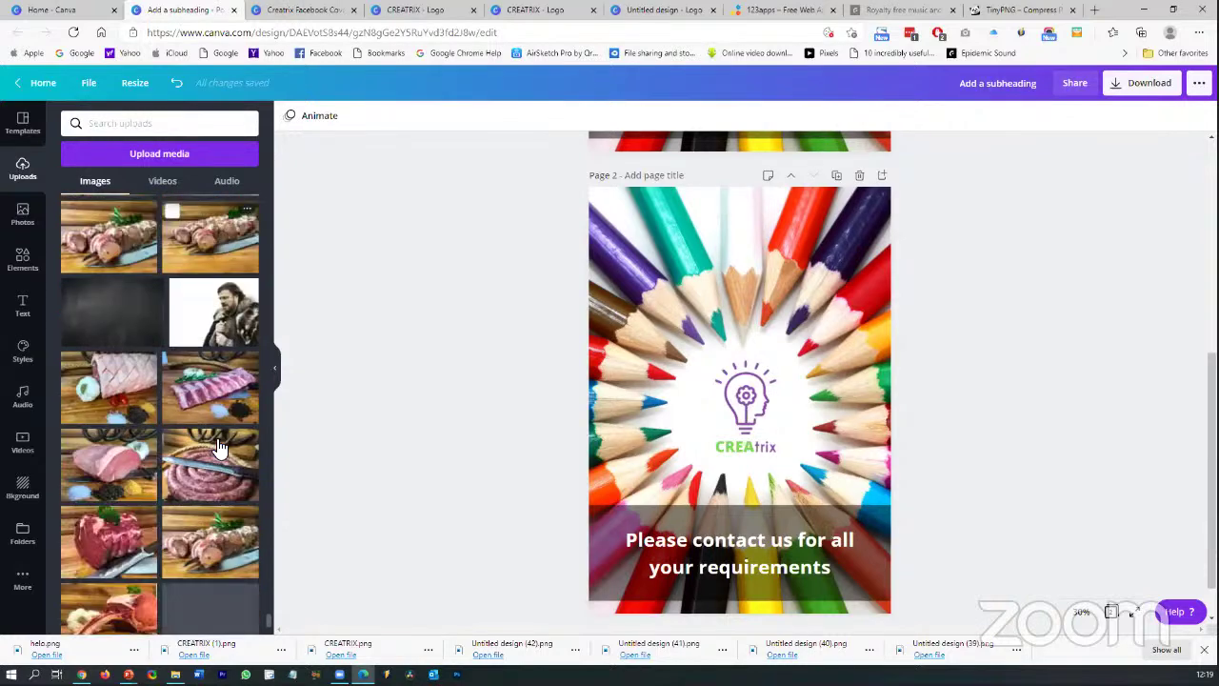
pyautogui.scroll(-3, 215, 446)
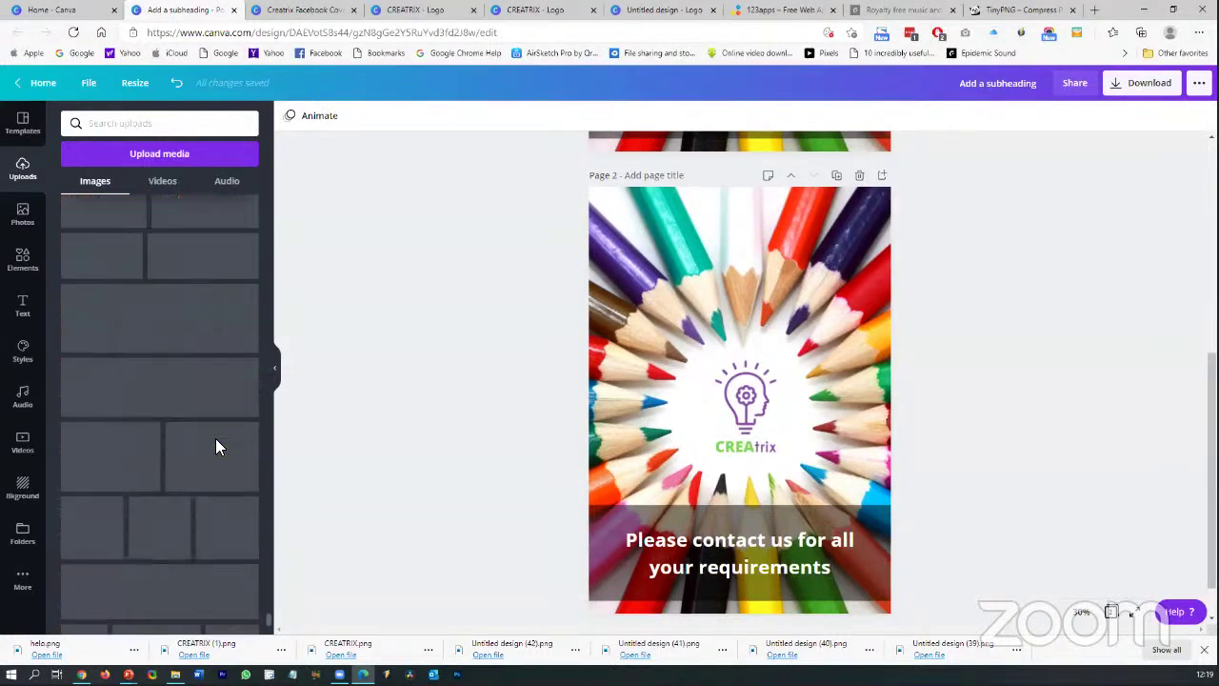
pyautogui.scroll(-3, 218, 445)
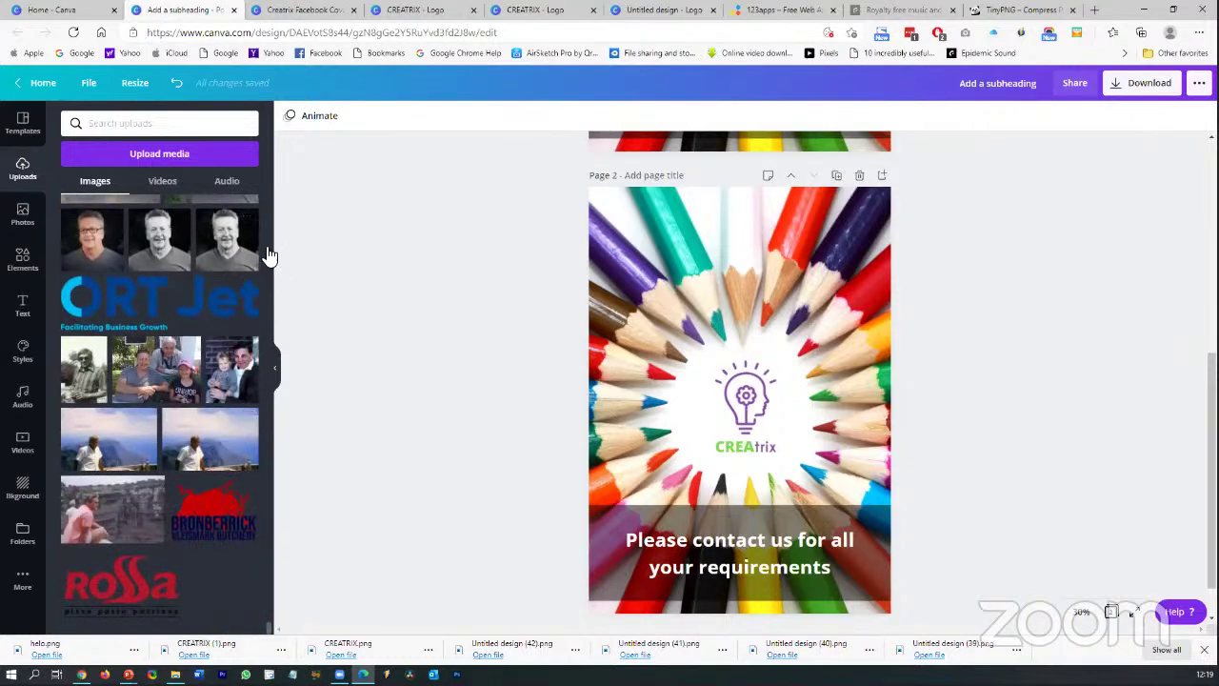
pyautogui.moveTo(269, 630); pyautogui.dragTo(274, 476)
pyautogui.scroll(-1, 238, 457)
pyautogui.scroll(3, 205, 415)
pyautogui.scroll(4, 205, 415)
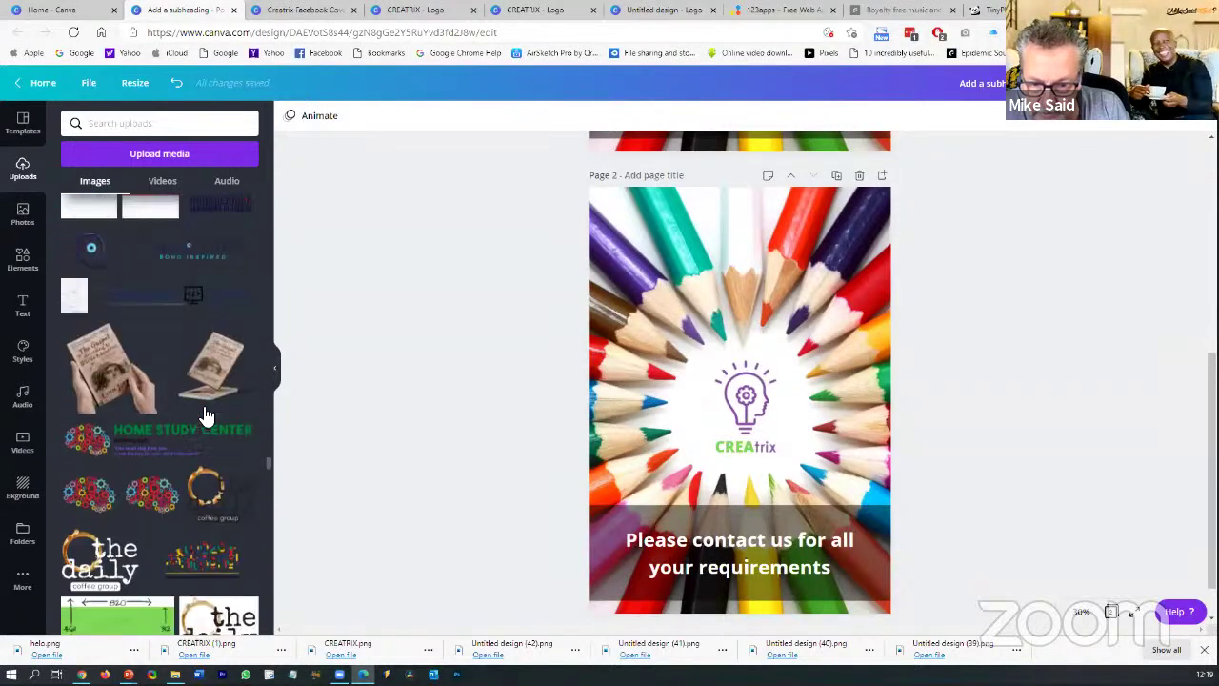
pyautogui.scroll(-4, 205, 415)
pyautogui.scroll(-5, 206, 415)
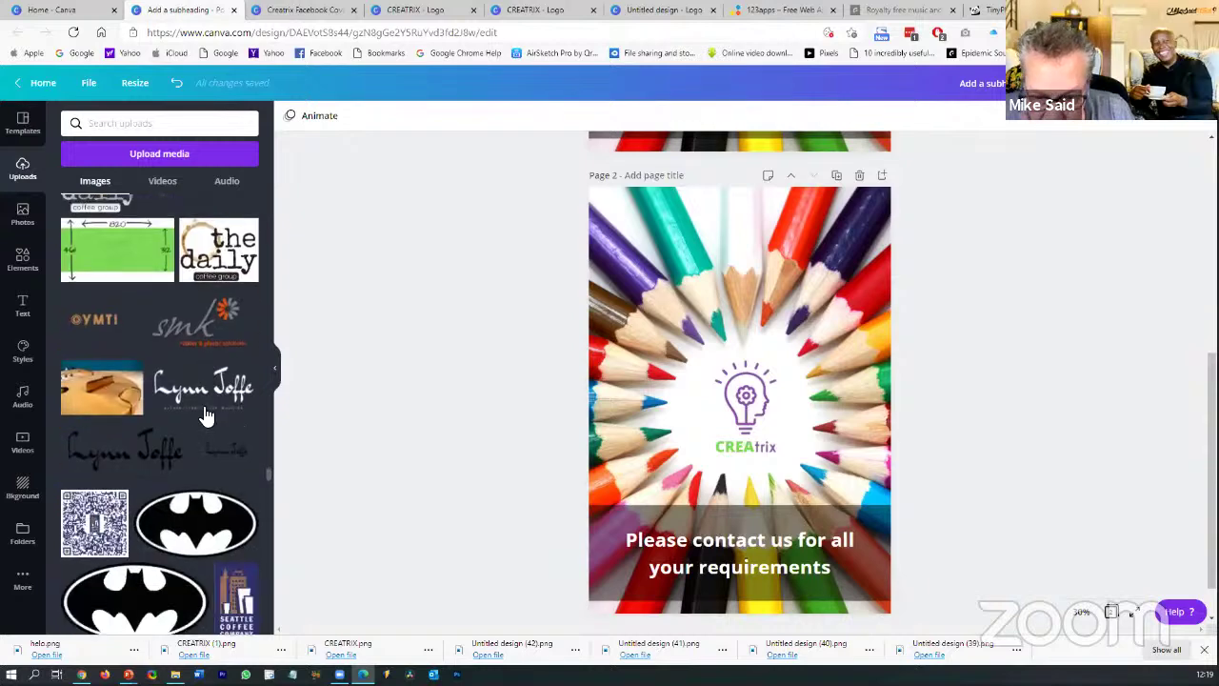
pyautogui.scroll(-9, 205, 416)
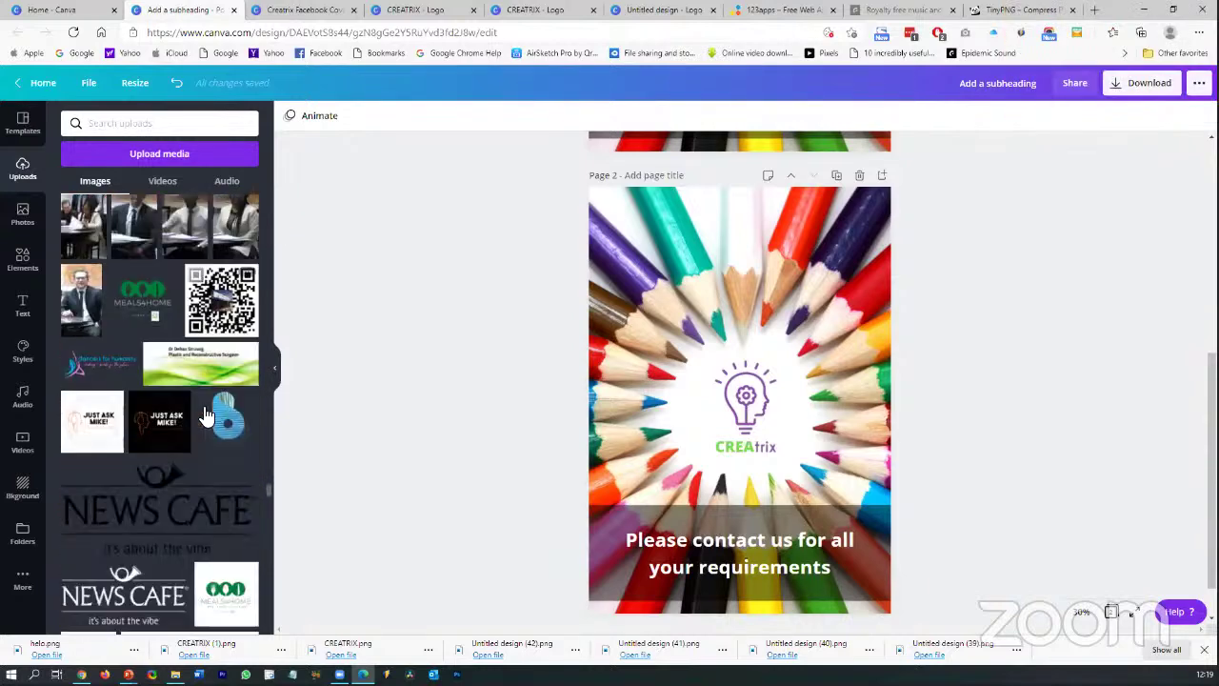
pyautogui.scroll(10, 206, 415)
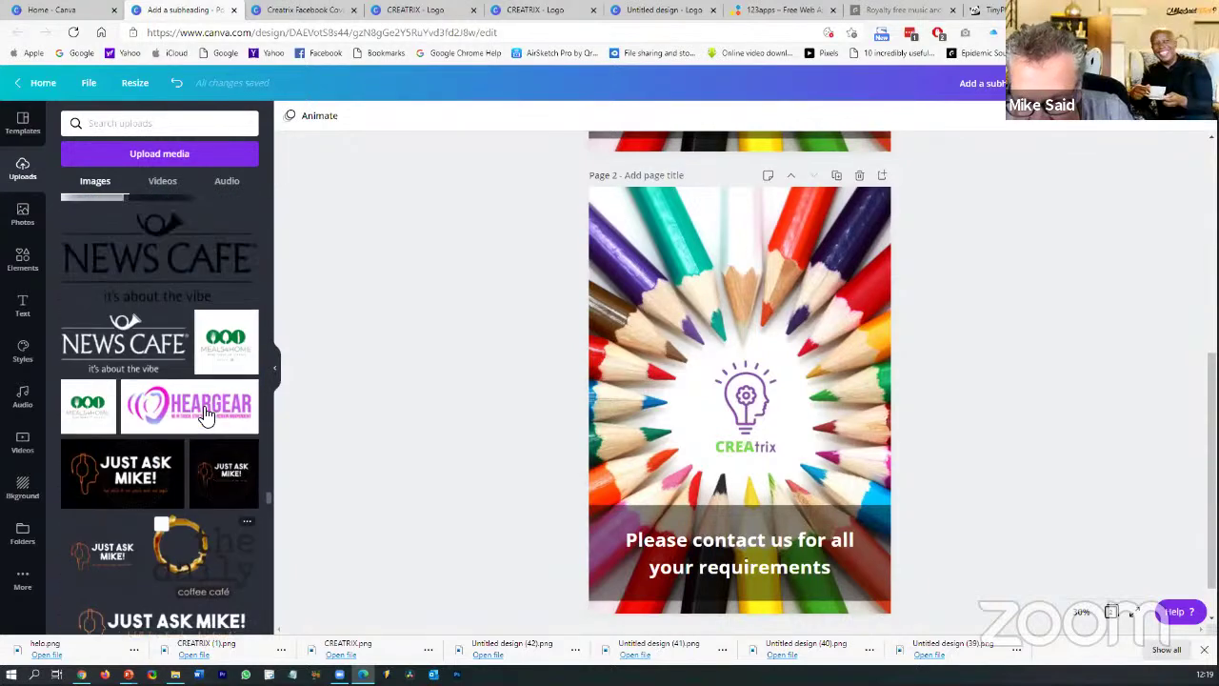
pyautogui.scroll(10, 206, 415)
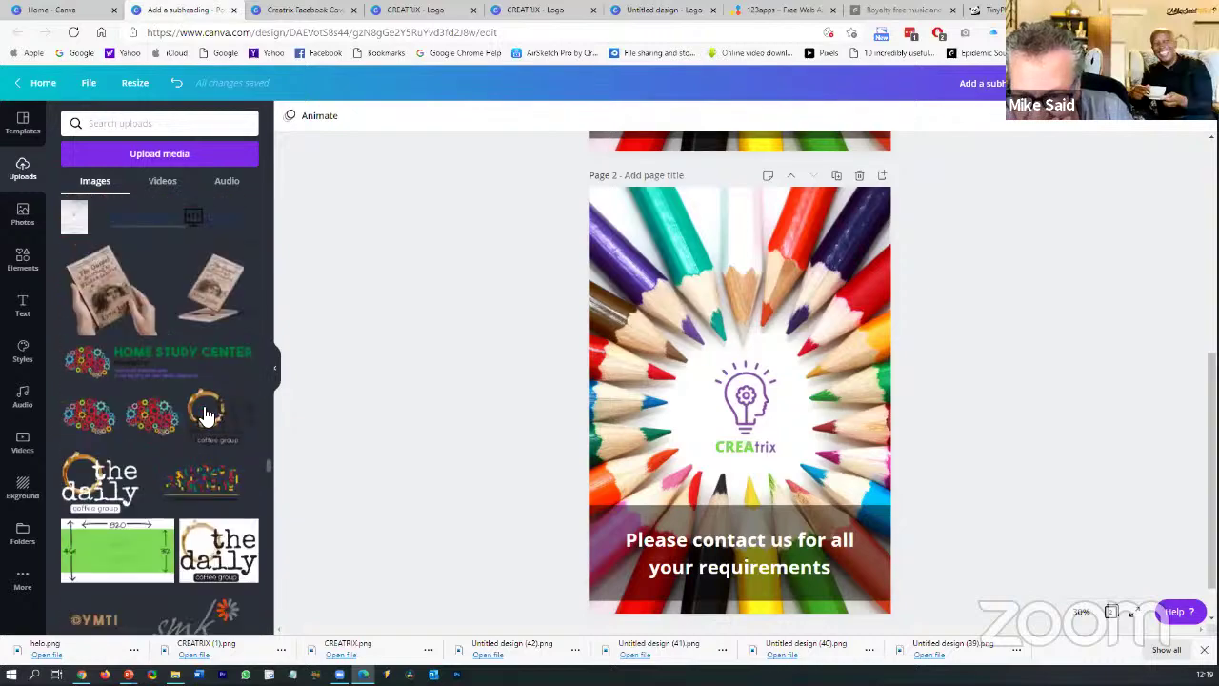
pyautogui.scroll(10, 205, 415)
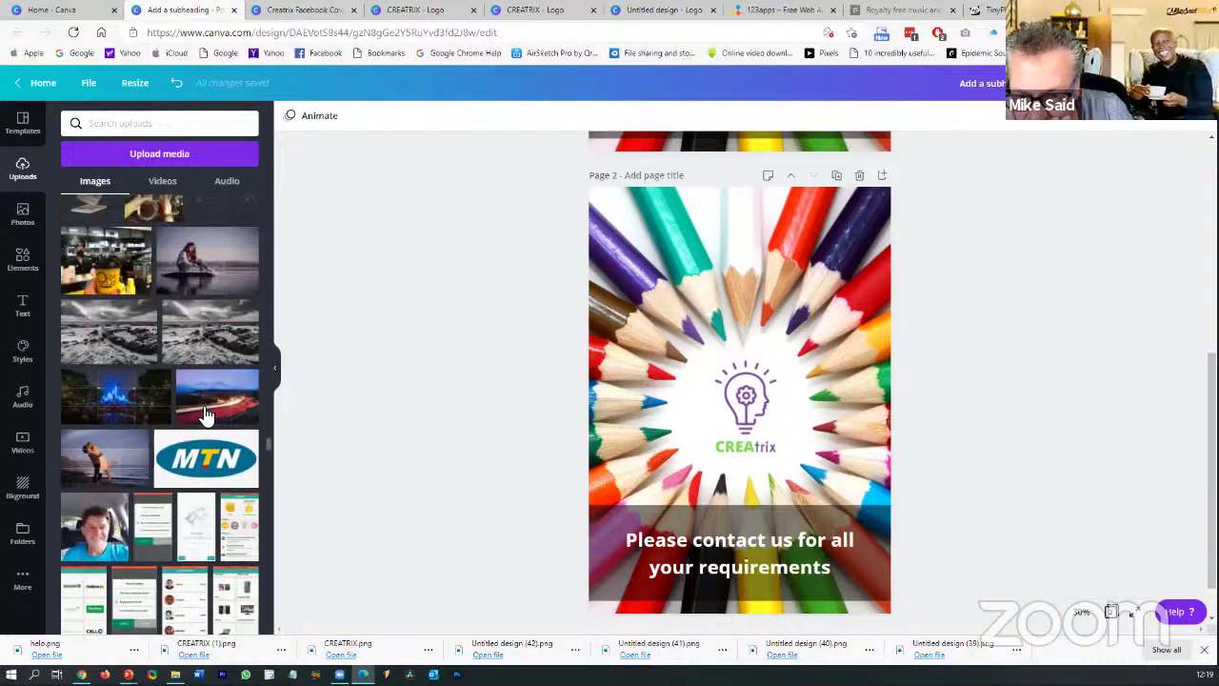
pyautogui.scroll(10, 205, 415)
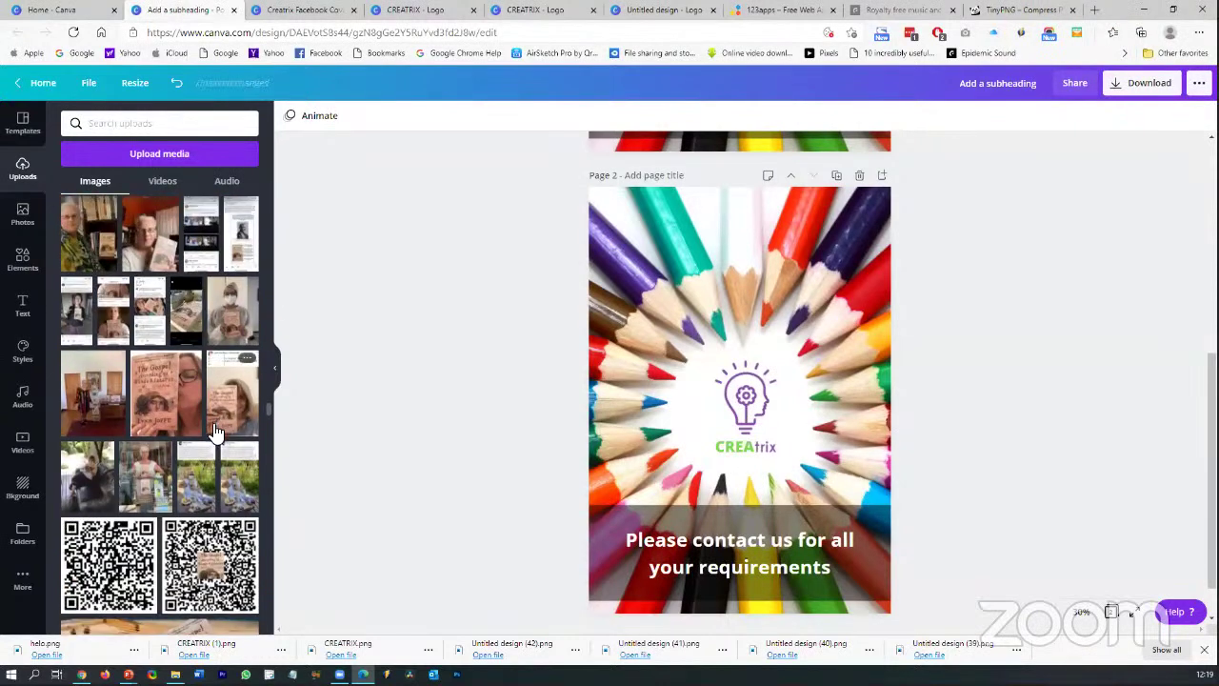
# Add the uploaded photo of the person in glasses holding a book to page 2 and enlarge it over the logo, above the contact band
pyautogui.click(157, 242)
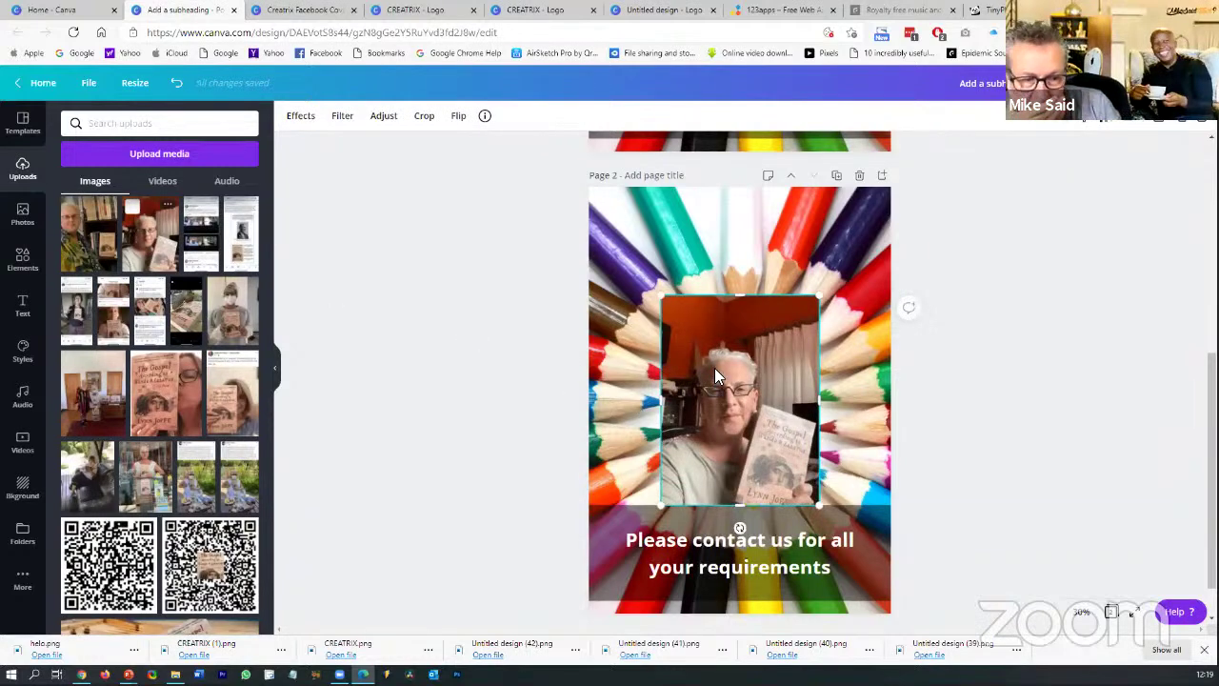
pyautogui.moveTo(725, 317); pyautogui.dragTo(736, 243)
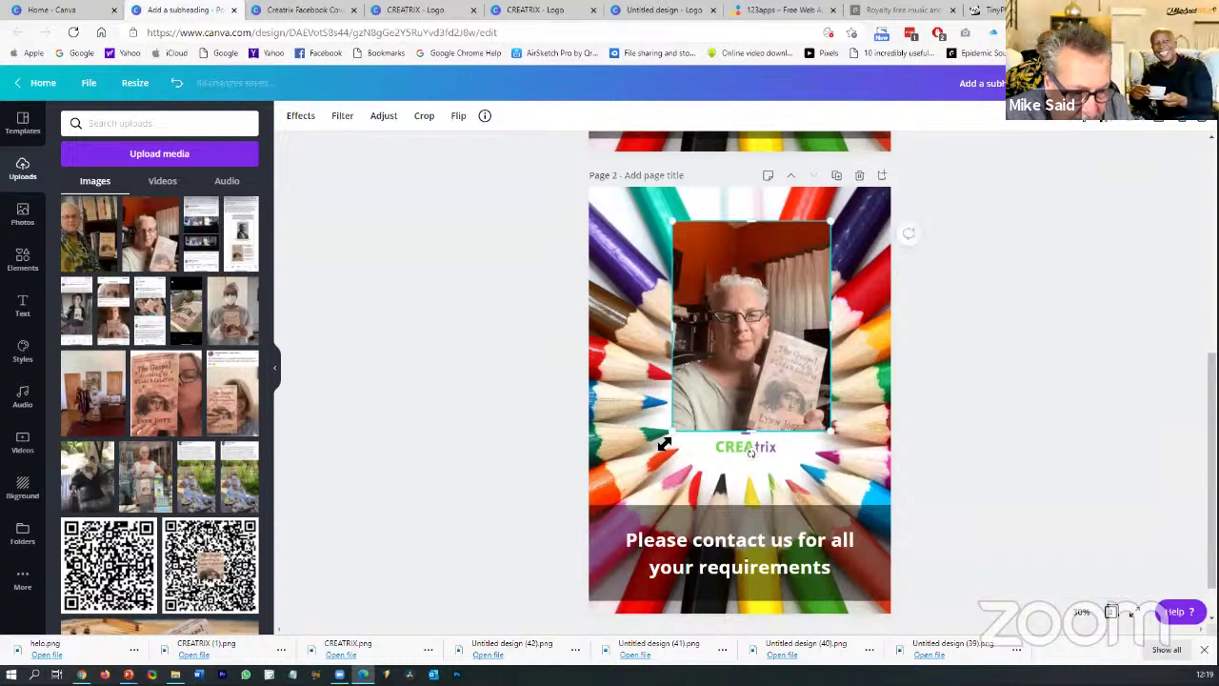
pyautogui.moveTo(644, 462); pyautogui.dragTo(677, 466)
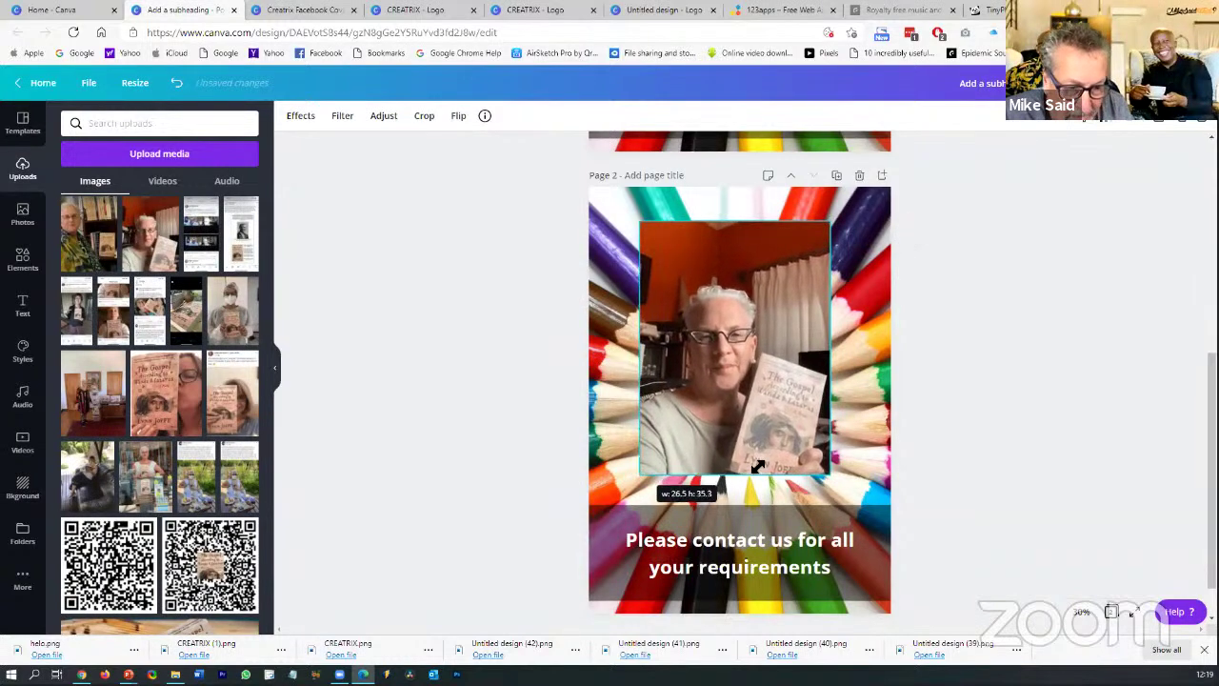
pyautogui.moveTo(827, 479); pyautogui.dragTo(781, 427)
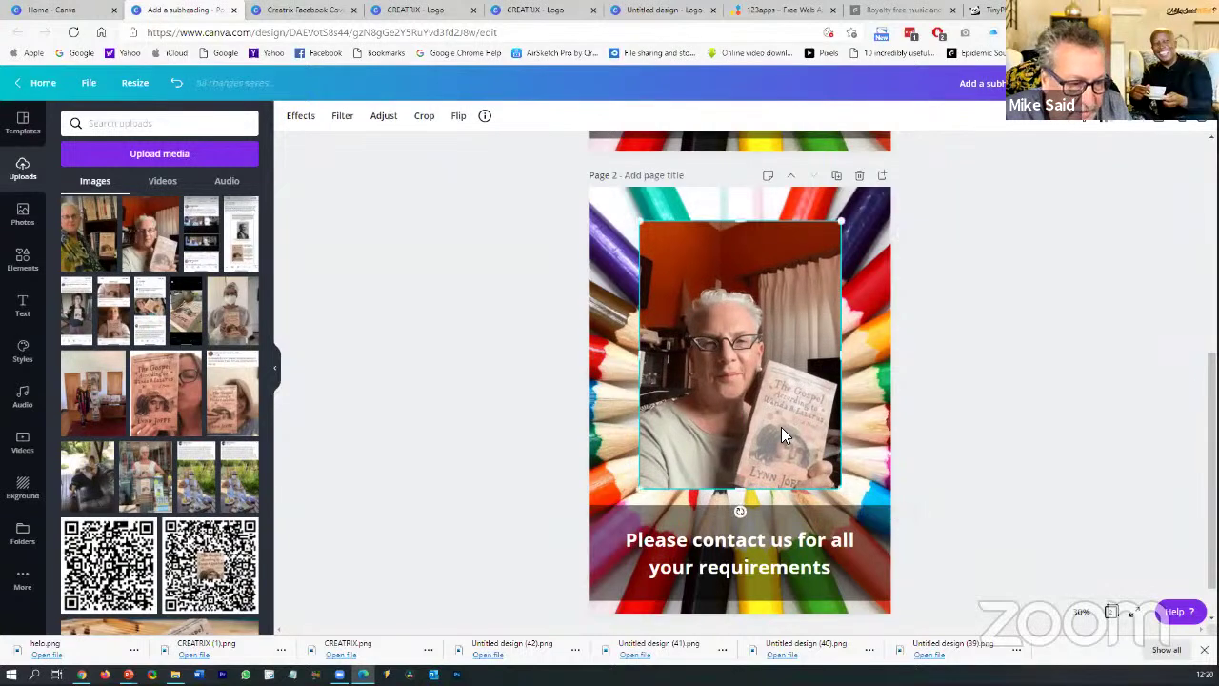
# Remove the background of the book-holder photo on page 2 with the Background Remover effect
pyautogui.click(301, 116)
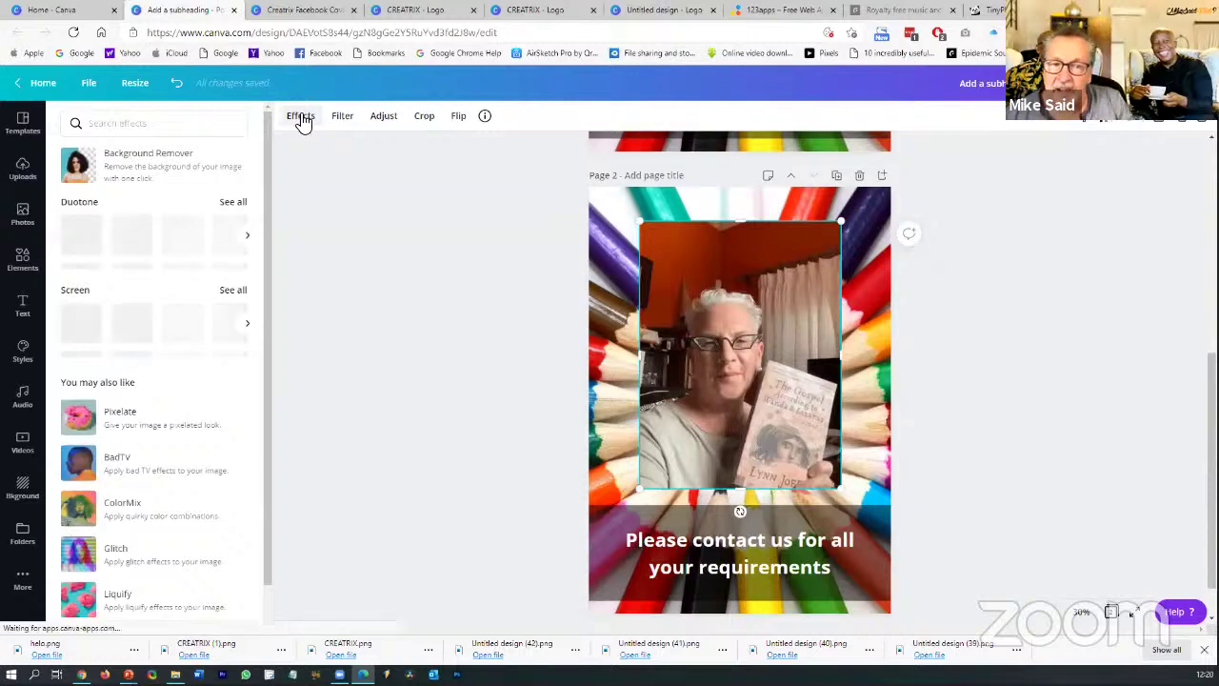
pyautogui.click(152, 167)
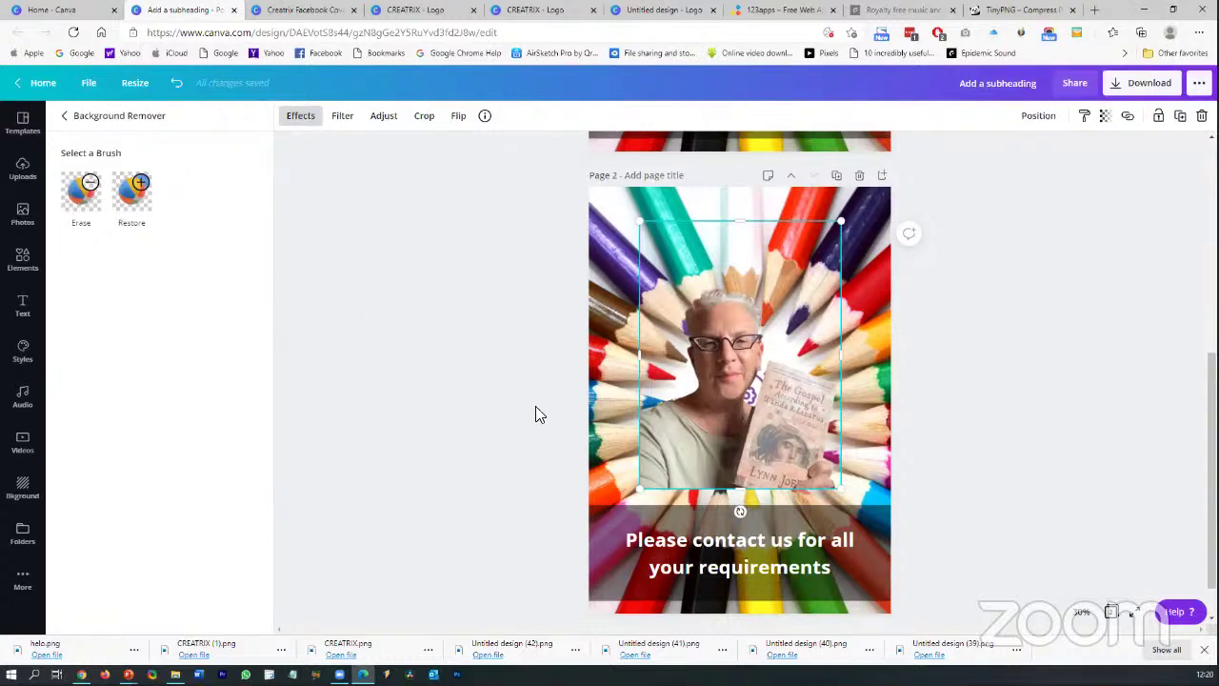
# Reposition the cut-out photo on page 2, trying it against the page's left edge and moving it back towards the centre above the contact band
pyautogui.moveTo(655, 461); pyautogui.dragTo(645, 466)
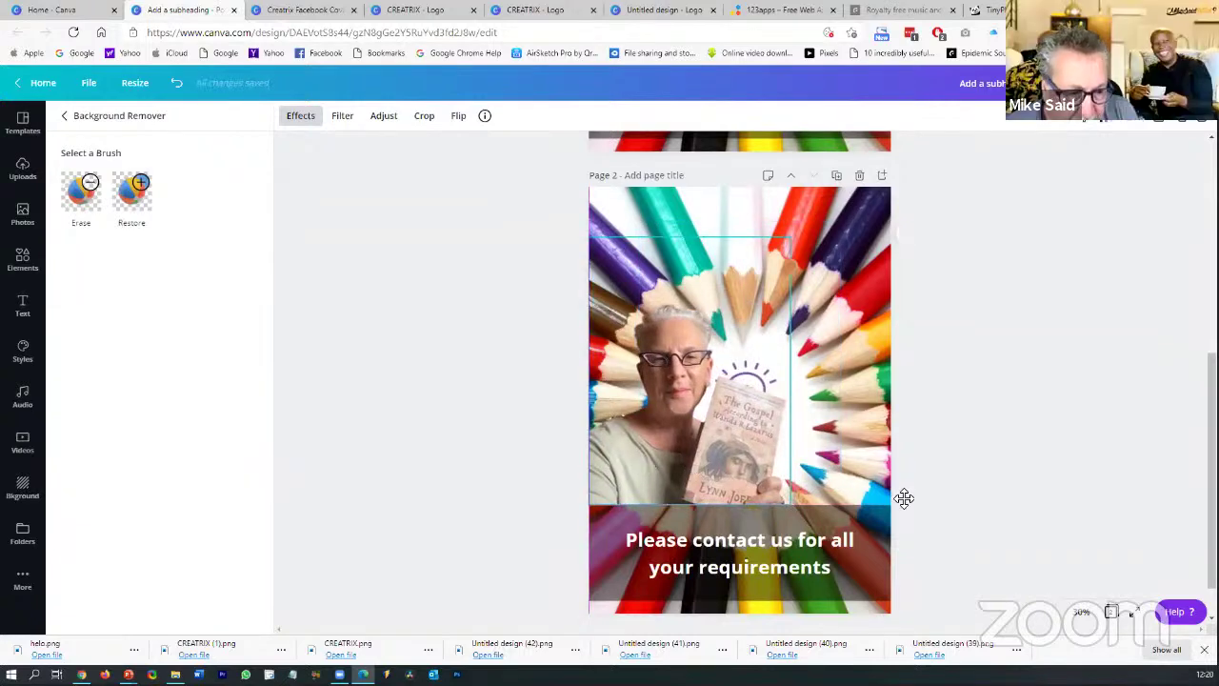
pyautogui.click(1013, 516)
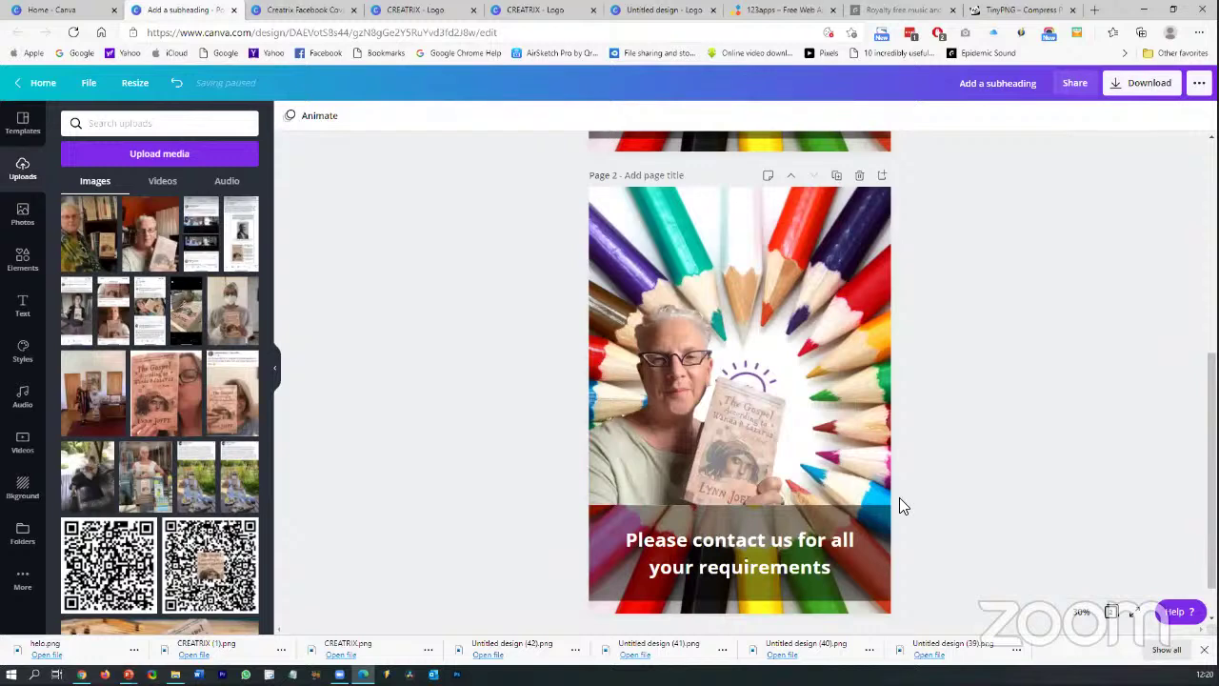
pyautogui.moveTo(693, 435); pyautogui.dragTo(728, 420)
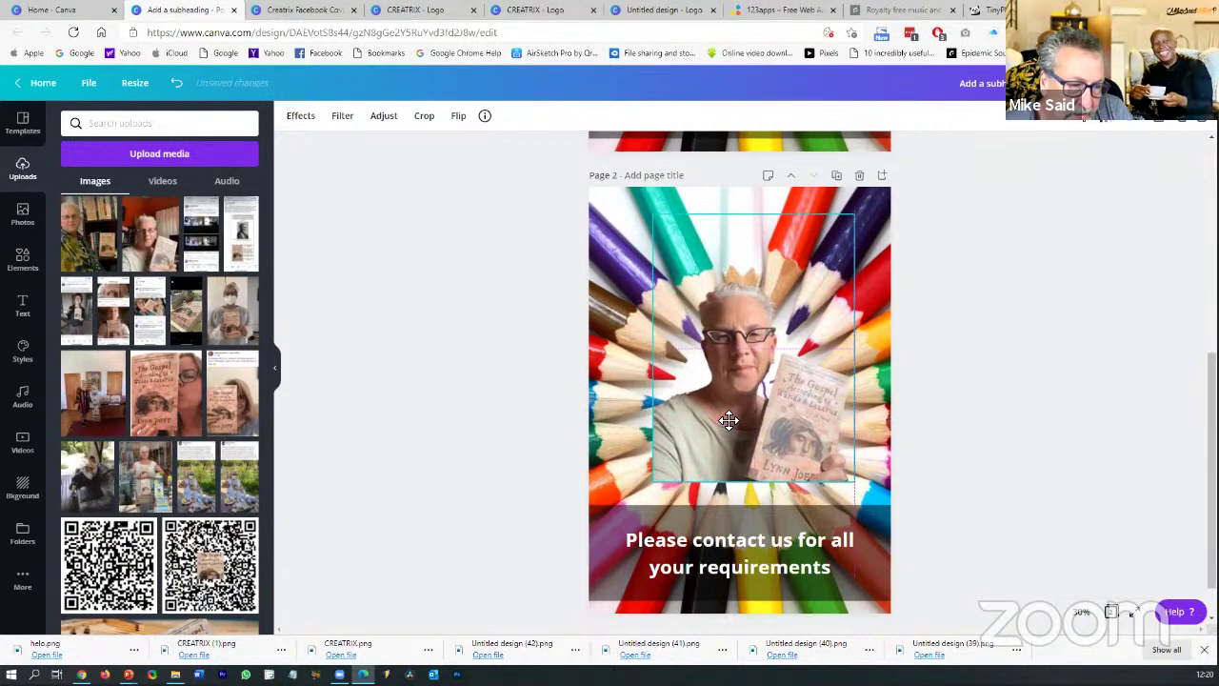
pyautogui.click(1053, 486)
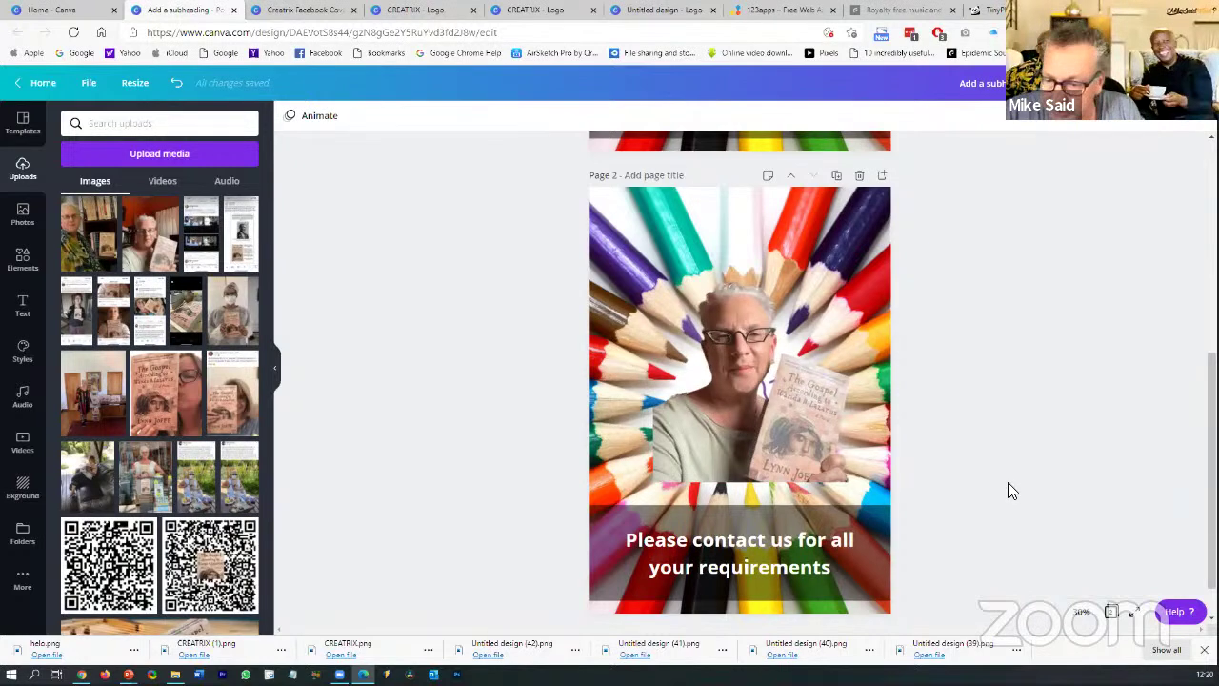
# Duplicate page 2 and delete the pencil background and the contact text with its band from the copy
pyautogui.scroll(-1, 998, 496)
pyautogui.scroll(2, 1000, 425)
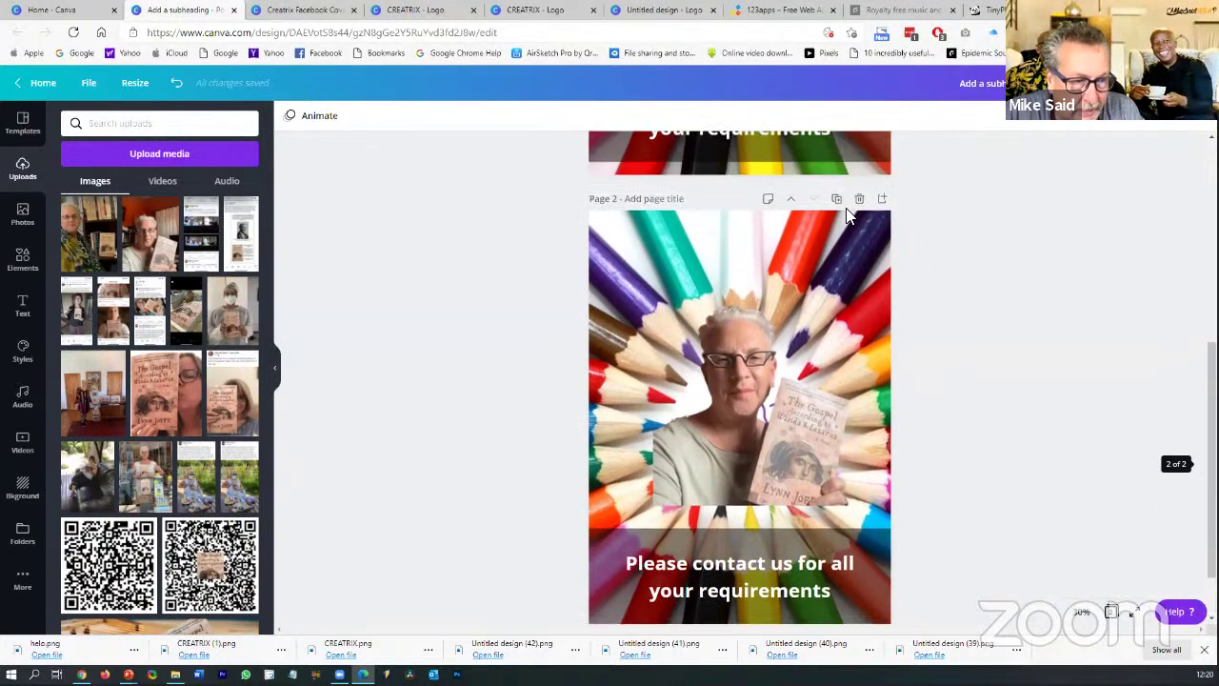
pyautogui.click(837, 200)
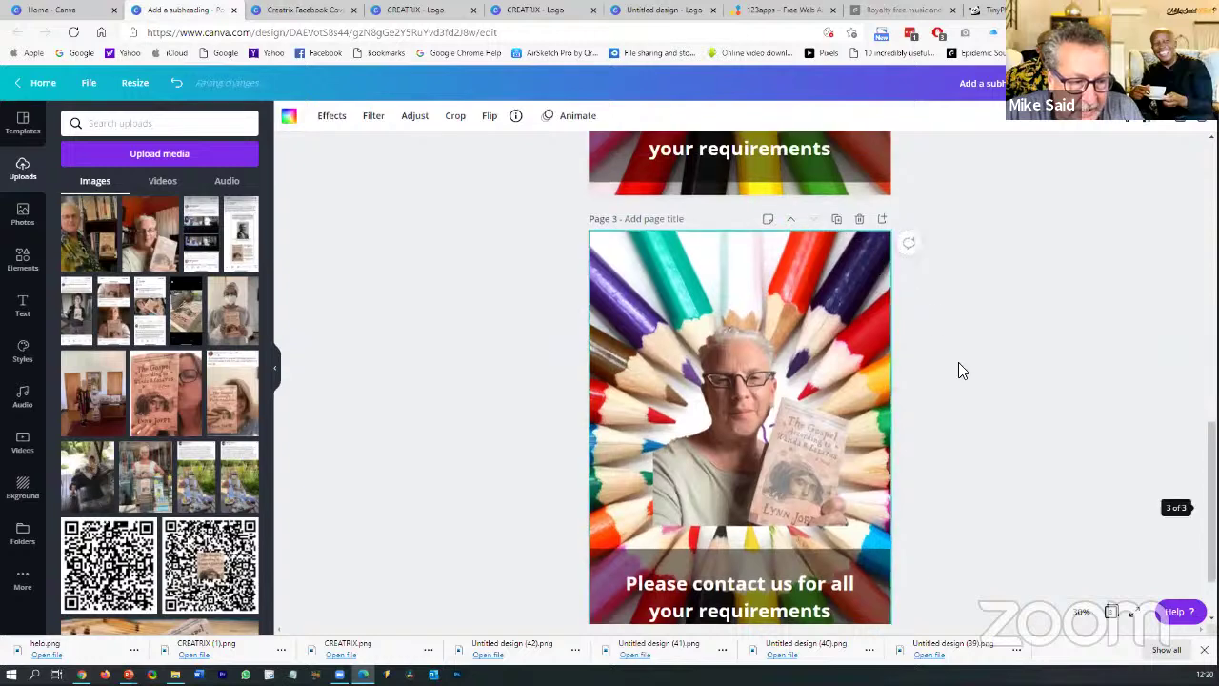
pyautogui.scroll(-2, 957, 398)
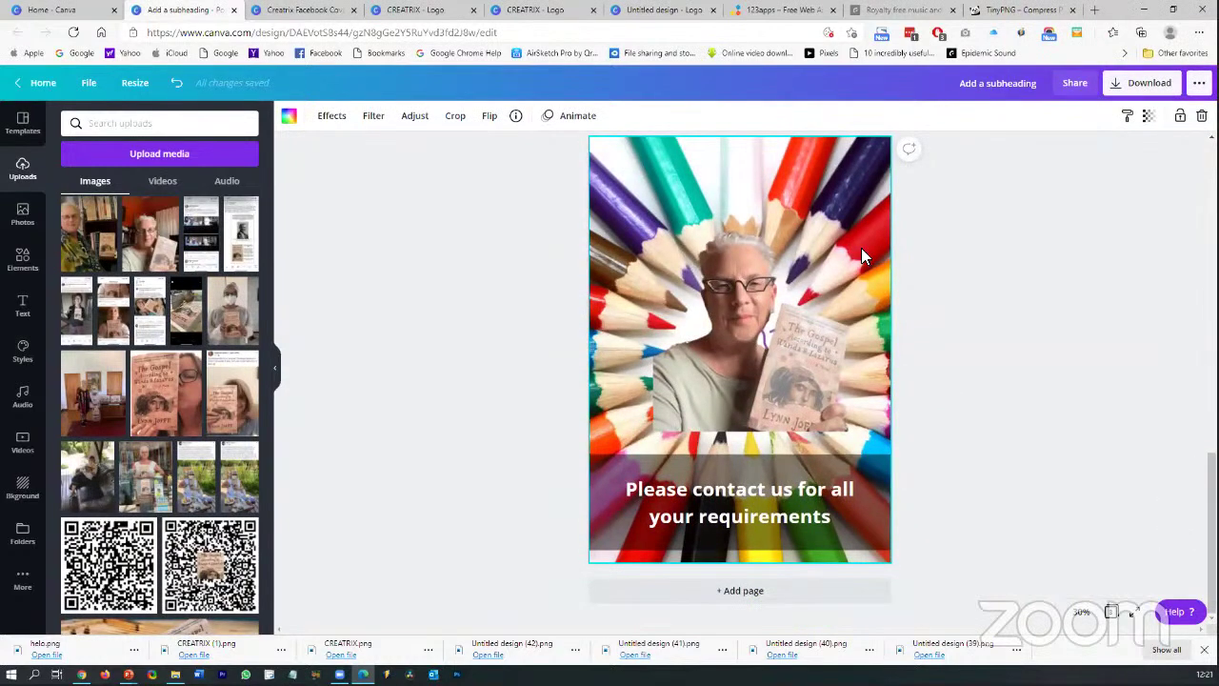
pyautogui.press('Delete')
pyautogui.click(786, 501)
pyautogui.press('Delete')
# Enlarge the cut-out photo on page 3 to about 34.4 by 45.9 and centre it, deleting the CREAtrix logo behind it
pyautogui.click(750, 366)
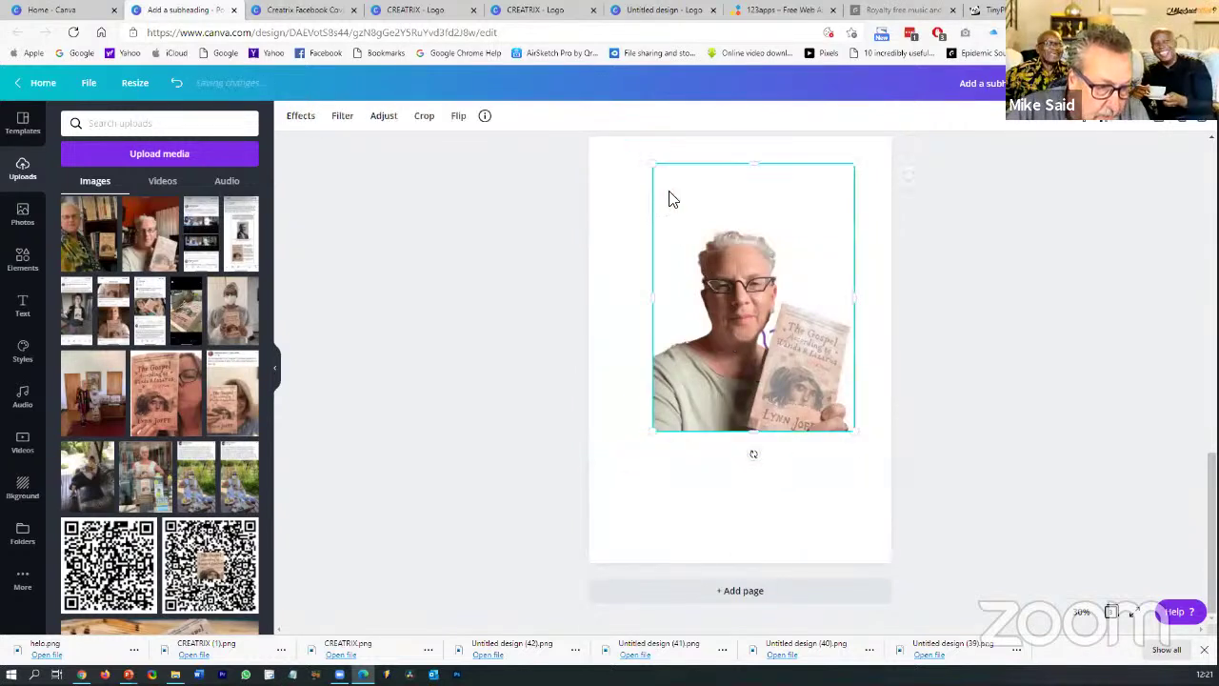
pyautogui.moveTo(580, 114)
pyautogui.mouseDown()
pyautogui.moveTo(571, 104)
pyautogui.moveTo(585, 119)
pyautogui.mouseUp()
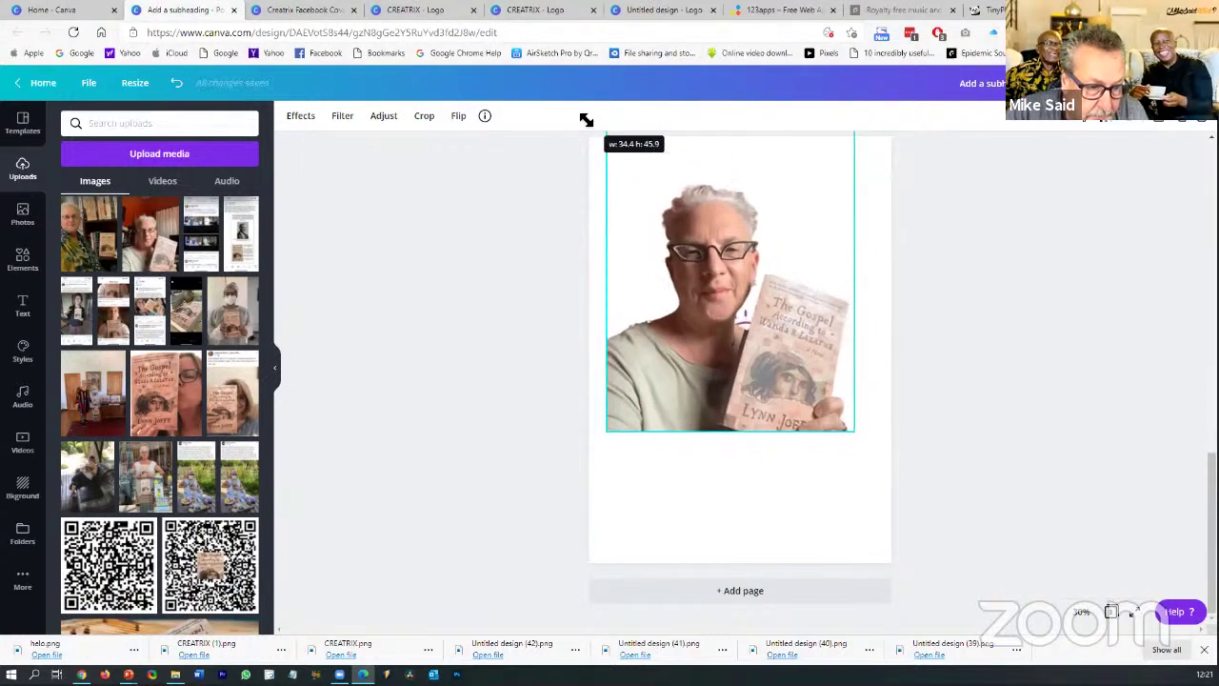
pyautogui.moveTo(770, 392); pyautogui.dragTo(700, 439)
pyautogui.click(769, 346)
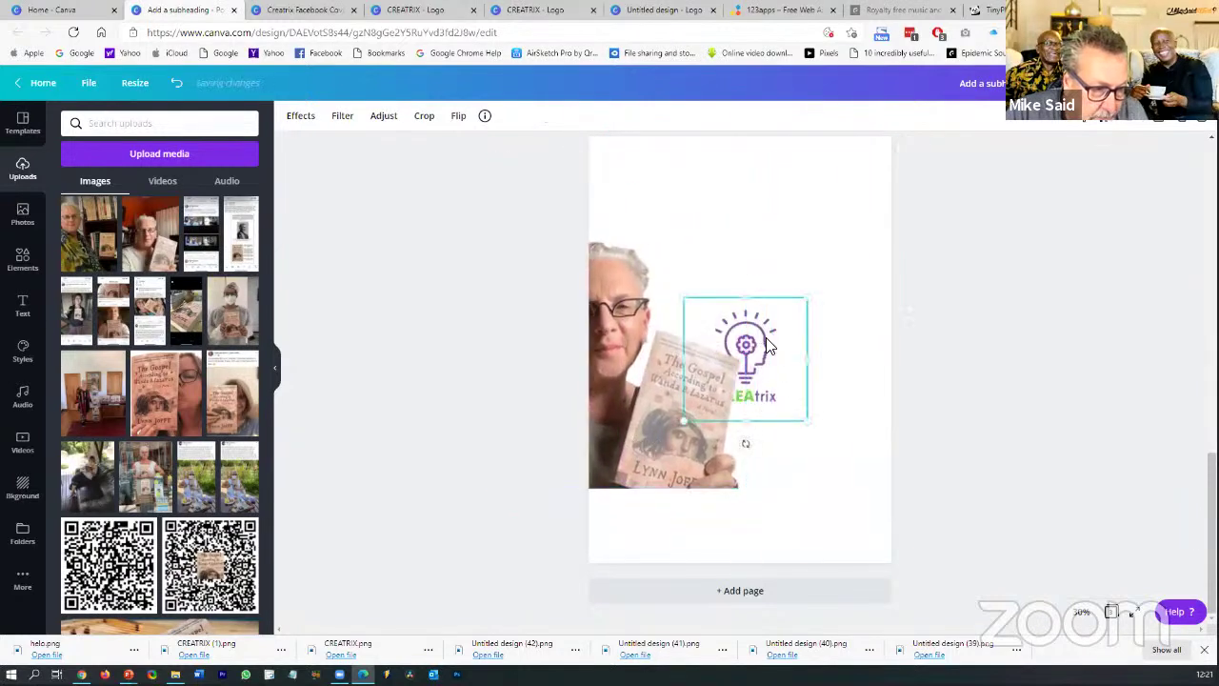
pyautogui.press('Delete')
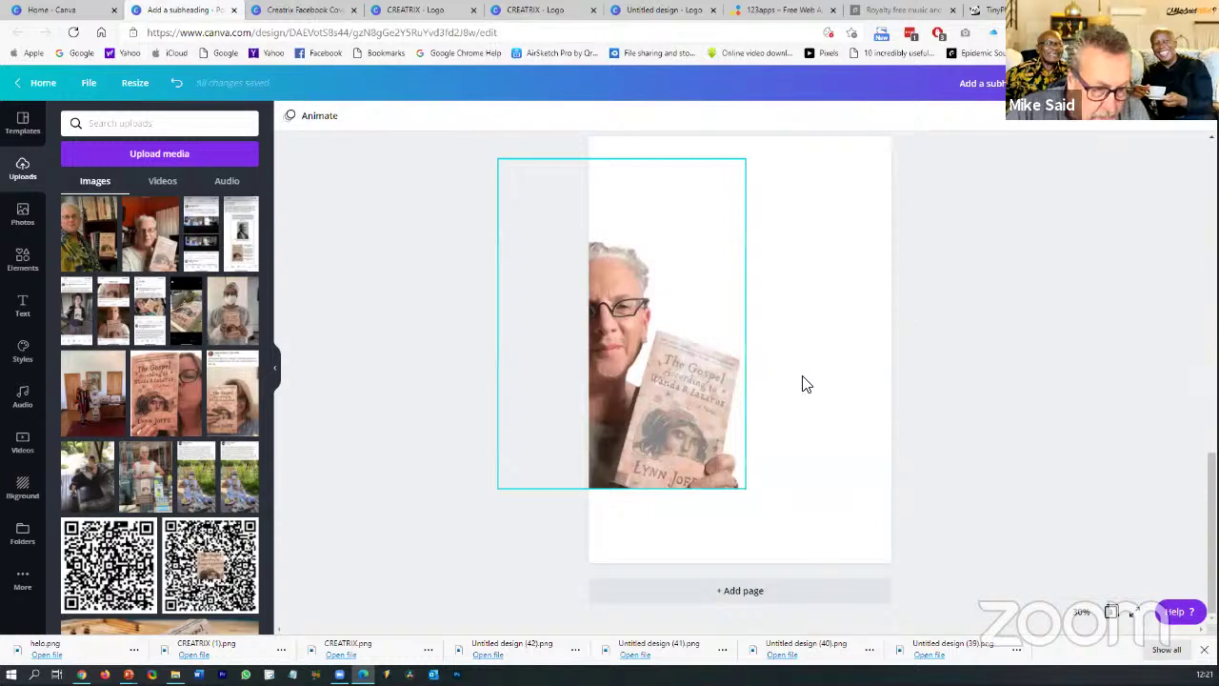
pyautogui.moveTo(816, 380)
pyautogui.mouseDown()
pyautogui.moveTo(844, 391)
pyautogui.moveTo(814, 387)
pyautogui.mouseUp()
# Download only page 3 as a PNG with a transparent background
pyautogui.click(1101, 113)
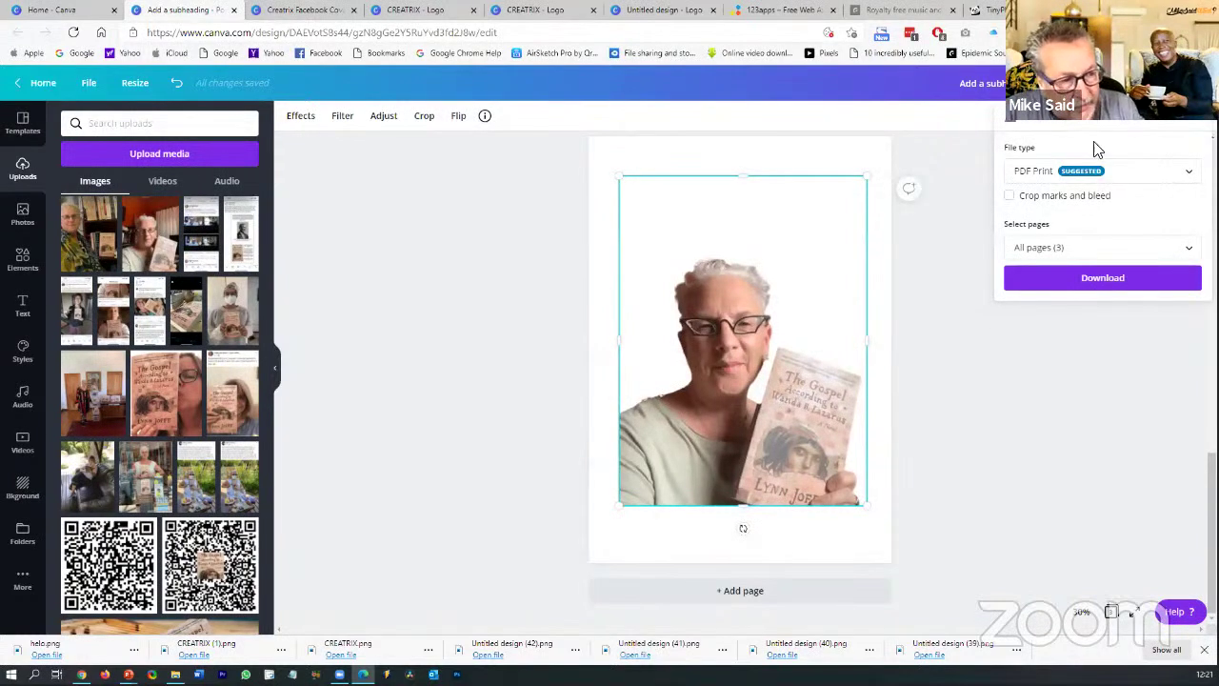
pyautogui.click(1076, 250)
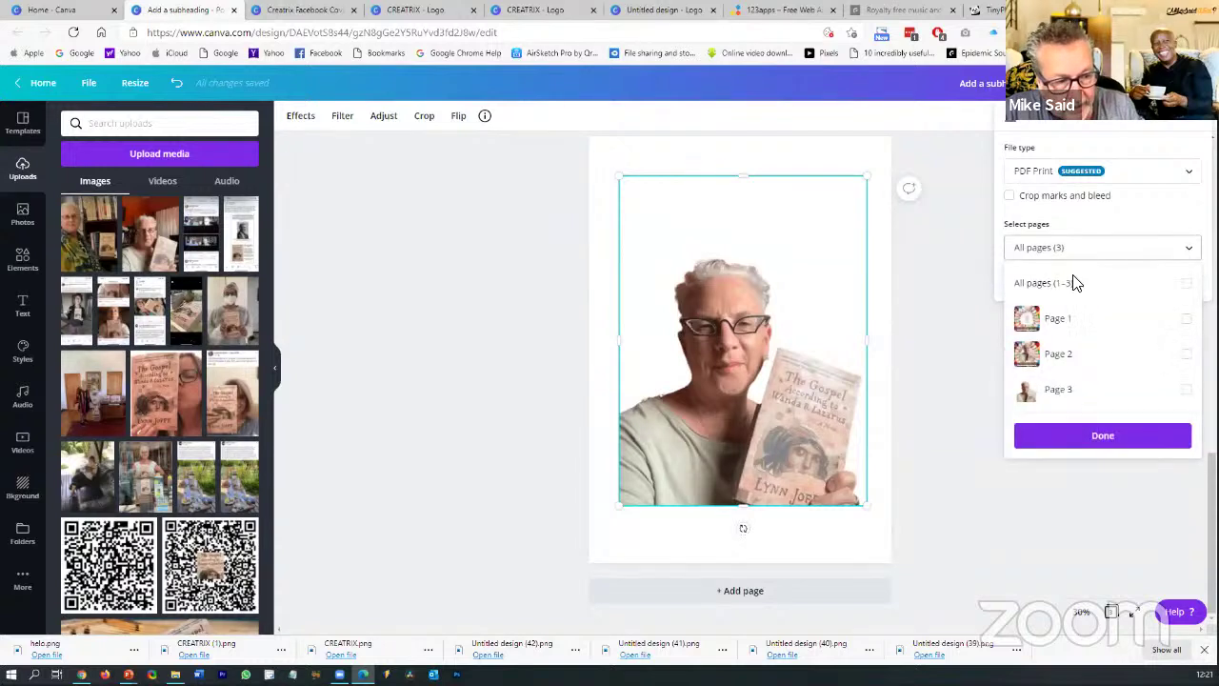
pyautogui.click(1054, 396)
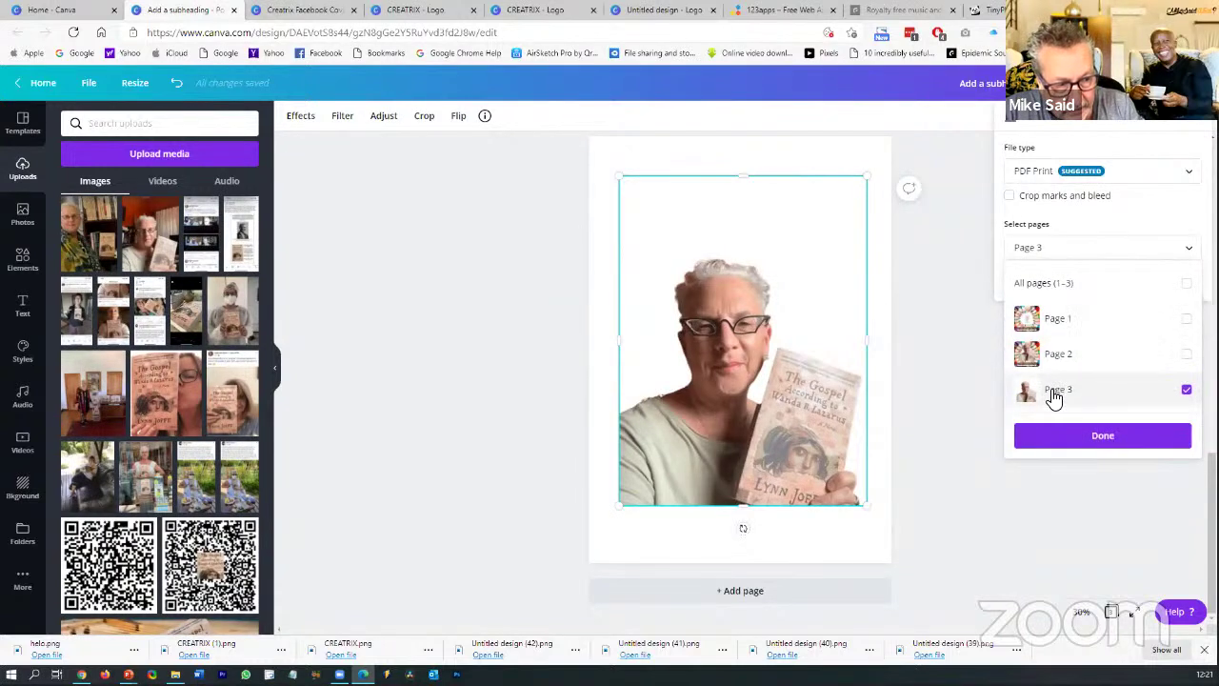
pyautogui.click(1077, 431)
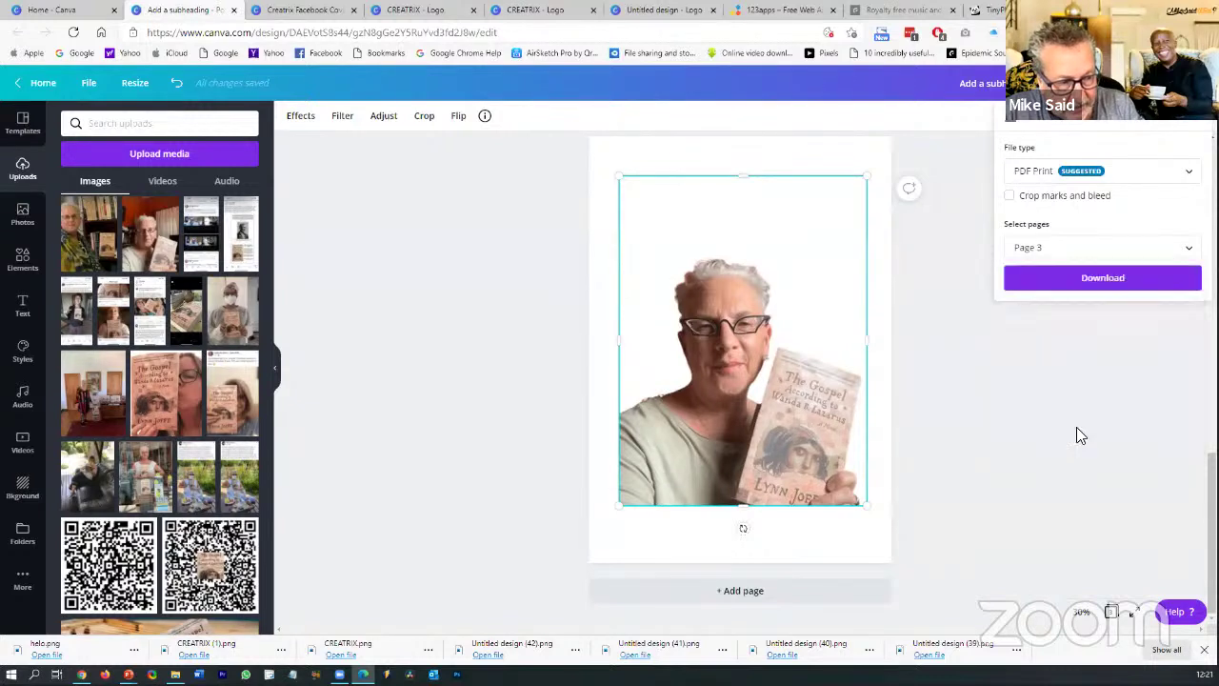
pyautogui.click(1136, 183)
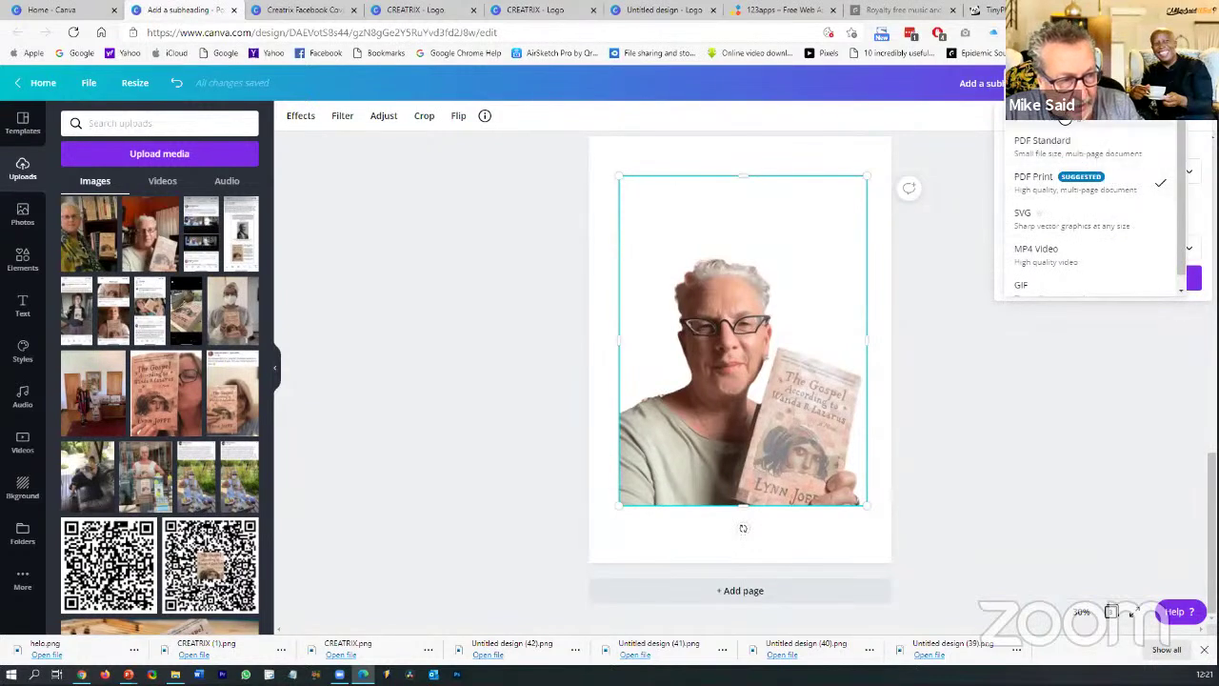
pyautogui.scroll(2, 1076, 190)
pyautogui.click(1068, 158)
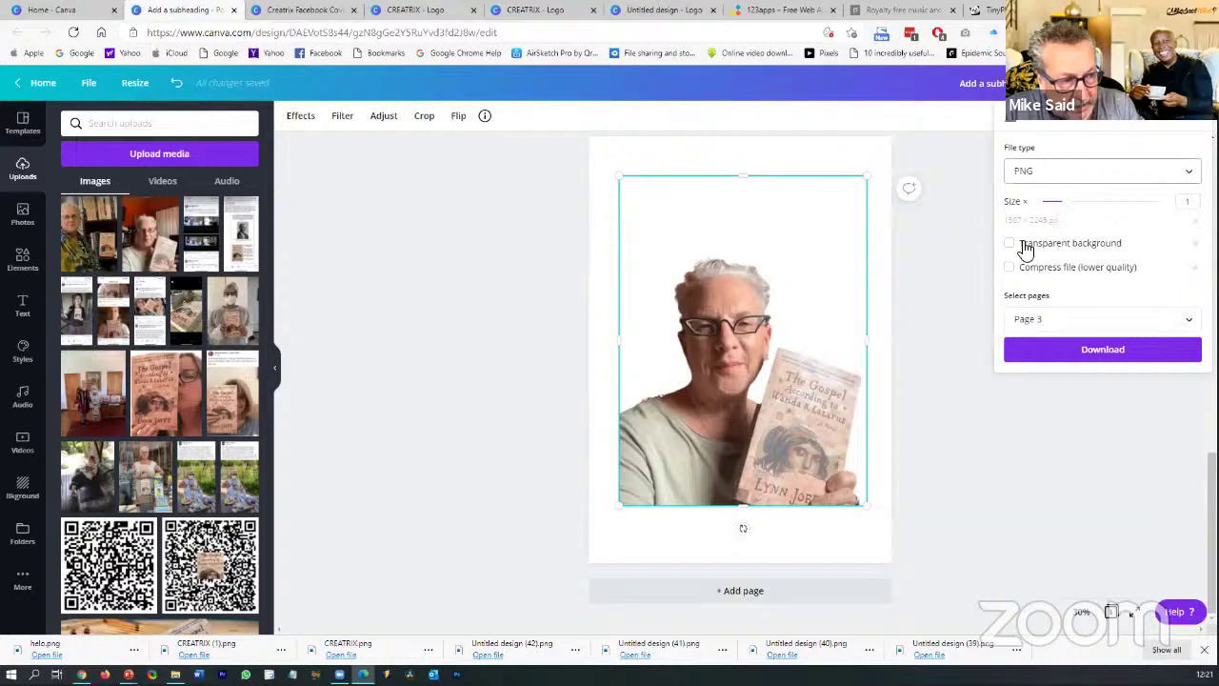
pyautogui.click(1102, 351)
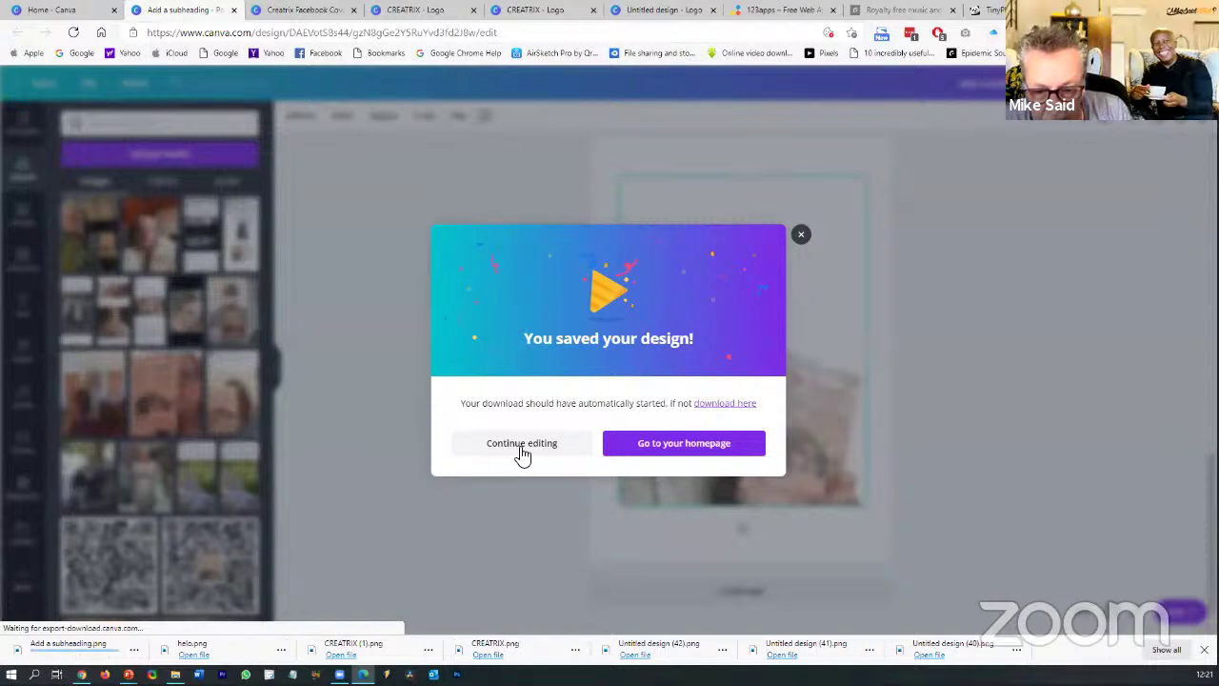
# Add the downloaded Add a subheading.png to the uploaded images and delete the cut-out photo from page 3
pyautogui.click(118, 562)
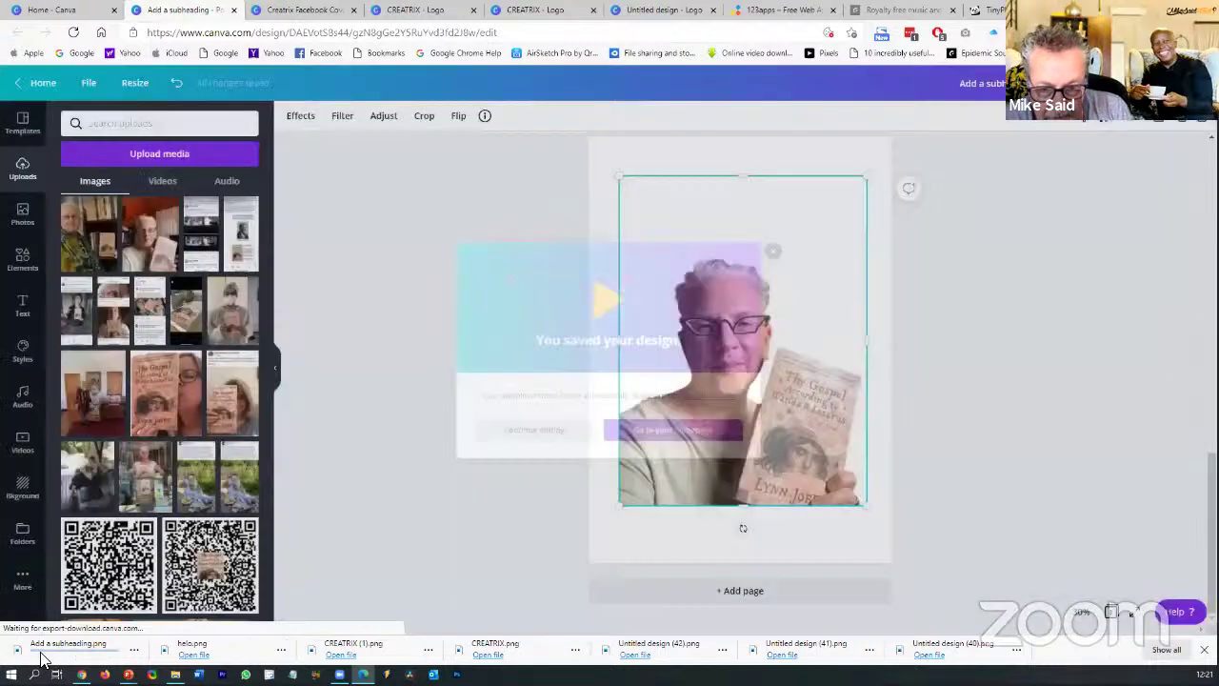
pyautogui.moveTo(110, 453); pyautogui.dragTo(153, 277)
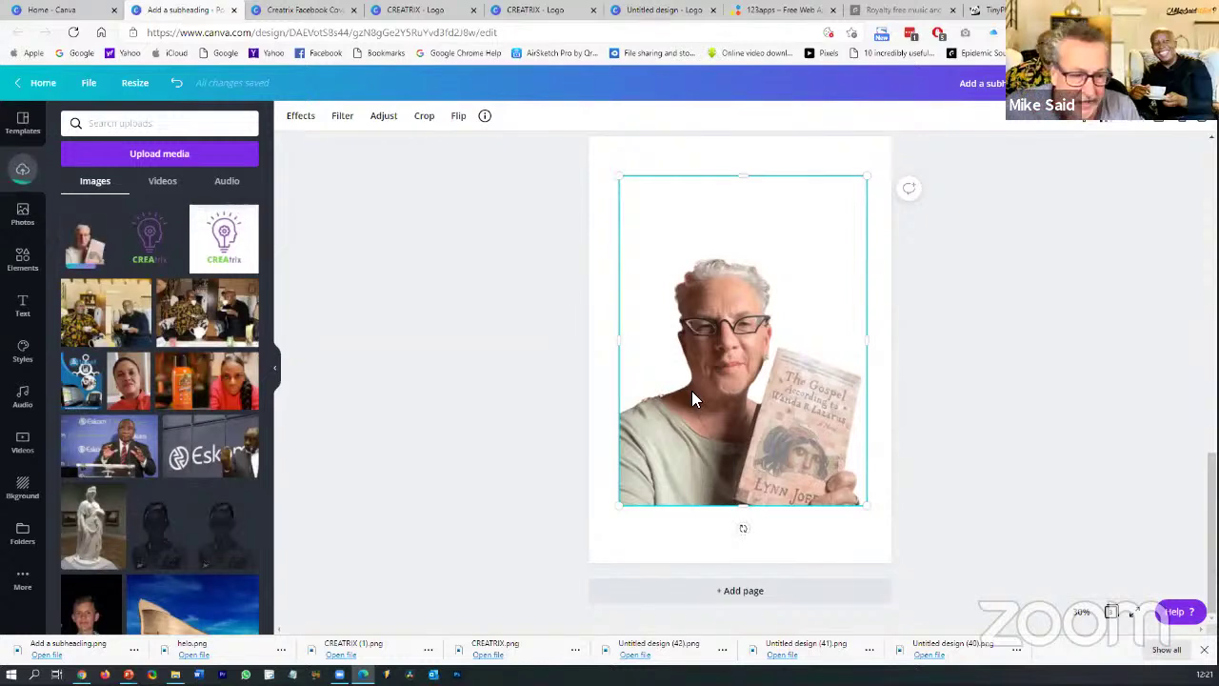
pyautogui.press('Delete')
# Delete the cut-out photo and the CREAtrix logo from page 2, keeping the pencil background and contact band
pyautogui.scroll(7, 956, 383)
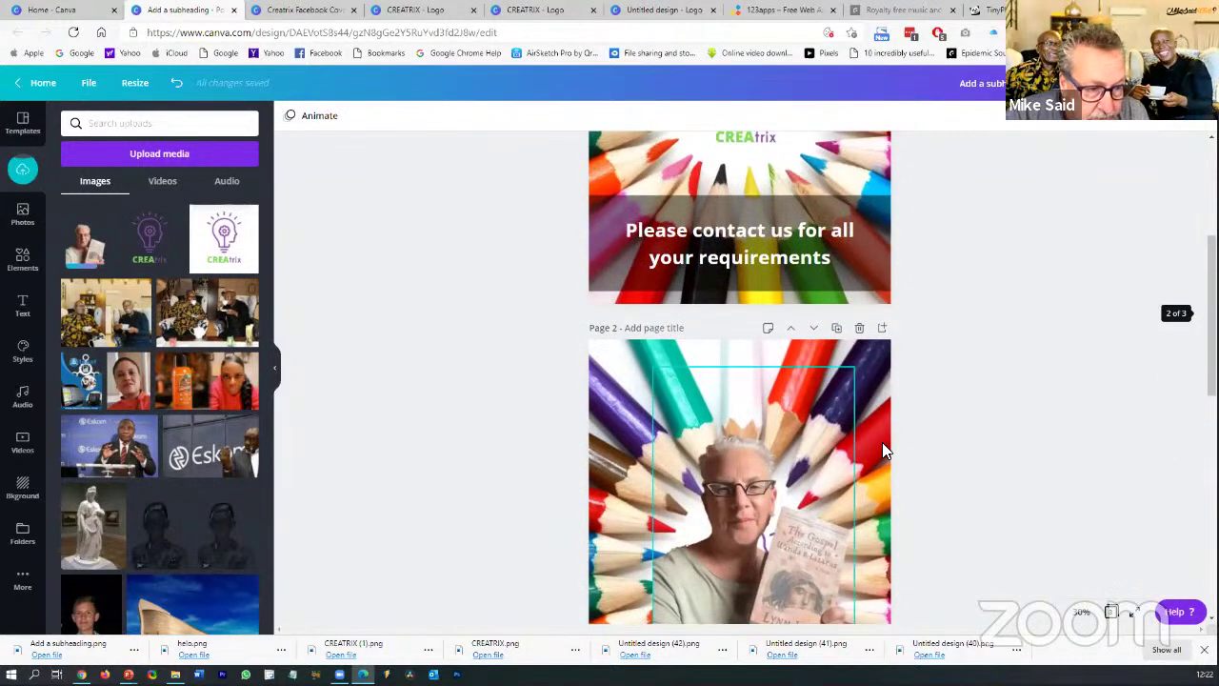
pyautogui.scroll(-4, 650, 359)
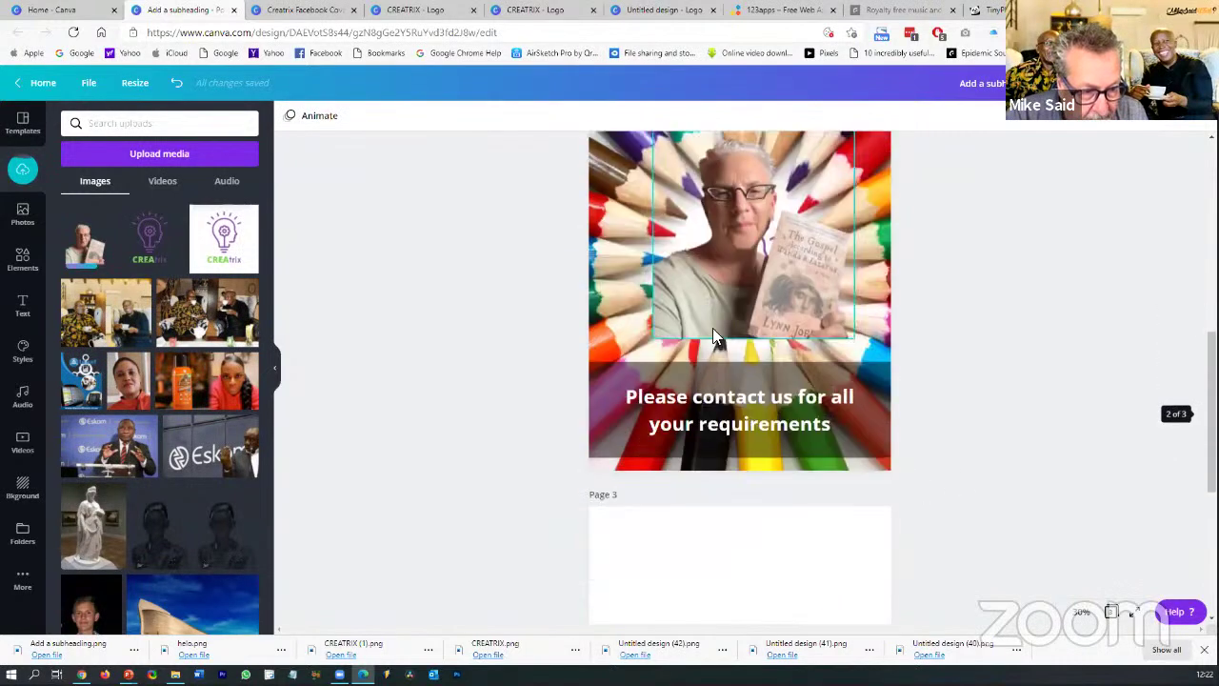
pyautogui.click(726, 250)
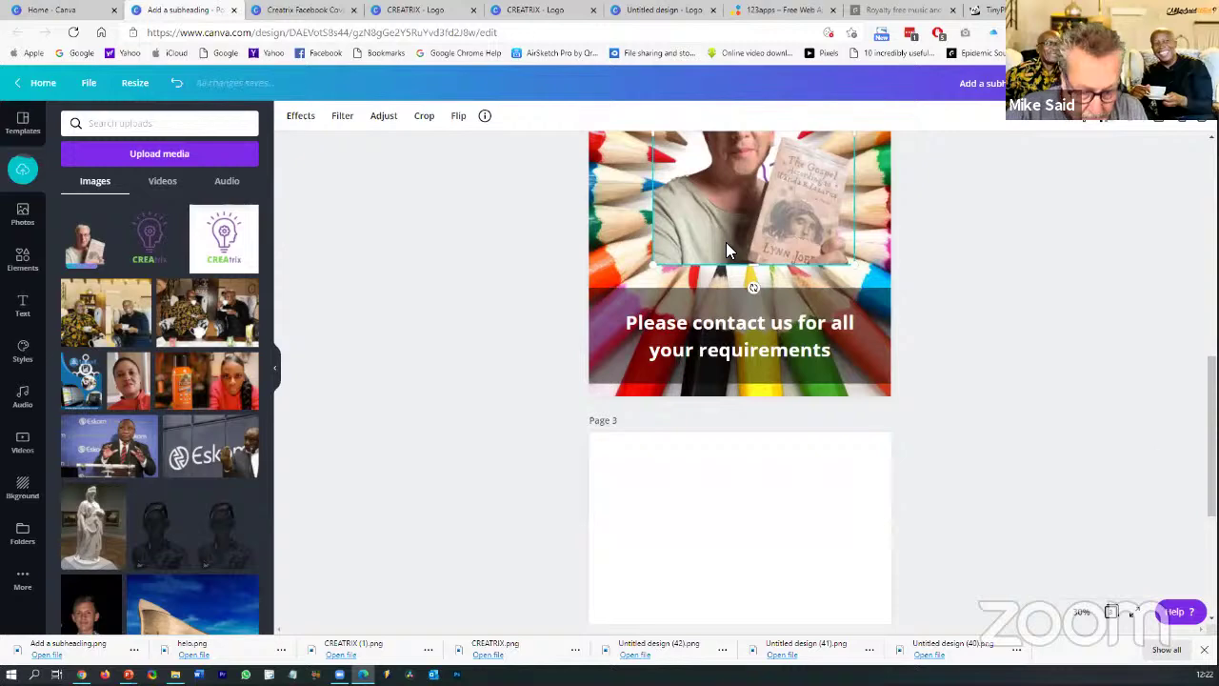
pyautogui.hotkey('ctrl', 'z')
pyautogui.scroll(2, 741, 206)
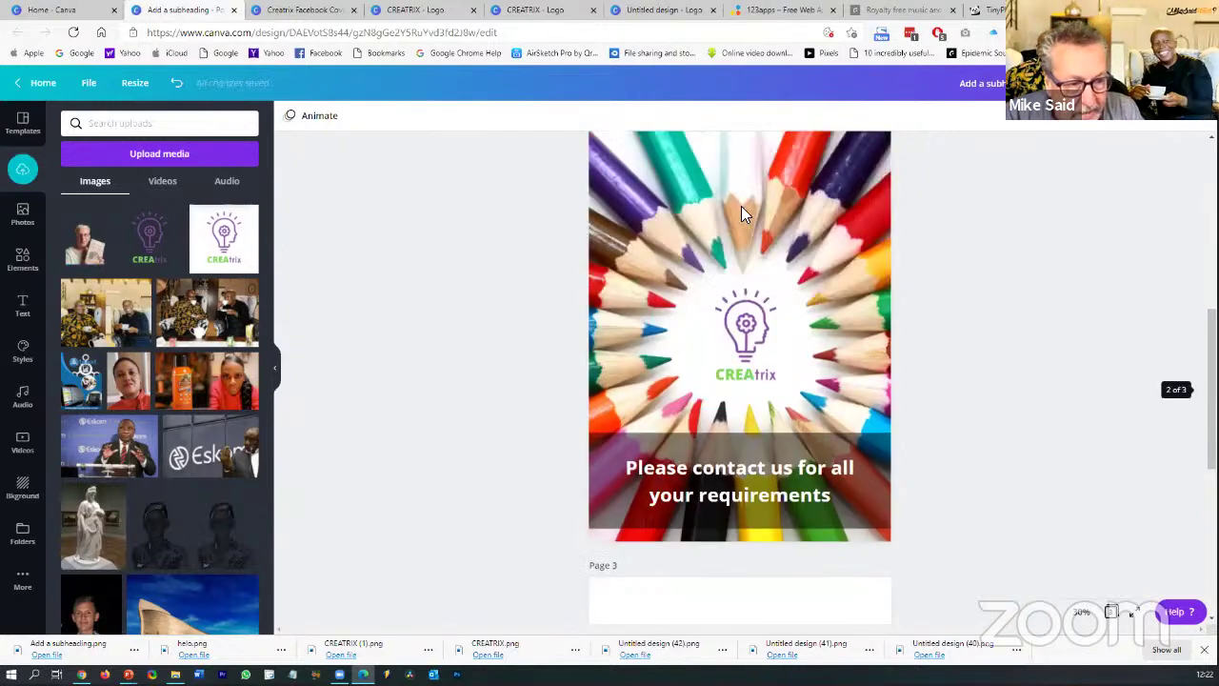
pyautogui.click(743, 338)
pyautogui.press('Delete')
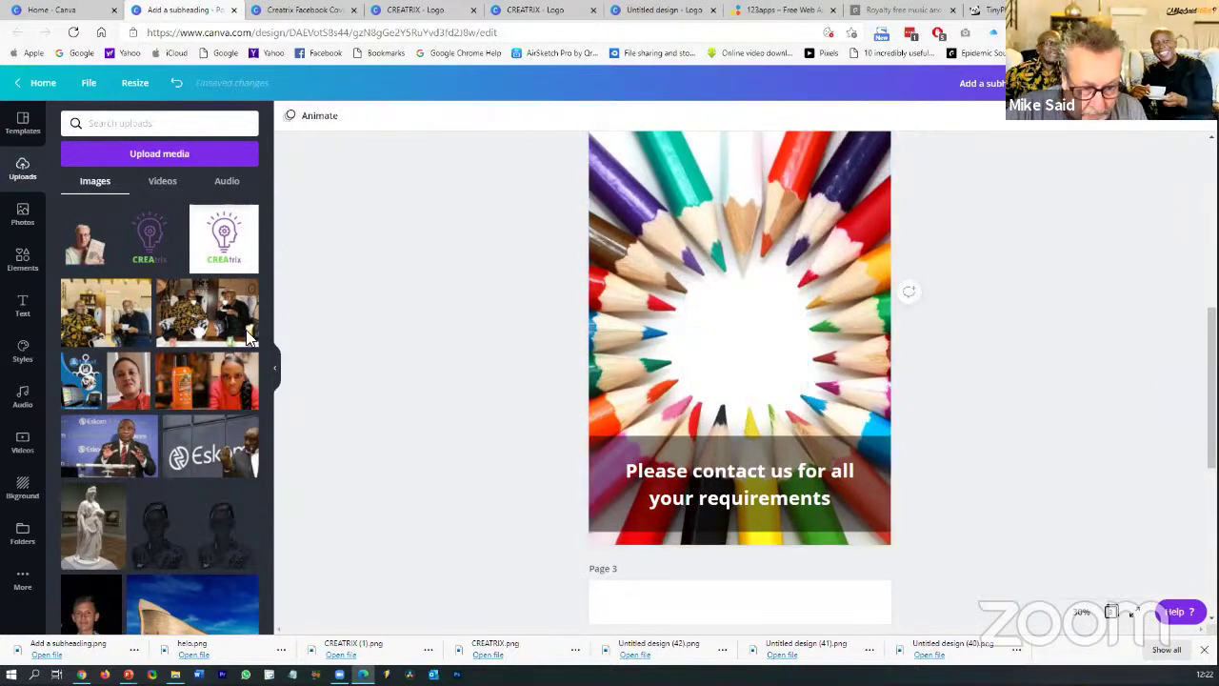
# Browse the Frames elements and add a landscape frame with a white border to the centre of page 2
pyautogui.click(23, 259)
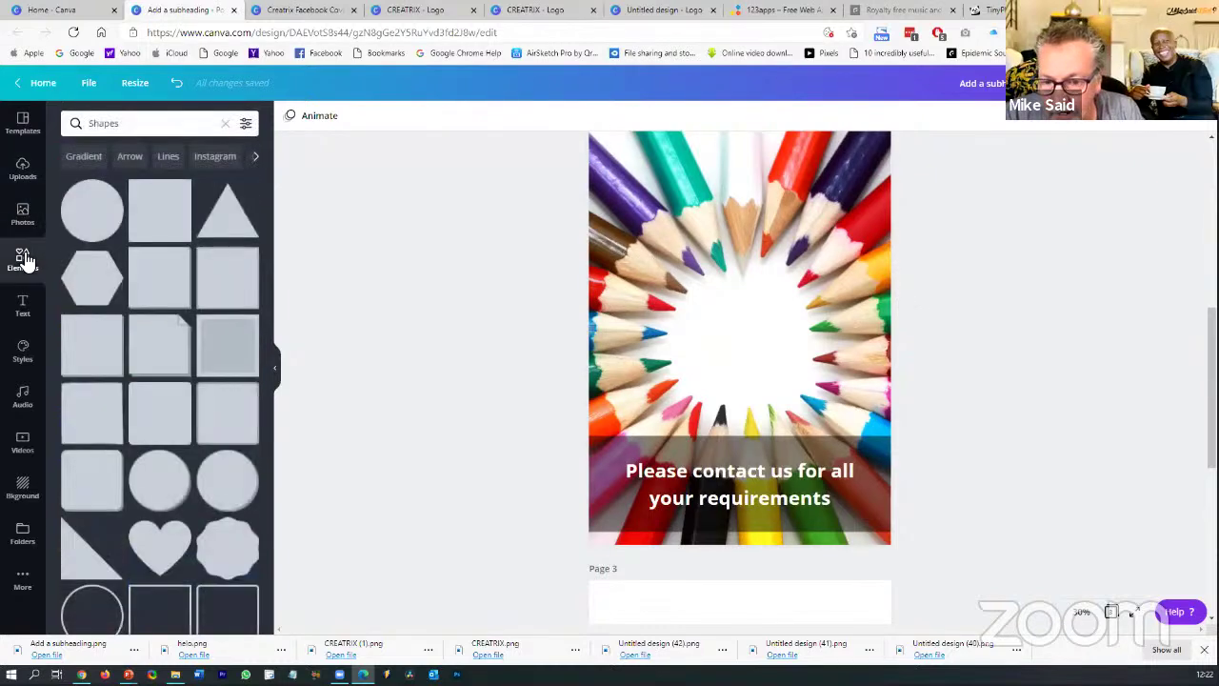
pyautogui.click(225, 125)
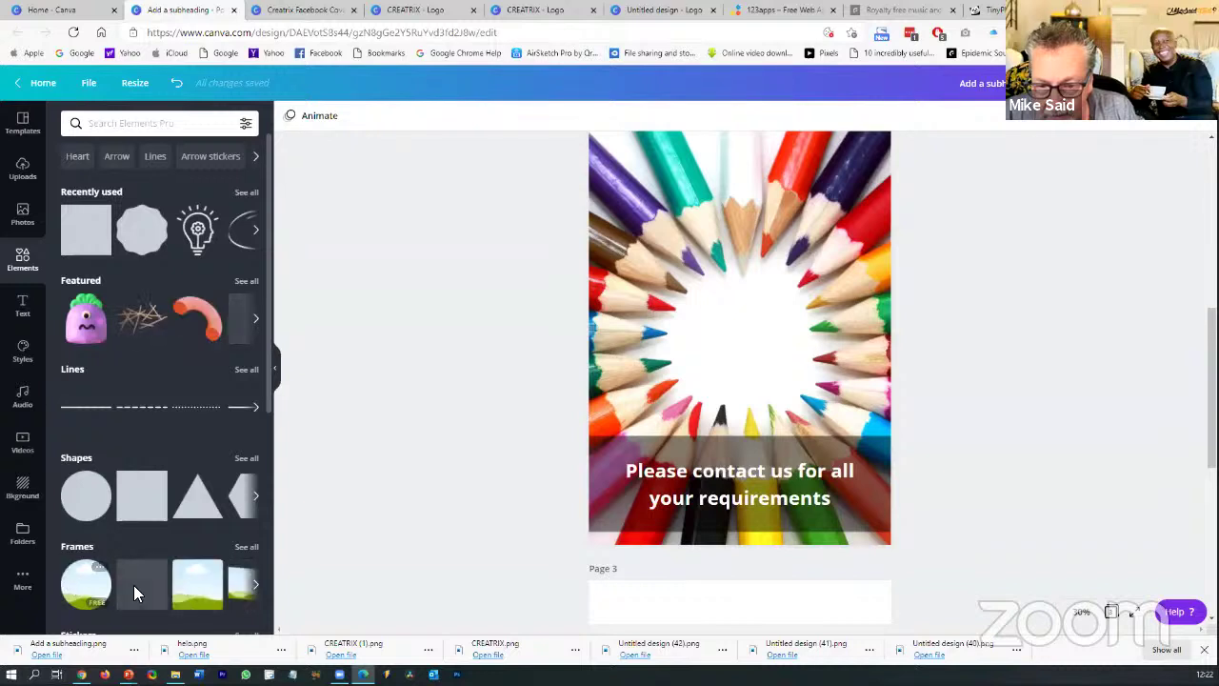
pyautogui.click(246, 548)
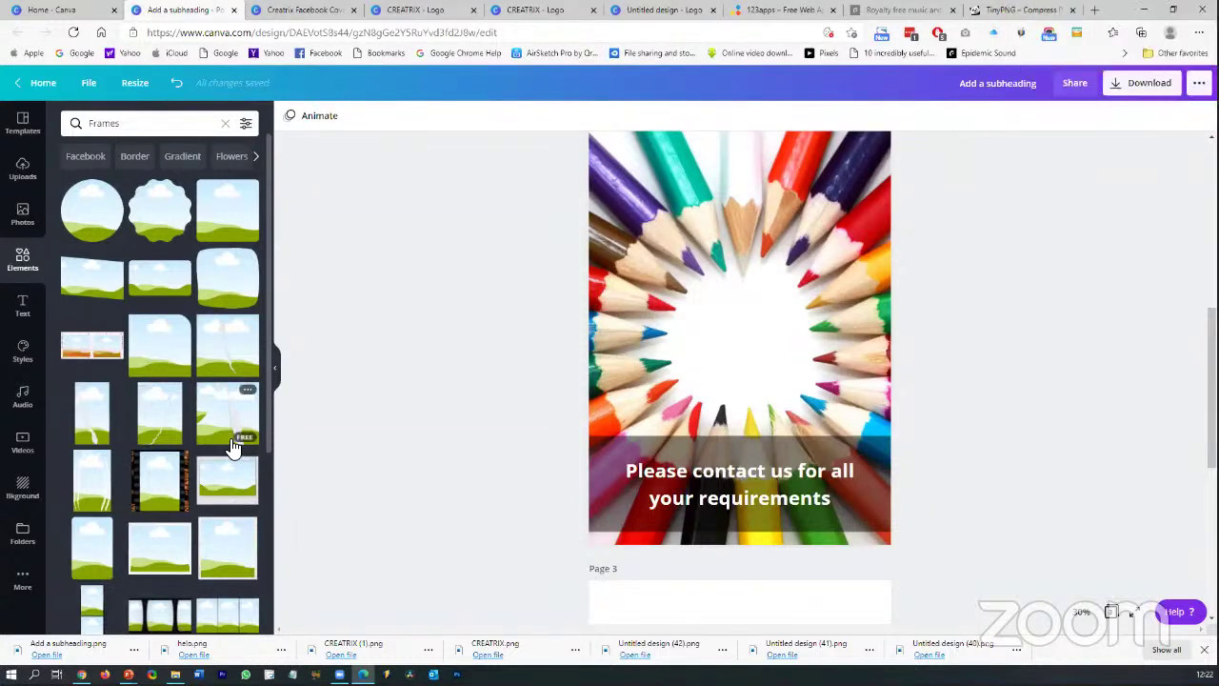
pyautogui.moveTo(161, 483)
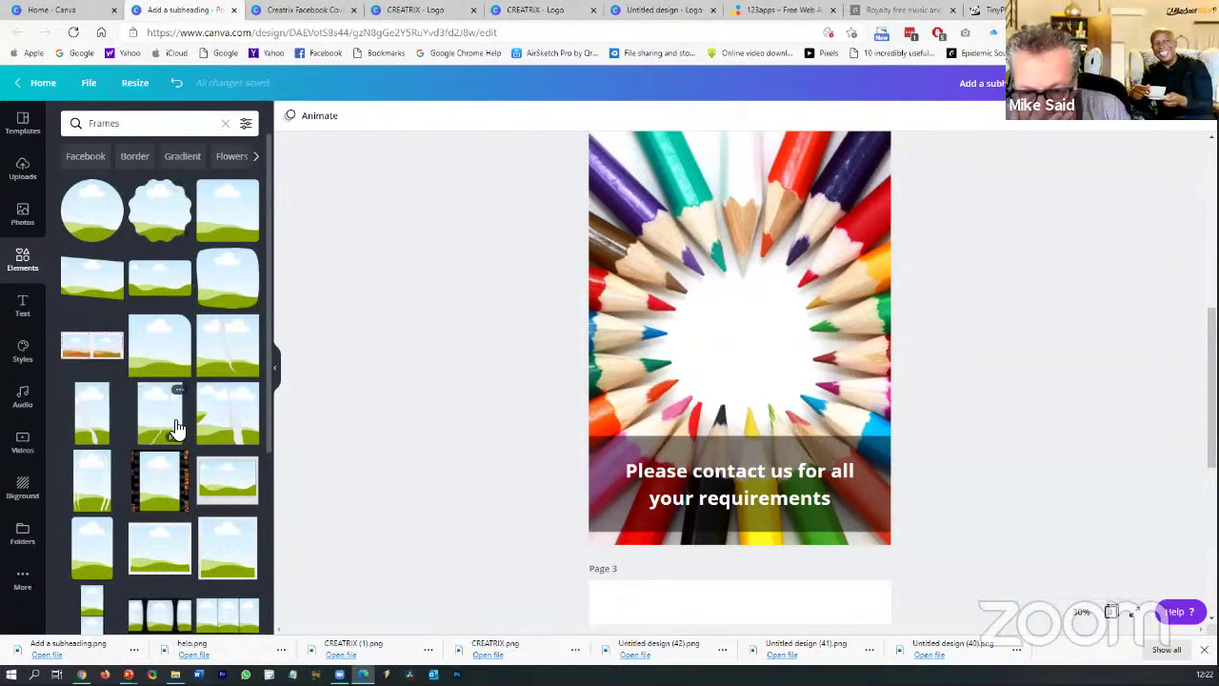
pyautogui.scroll(-1, 174, 429)
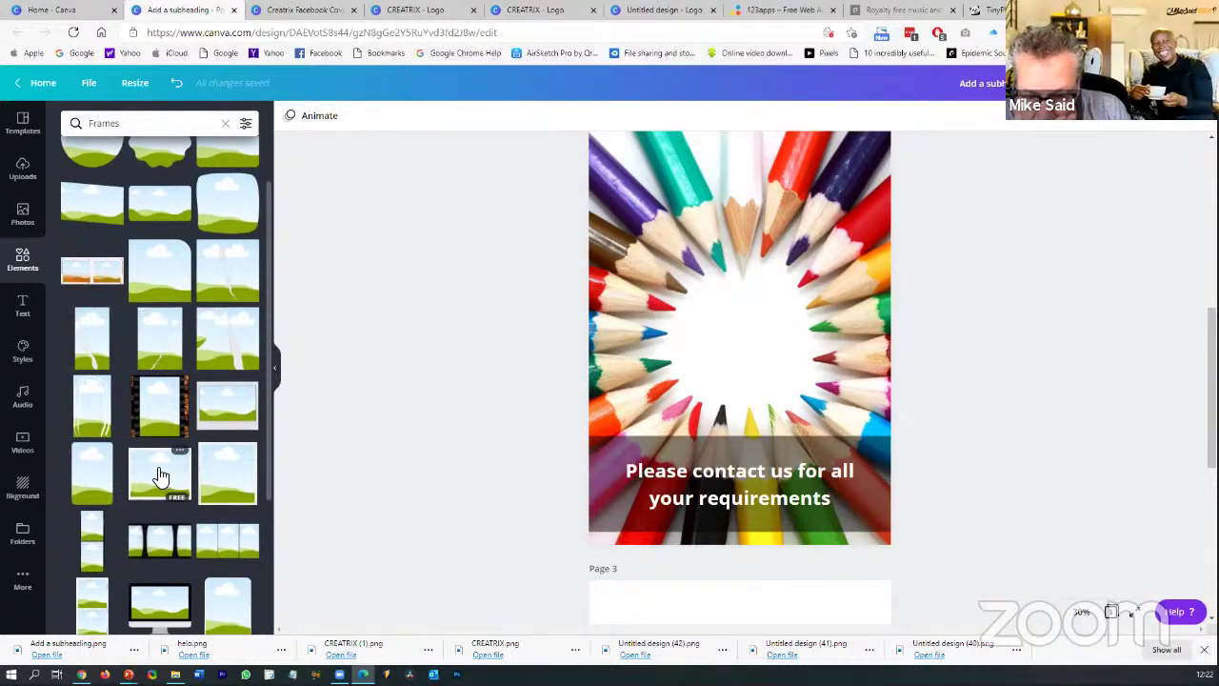
pyautogui.click(160, 476)
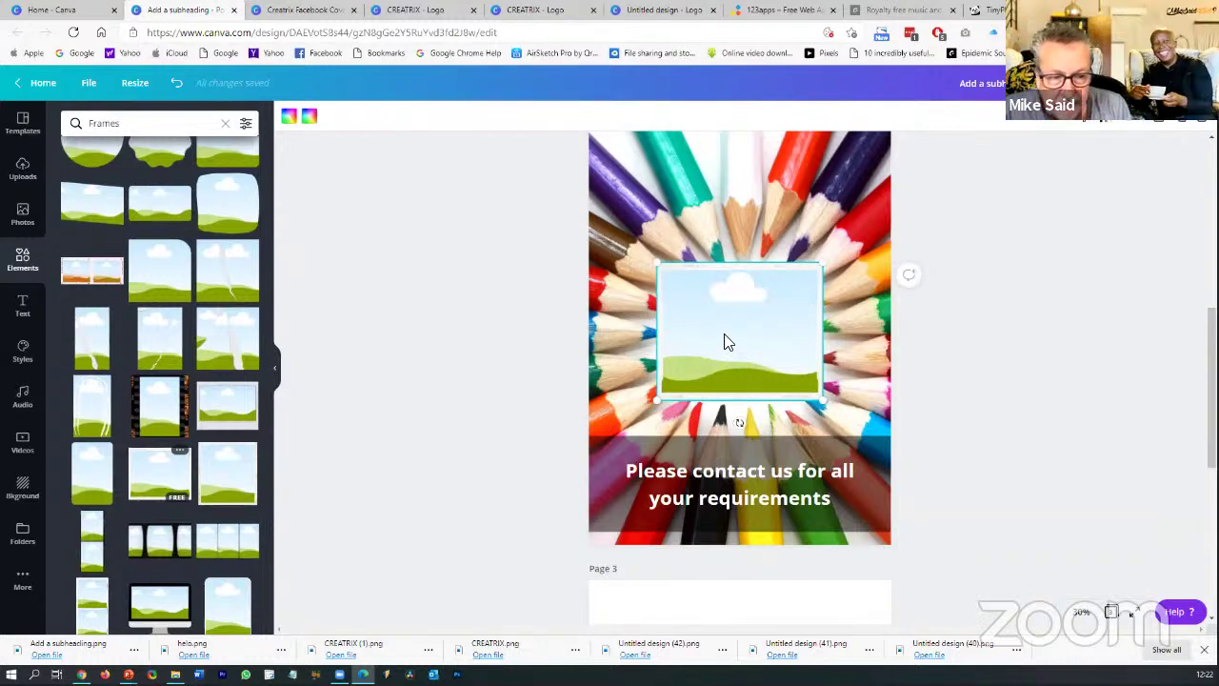
# Fill the frame on page 2 with the uploaded transparent cut-out photo and shift the frame slightly towards the contact band
pyautogui.click(23, 171)
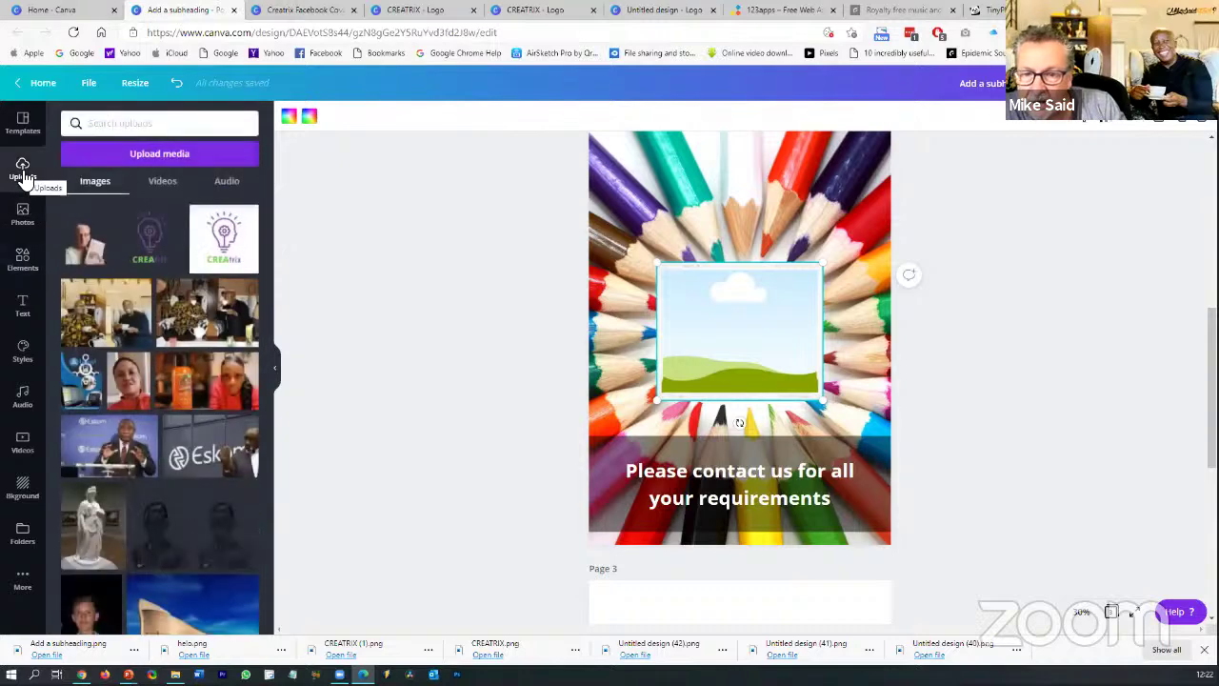
pyautogui.moveTo(88, 238); pyautogui.dragTo(756, 345)
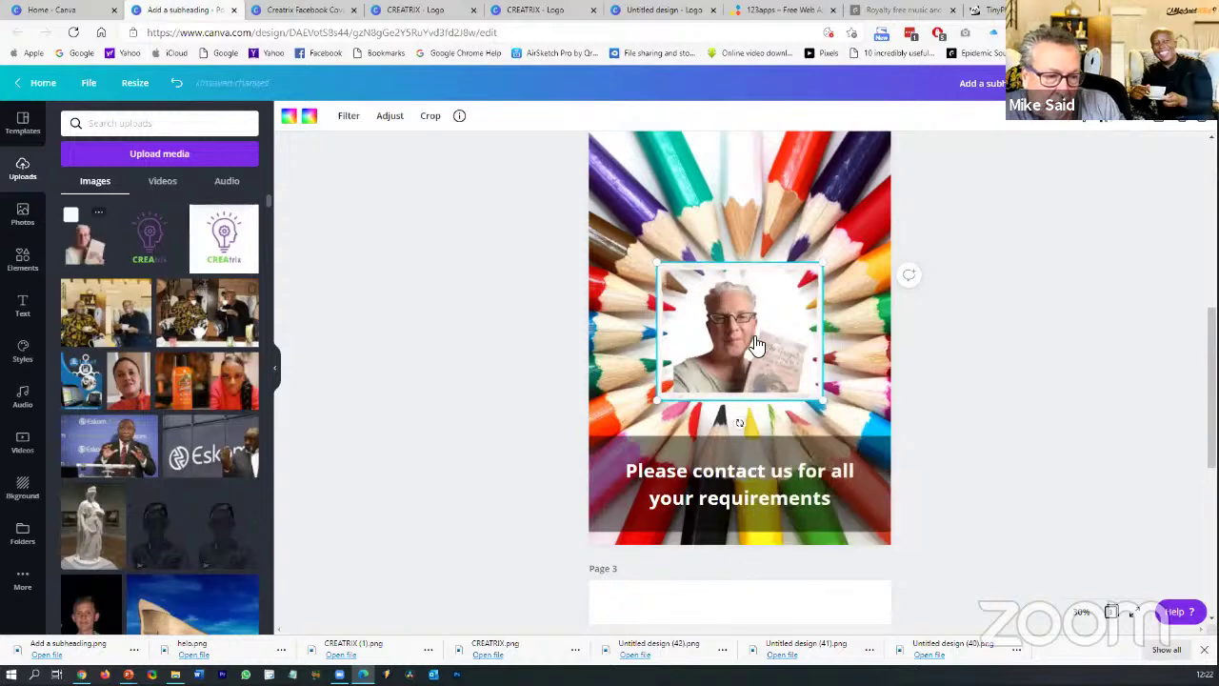
pyautogui.click(987, 370)
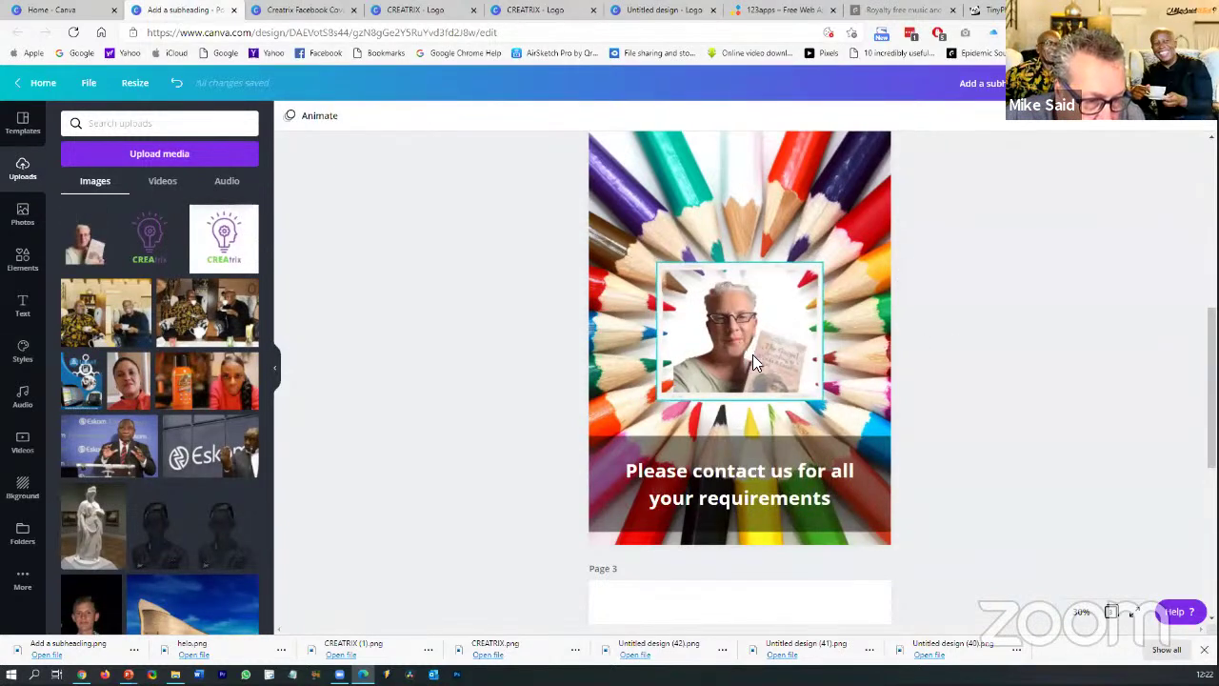
pyautogui.moveTo(752, 362); pyautogui.dragTo(762, 375)
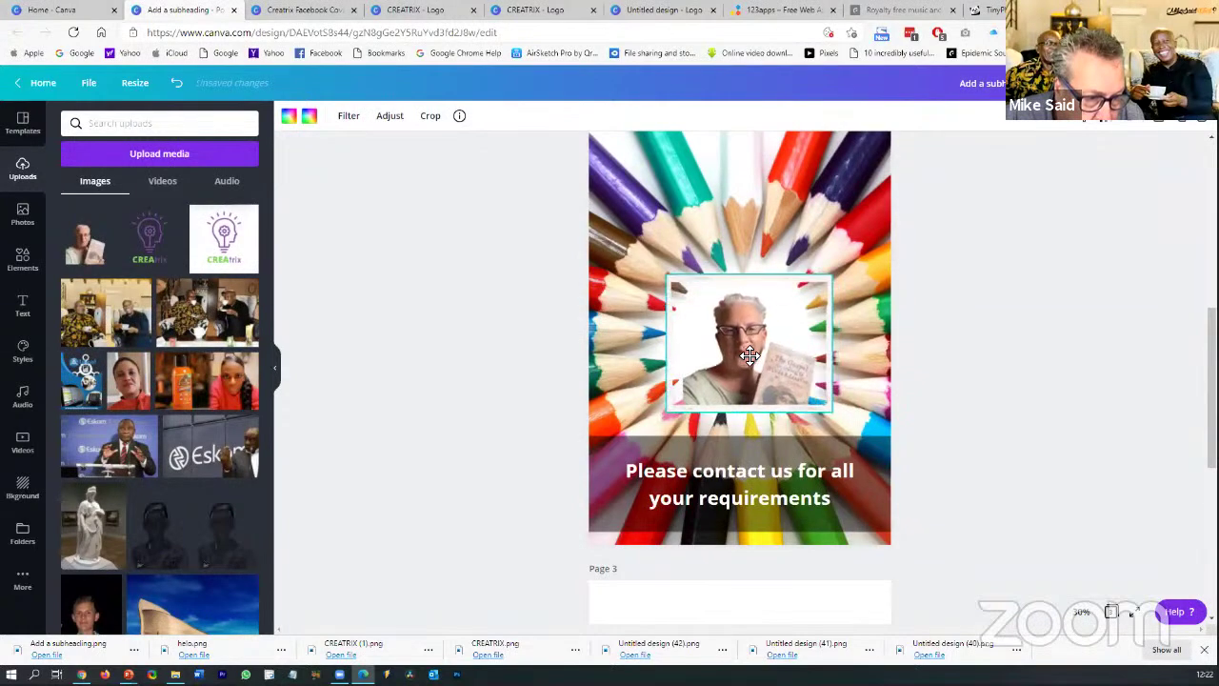
# Delete the cut-out photo and its landscape frame from page 2 and browse the Frames elements for another design
pyautogui.press('Delete')
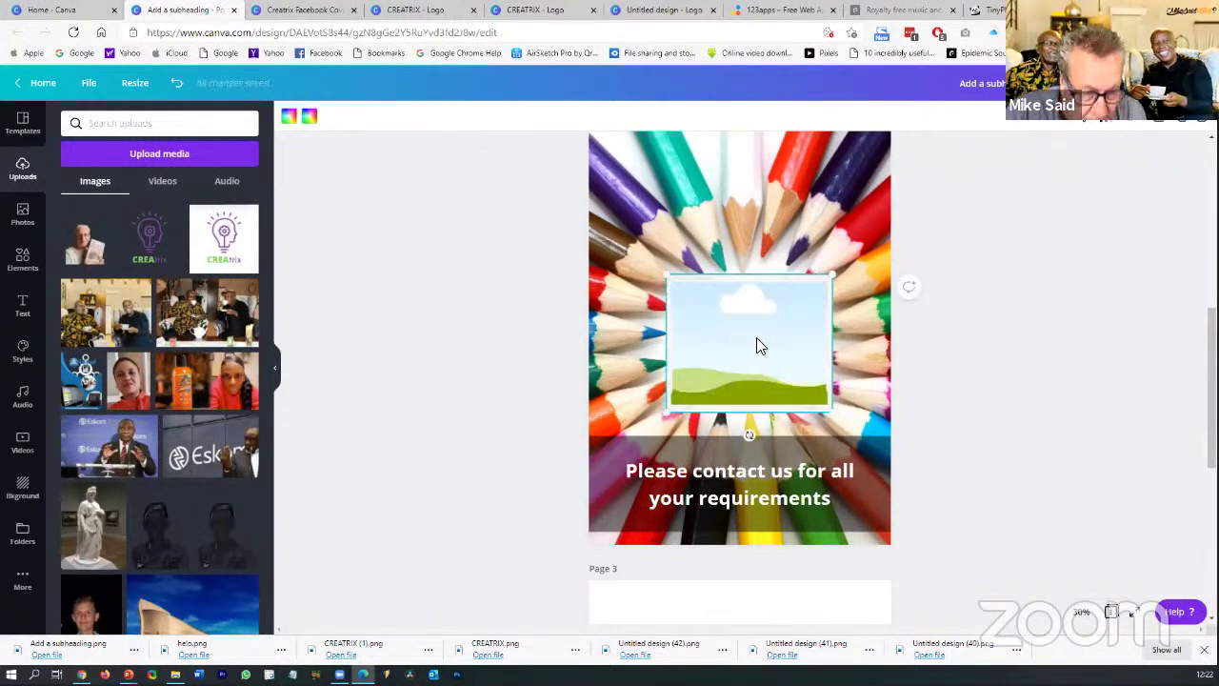
pyautogui.press('Delete')
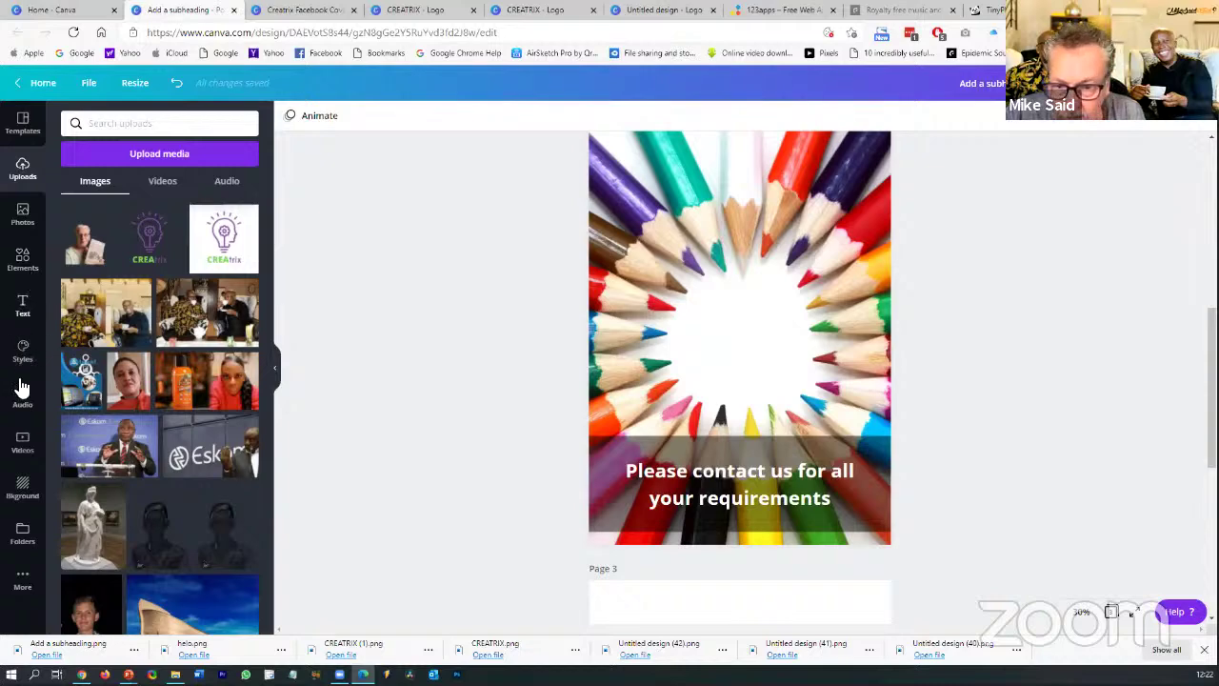
pyautogui.click(23, 257)
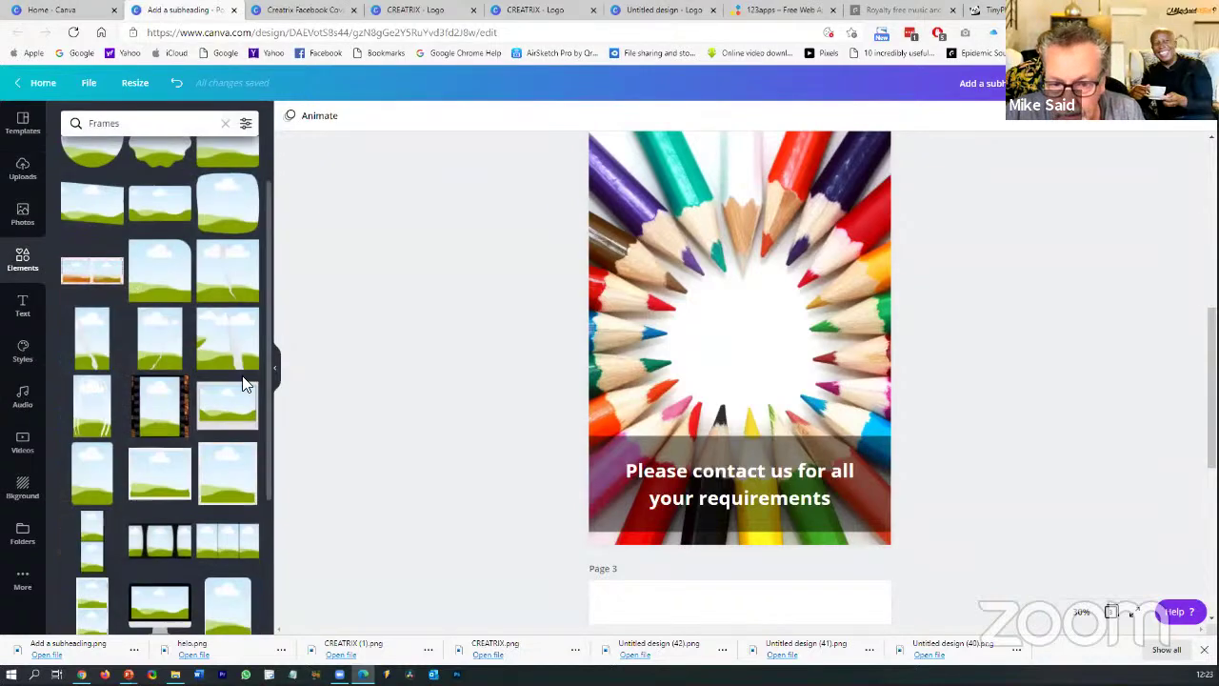
pyautogui.scroll(-5, 207, 376)
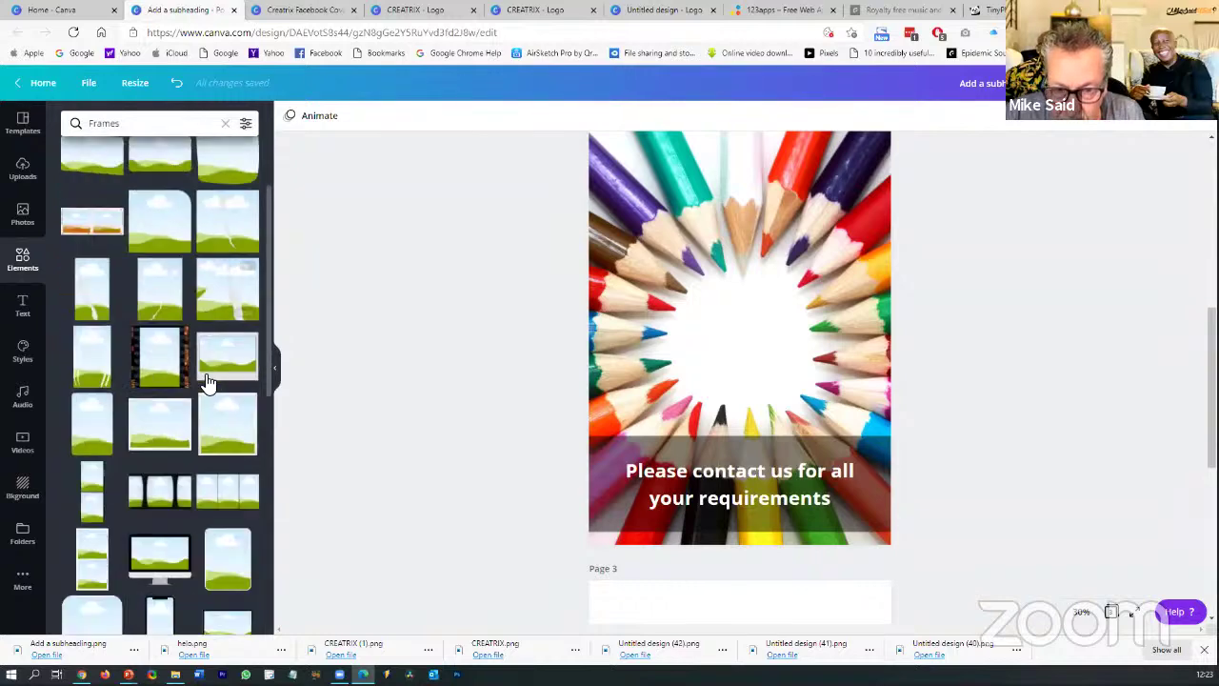
pyautogui.scroll(-3, 207, 384)
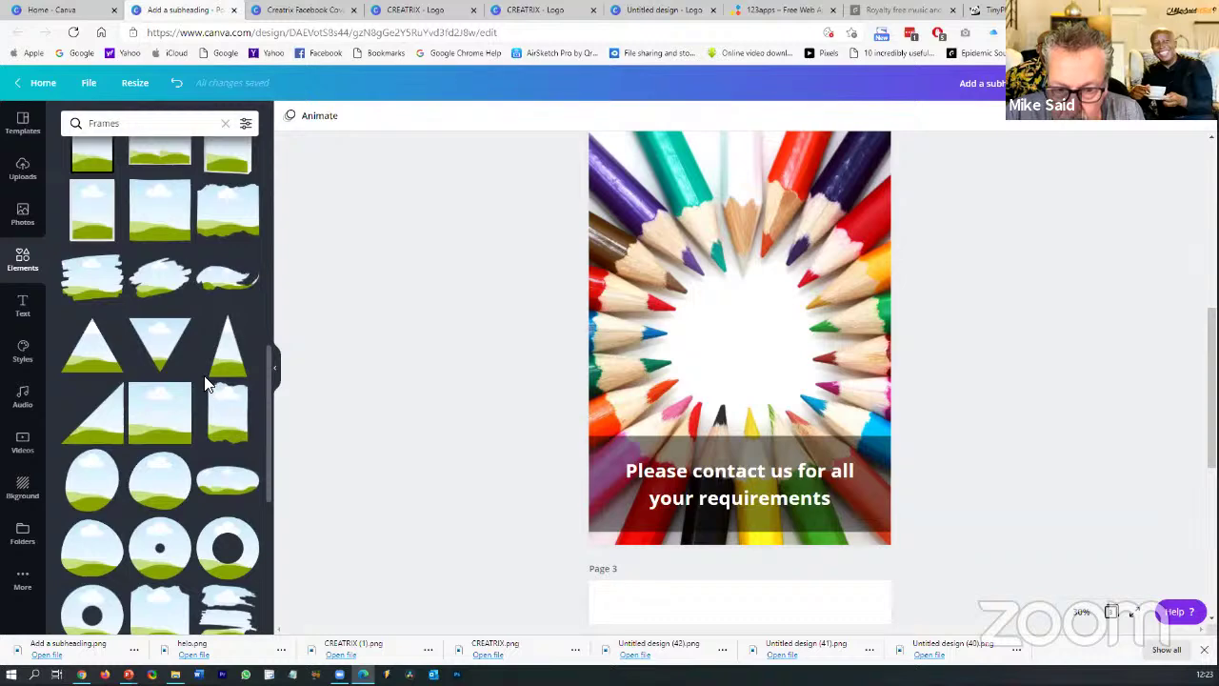
pyautogui.scroll(-1, 208, 384)
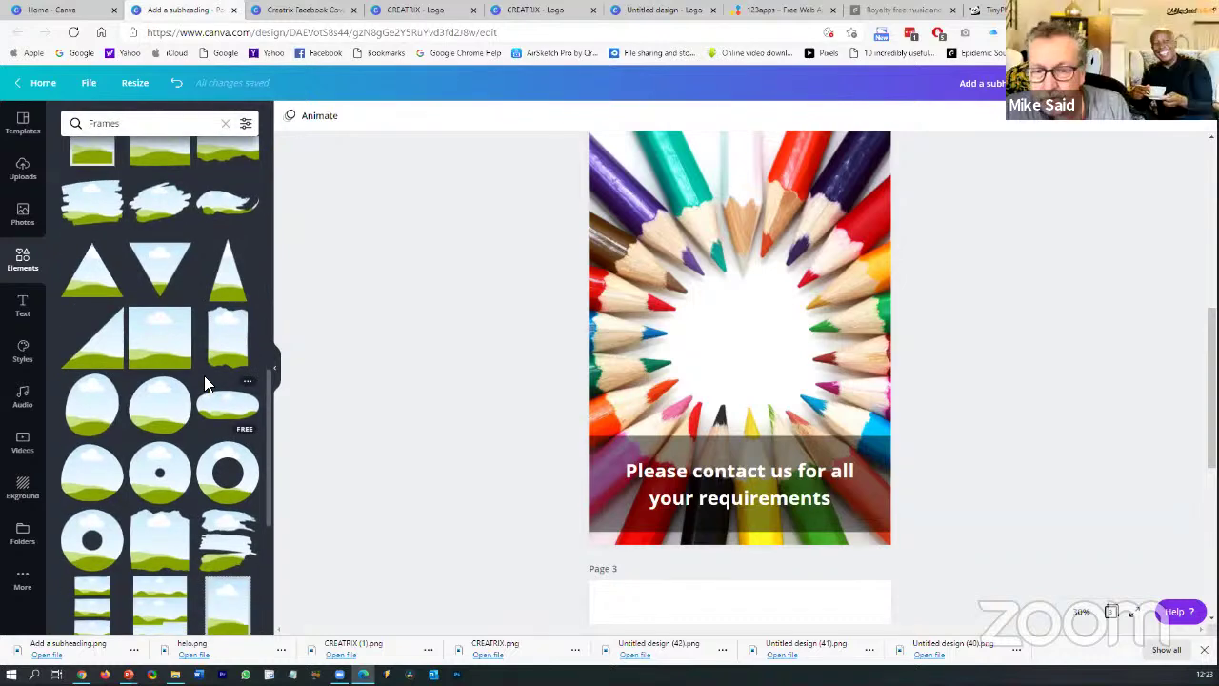
# Clear the Frames search and look through the element categories, from Shapes and Frames down to Simple Drawn Objects
pyautogui.click(226, 124)
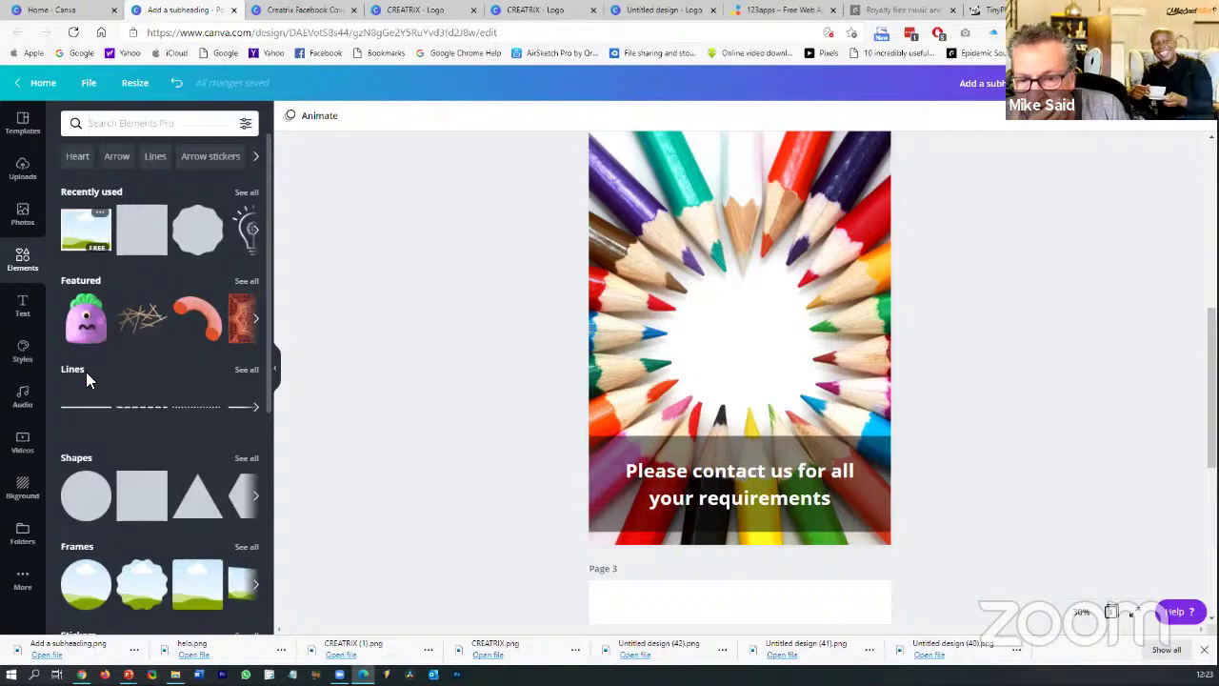
pyautogui.scroll(-3, 82, 467)
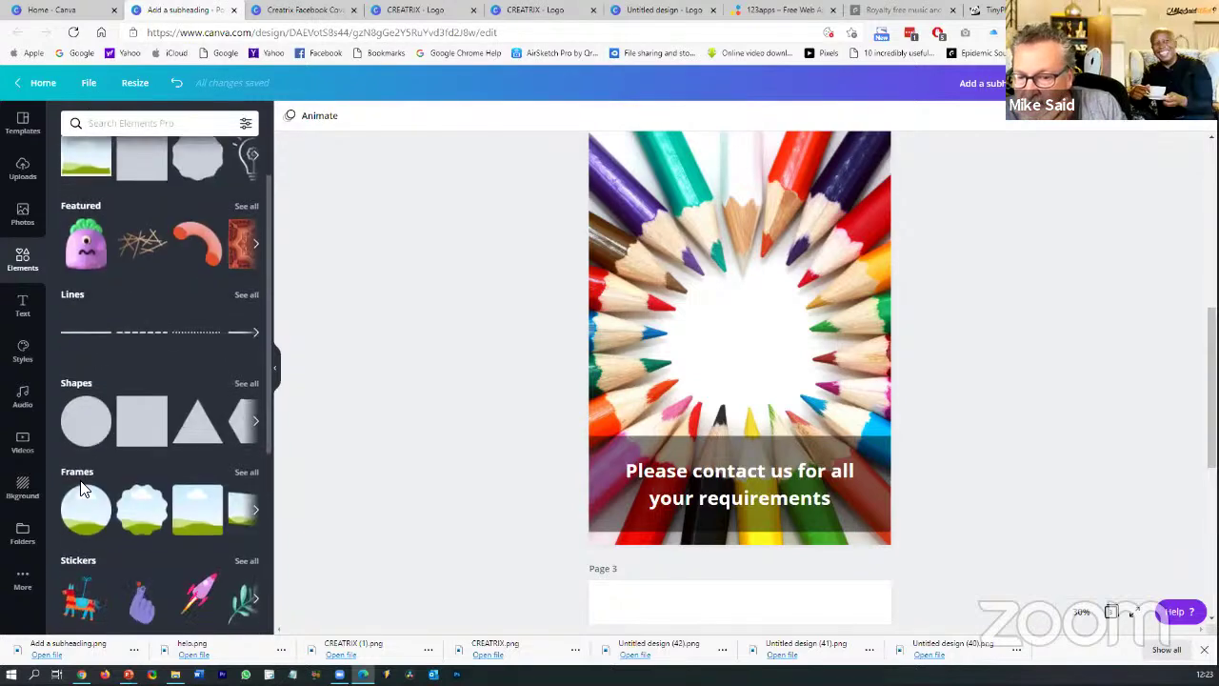
pyautogui.scroll(-3, 83, 482)
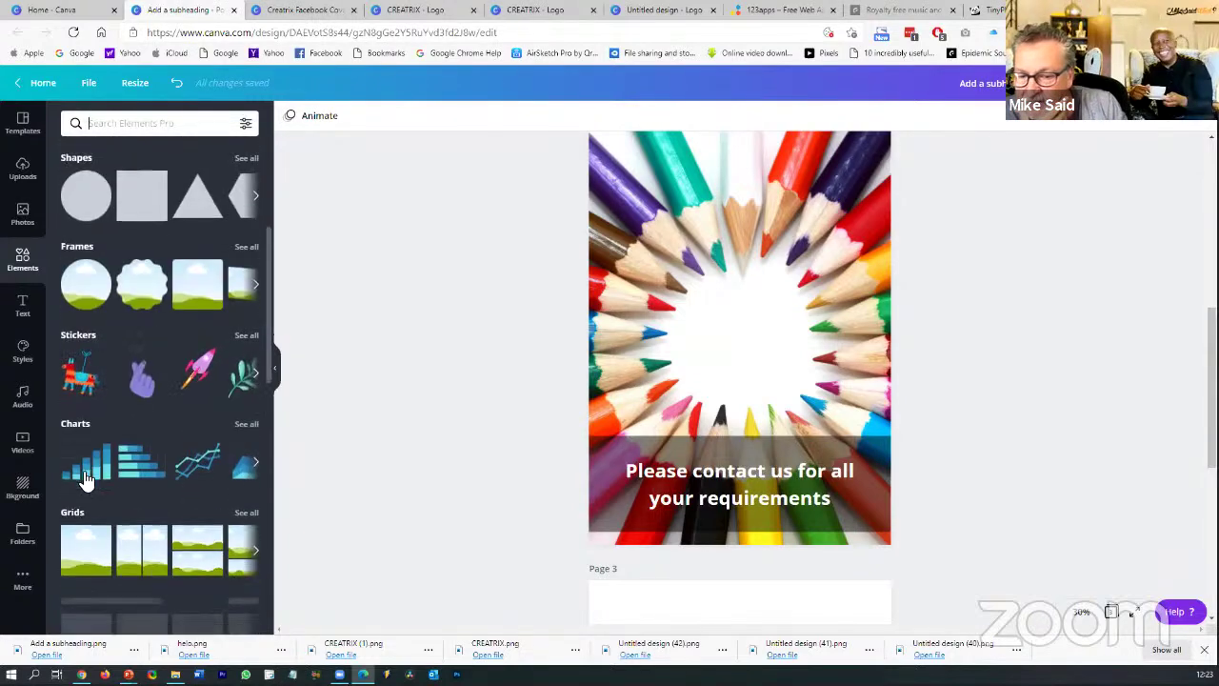
pyautogui.scroll(-1, 86, 481)
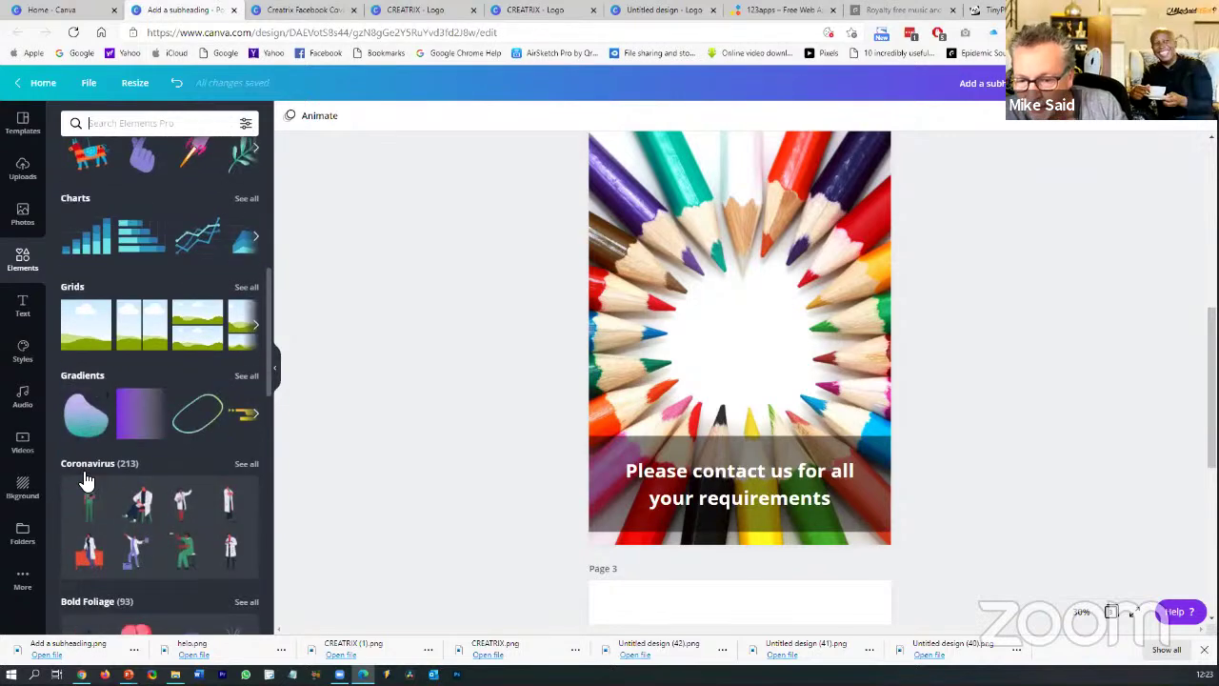
pyautogui.scroll(-5, 96, 491)
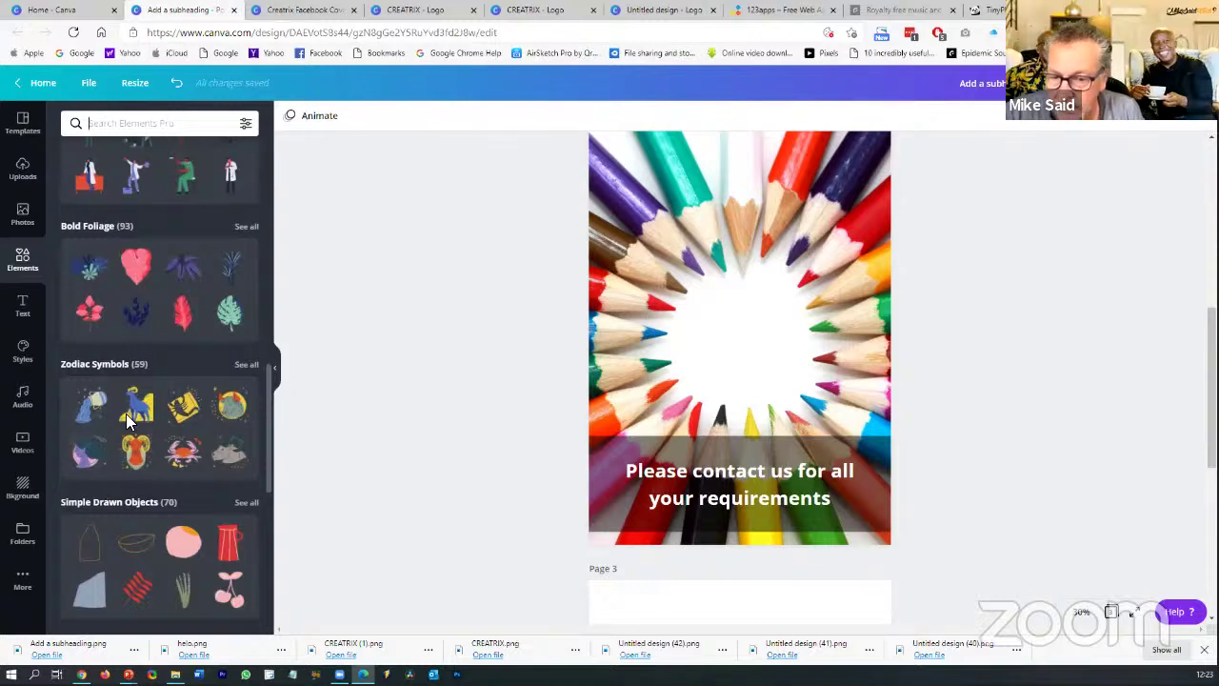
pyautogui.scroll(1, 176, 208)
pyautogui.scroll(2, 176, 208)
pyautogui.click(152, 122)
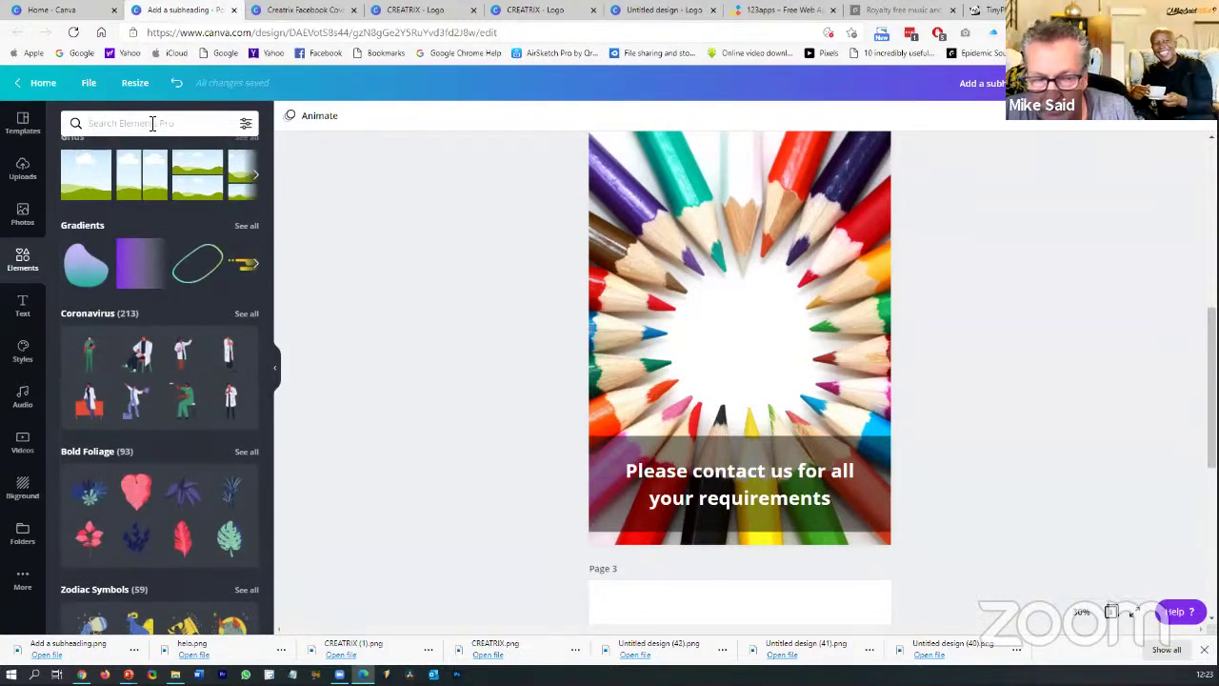
pyautogui.scroll(3, 152, 271)
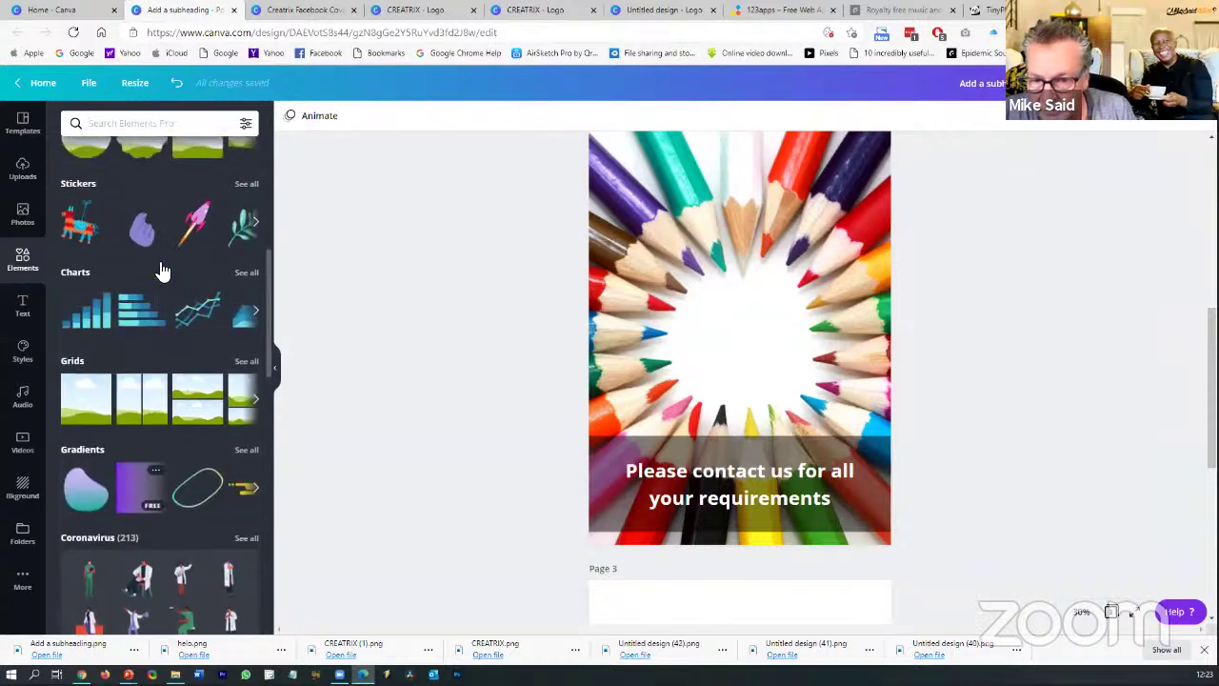
pyautogui.scroll(2, 149, 266)
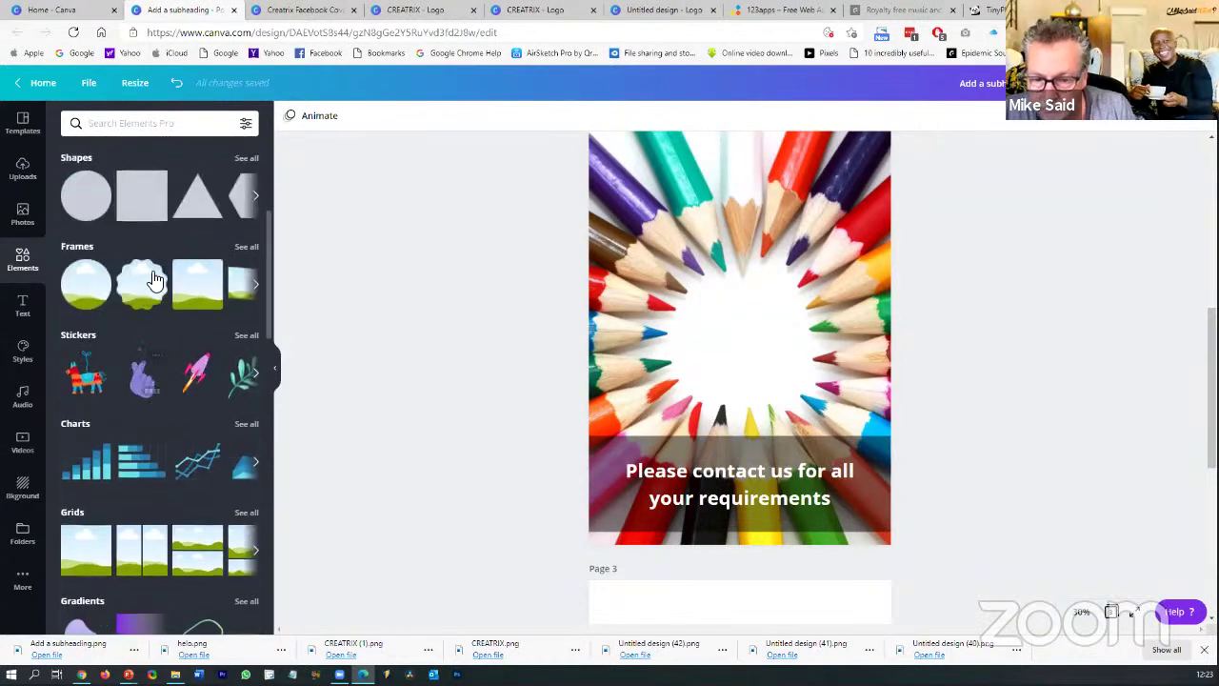
pyautogui.click(155, 268)
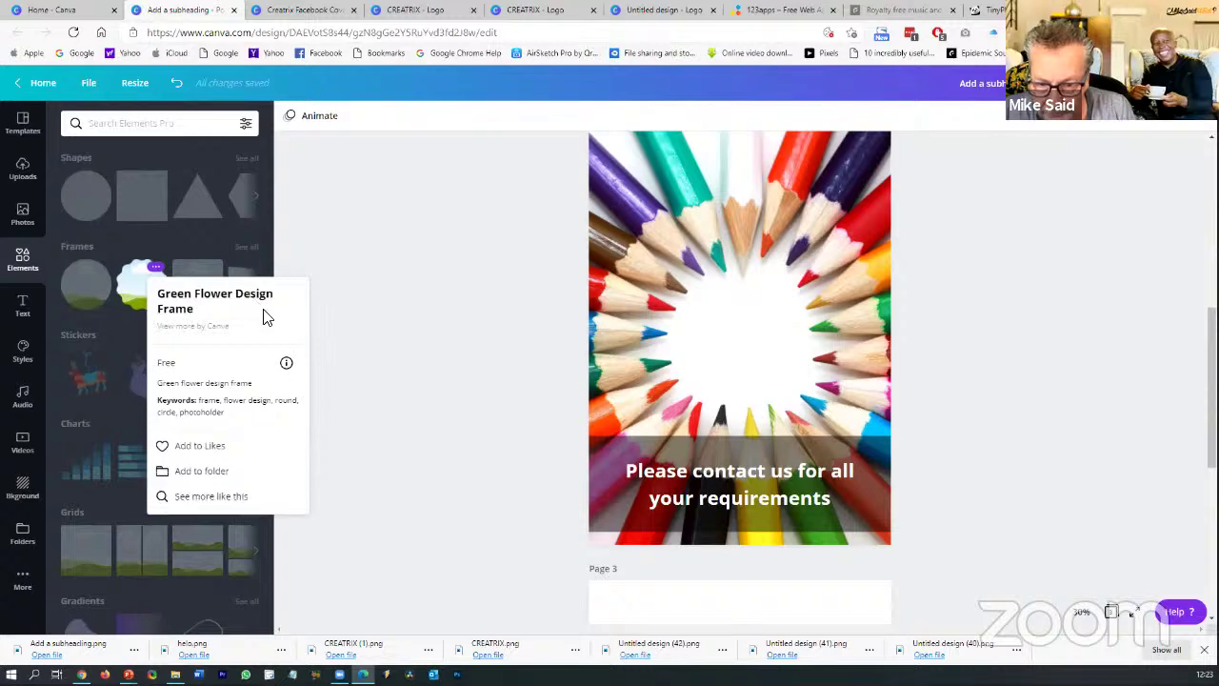
pyautogui.click(318, 325)
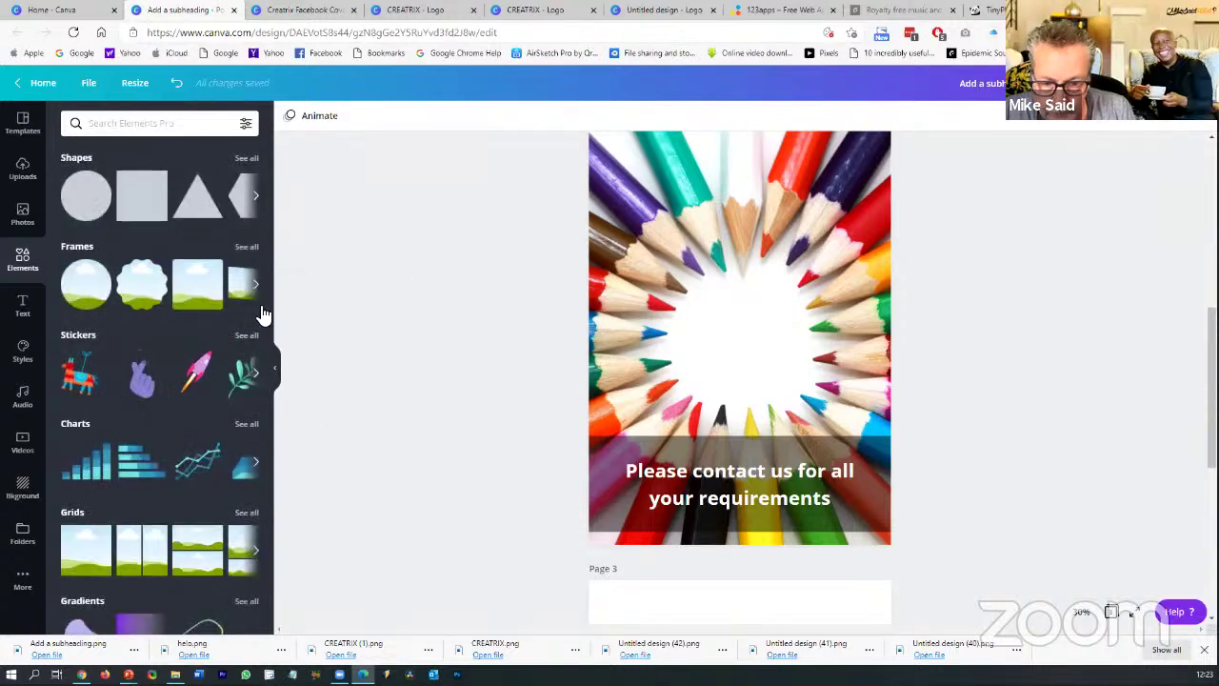
# Browse the full Frames collection and add the letter C frame to page 2
pyautogui.click(244, 251)
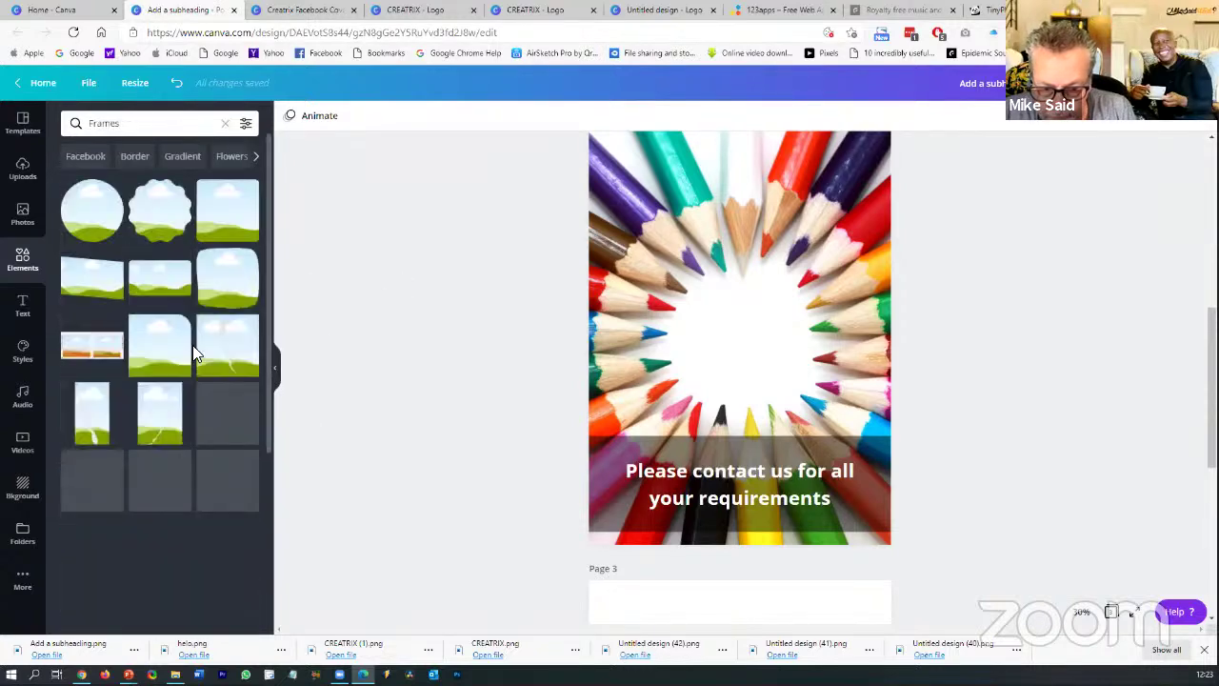
pyautogui.scroll(-1, 195, 353)
pyautogui.scroll(-8, 194, 355)
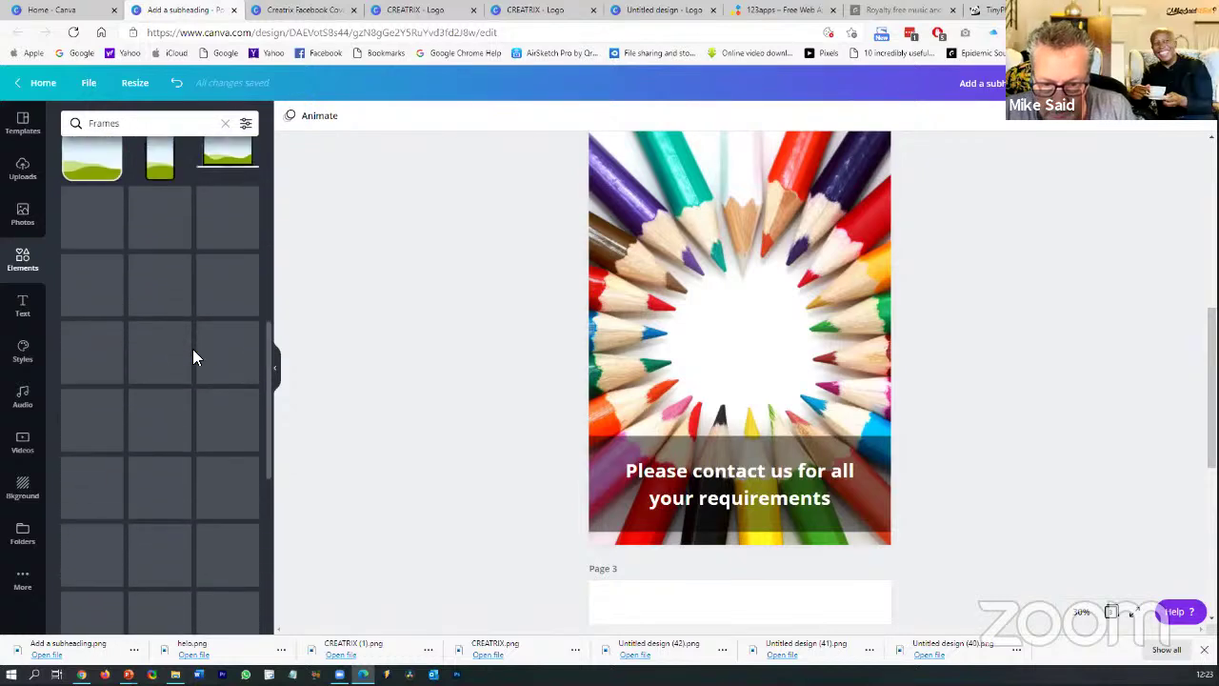
pyautogui.scroll(-5, 193, 351)
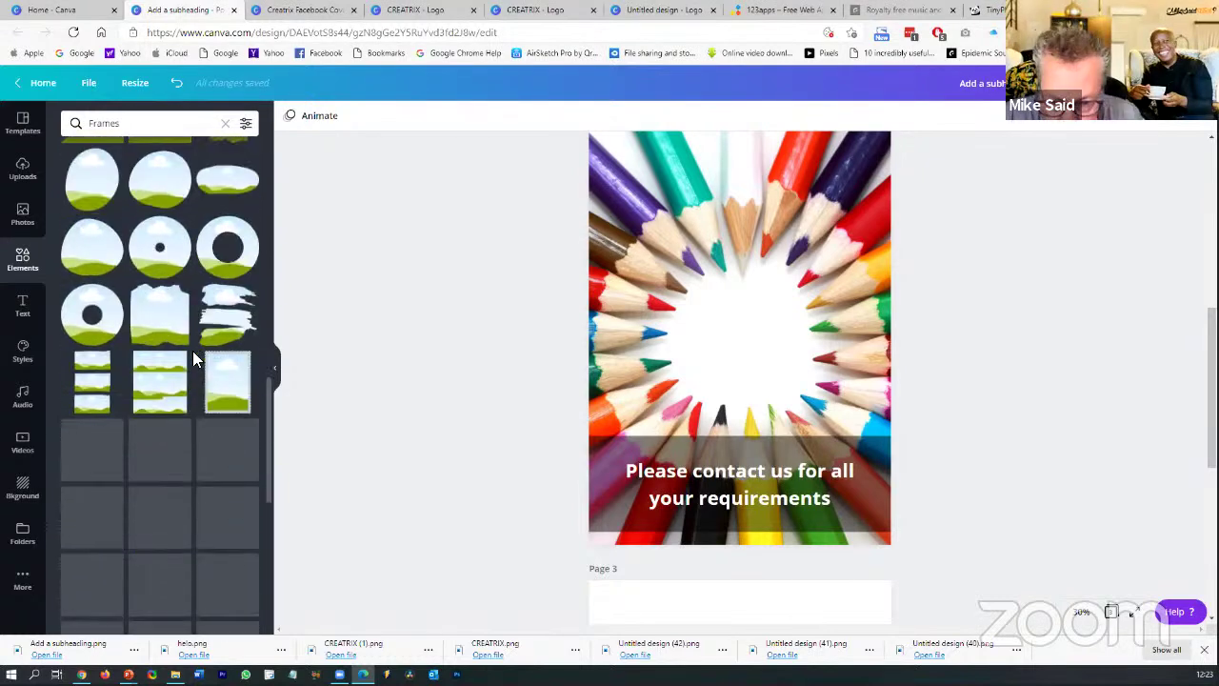
pyautogui.scroll(-5, 192, 351)
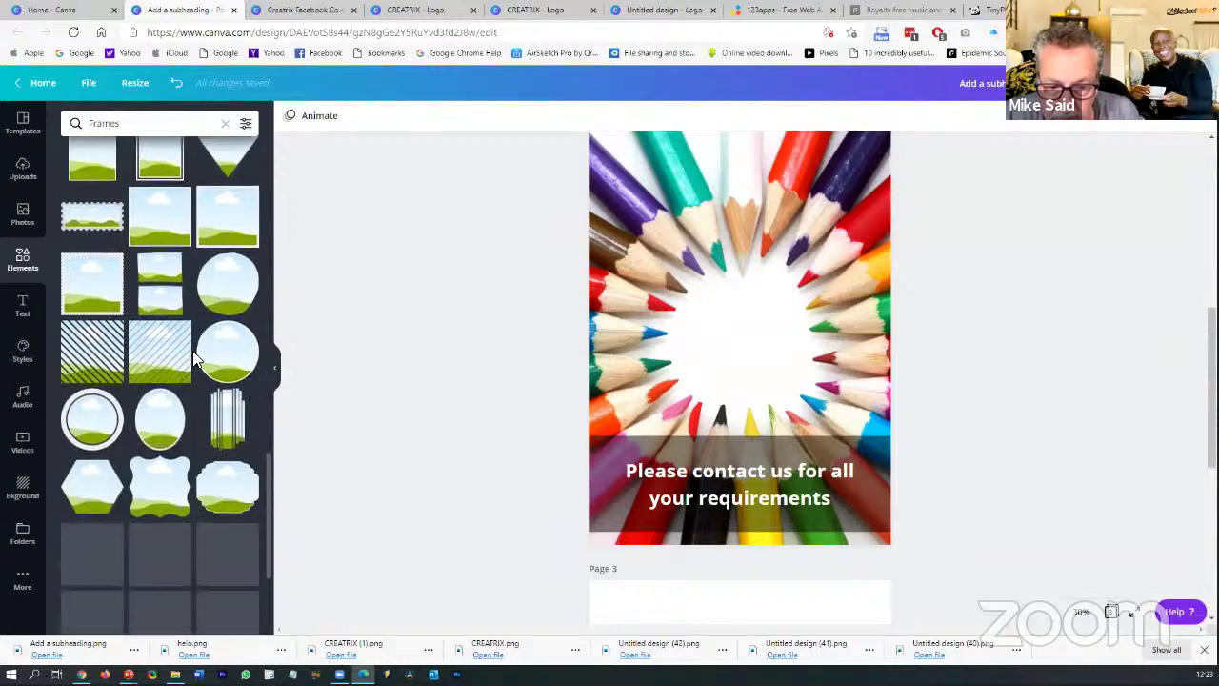
pyautogui.scroll(-5, 192, 351)
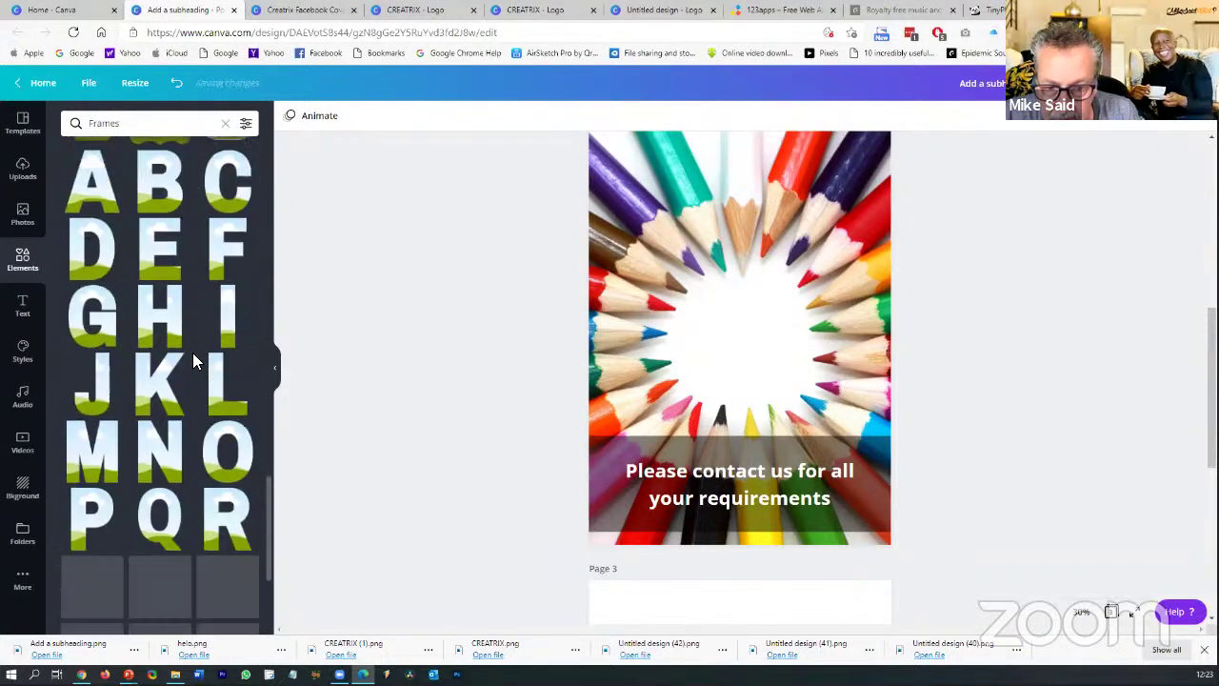
pyautogui.scroll(1, 192, 352)
pyautogui.scroll(-1, 192, 352)
pyautogui.scroll(1, 192, 353)
pyautogui.scroll(1, 194, 356)
pyautogui.click(231, 259)
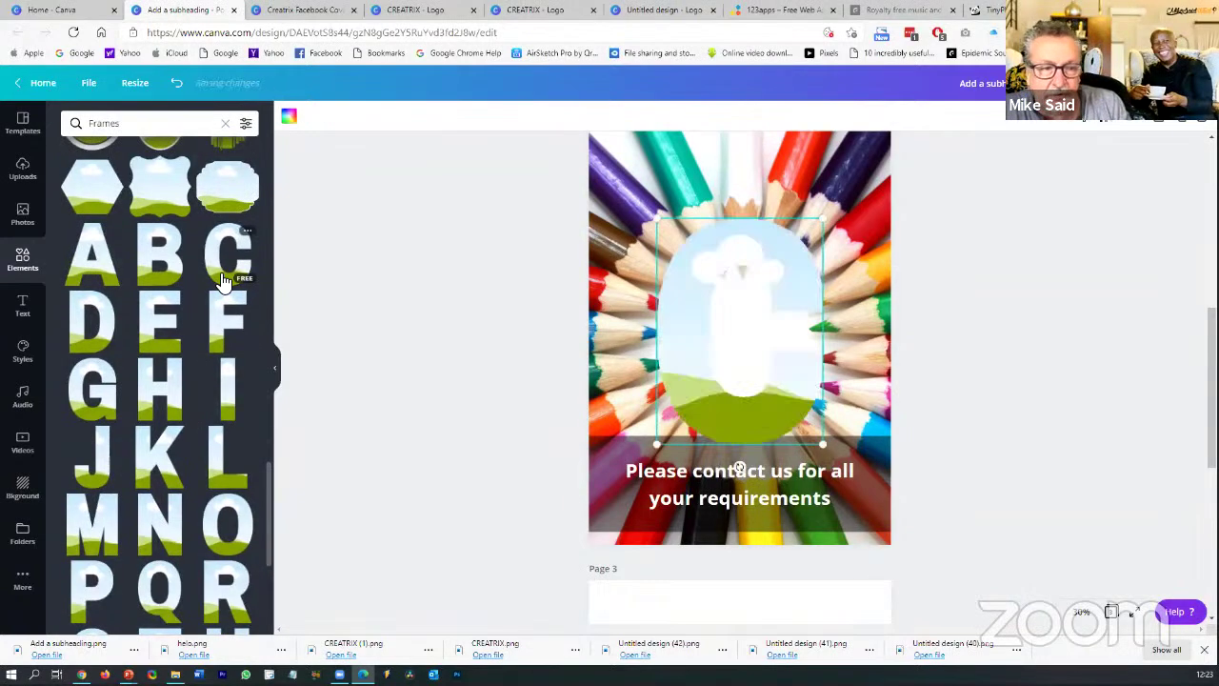
# Fill the letter C frame with the uploaded transparent cut-out photo and delete both the photo and the frame
pyautogui.click(24, 178)
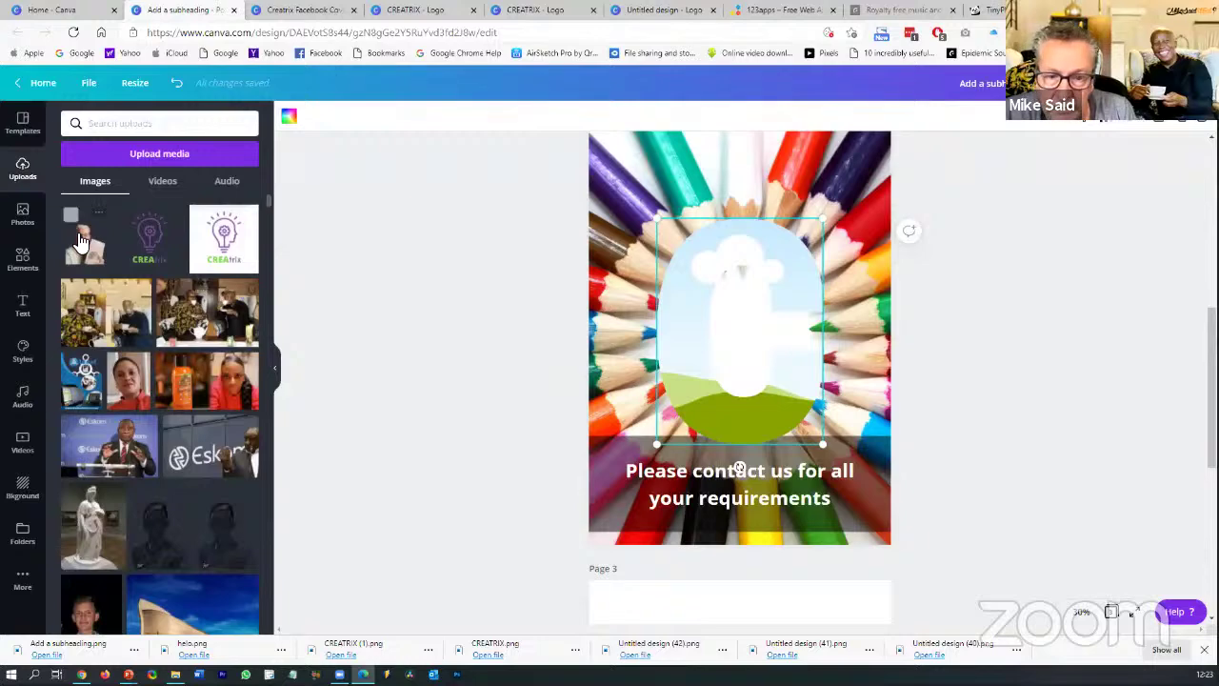
pyautogui.moveTo(301, 247); pyautogui.dragTo(682, 326)
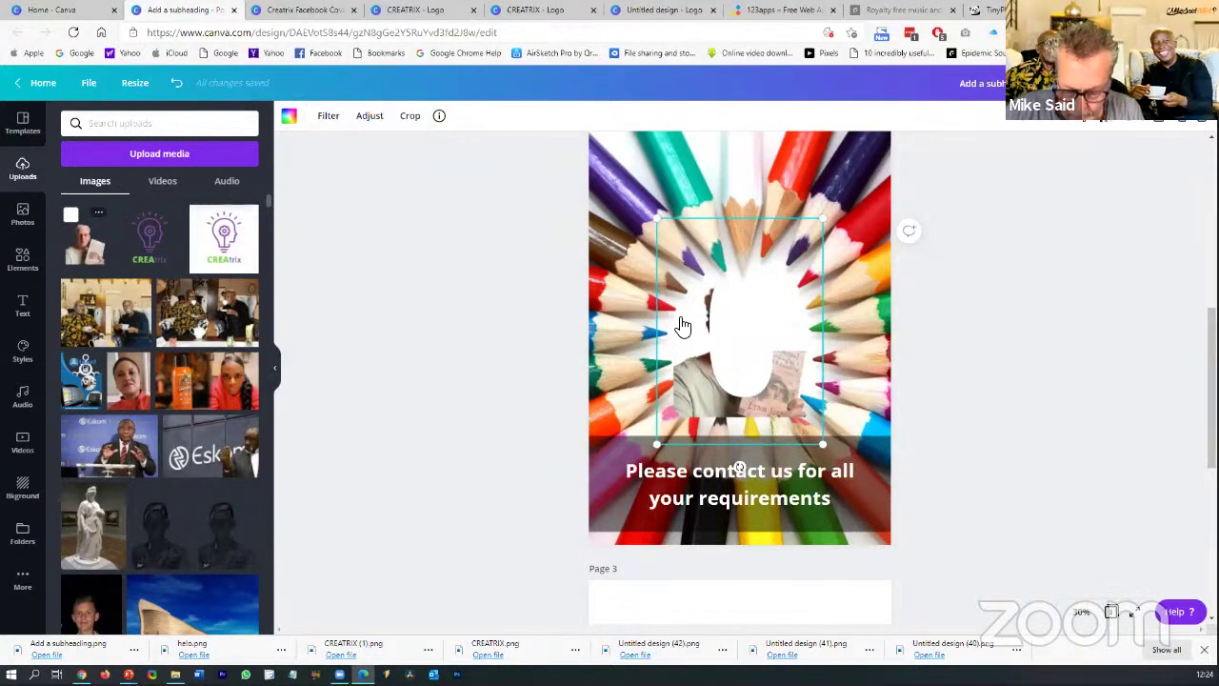
pyautogui.press('Delete')
pyautogui.press('Delete')
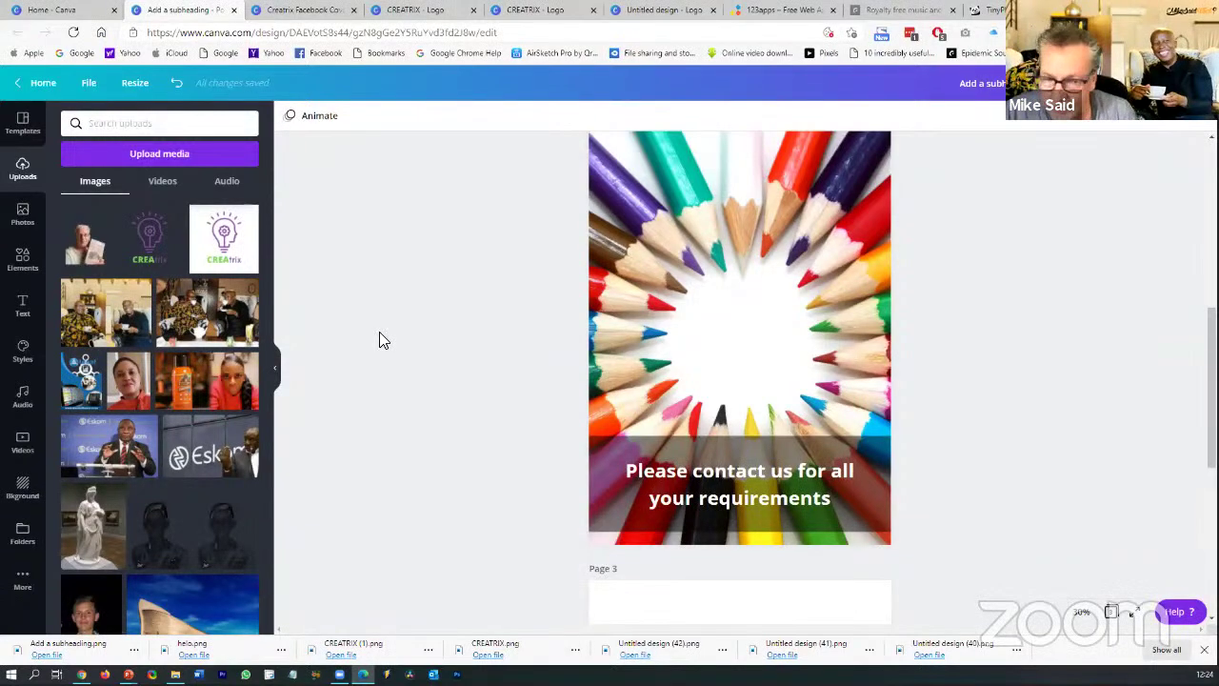
# Search the elements for "brain" and place the half-grey, half-rainbow brain graphic, slightly shrunk, in the centre of the pencils on page 2
pyautogui.click(739, 204)
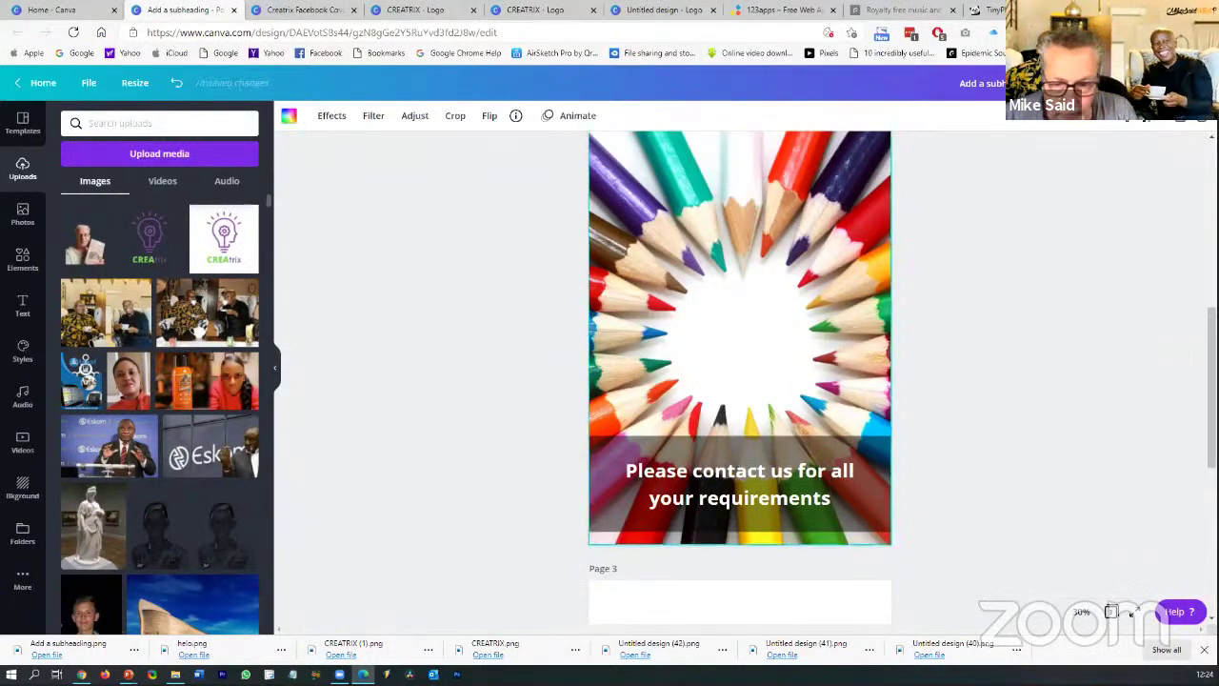
pyautogui.click(27, 264)
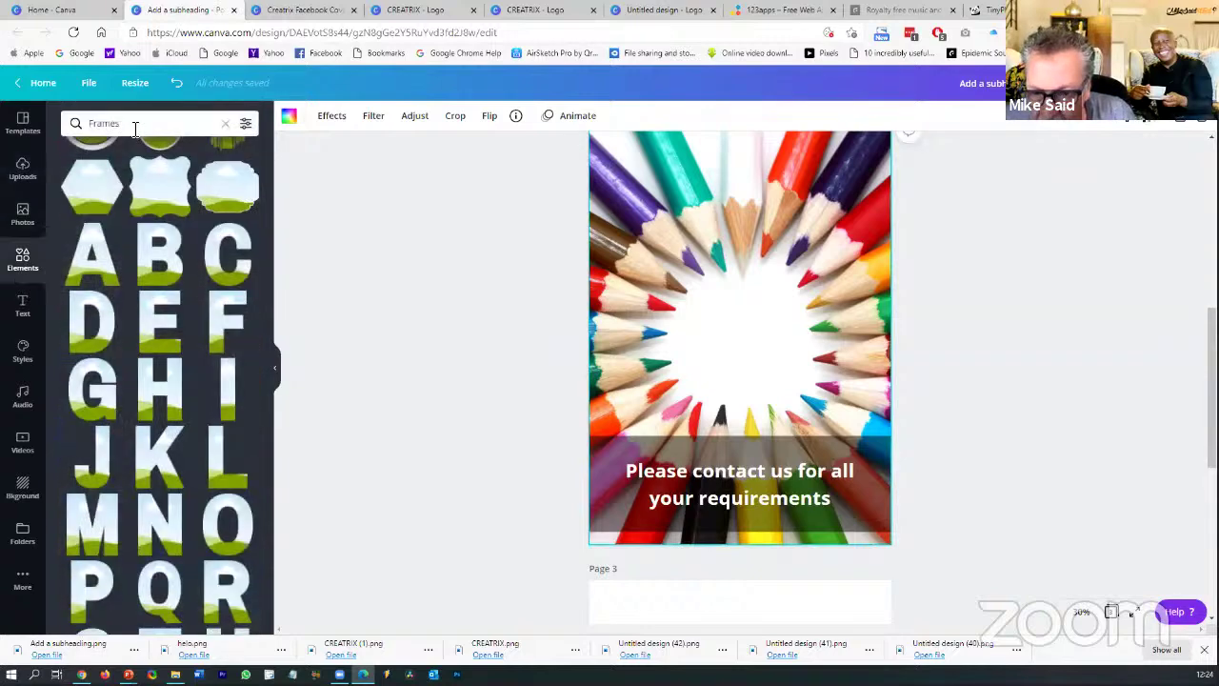
pyautogui.click(80, 124)
pyautogui.write('brain')
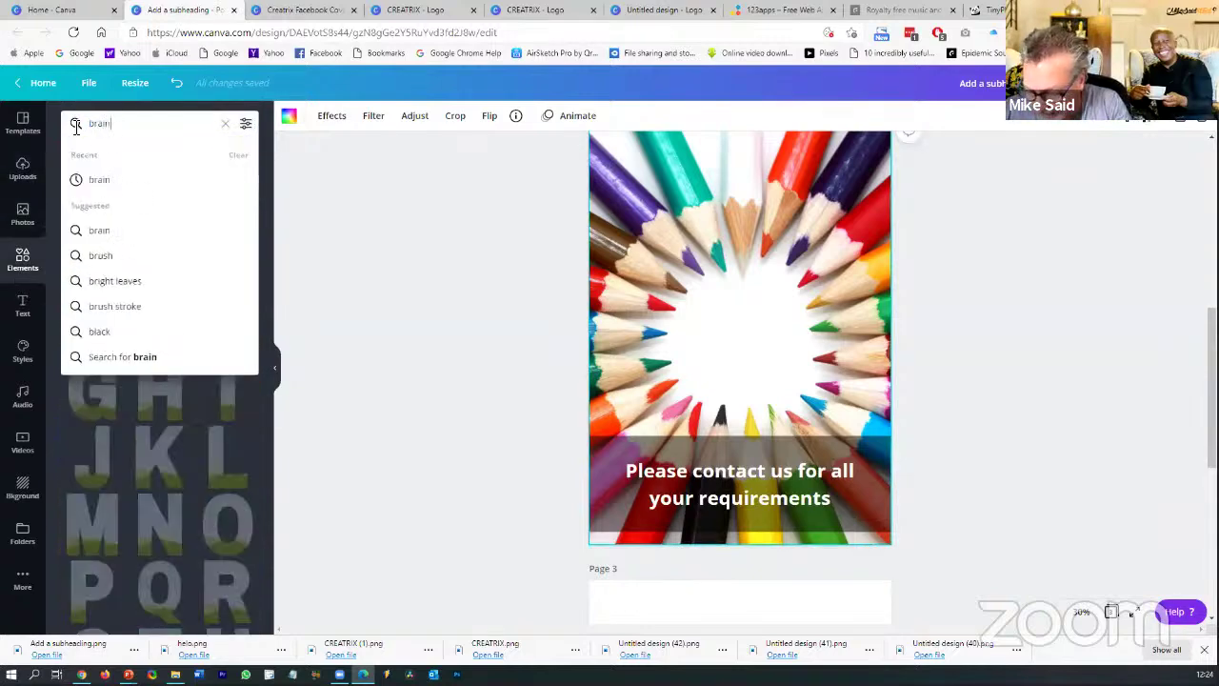
pyautogui.press('Return')
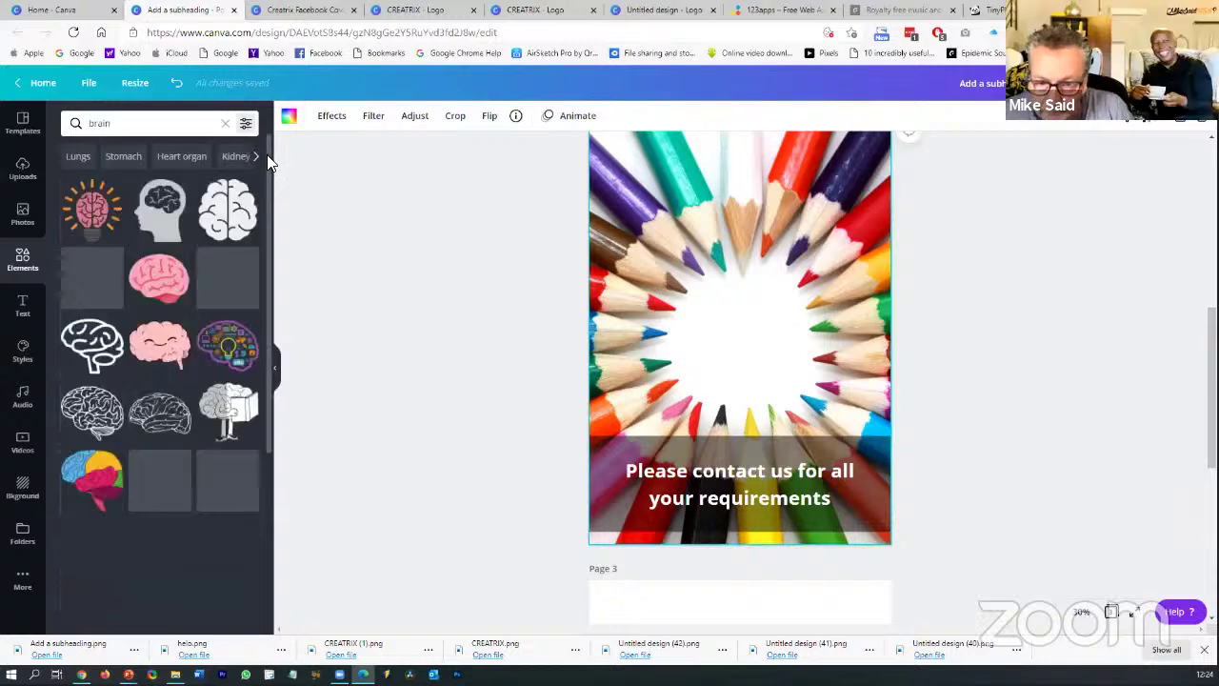
pyautogui.moveTo(571, 238); pyautogui.dragTo(787, 186)
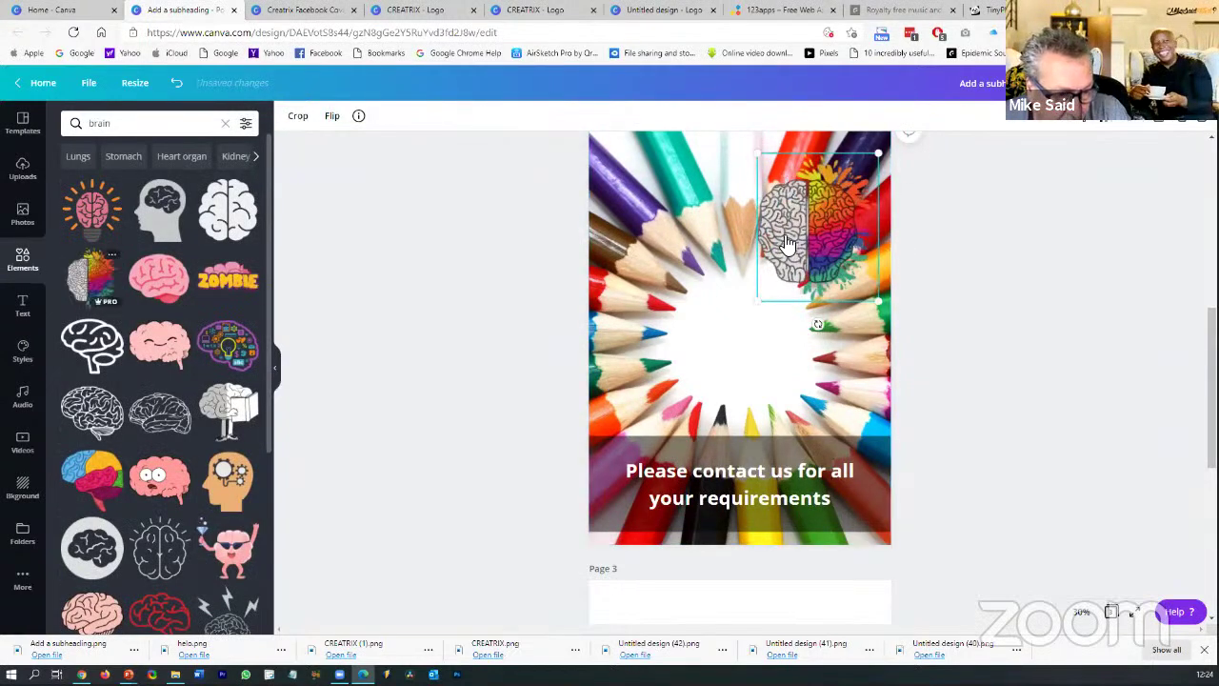
pyautogui.moveTo(777, 282); pyautogui.dragTo(749, 362)
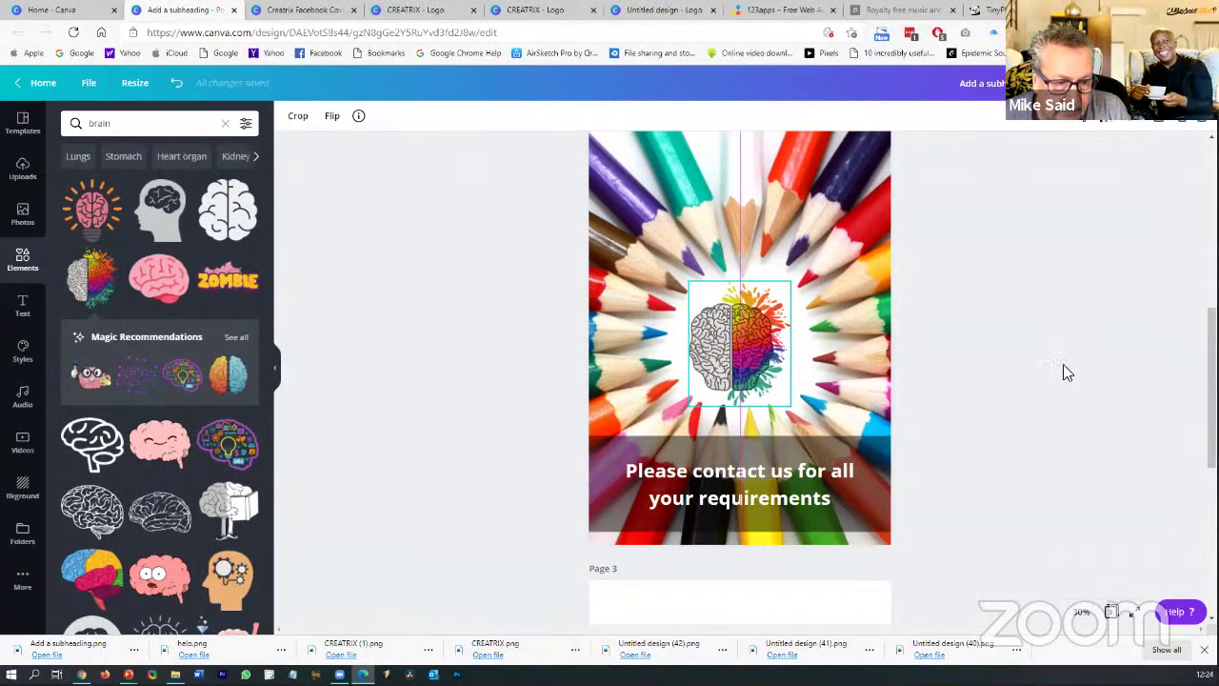
pyautogui.click(1063, 363)
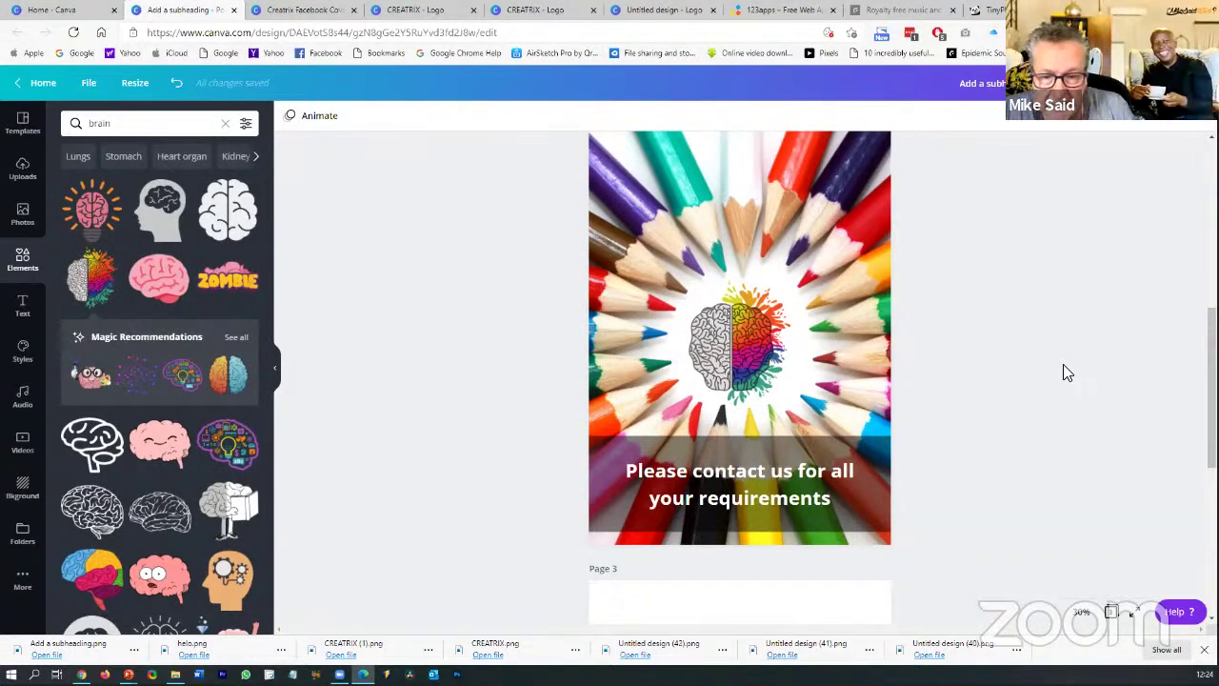
# Delete the half-grey, half-rainbow brain graphic from the centre of page 2
pyautogui.click(781, 357)
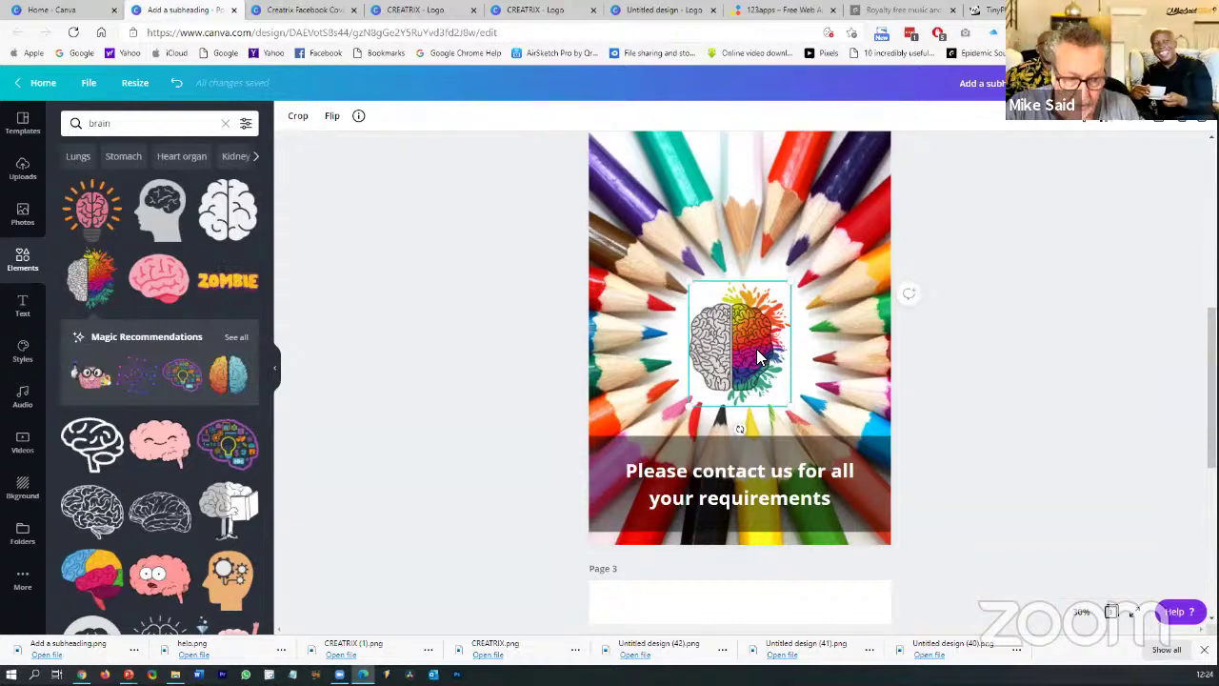
pyautogui.press('Delete')
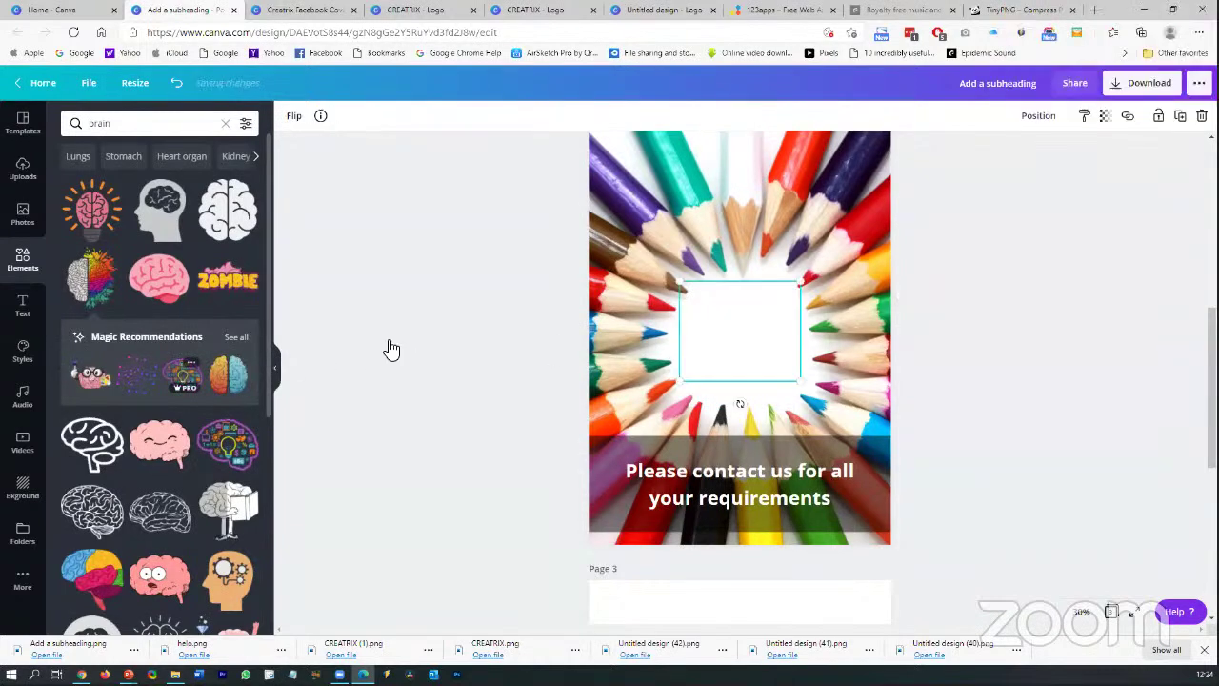